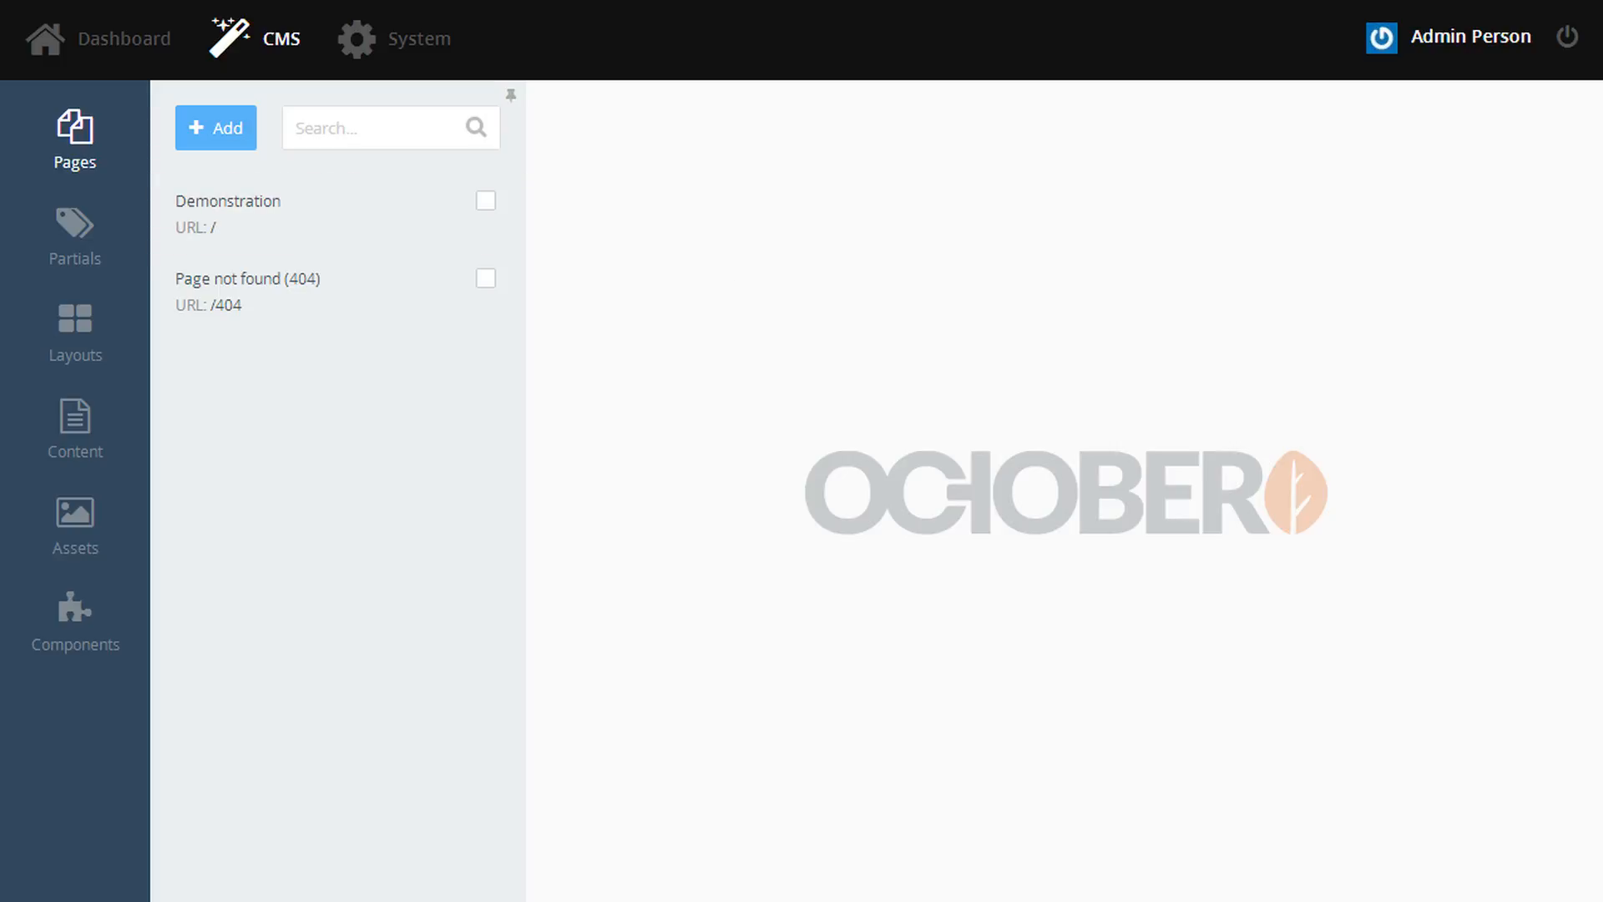
- Install the RainLab.User plugin from System > Updates
left_click(374, 55)
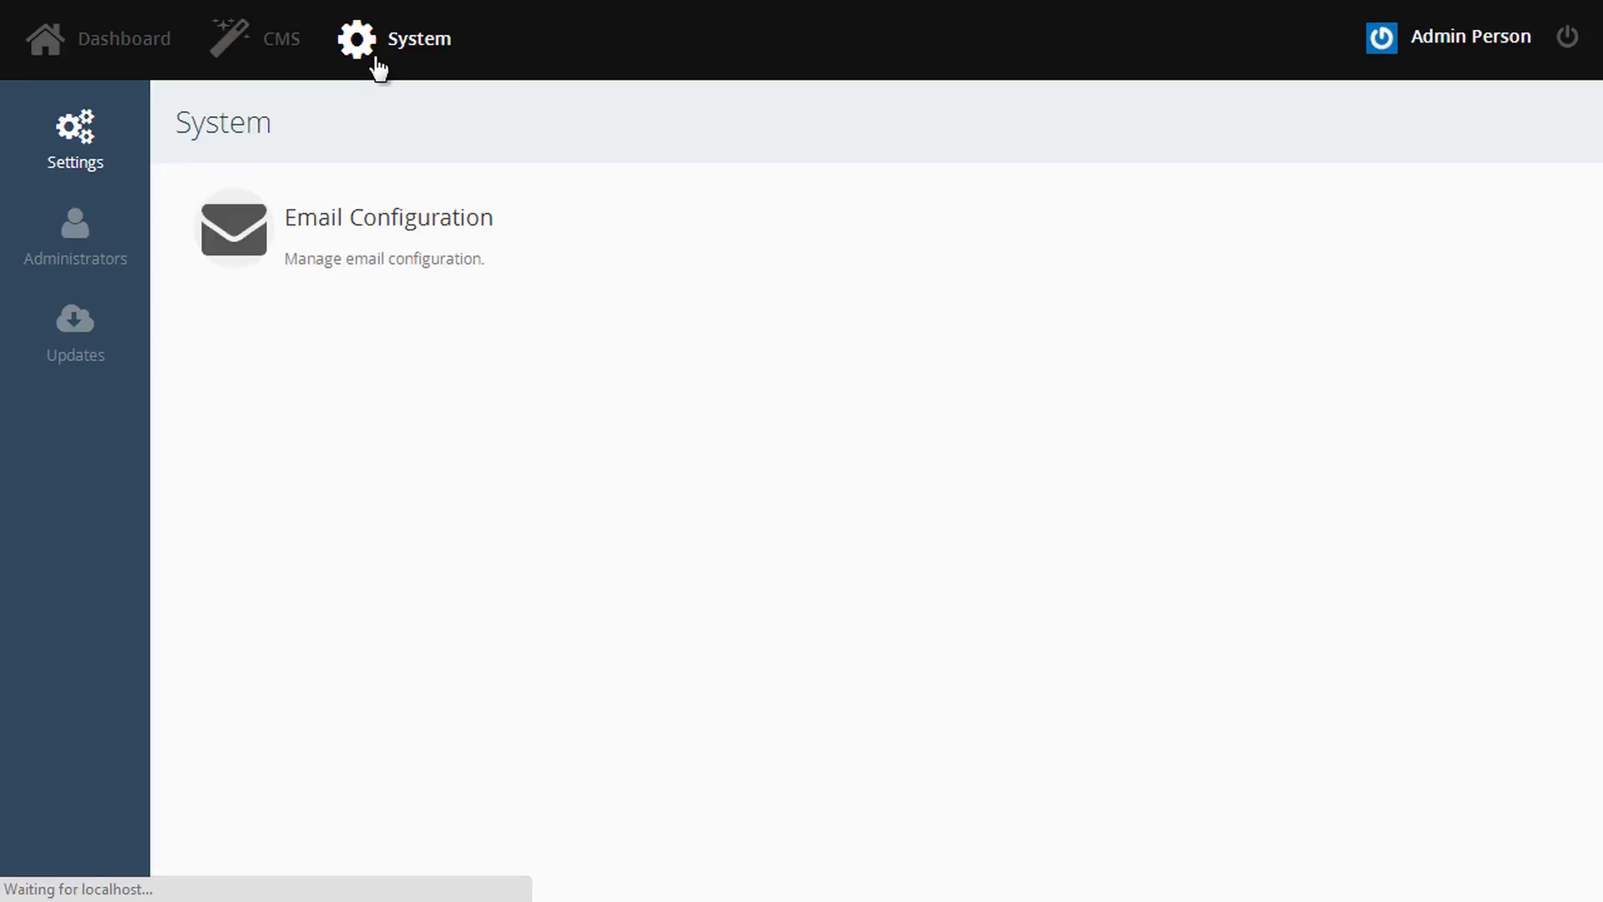
left_click(121, 352)
left_click(1391, 245)
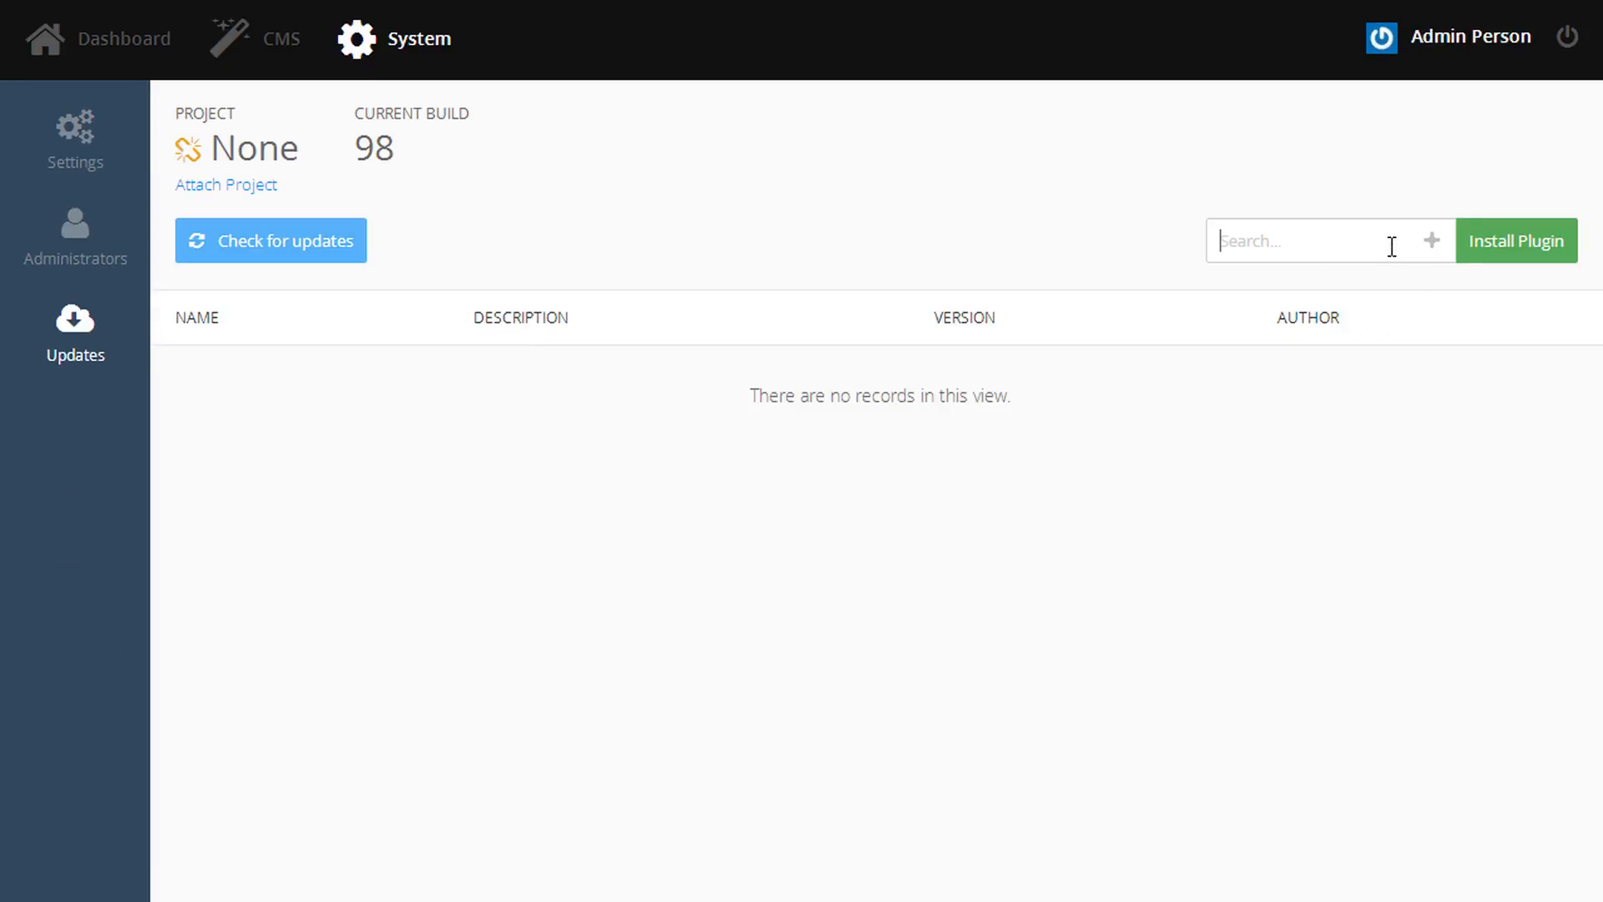
type("Rainlab.user")
key("Return")
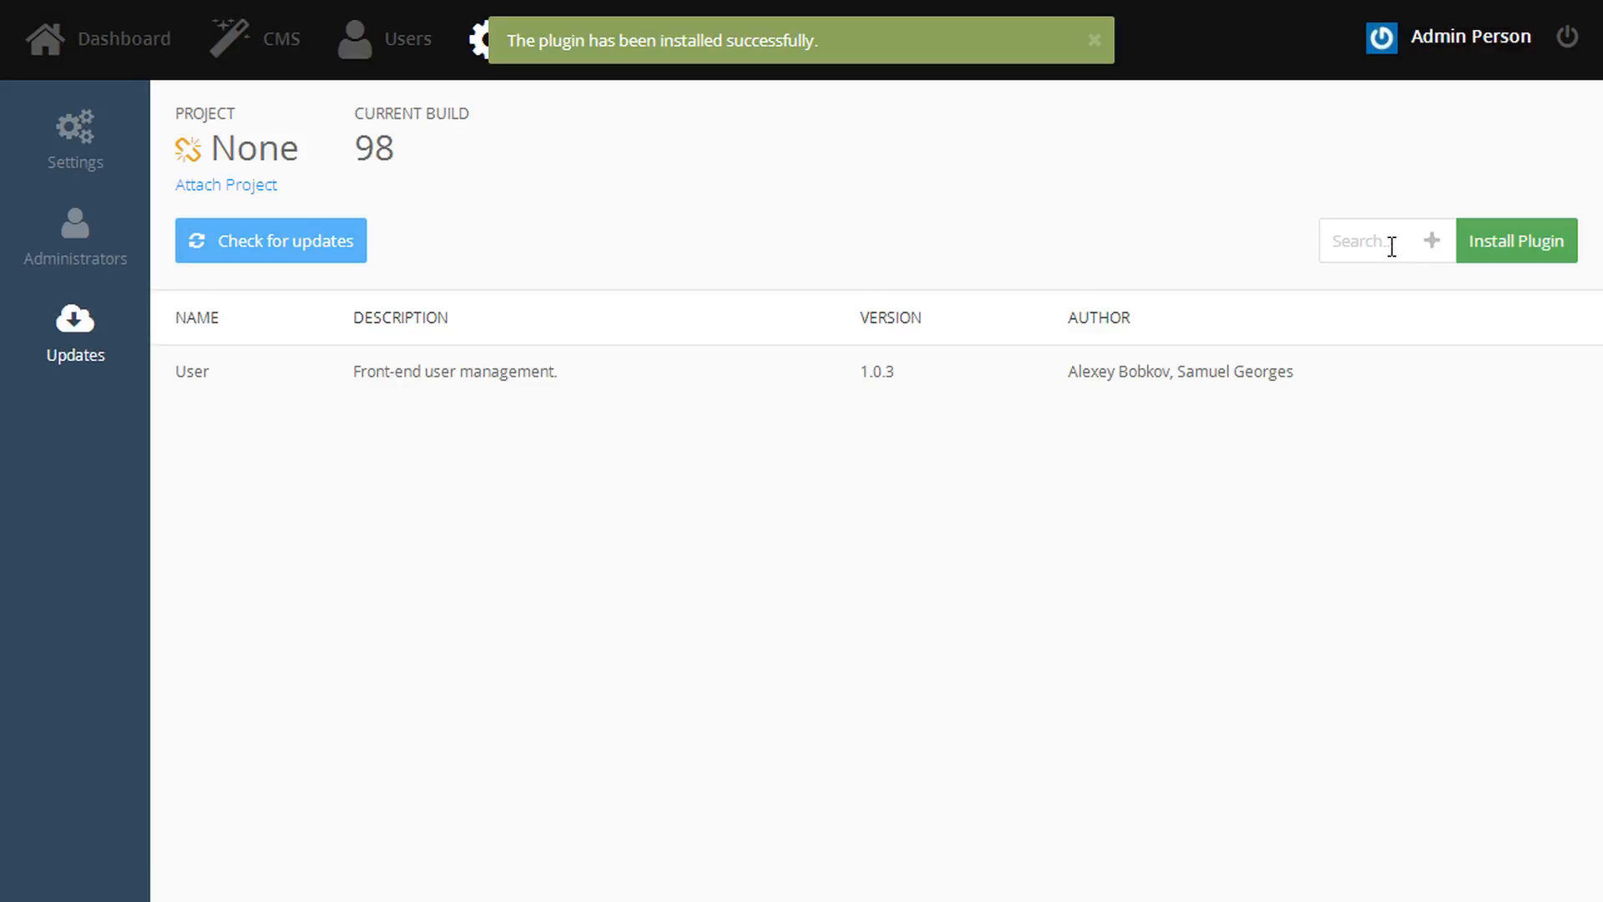
- Install the RainLab.Forum and RainLab.Blog plugins
left_click(1391, 246)
type("RainLab.Forum")
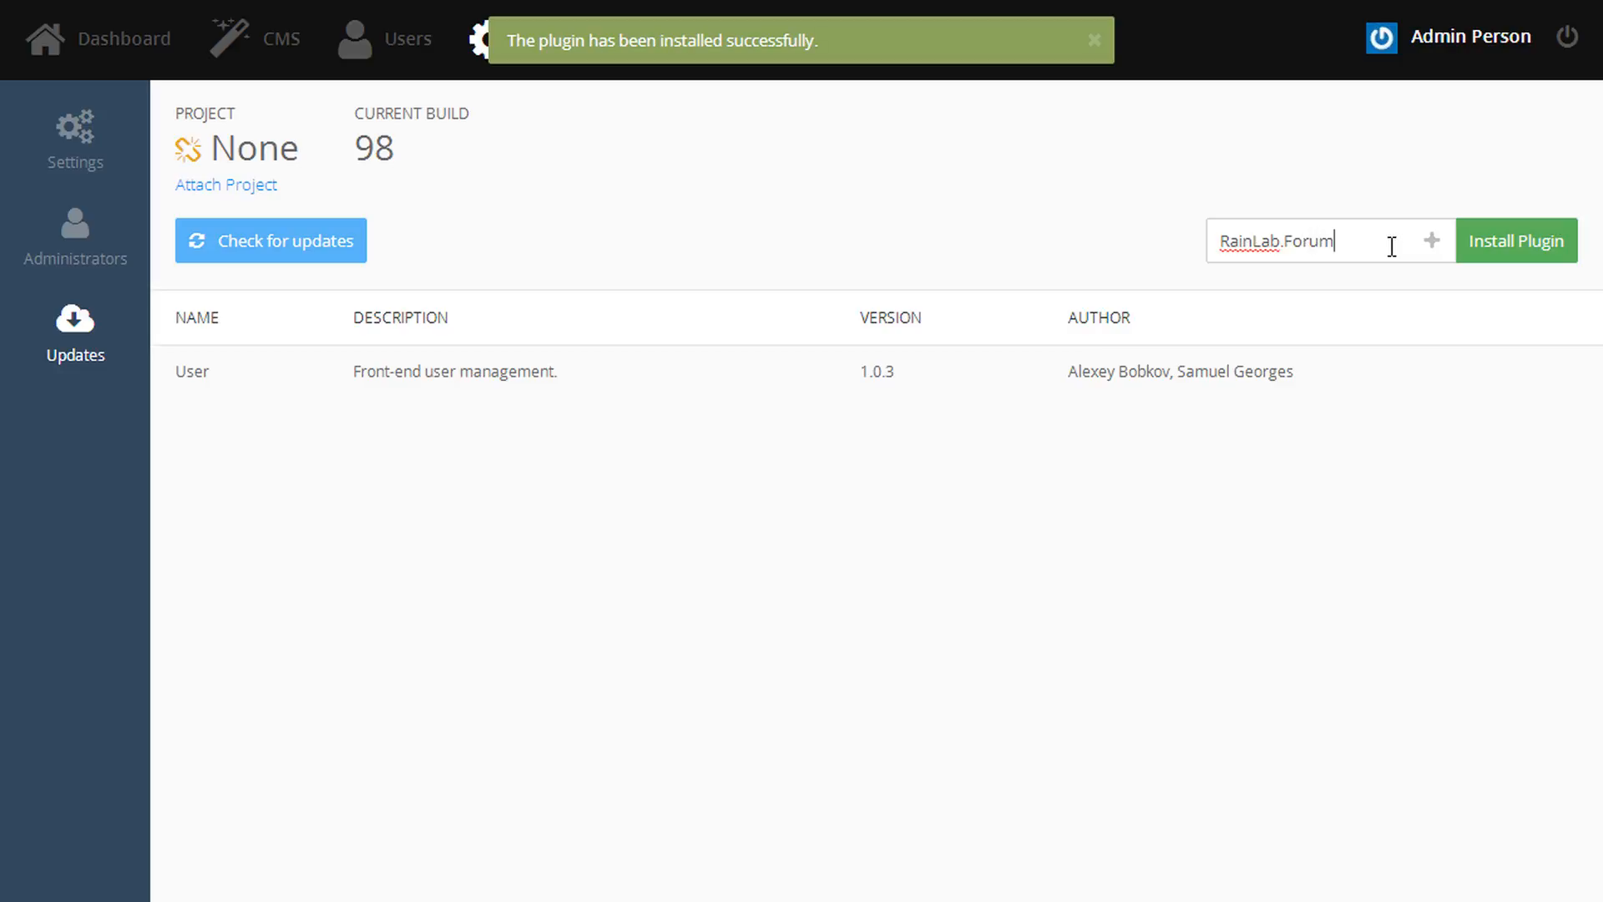
key("Return")
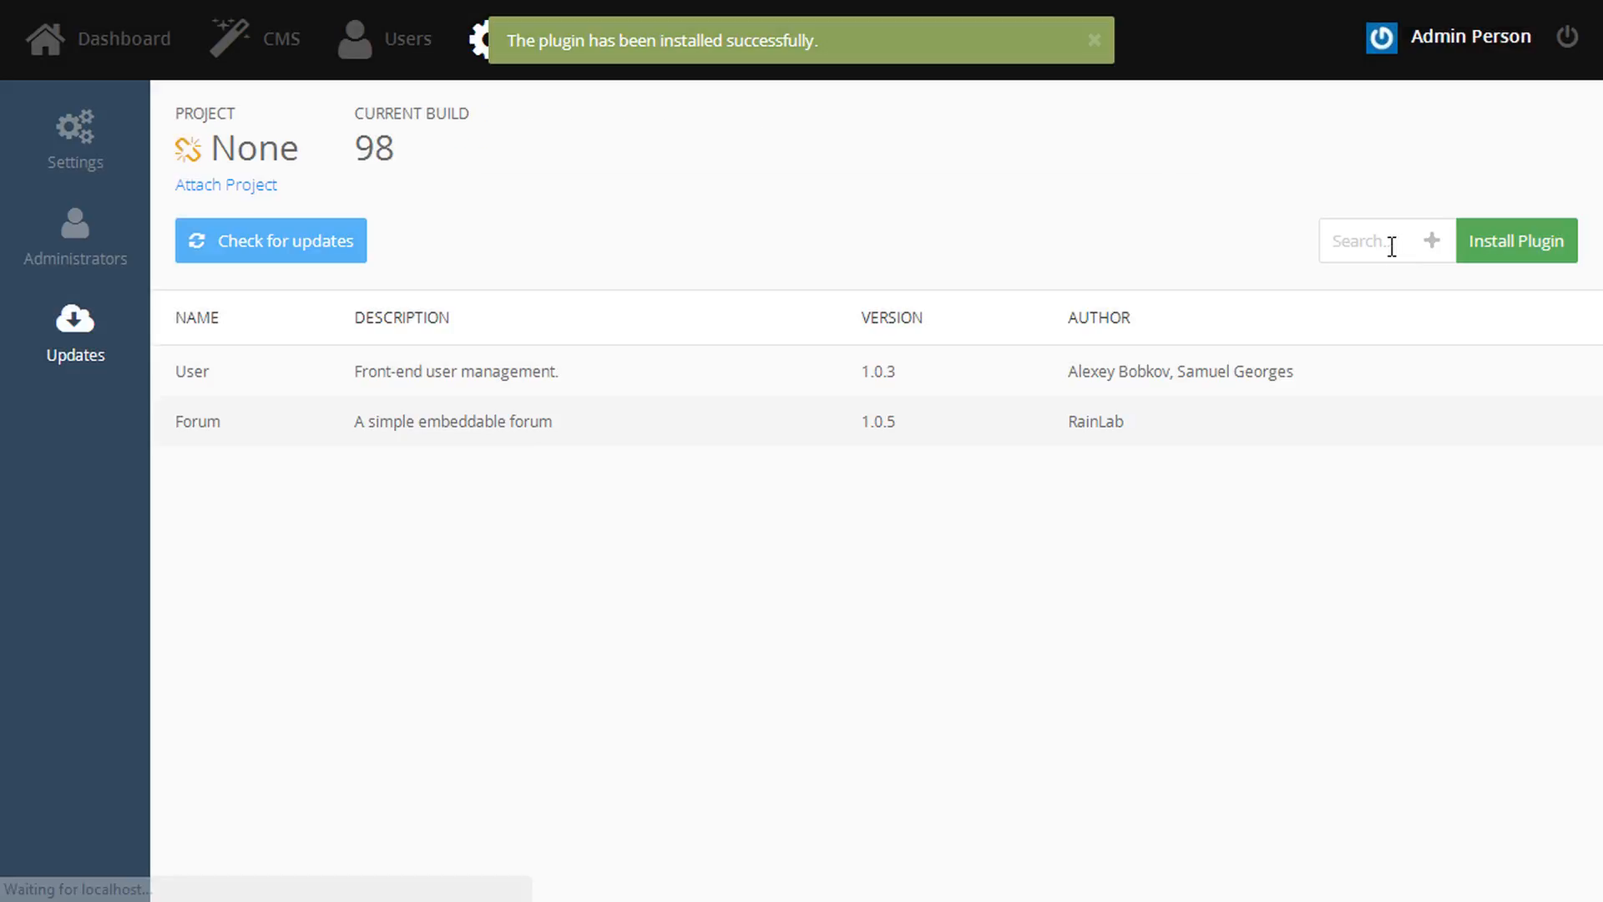
left_click(1392, 247)
type("RainLab.Blog")
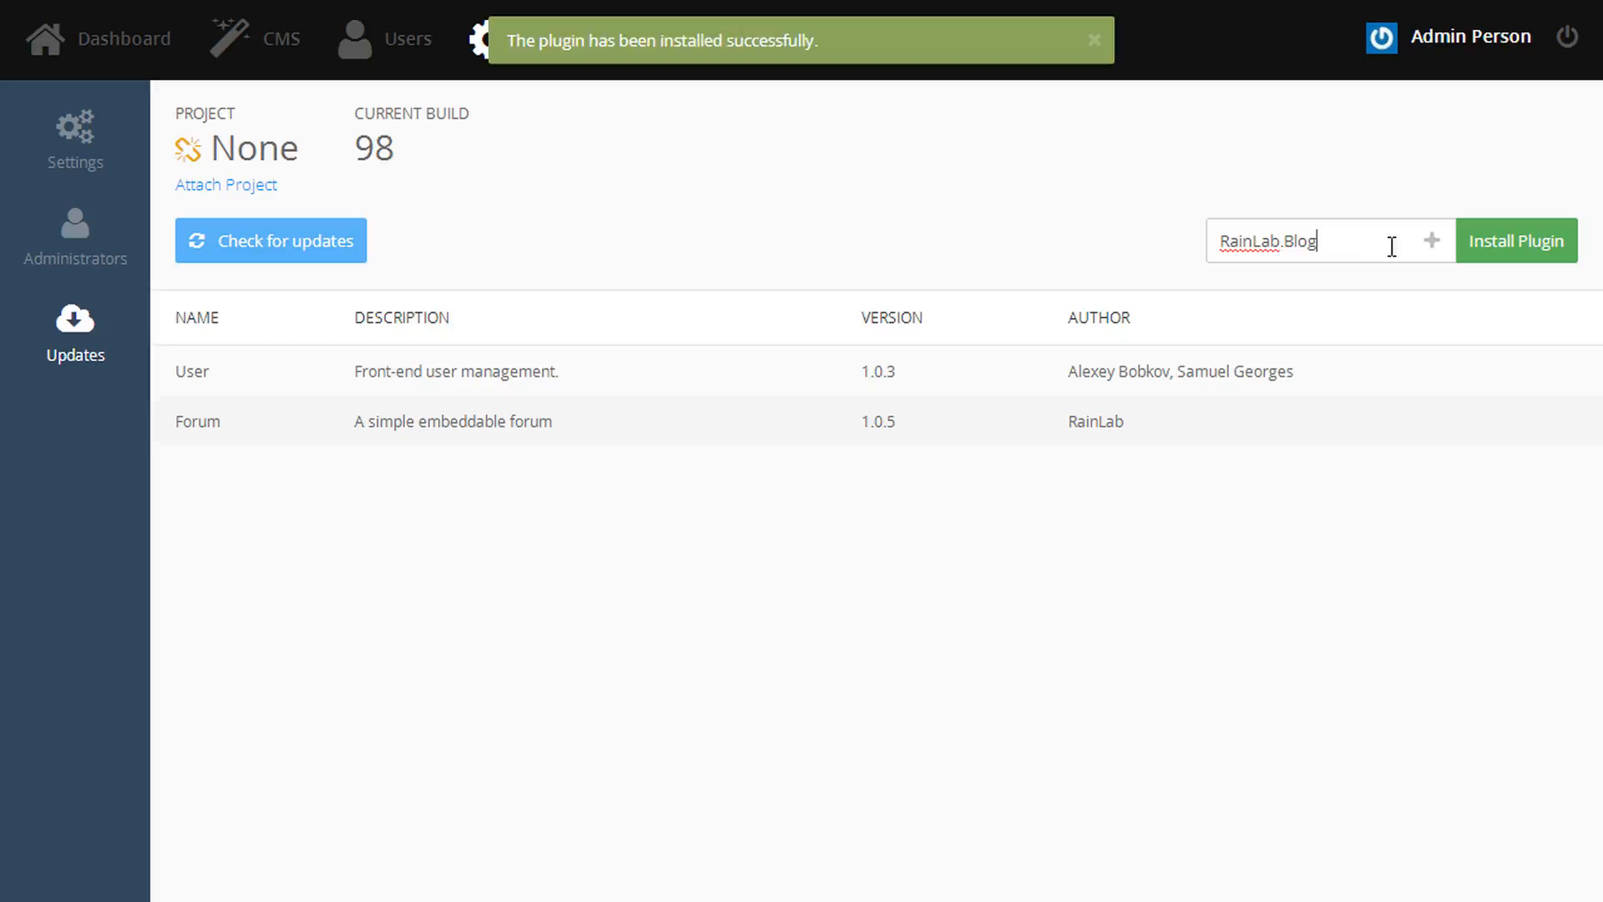
key("Return")
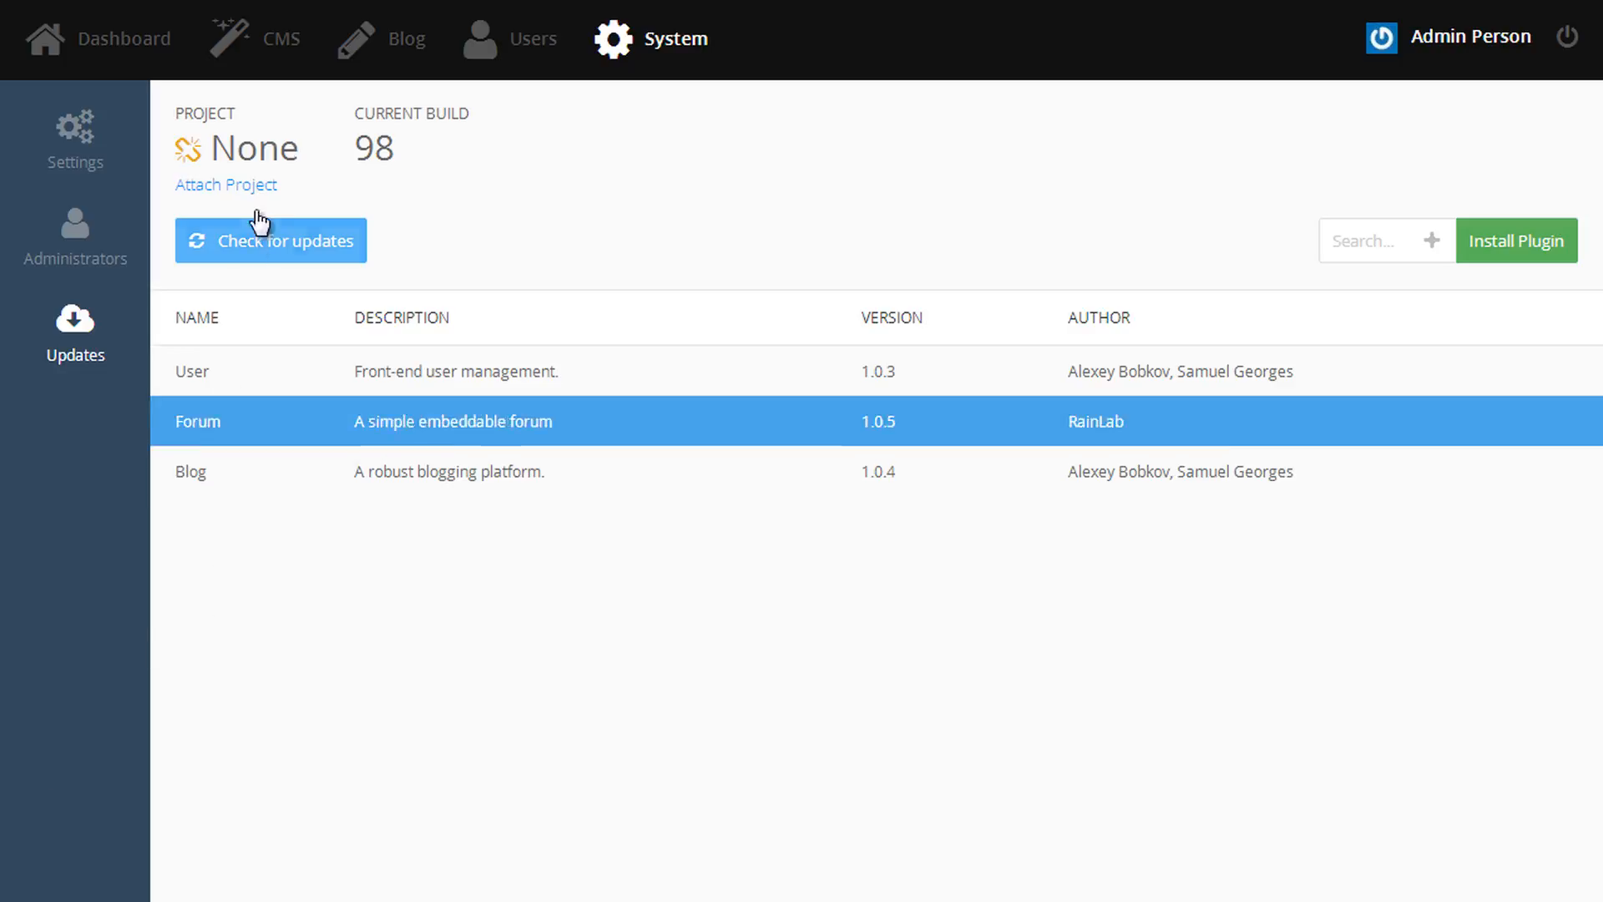
left_click(281, 59)
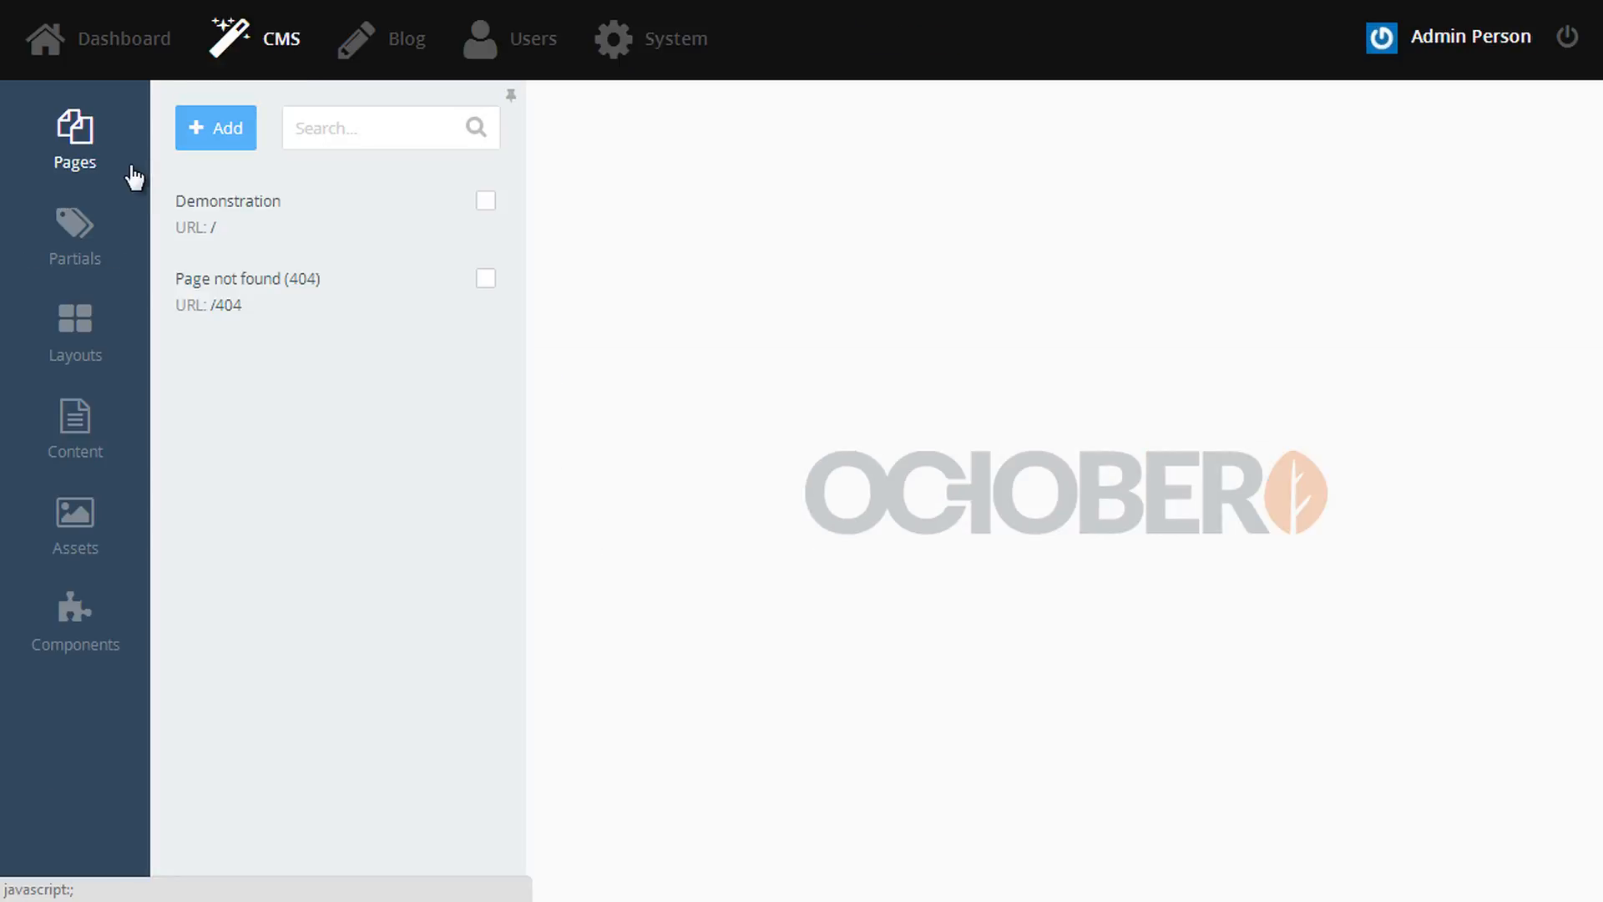
- Create a page titled 'Account' described as 'Sign in, registration and account management.' using the default layout
left_click(201, 134)
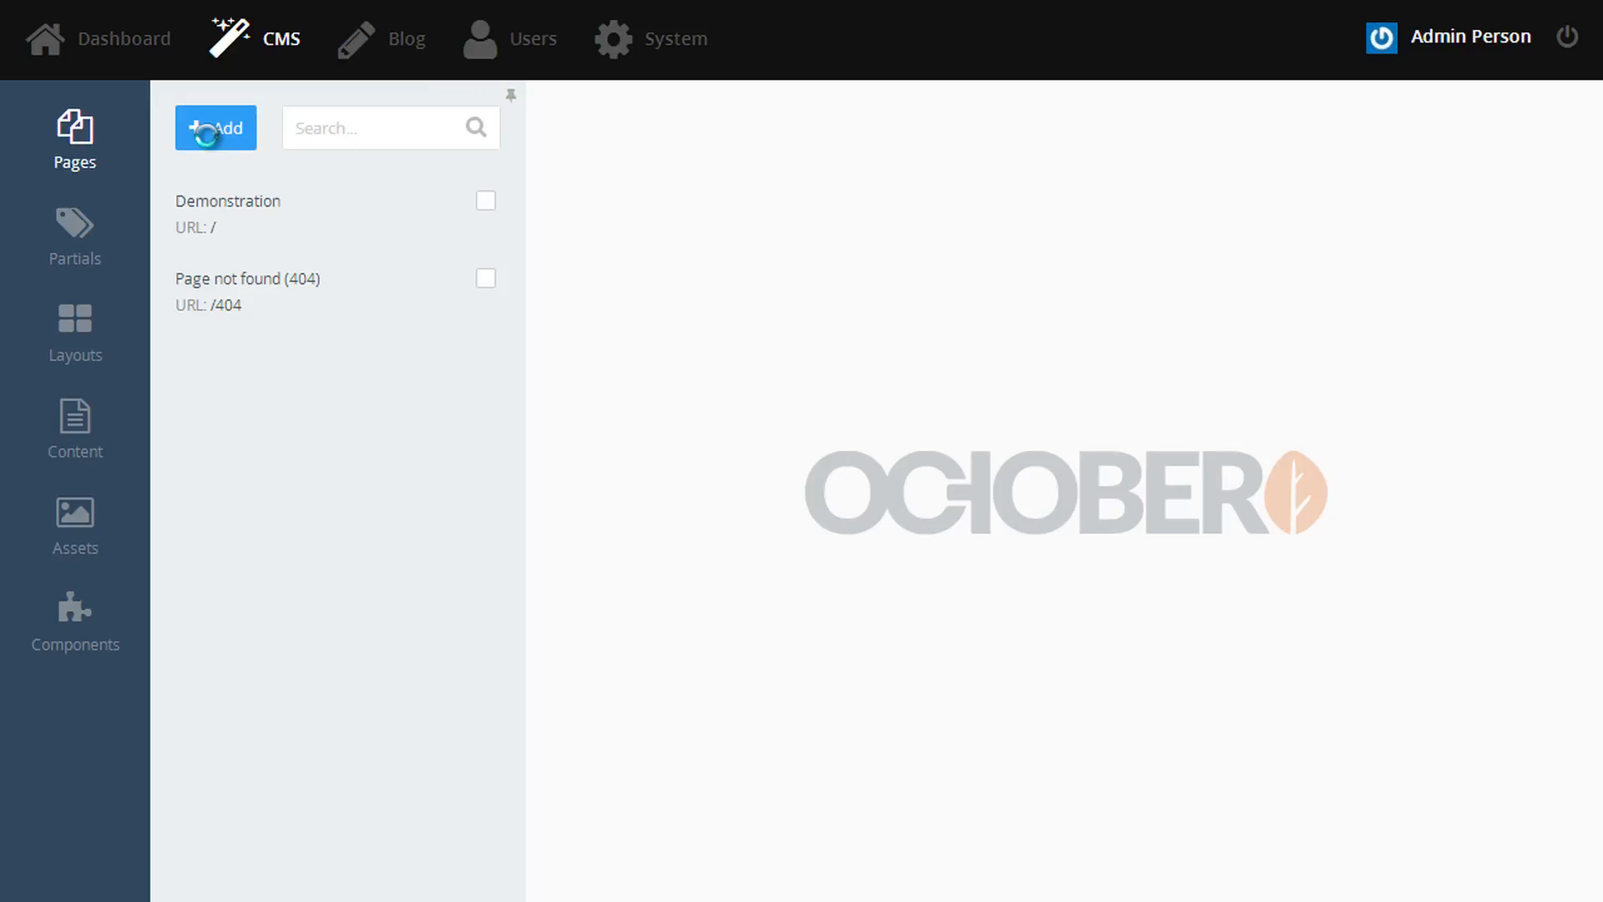
type("Account")
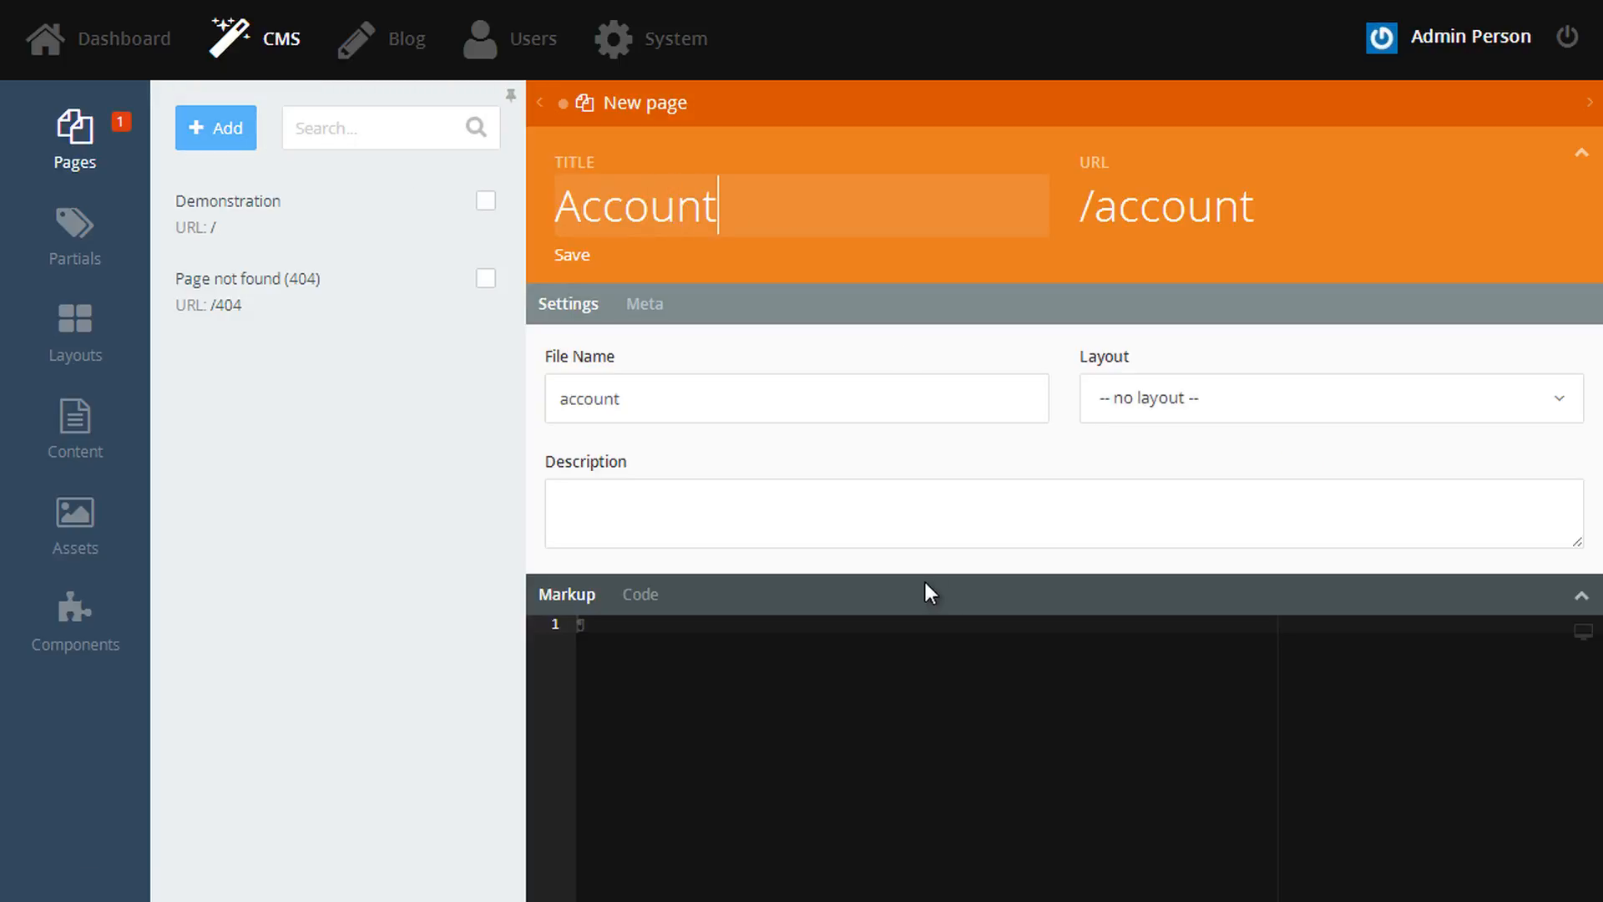
left_click(916, 509)
type("Sign in, registration and account management.")
left_click(1185, 394)
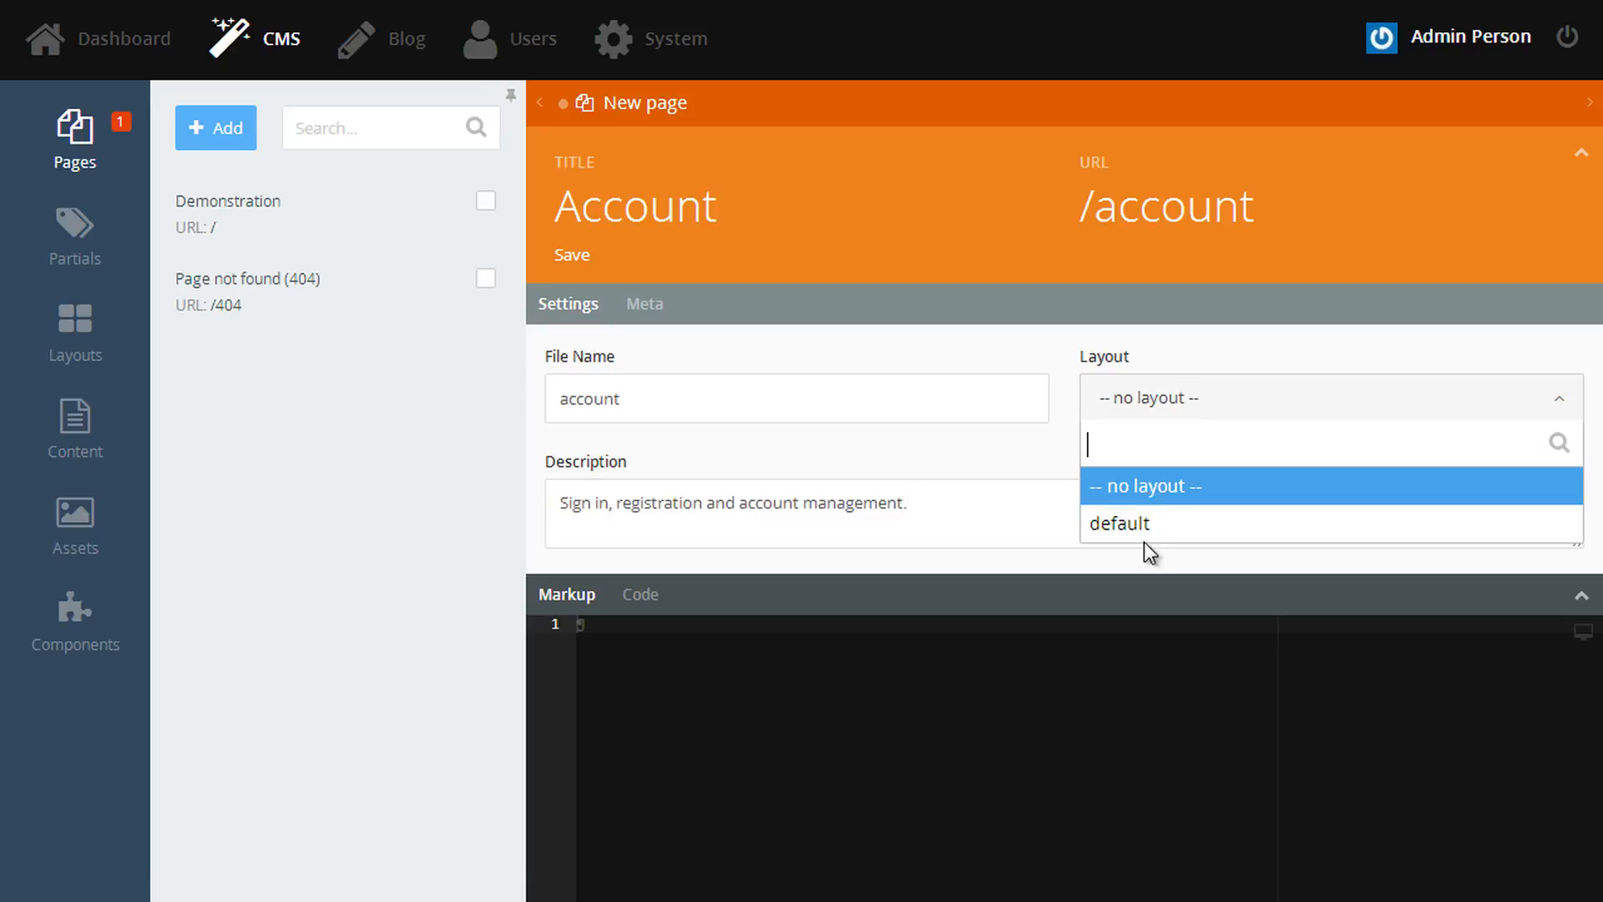
left_click(1159, 524)
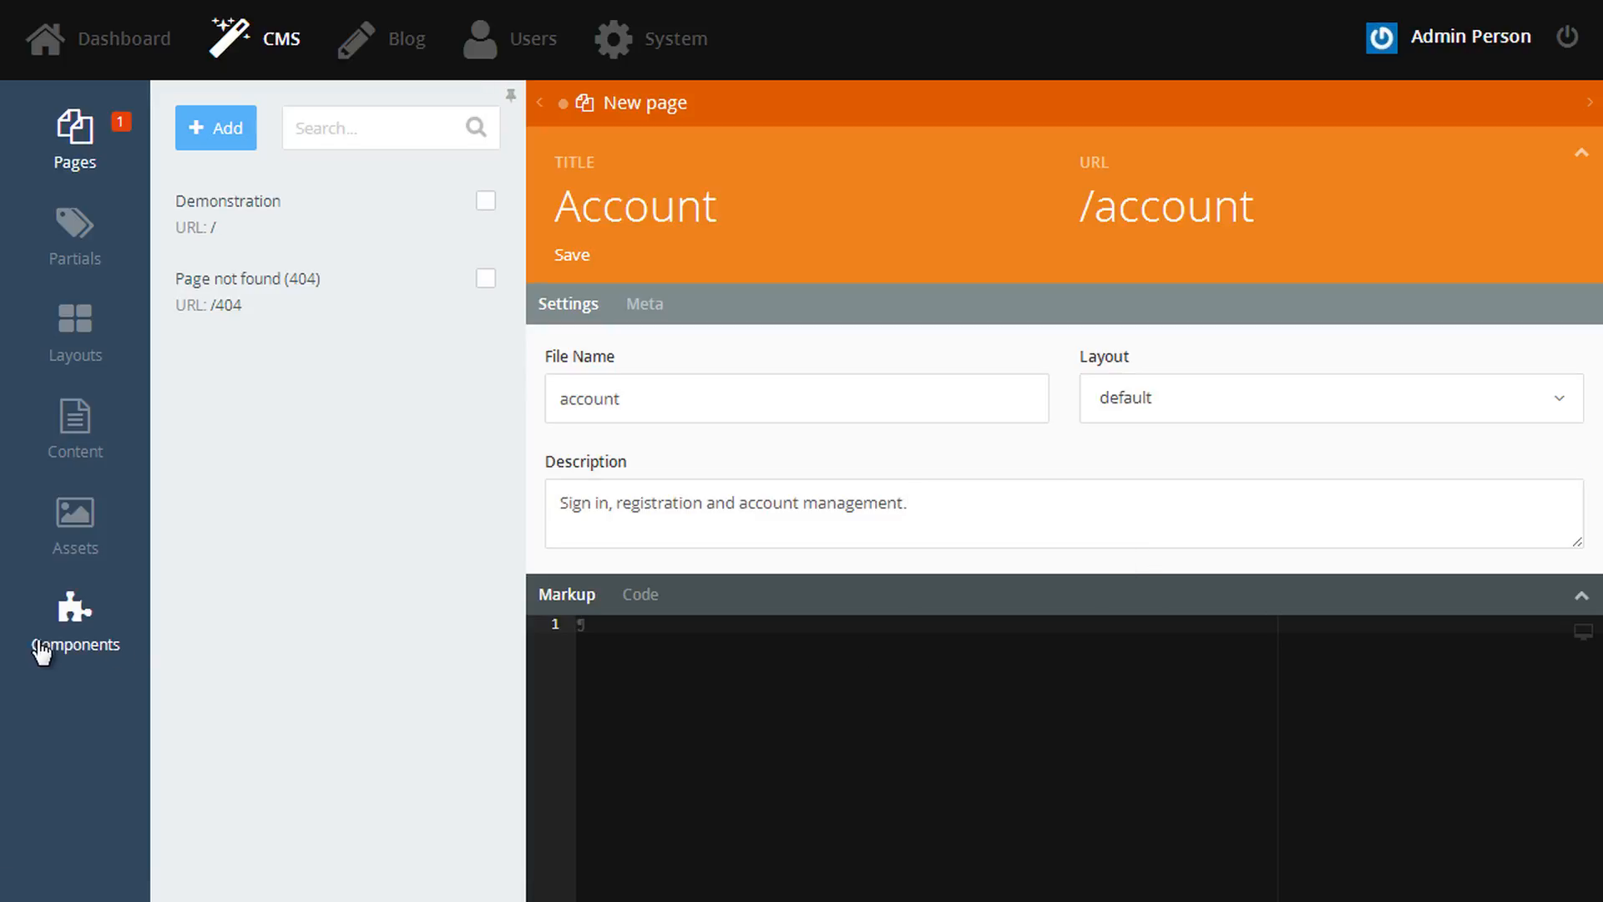
- Add the User > Account component to the page markup and save the page
left_click(86, 645)
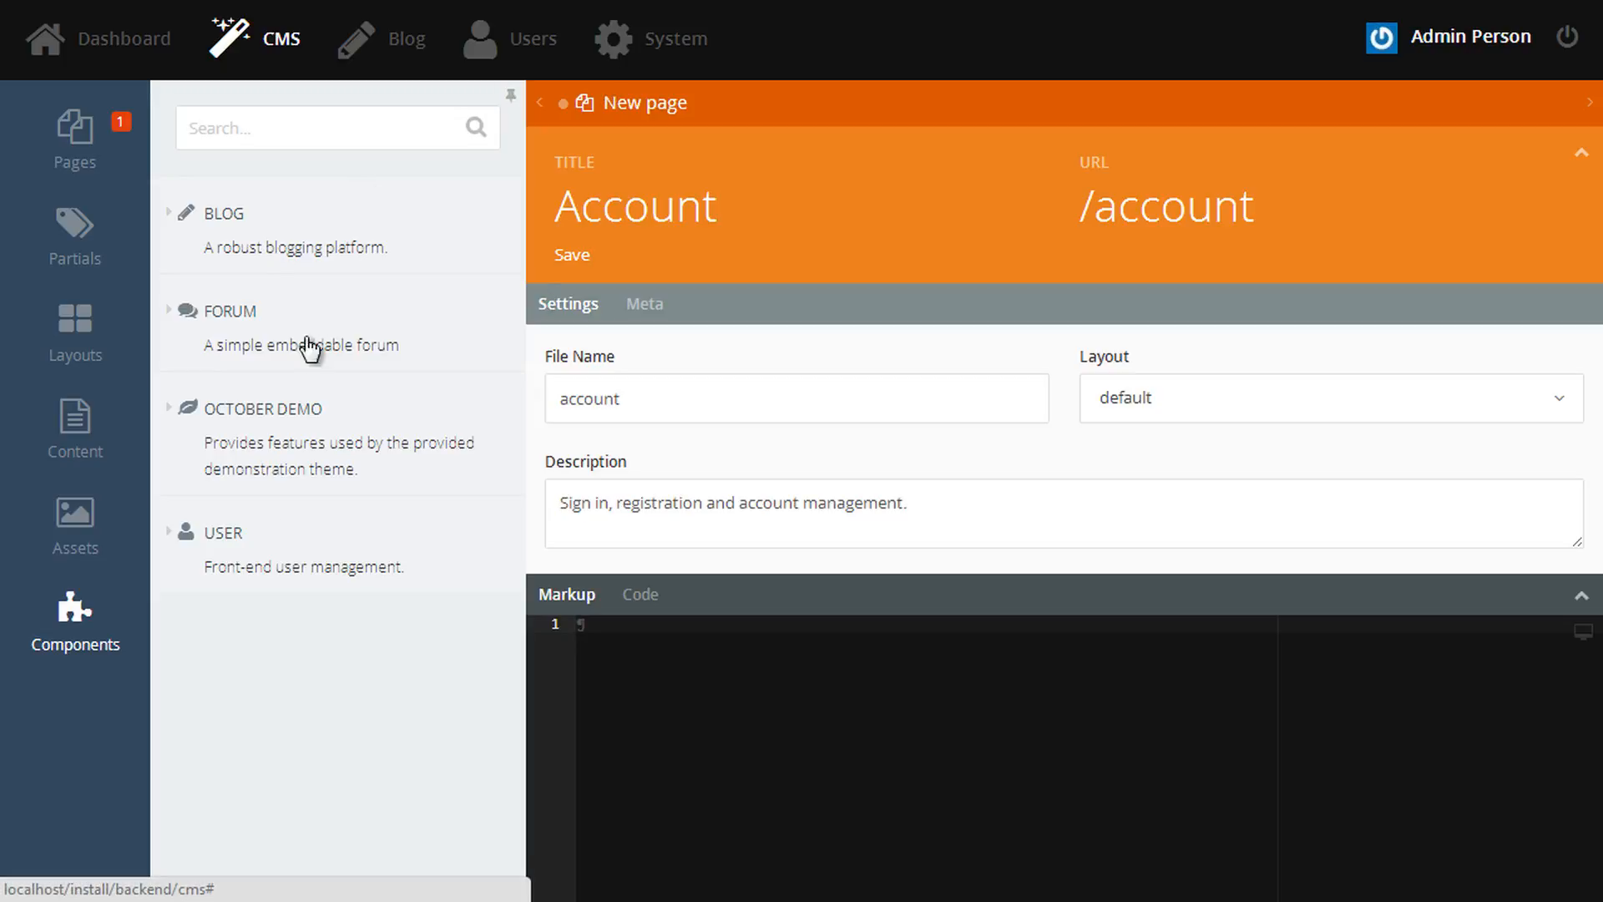
left_click(280, 576)
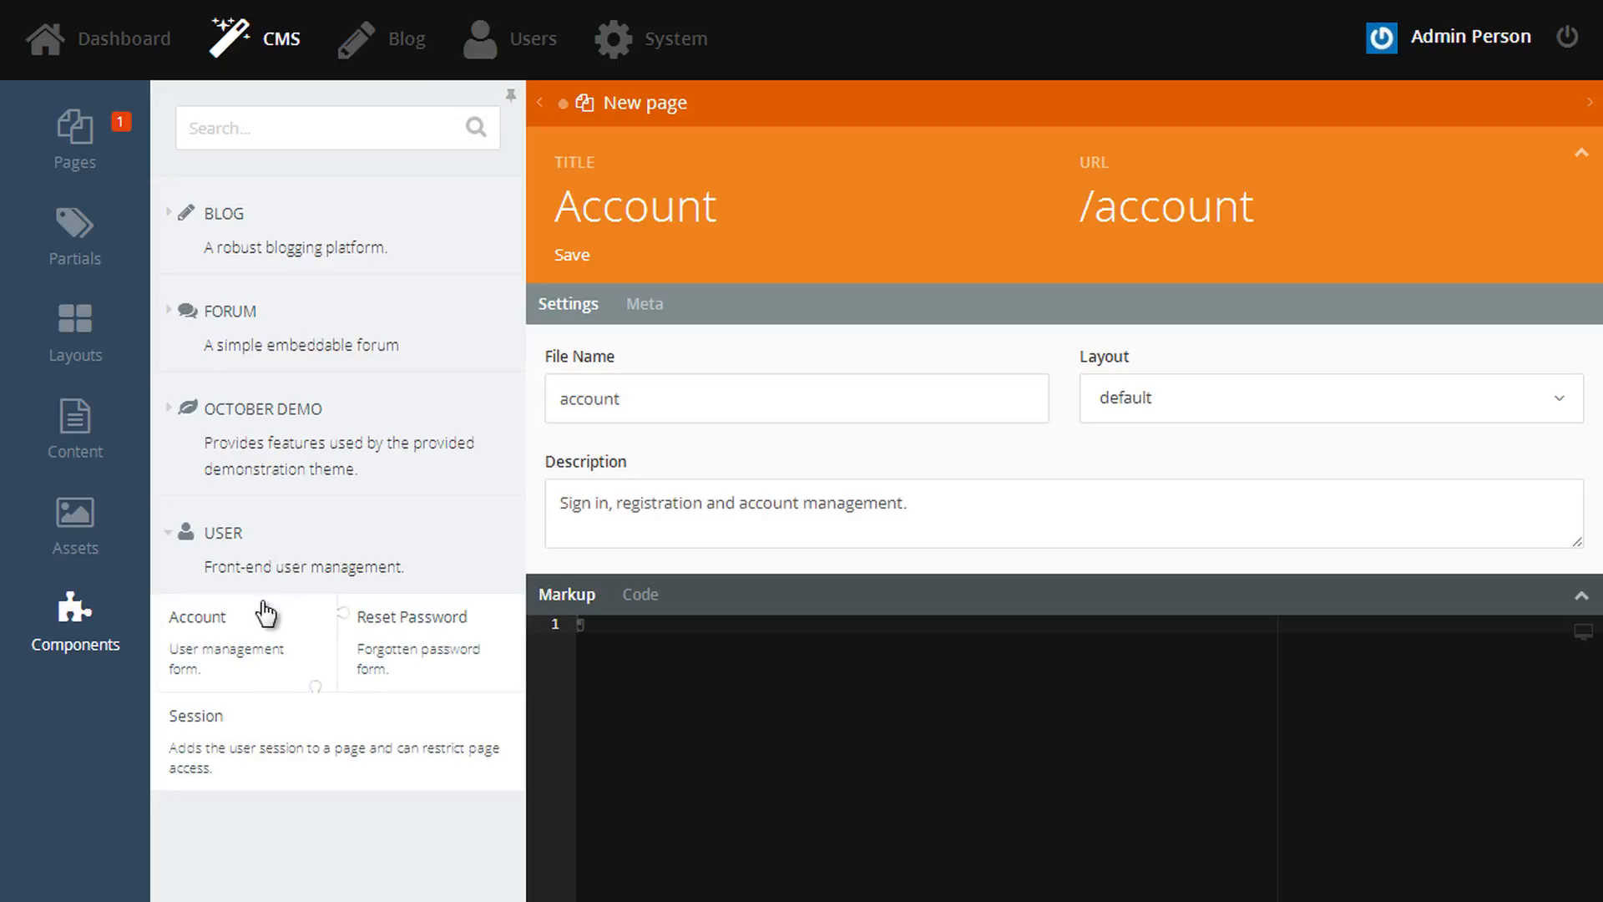
left_click_drag(235, 661, 725, 665)
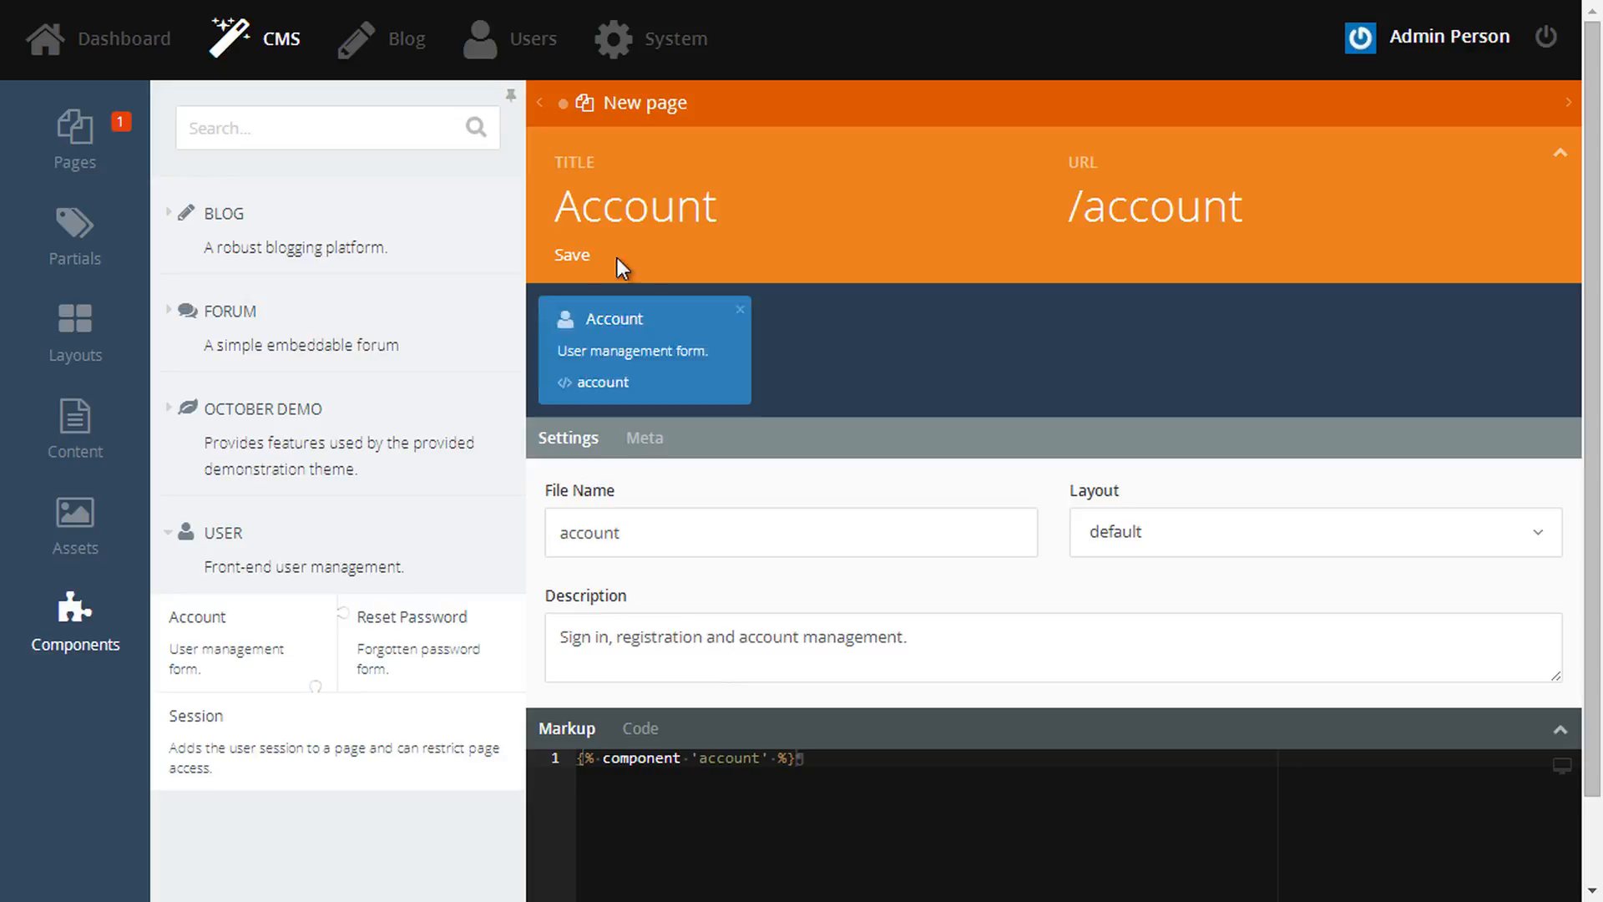
left_click(582, 252)
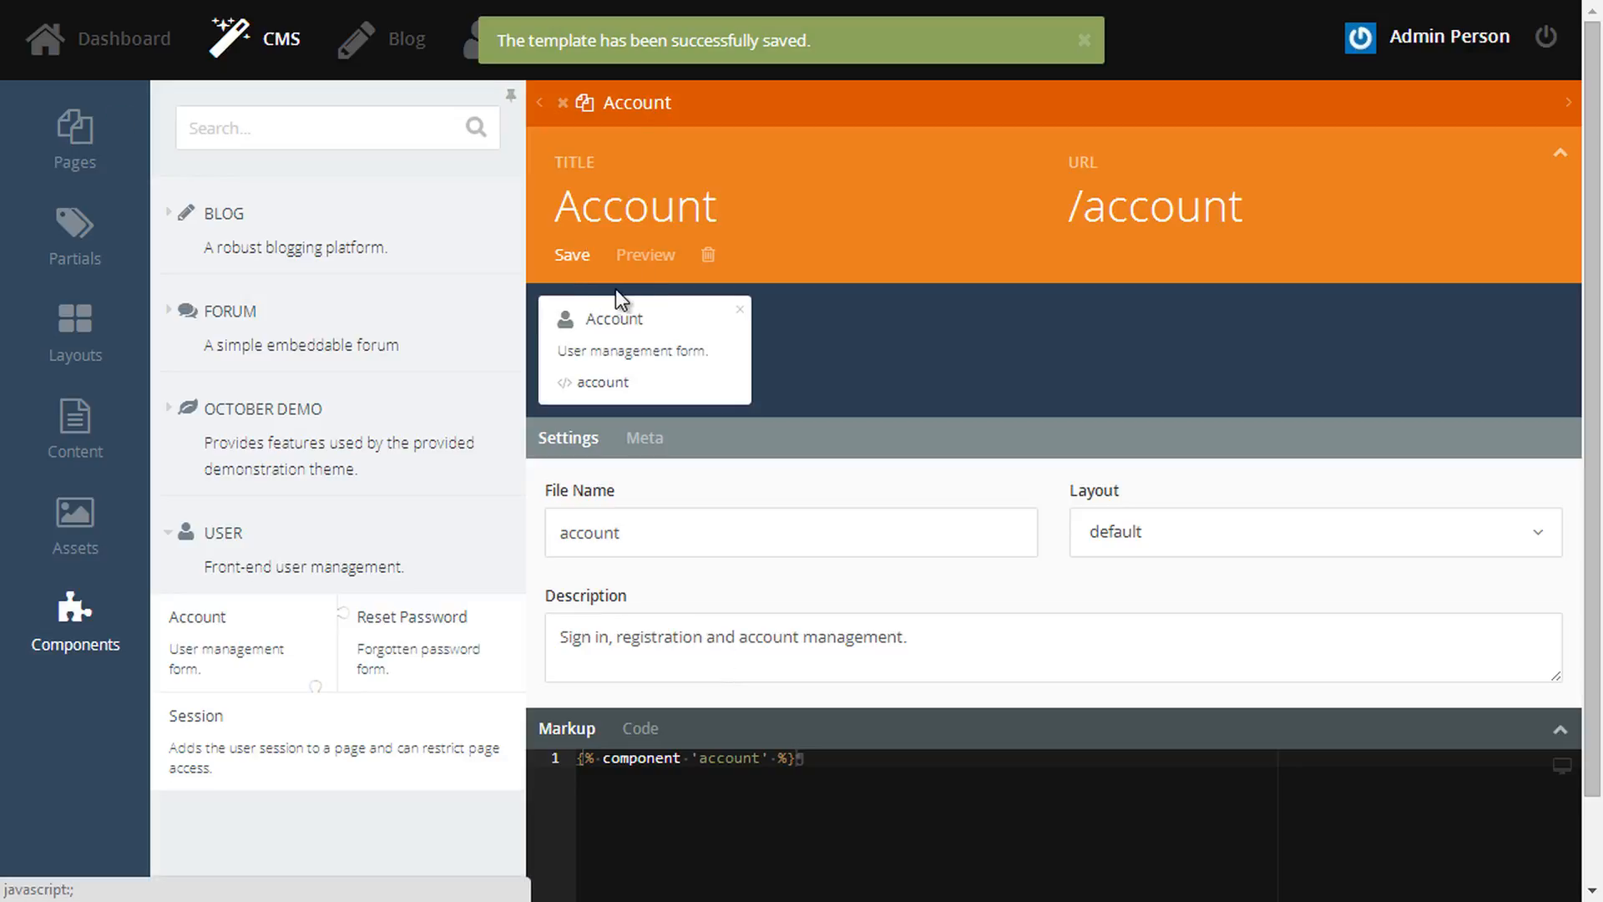
left_click(646, 254)
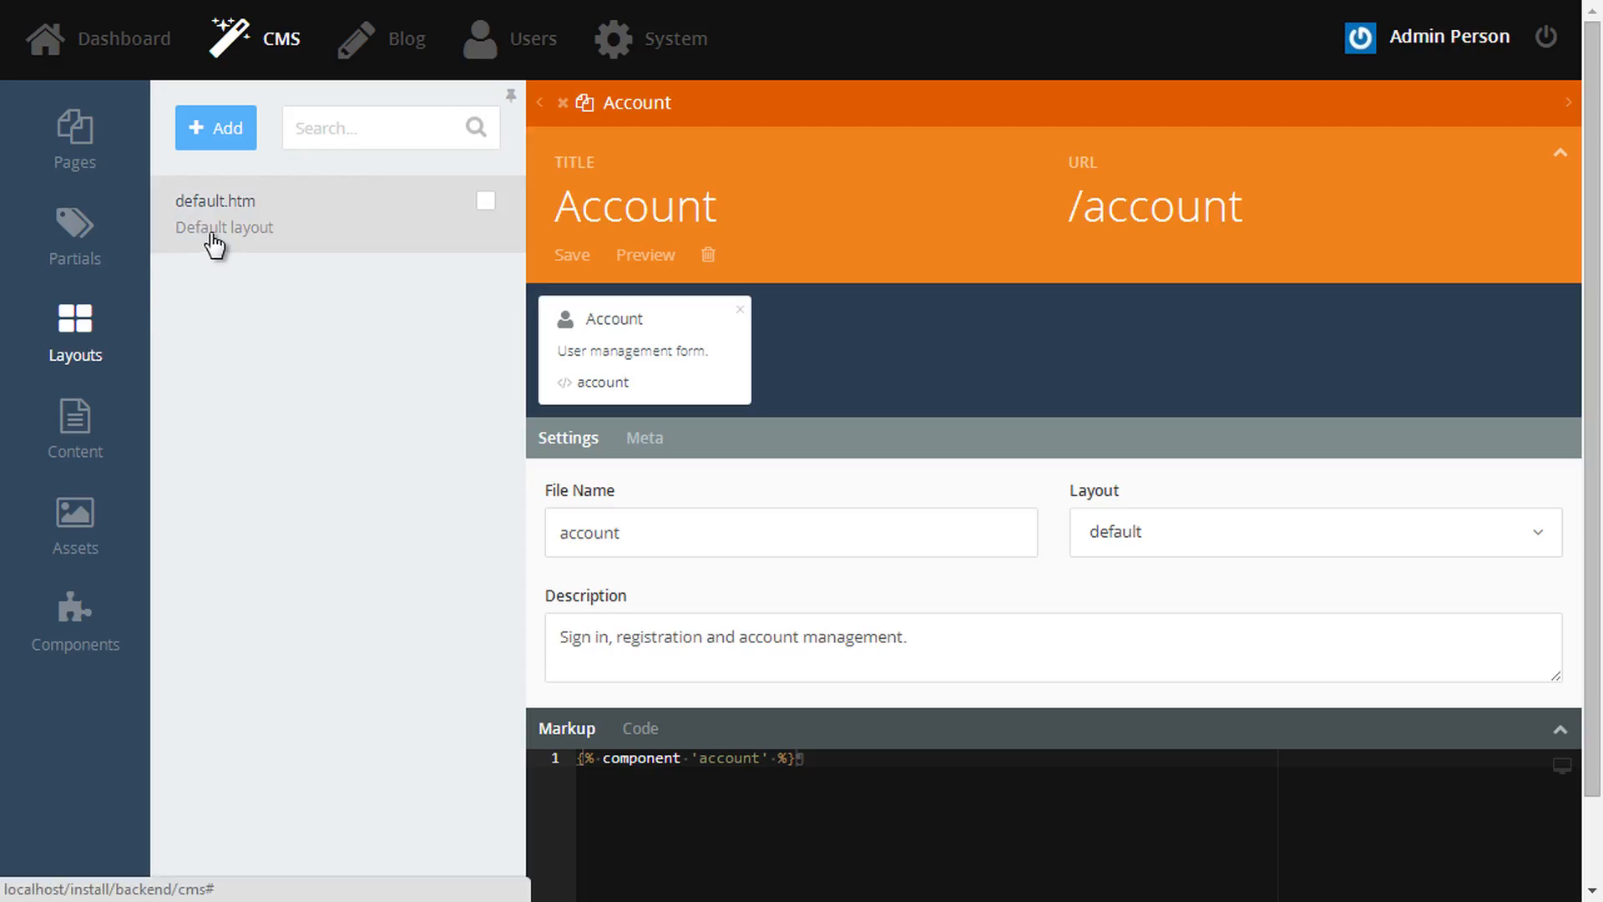
- Open the default.htm layout in the Layouts list for editing
left_click(217, 225)
- Replace the layout's existing nav items with Account, Blog and Forum links
scroll(1124, 611, "down", 5)
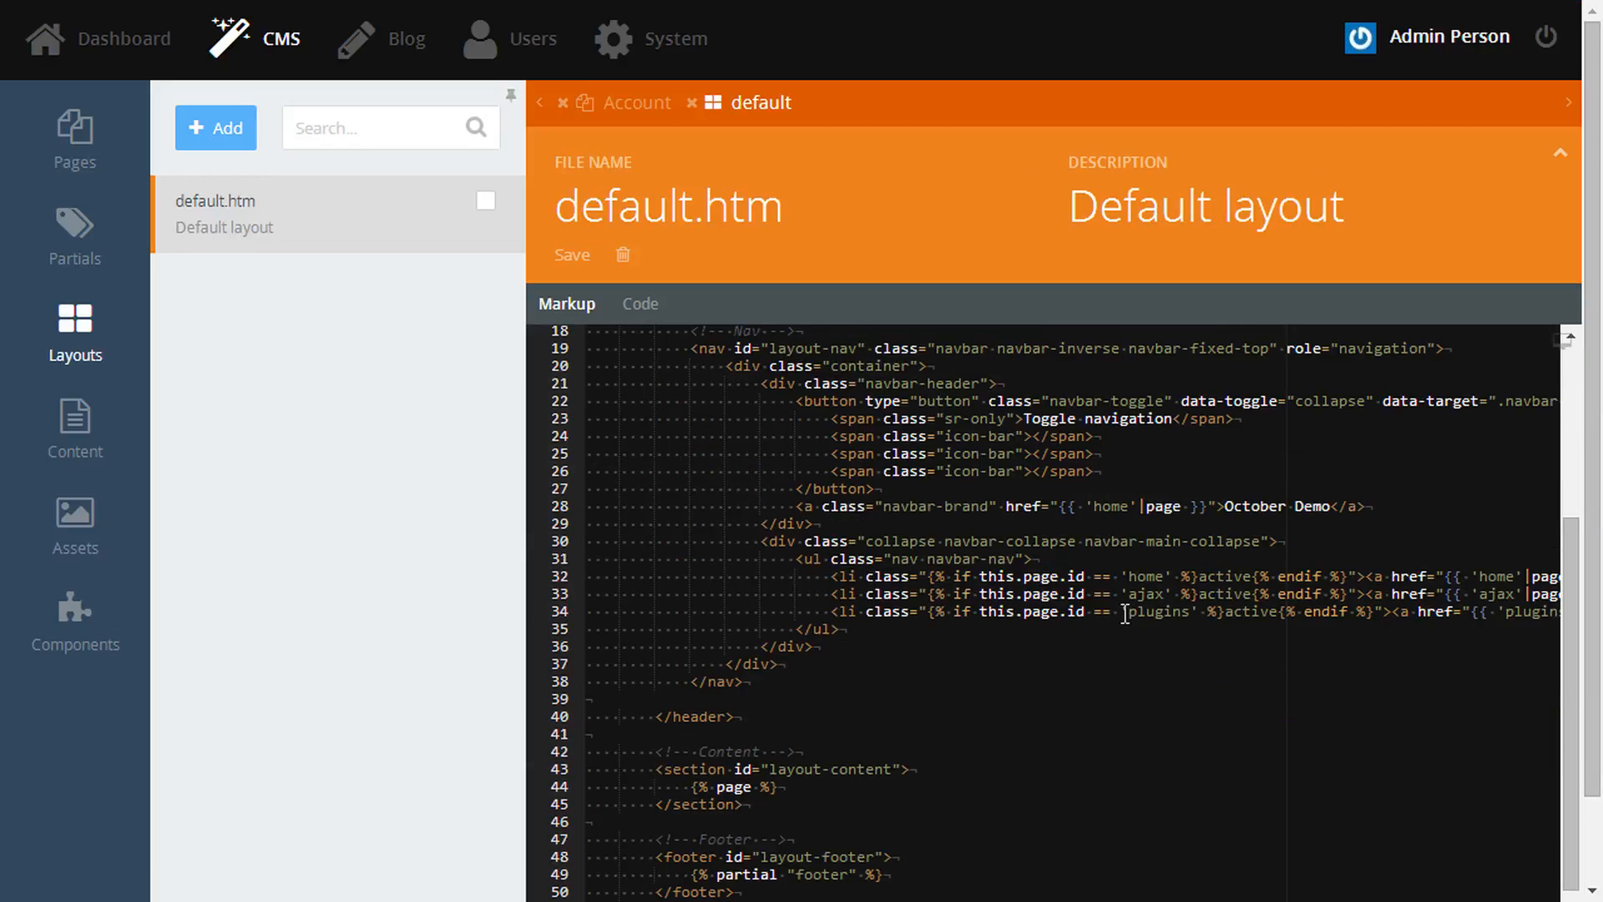
left_click(800, 593)
key("Home")
key("Home")
key("shift+Down")
key("shift+Down")
key("shift+Down")
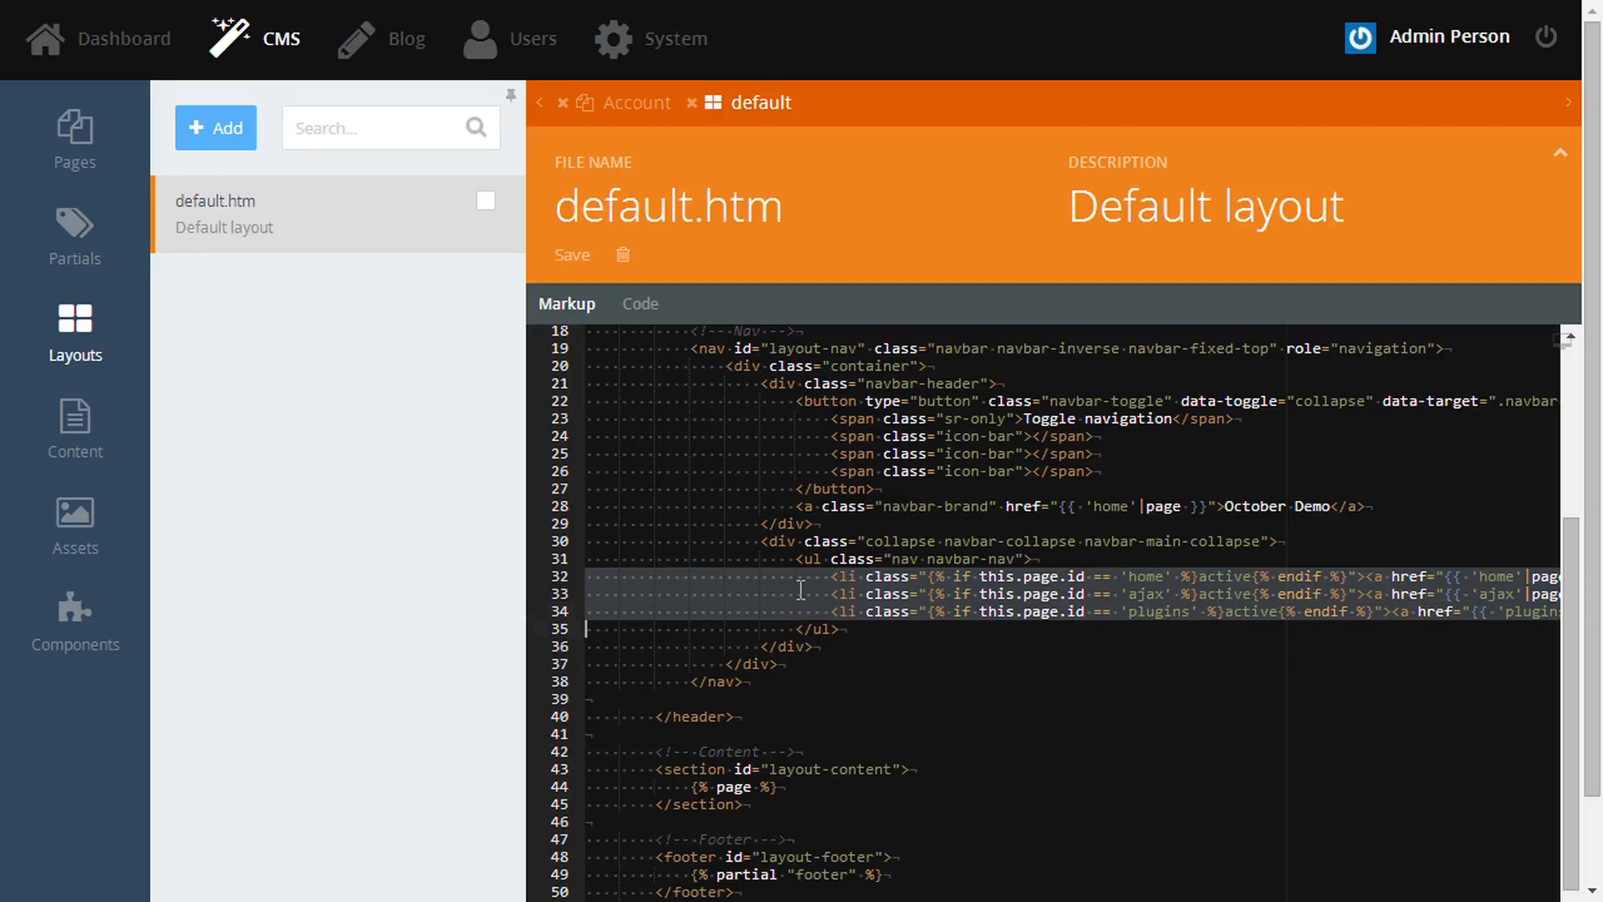
type("<li><a href=\"{{ 'account'|page }}\">Account</a></li>                             <li><a href=\"{{ 'blog'|page }}\">Blog</a></li>                             <li><a href=\"{{ 'forum'|page }}\">Forum</a></li>")
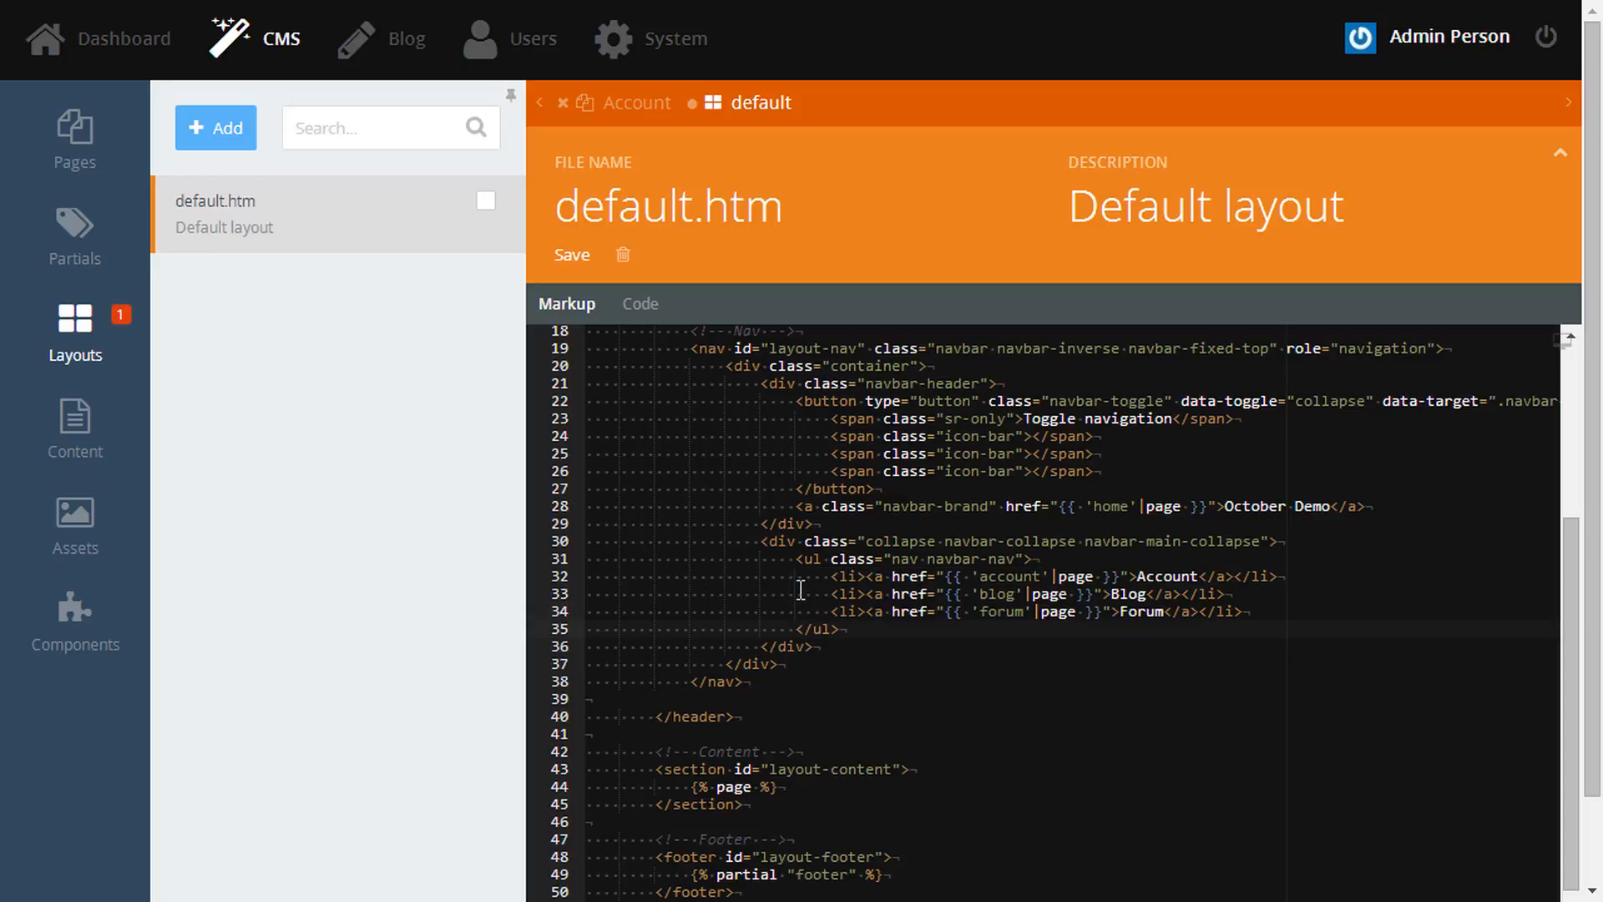
left_click(1198, 576)
double_click(1163, 576)
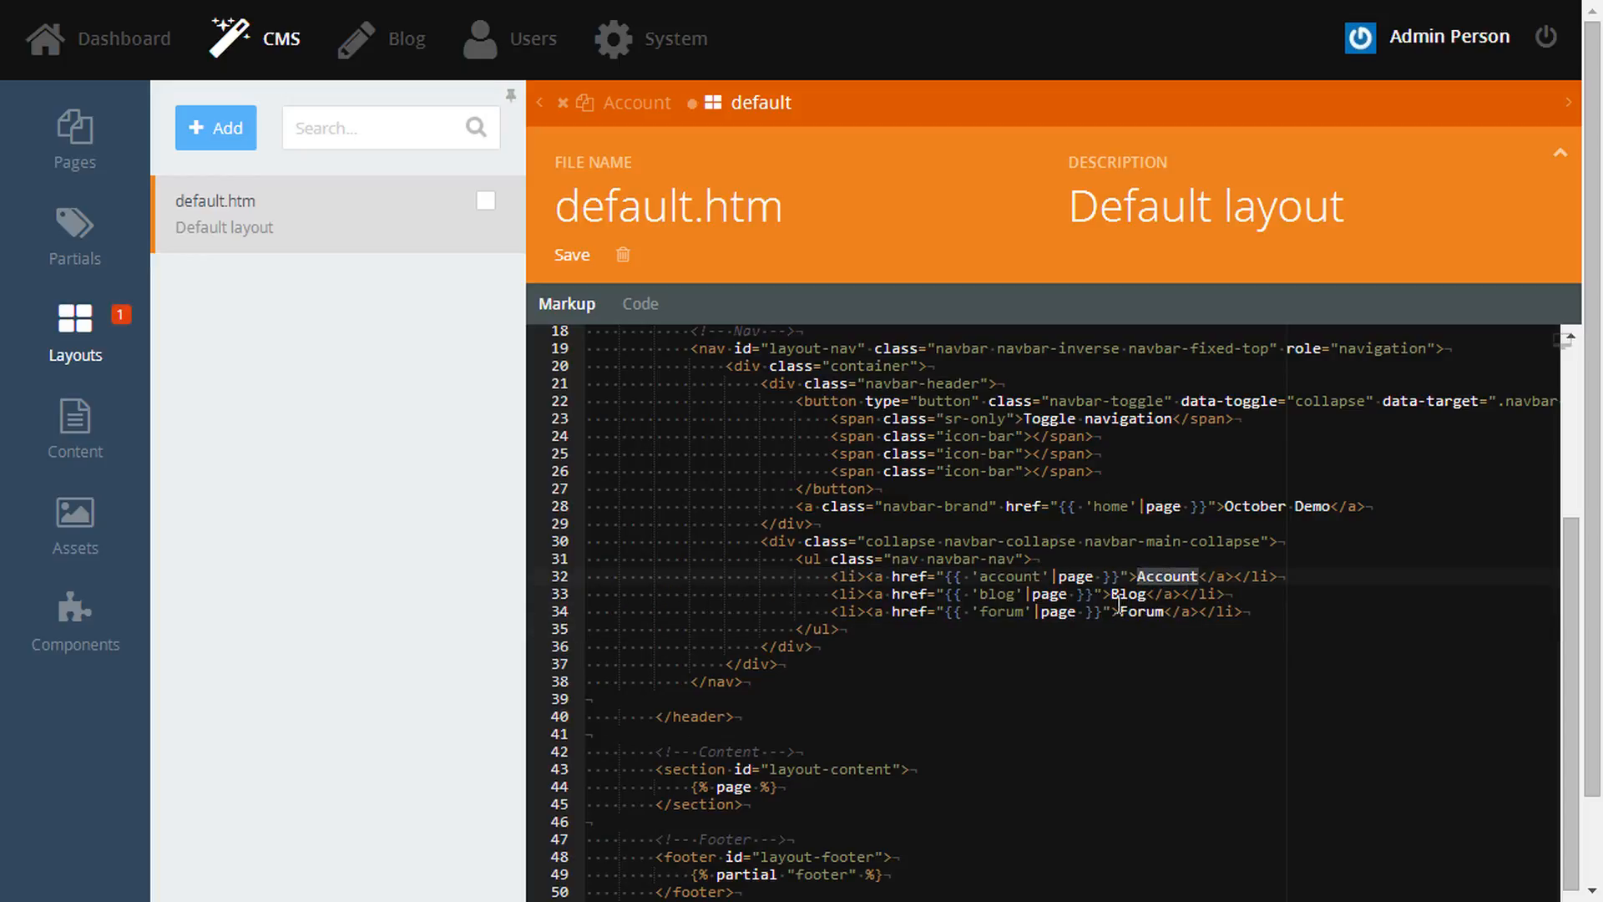
double_click(1123, 611)
- Insert a jumbotron banner showing the page title and description at the top of the content section
scroll(1042, 744, "down", 2)
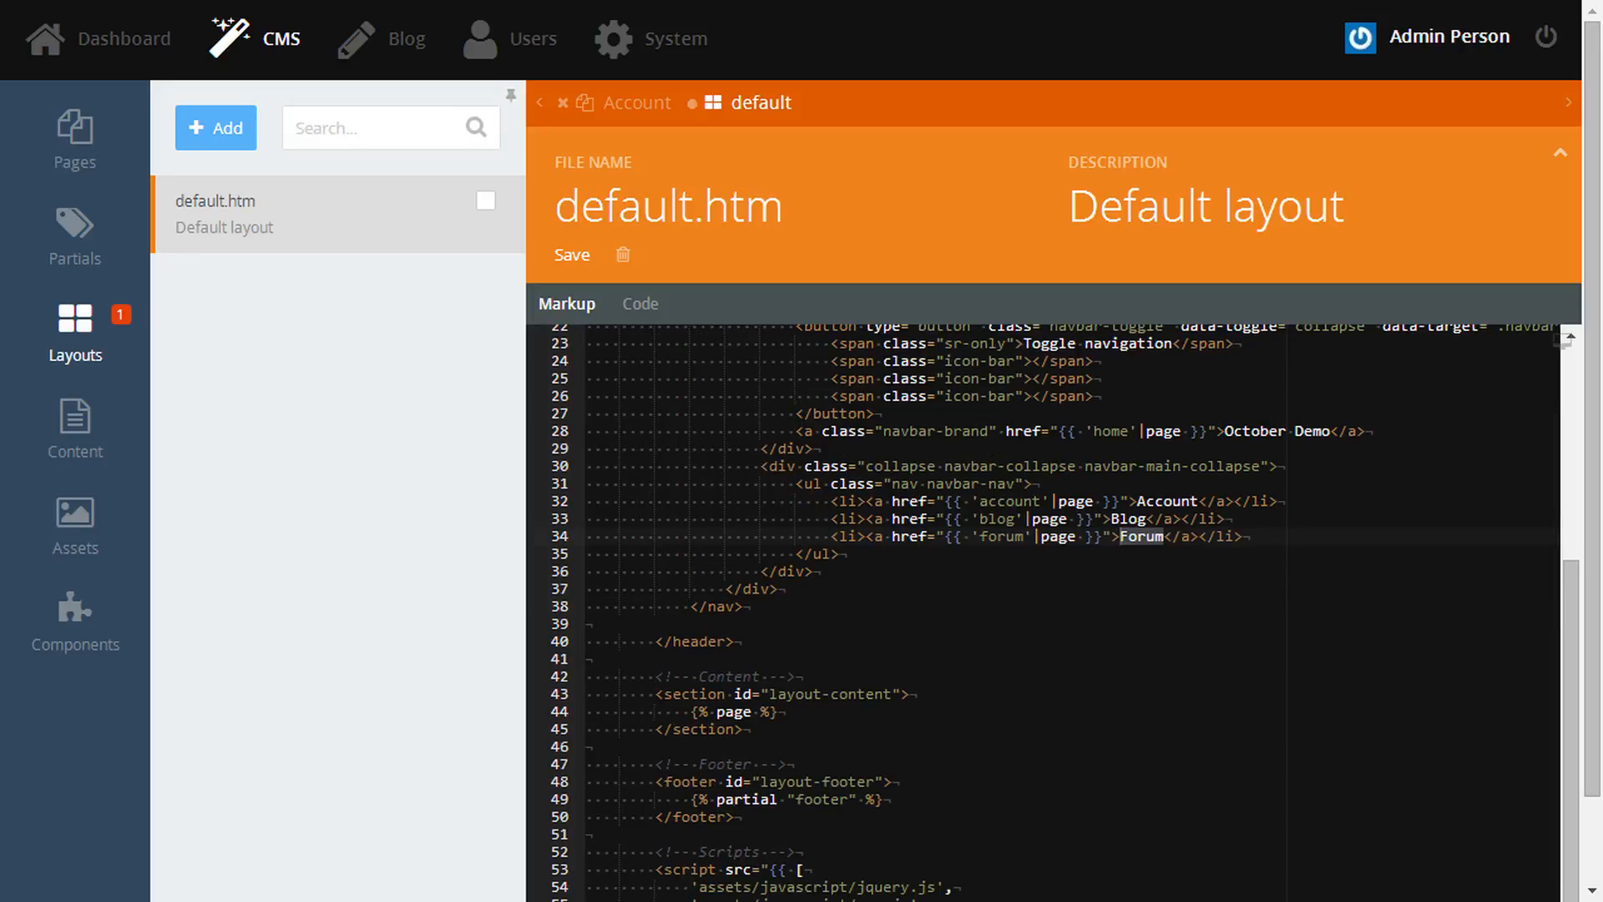
left_click(905, 694)
key("Return")
key("shift+Home")
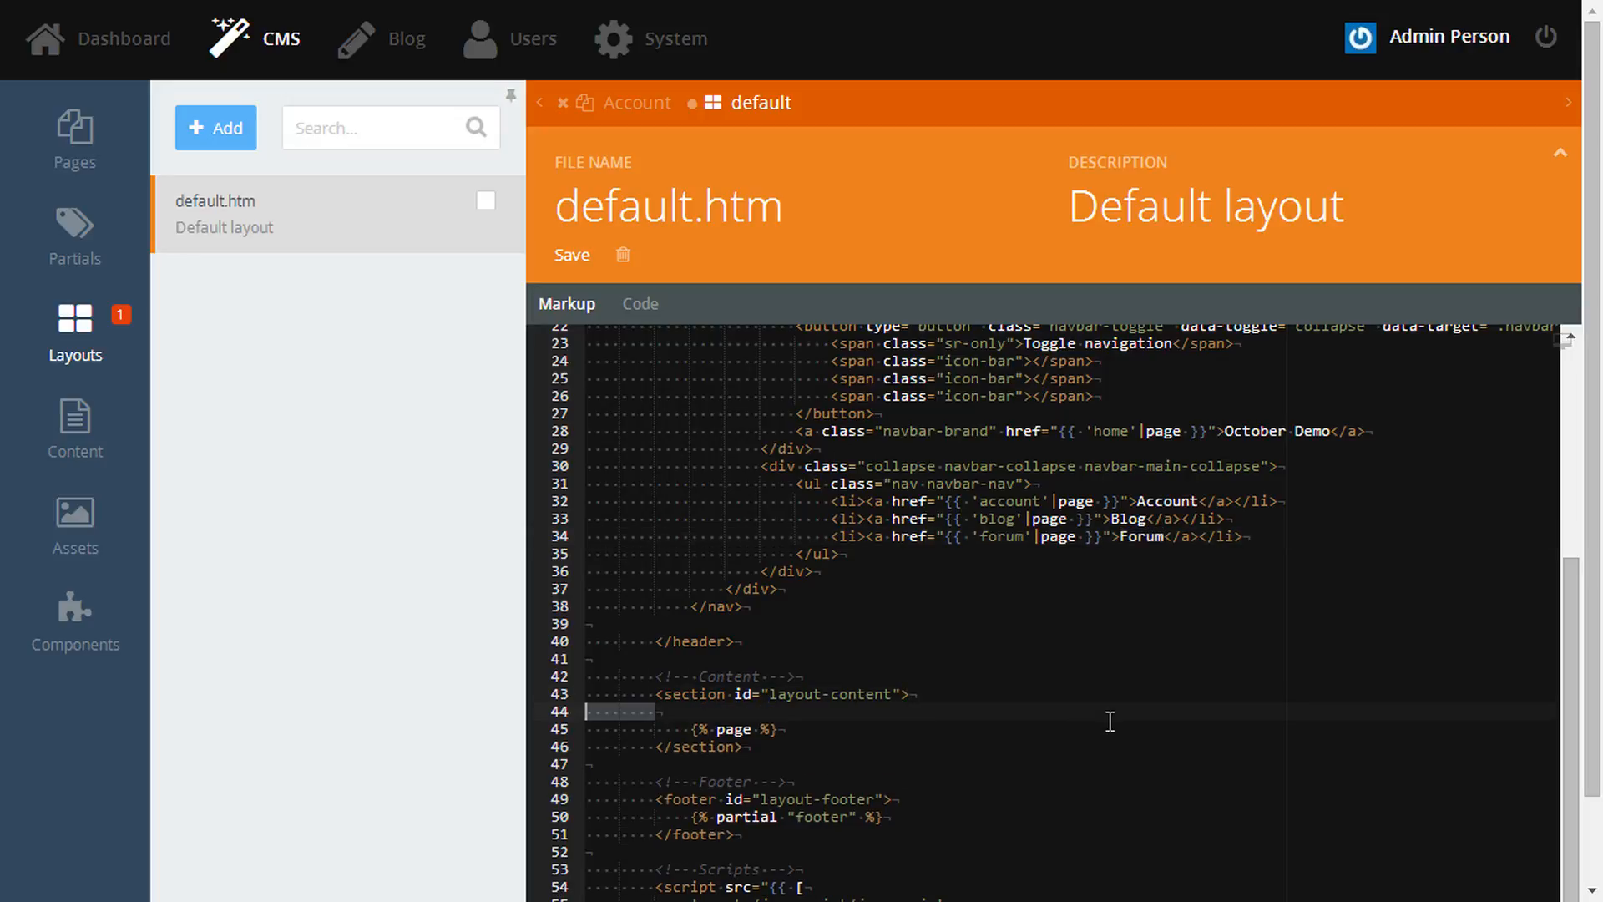
type("<div class=\"jumbotron\">                 <div class=\"container\">                     <h1>{{ this.page.title }}</h1>                     <p>{{ this.page.description }}</p>                 </div>             </div>")
left_click(936, 745)
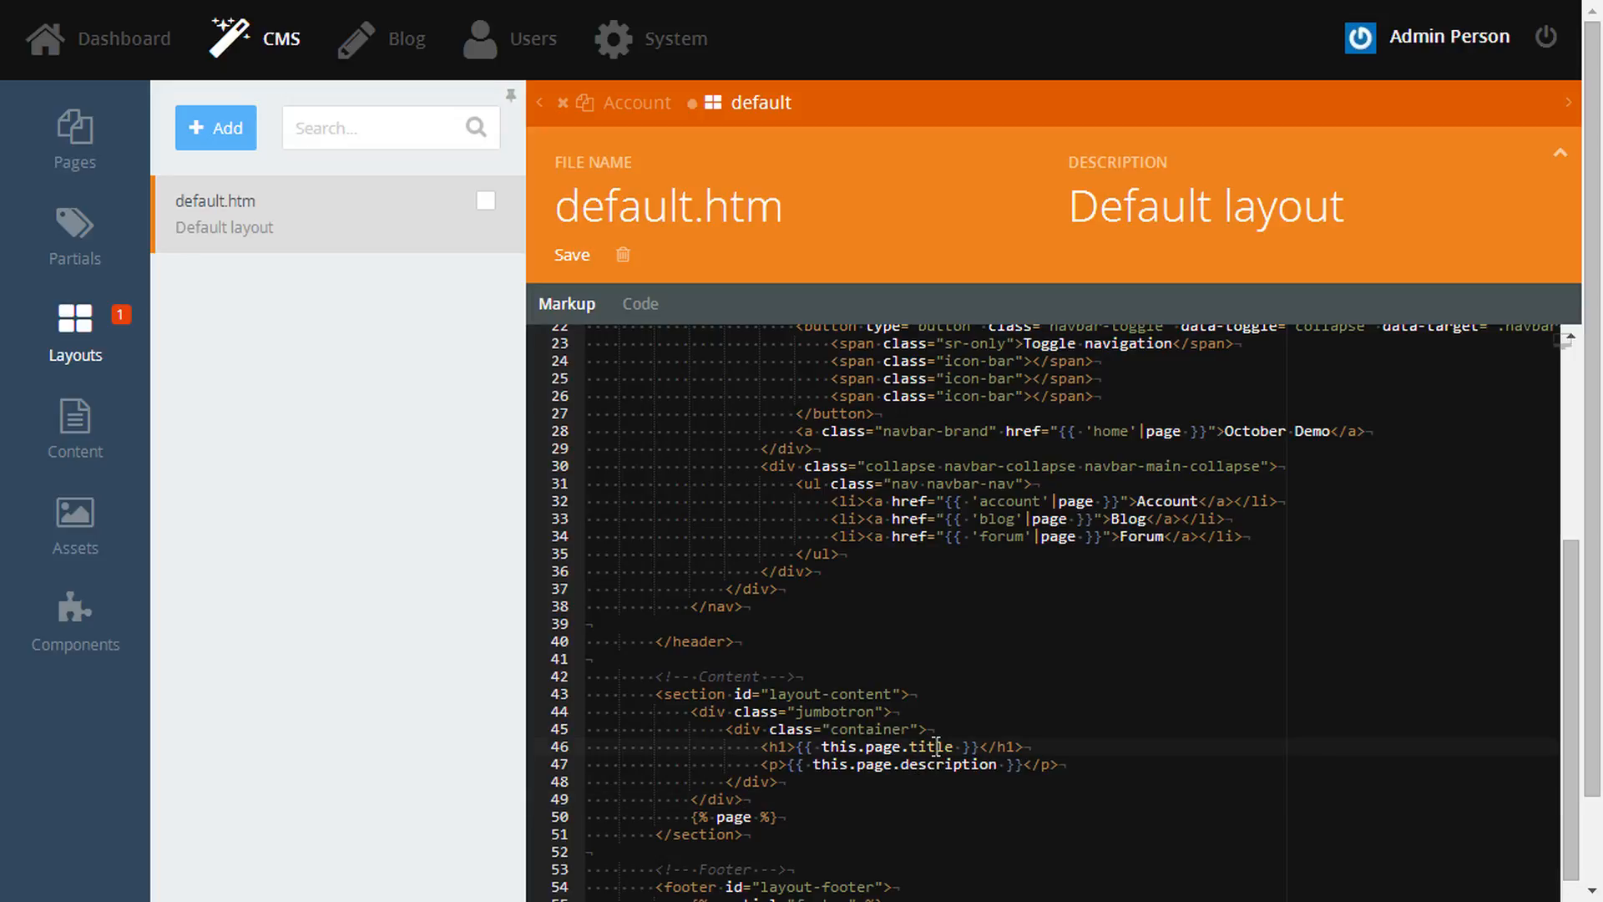
double_click(921, 764)
- Wrap the page content in a <div class="container"> and save default.htm
scroll(1181, 726, "down", 2)
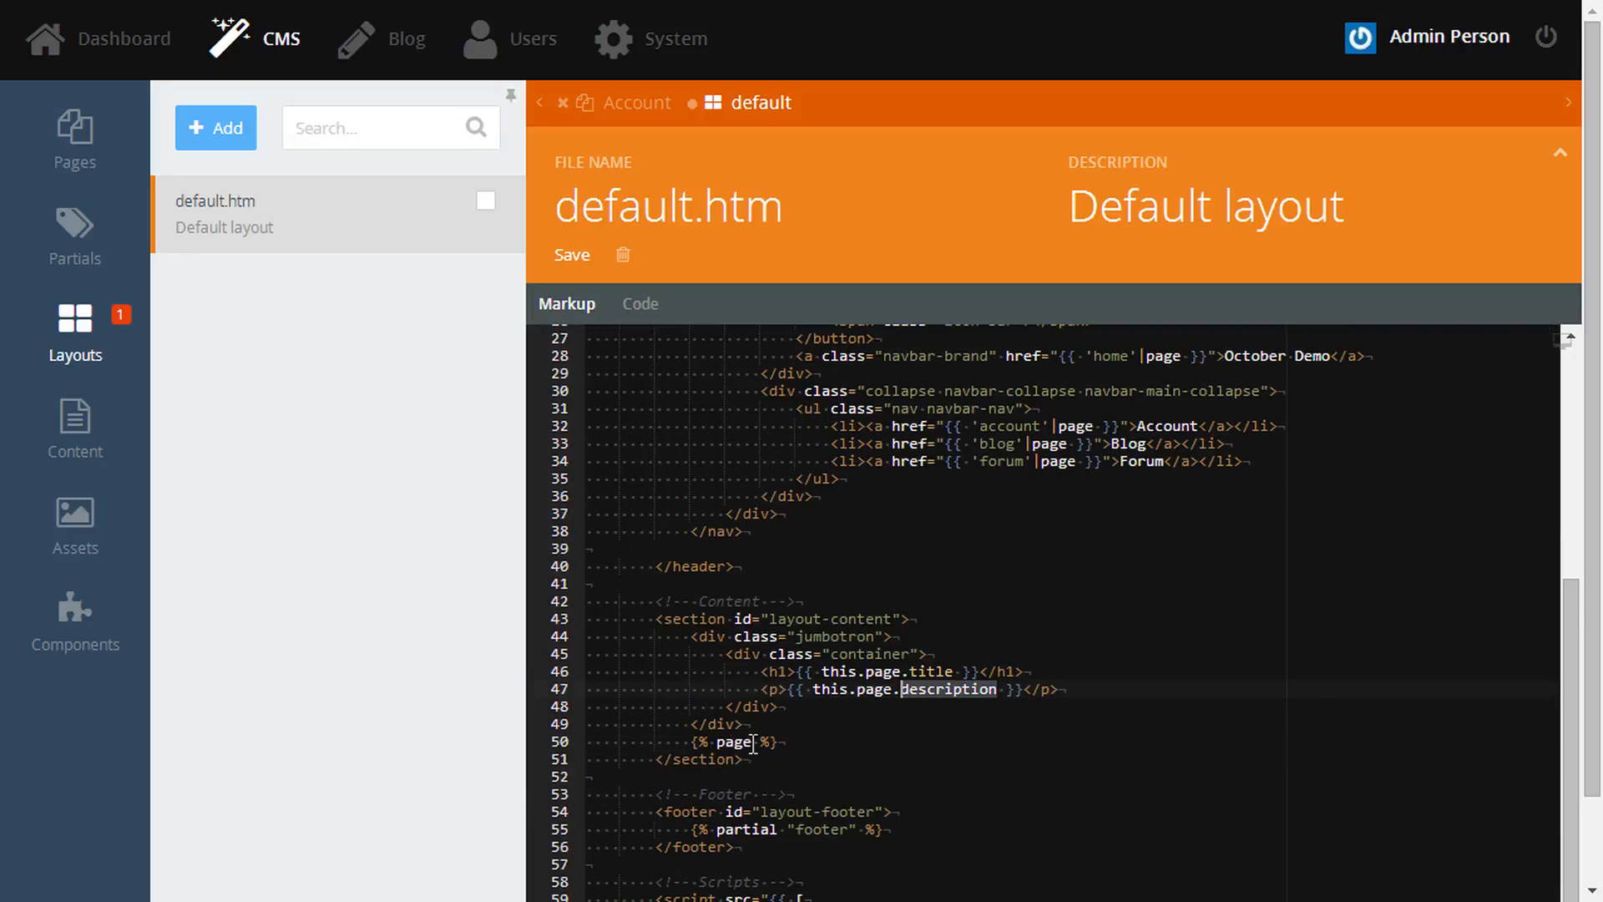
left_click(769, 725)
key("Return")
type("<div class=")
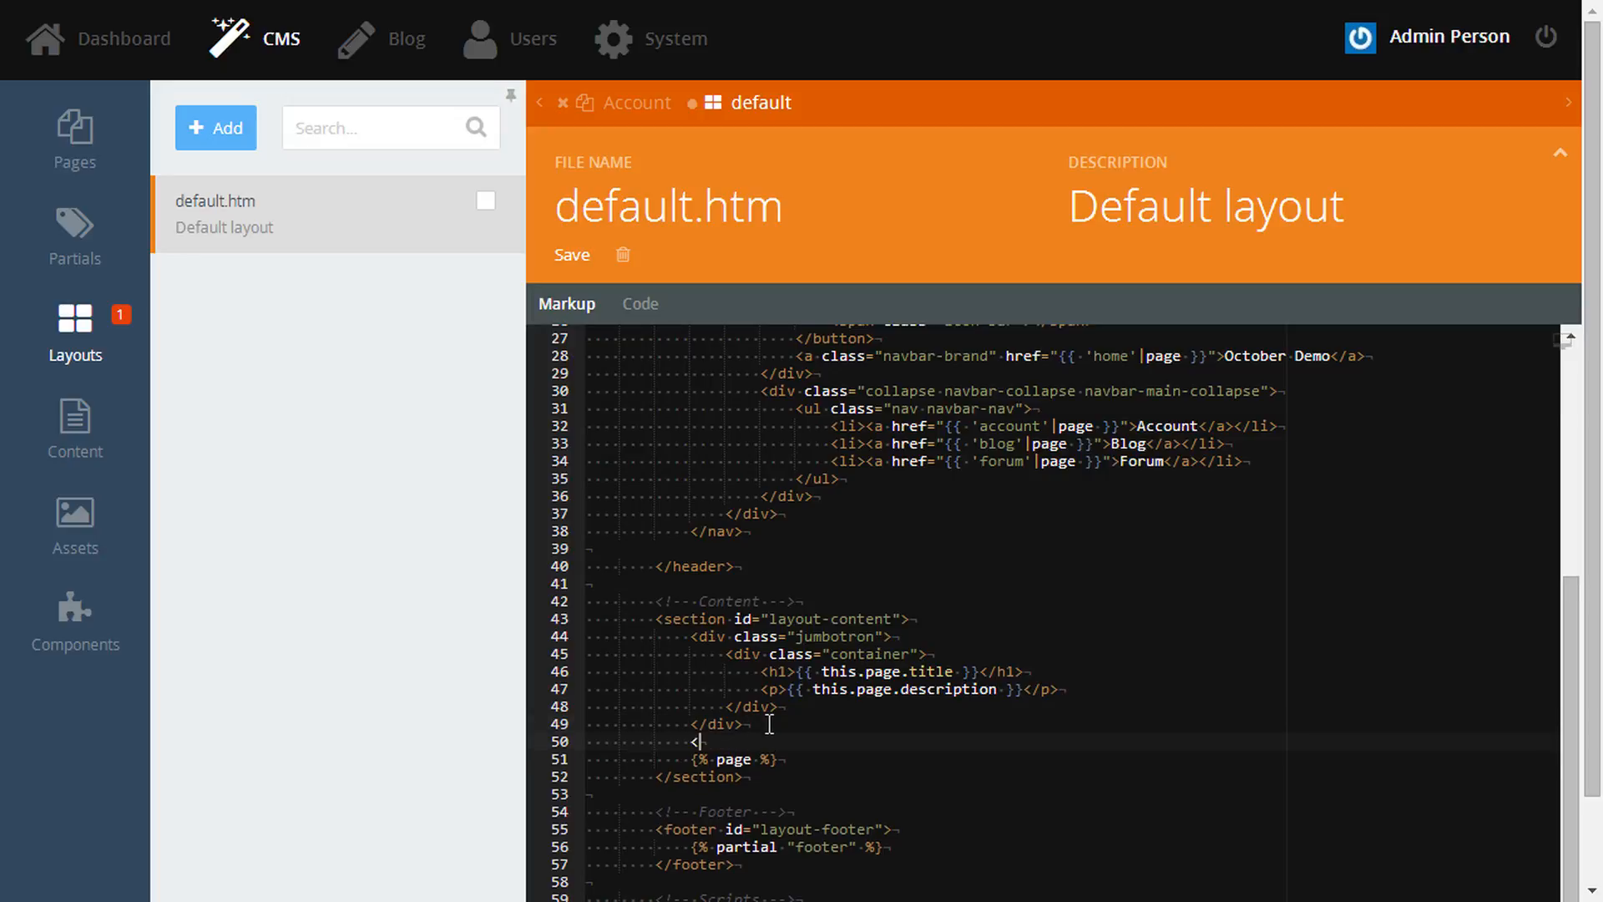
type("\"container\">")
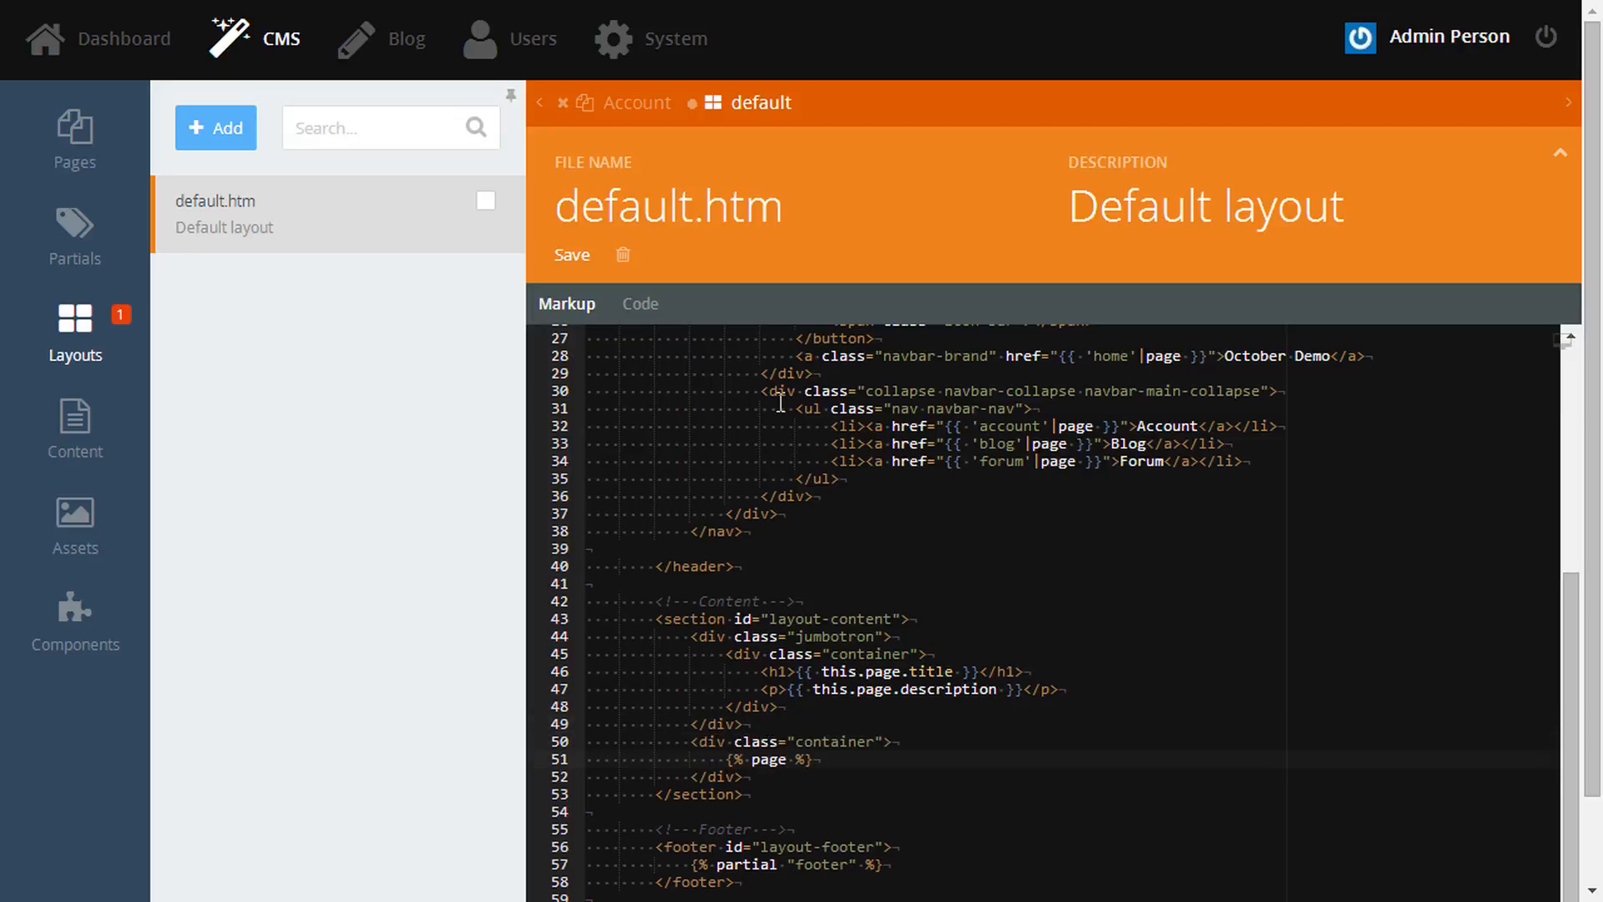
key("ctrl+s")
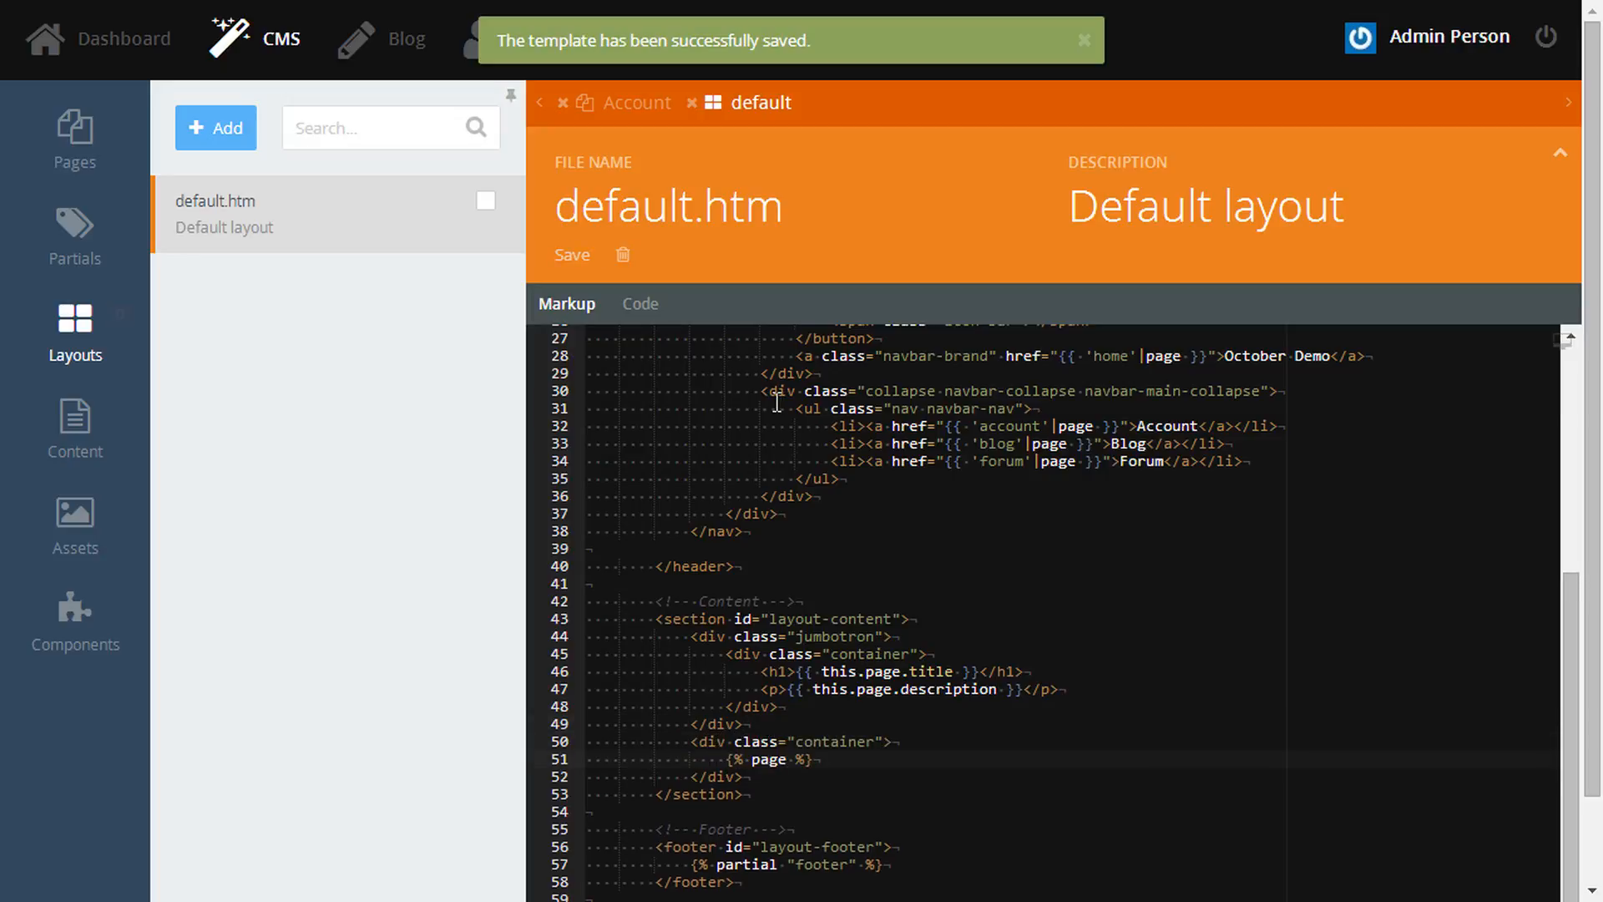
left_click(659, 98)
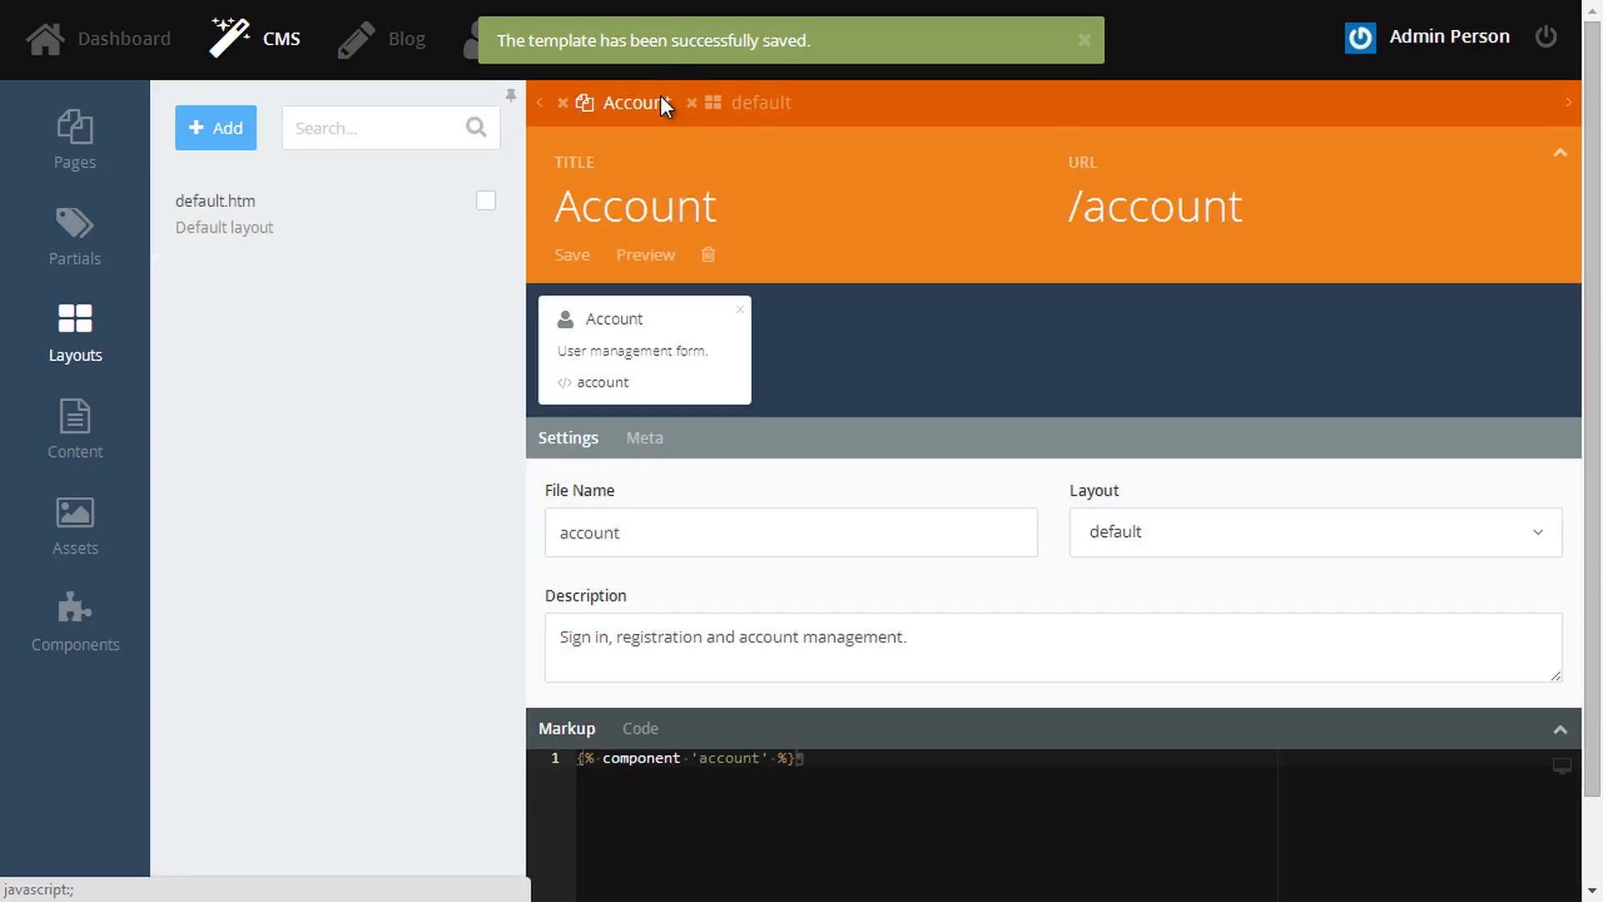
- Preview the Account page to check the new banner and the Sign in and Register forms
left_click(668, 254)
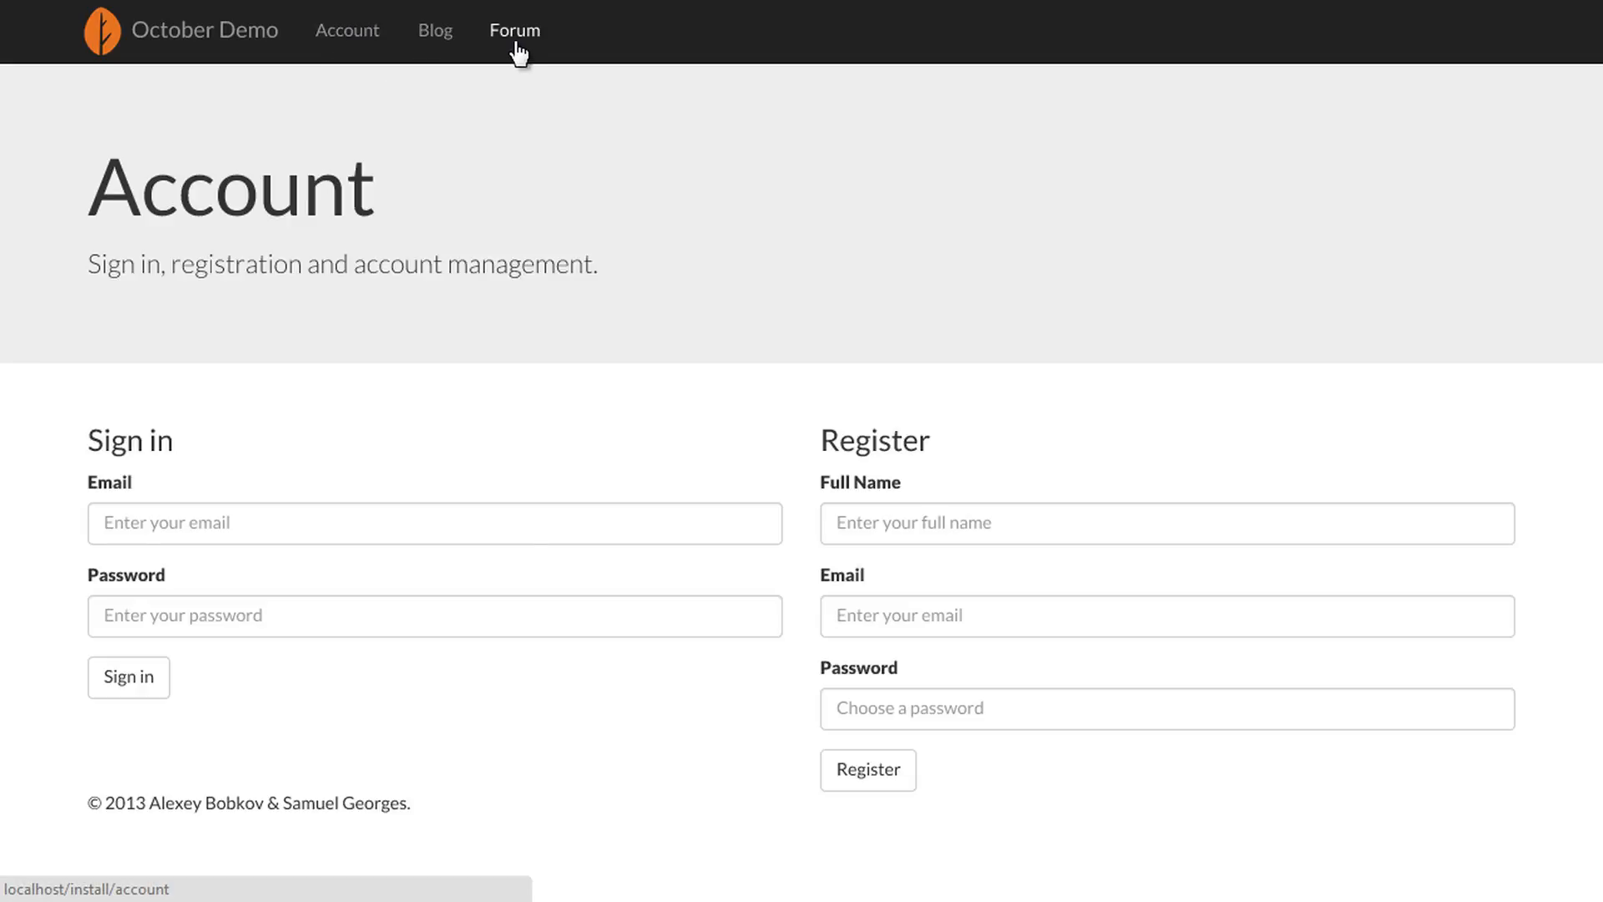
left_click_drag(84, 199, 636, 261)
left_click(627, 271)
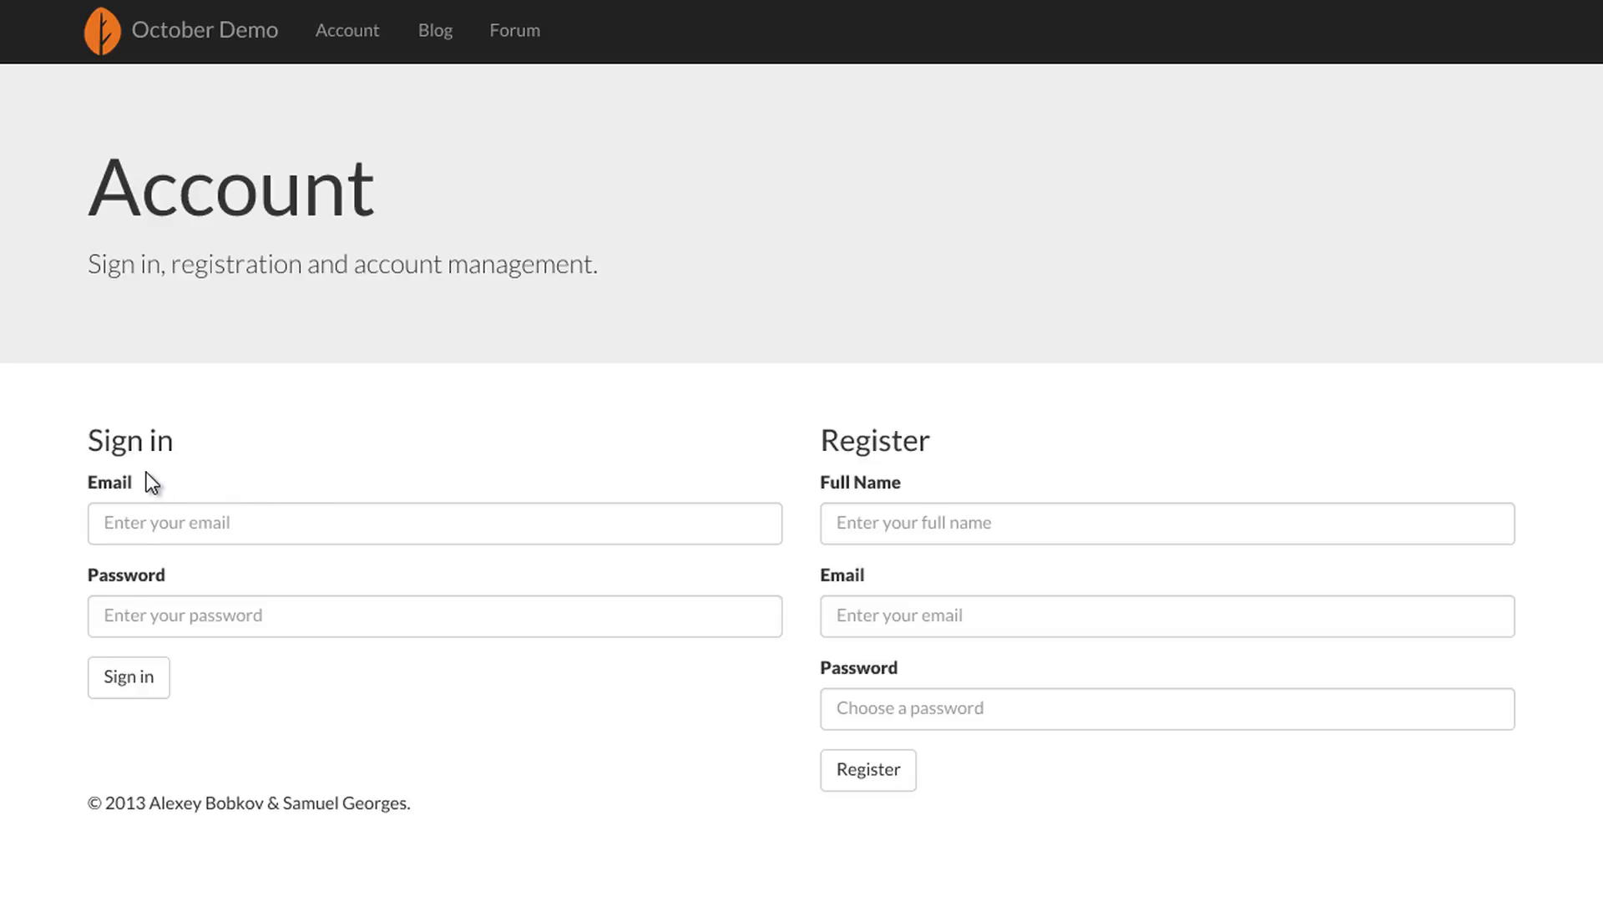
left_click_drag(88, 441, 174, 440)
double_click(862, 440)
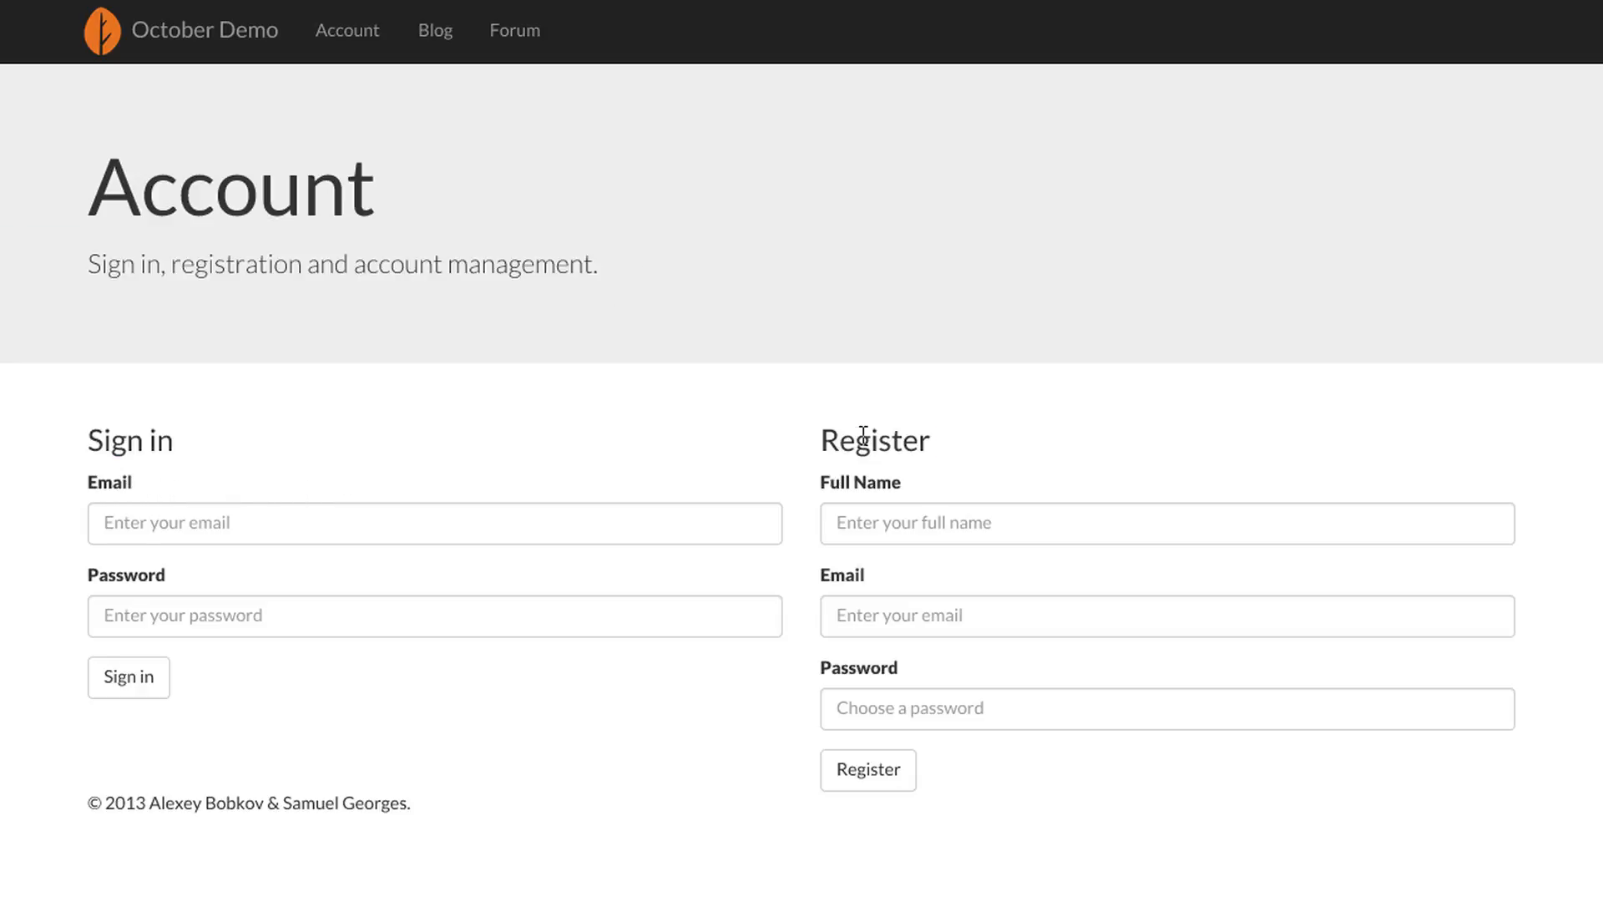
- Register a new user by filling in the full name, e-mail and password fields
left_click(857, 531)
type("Samuel Georges")
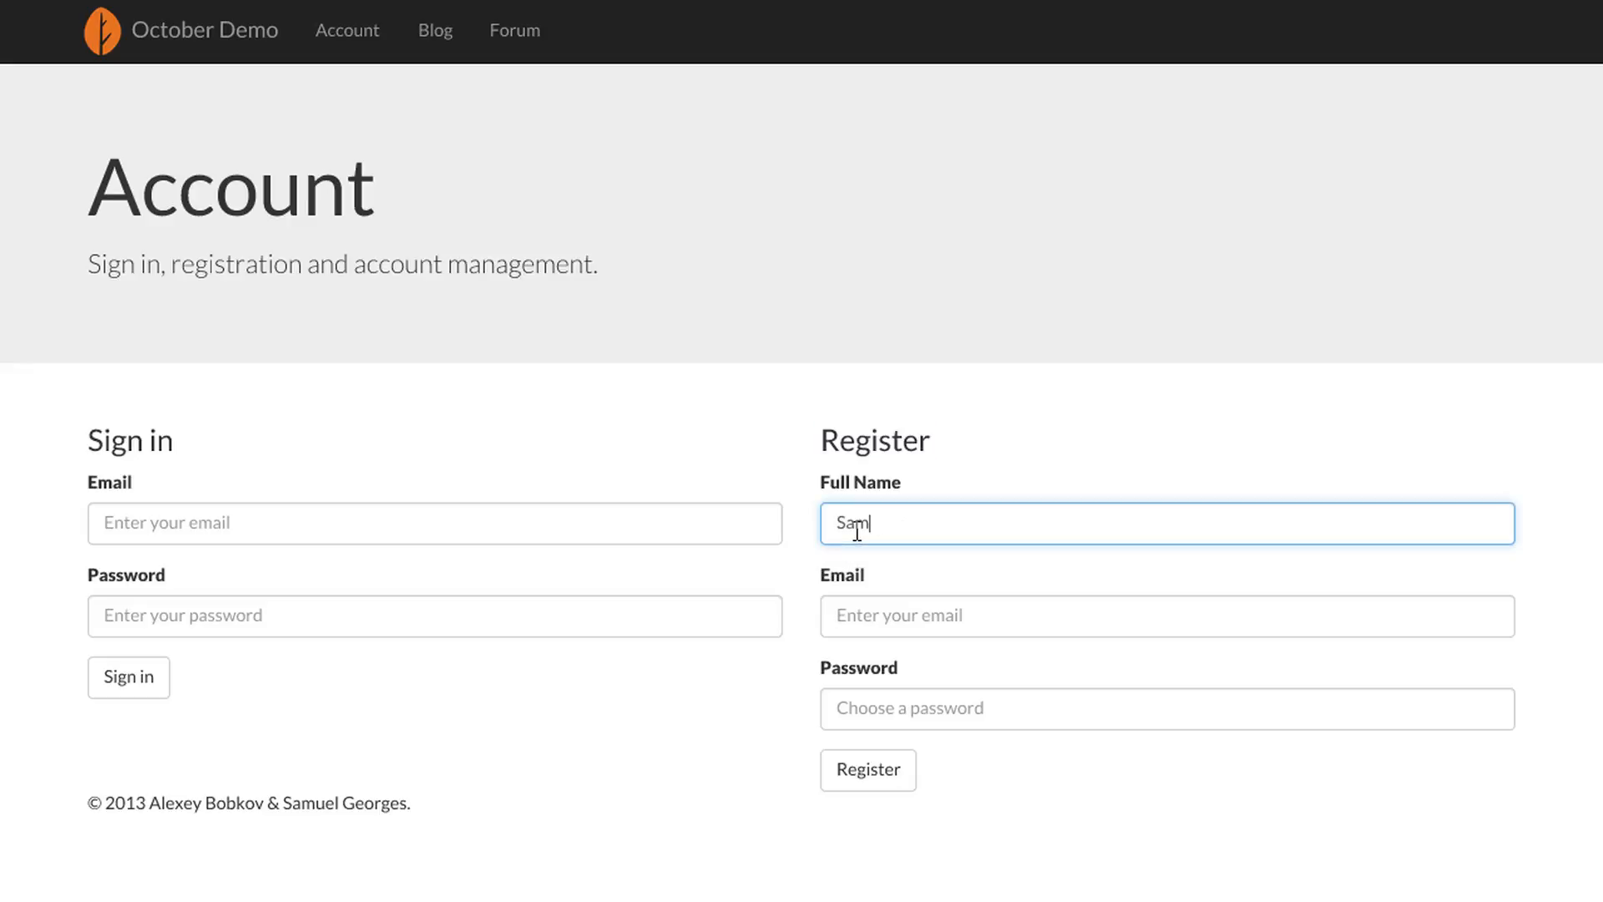
key("Tab")
type("hel")
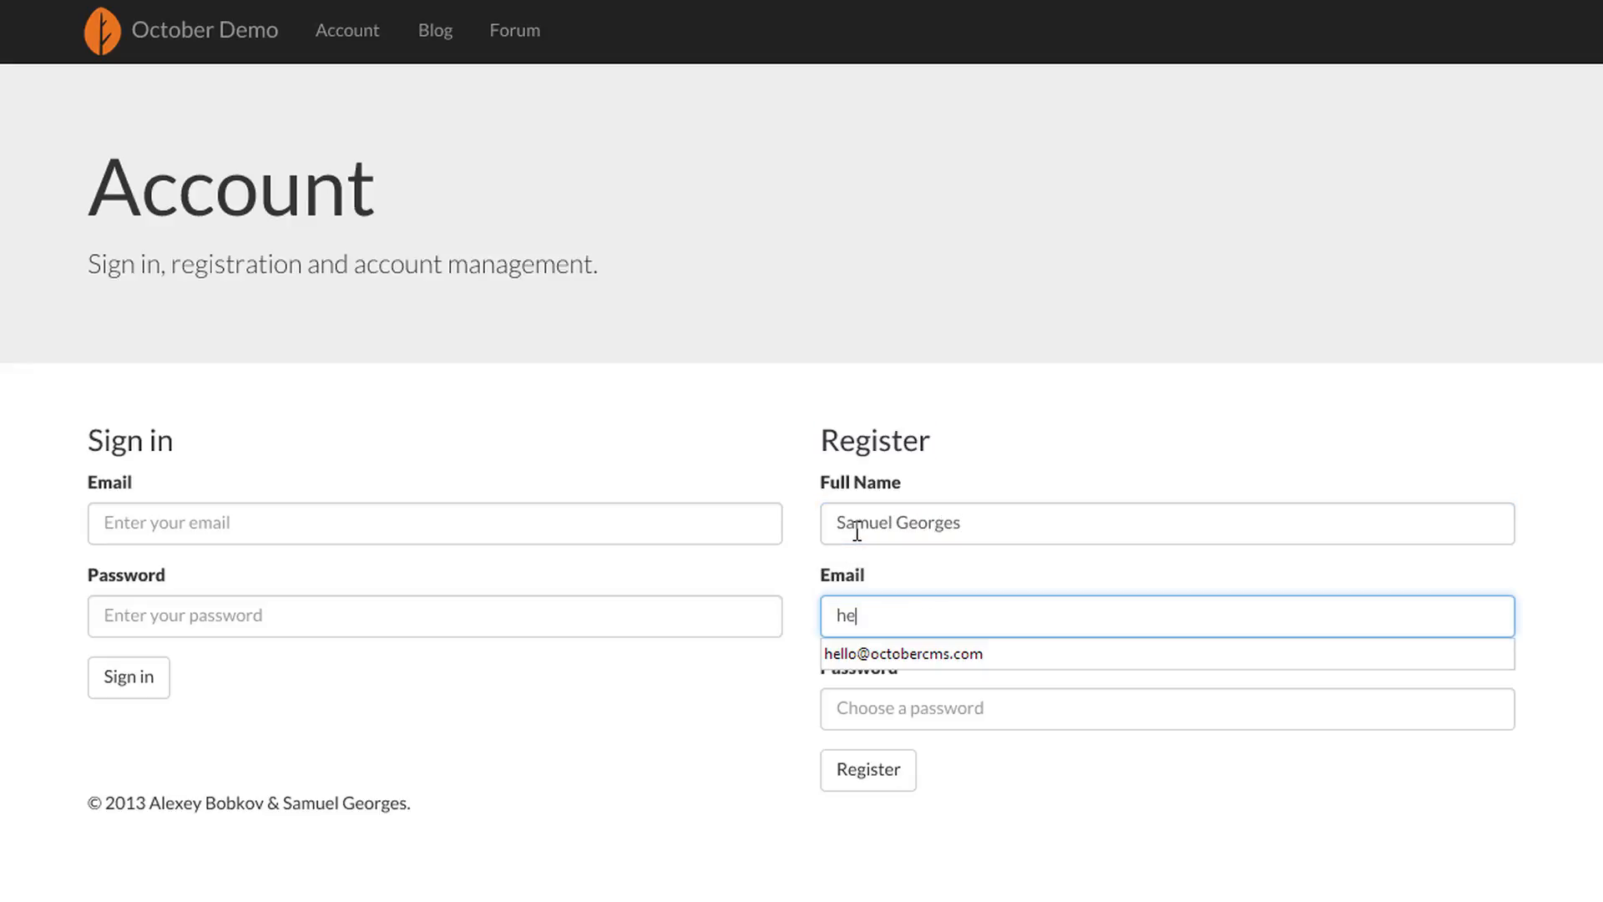
key("Down")
key("Return")
key("Tab")
type("12345678")
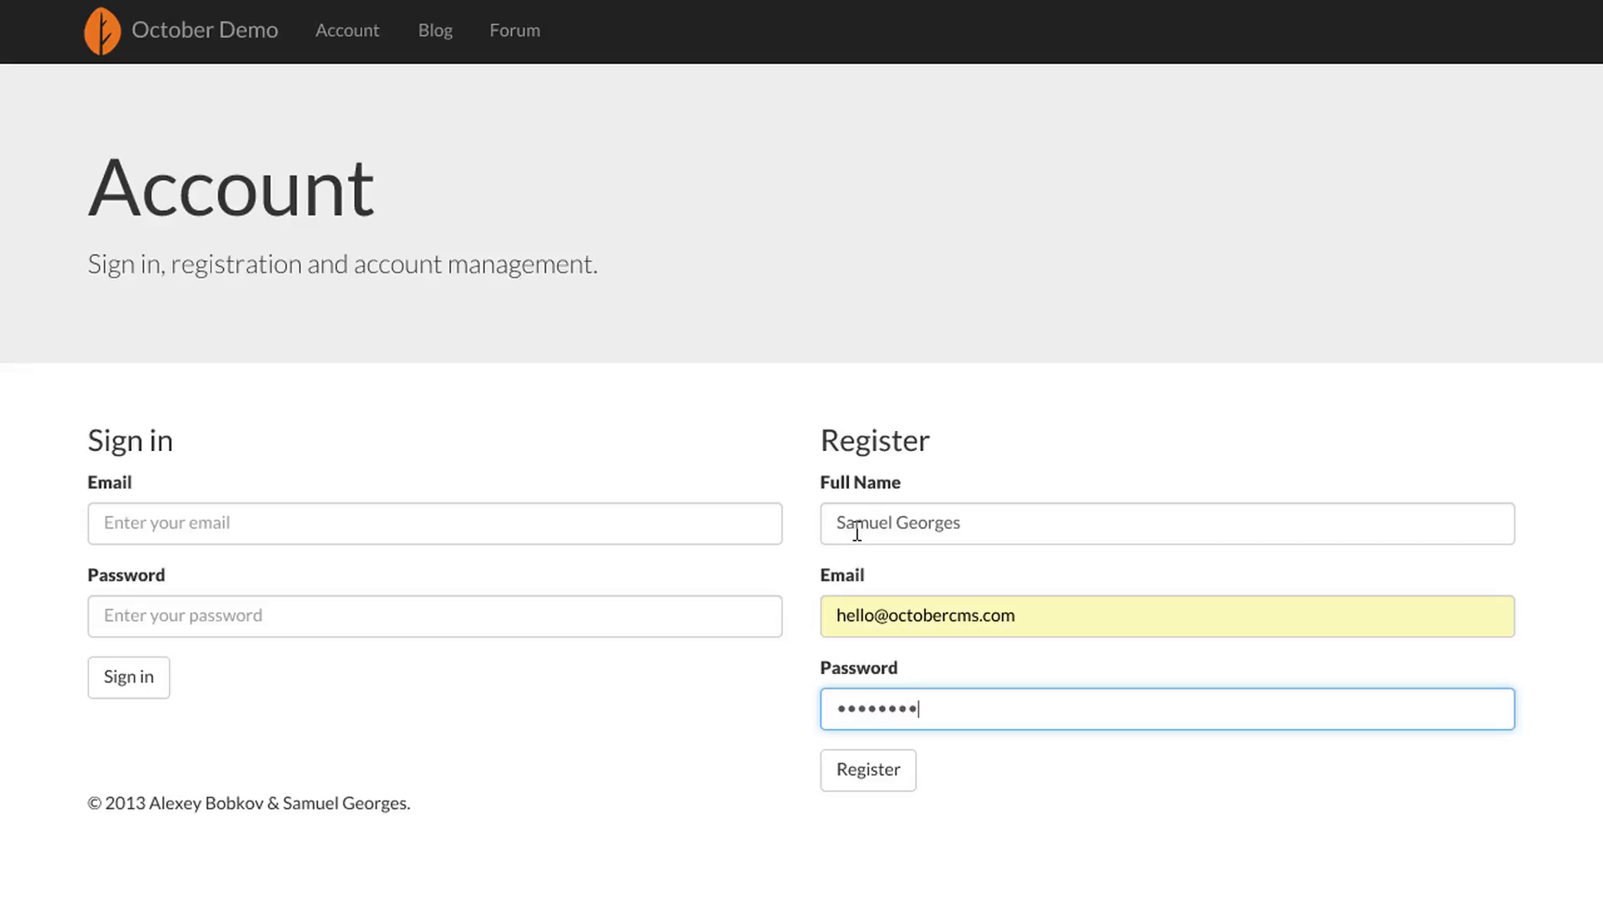
left_click(838, 777)
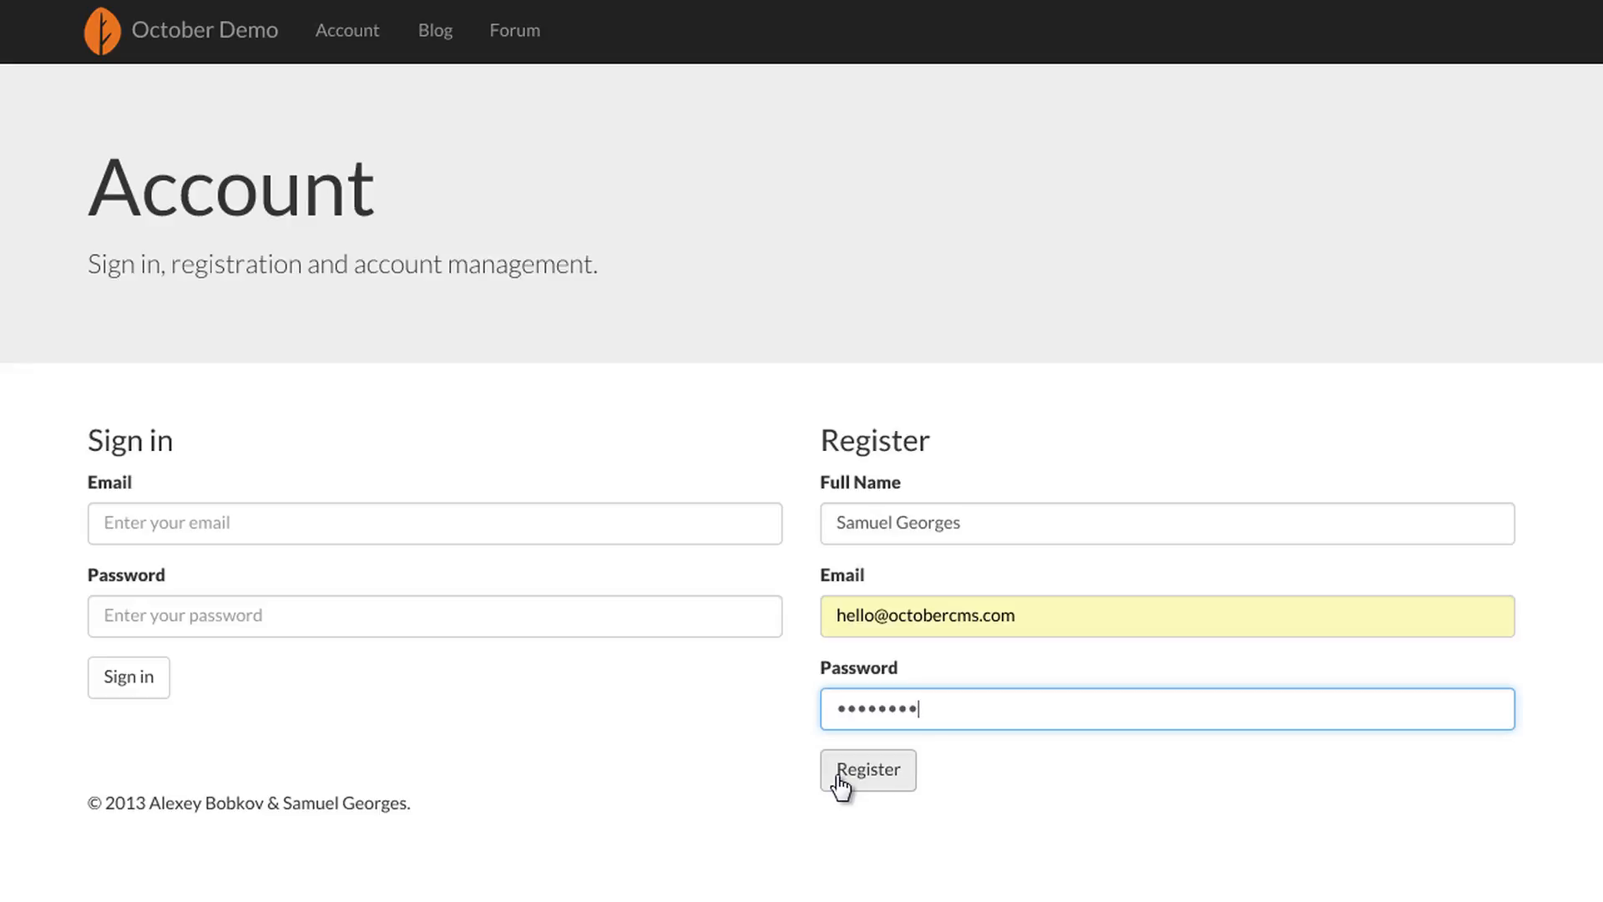
left_click(840, 781)
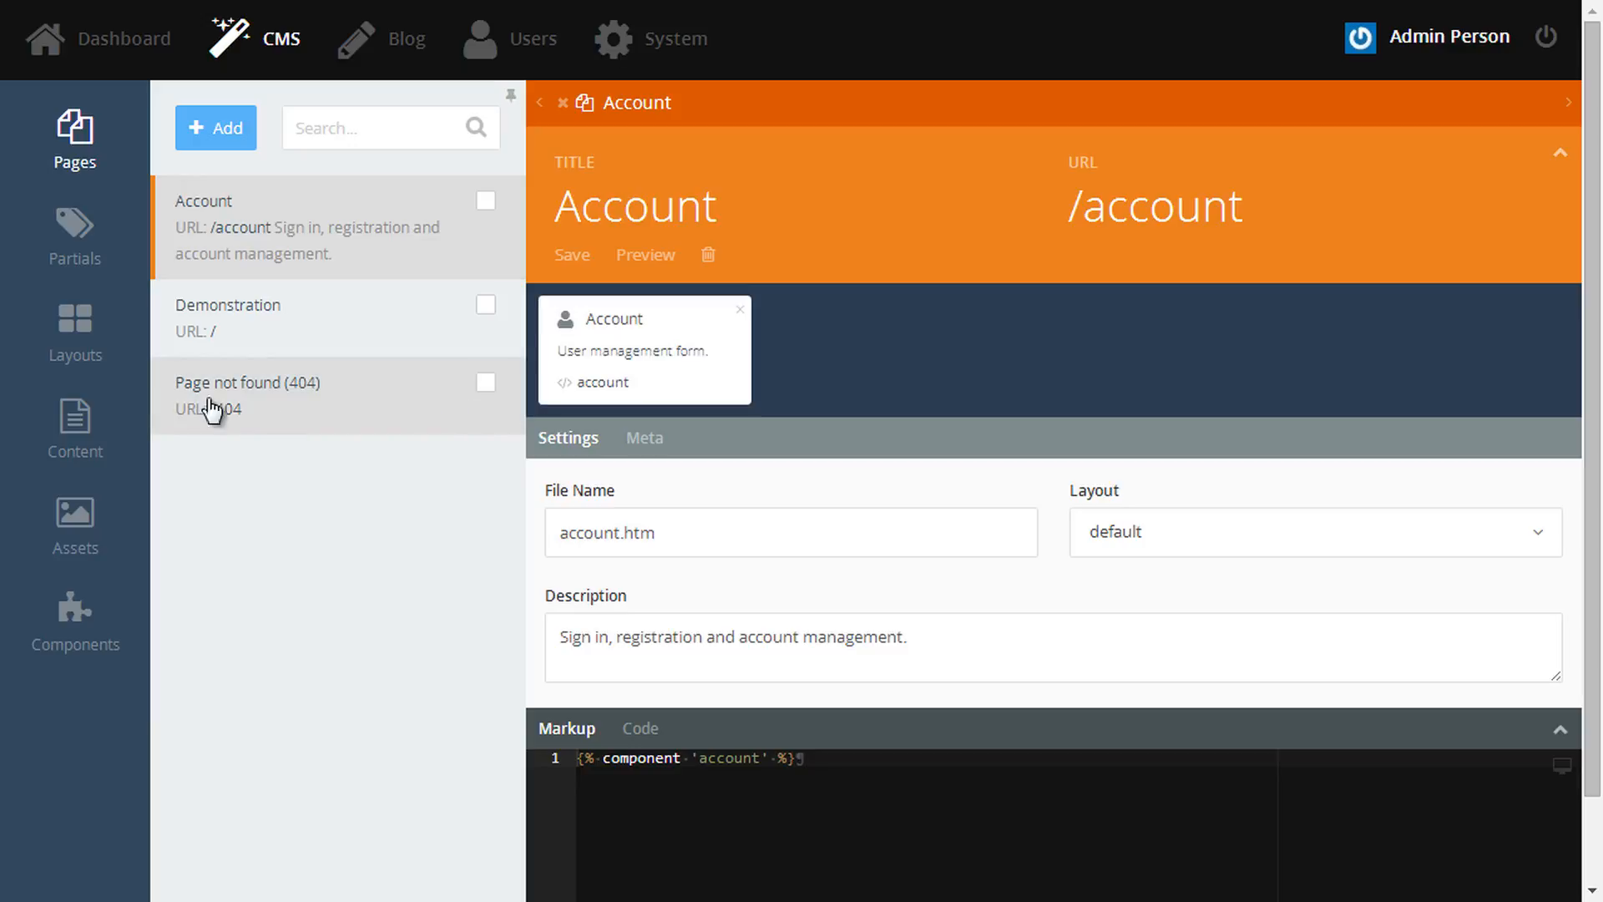
- Attach the User > Session component to the default layout
left_click(74, 343)
left_click(208, 214)
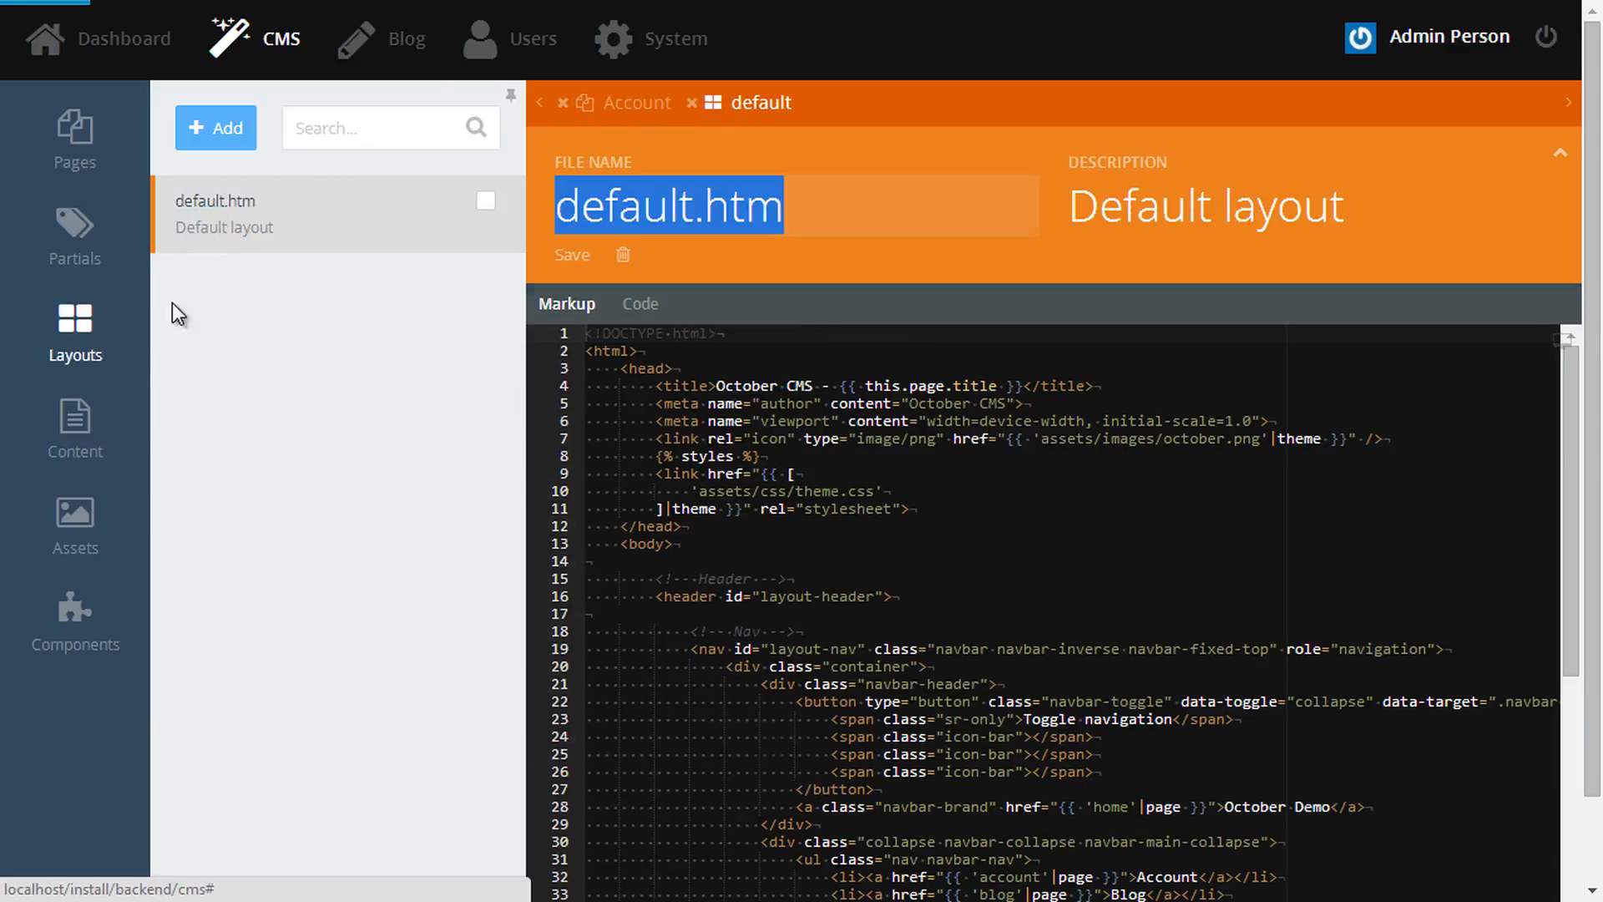
left_click(77, 643)
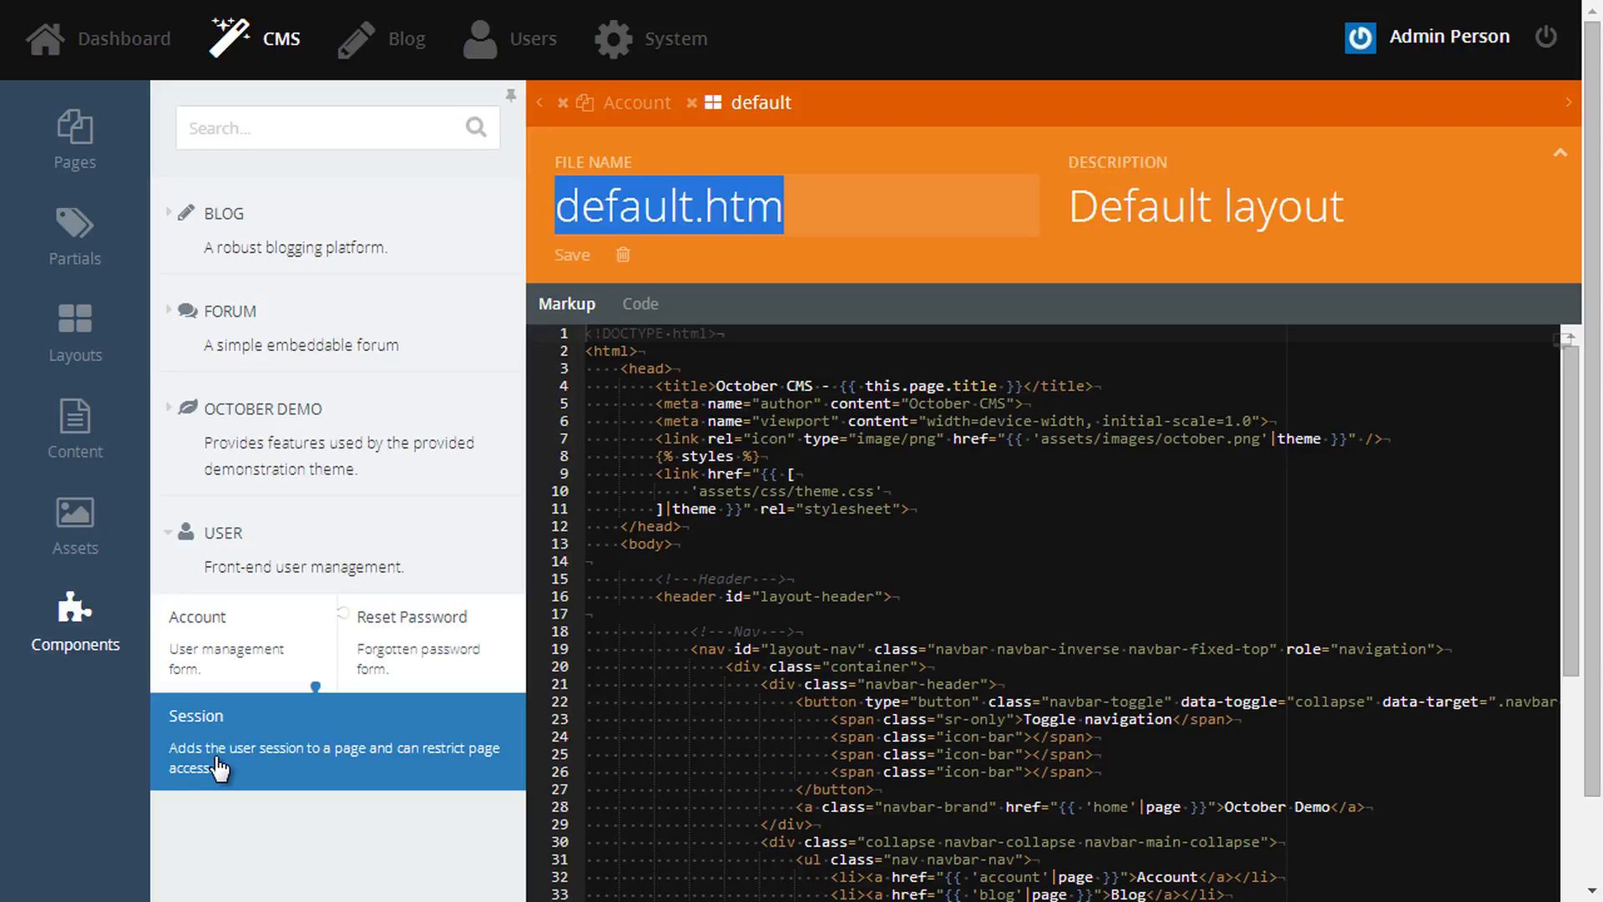
left_click_drag(218, 767, 820, 232)
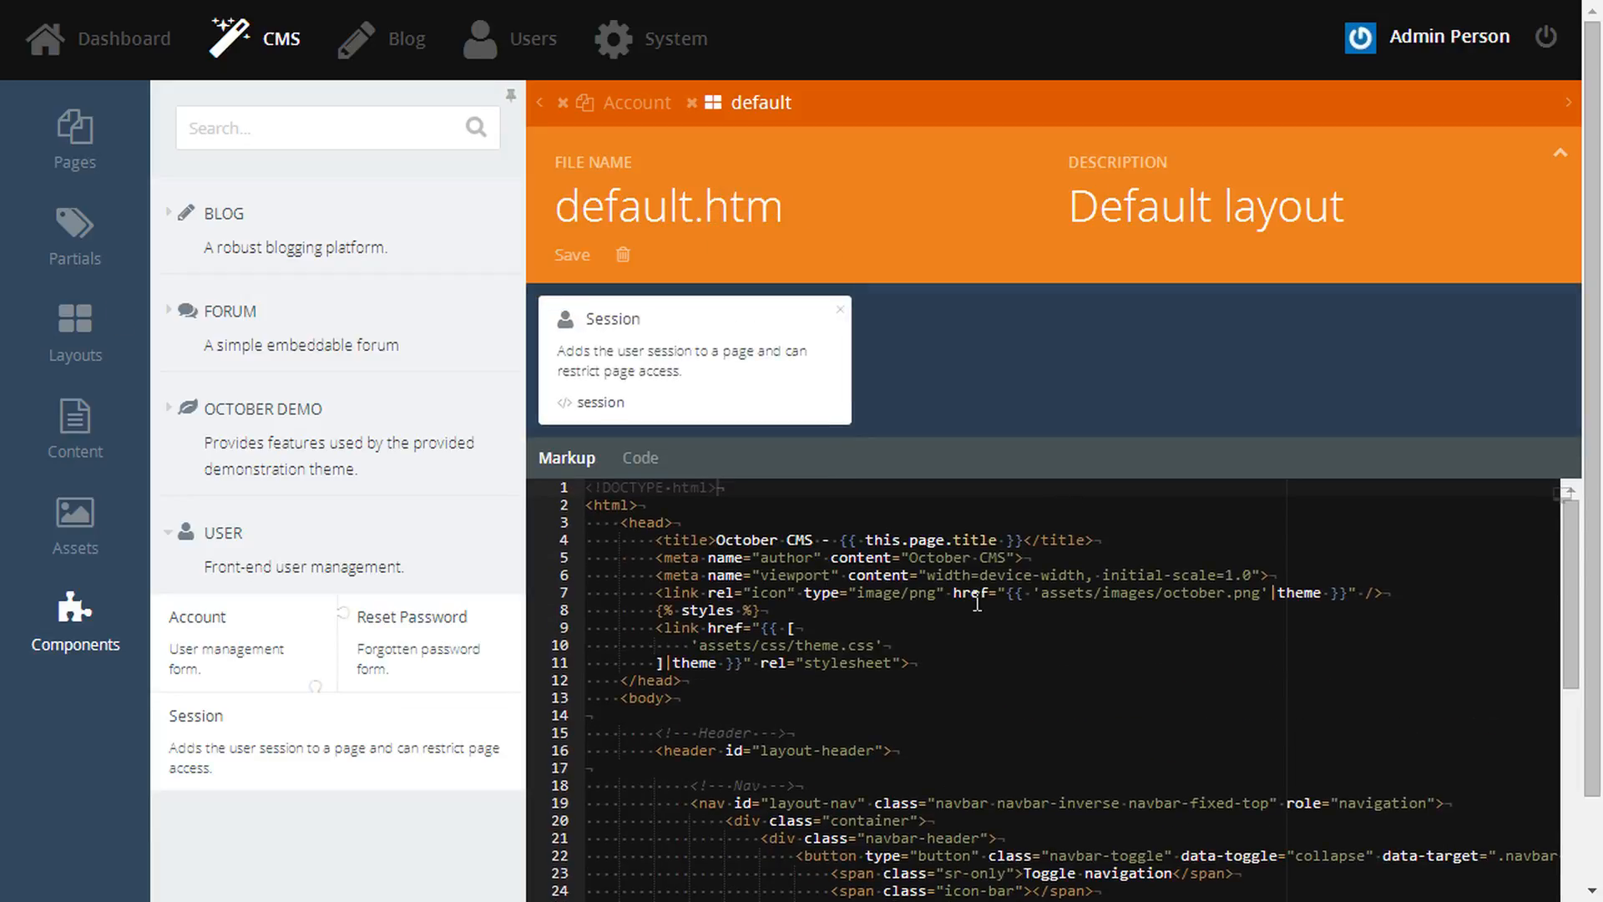
- Add an {% if user %} Logout link calling onLogout after the Forum link, then save
scroll(977, 602, "down", 6)
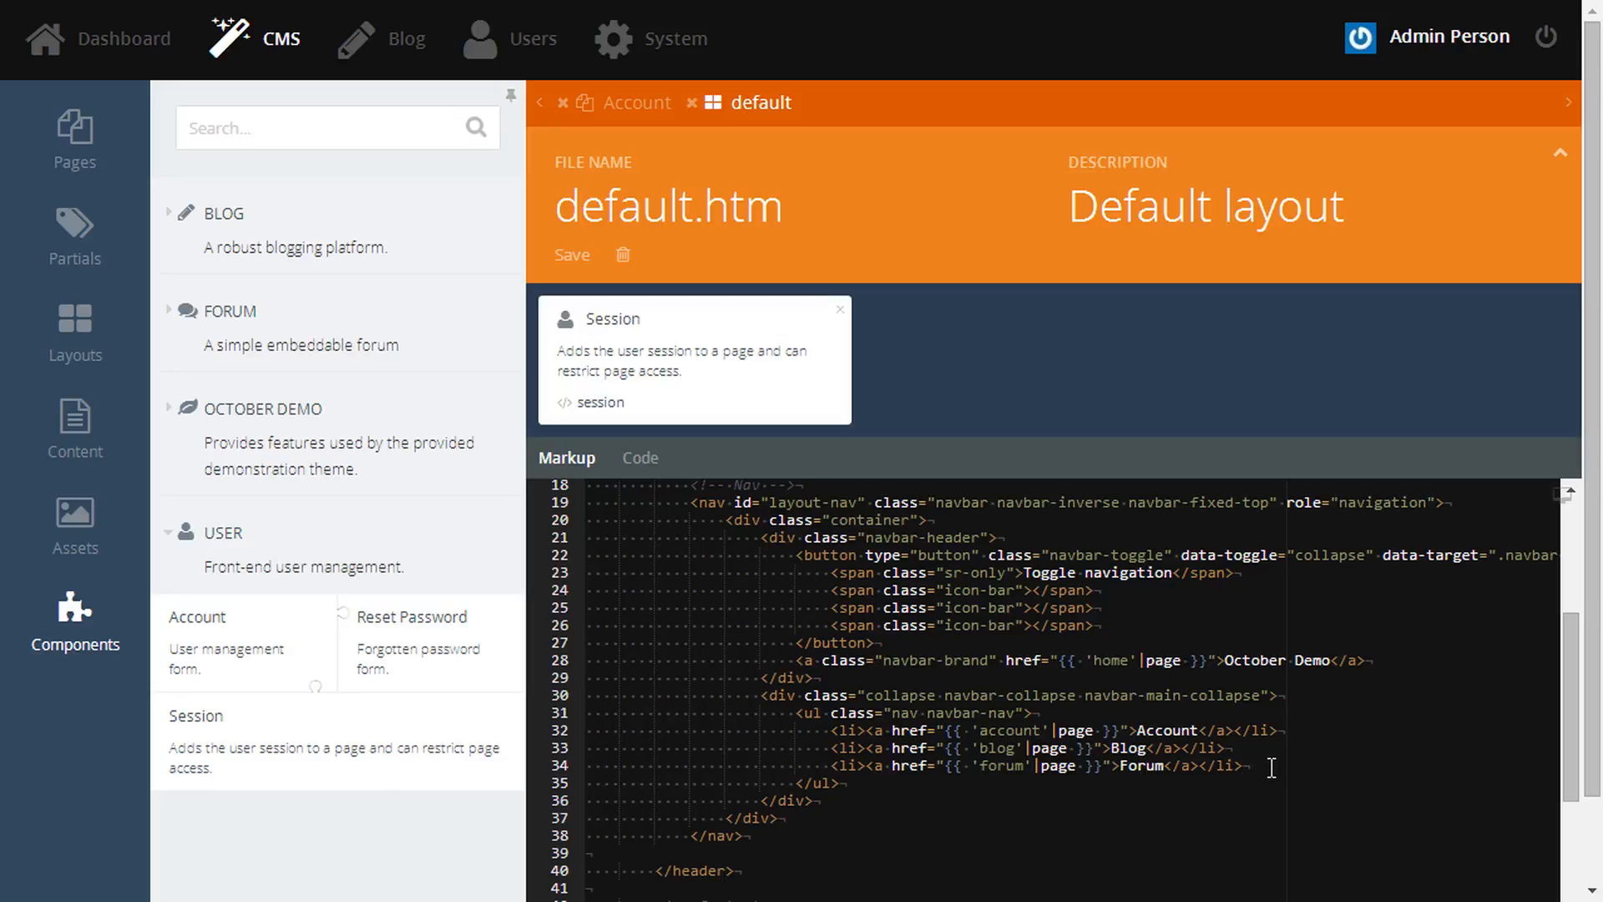
key("Return")
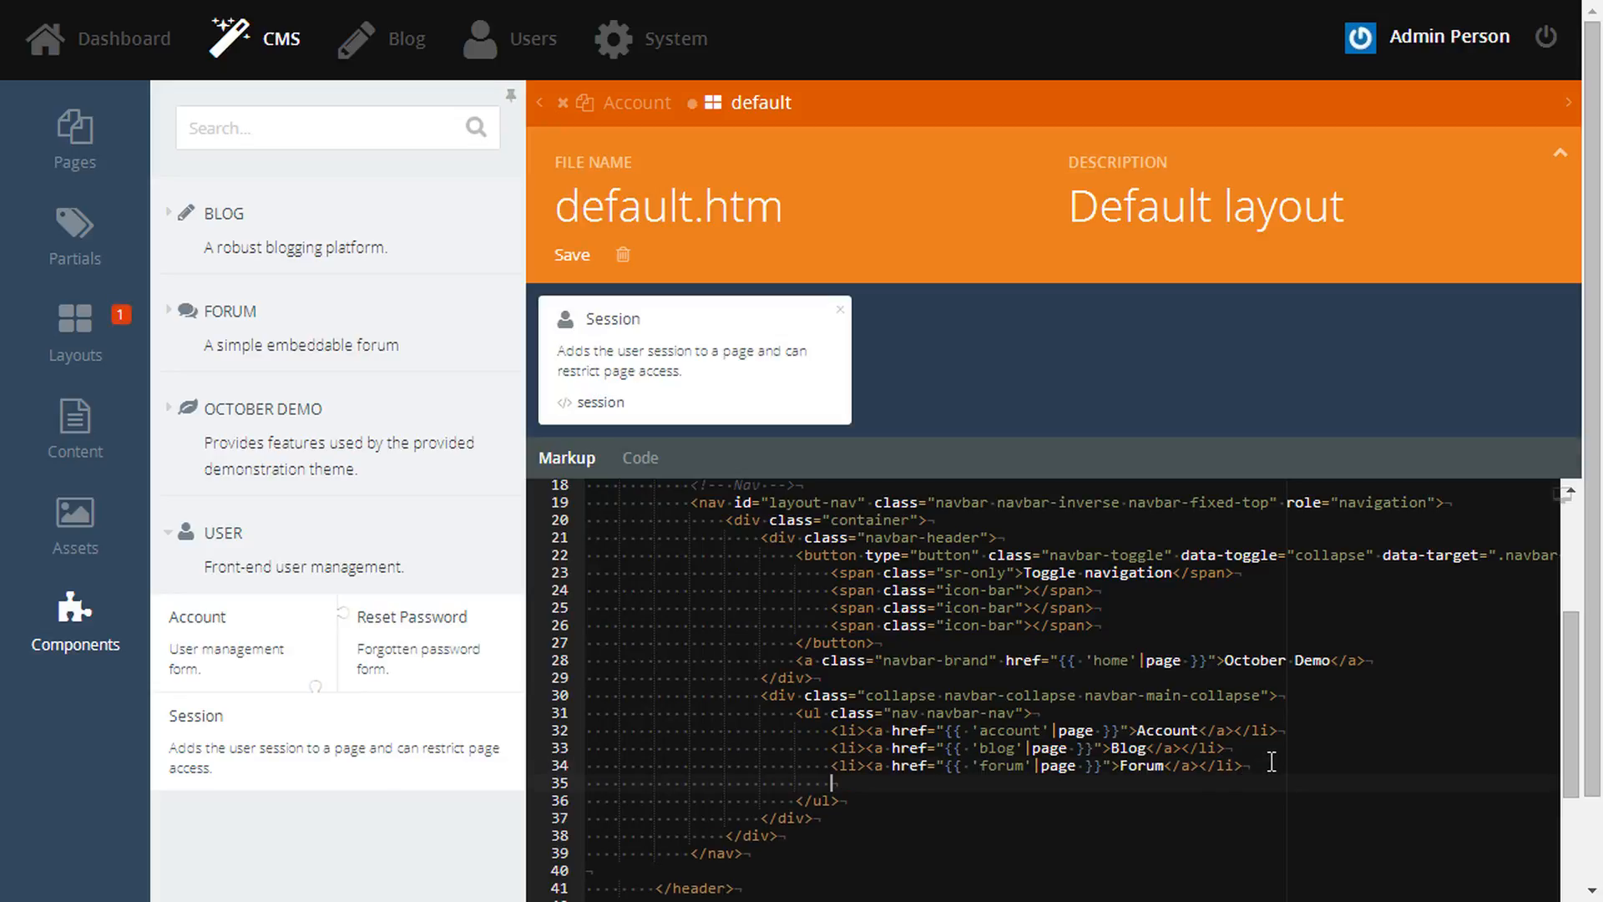
type("{% if user %}")
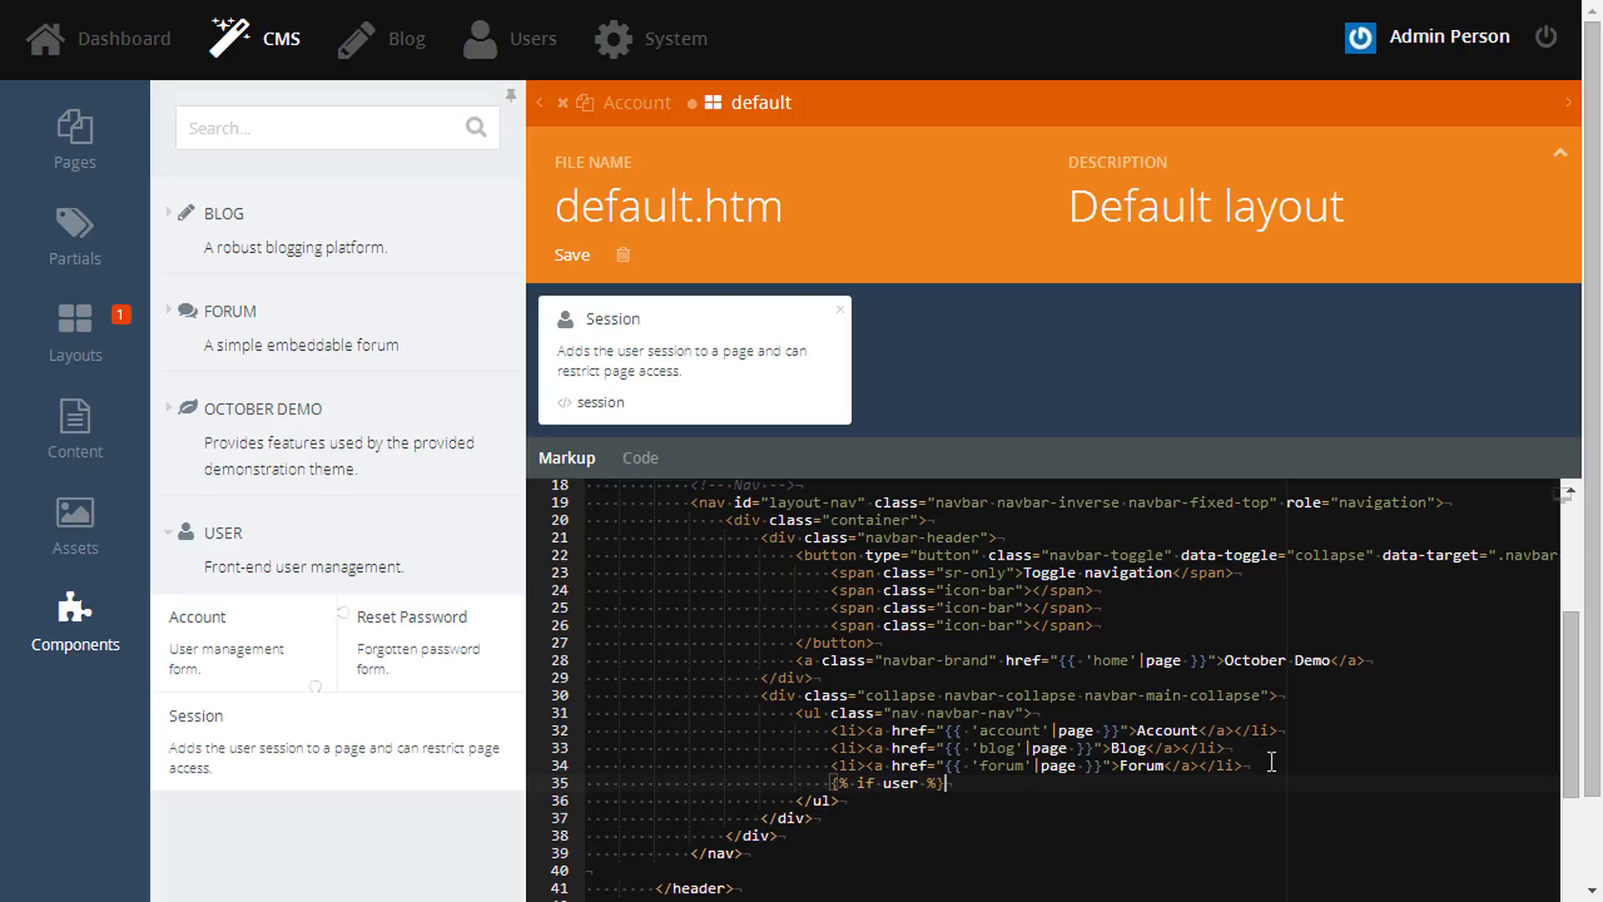
key("Return")
key("Tab")
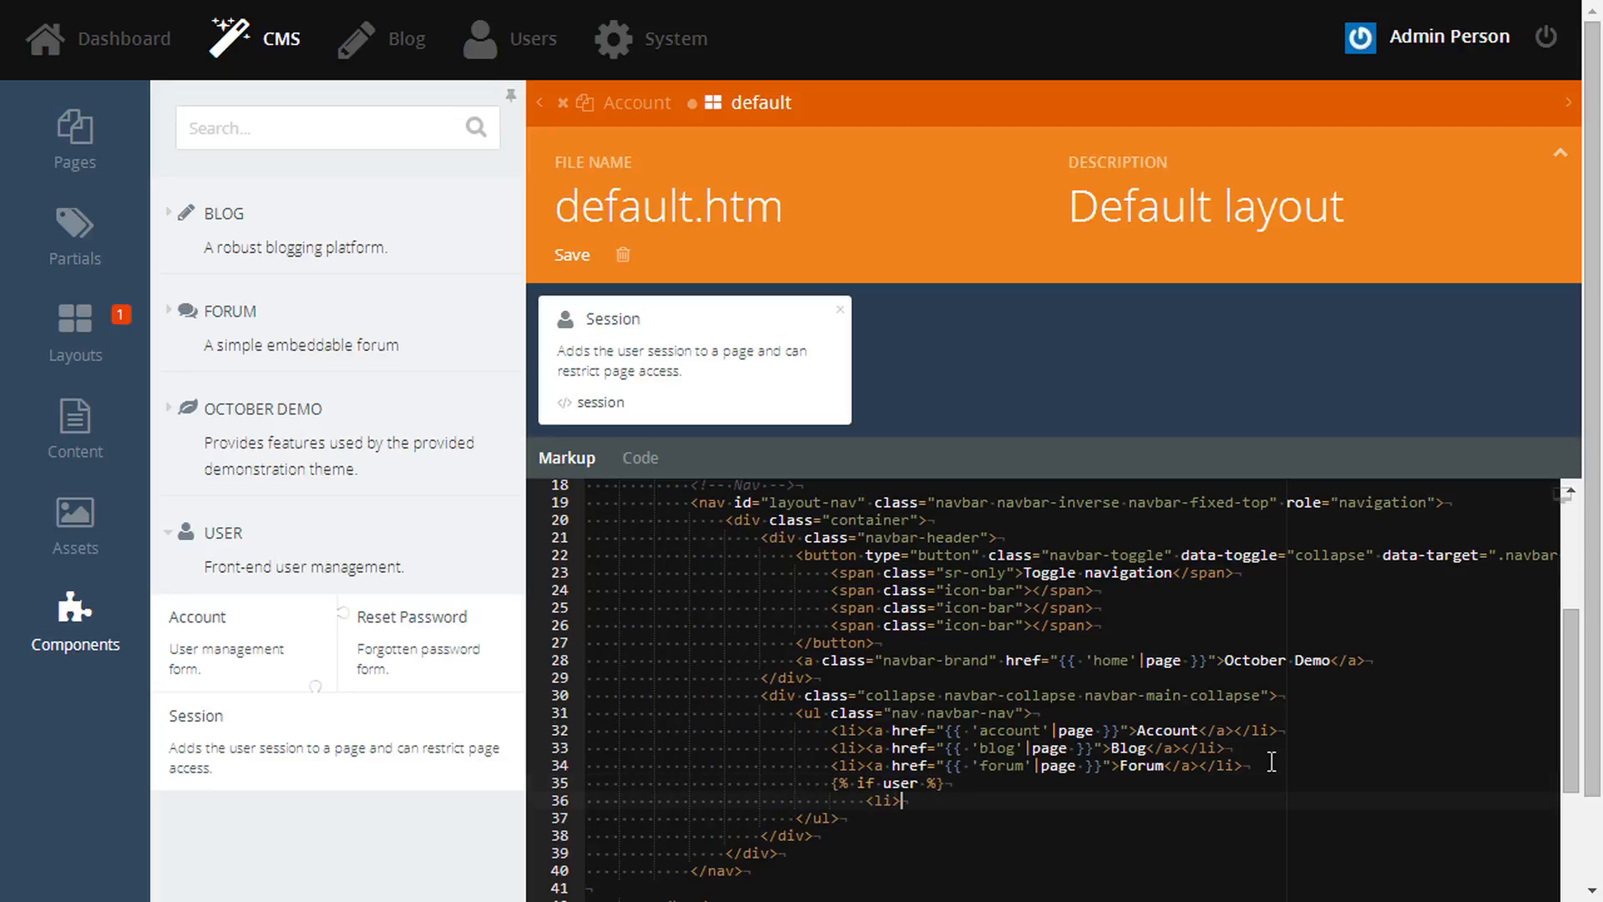
type("href=\"#\" data")
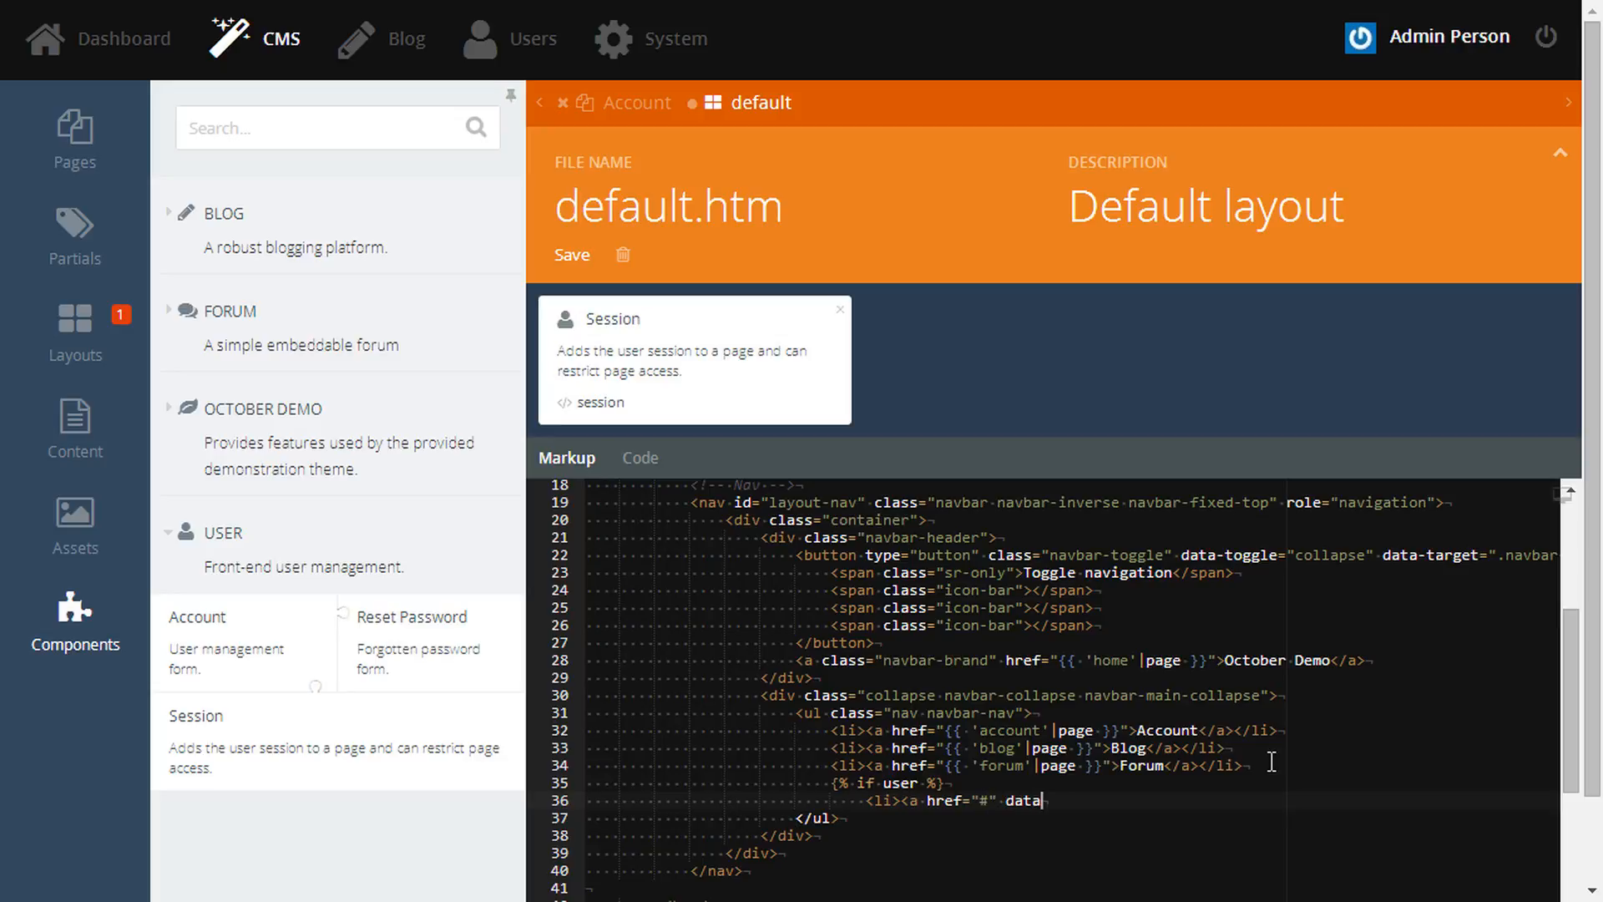
type("-request=\"onLogout\">Logout</a>")
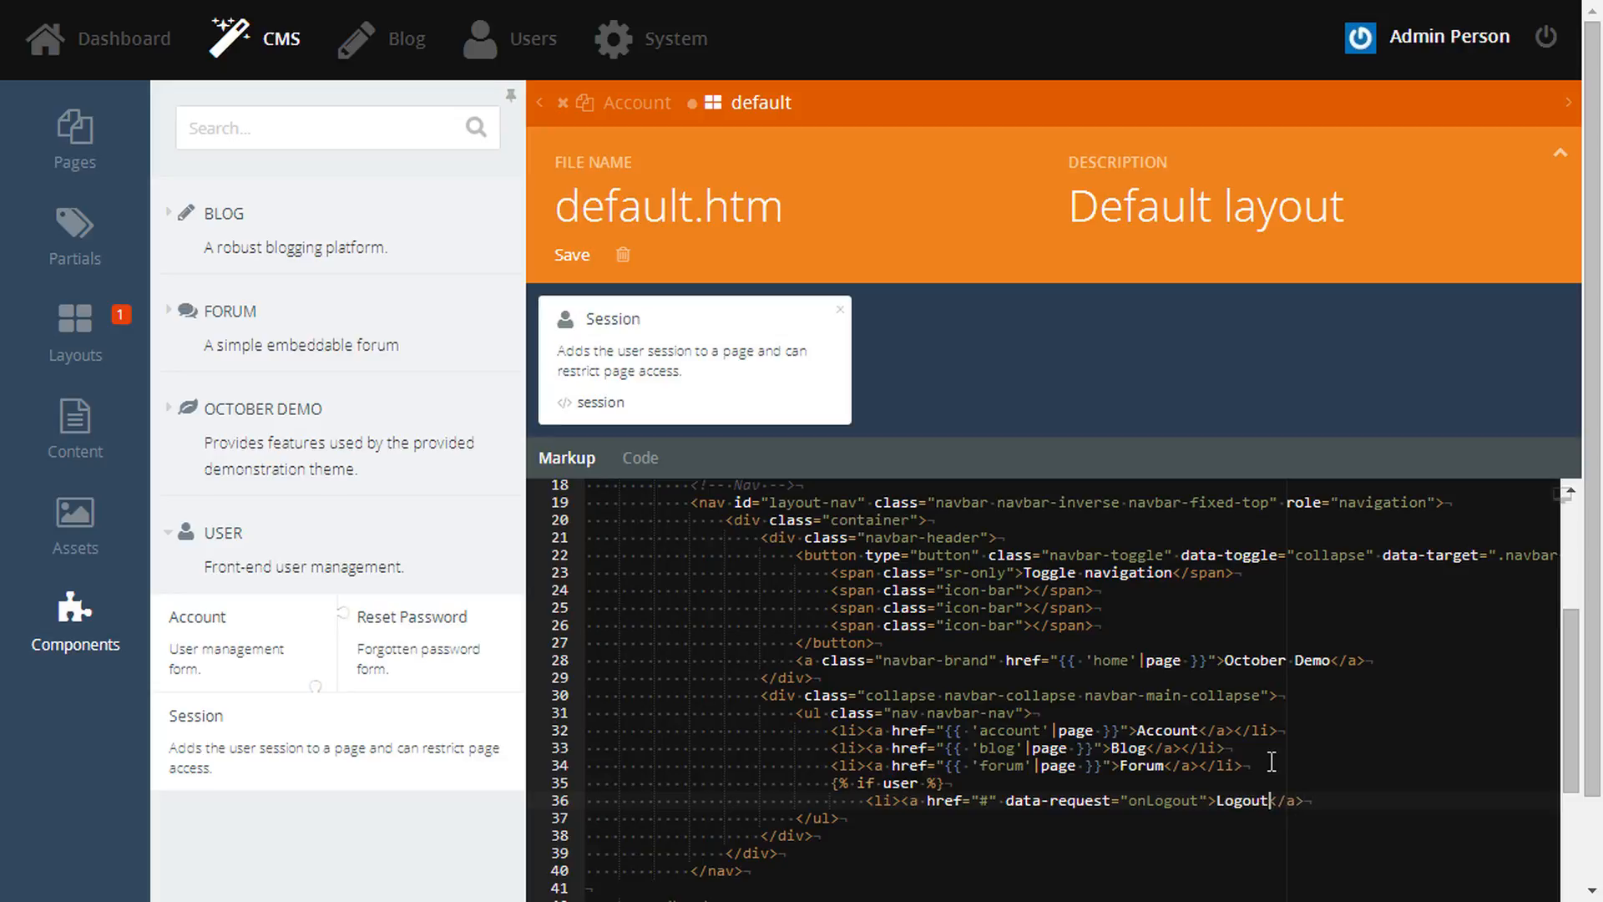
key("Return")
type("{%")
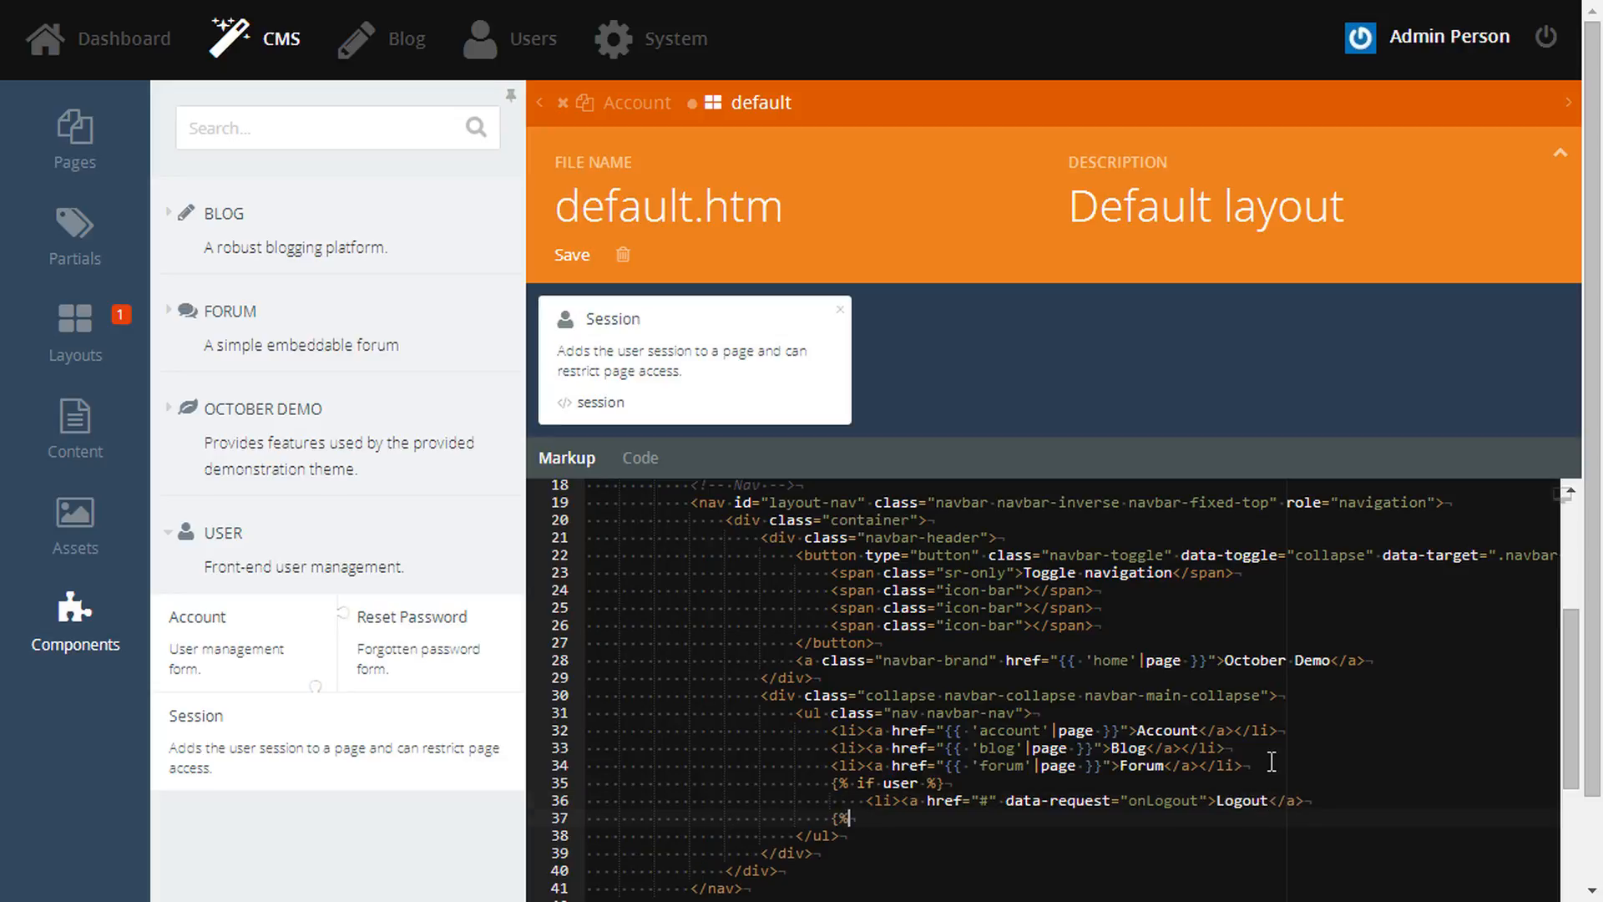
type(" endif %}")
key("ctrl+s")
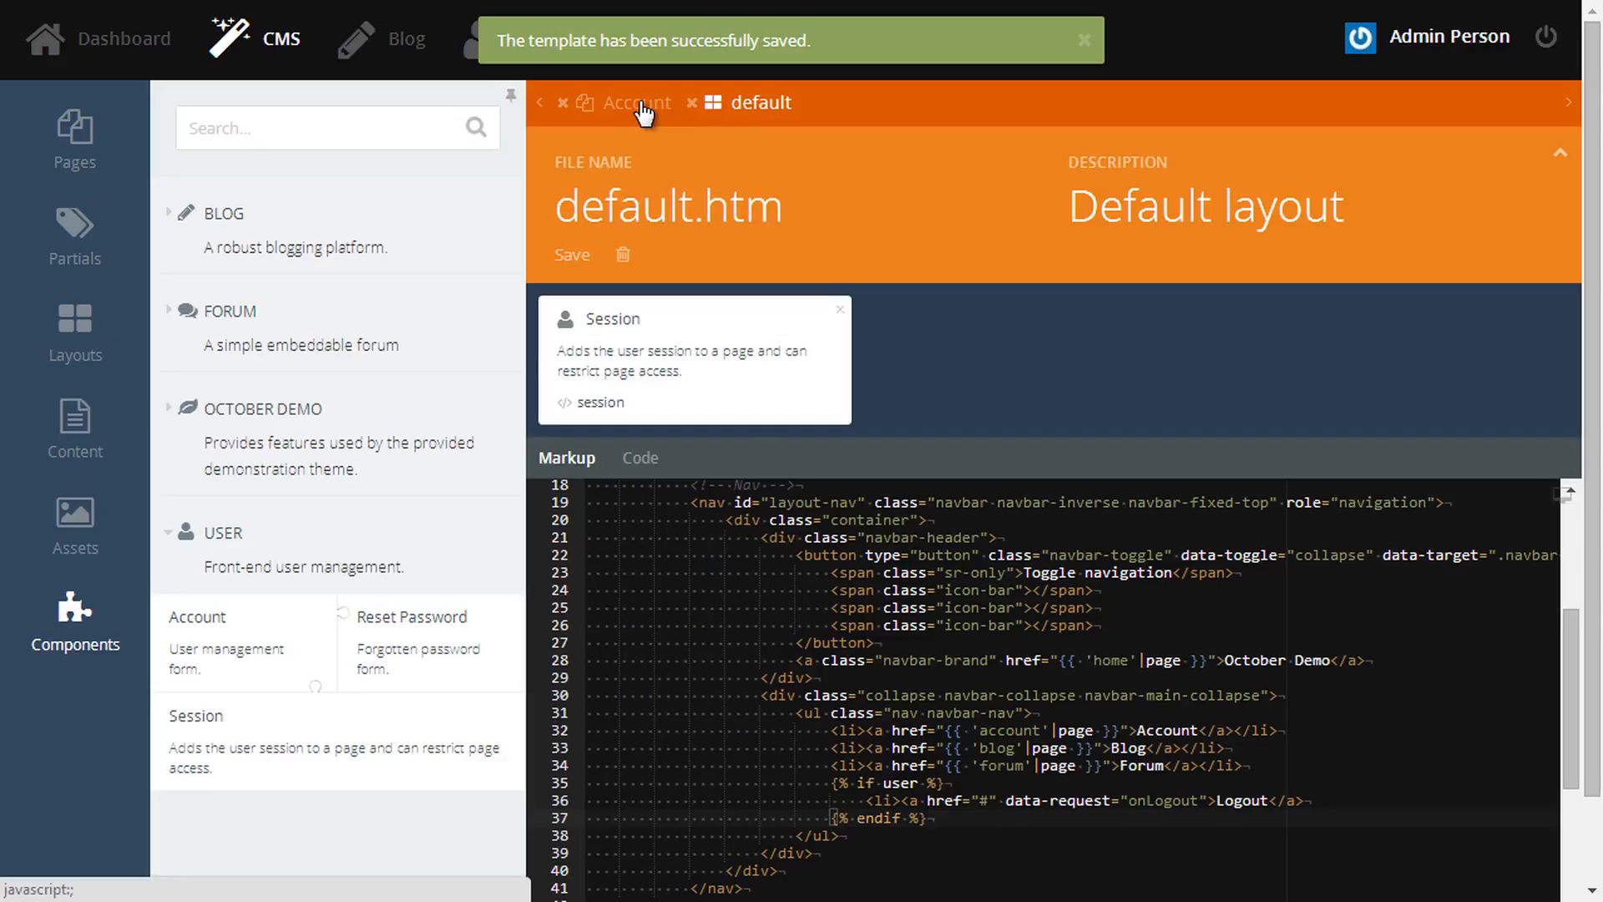
- Preview the Account page and log out using the nav Logout link
left_click(639, 102)
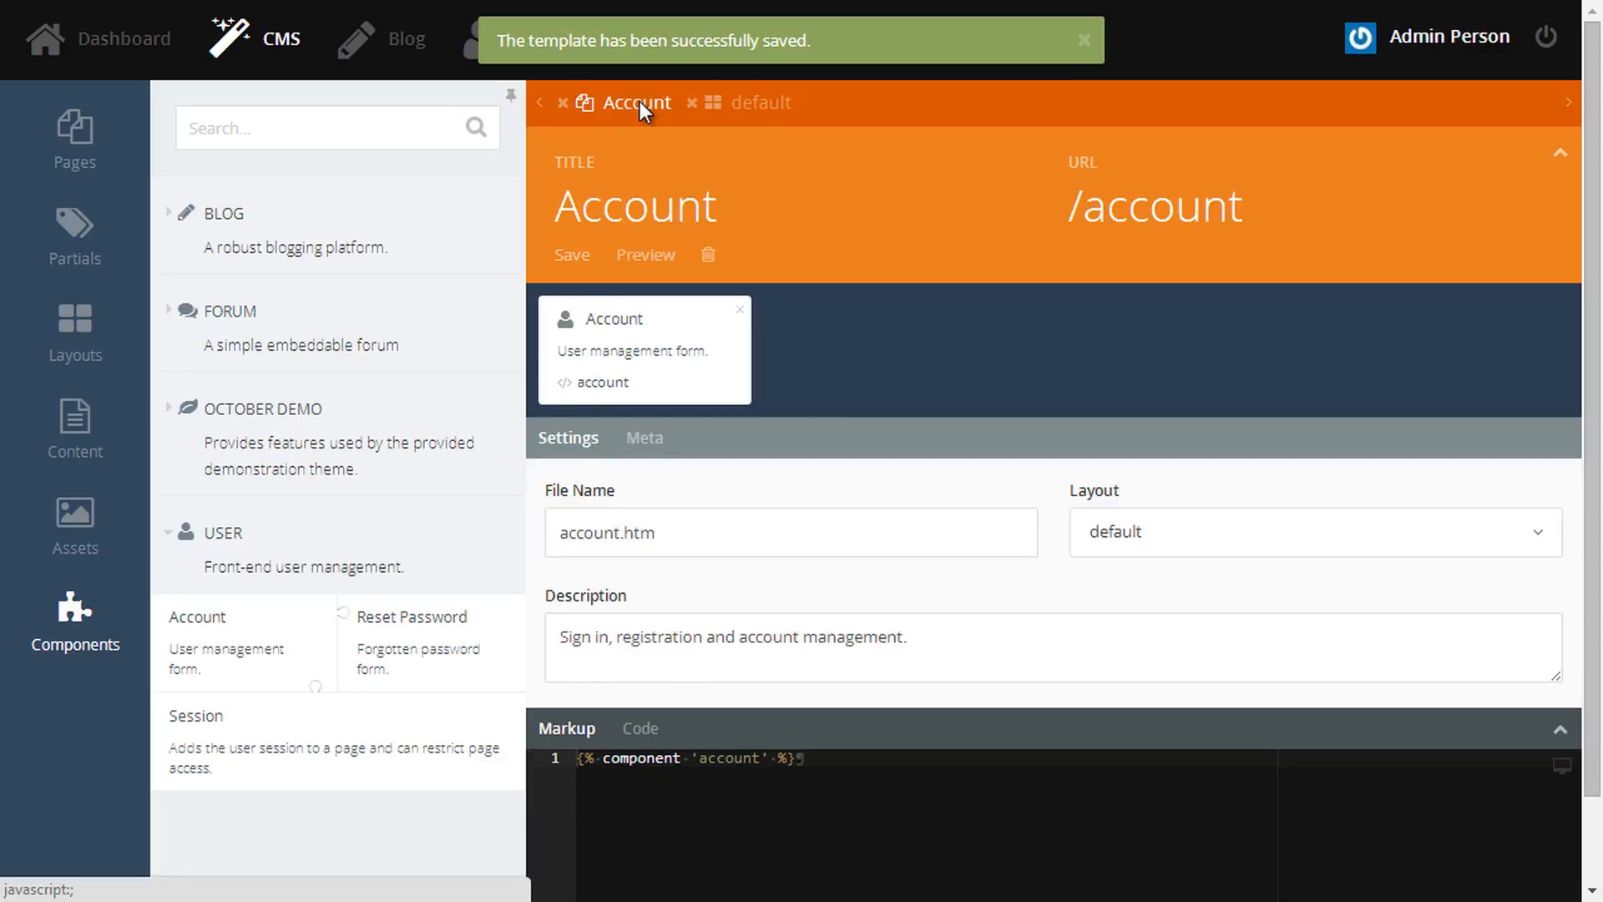
left_click(648, 254)
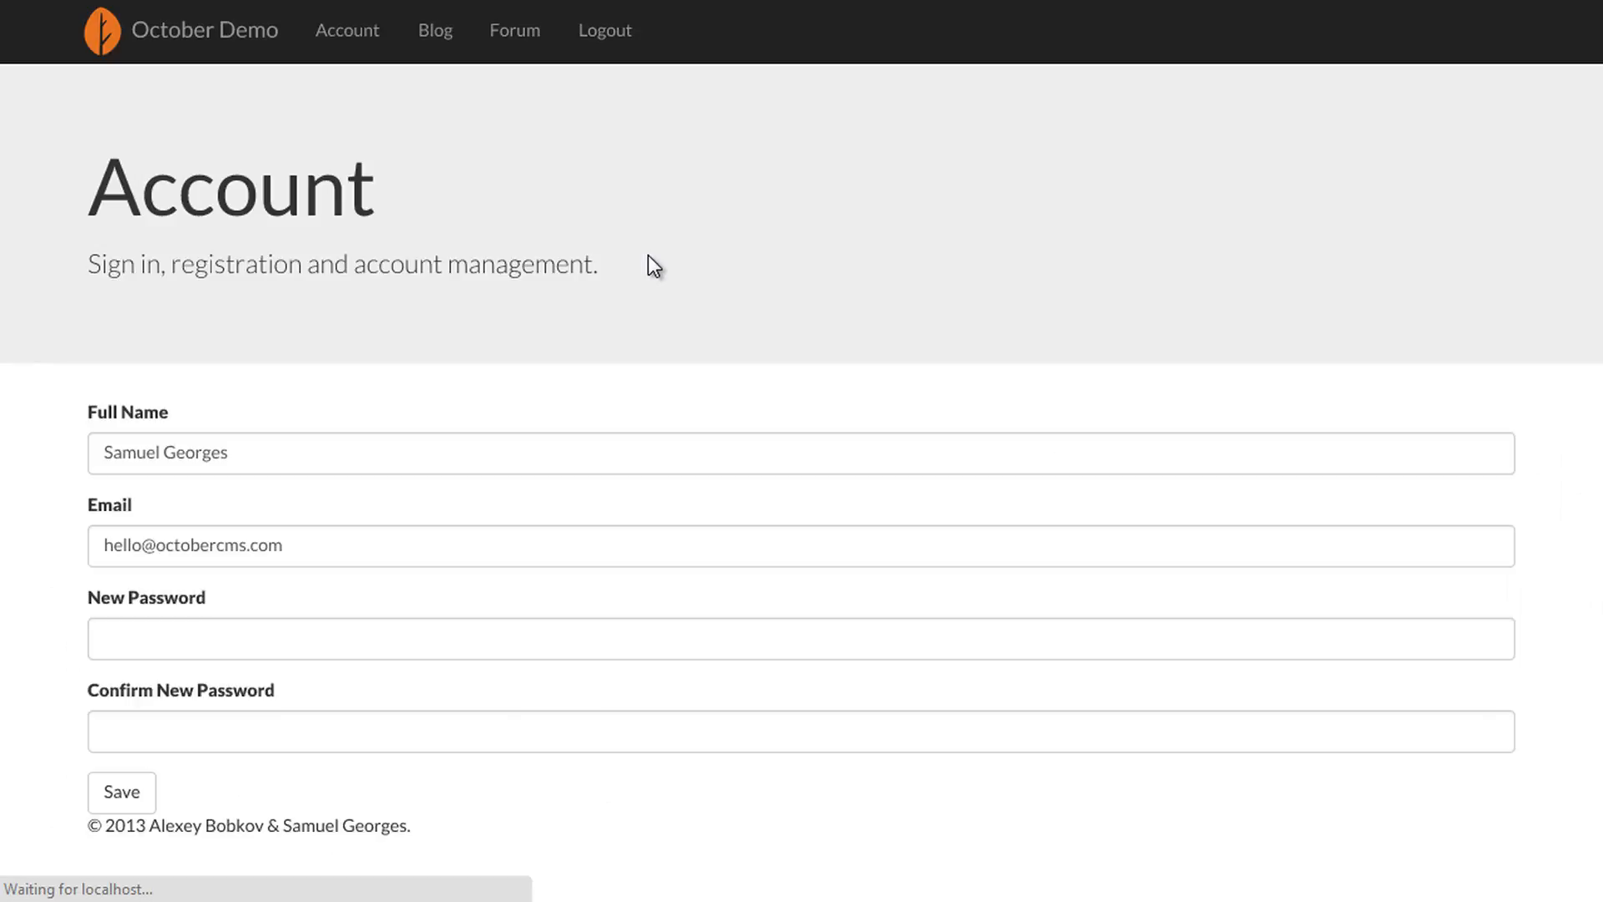
left_click(603, 34)
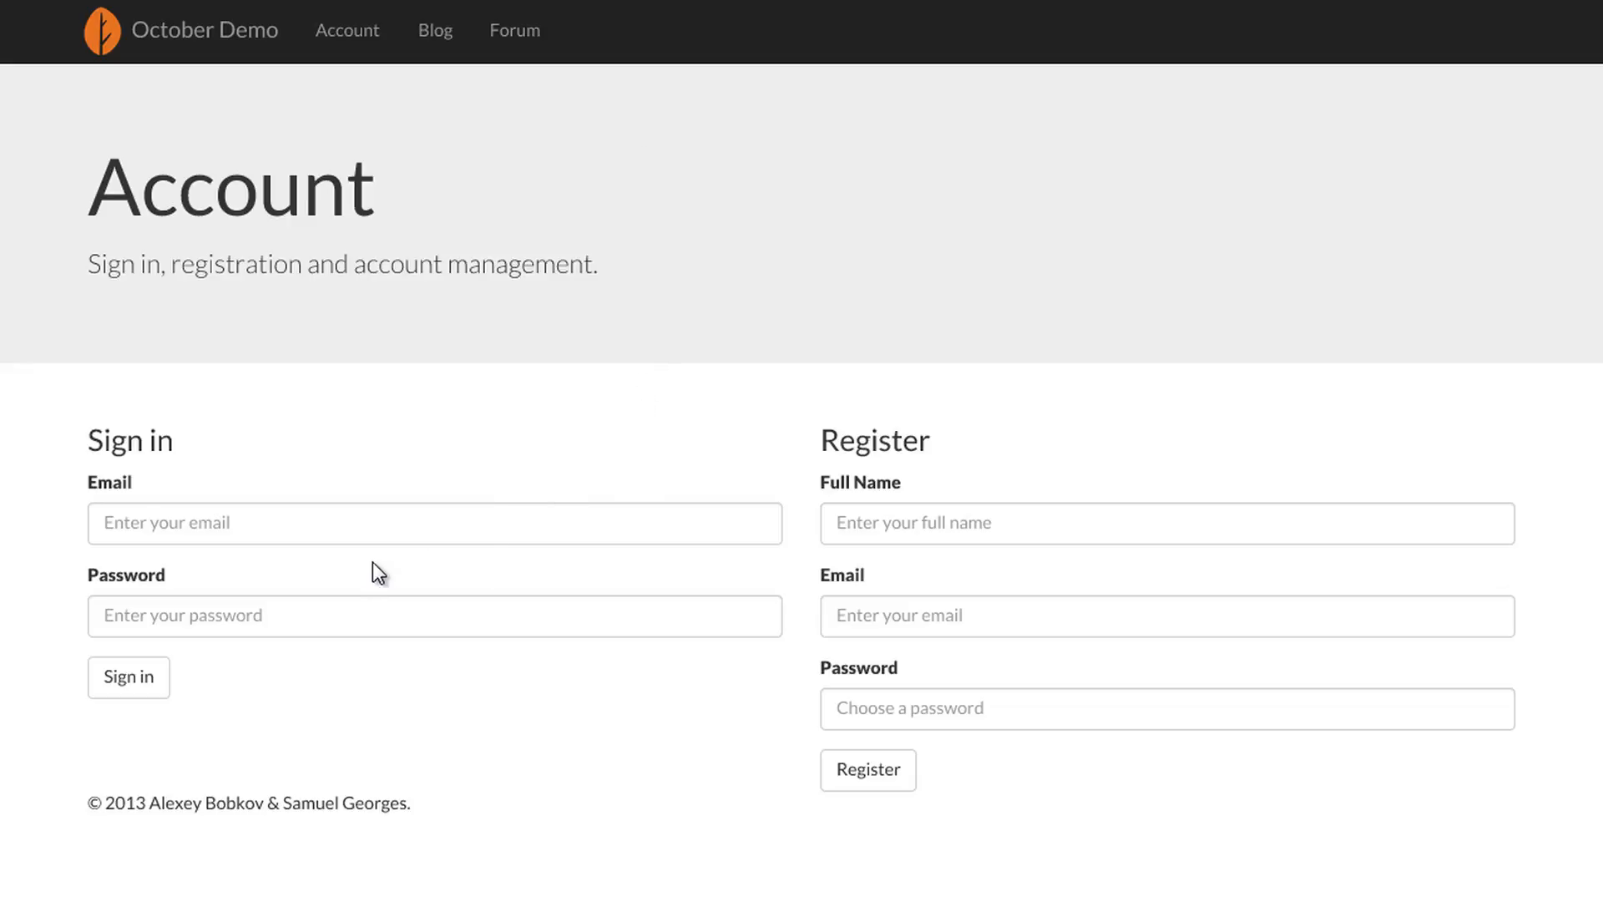
- Sign back in with the registered account's e-mail and password
left_click(258, 526)
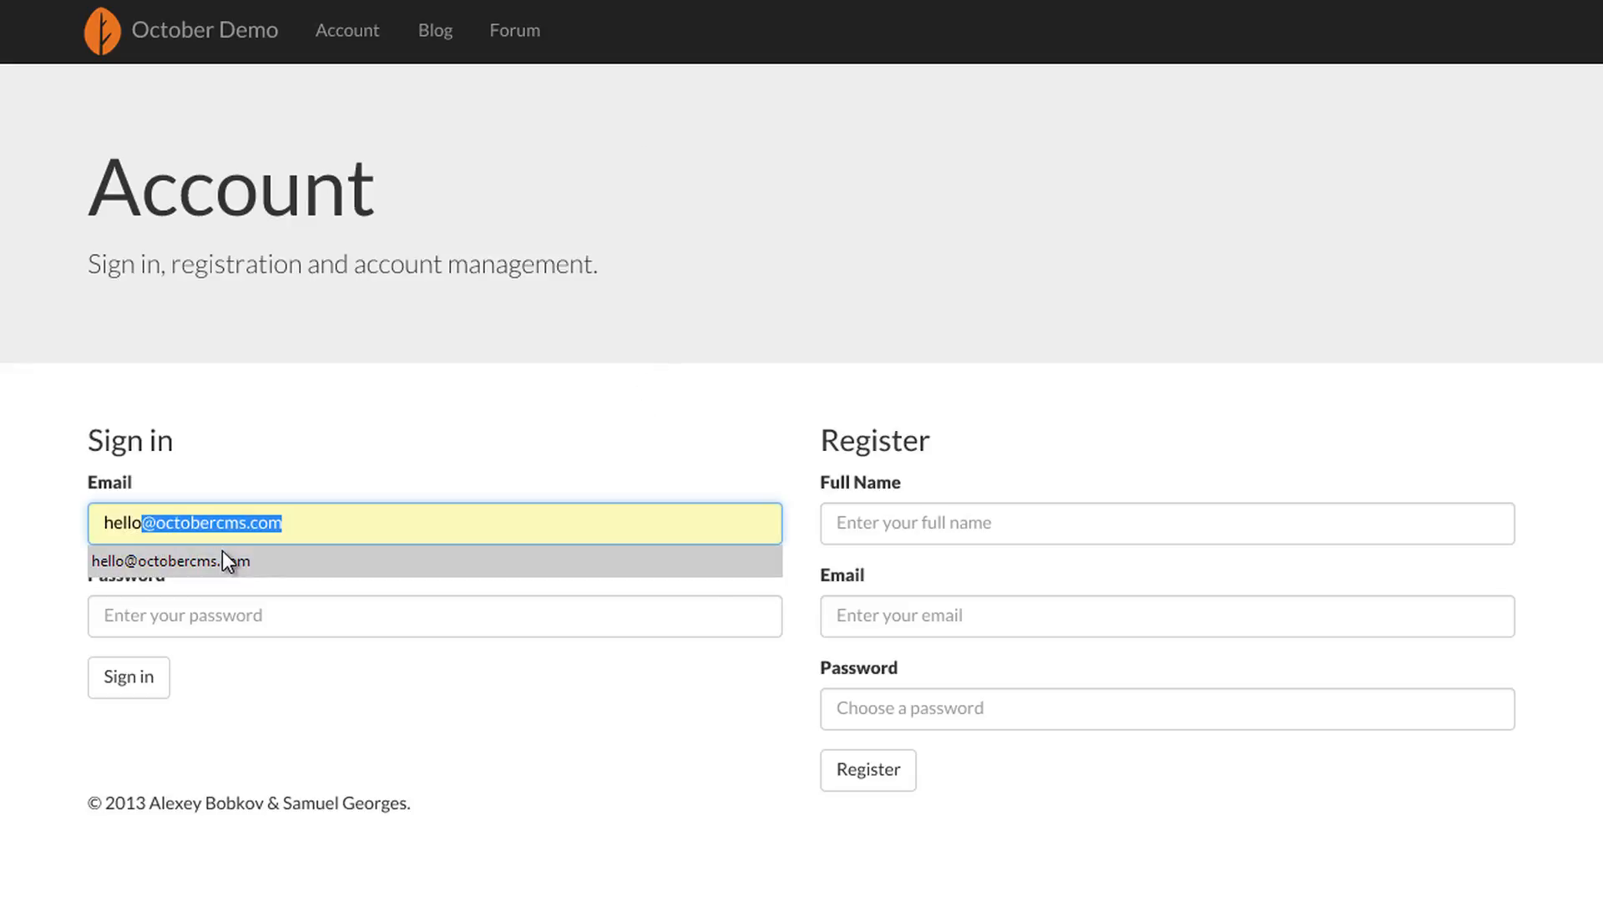
left_click(222, 550)
key("Tab")
type("password")
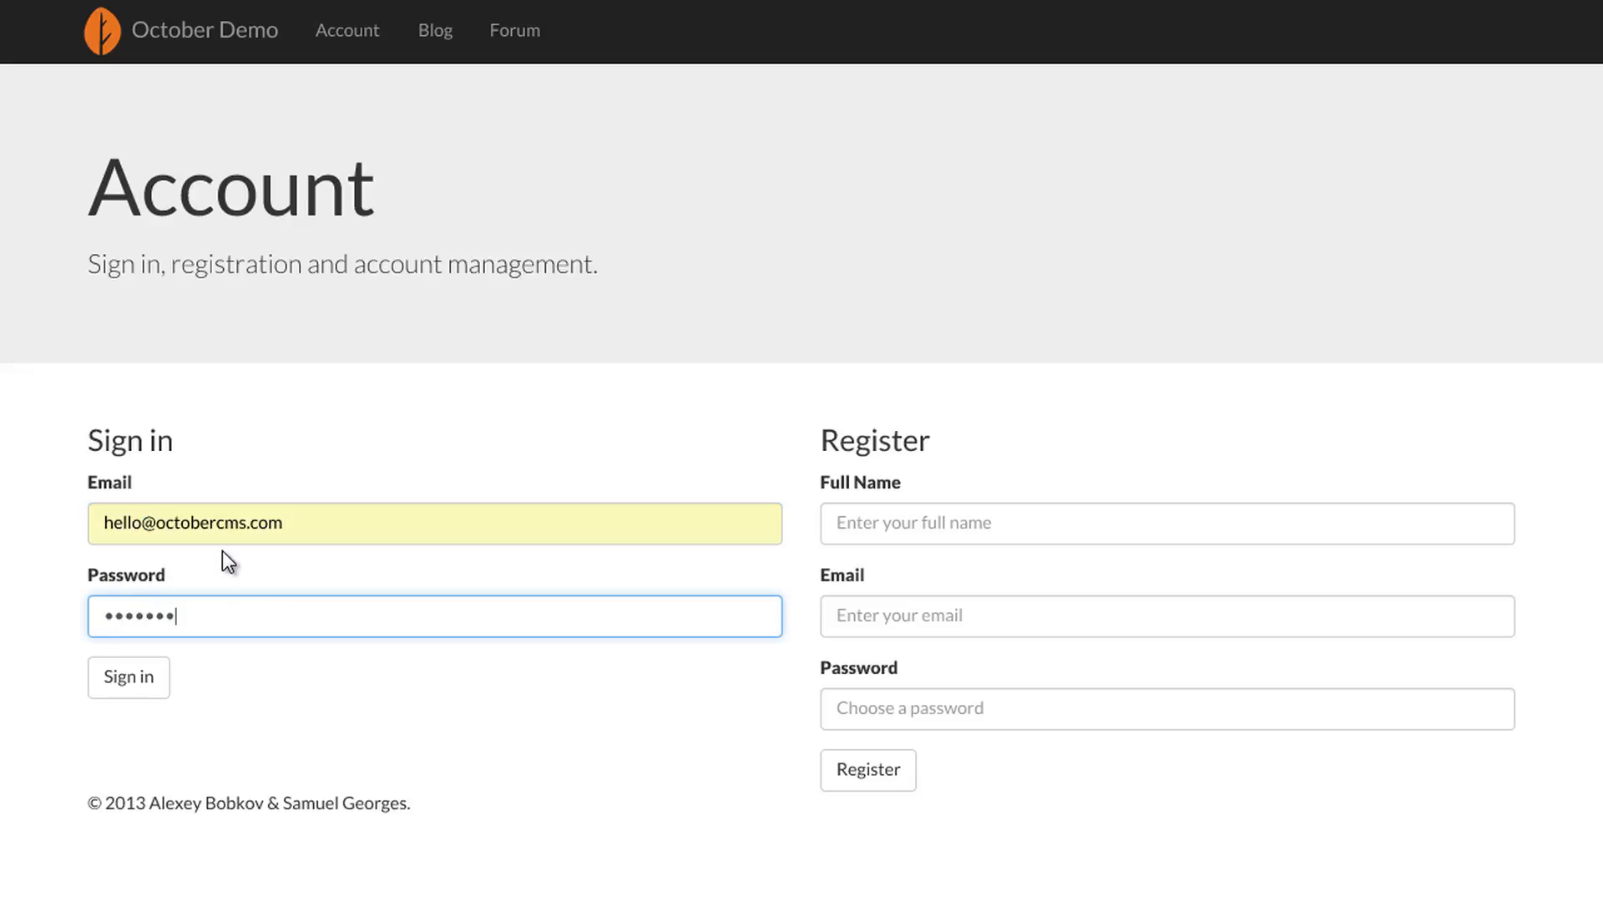
left_click(157, 681)
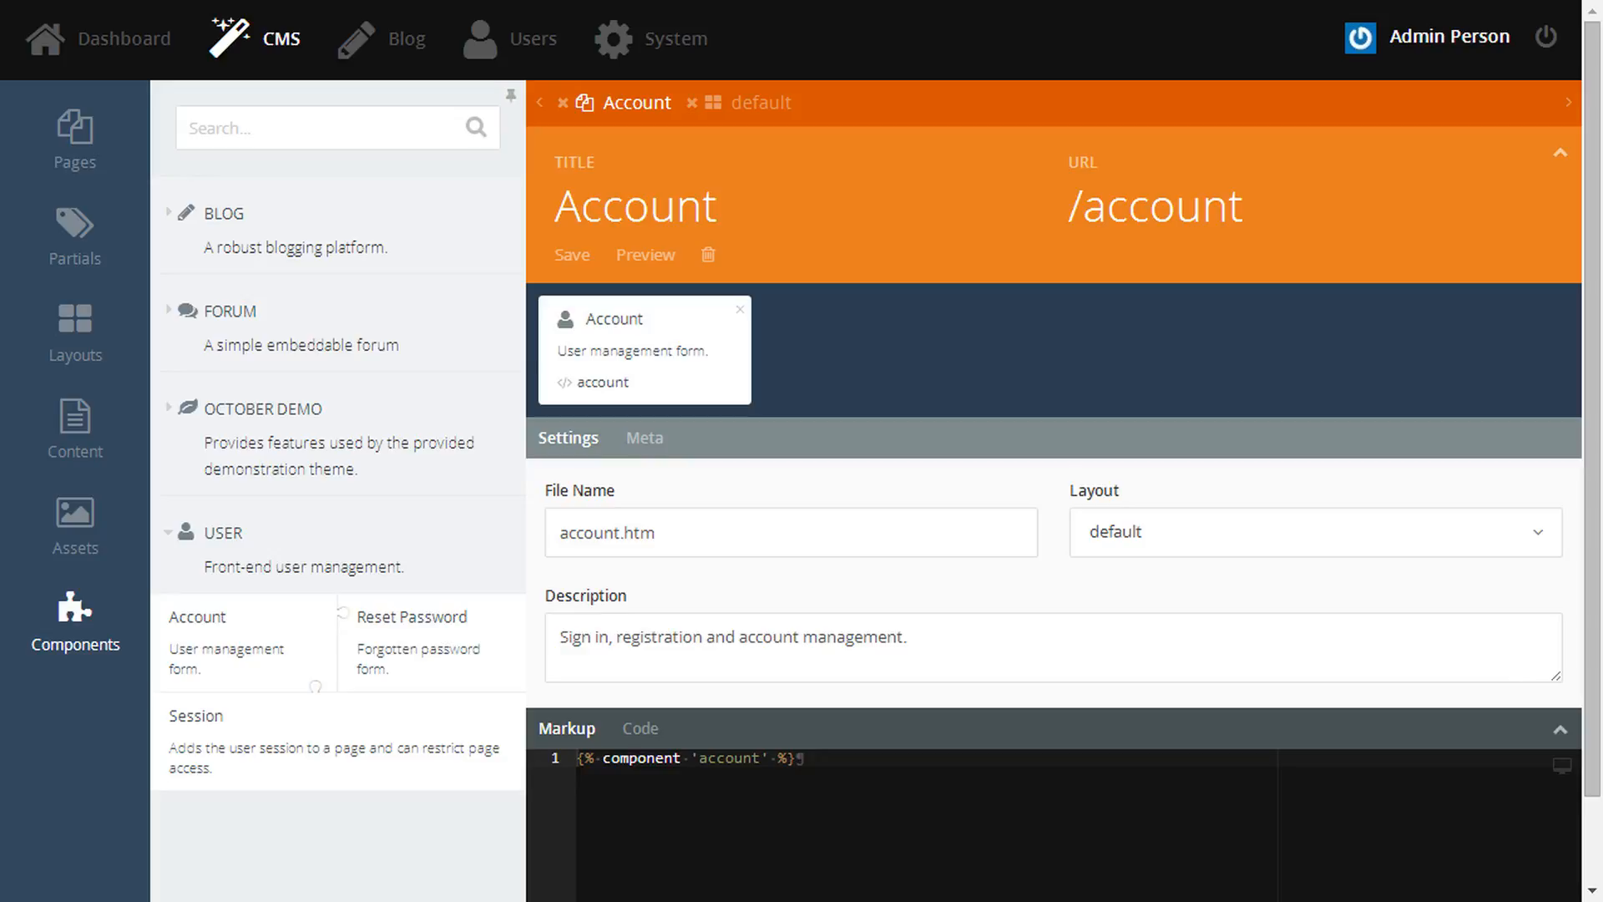
- Create an 'Announcements' blog category, then start a new blog post from the Posts list
left_click(411, 38)
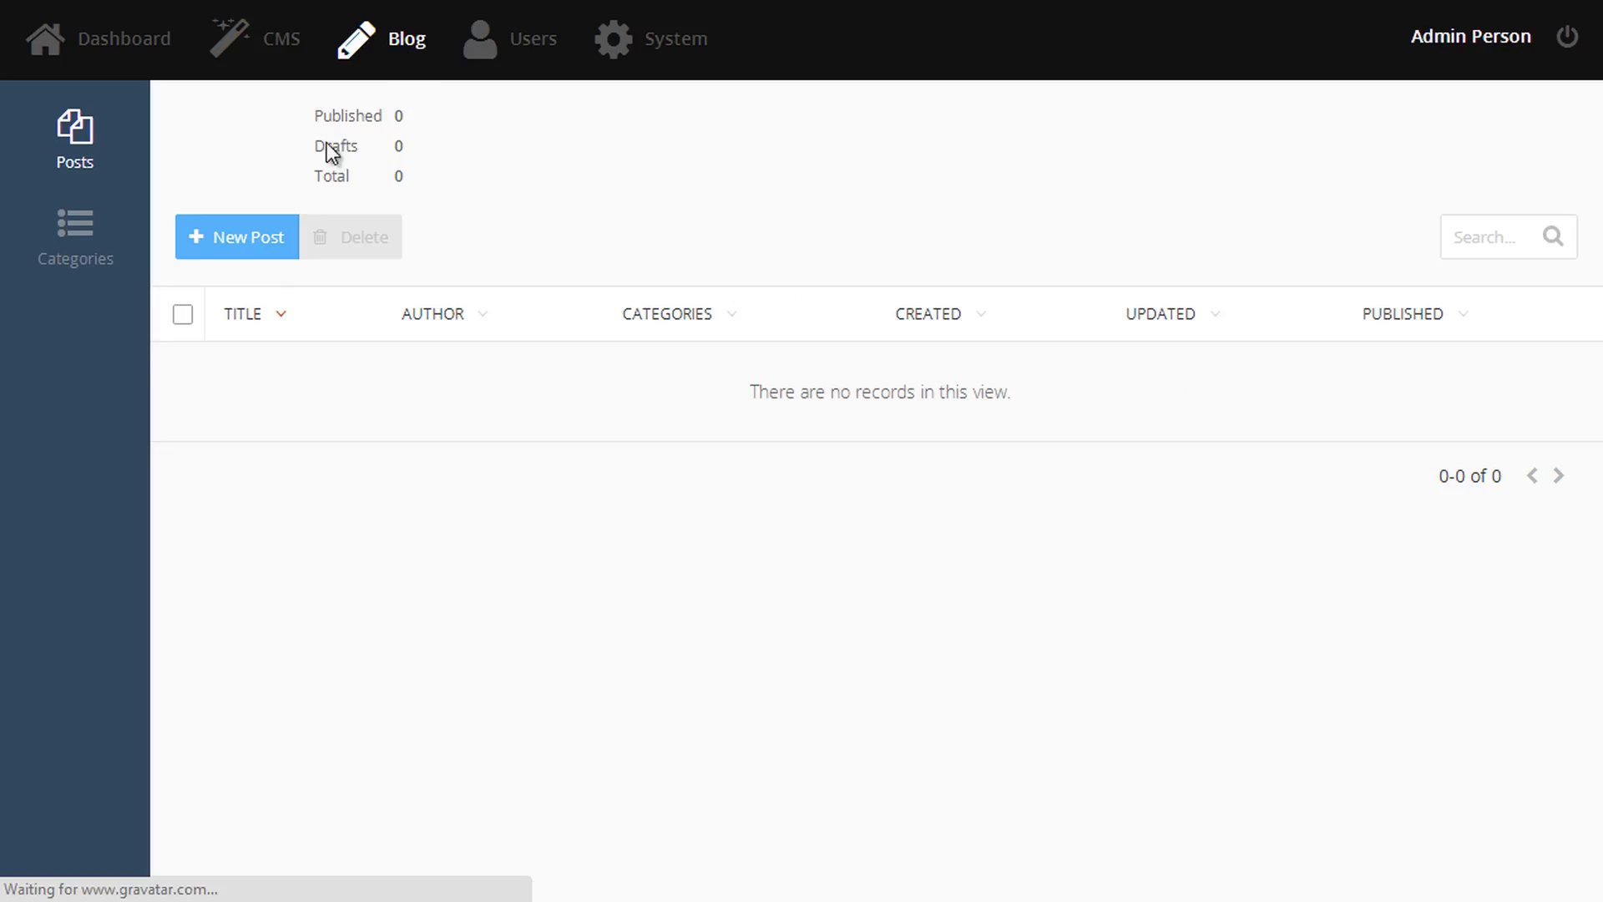
left_click(106, 257)
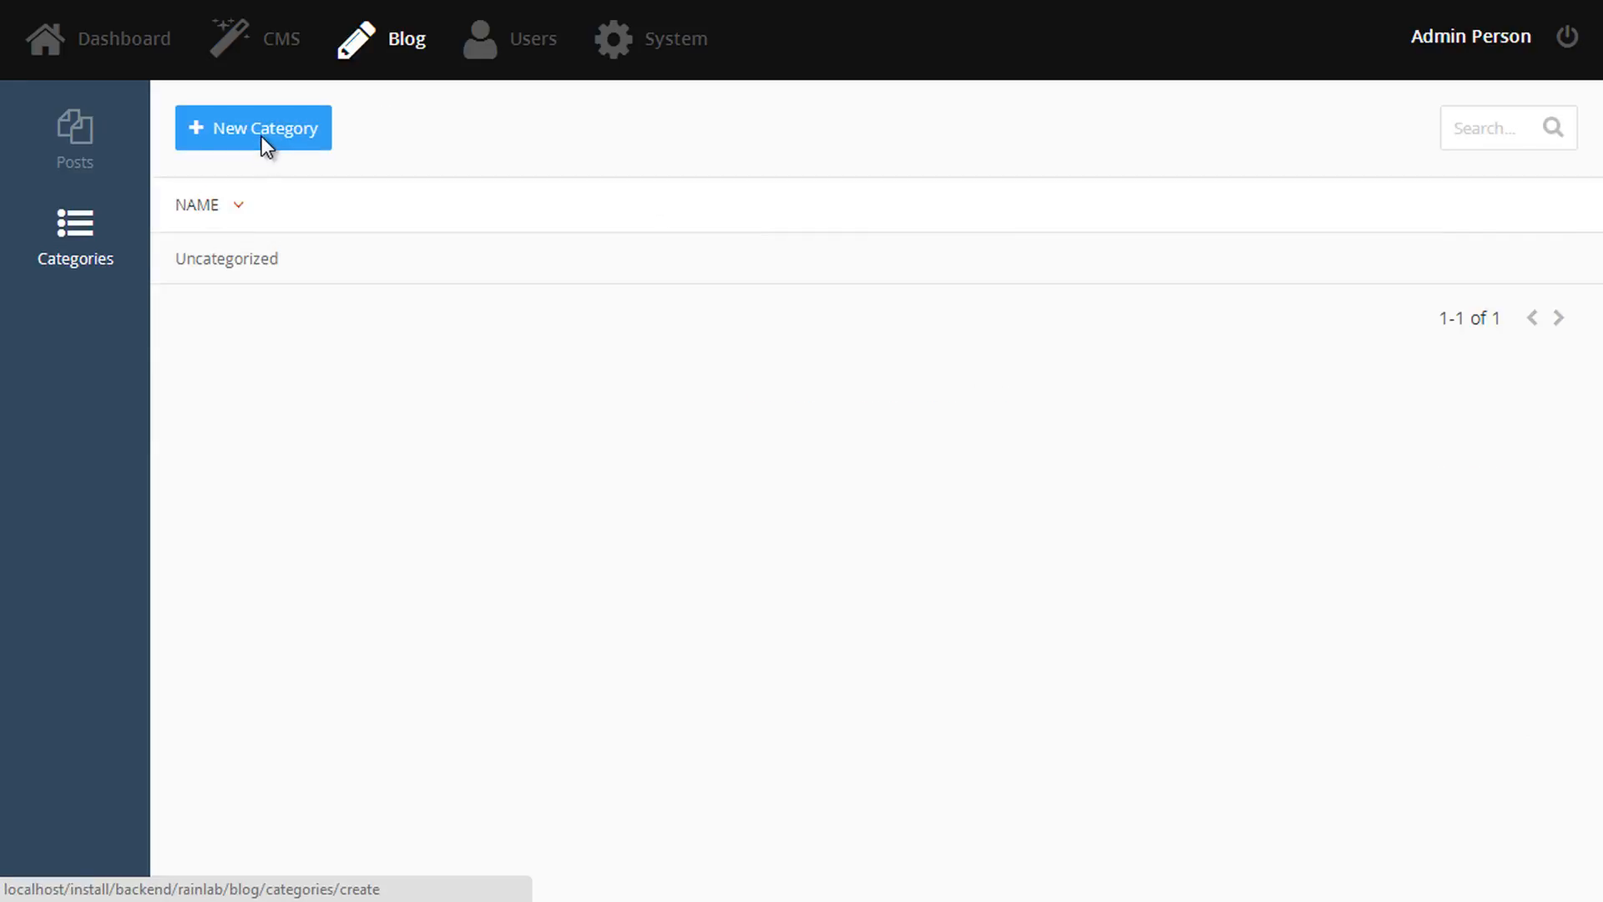
left_click(262, 137)
left_click(335, 209)
type("Announceme")
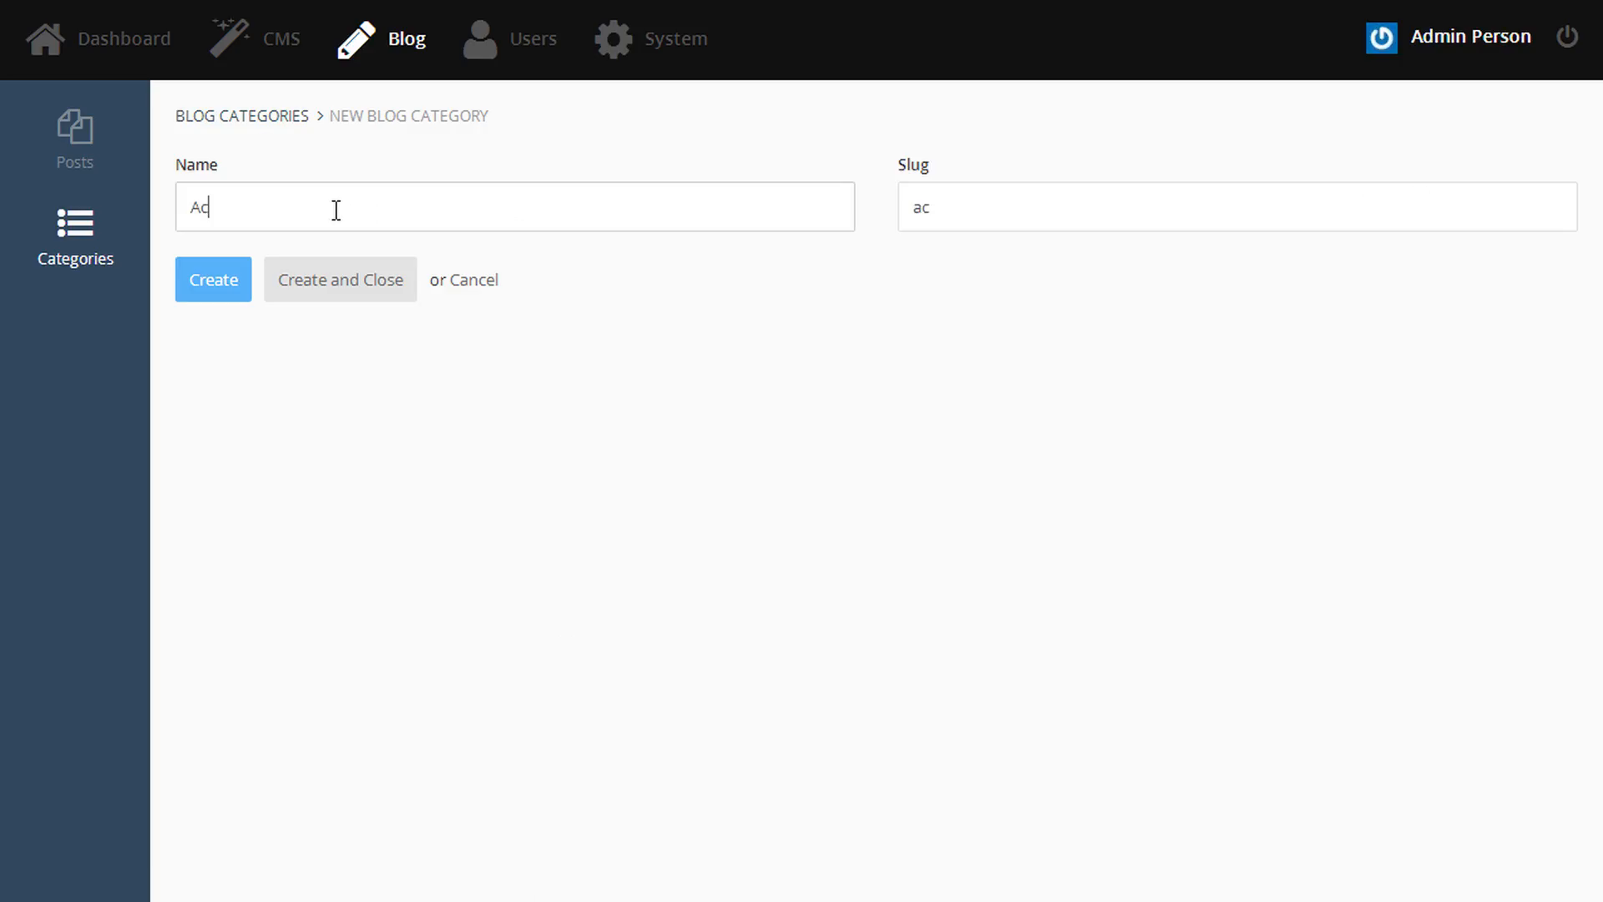
type("nts")
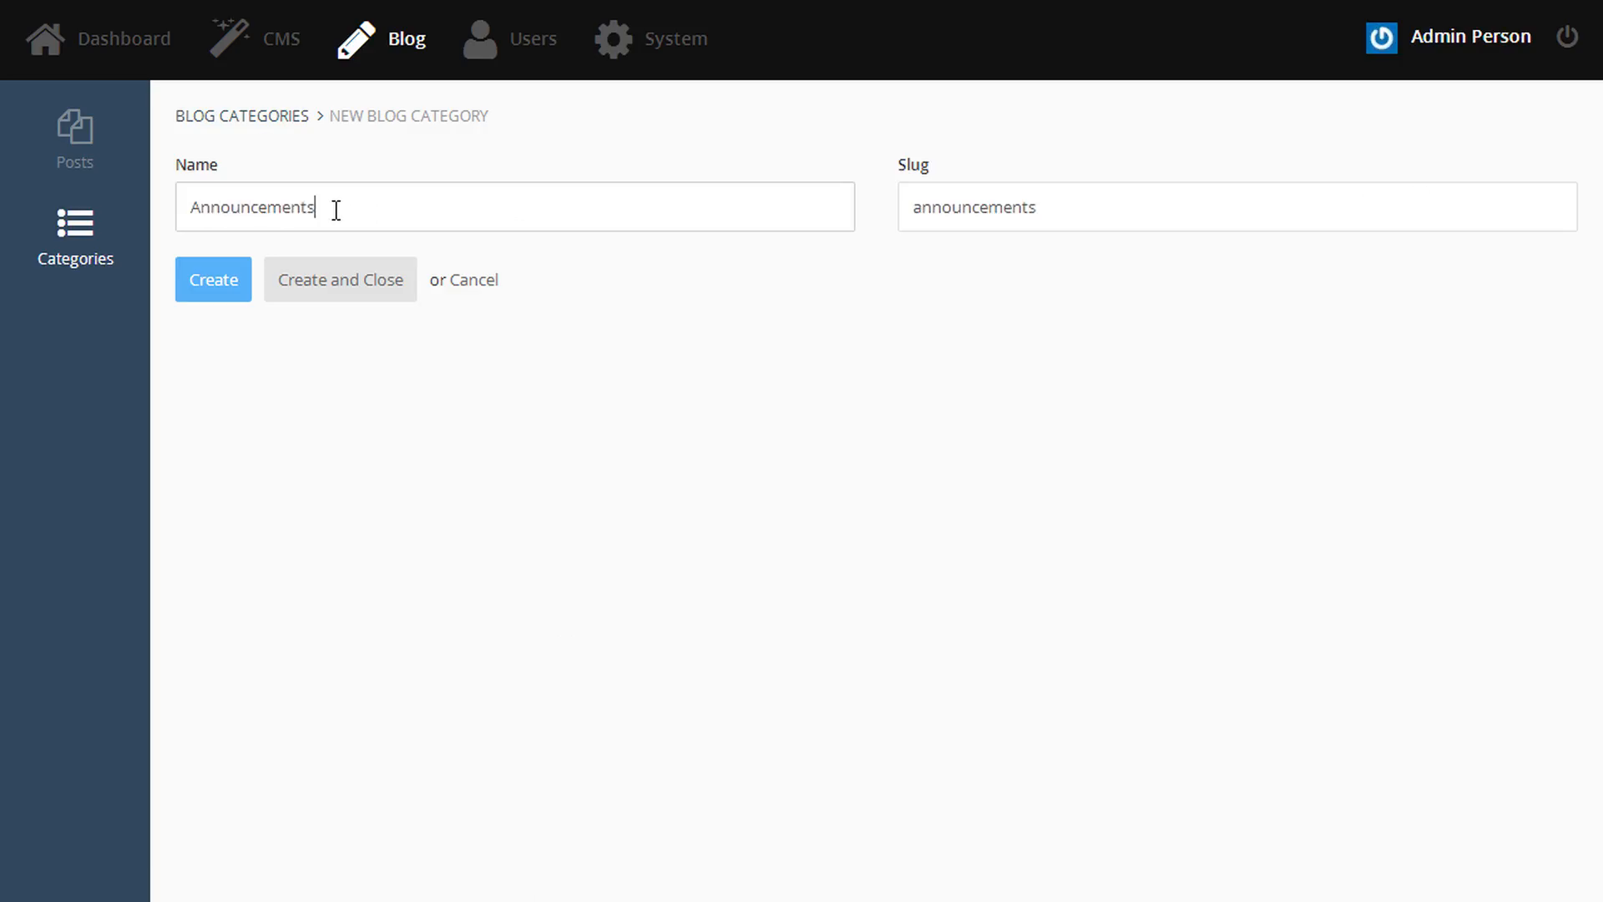
key("Return")
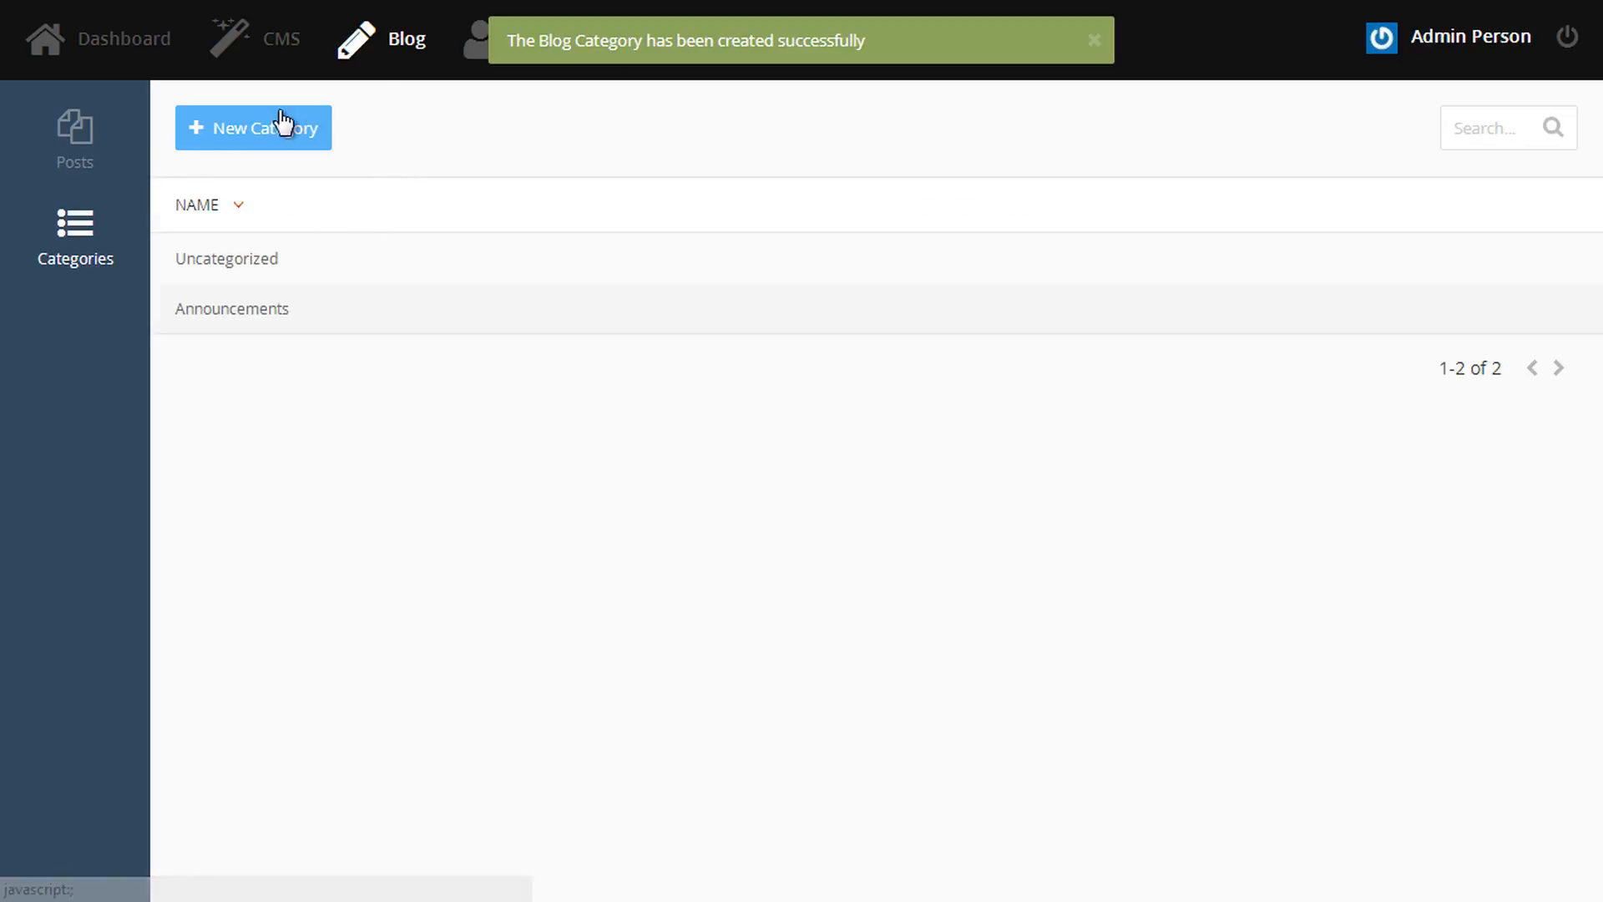
left_click(76, 150)
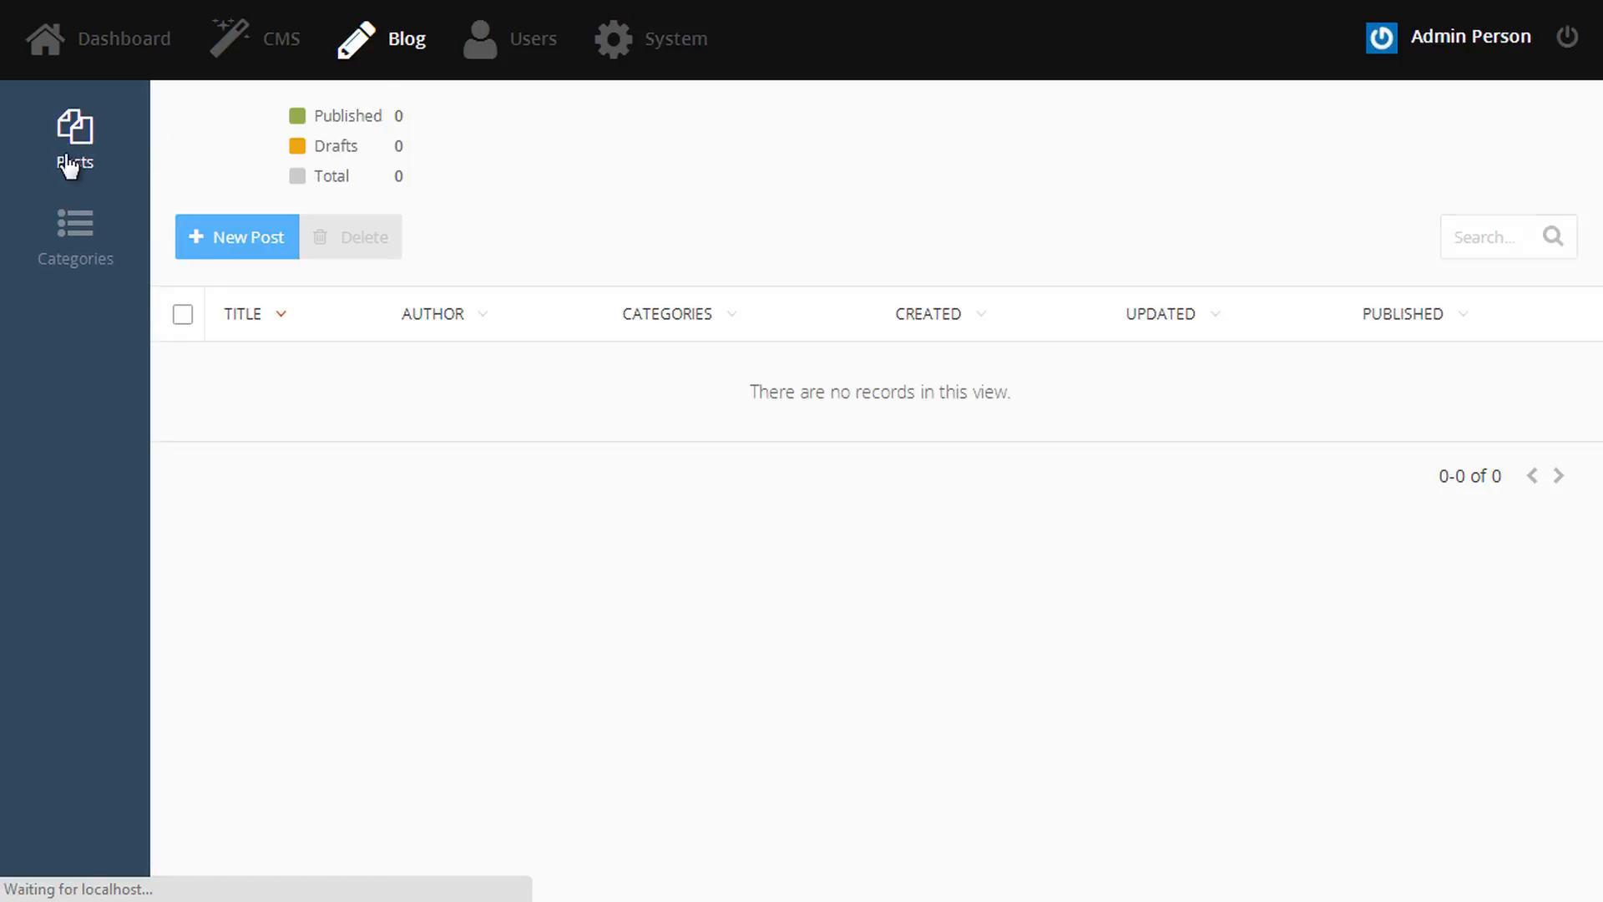
left_click(261, 242)
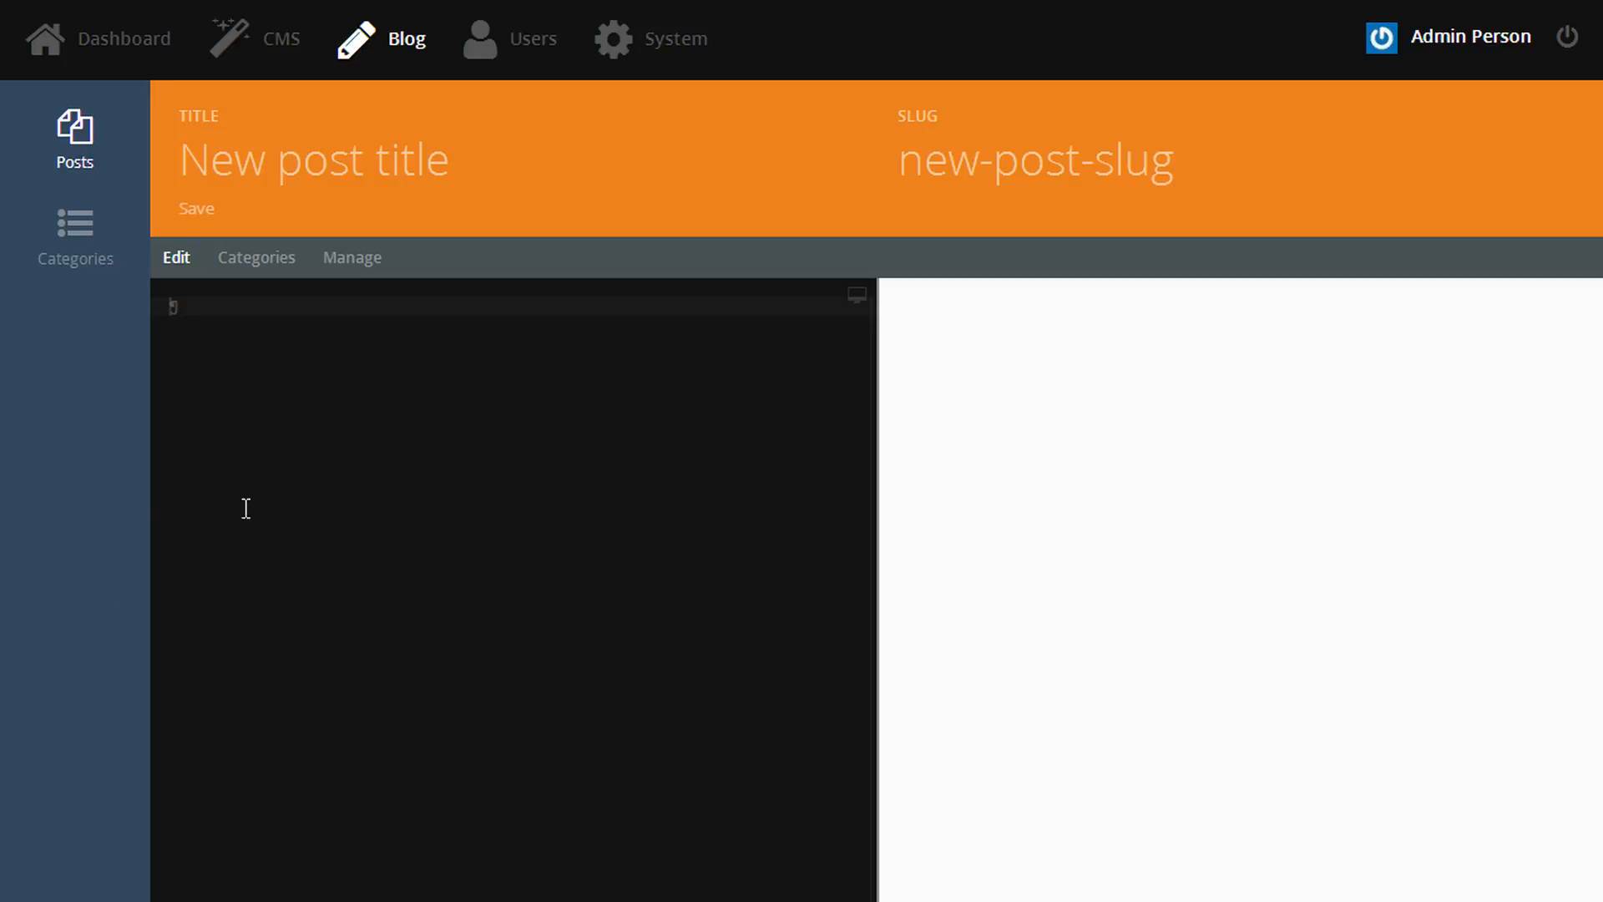
- Title the post 'Getting back to basics' and paste in its body text
left_click(289, 163)
type("Getting back to basics")
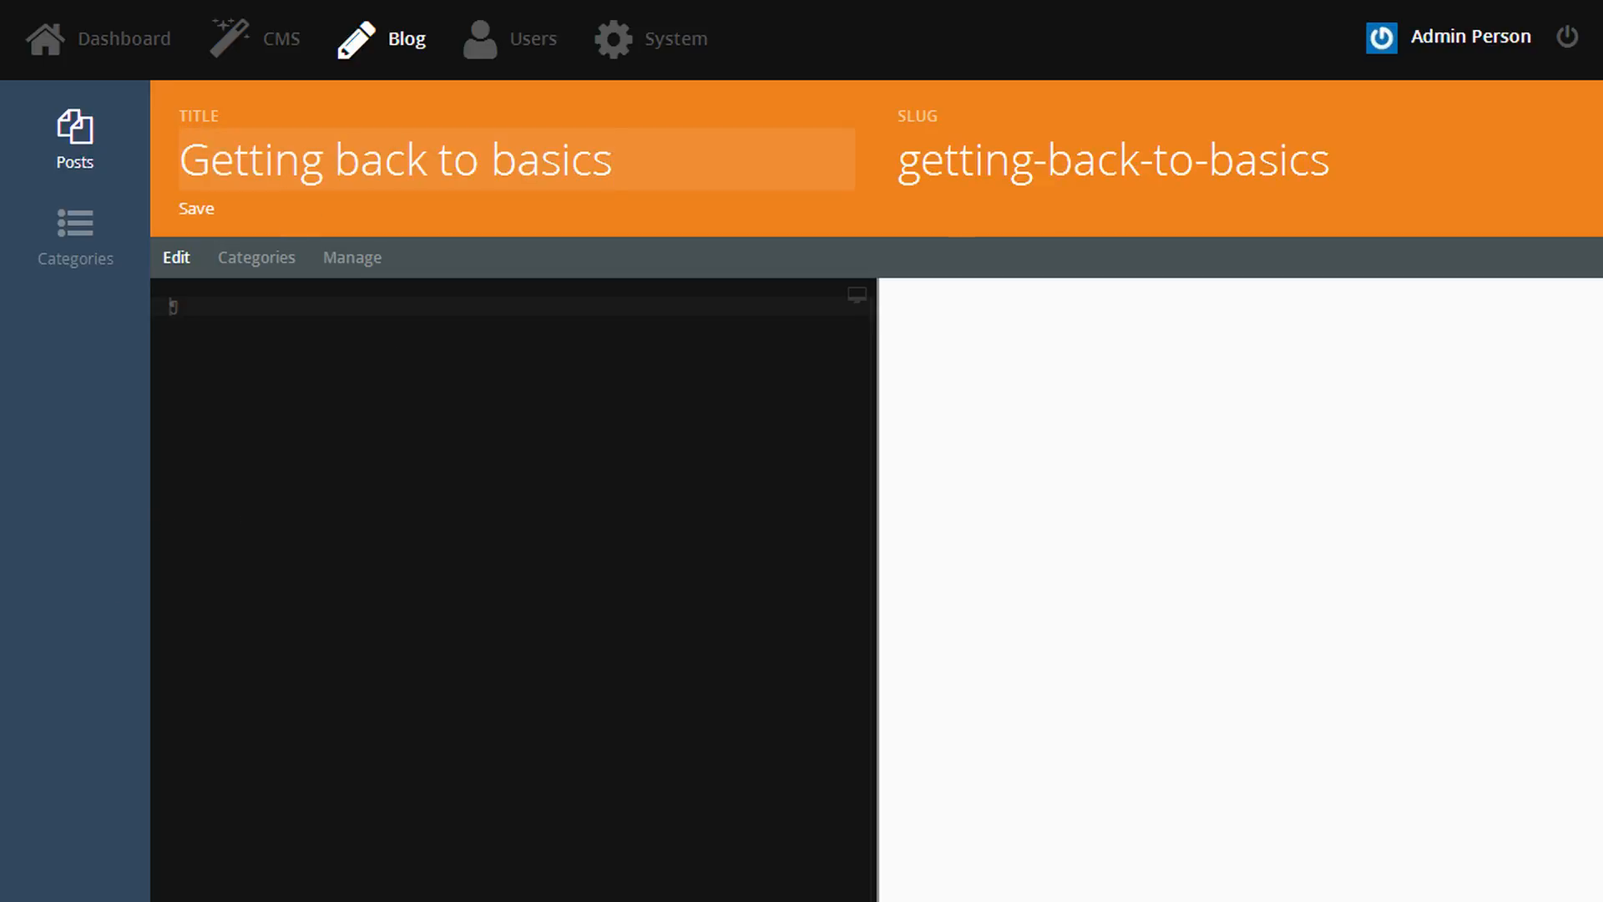
left_click(173, 306)
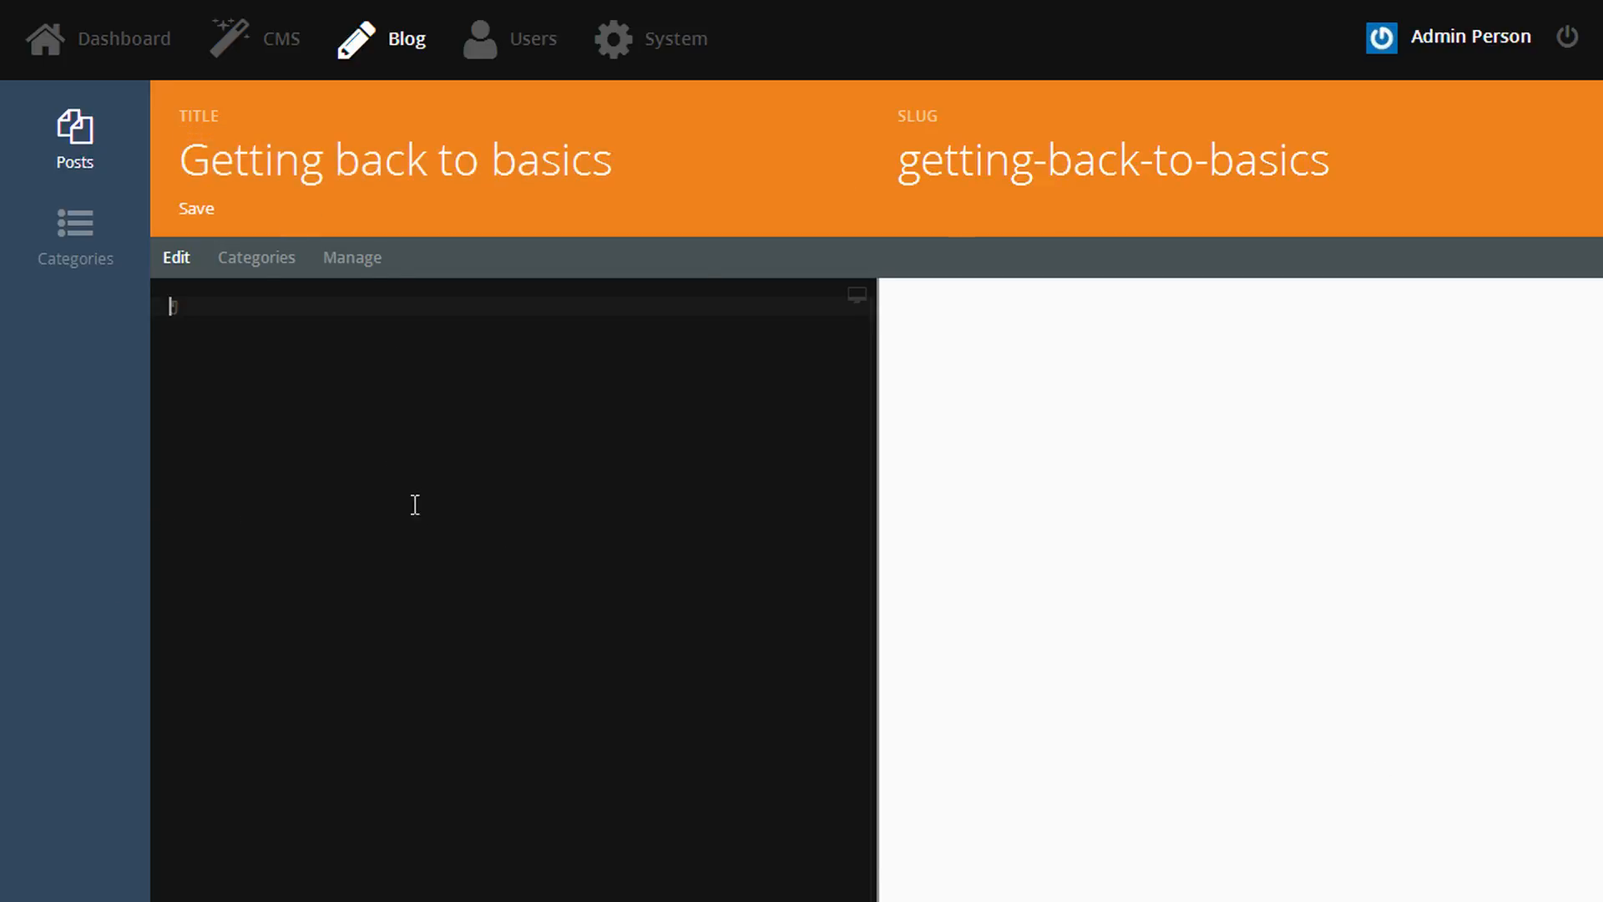
key("ctrl+v")
- File it under Announcements, publish it dated May 31, 2014, and save it
left_click(280, 258)
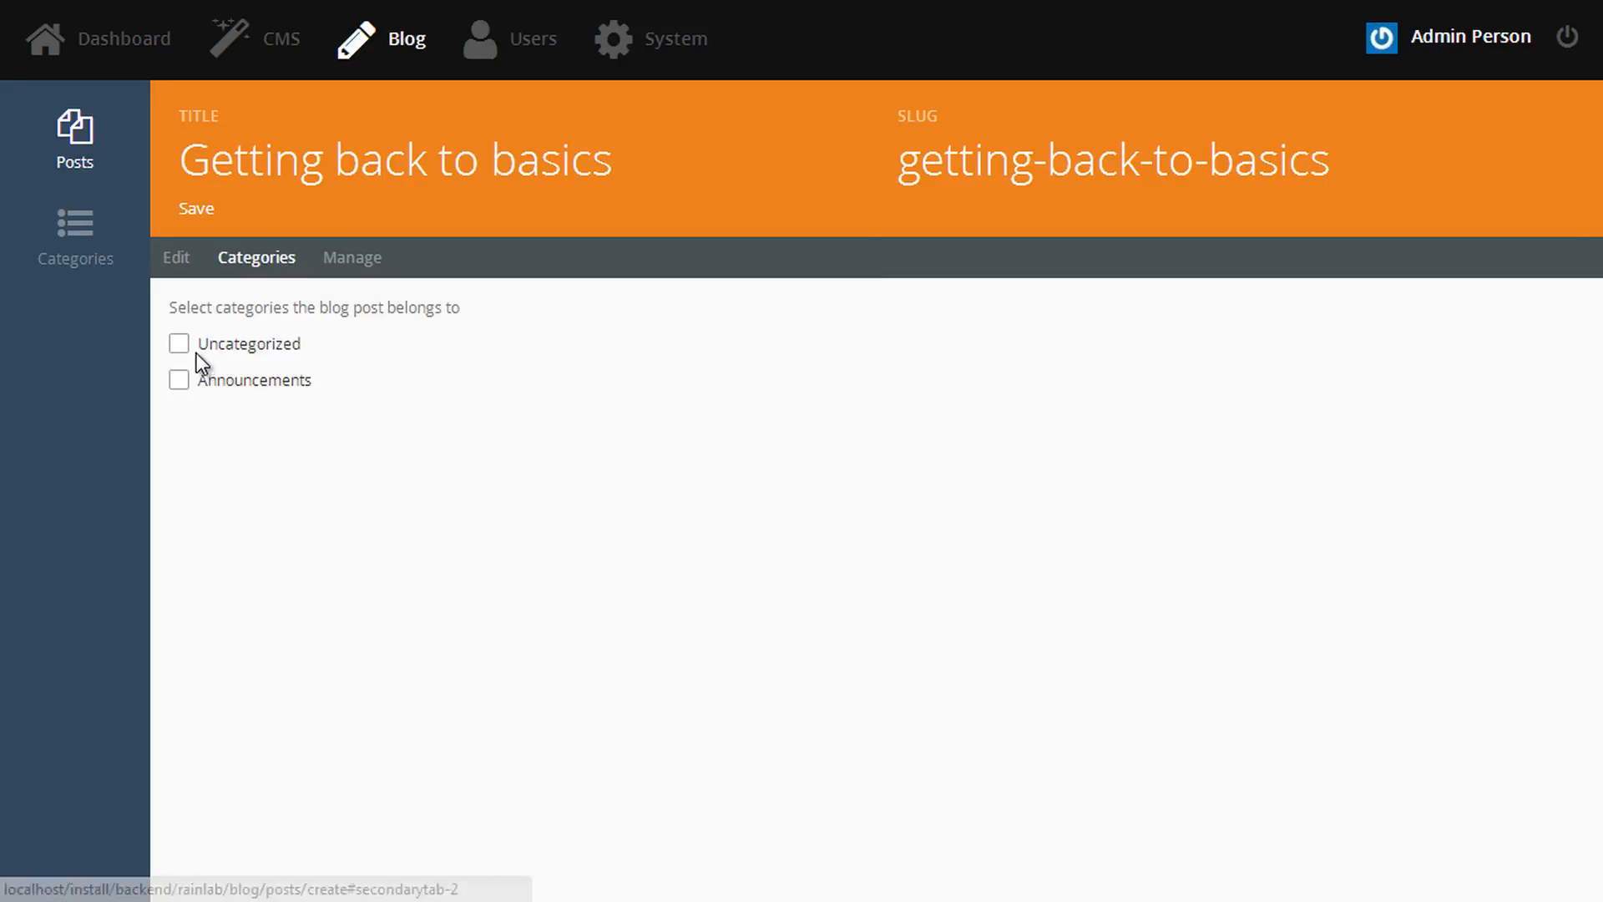
left_click(178, 381)
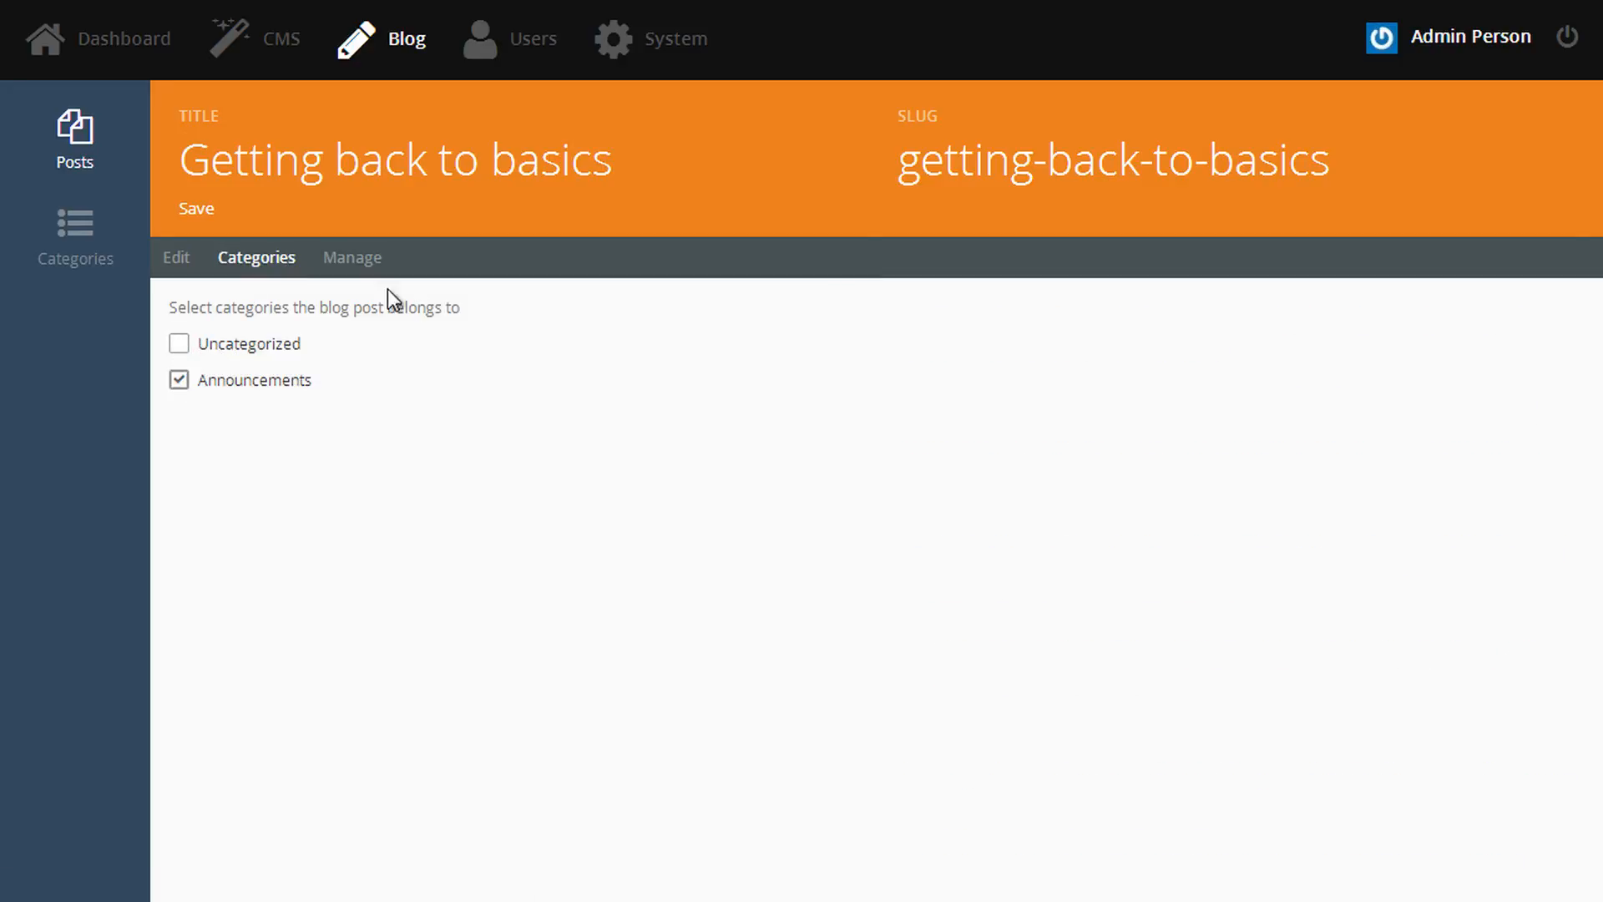
left_click(346, 259)
left_click(178, 322)
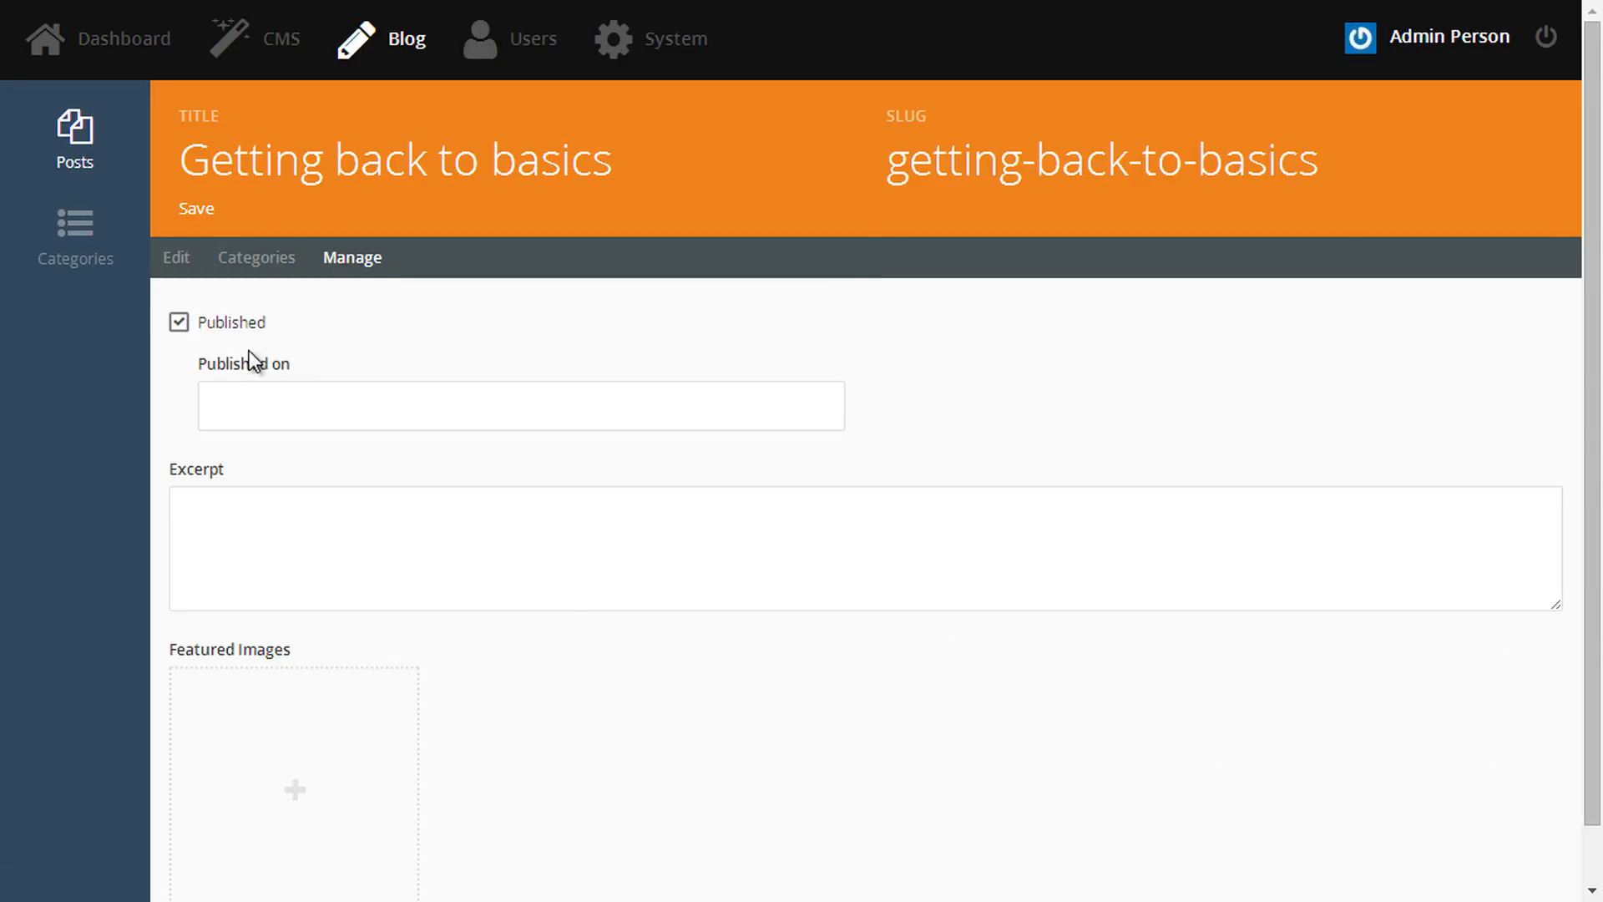
left_click(396, 389)
left_click(816, 666)
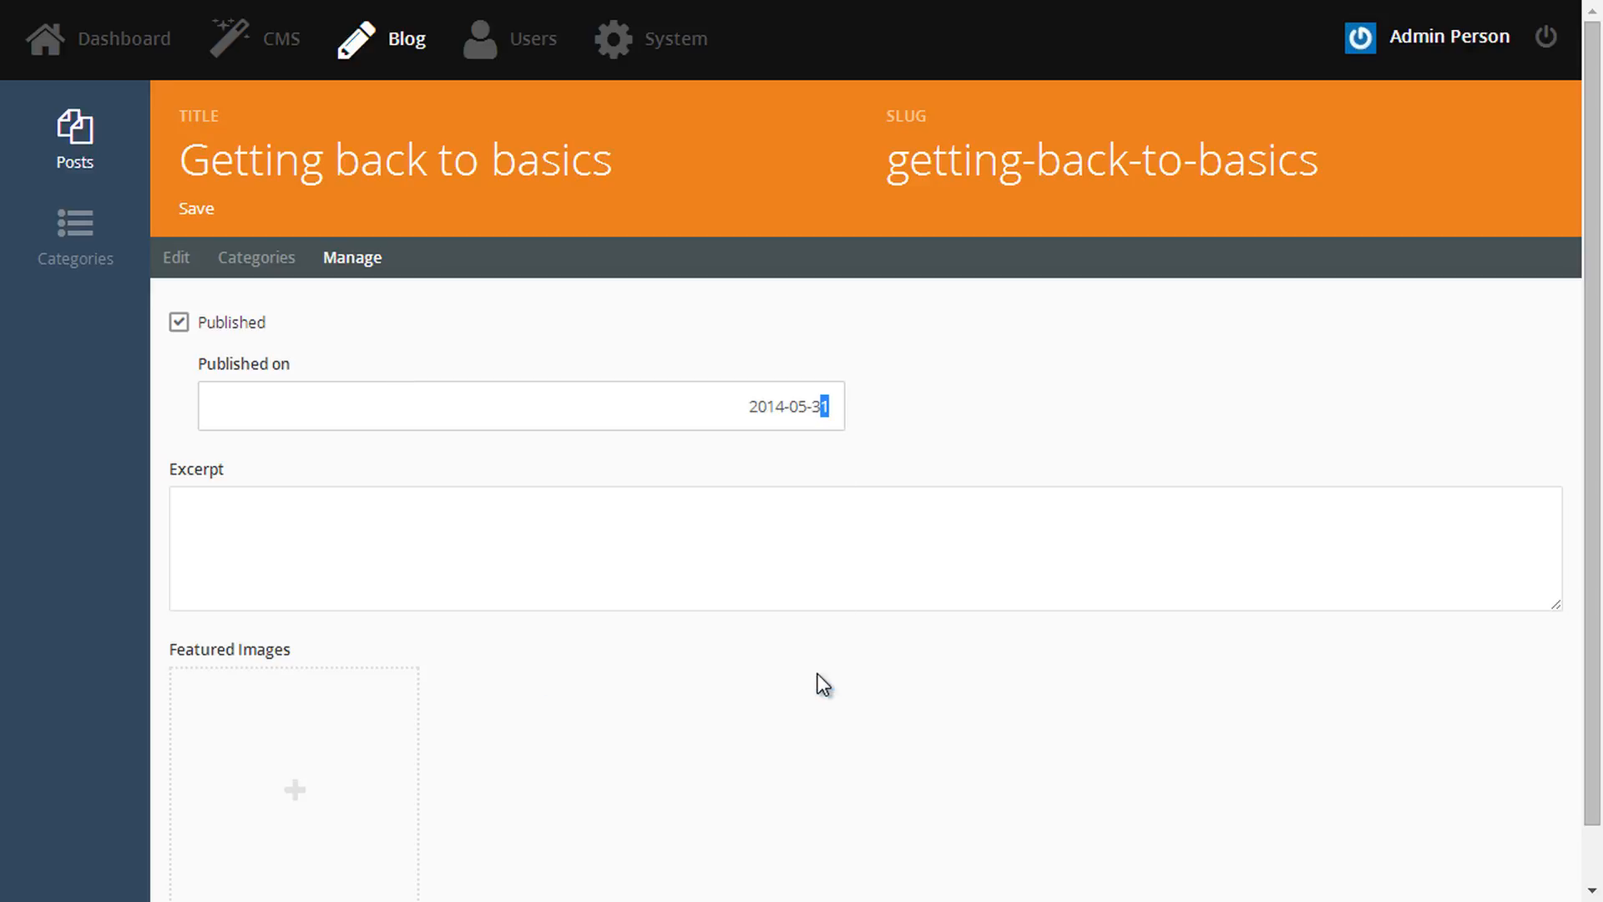
left_click(691, 565)
type("Web development wasn't always this complicated. When did building websites become so convoluted and unsatisfying? Sometimes it can feel like a broken record player, making the same things over and over, using a different system each time, not reusing code from the last project.")
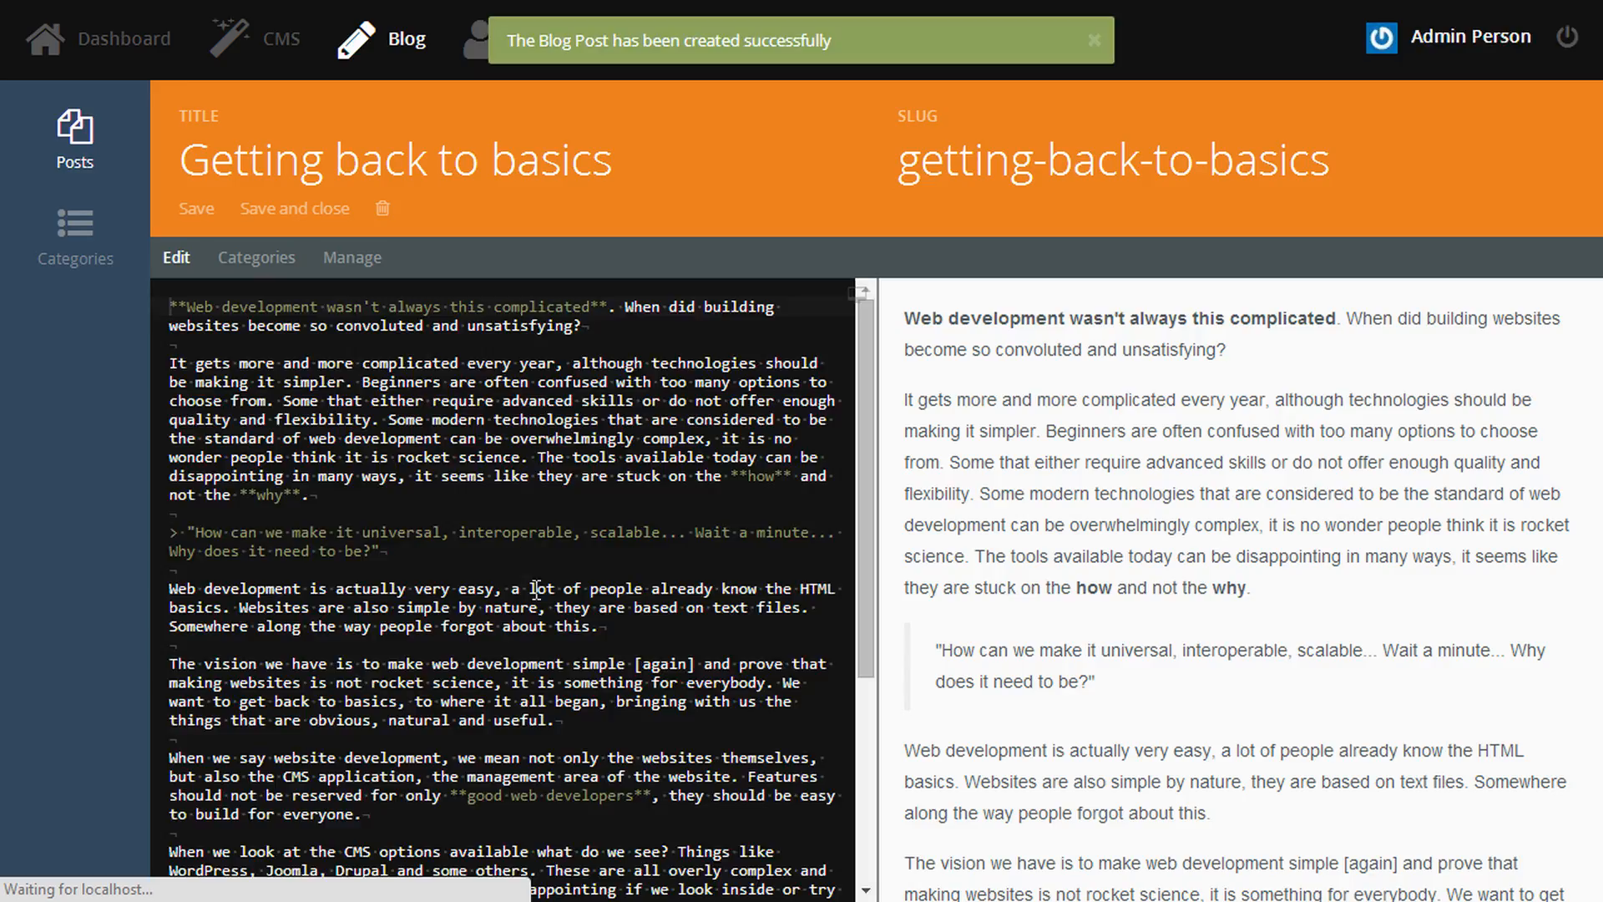
left_click(338, 210)
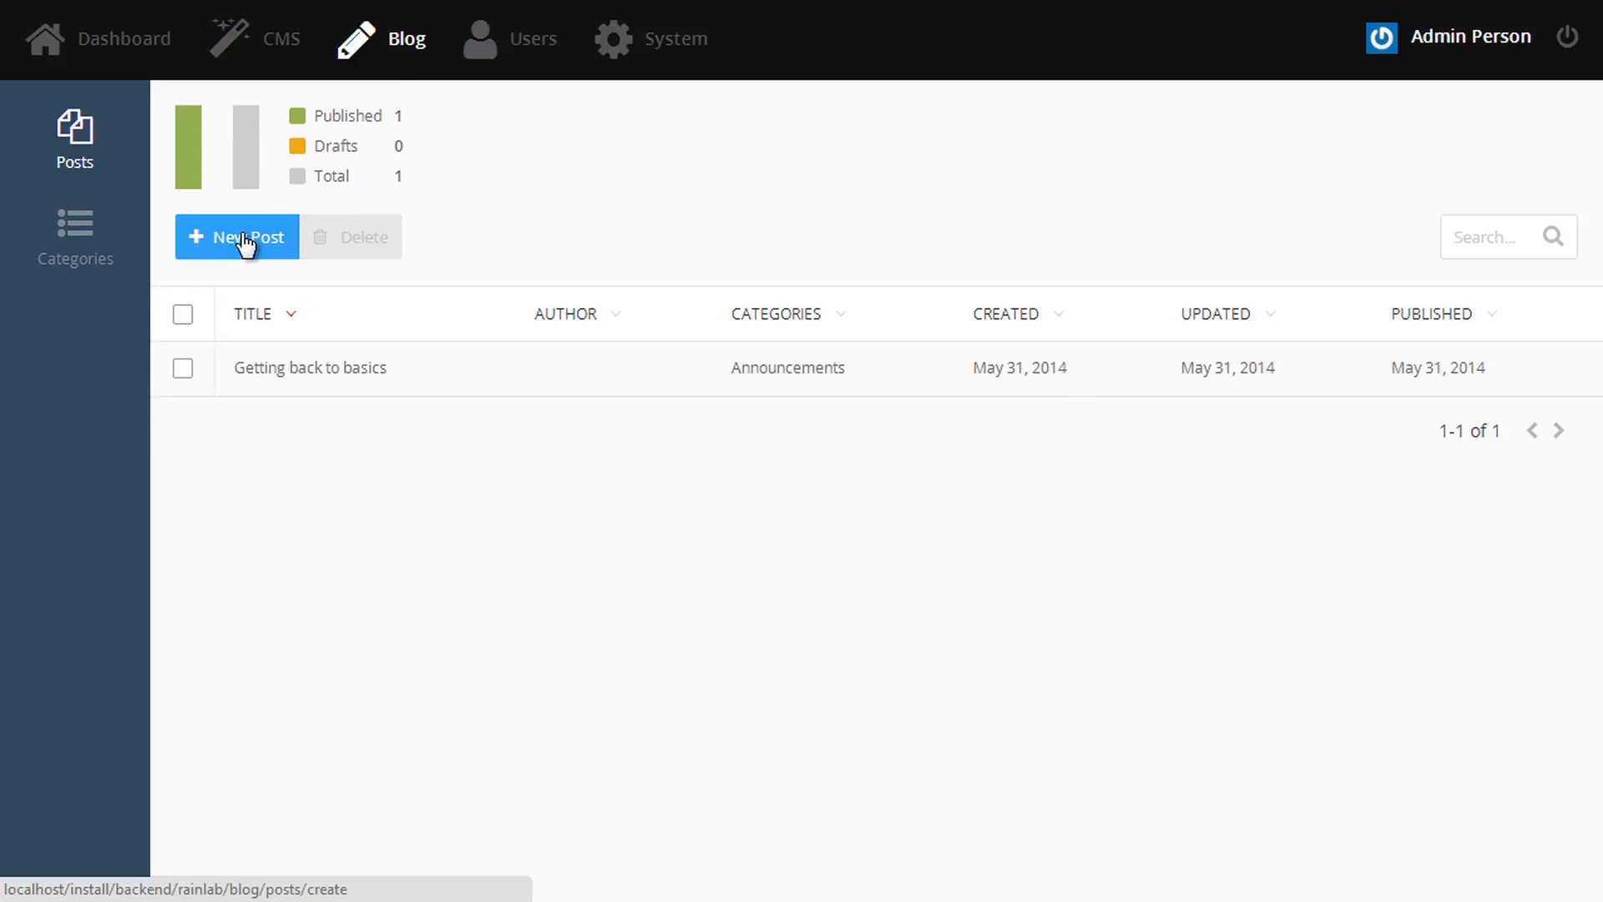
- Start a second post titled 'Let's build a perfect marketplace!' with pasted body text
left_click(245, 241)
left_click(326, 172)
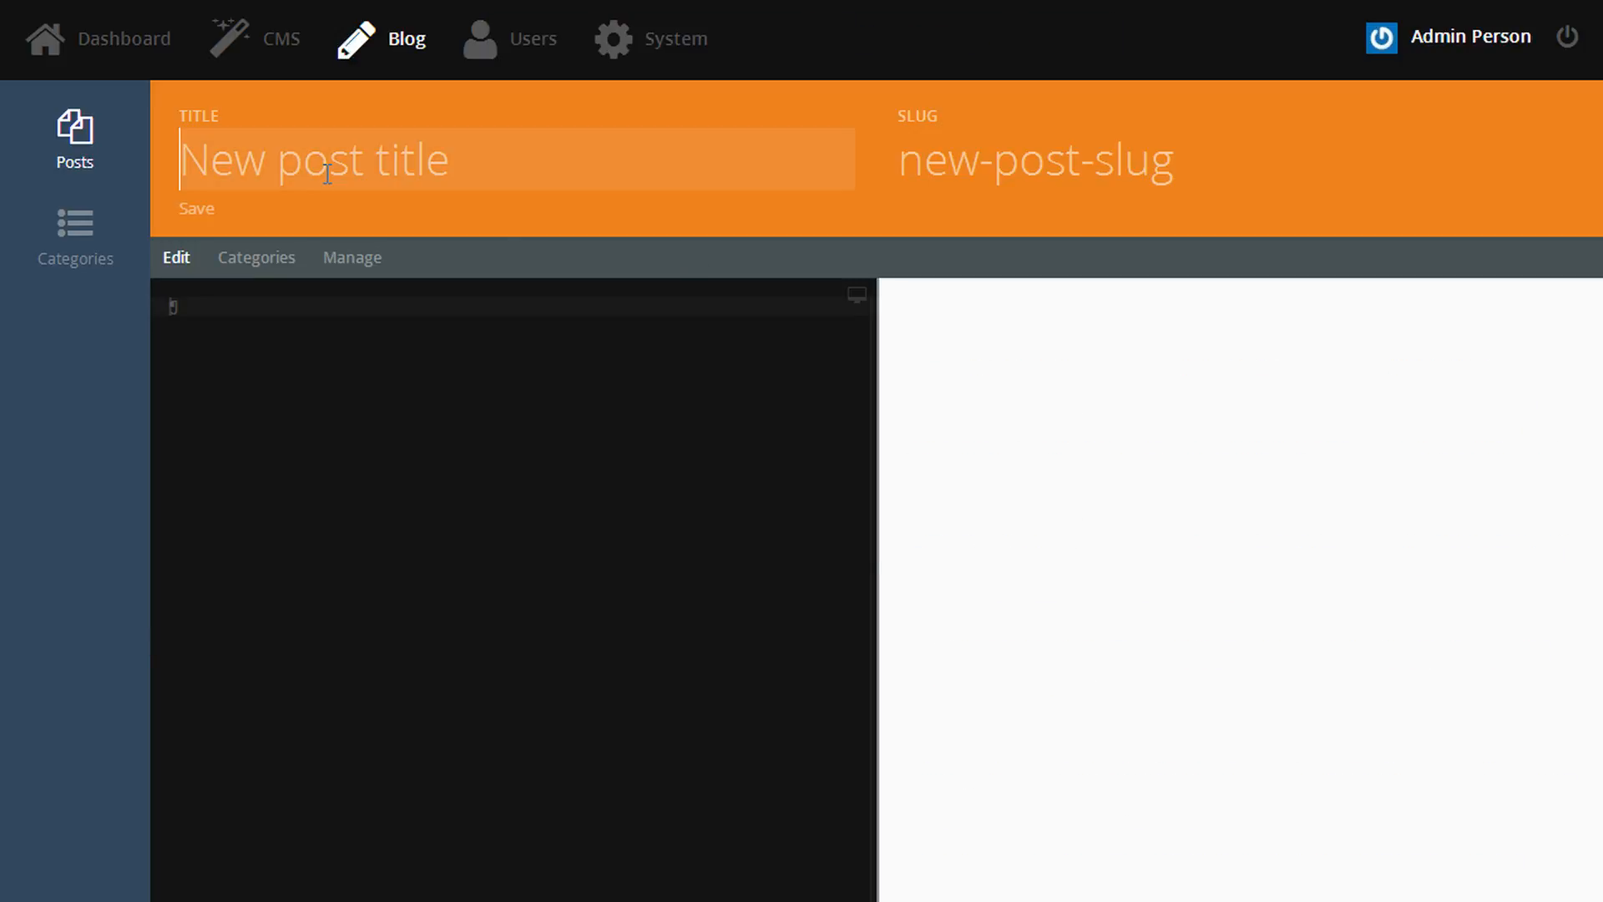
type("Let's build a perfect marketplace!")
left_click(462, 608)
type("Dear friends! While we run the Beta phase we get fantastic feedback and support from the community. We have had an overwhelming response of plugins and noticed some of the quality is lacking. The mission of OctoberCMS is to provide the community with high quality software. We believe that it is better to have fewer, but high-quality plugins. To address this issue we're introducing the [Quality Guidelines](http://octobercms.com/terms/quality-guidelines) for the Marketplace products.  The Guidelines is a set of rules that authors should follow and which we will use when we handle the plugin approval requests. Basing on the guidelines we will be making decisions whether a plugin should be approved or rejected. In many cases rejected plugins could be fixed and submitted again. In case of rejection we will provide the reason and, if applicable, suggestions how to fix the issues. The Guidelines describe requirements for the plugin description, documentation, icons, screenshos and functionality. Note that rejected plugins, or plugins not listed on the Marketplace can still be installed manually.  We hope that this step will help authors to develop better plugins and will make the end users happier, which will result in the satisfaction of the both sides.")
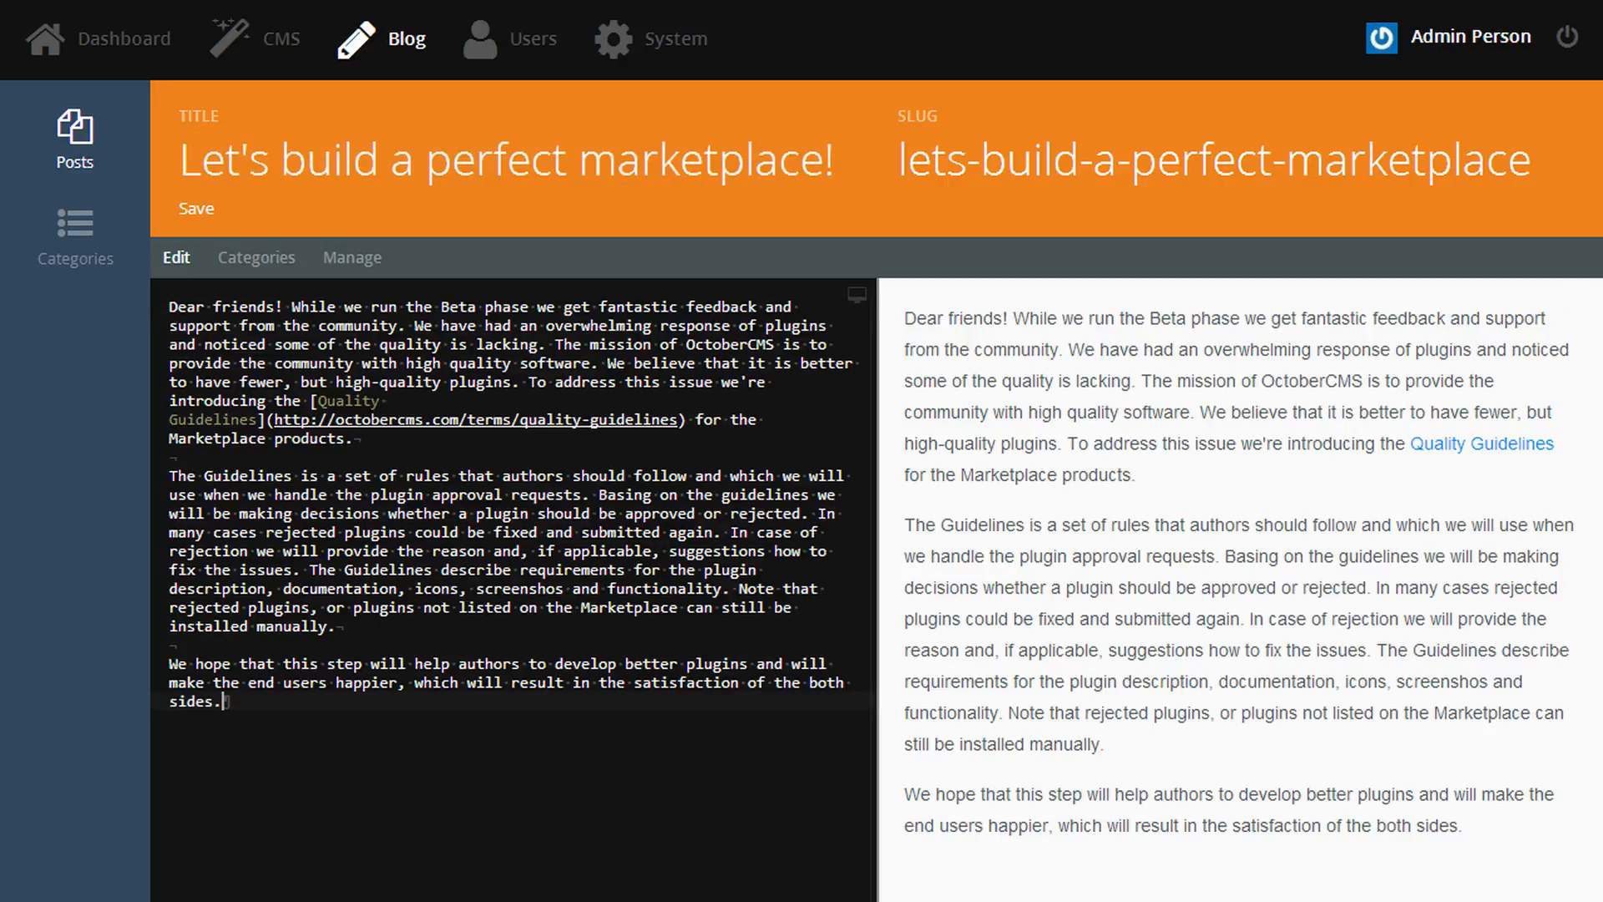
- Put it under Uncategorized, publish it dated May 31, 2014, add the excerpt, and save
left_click(280, 266)
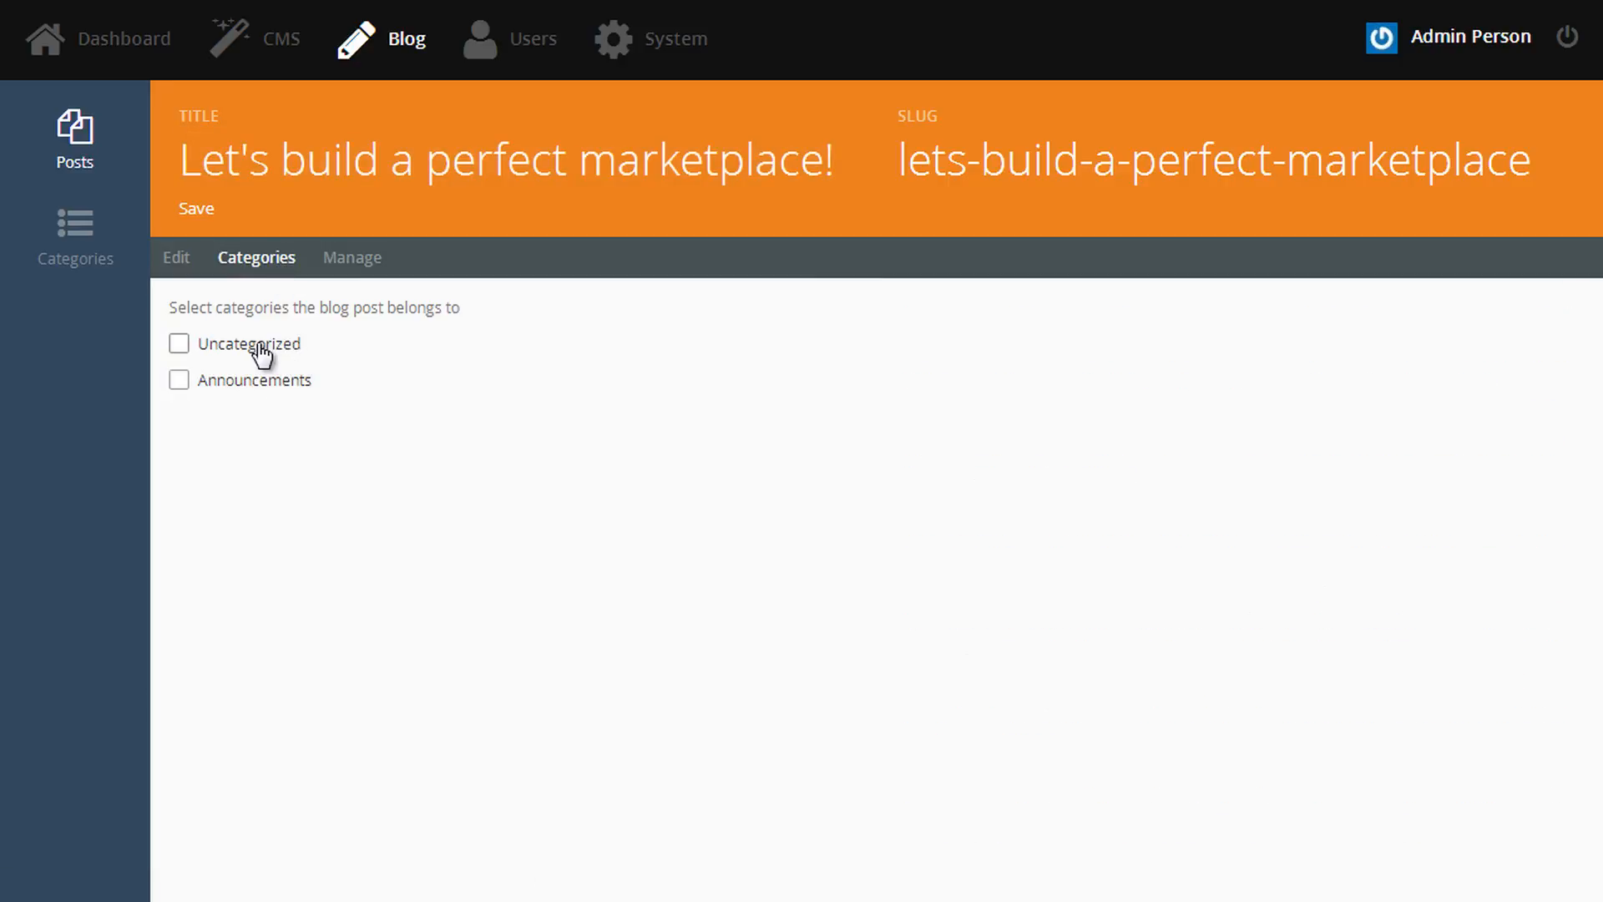
left_click(259, 346)
left_click(358, 261)
left_click(251, 332)
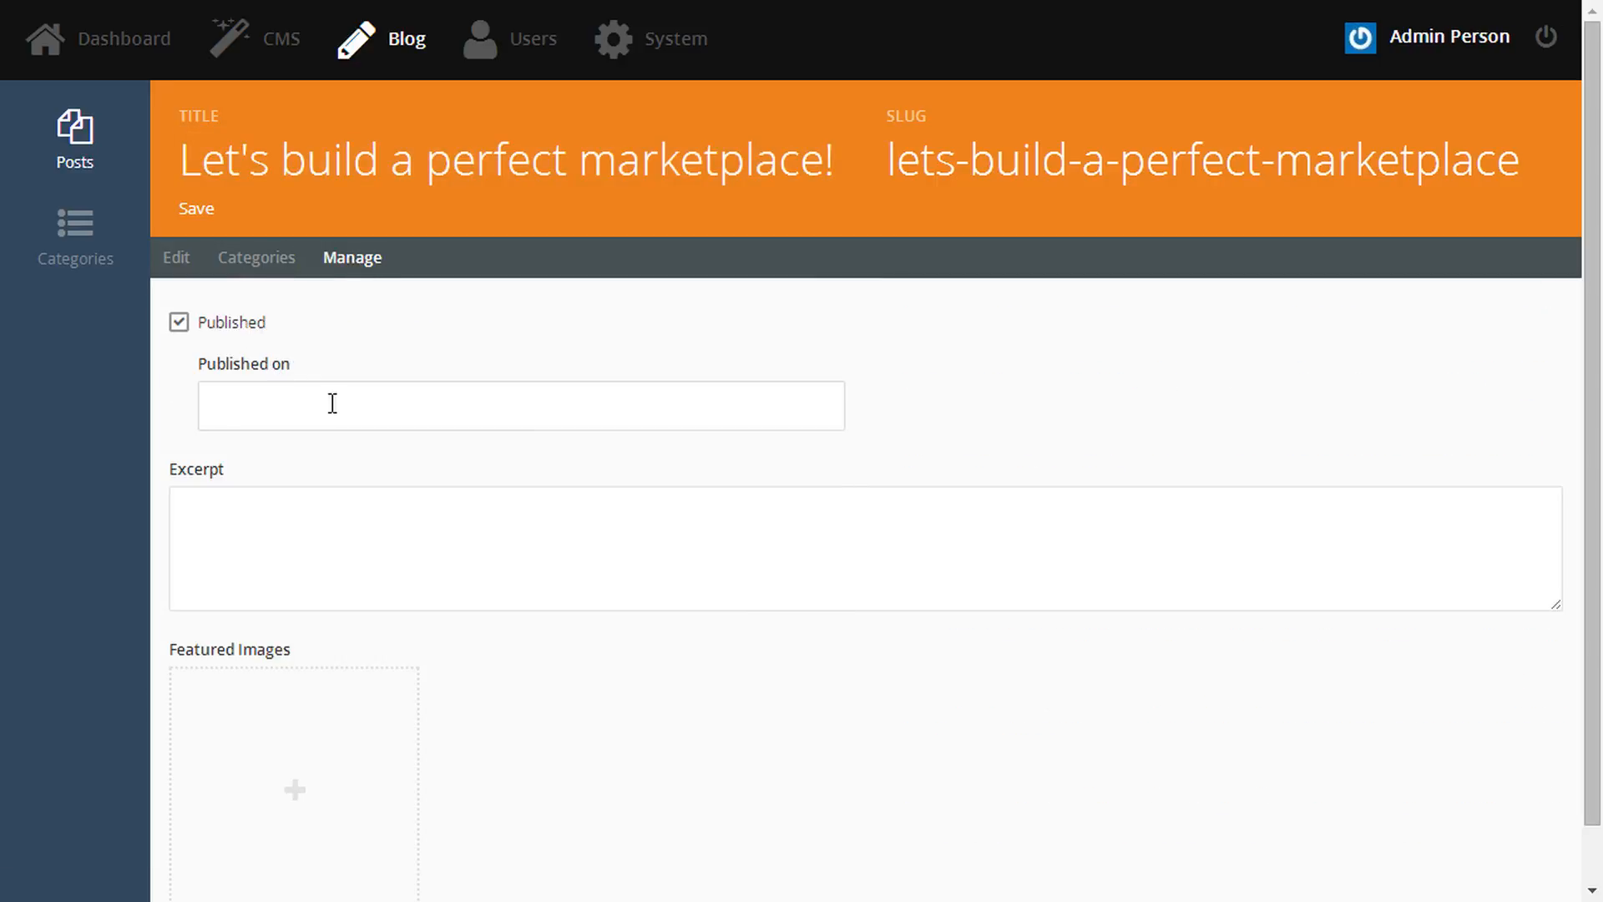
left_click(333, 404)
left_click(820, 666)
left_click(393, 515)
type("We're introducing Quality Guidelines for Marketplace products.")
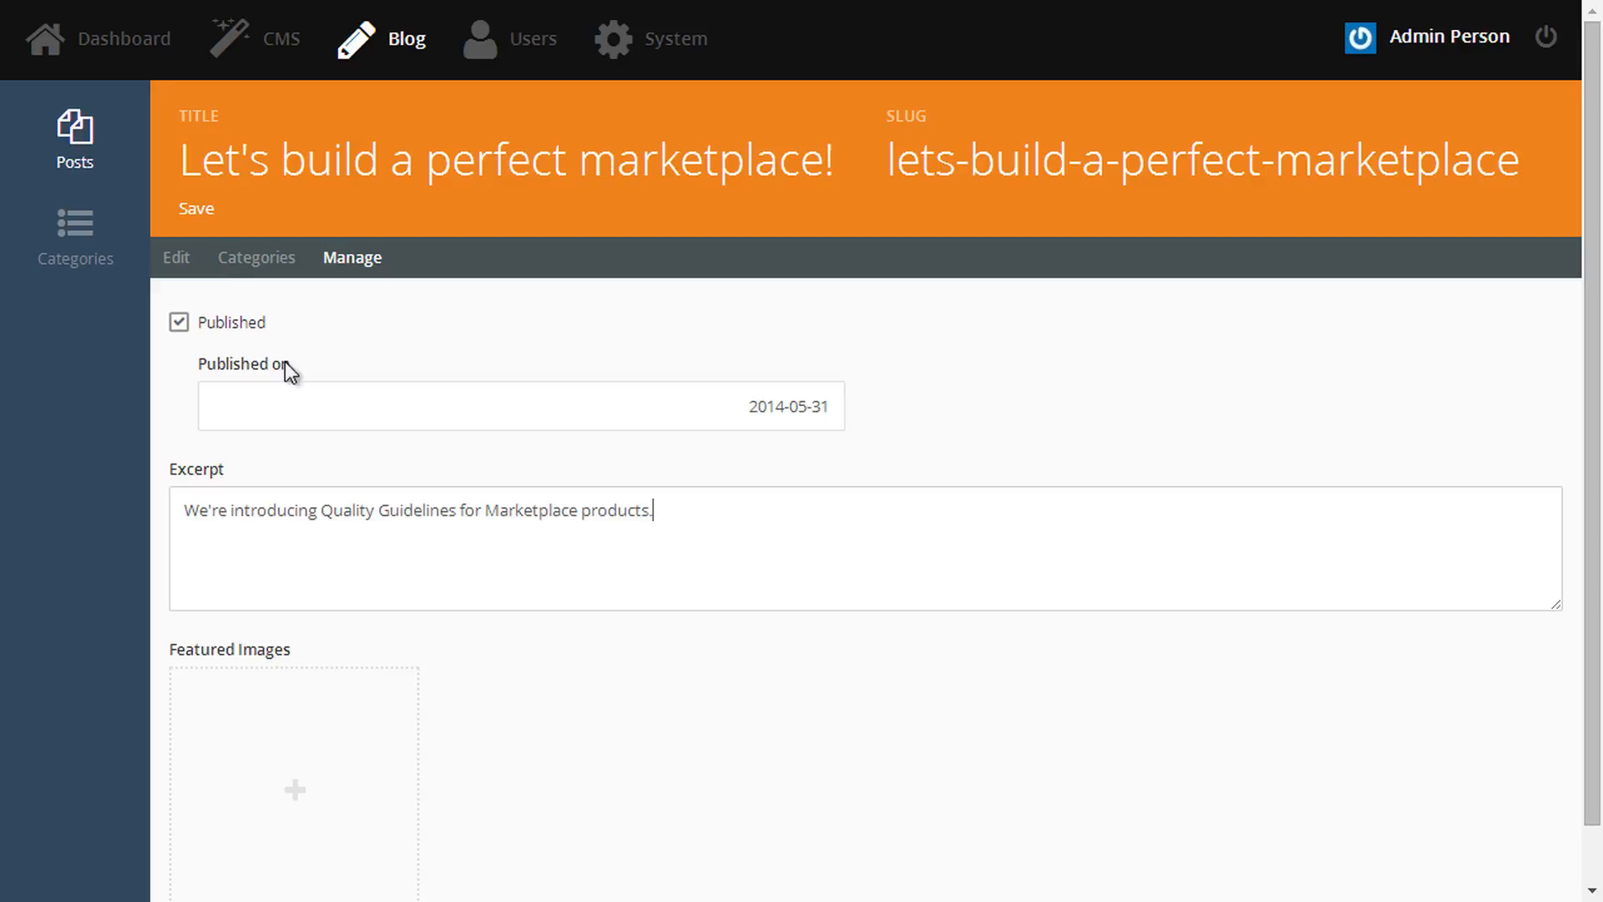
left_click(188, 216)
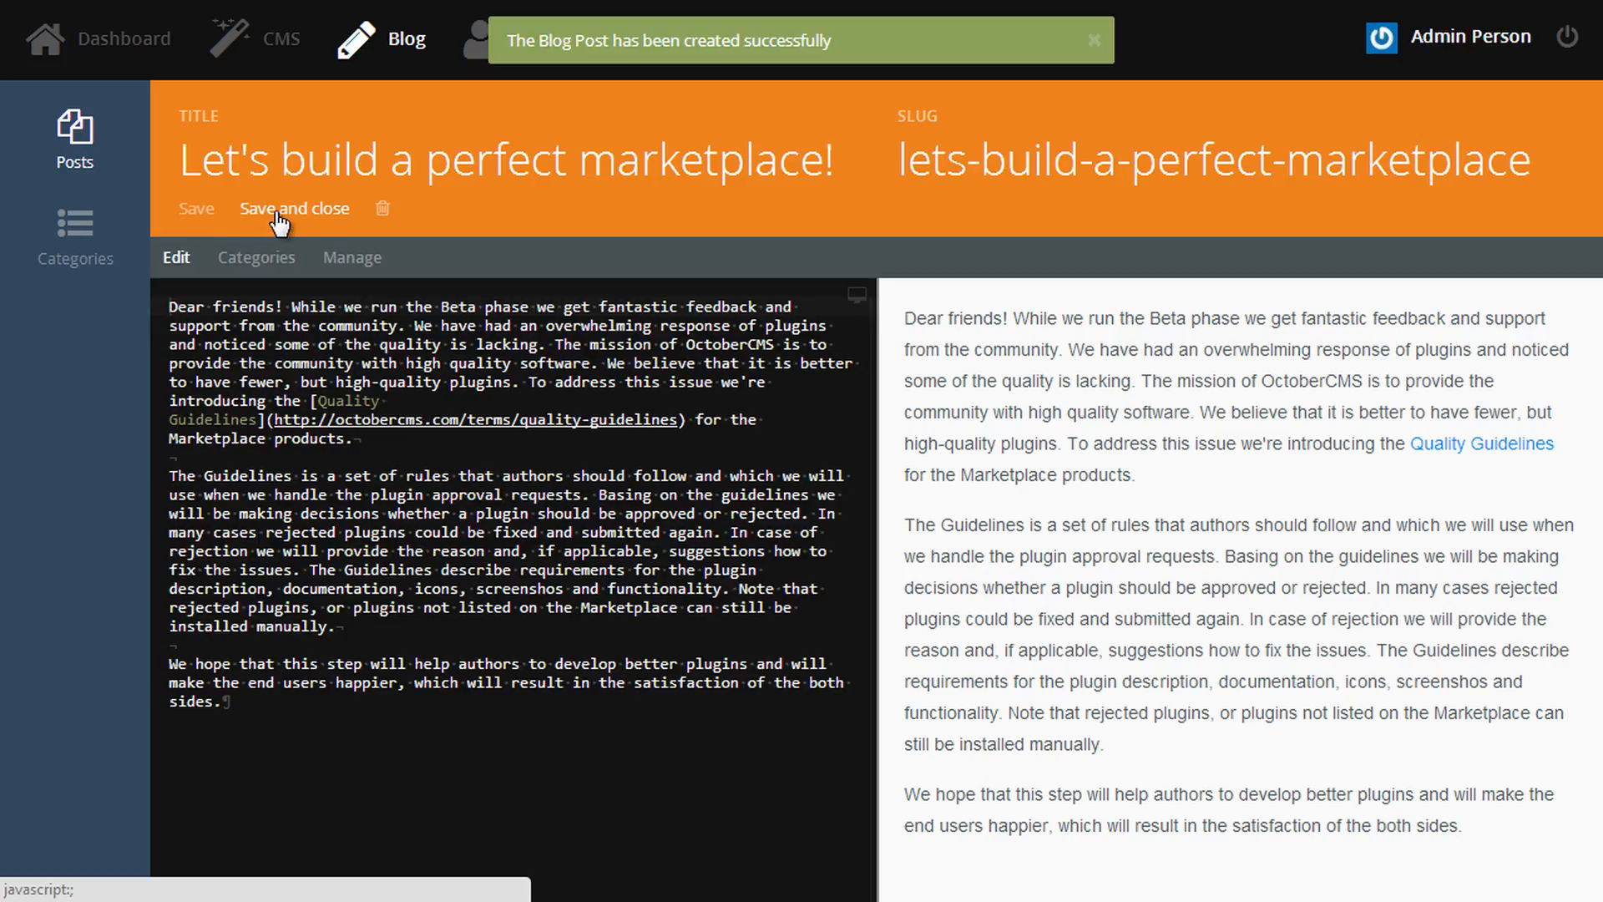
left_click(274, 210)
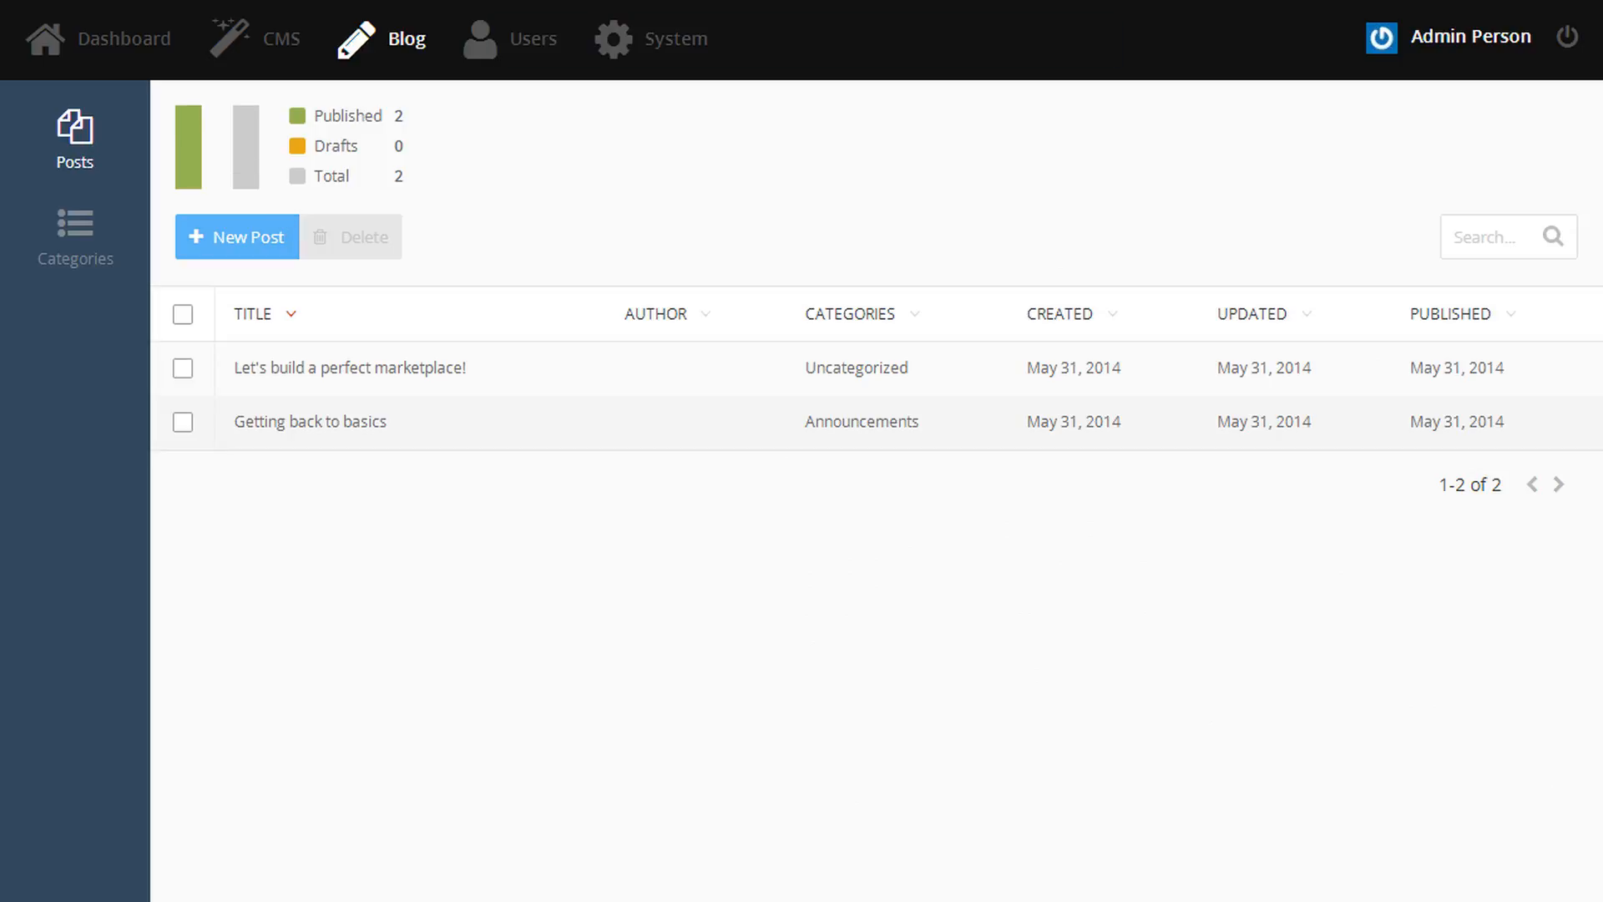
left_click(267, 48)
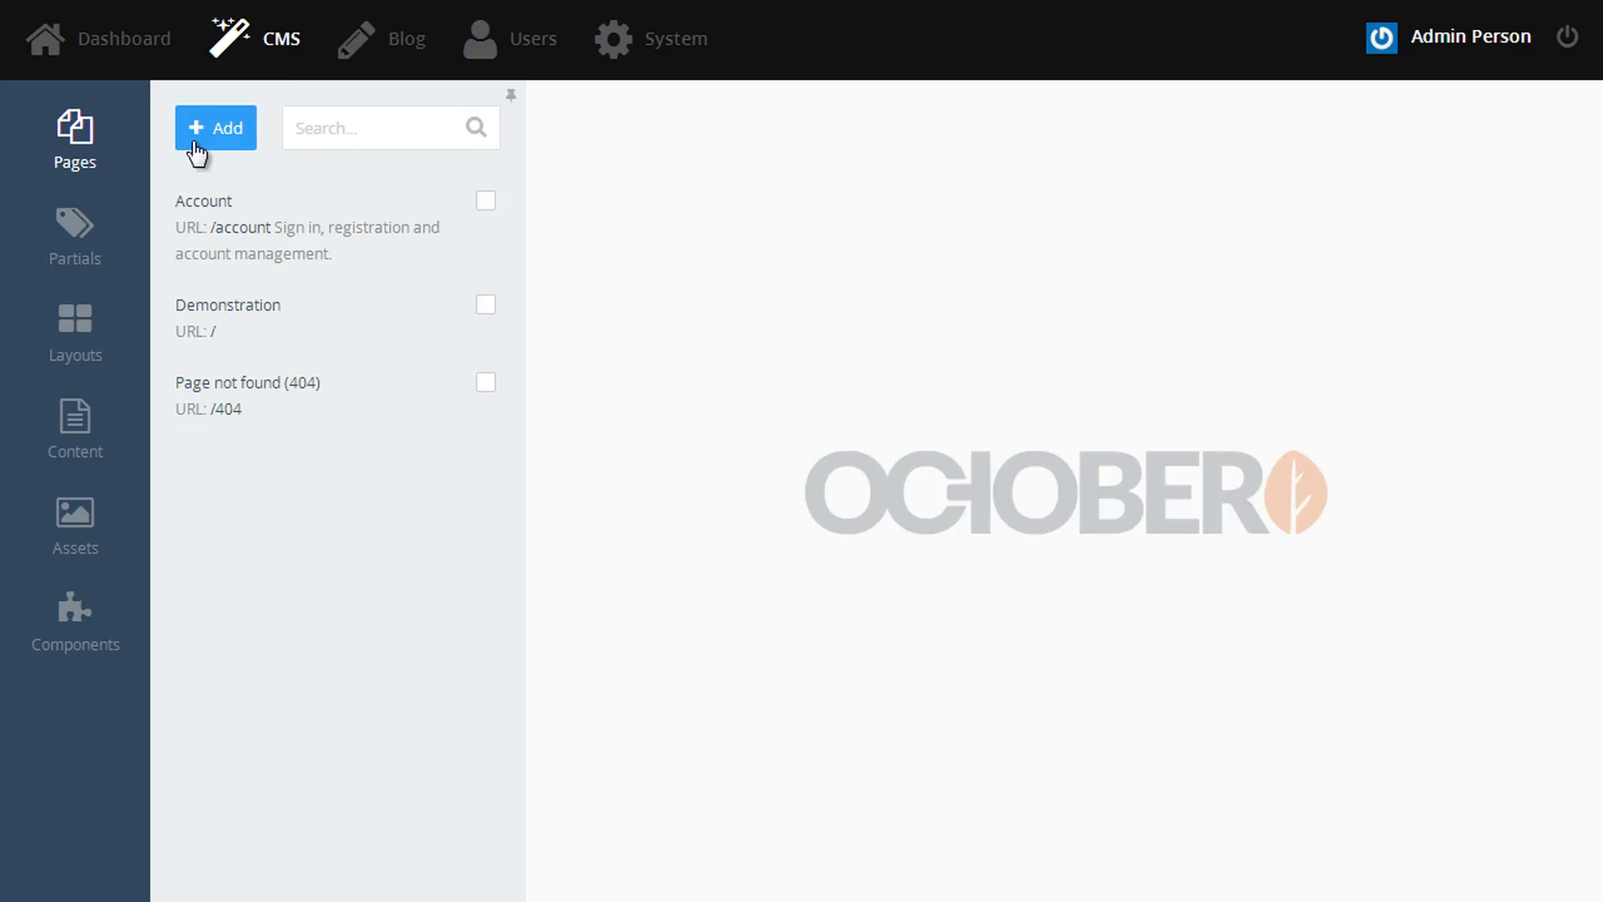
- Create a page titled 'Blog' with description 'The main blog page, with all posts.' and the default layout
left_click(195, 144)
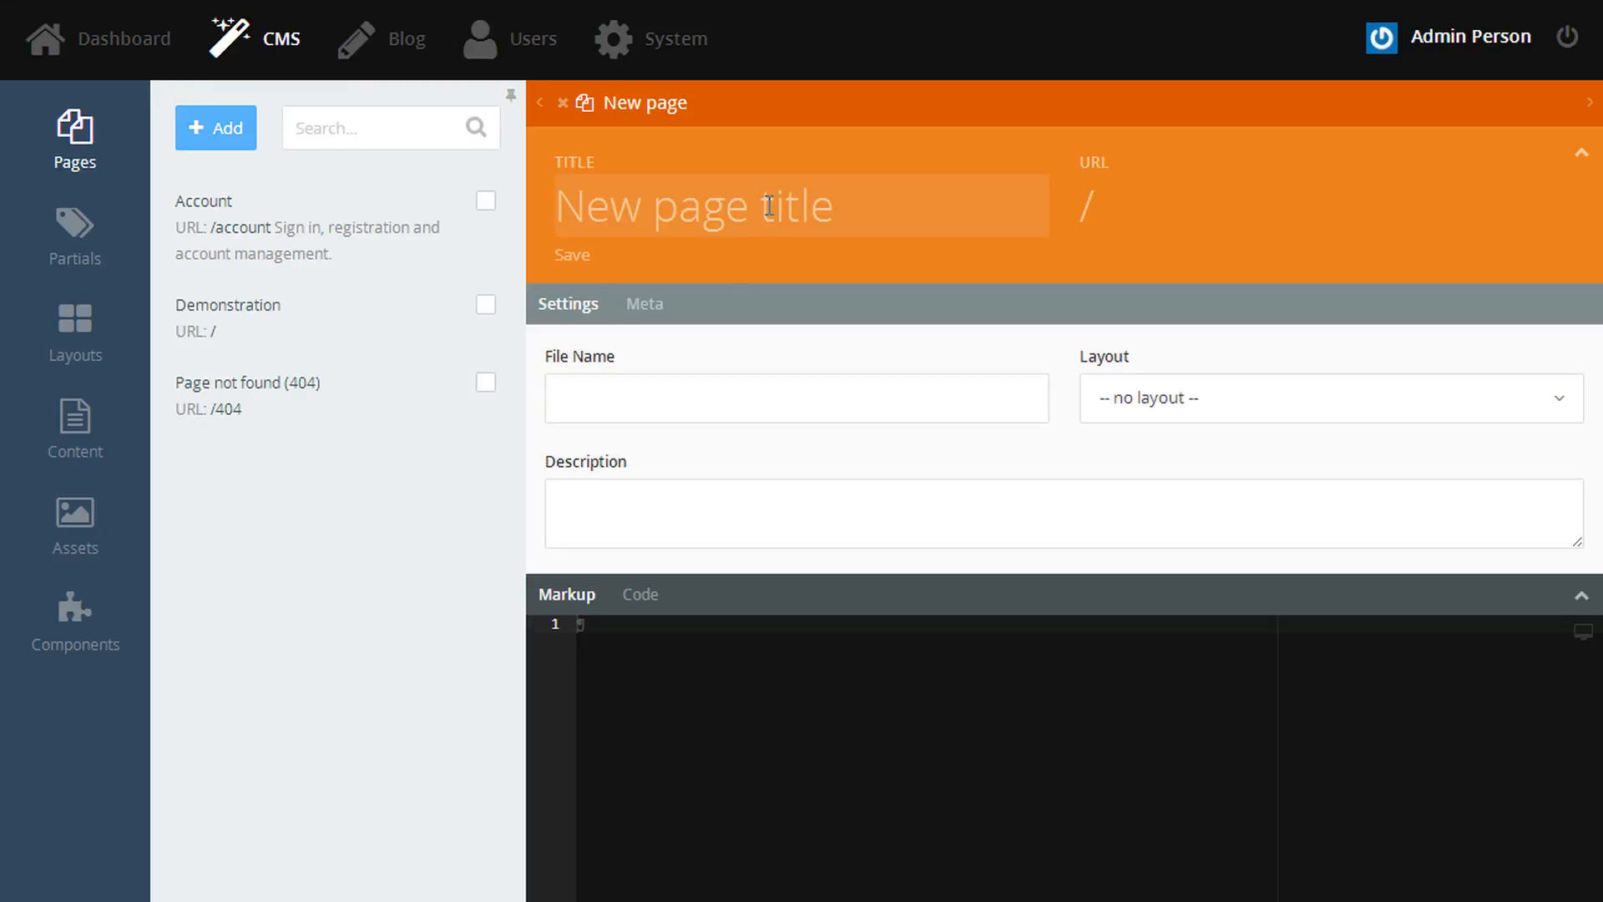
type("Blog")
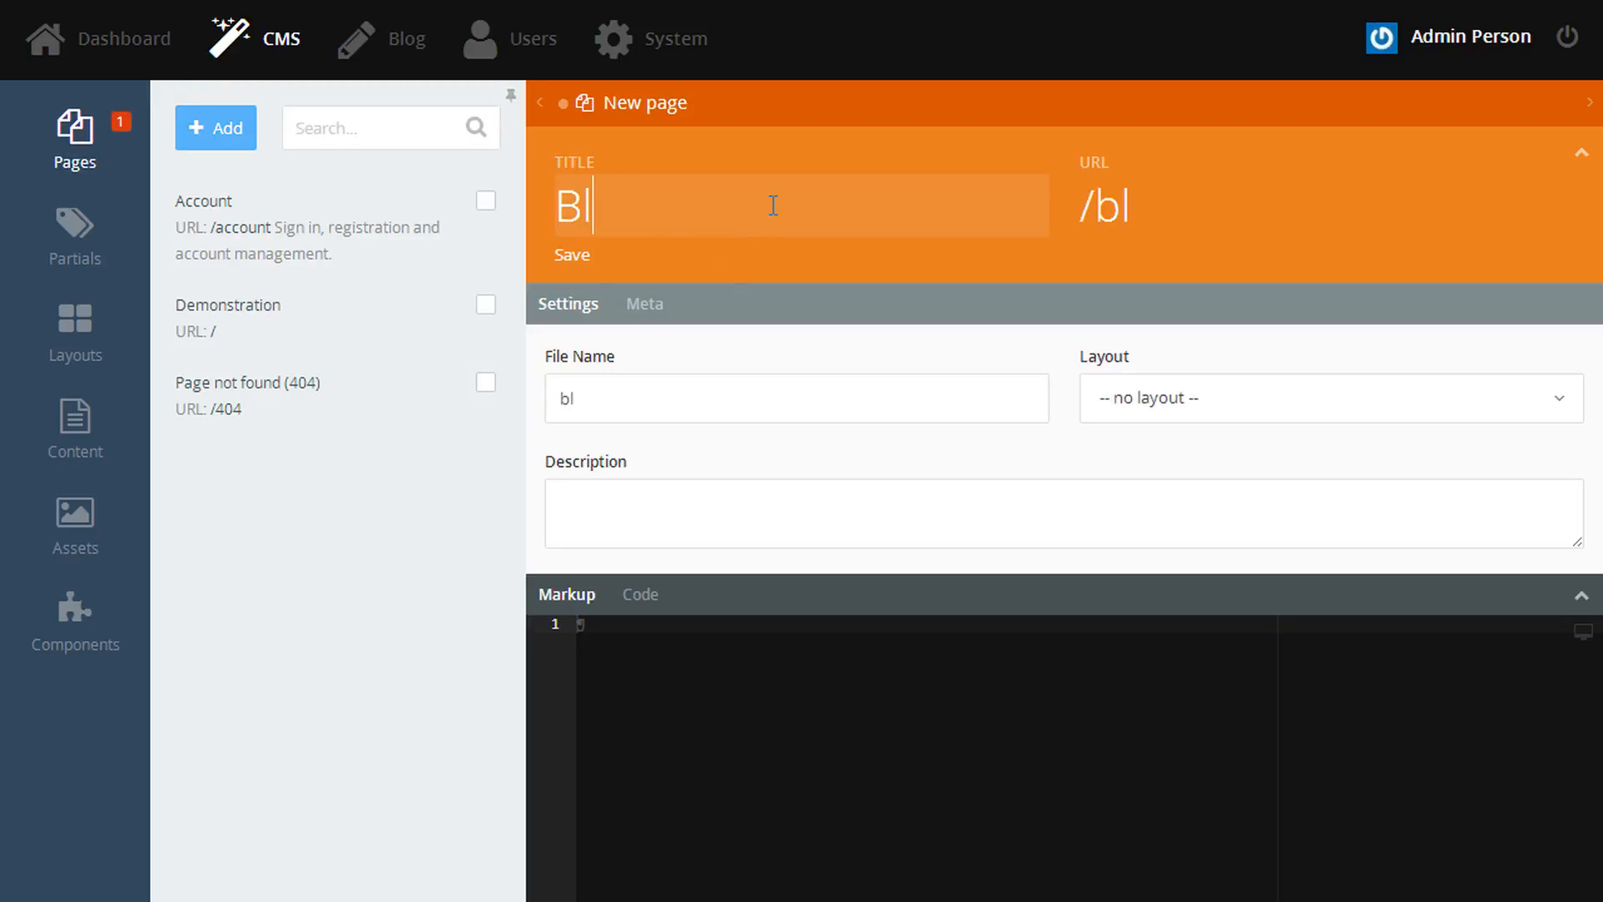
left_click(680, 514)
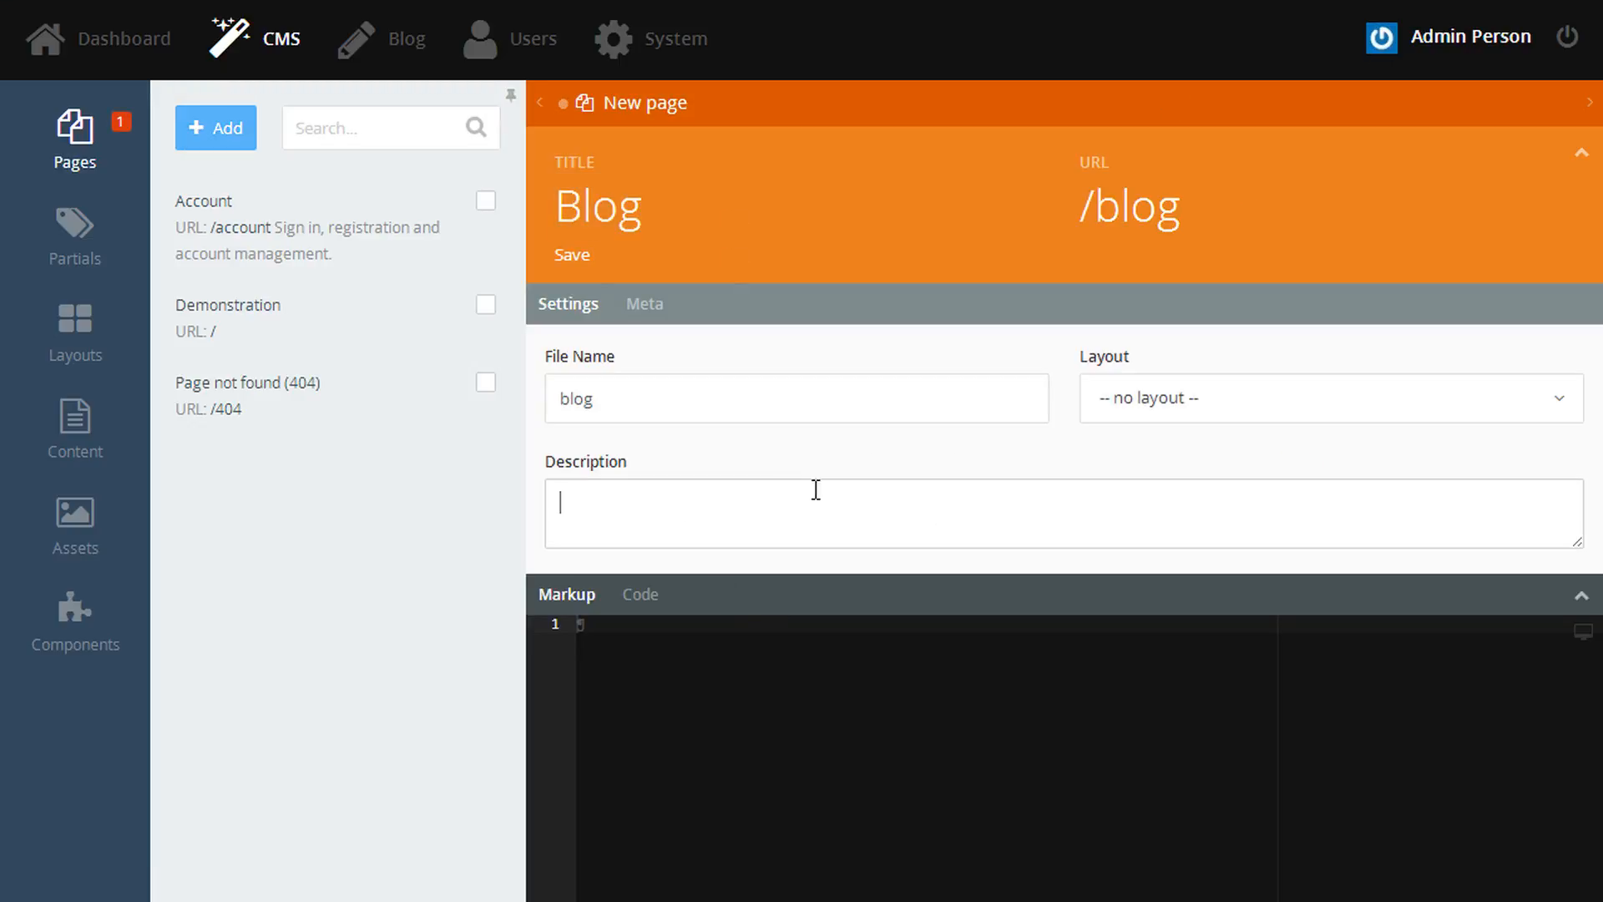
type("The main blog page, with all posts.")
left_click(1161, 400)
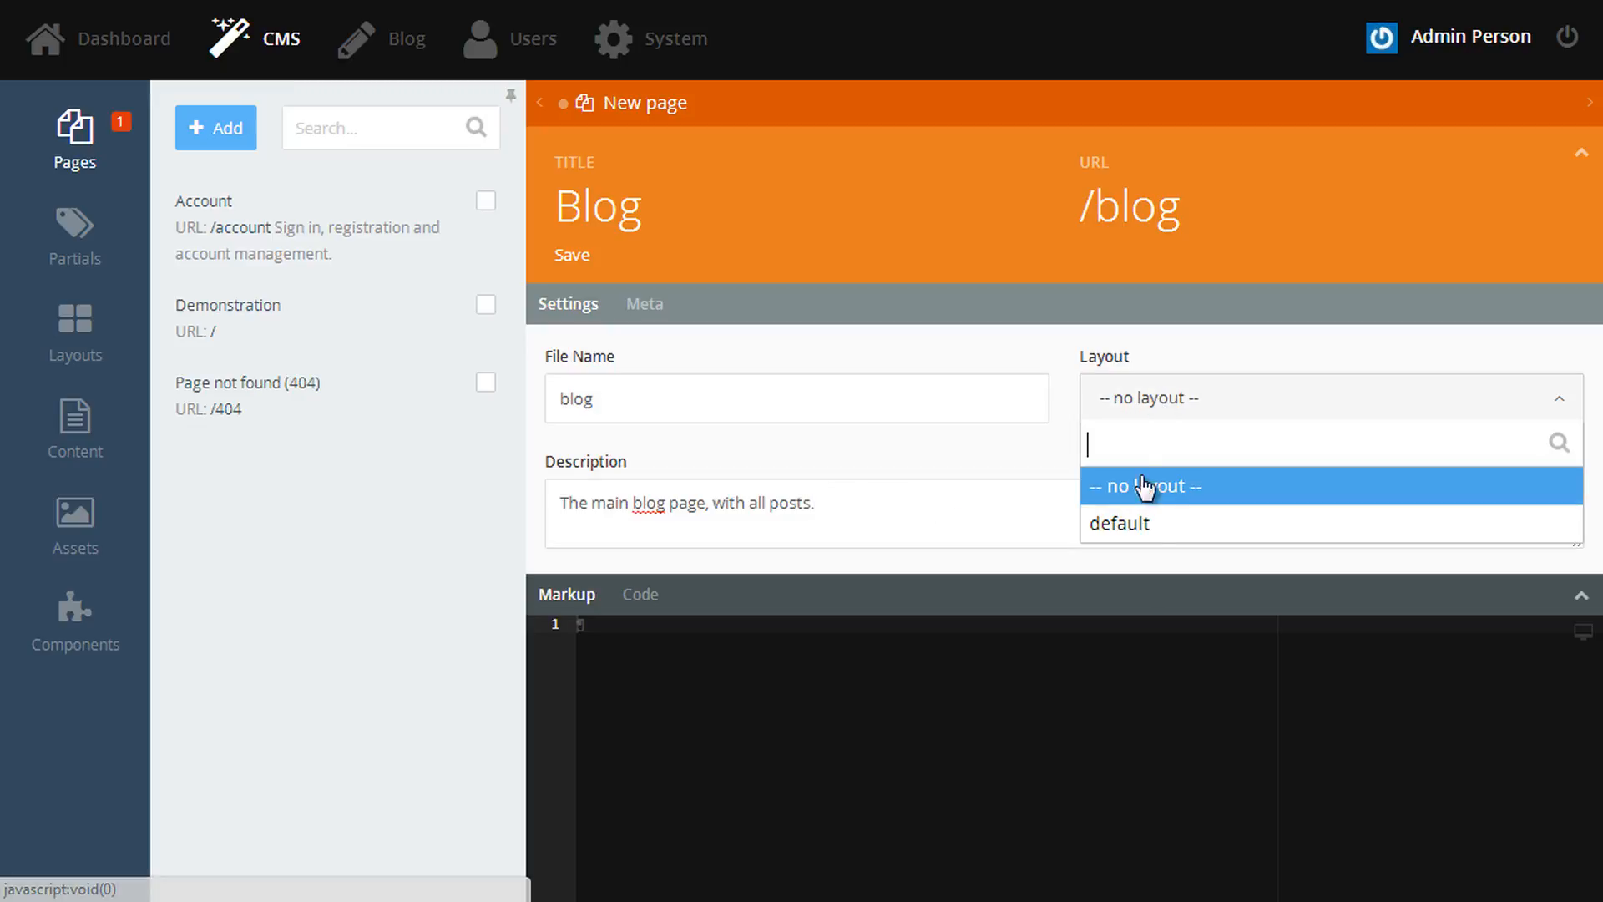
left_click(1146, 528)
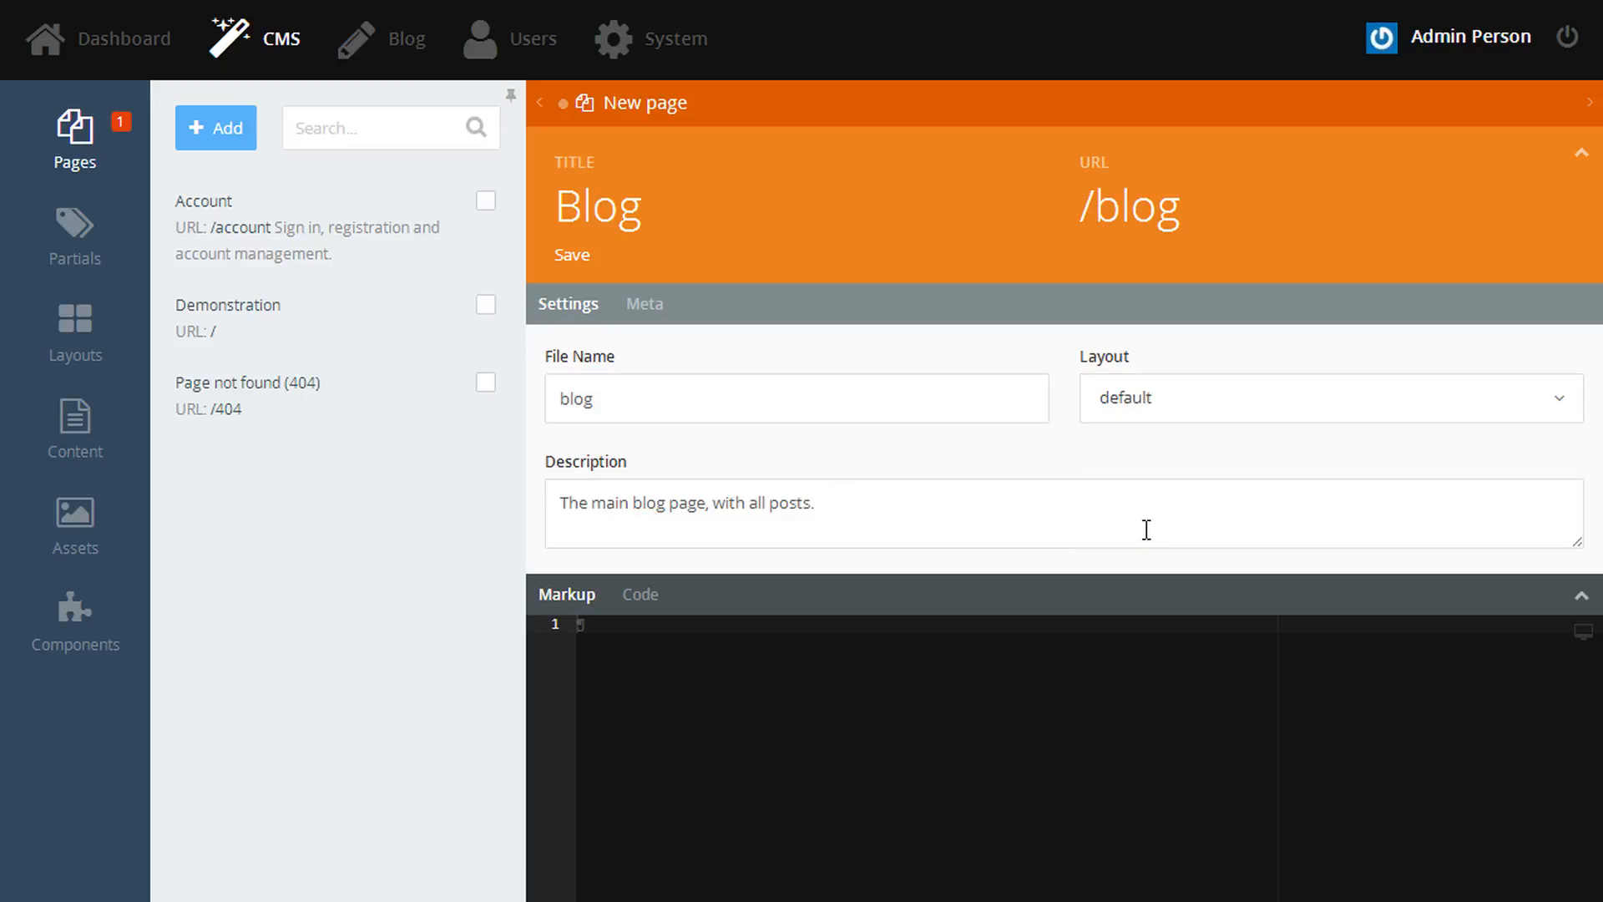
- Add the Blog Post List component to the Blog page, save it and preview it
left_click(1582, 598)
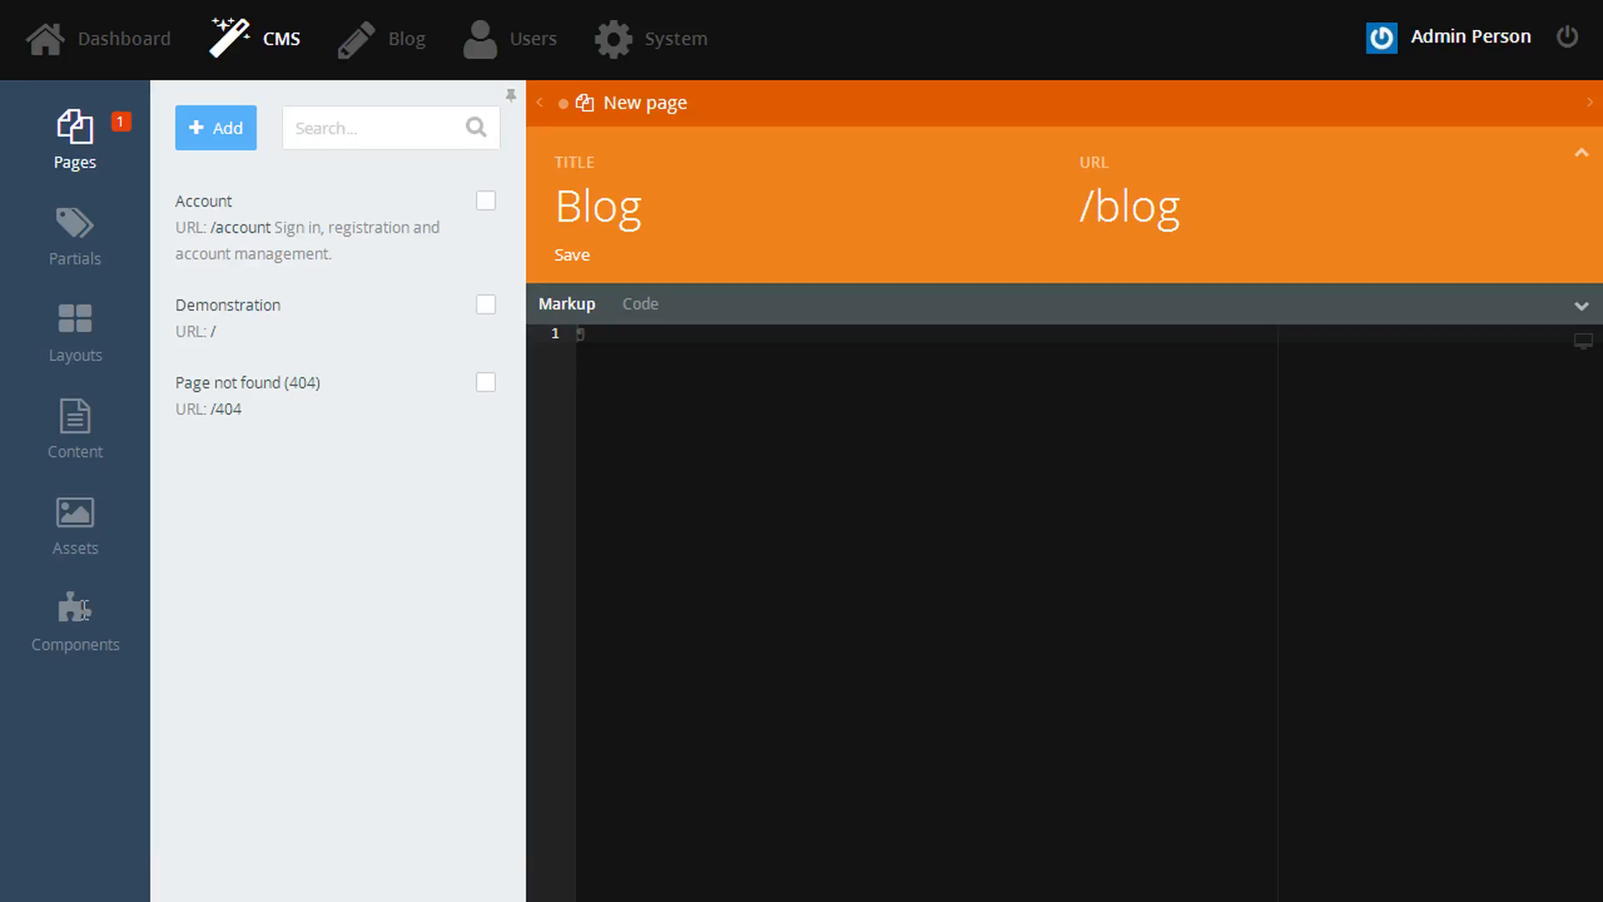
left_click(67, 630)
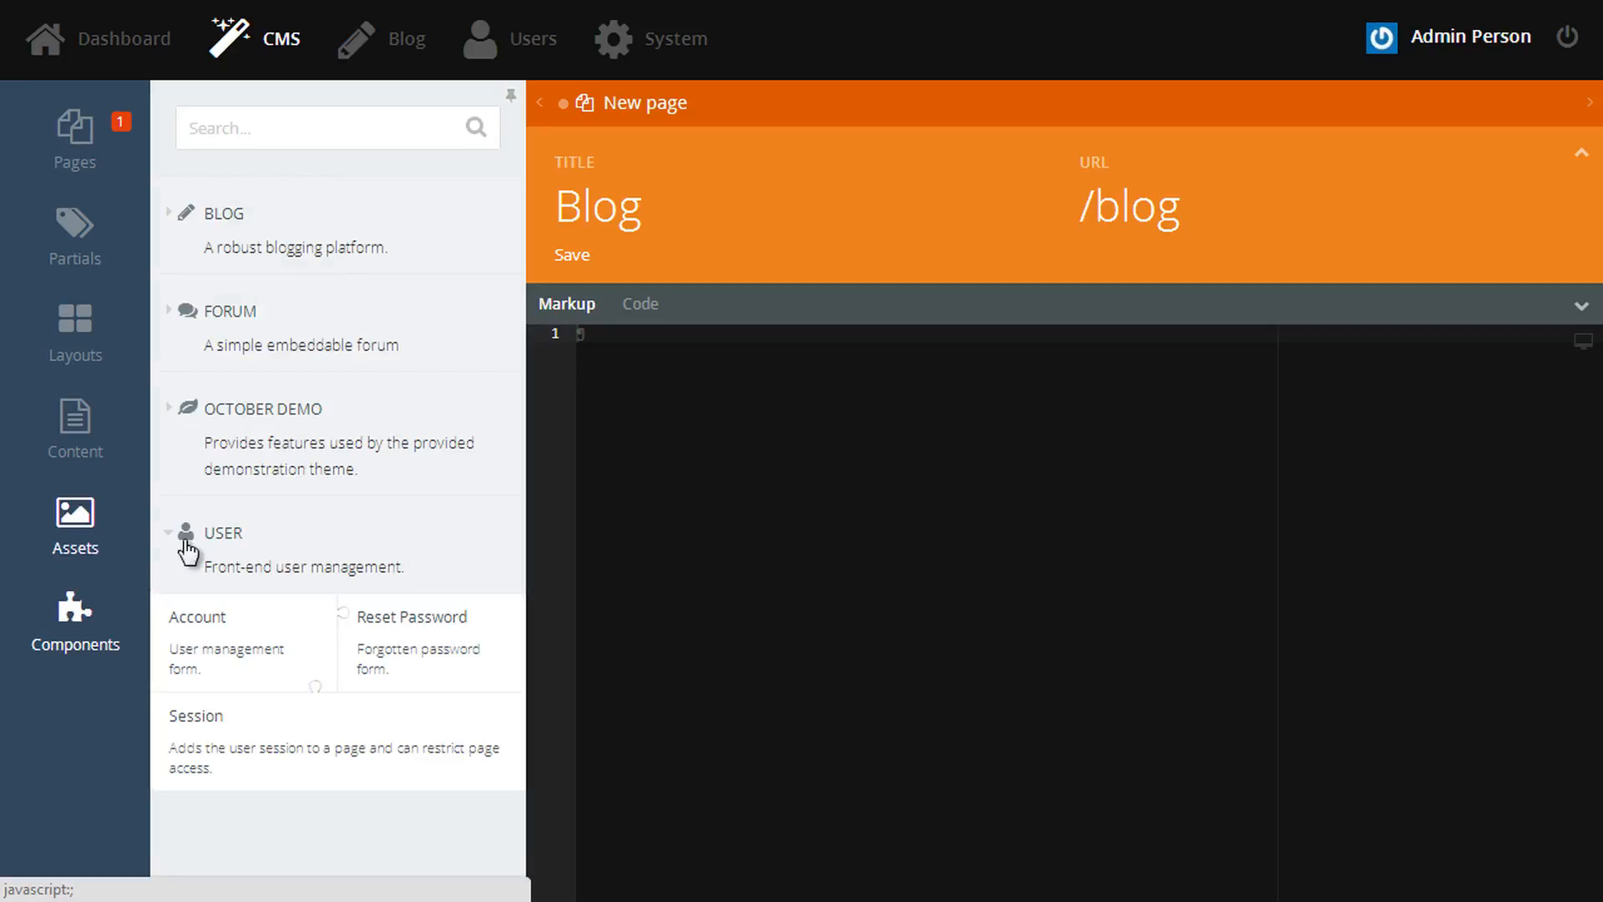
left_click(292, 564)
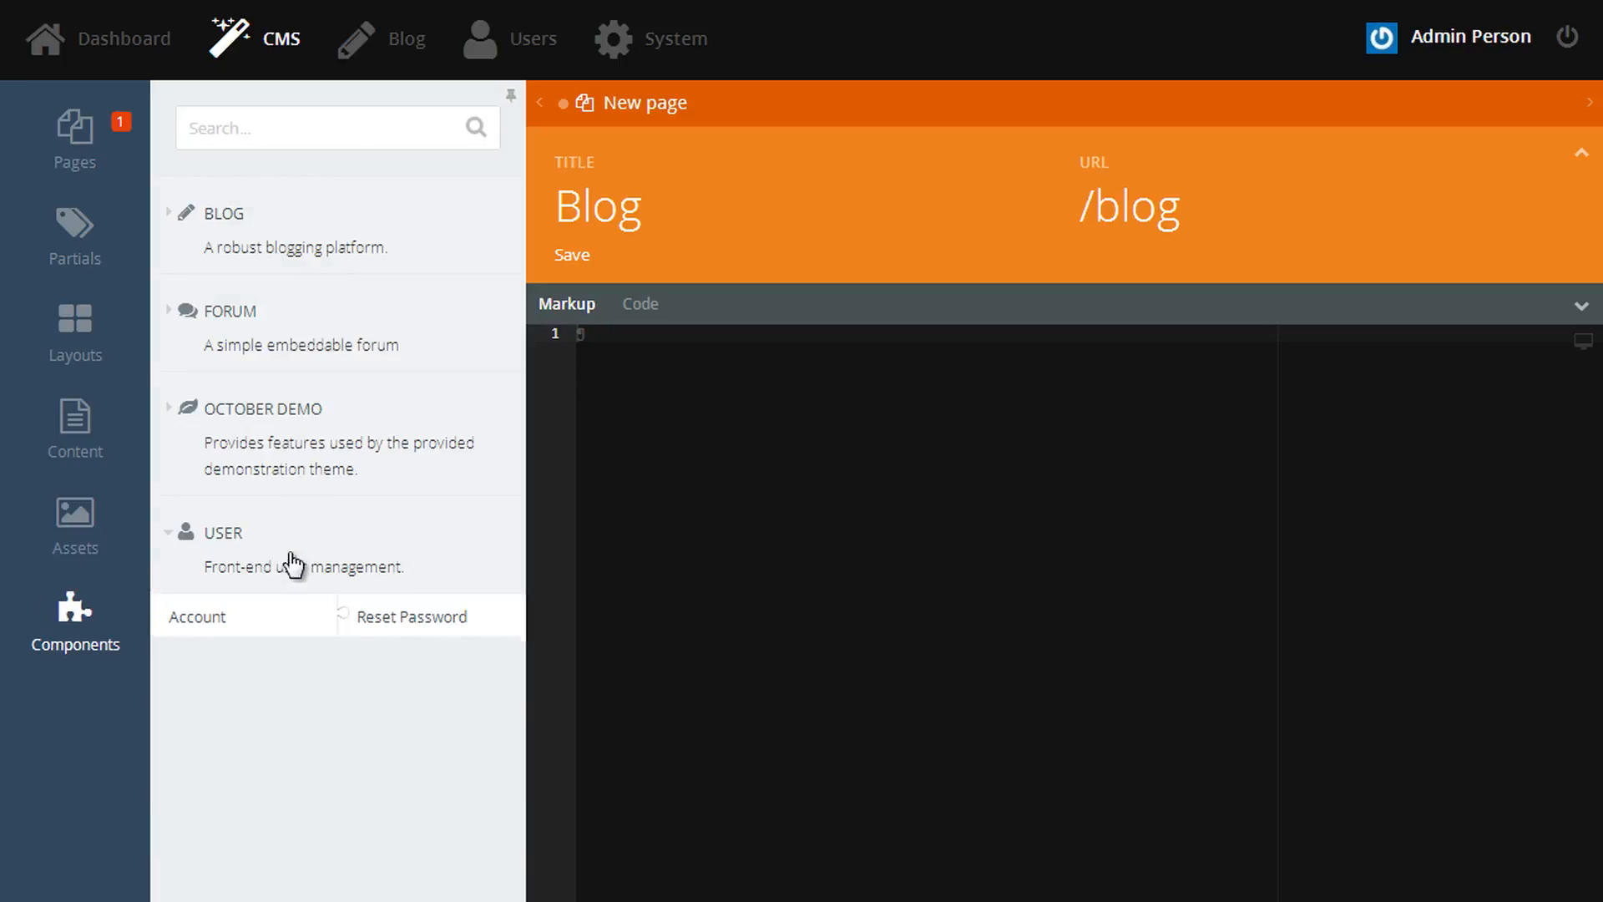
left_click(290, 258)
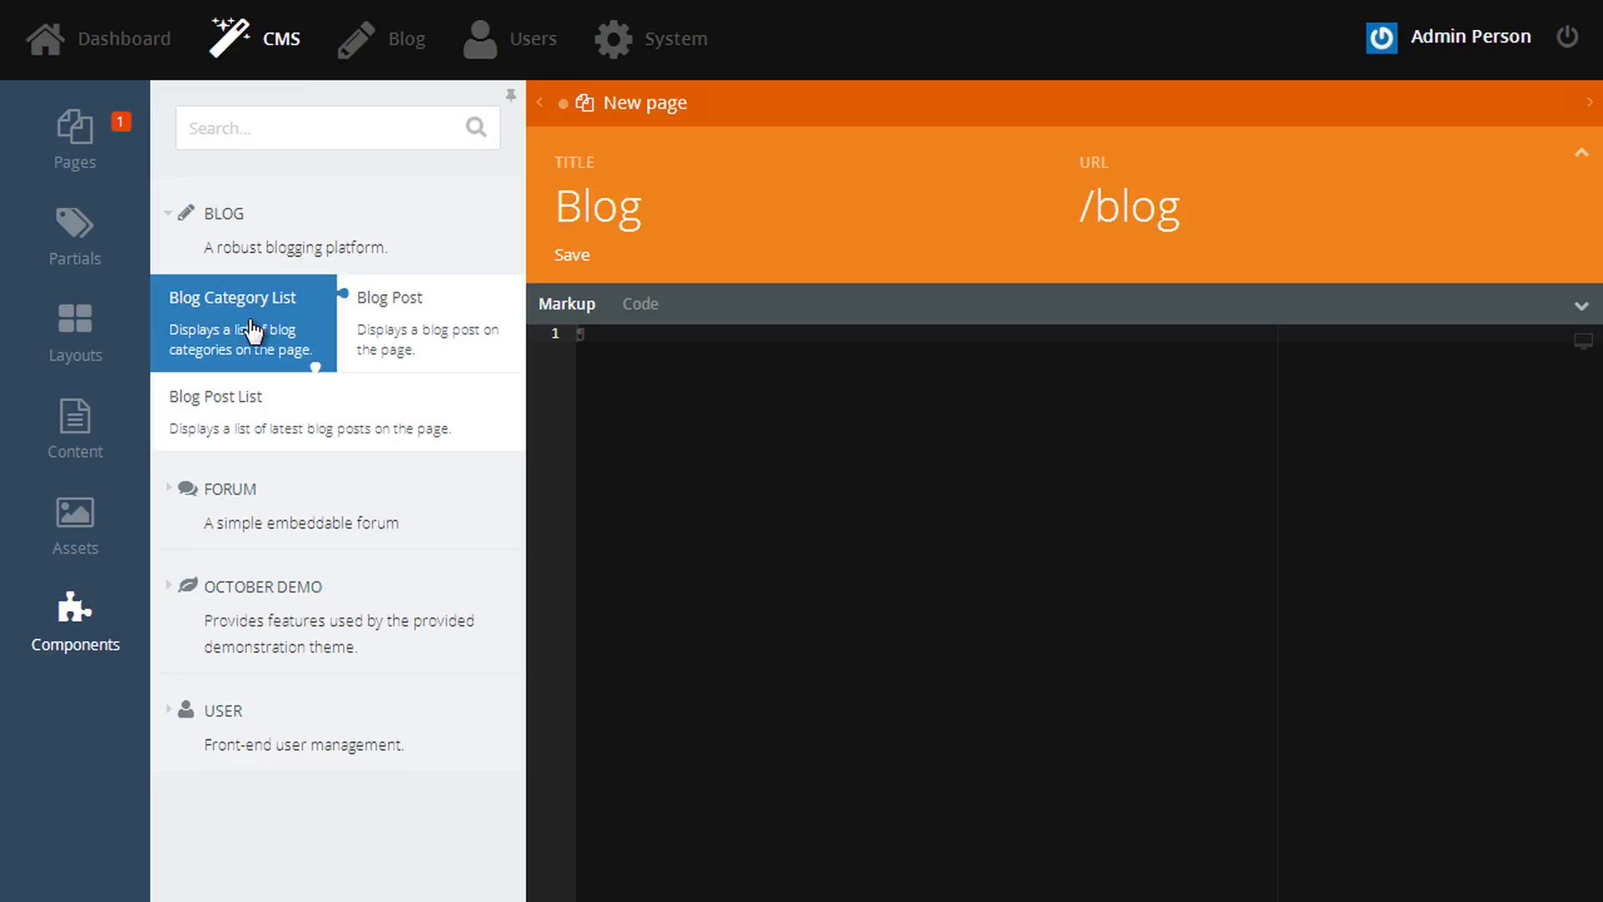
left_click_drag(255, 424, 826, 430)
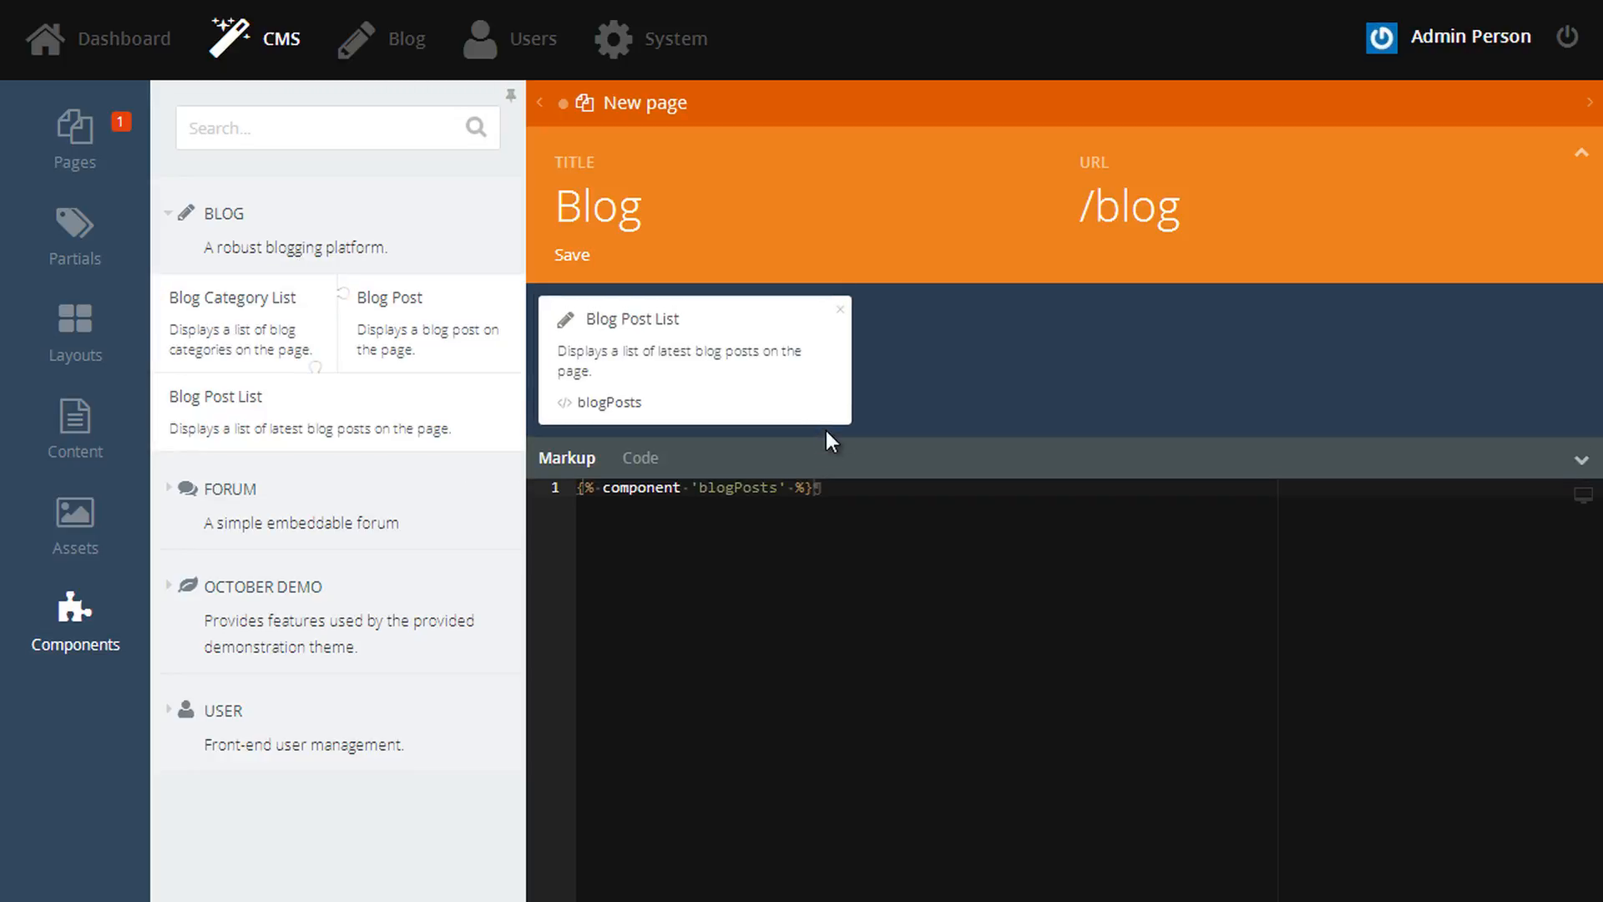
key("ctrl+s")
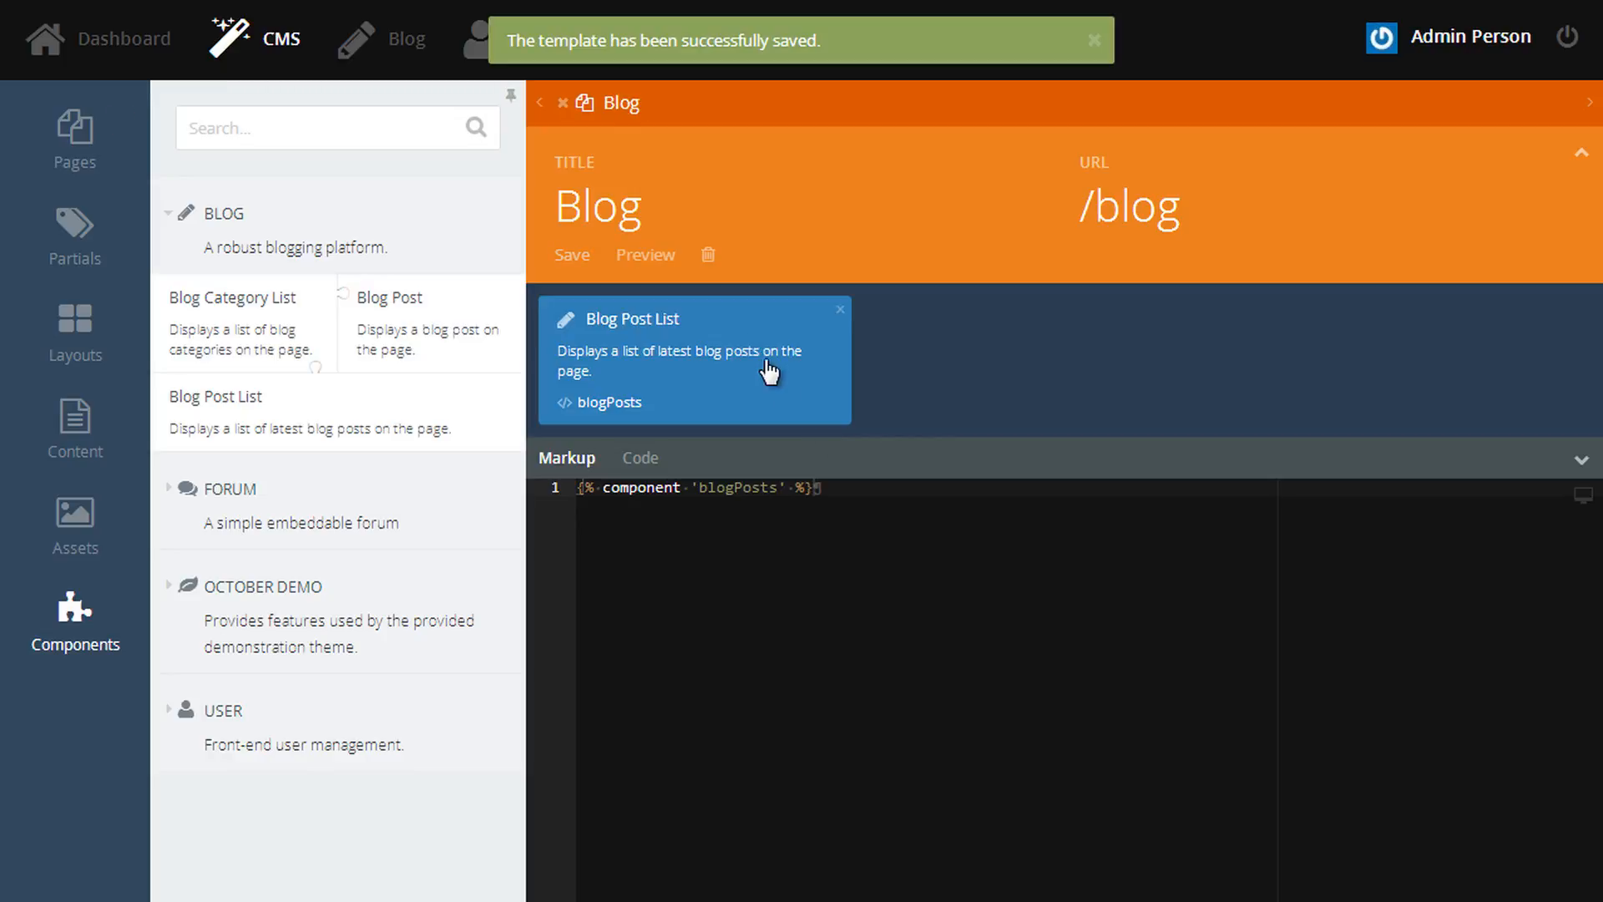
left_click(659, 259)
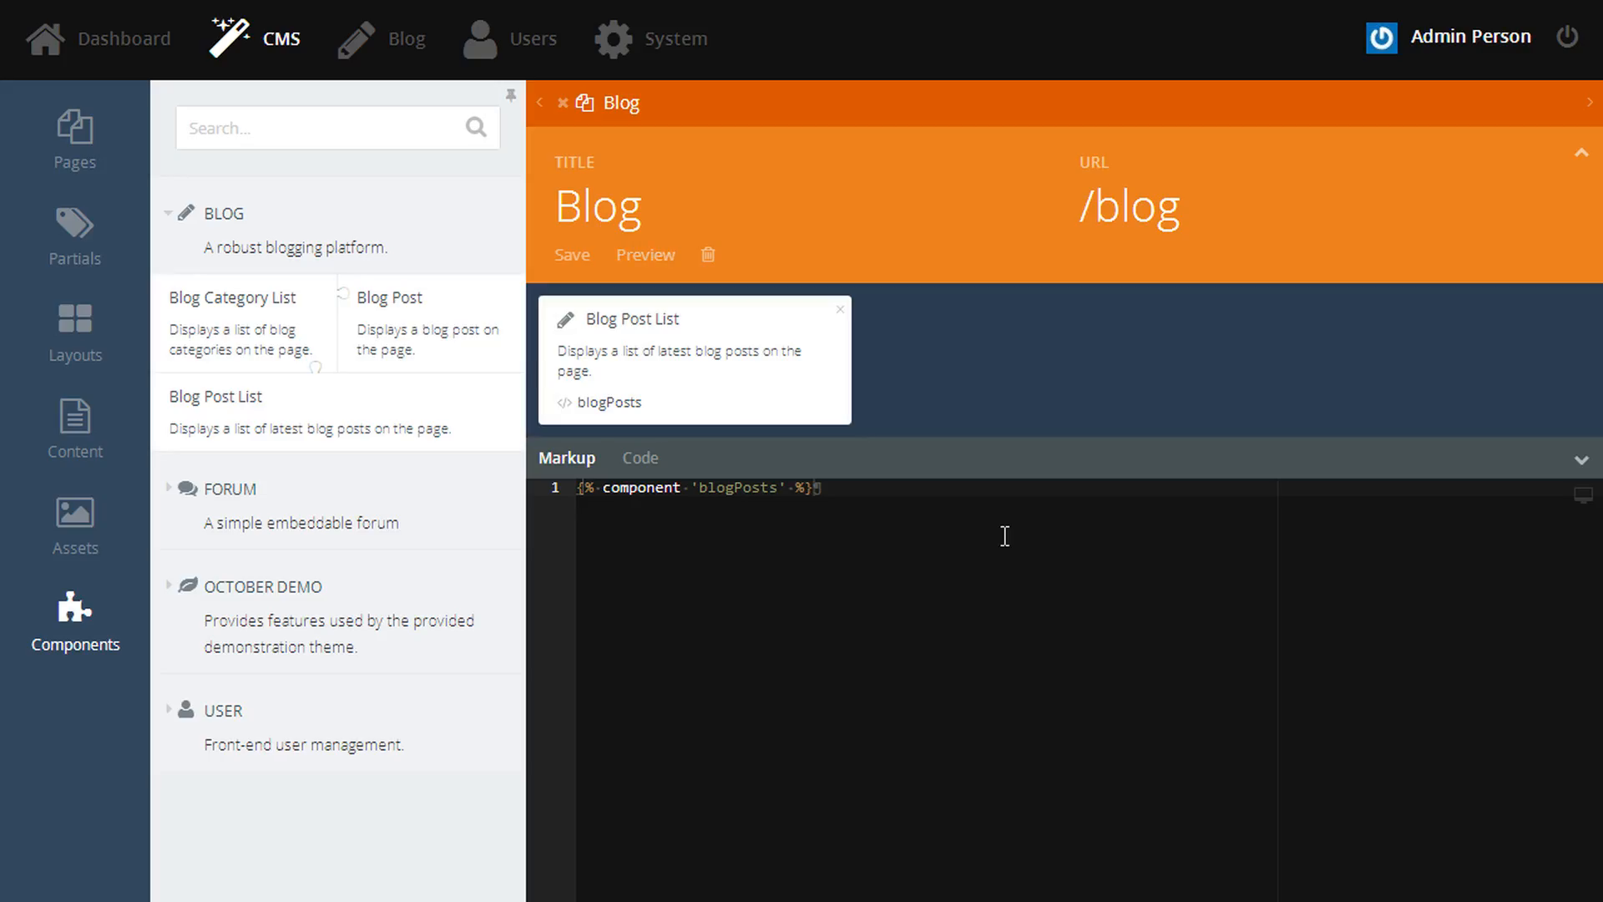
- Wrap the blogPosts component tag inside a <div class="row"> element
key("Return")
key("Up")
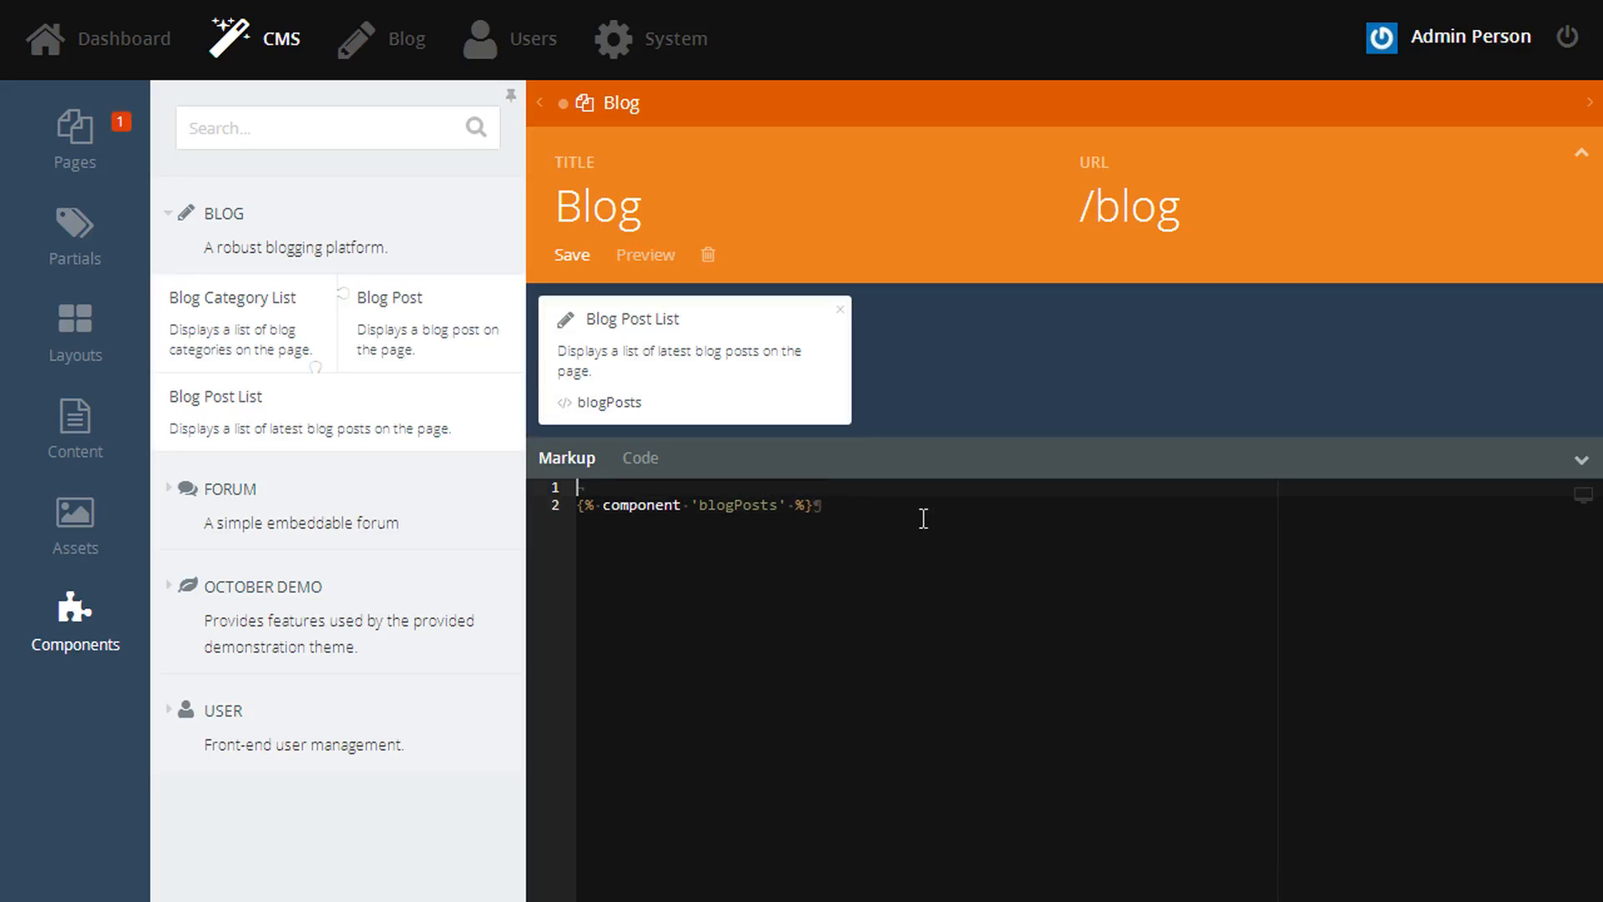
type("<div class=\"row\">")
key("Return")
key("shift+Home")
key("ctrl+x")
key("Up")
key("Up")
key("End")
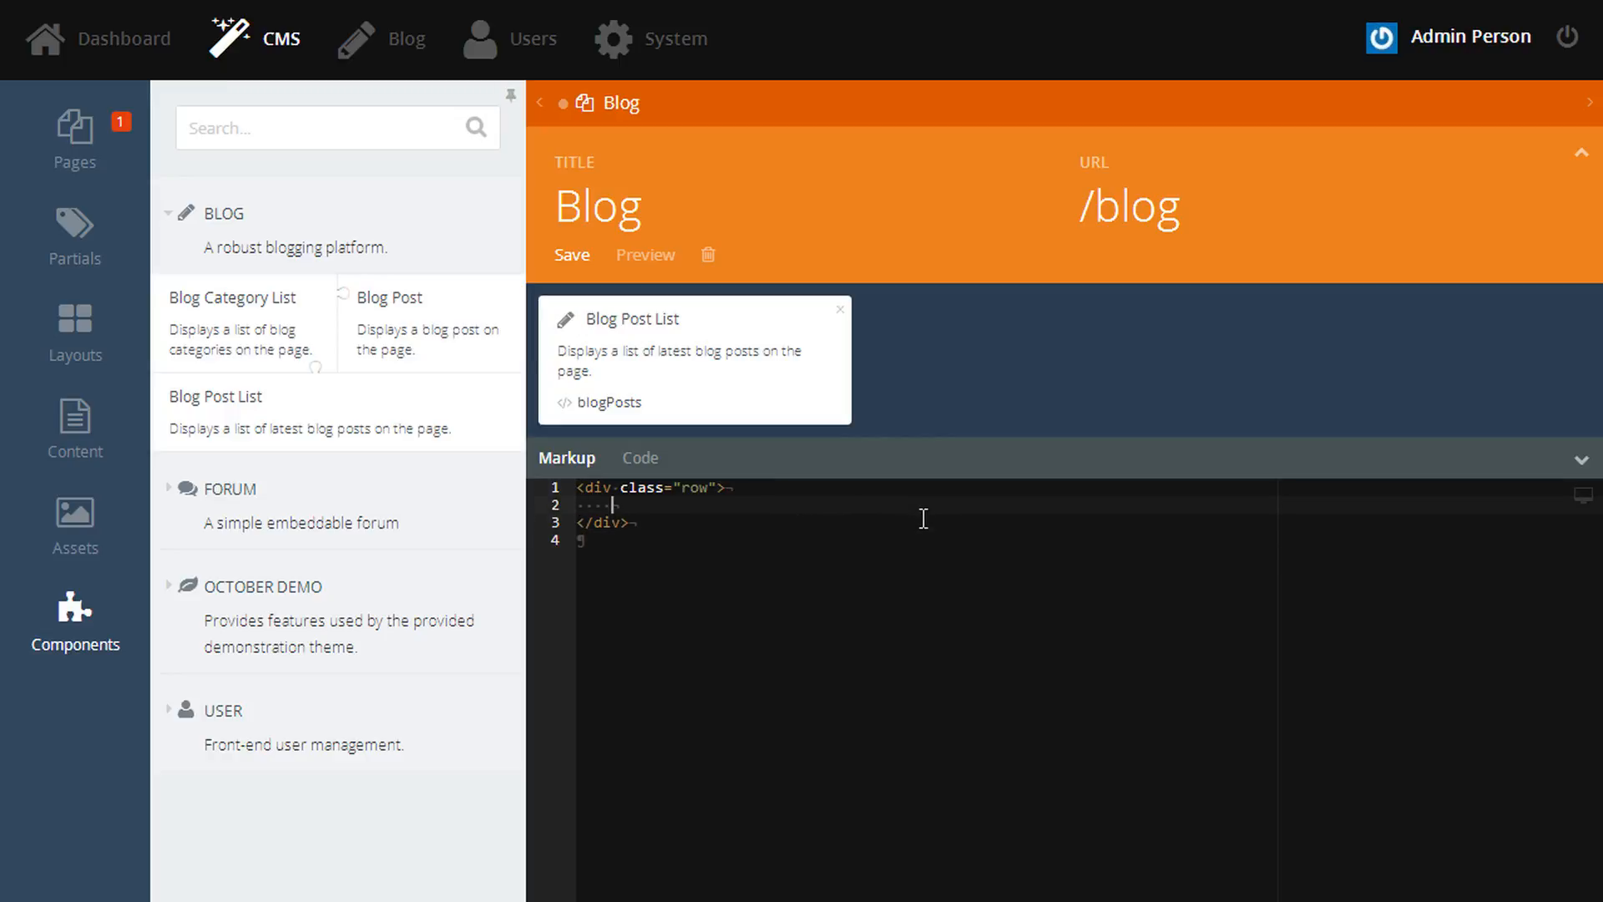
key("ctrl+v")
- Enclose the blogPosts tag in a <div class="col-sm-8"> column inside the row
key("Up")
key("Return")
type("<div class")
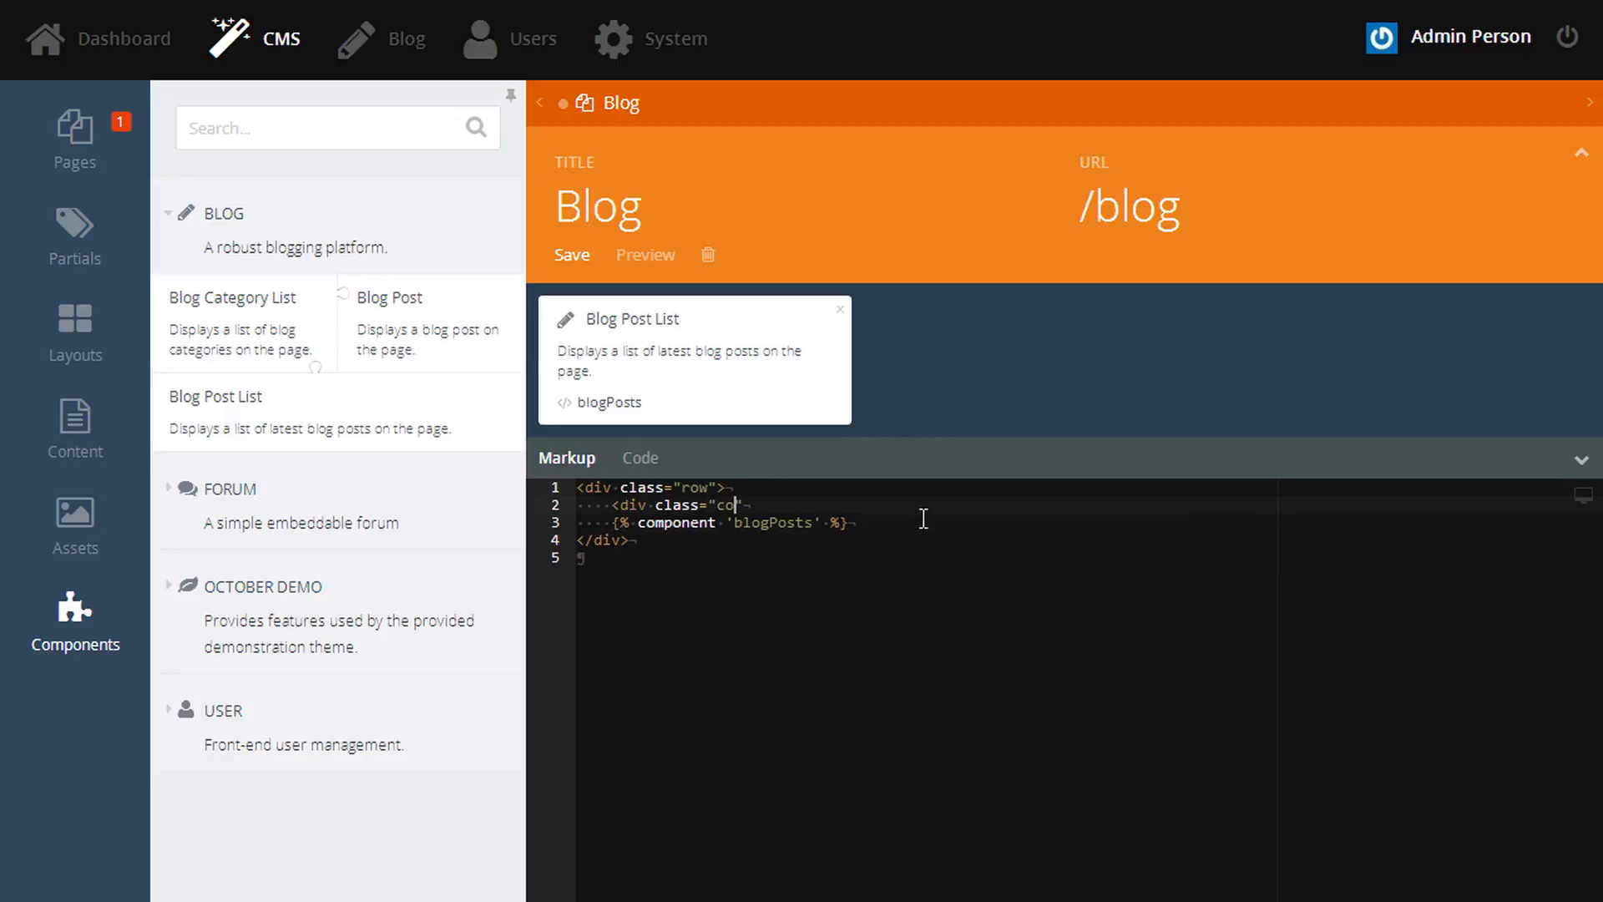
type("=\"col-sm-8\"></div>")
key("shift+End")
key("ctrl+x")
key("Down")
key("End")
key("Return")
key("ctrl+v")
key("Up")
- Add a col-sm-4 column holding the Blog Category List, then save and preview the page
key("Home")
key("Tab")
key("Down")
key("End")
key("Return")
type("<d")
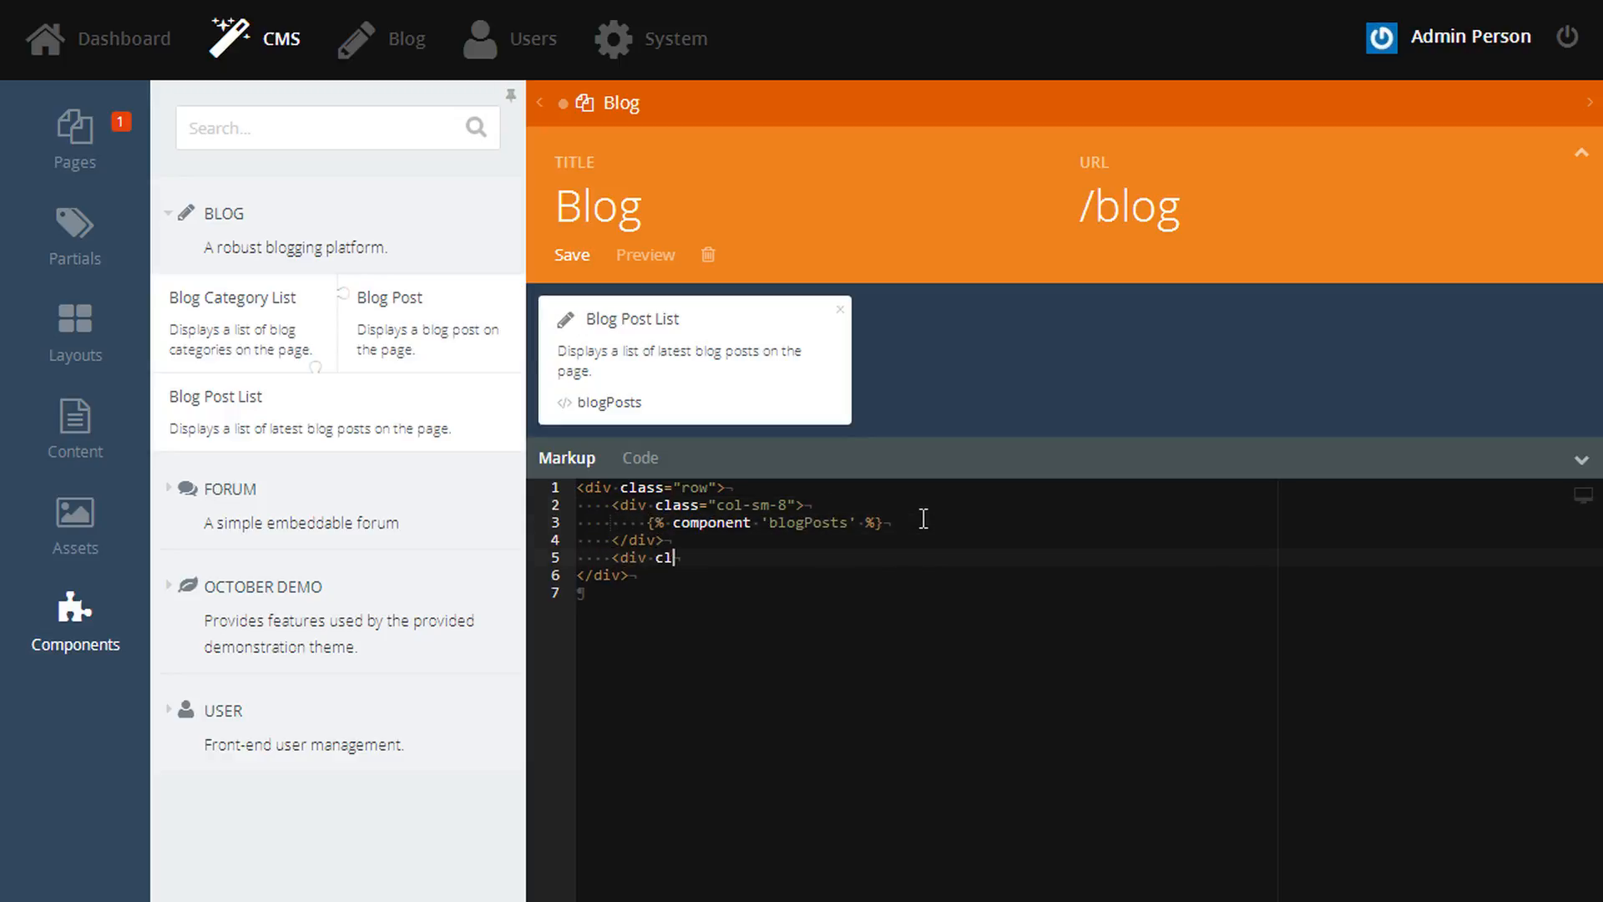
type("iv class=\"col-sm-4\">")
key("Return")
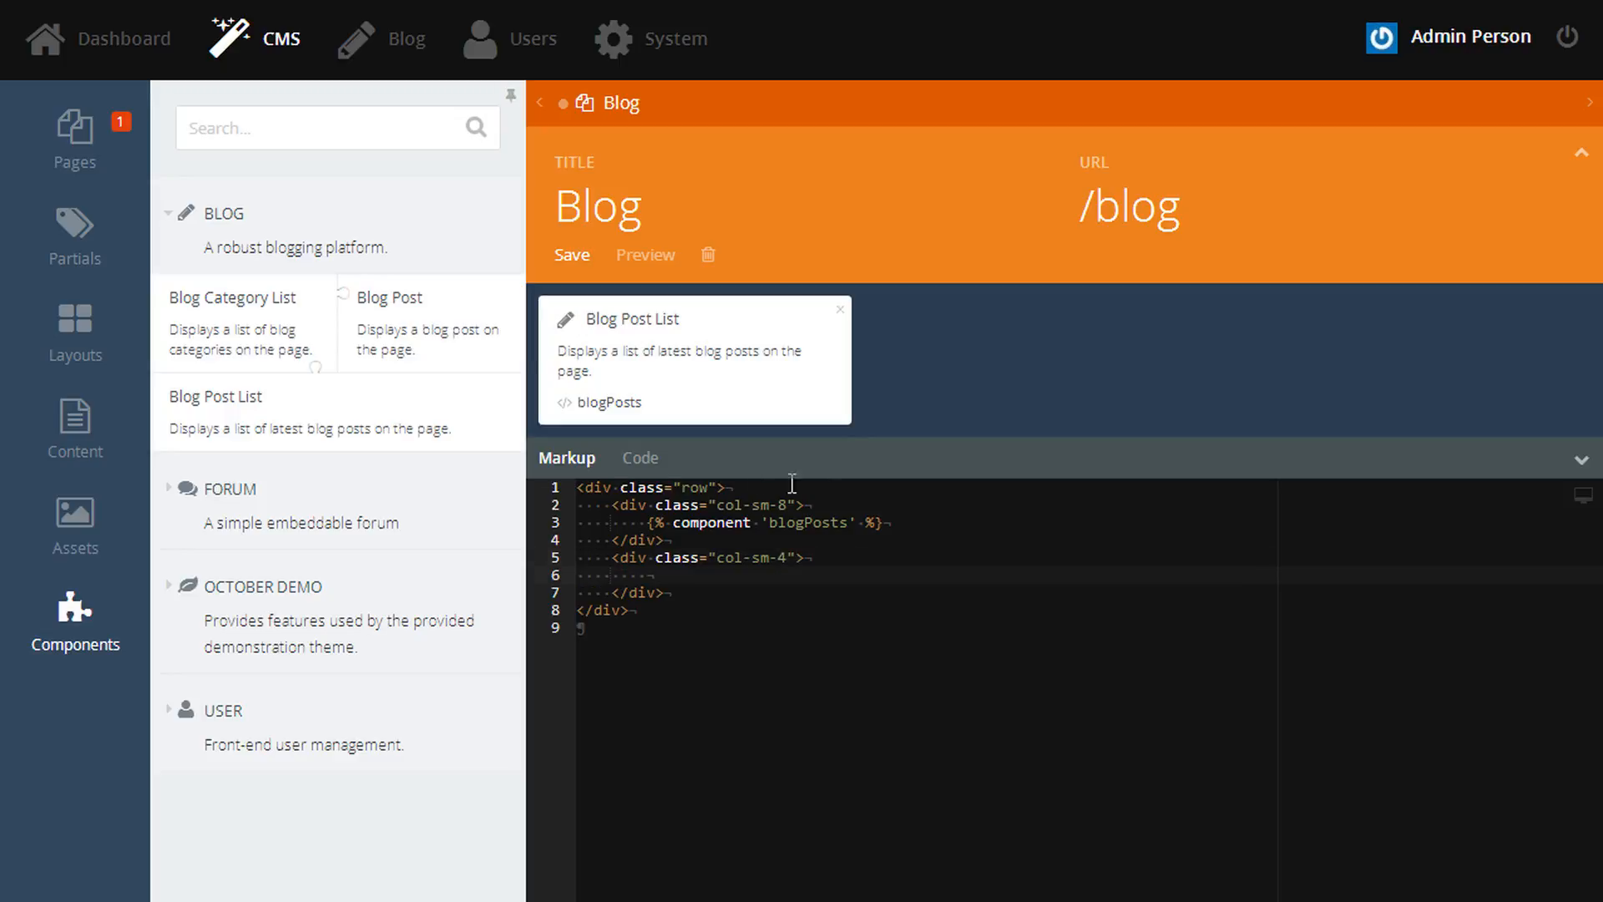
left_click_drag(236, 329, 767, 574)
key("ctrl+s")
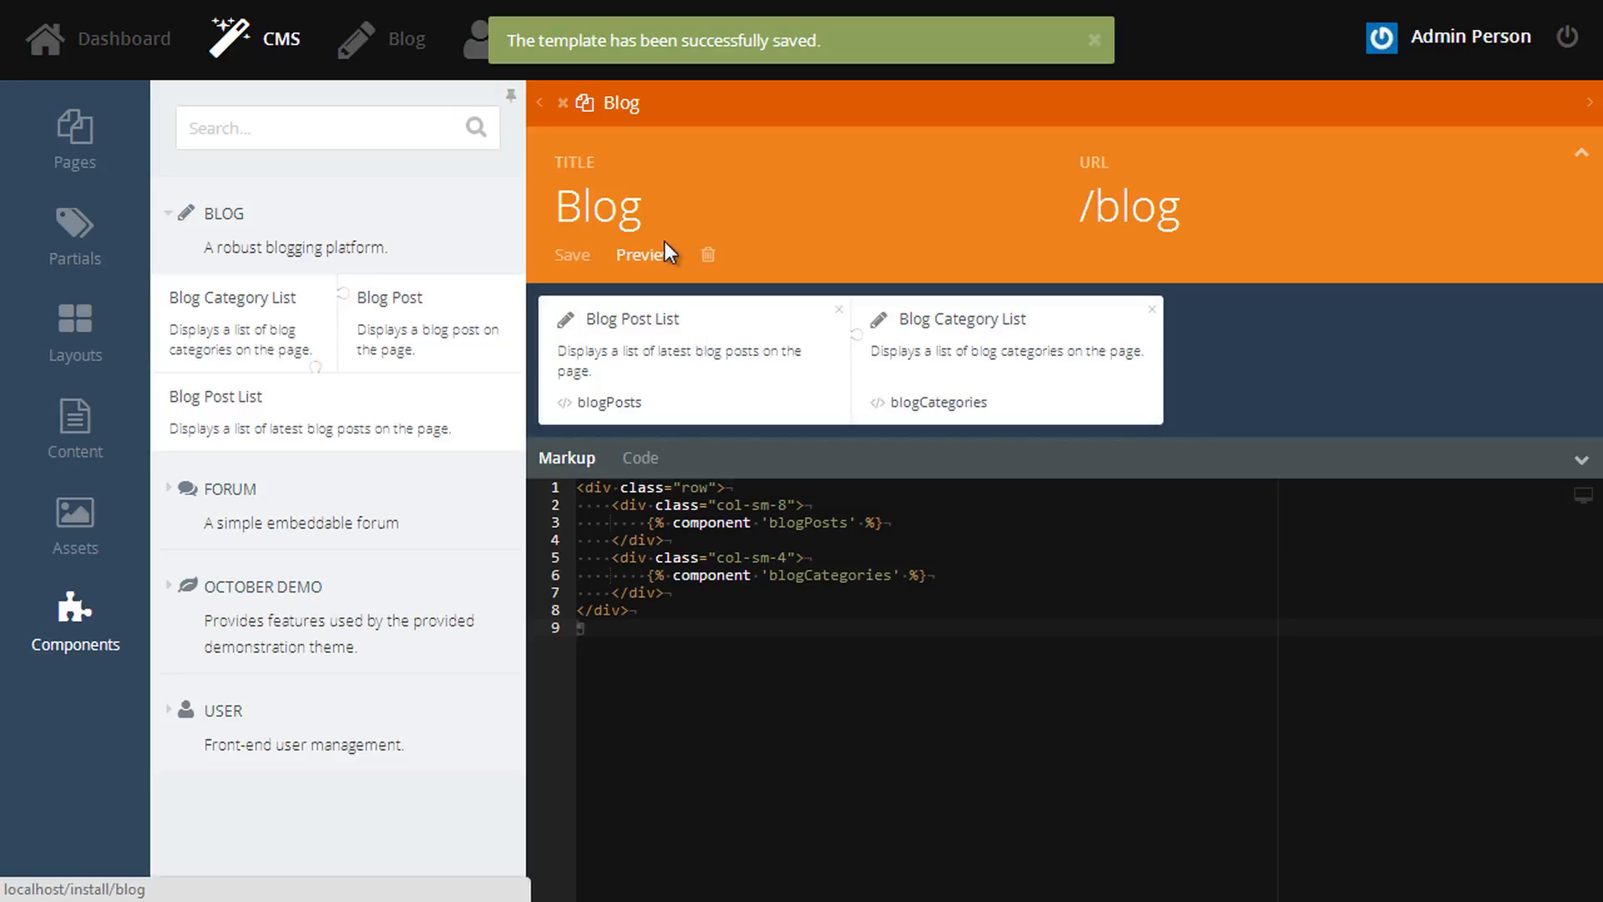
left_click(665, 244)
- Open the 'Let's build a perfect marketplace!' post and Announcements category, both 404, then return to the back end
left_click_drag(1249, 514, 1111, 394)
left_click(1184, 549)
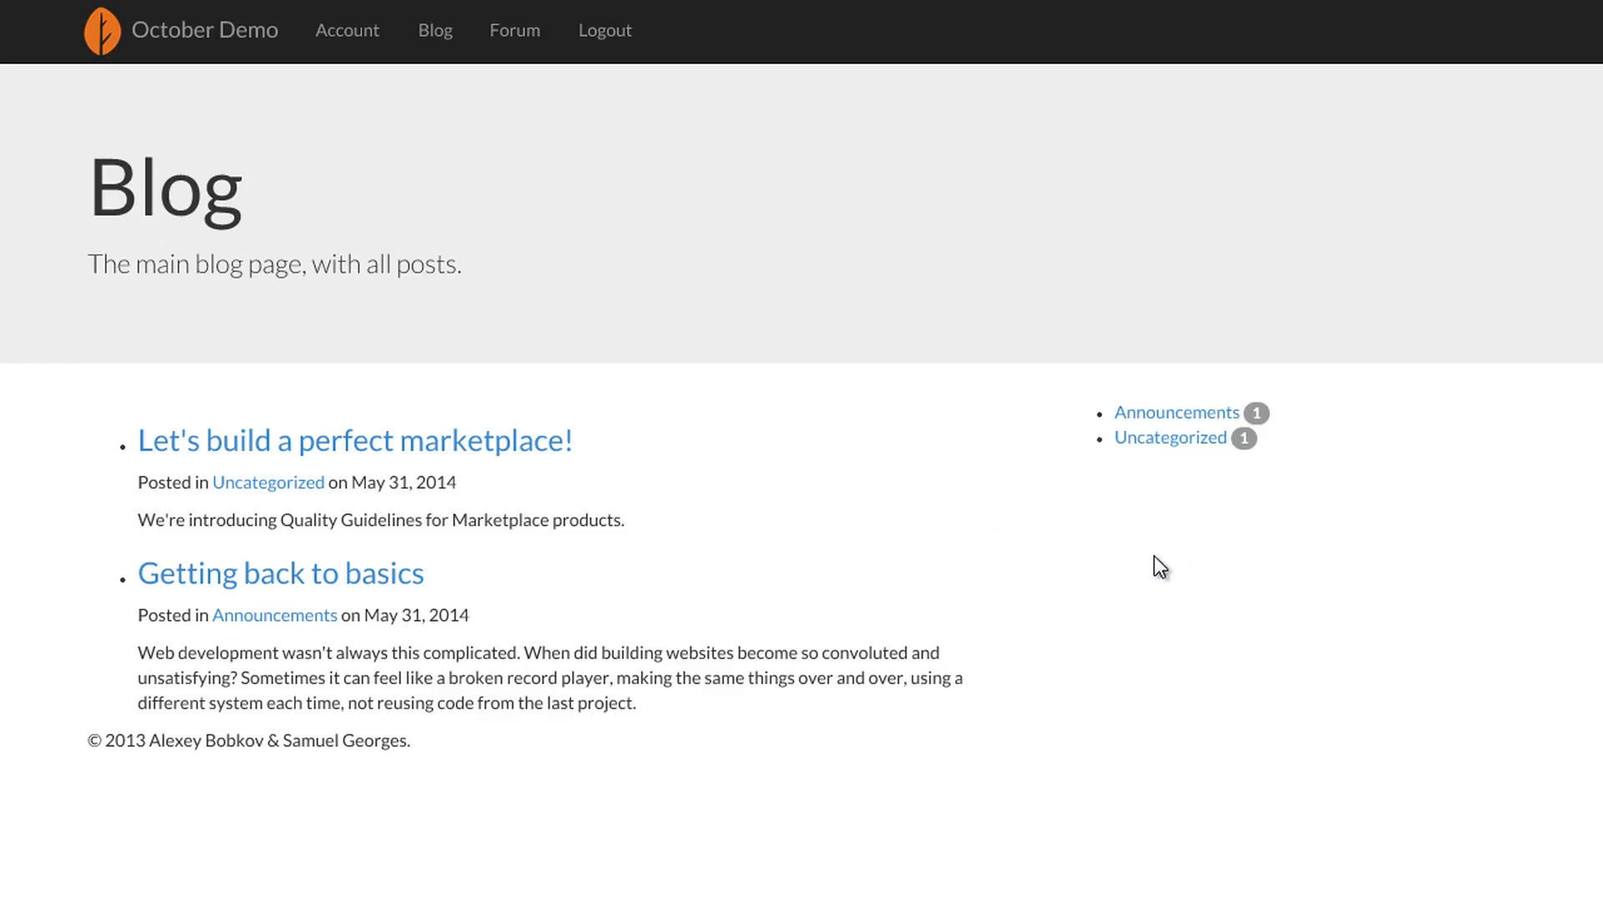
left_click(443, 457)
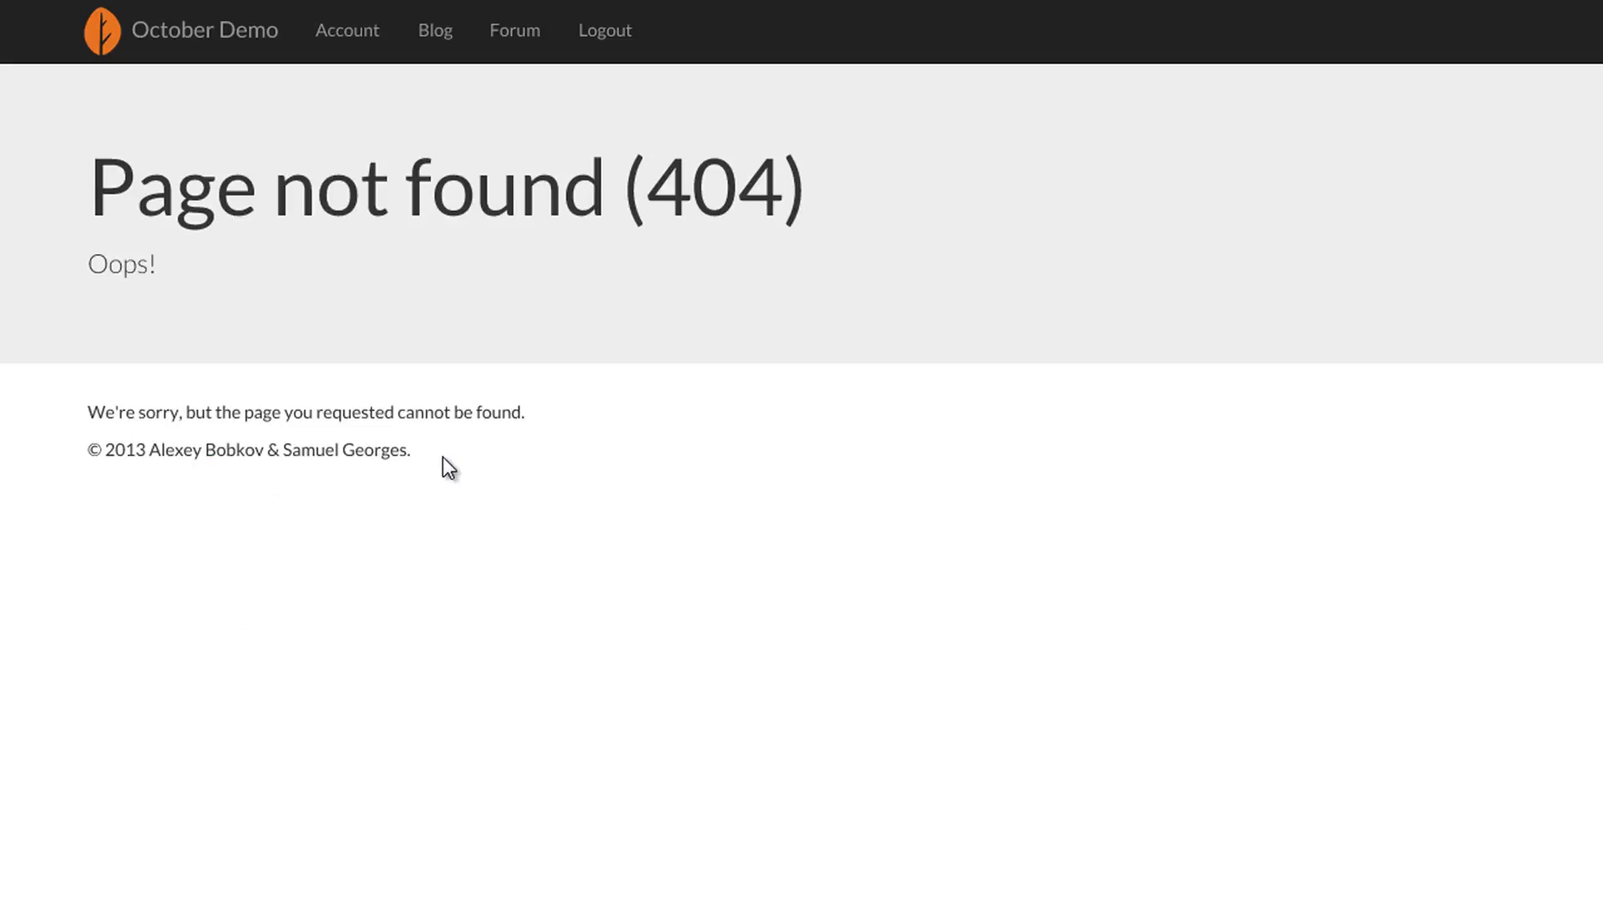
key("alt+Left")
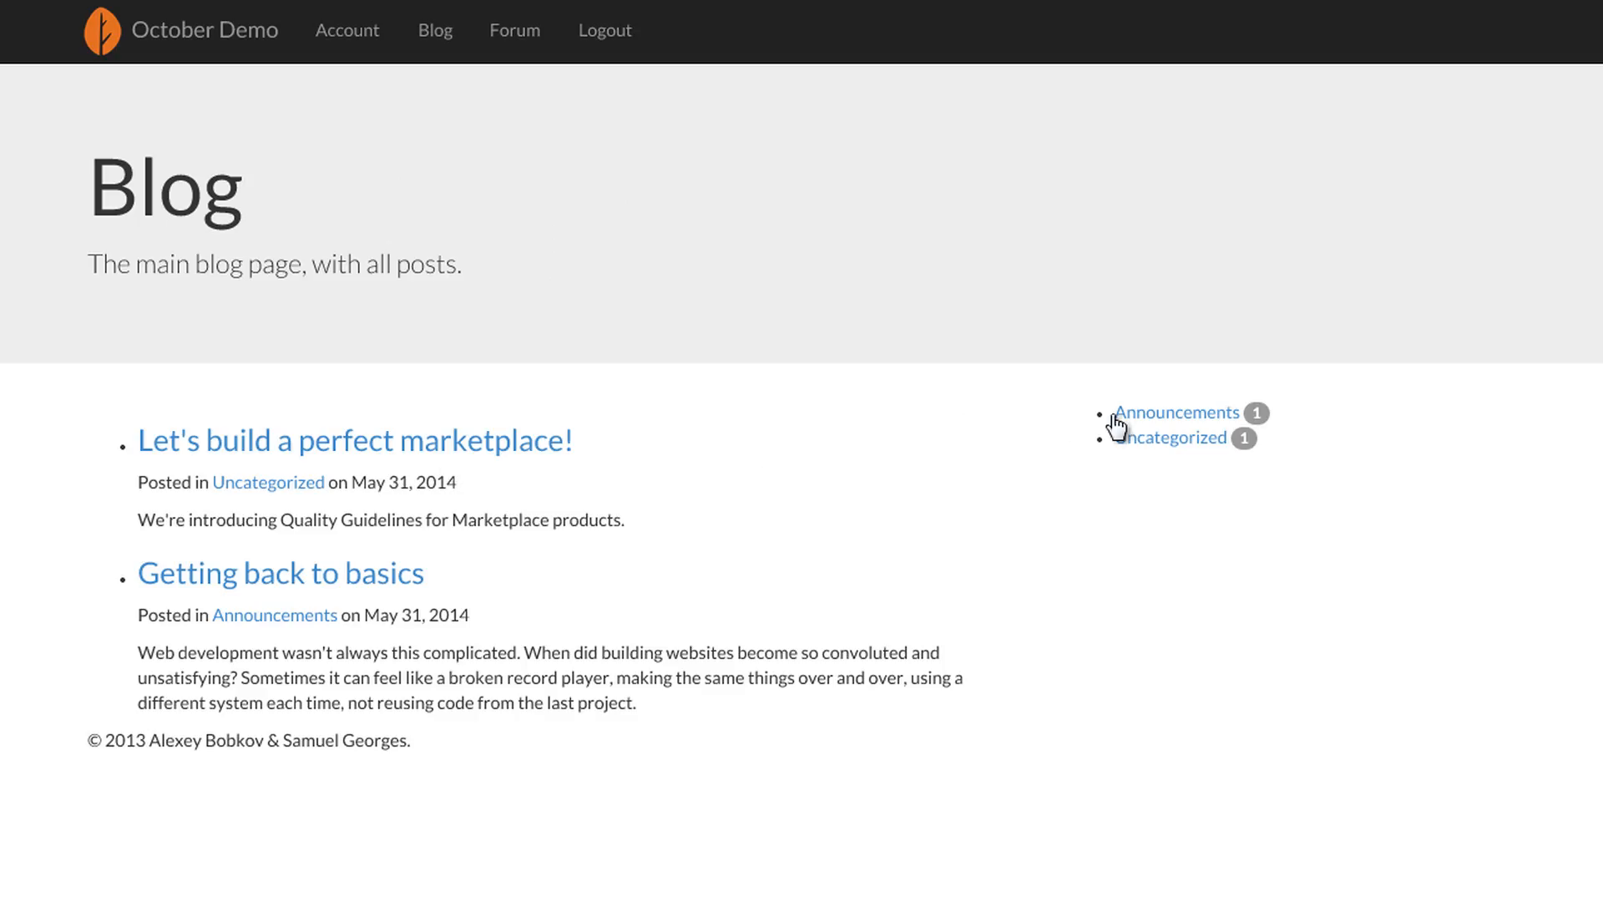
left_click(1135, 415)
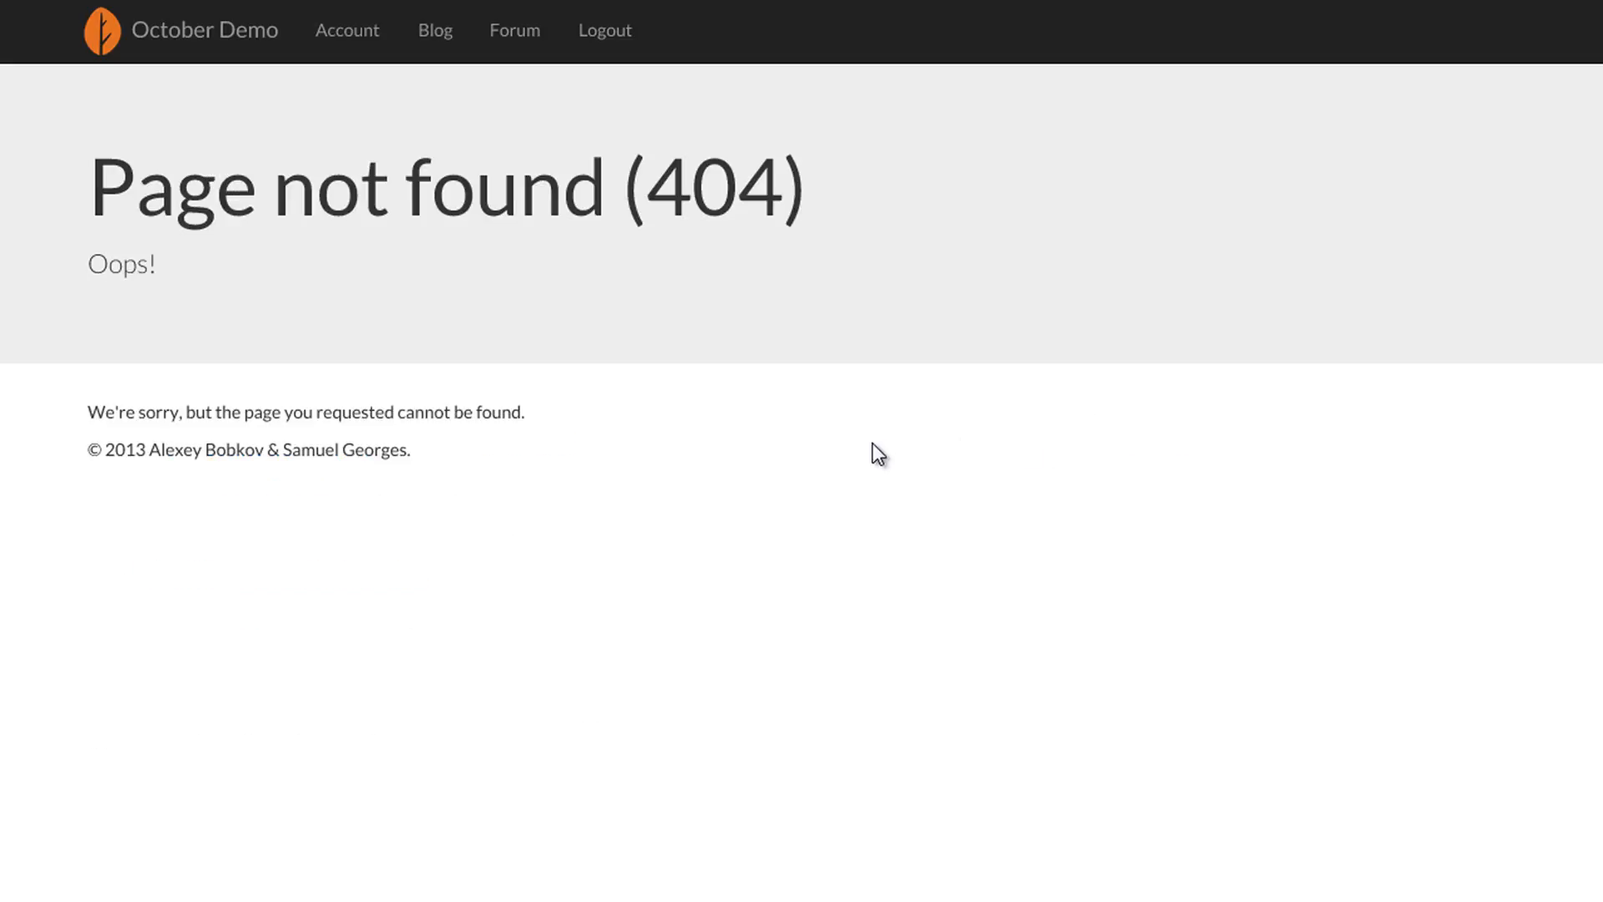
key("alt+Left")
key("ctrl+Tab")
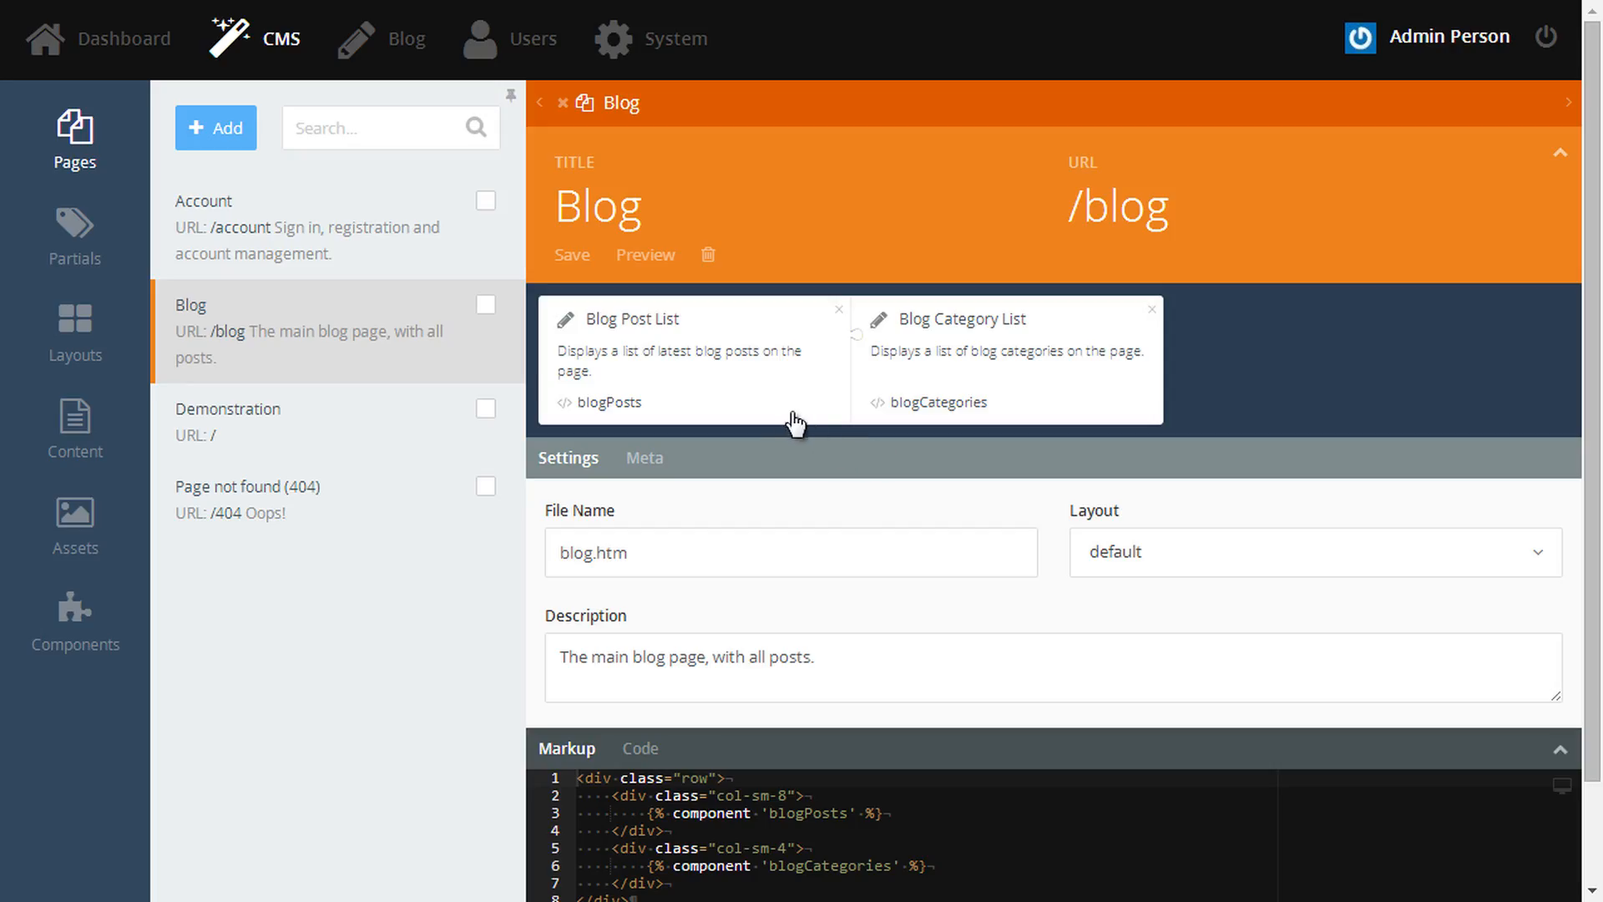
- Inspect the Blog Post List's Category page and Post page properties
left_click(755, 394)
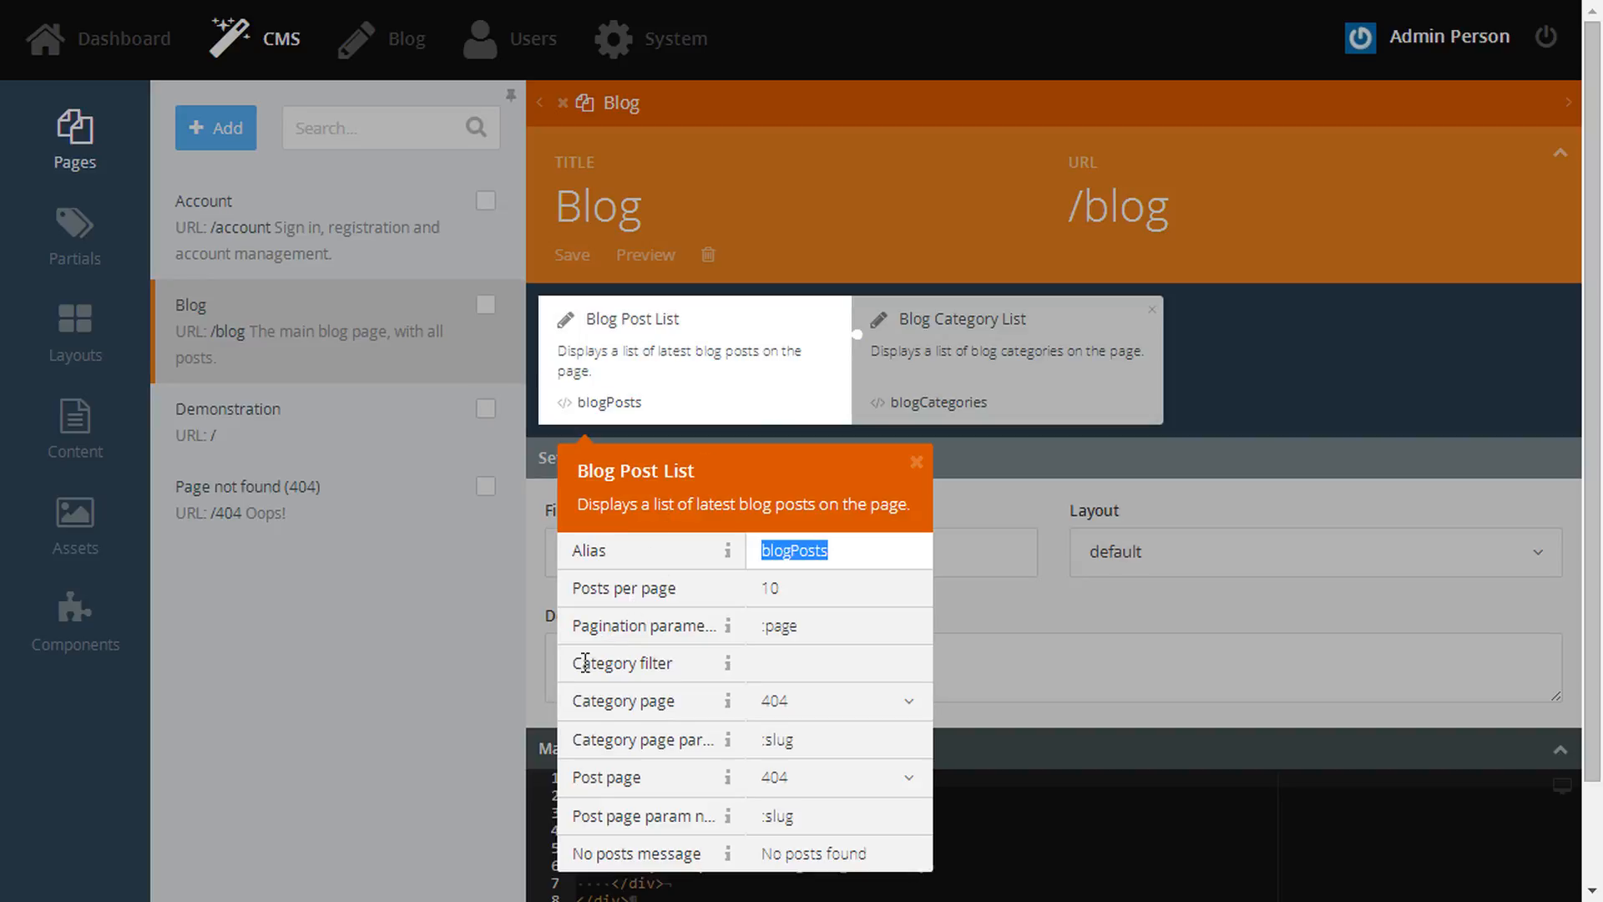
left_click_drag(574, 701, 686, 701)
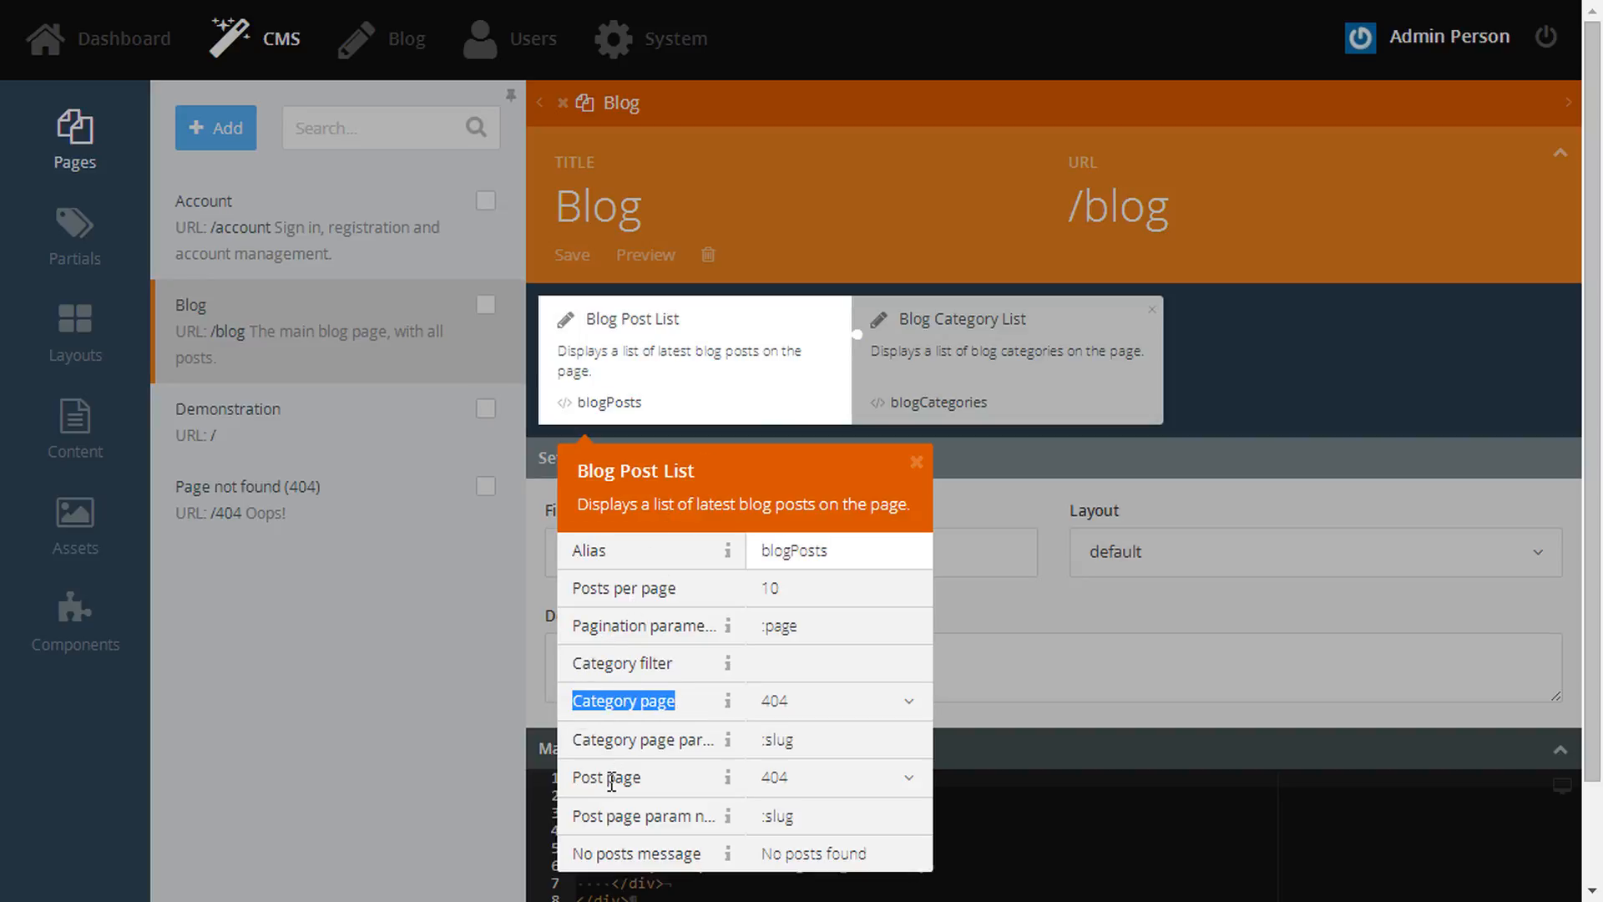
left_click_drag(575, 779, 635, 778)
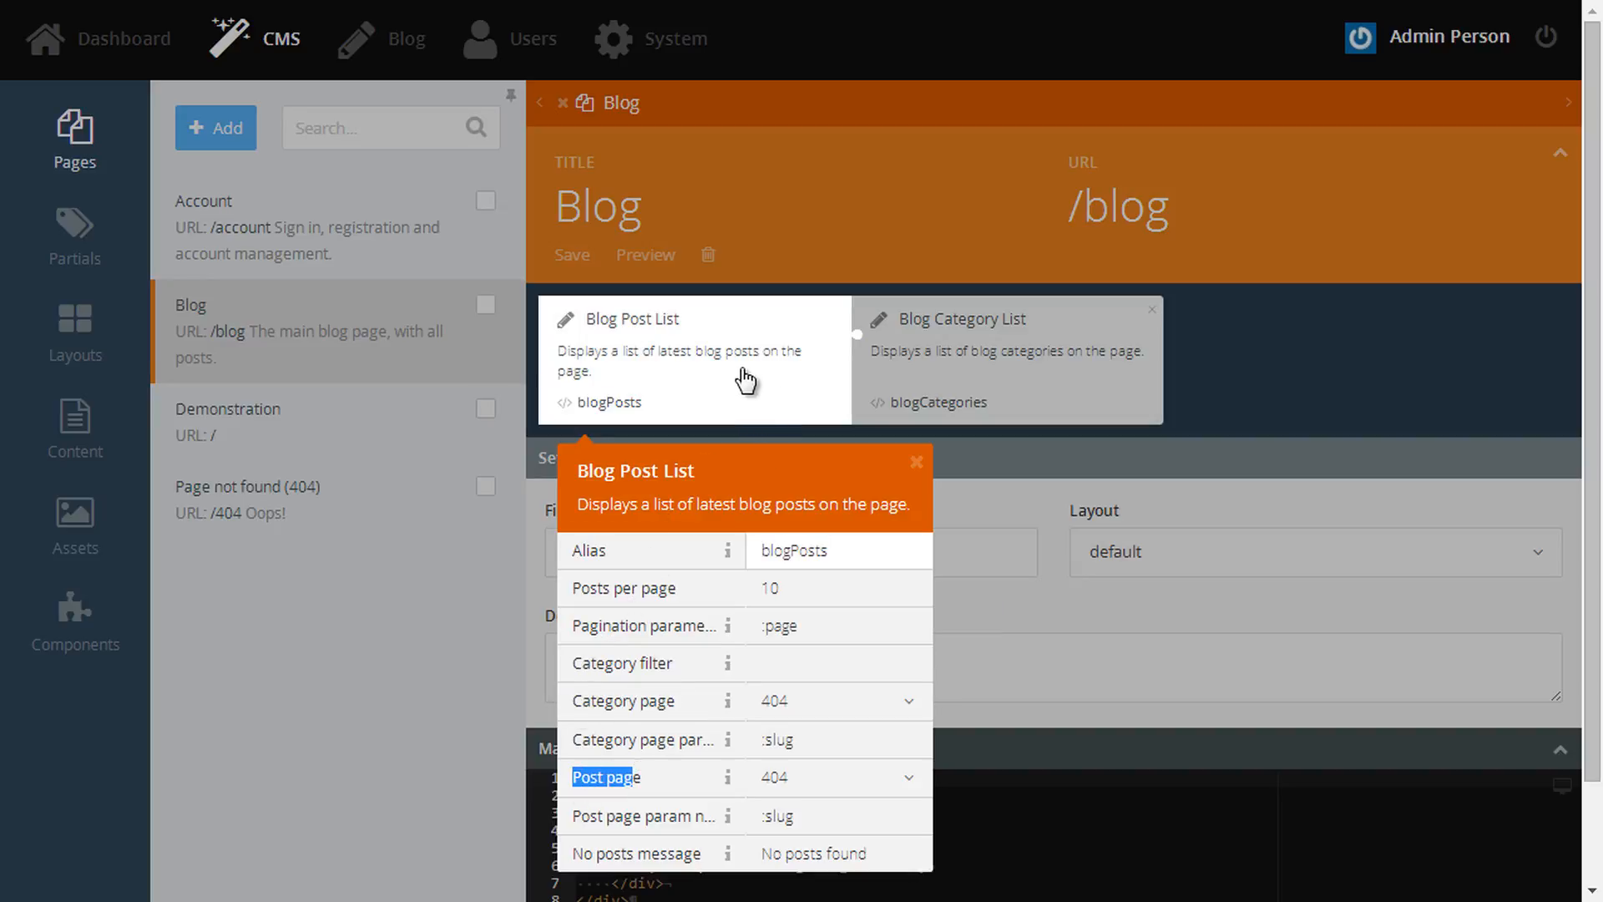
left_click(915, 464)
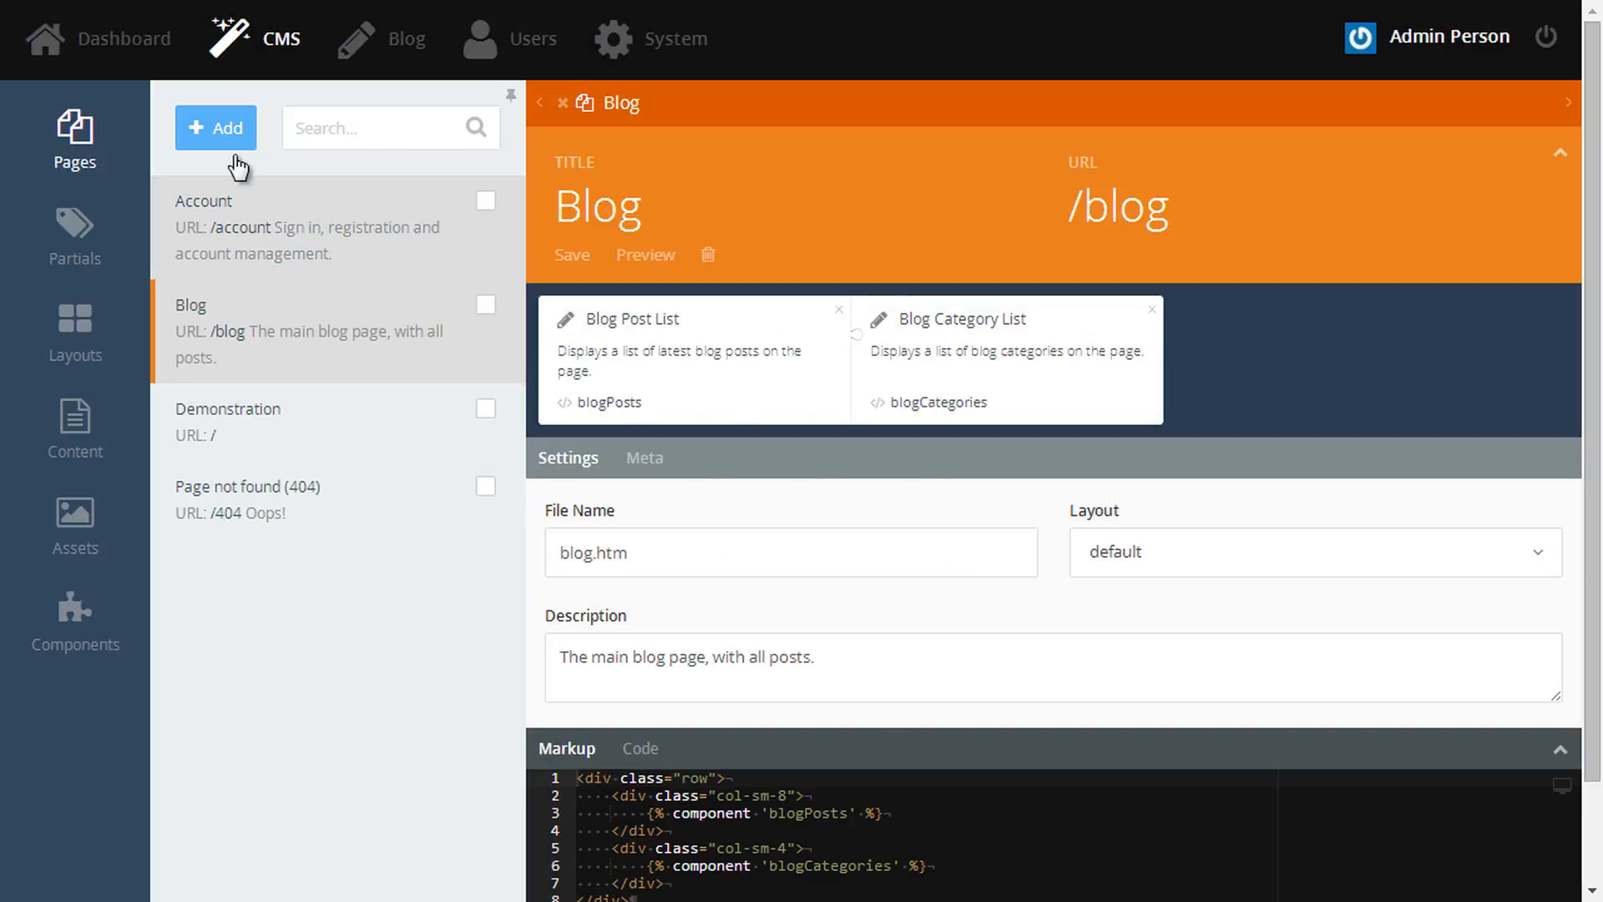
- Create a 'Blog Category' page at /blog/category with the default layout and description 'Viewing blog posts in a specific category.'
left_click(222, 134)
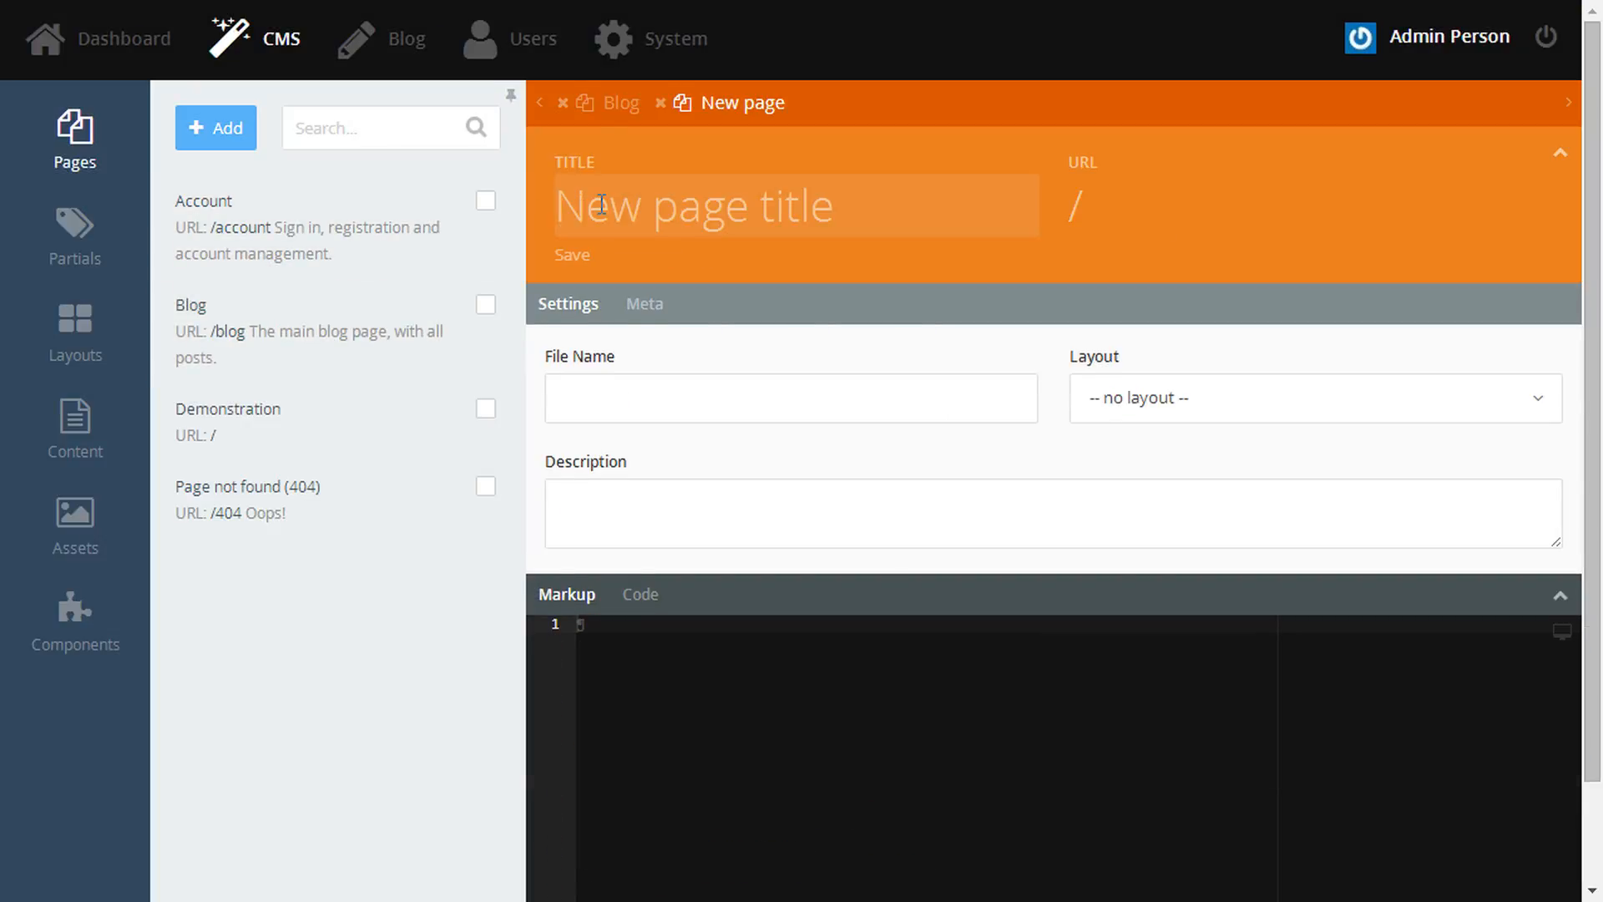
type("Blog Category")
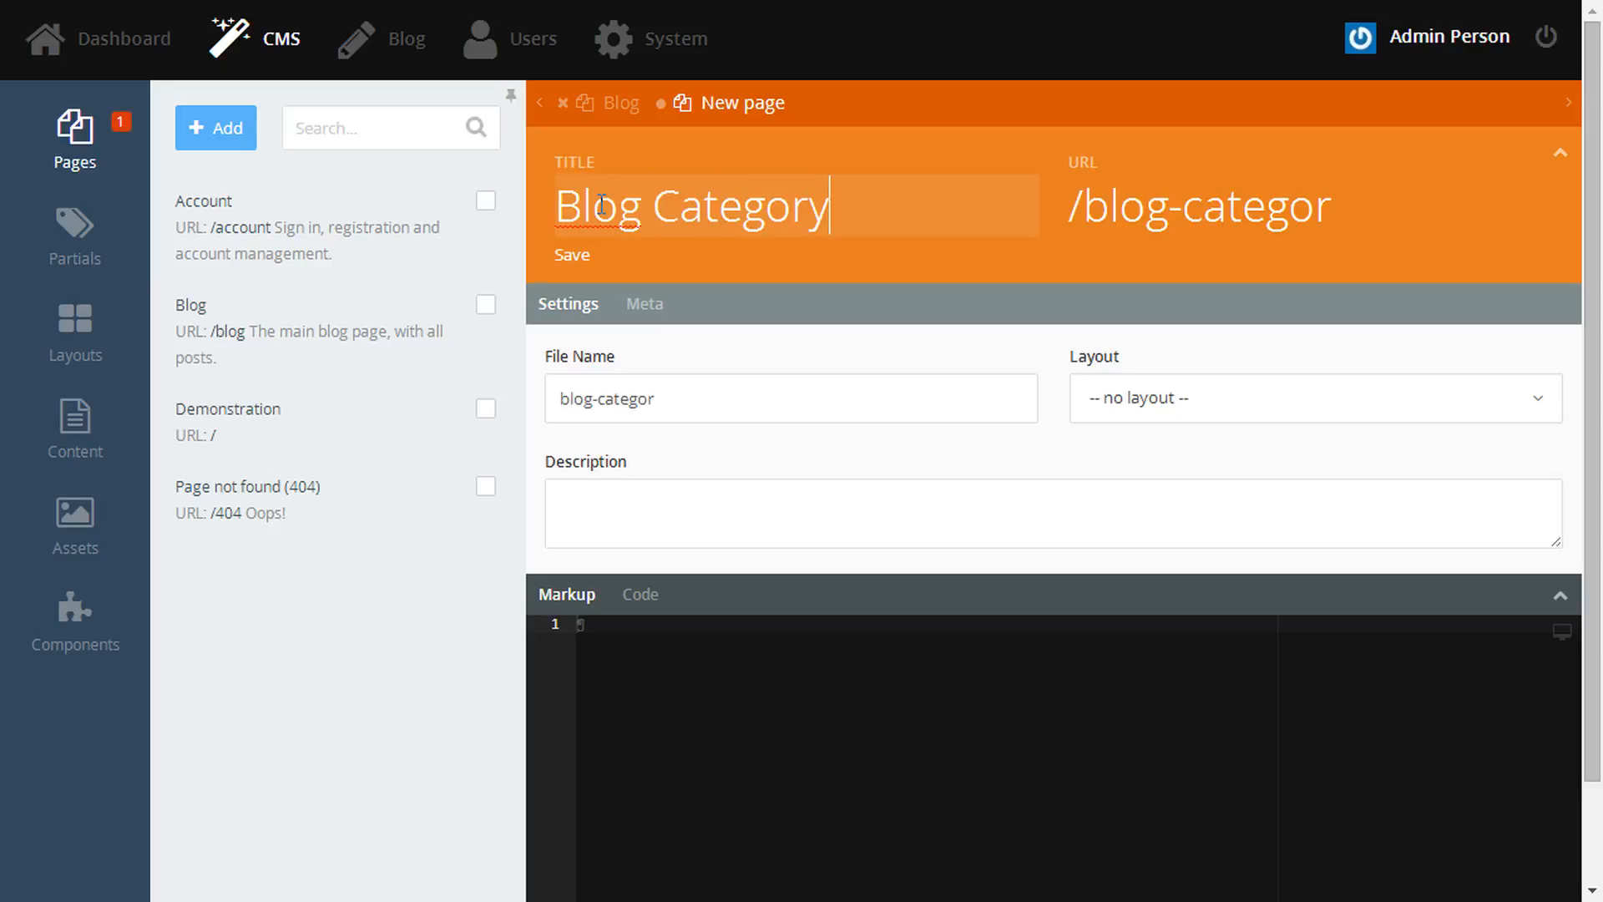
key("Tab")
key("Left")
key("Left")
key("Left")
key("Left")
key("Left")
key("Left")
key("Left")
key("Left")
key("BackSpace")
type("/")
left_click(600, 399)
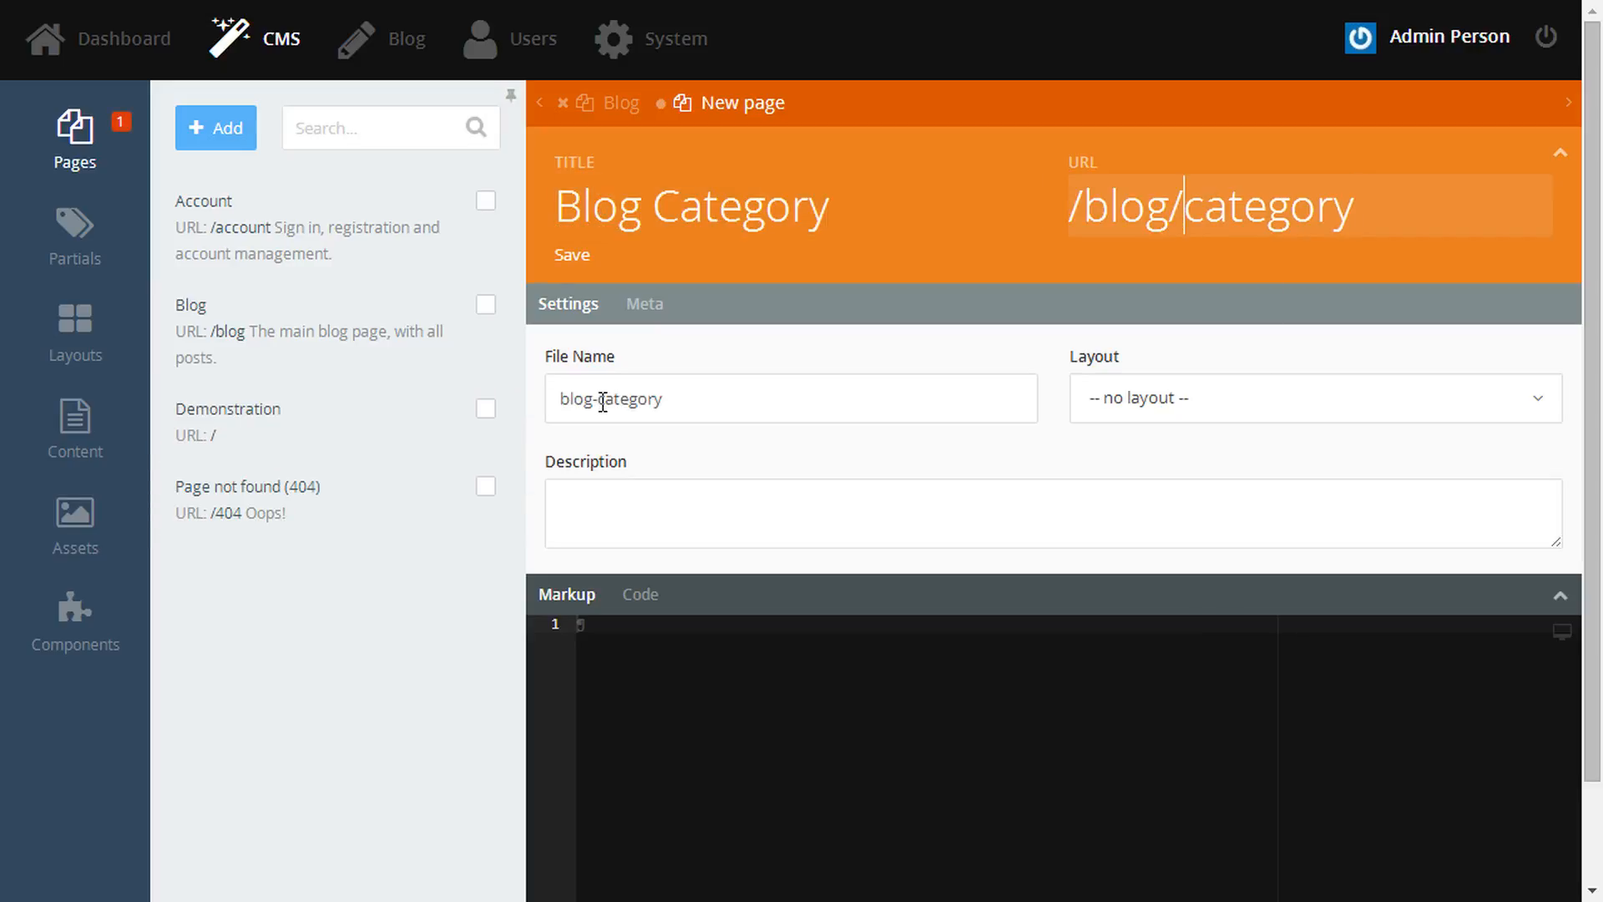
key("BackSpace")
type("/")
left_click(1117, 402)
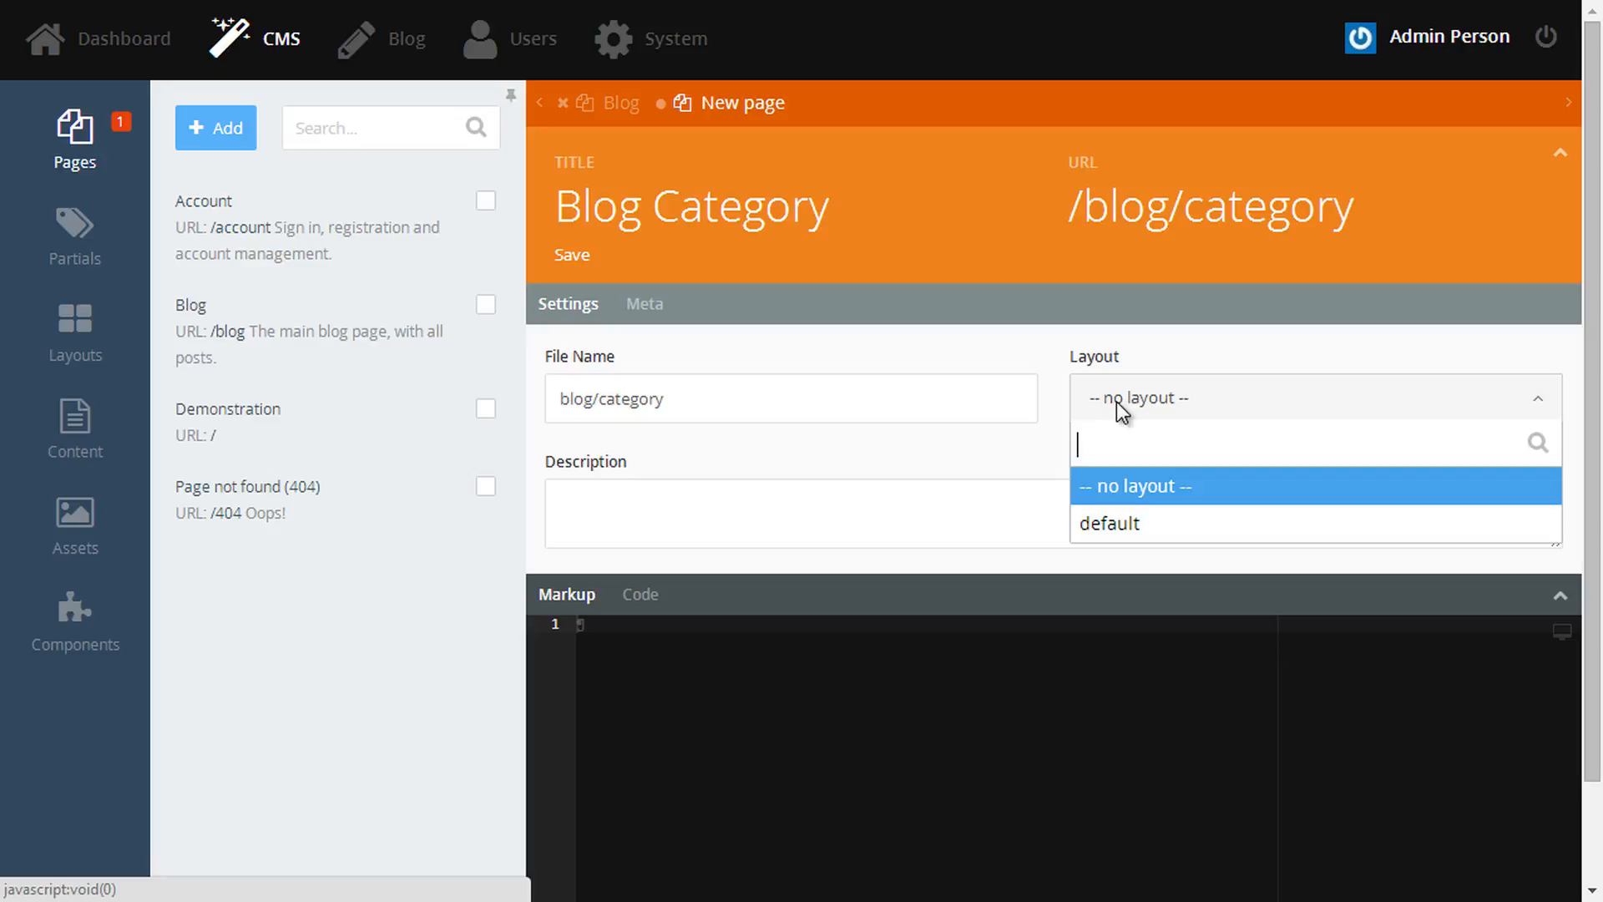
left_click(1130, 521)
left_click(740, 506)
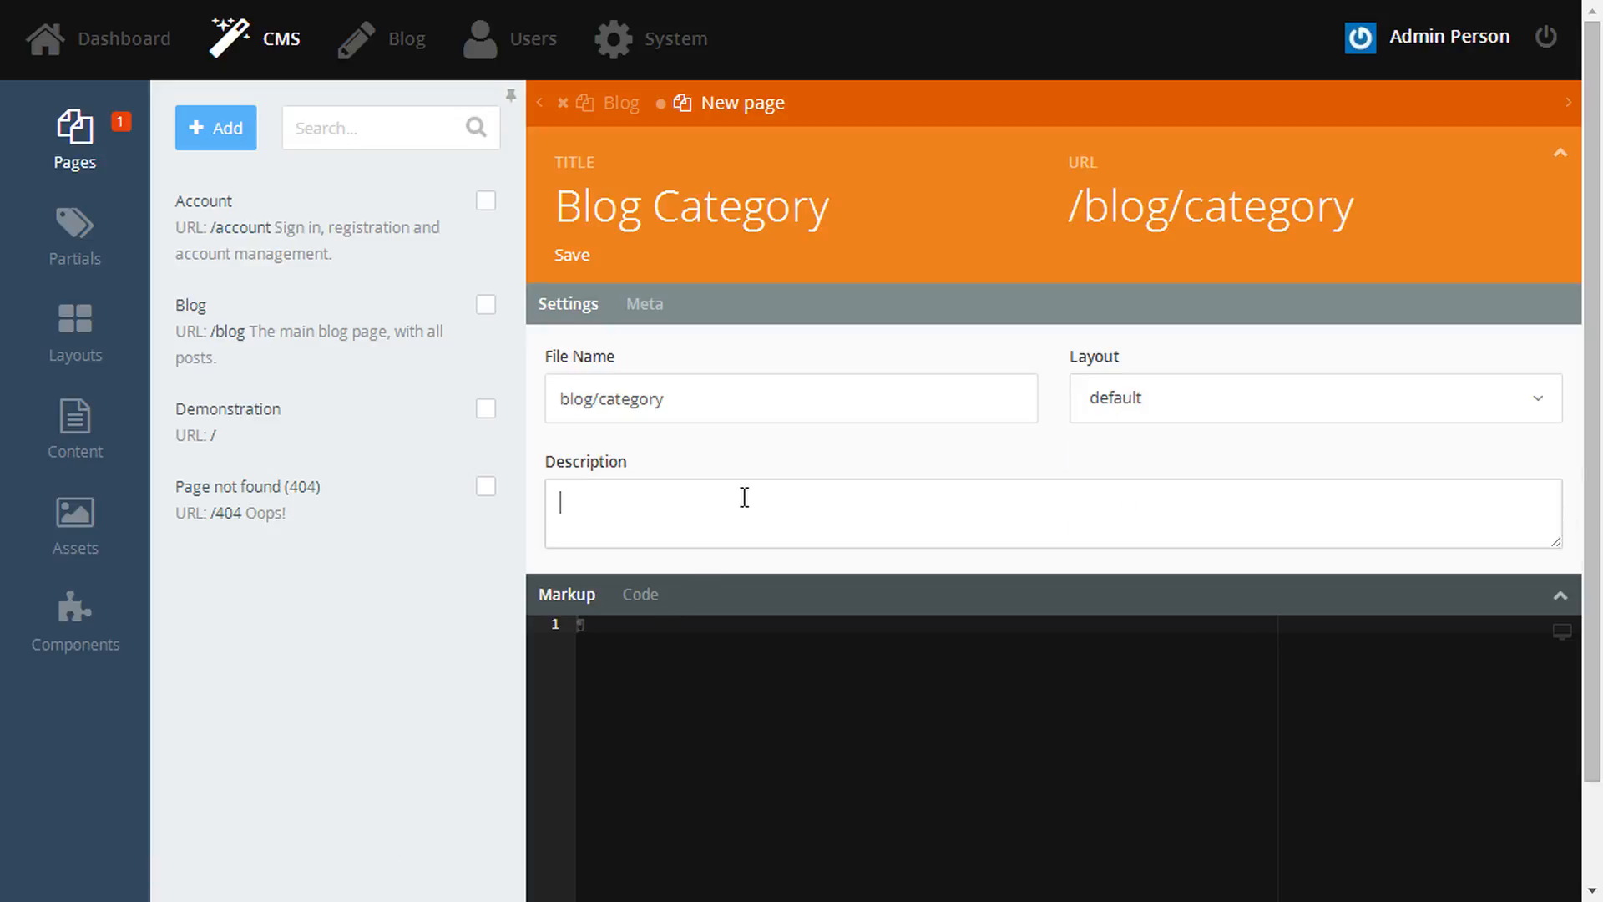
type("Viewing blog posts in a specific category.")
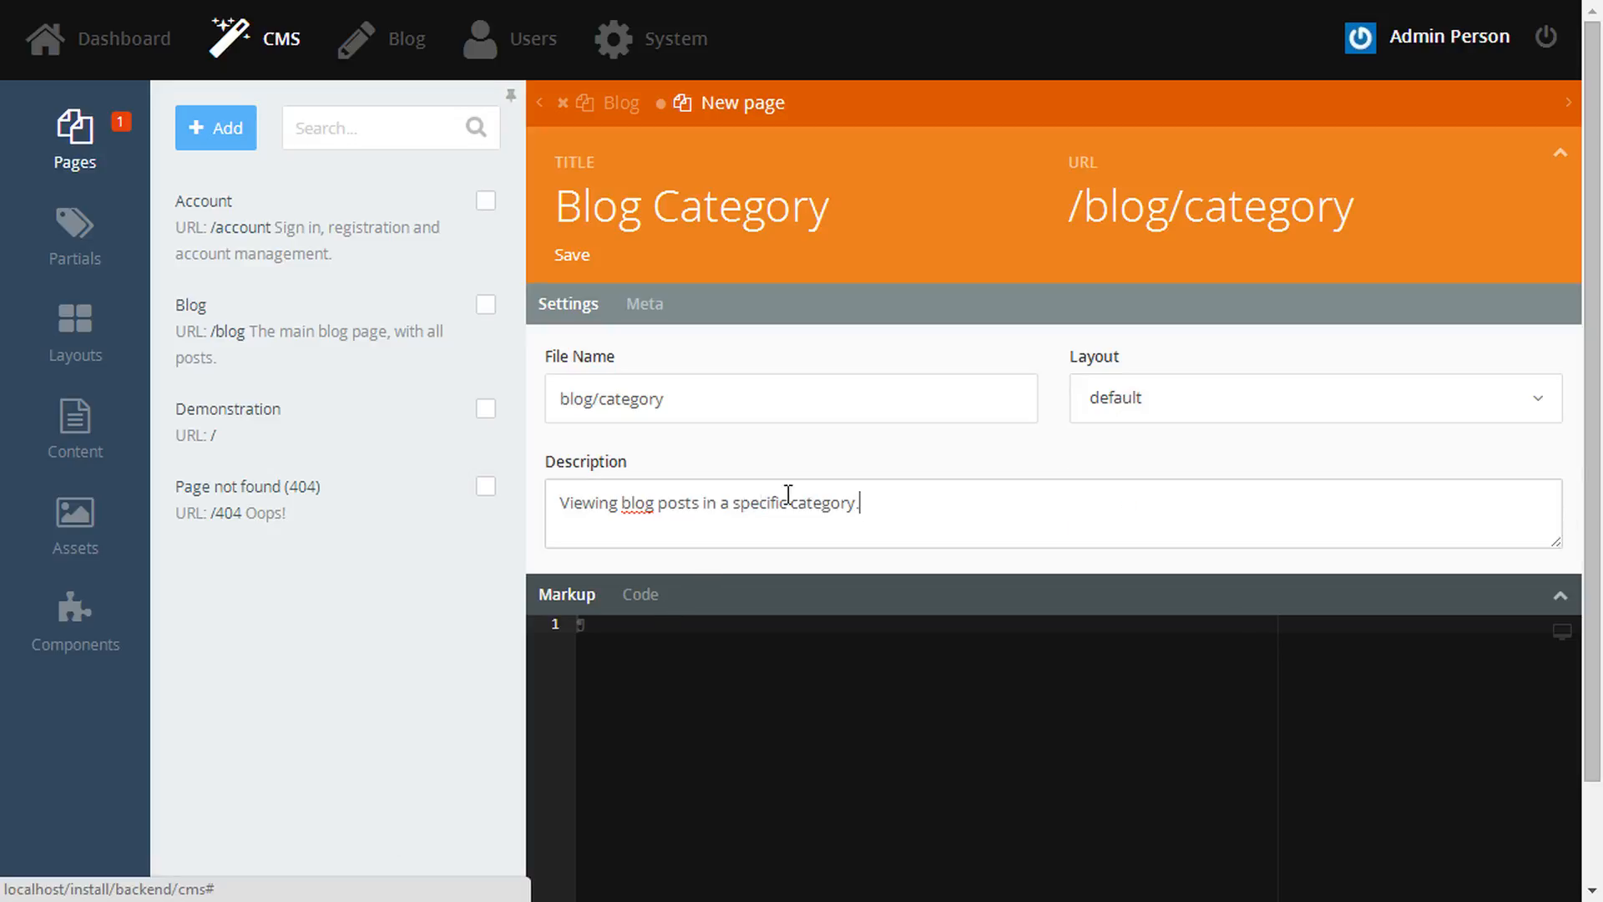
- Paste the Blog page's markup, add the Blog Post List and Blog Category List components, and save
left_click(615, 93)
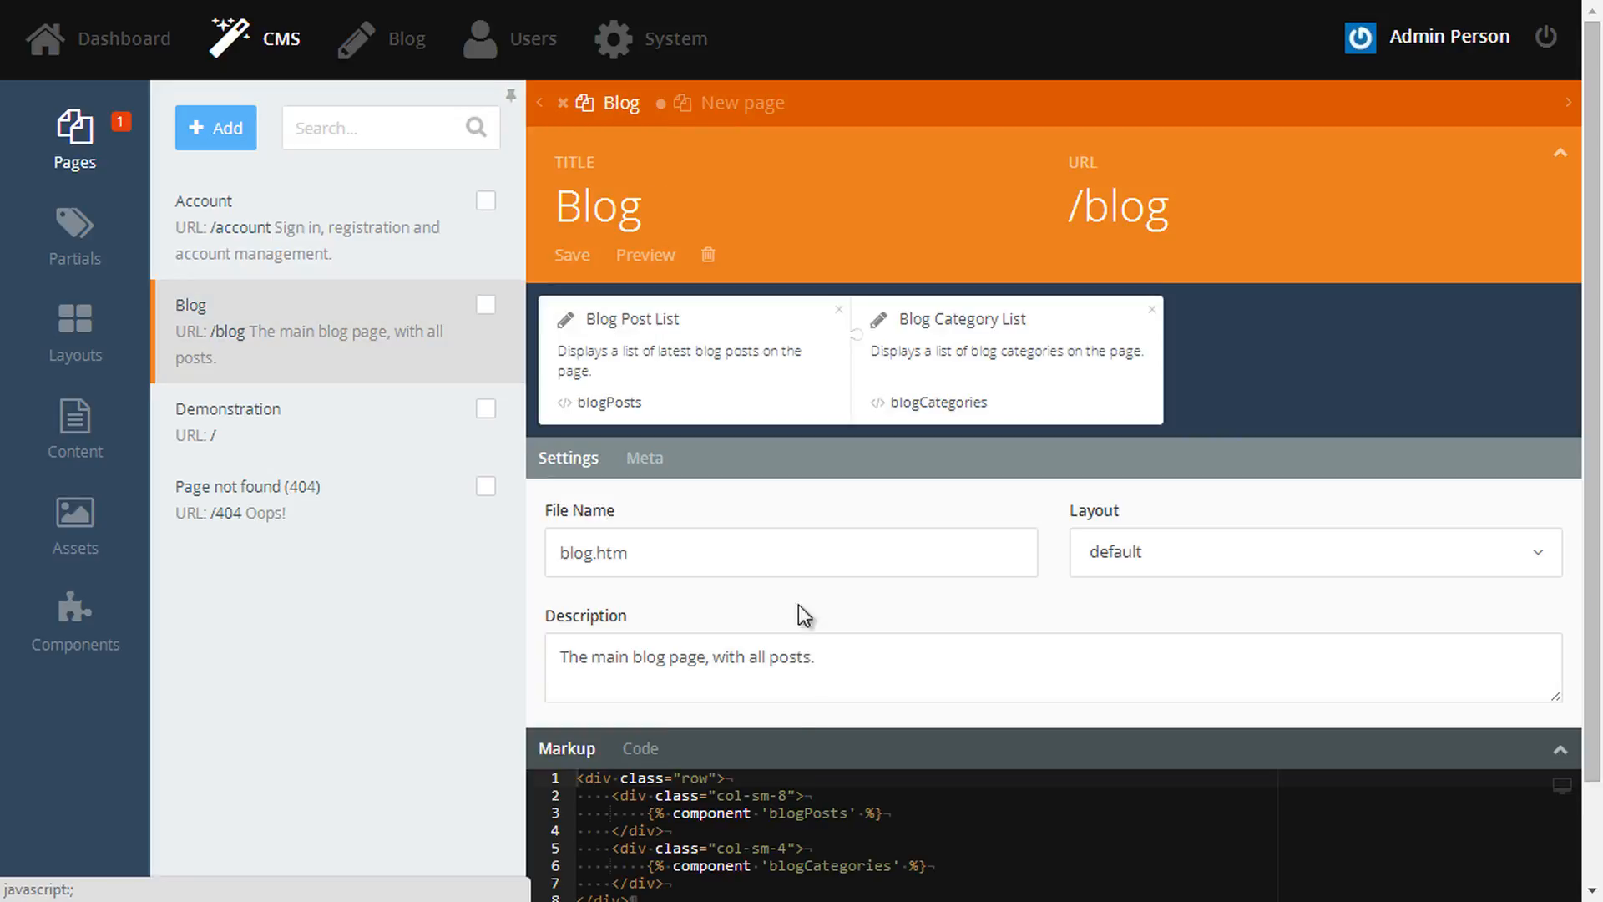
left_click(1559, 750)
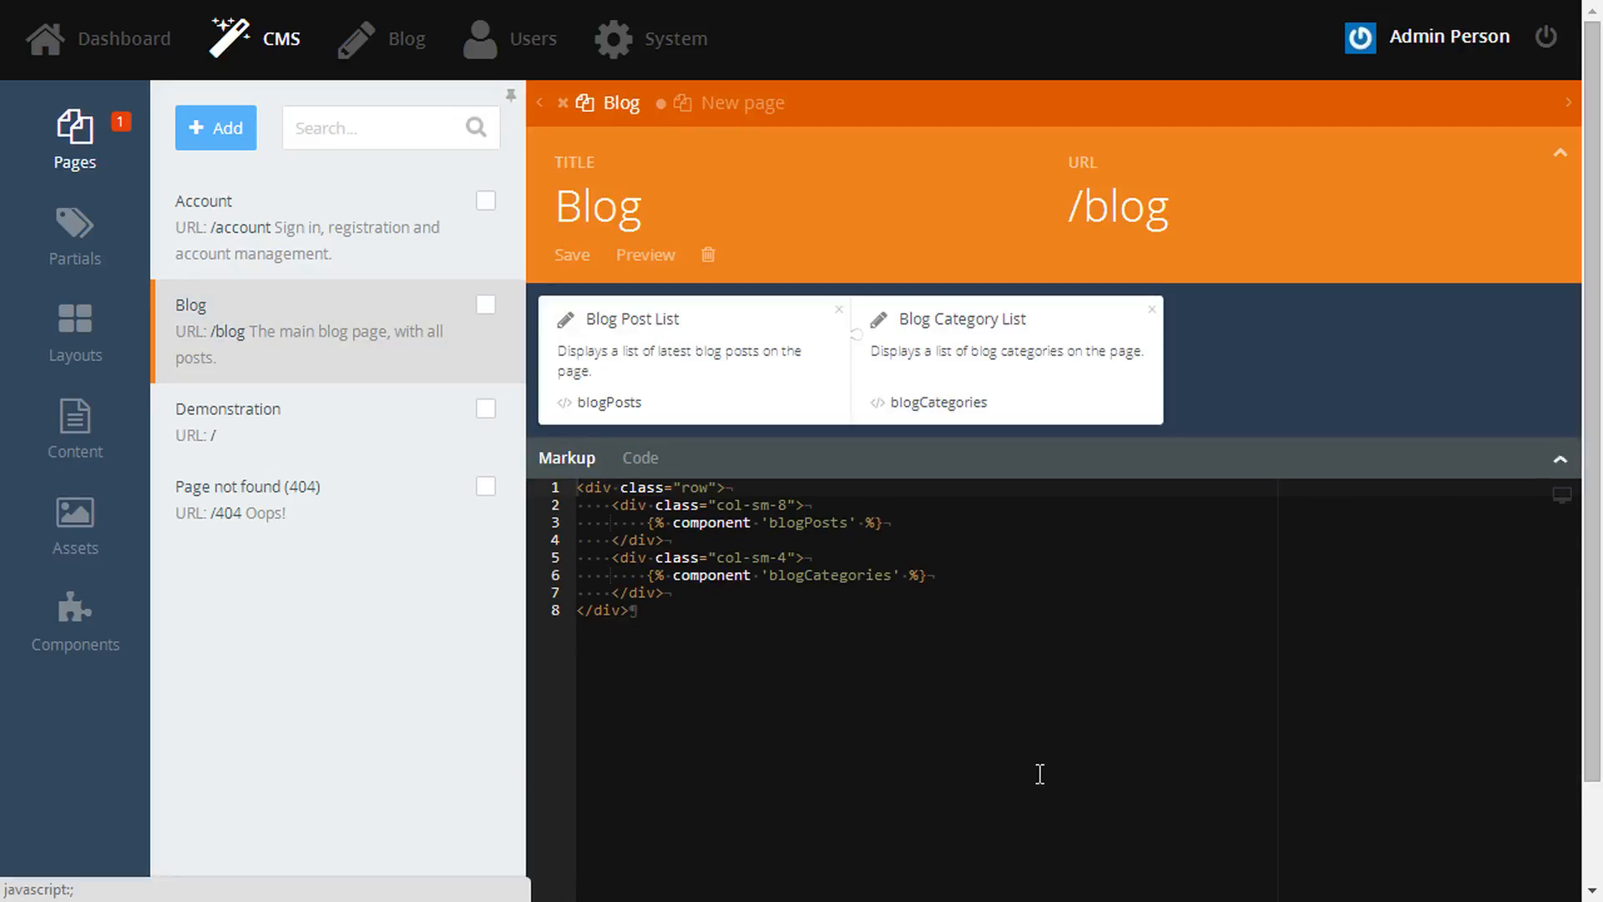
left_click(730, 102)
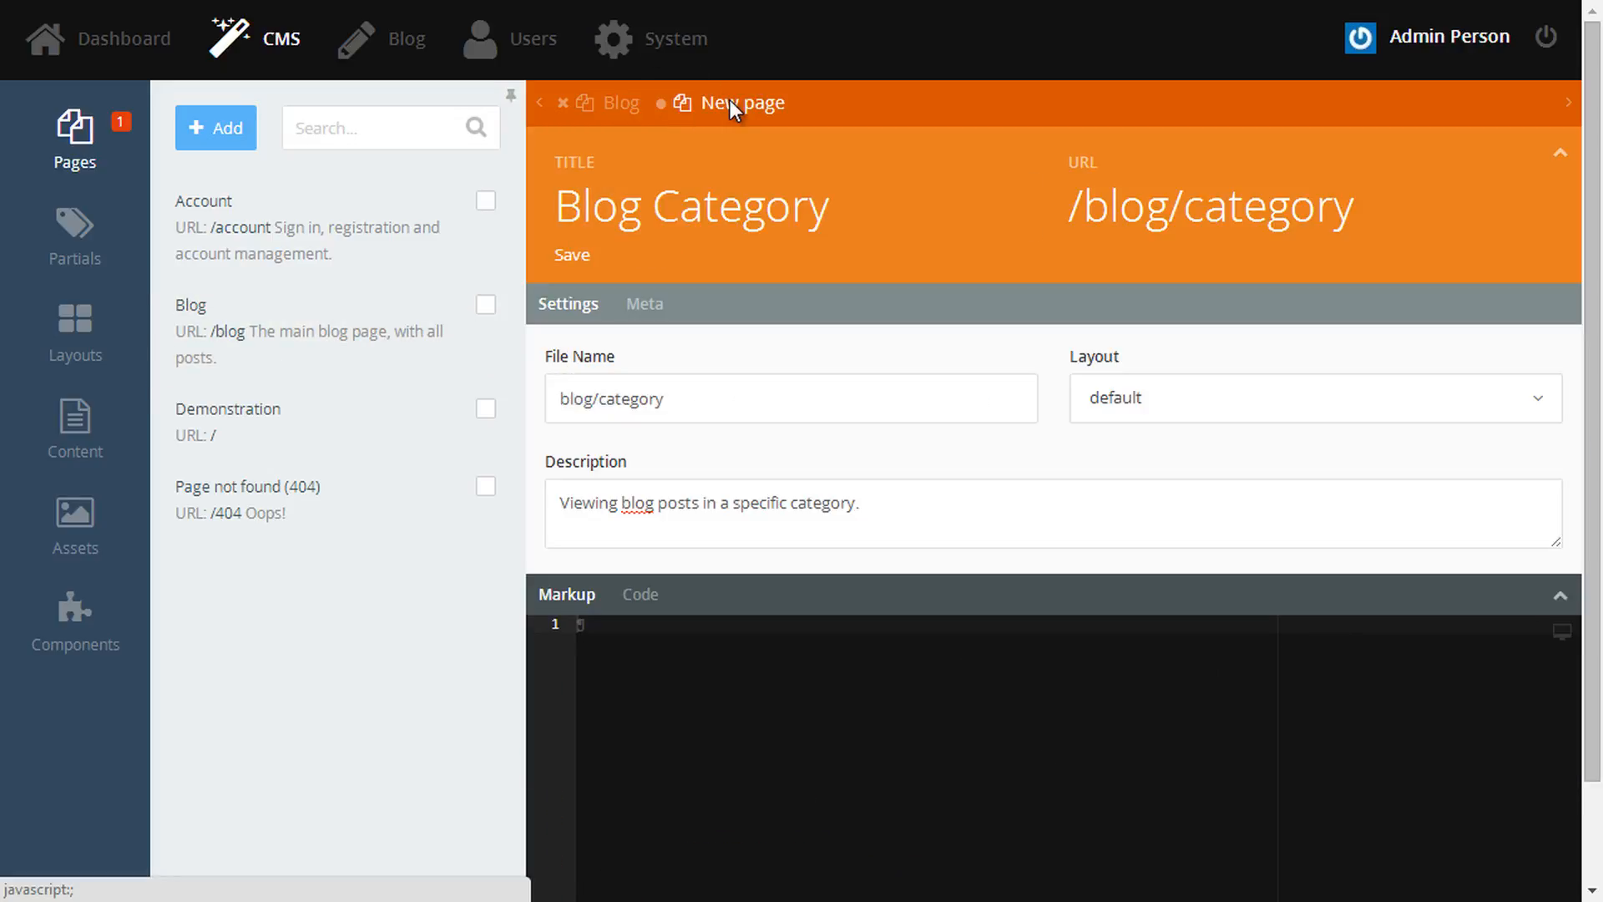
left_click(804, 723)
type("<div class=\"row\">     <div class=\"col-sm-8\">         {% component 'blogPosts' %}     </div>     <div class=\"col-sm-4\">         {% component 'blogCategories' %}     </div> </div>")
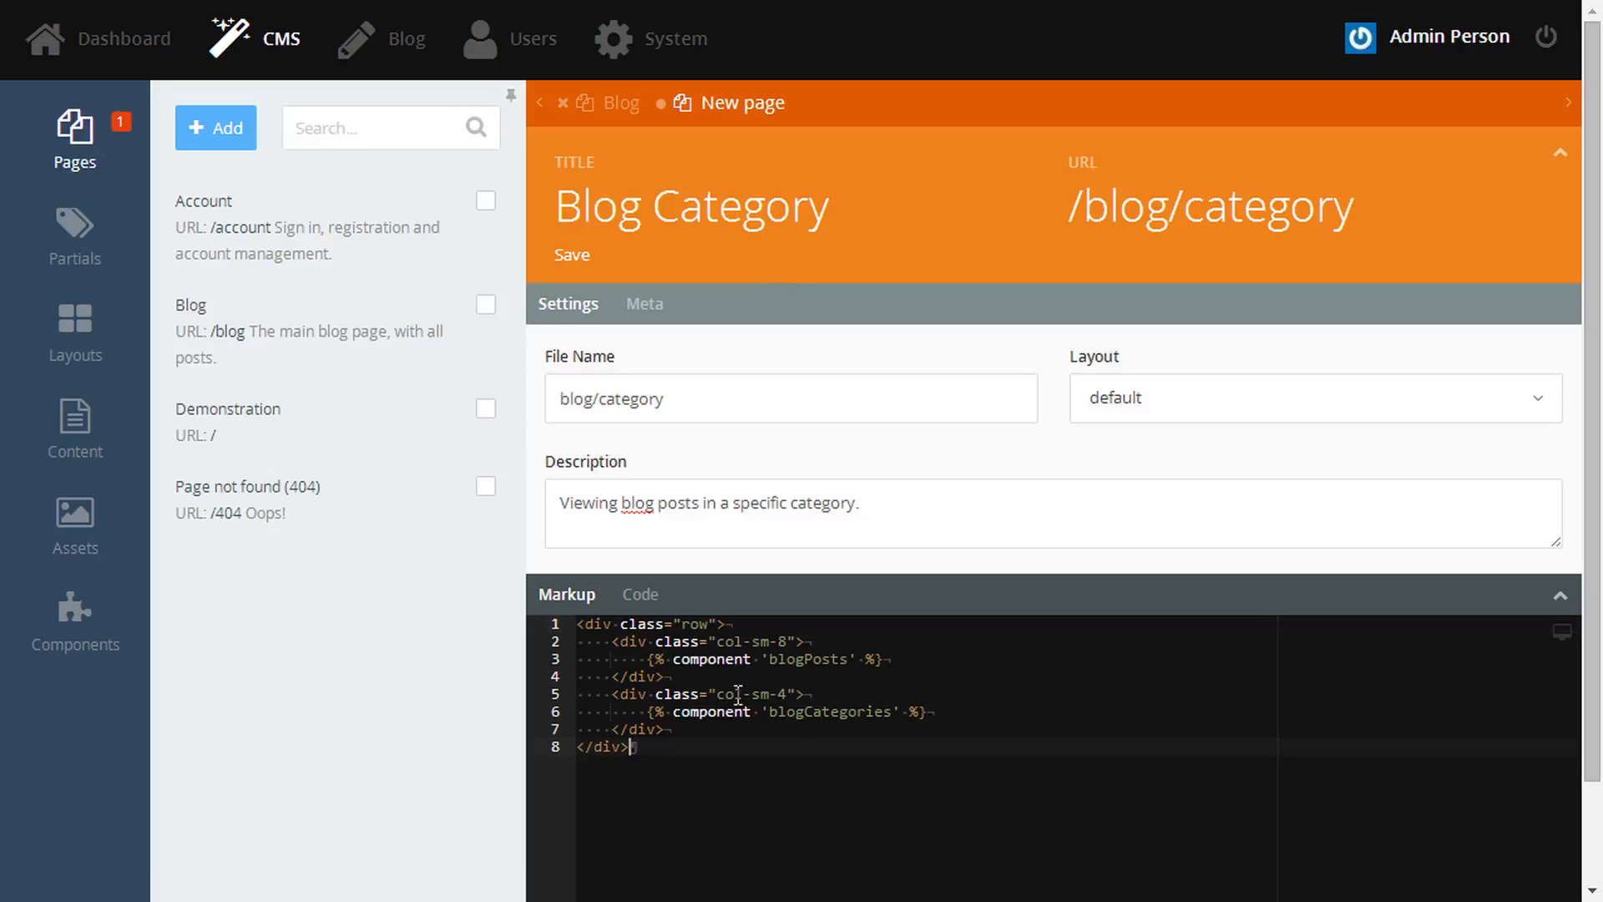
left_click(74, 605)
left_click_drag(250, 447, 852, 247)
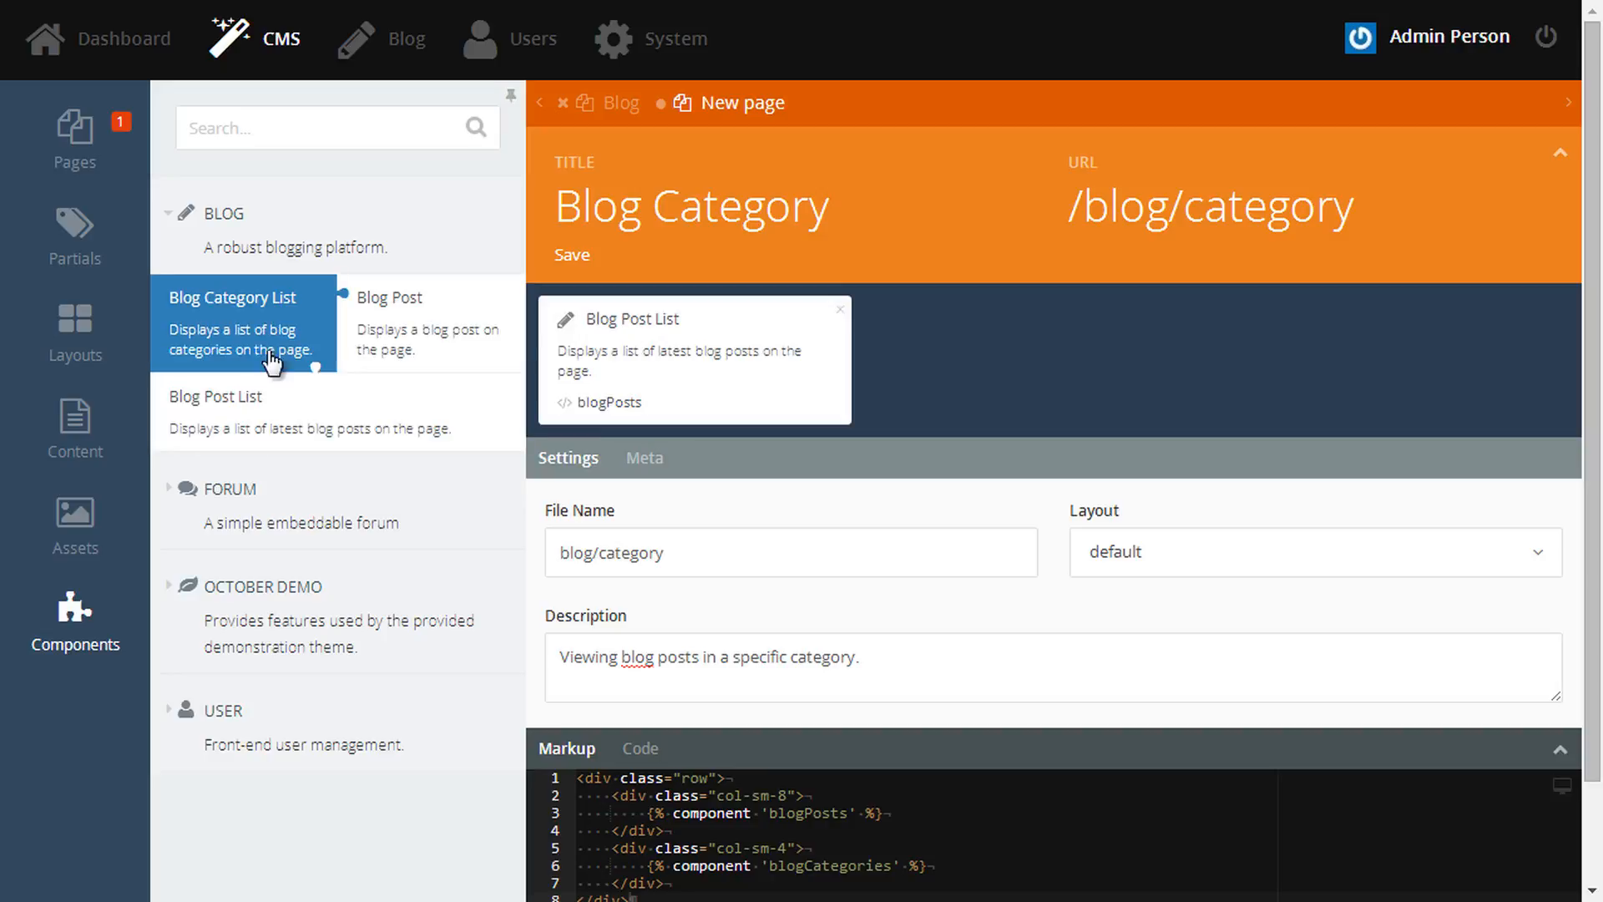
left_click_drag(250, 334, 974, 401)
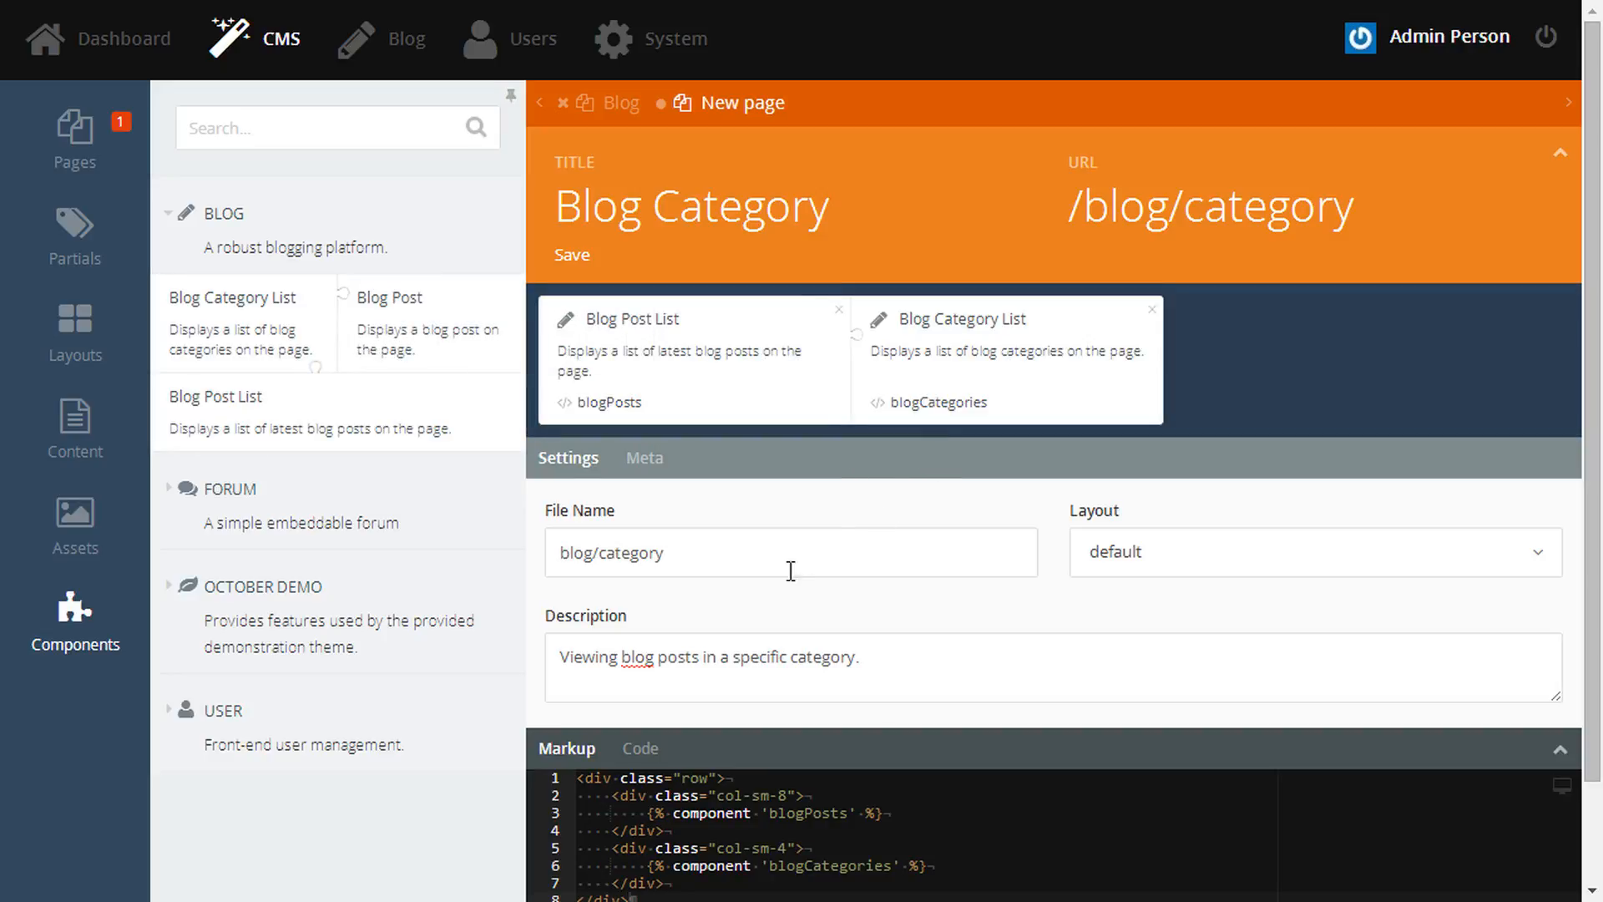
key("ctrl+s")
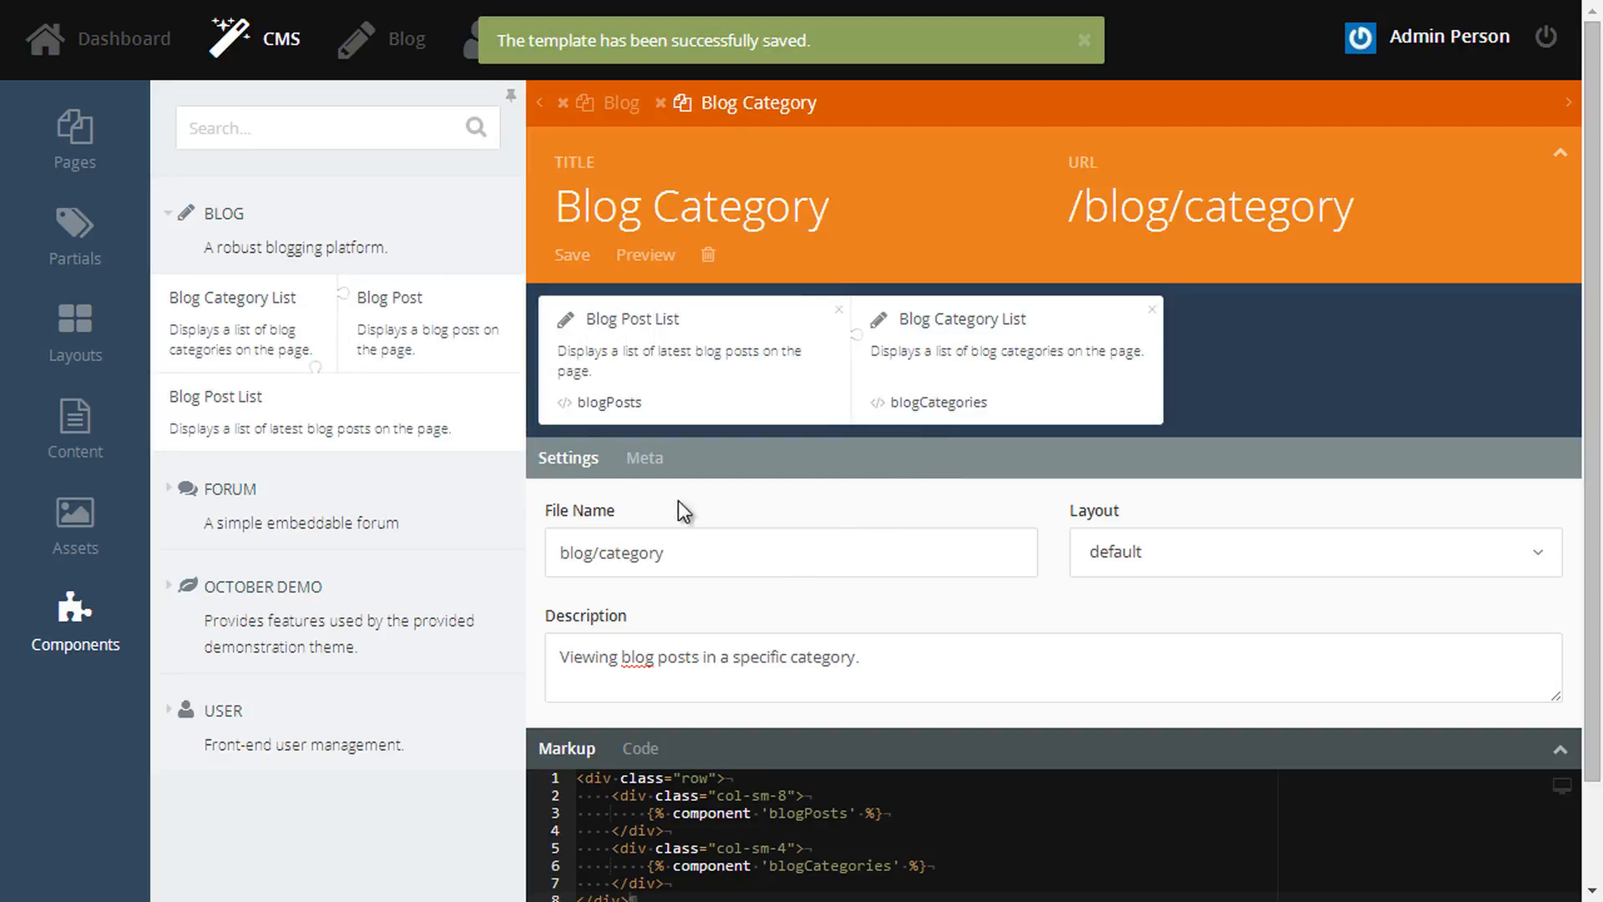
left_click(90, 165)
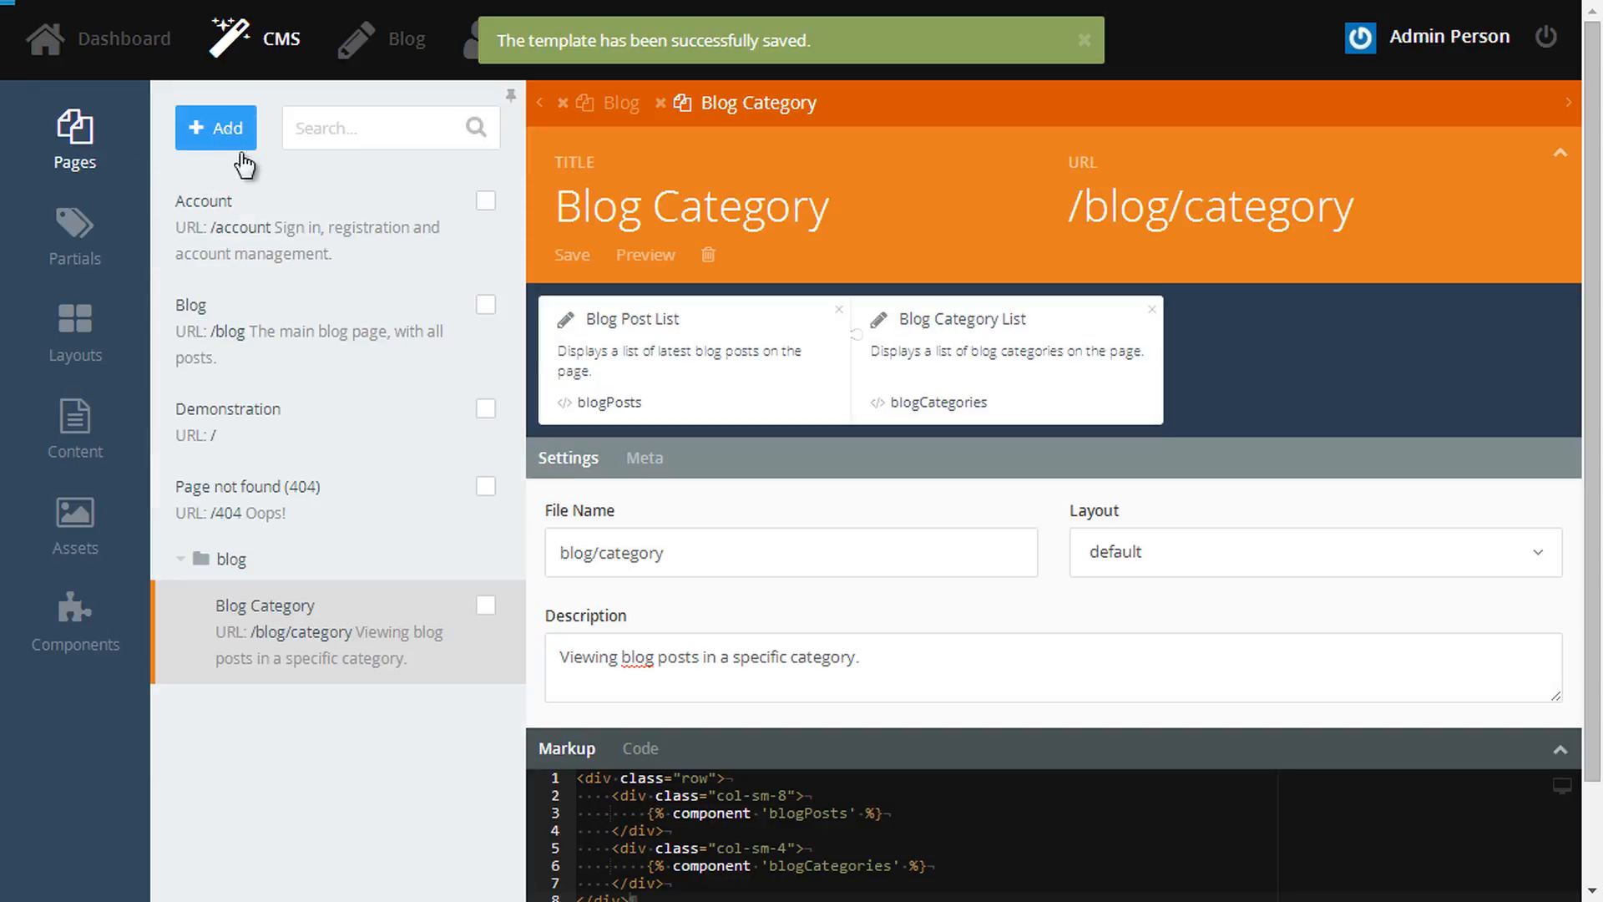
- Create a 'Blog Post' page with URL and file name blog/post, default layout and a pasted description
left_click(227, 132)
type("Blog Post")
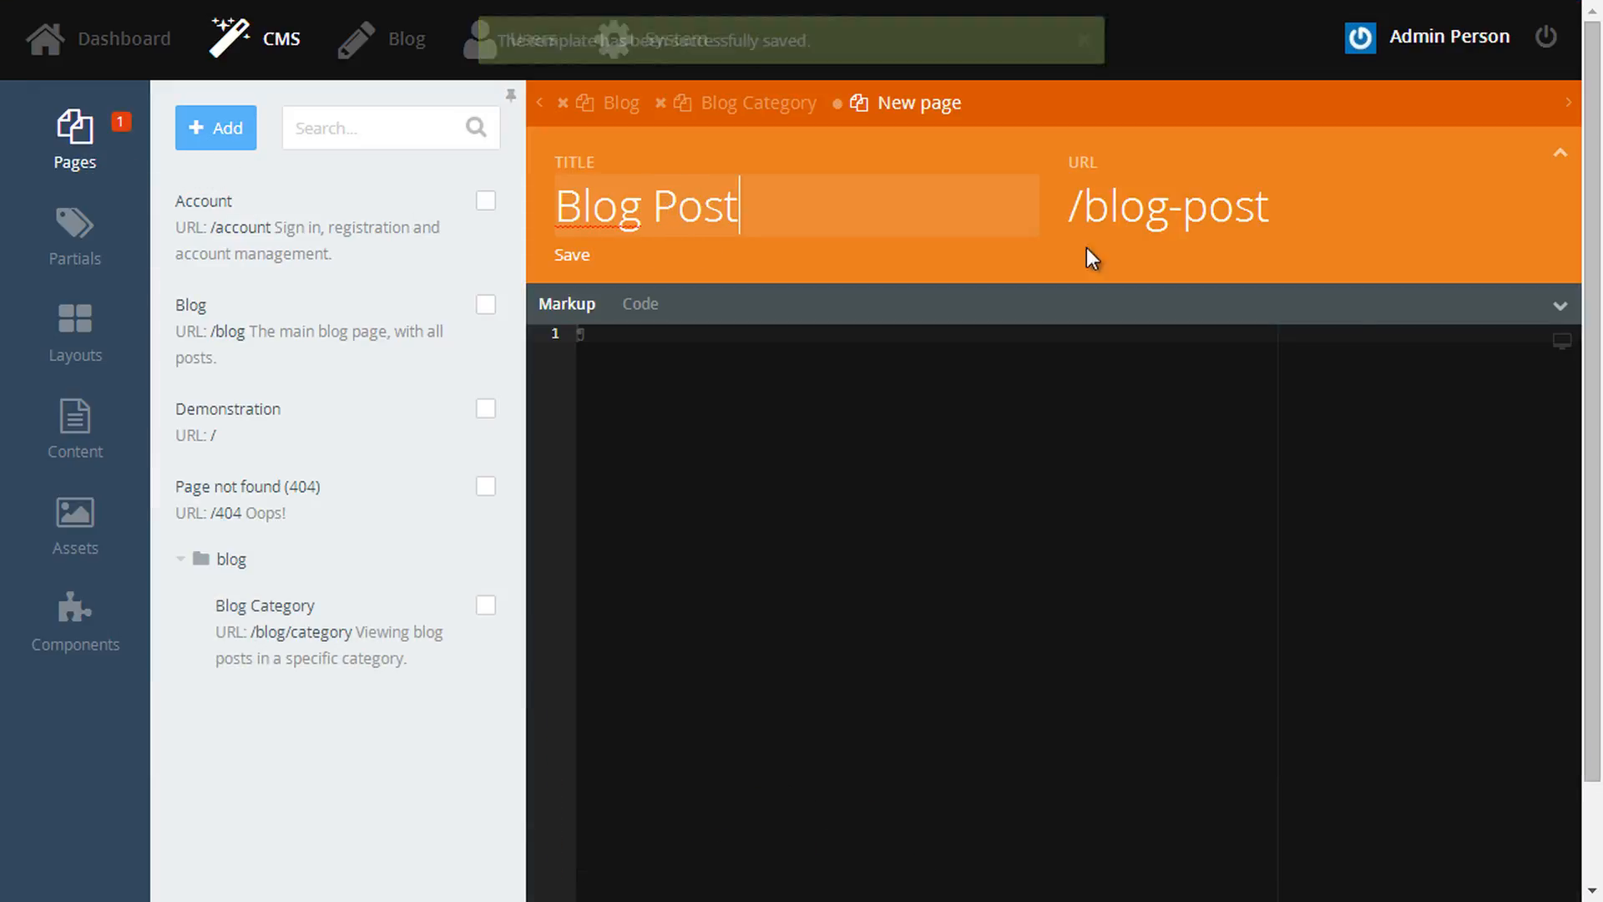
left_click(1560, 306)
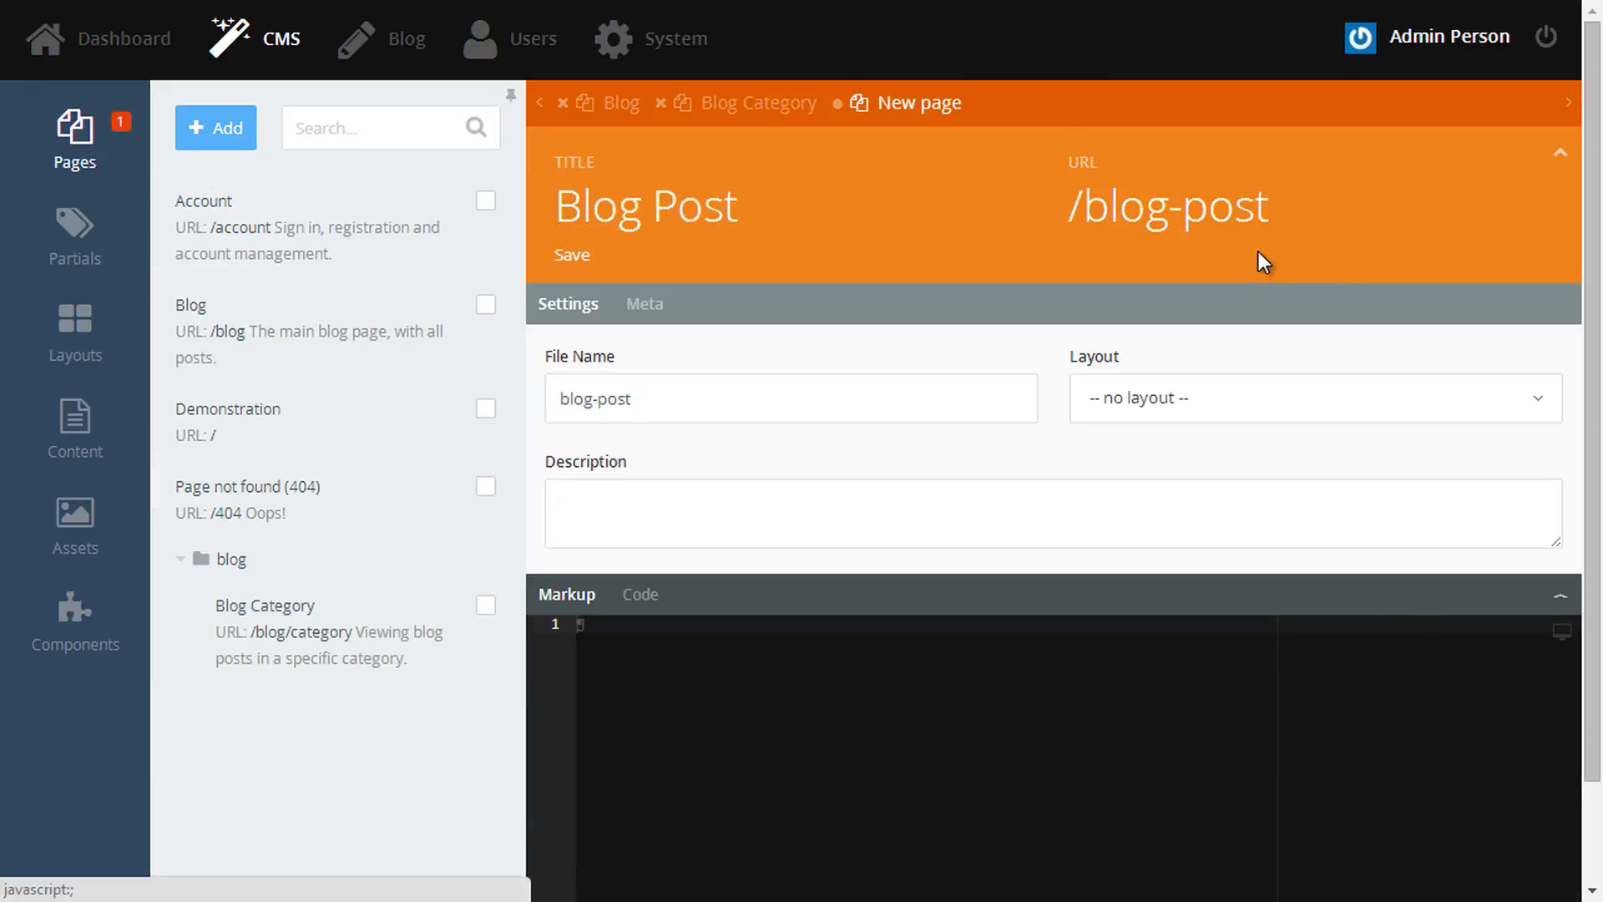
key("Delete")
type("/")
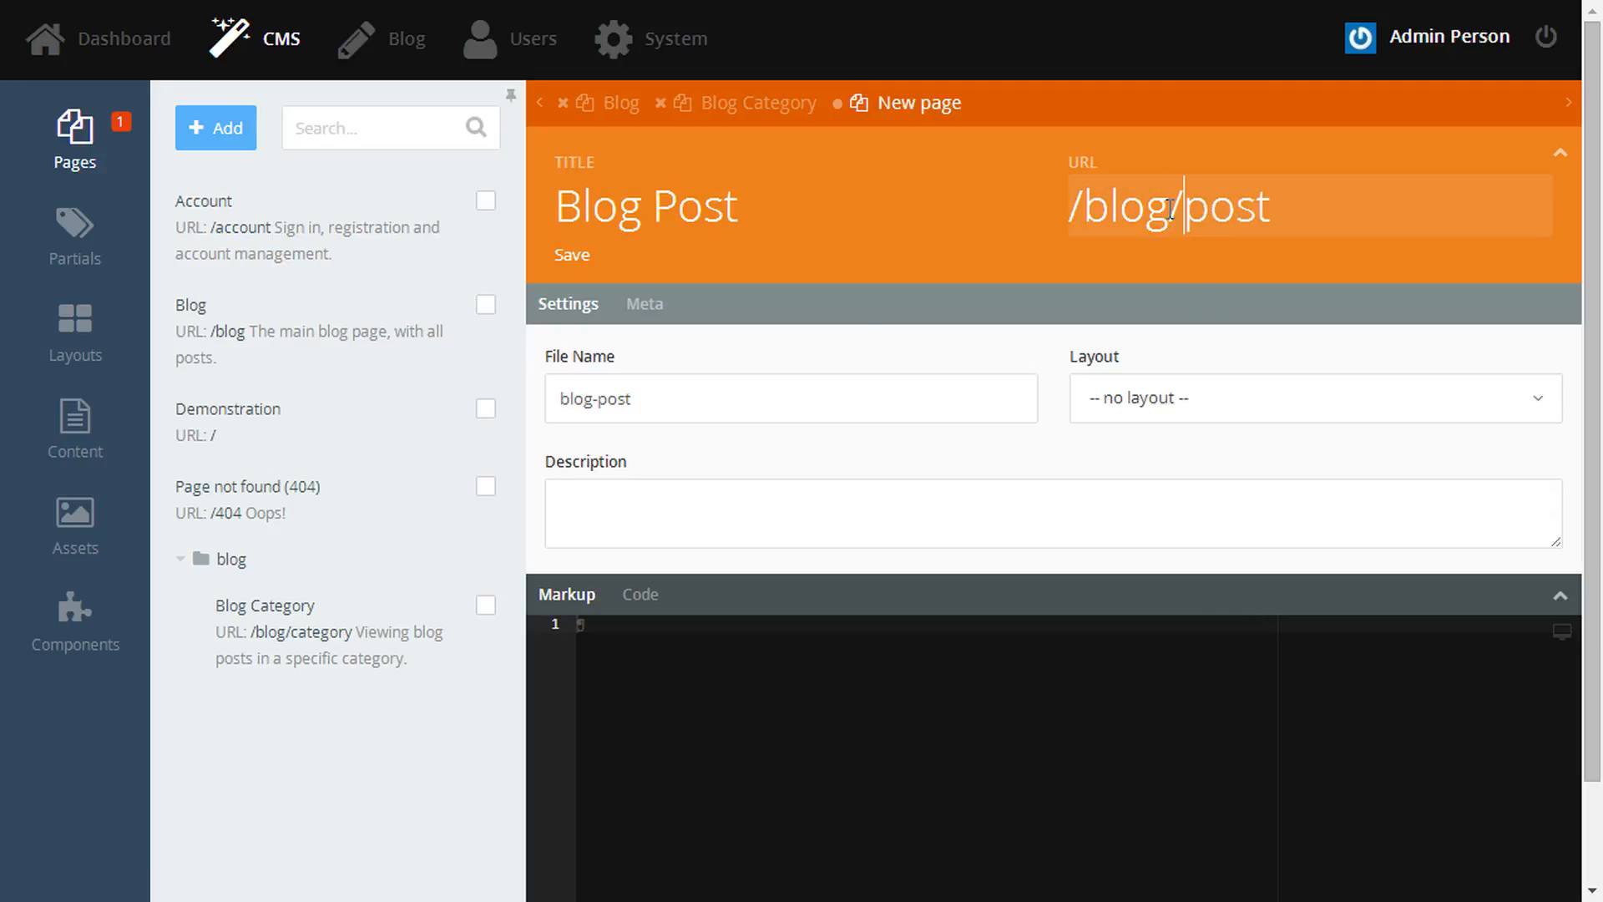
left_click(601, 404)
key("BackSpace")
type("/")
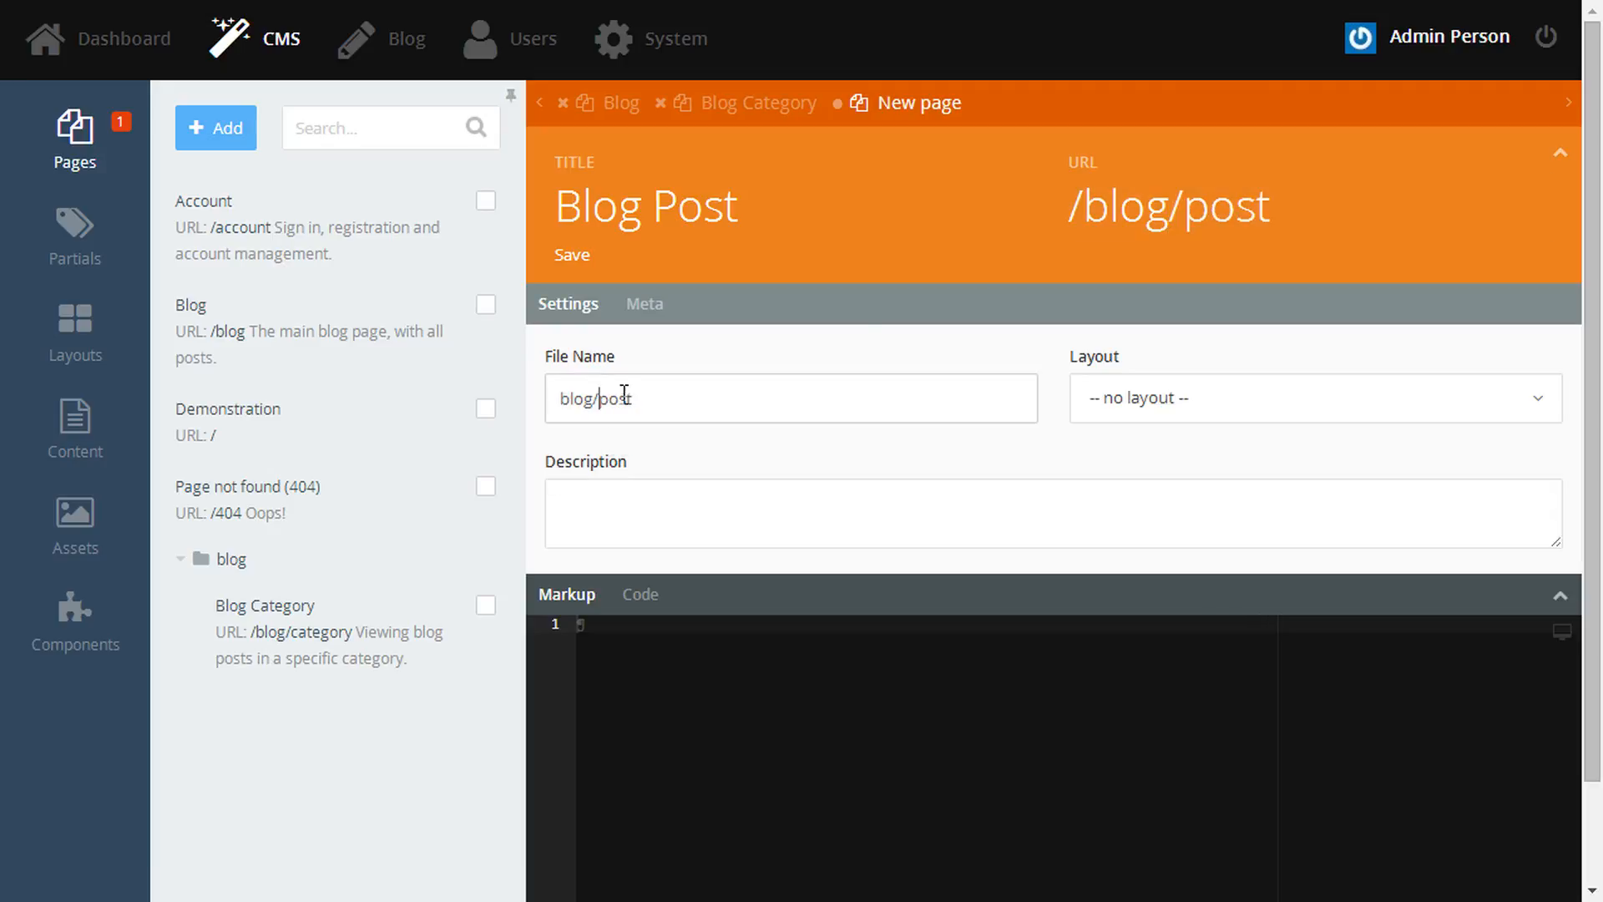
left_click(1164, 399)
left_click(1119, 524)
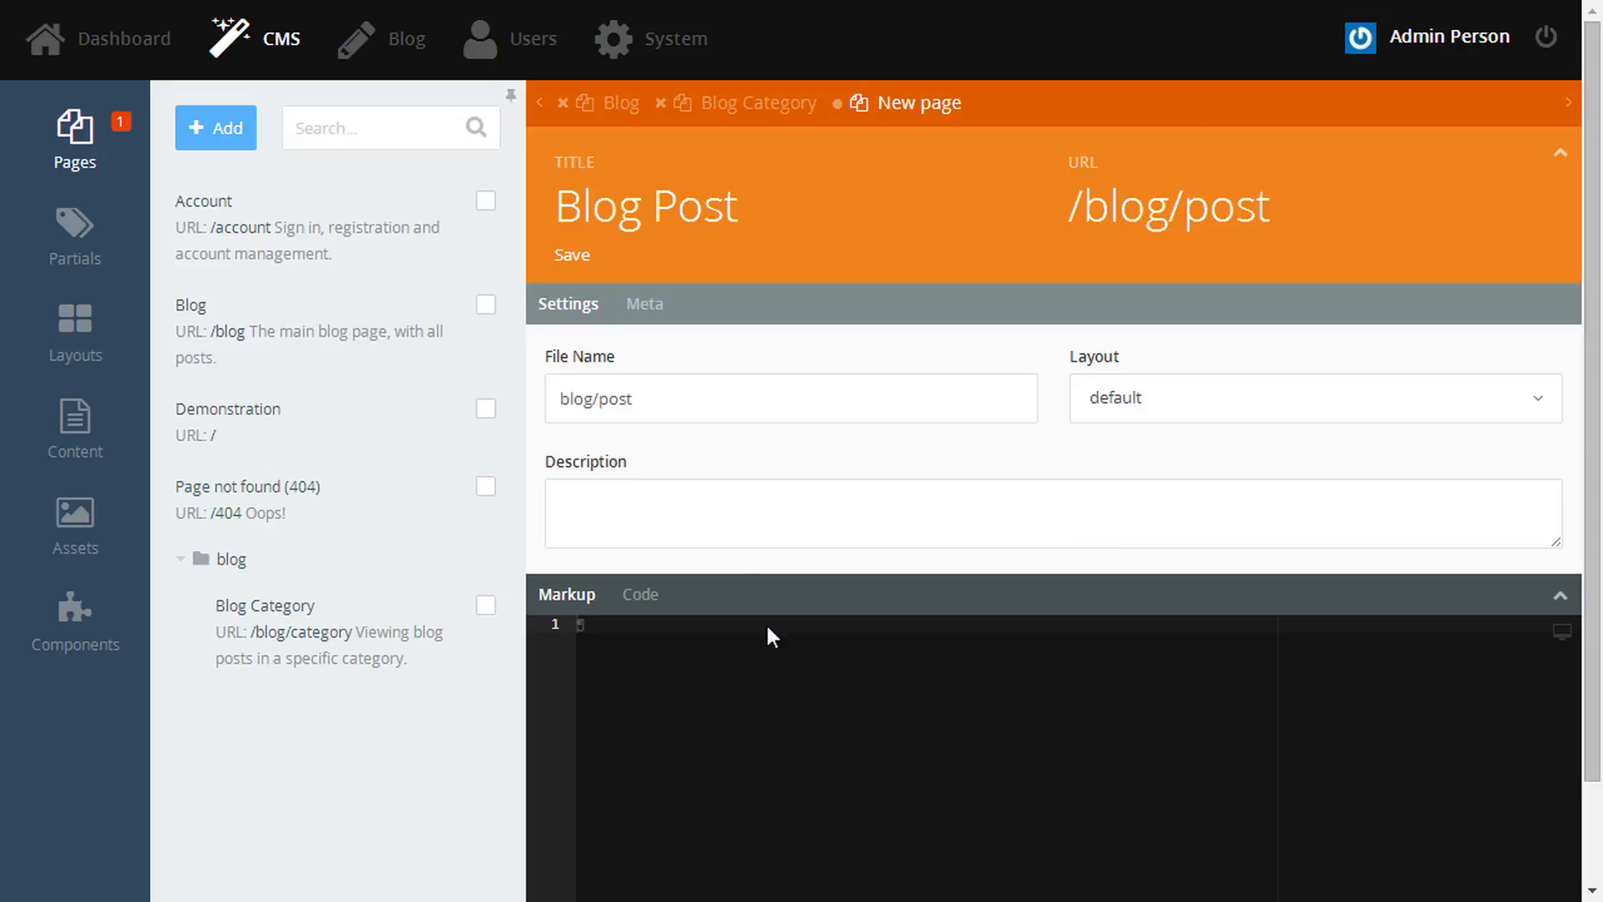
left_click(737, 544)
type("Viewing a single blog post")
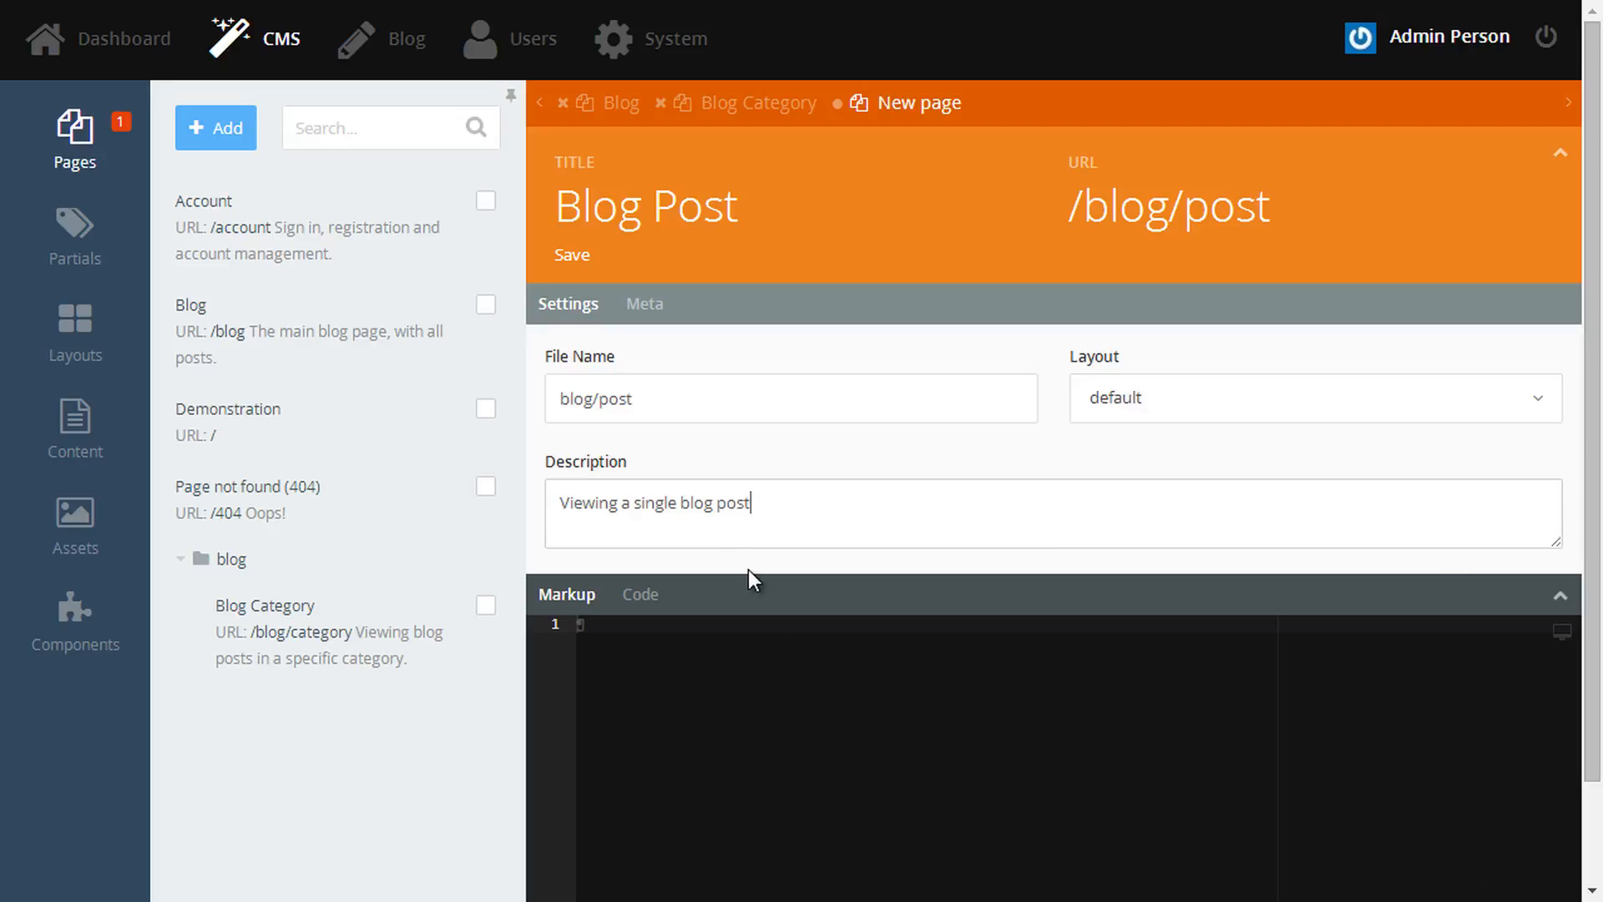
- Add the Blog Post component, save, then extend the URL to /blog/post/:slug and save again
left_click(71, 643)
left_click_drag(393, 333, 708, 696)
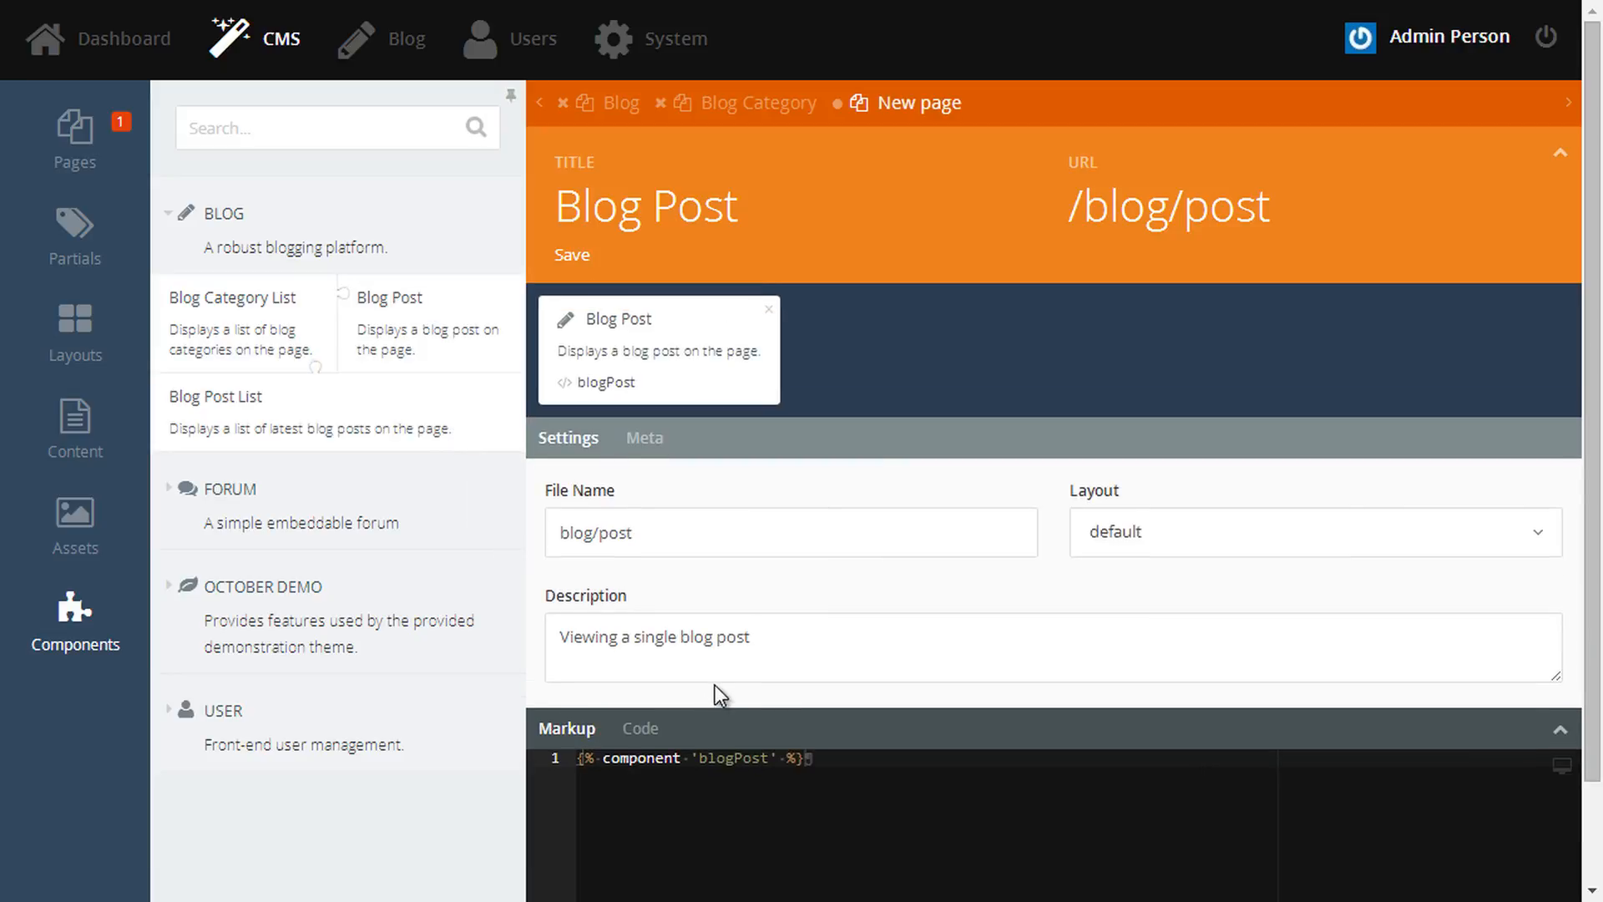
left_click(573, 256)
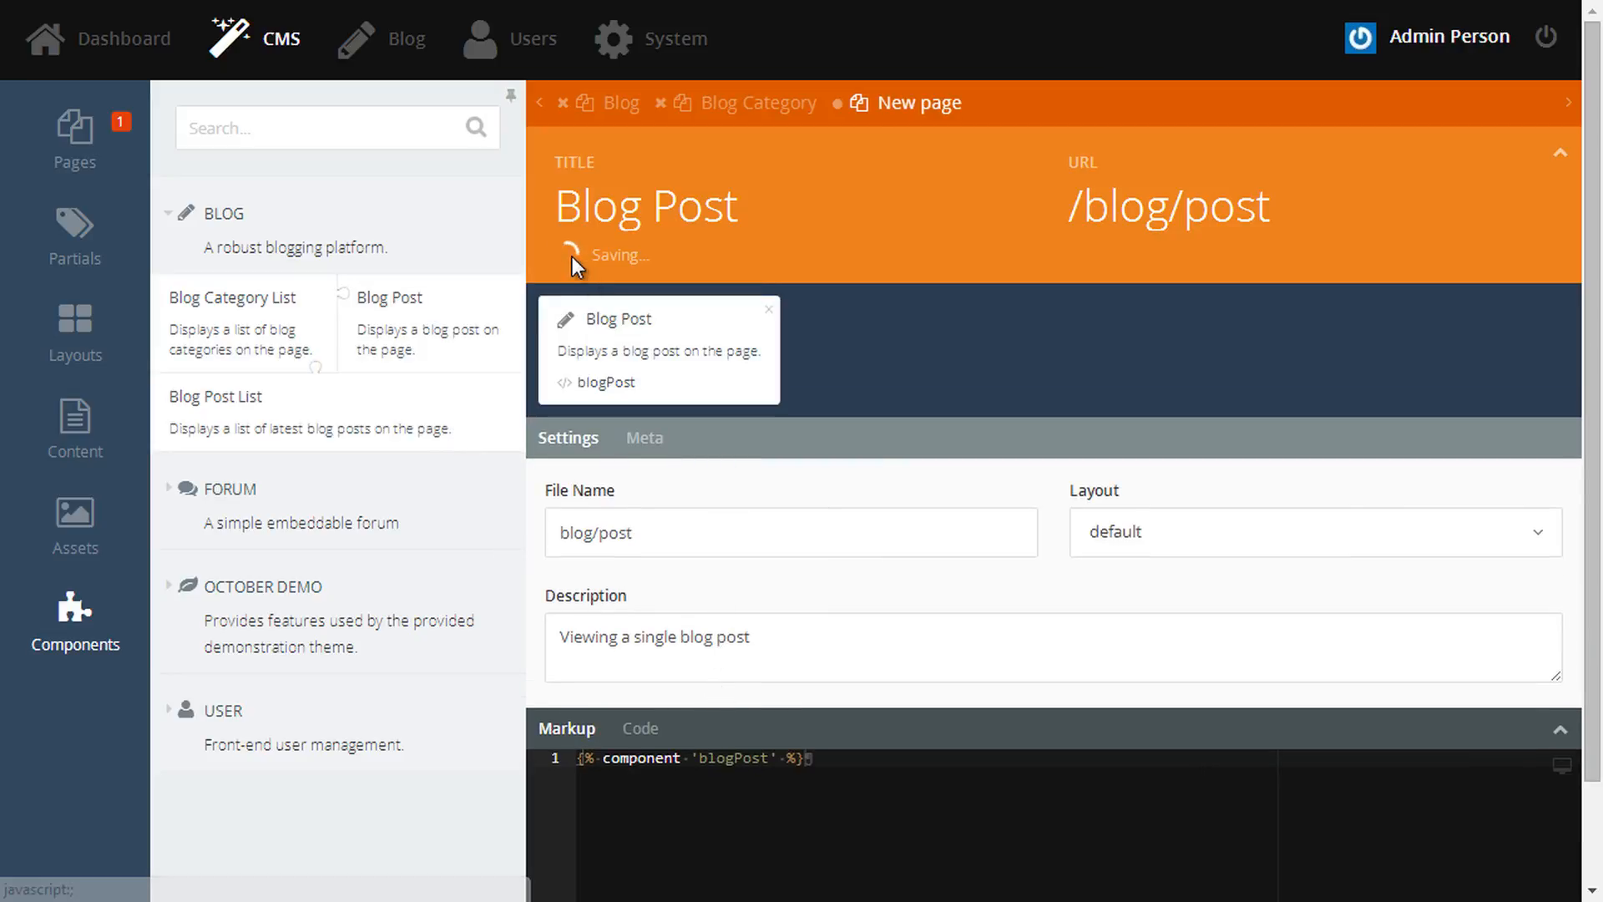
left_click(683, 344)
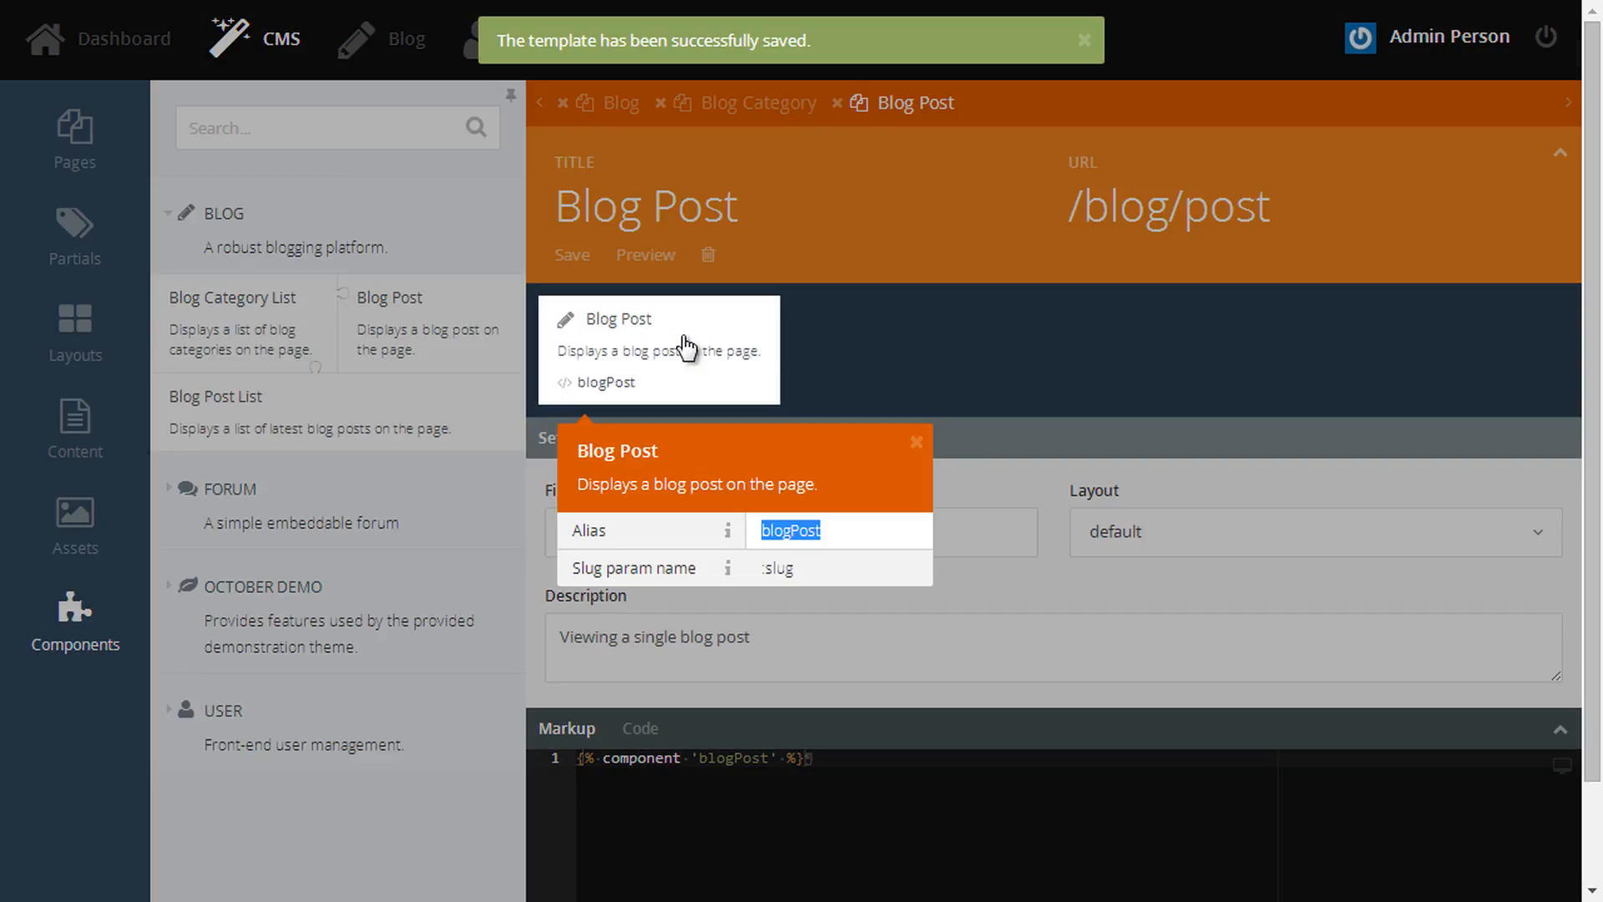
left_click_drag(586, 567, 665, 567)
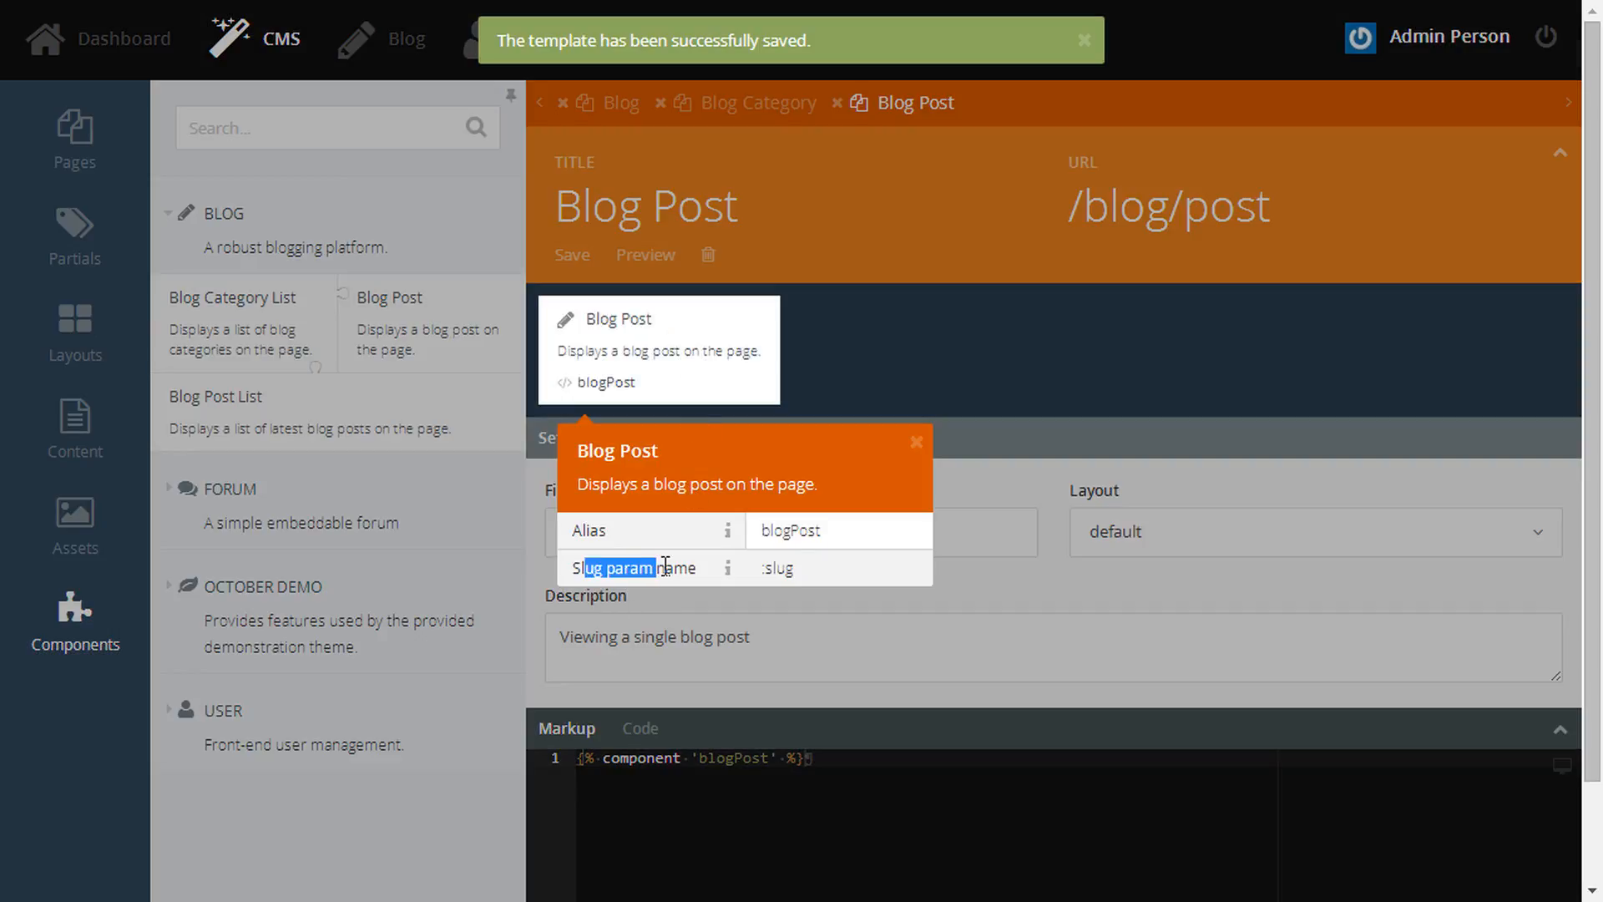
left_click(1290, 212)
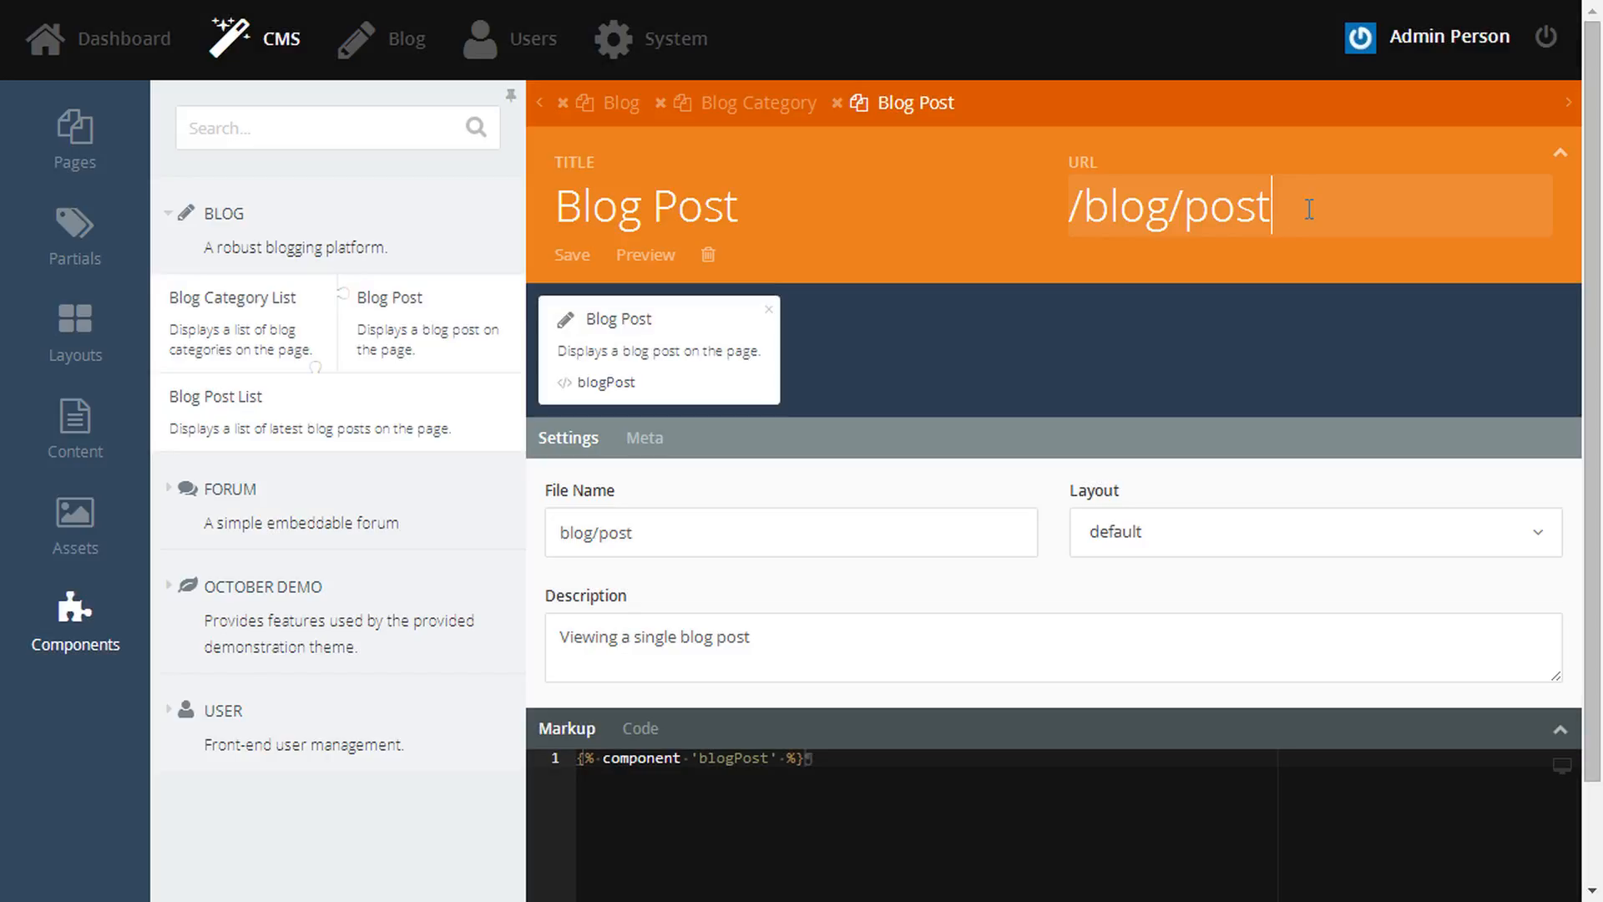
type("/:slug")
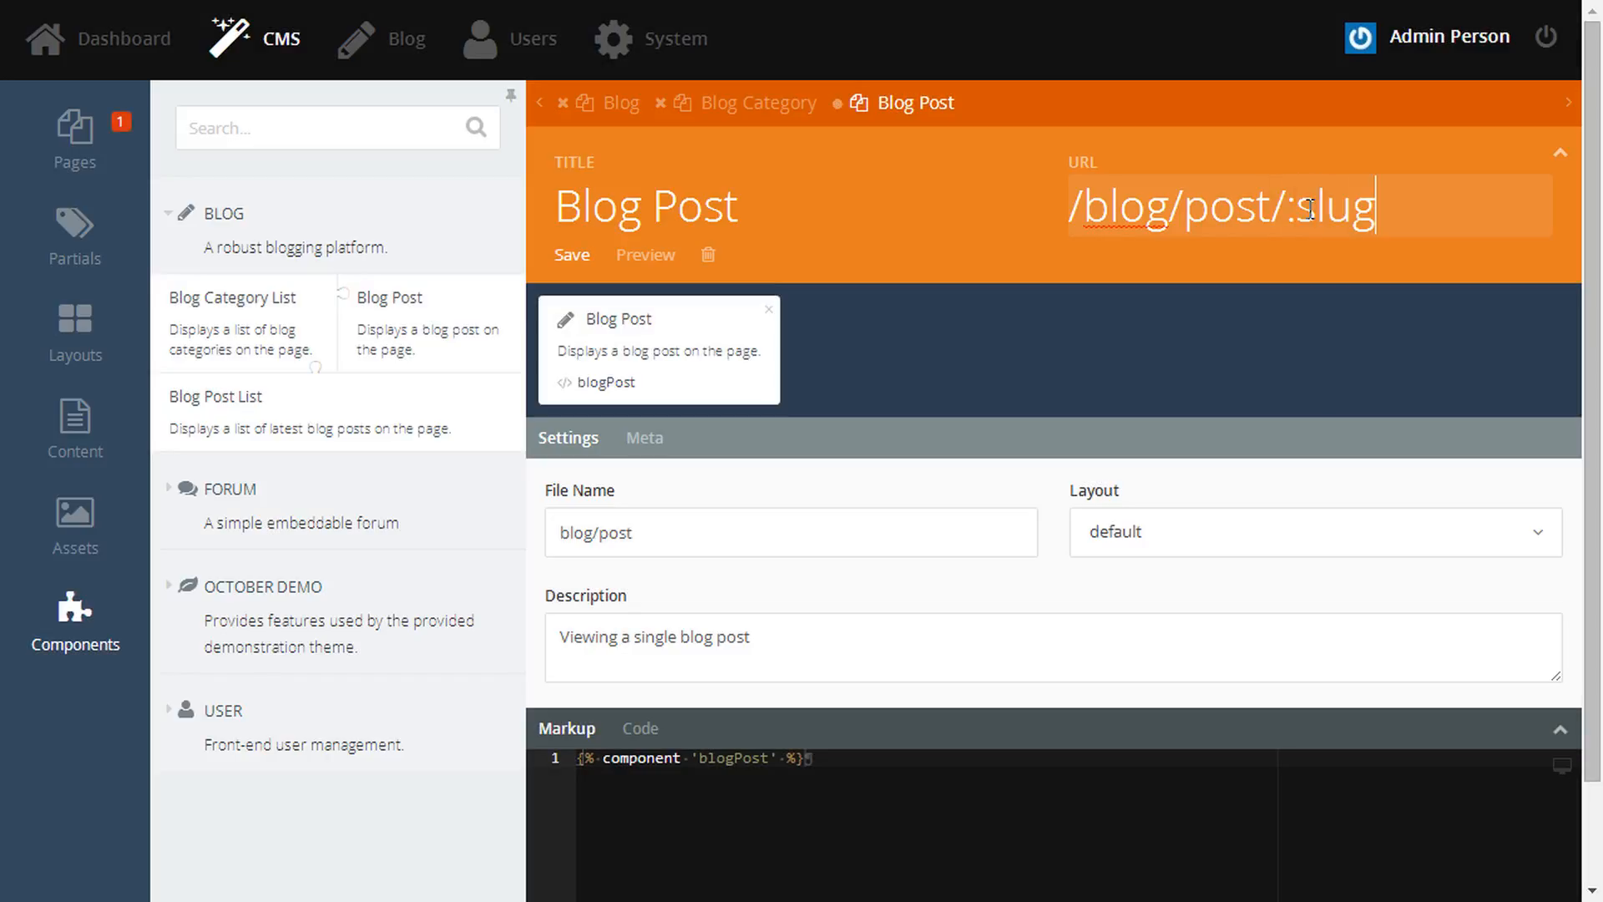
key("ctrl+s")
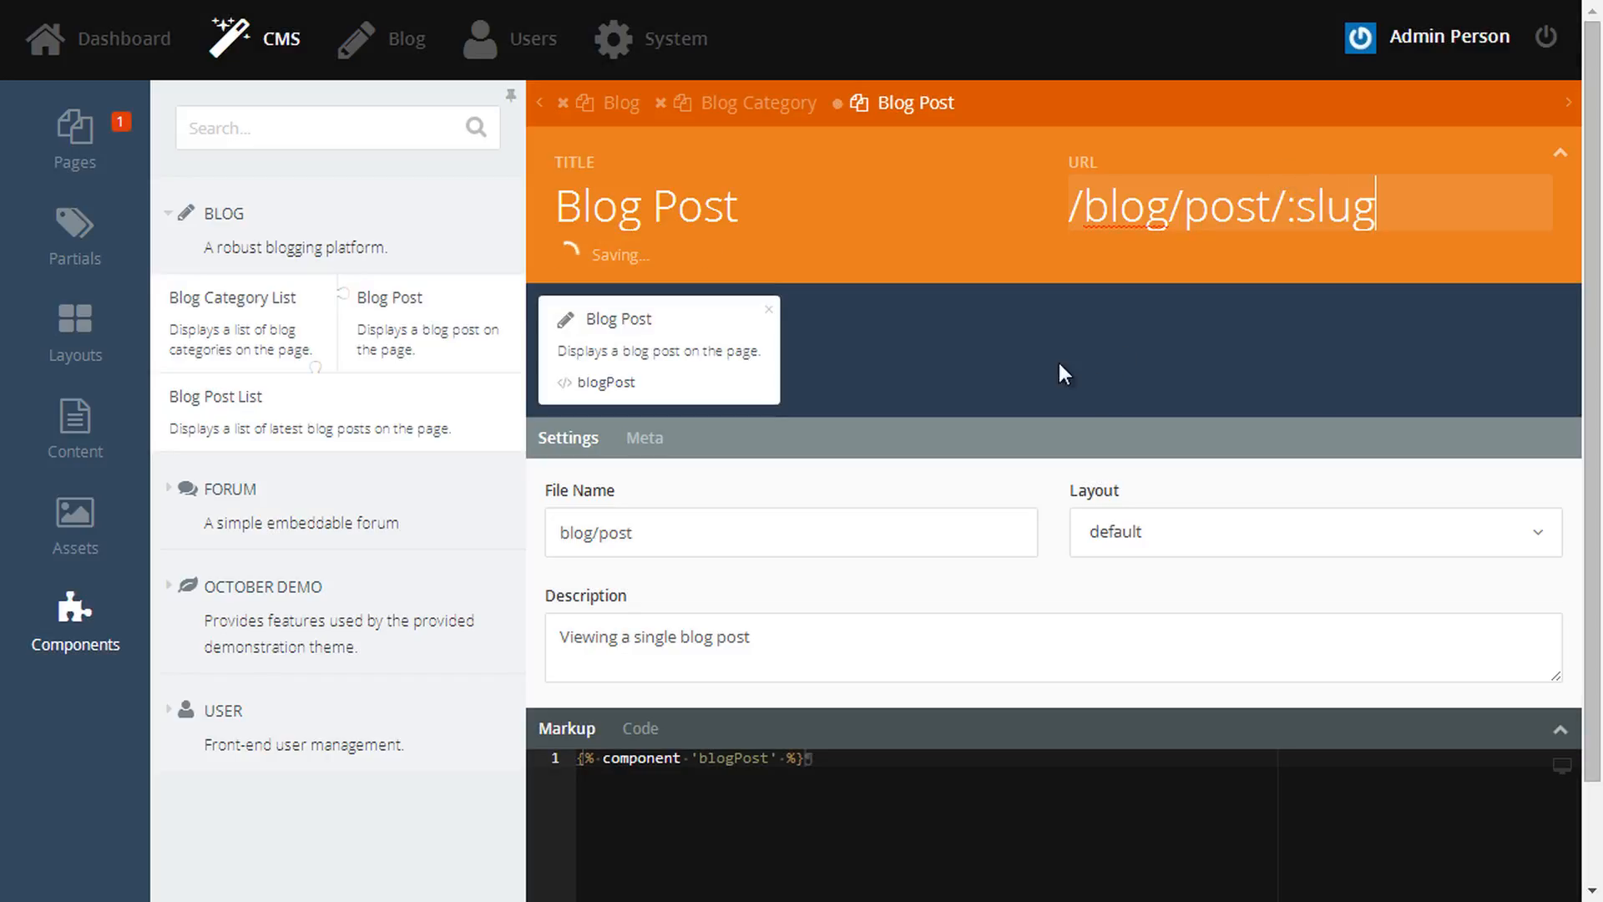
left_click(768, 109)
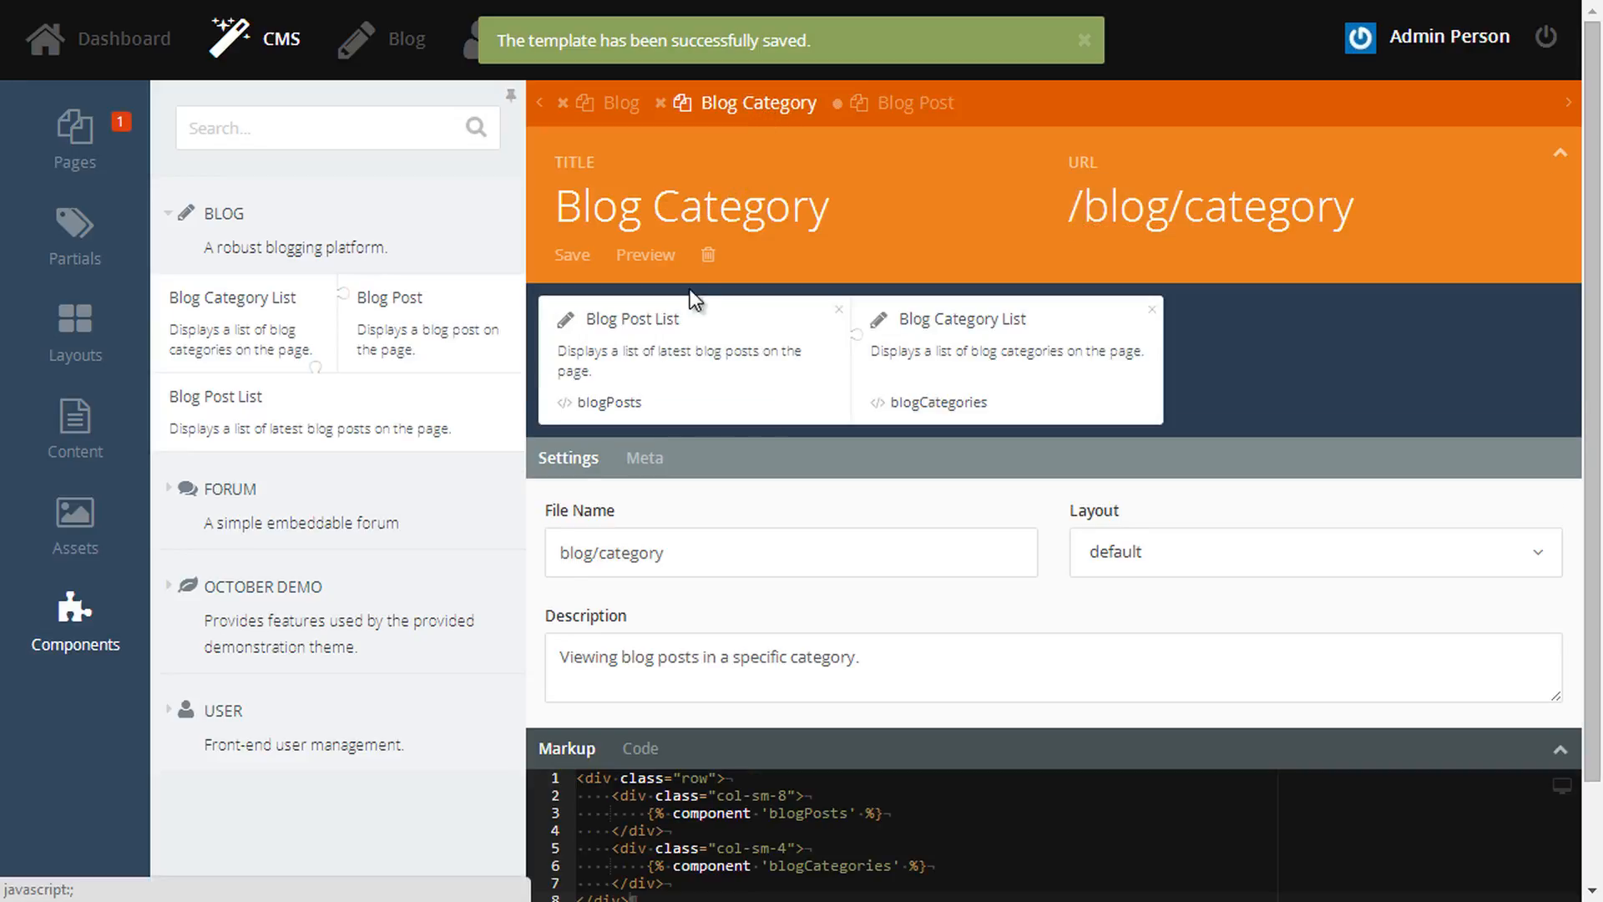
- Review the Blog Post List's Category filter, then append /:slug to the Blog Category page URL and save
left_click(683, 355)
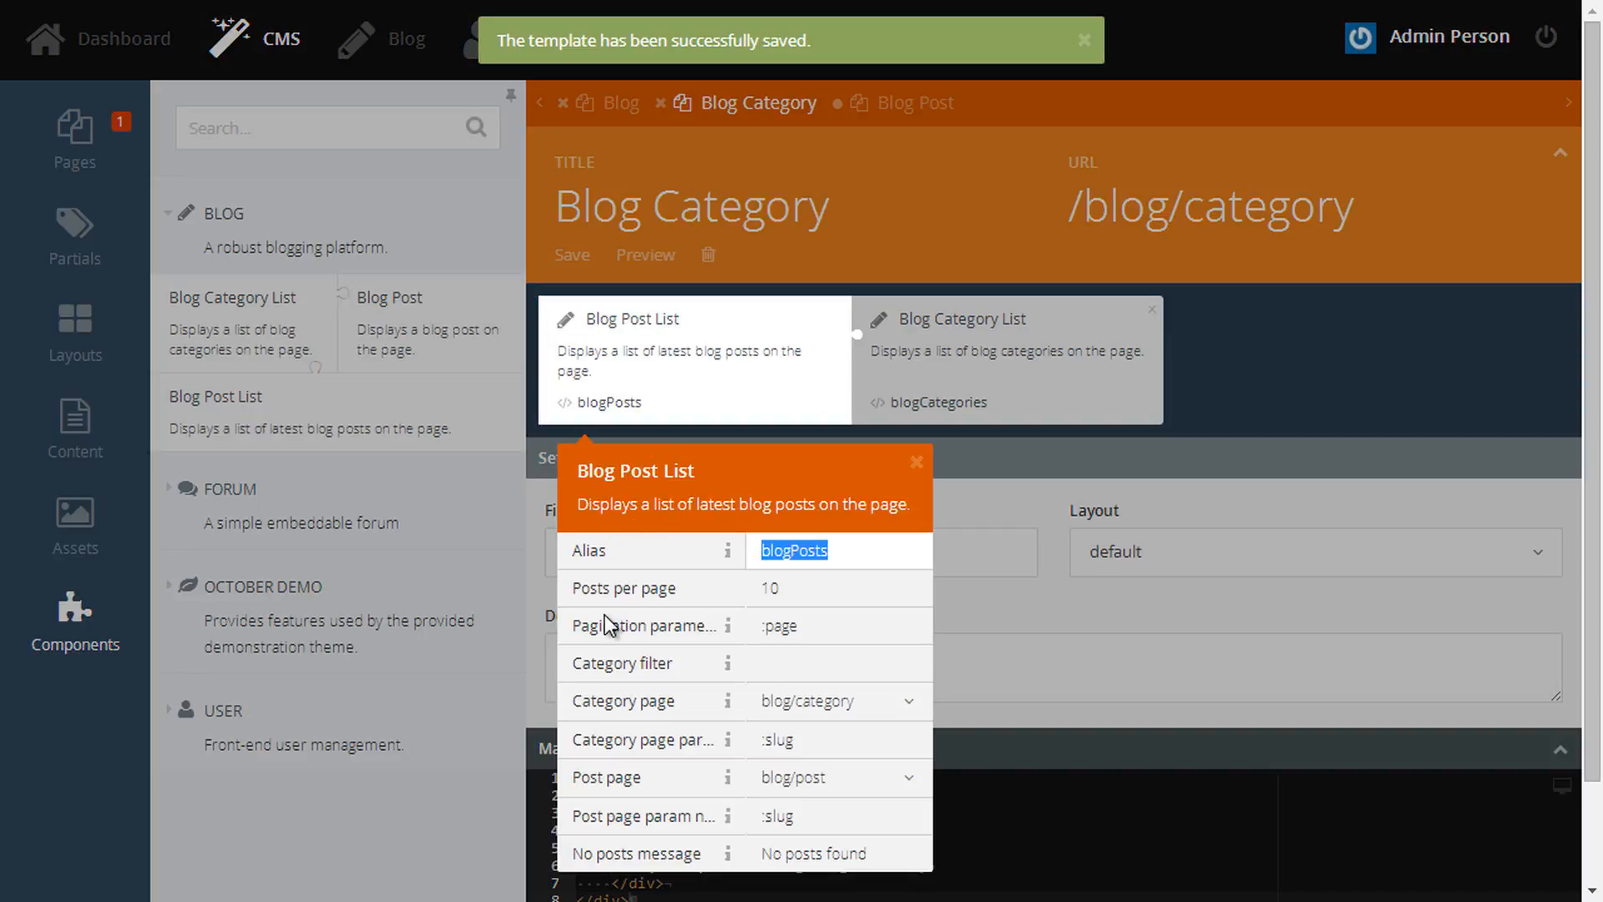
left_click_drag(578, 657, 670, 663)
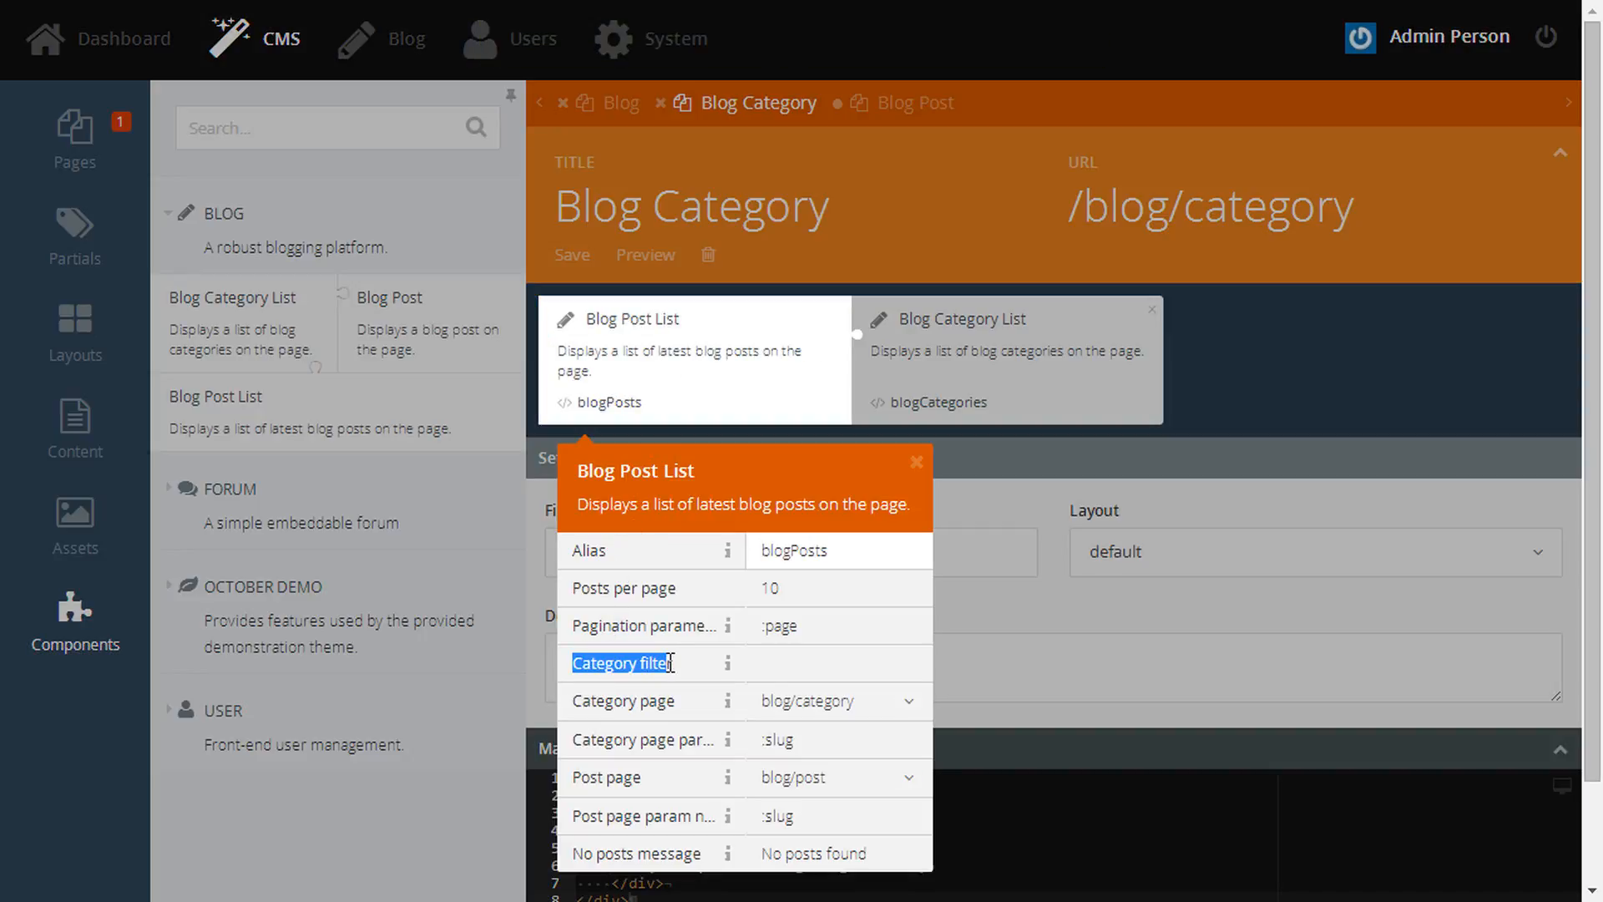
left_click(776, 666)
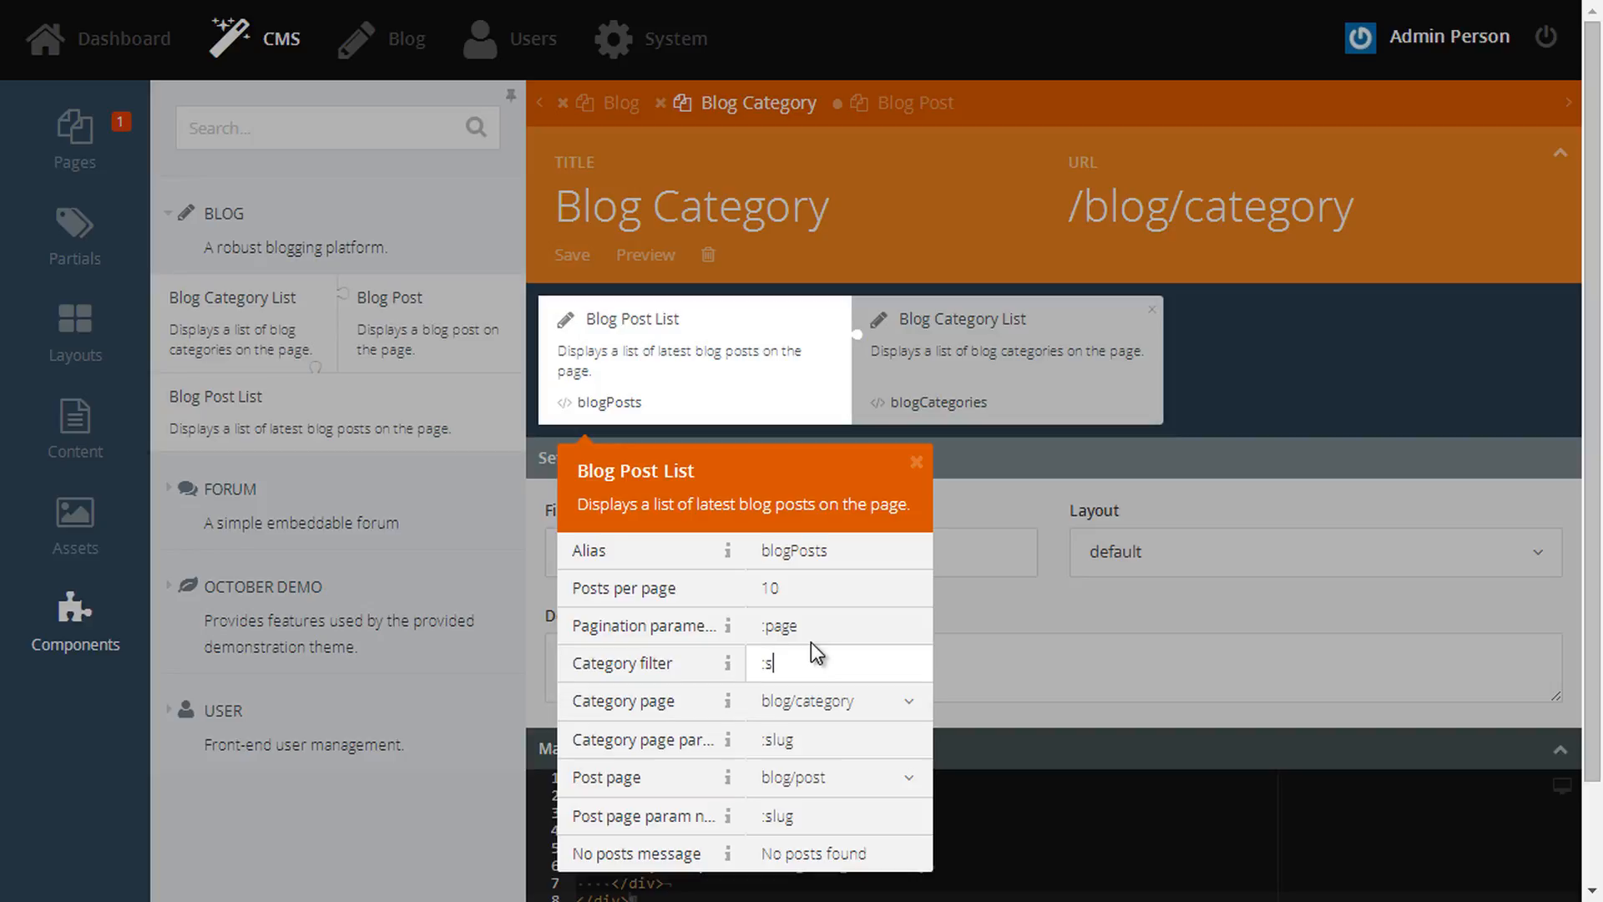
left_click(1378, 210)
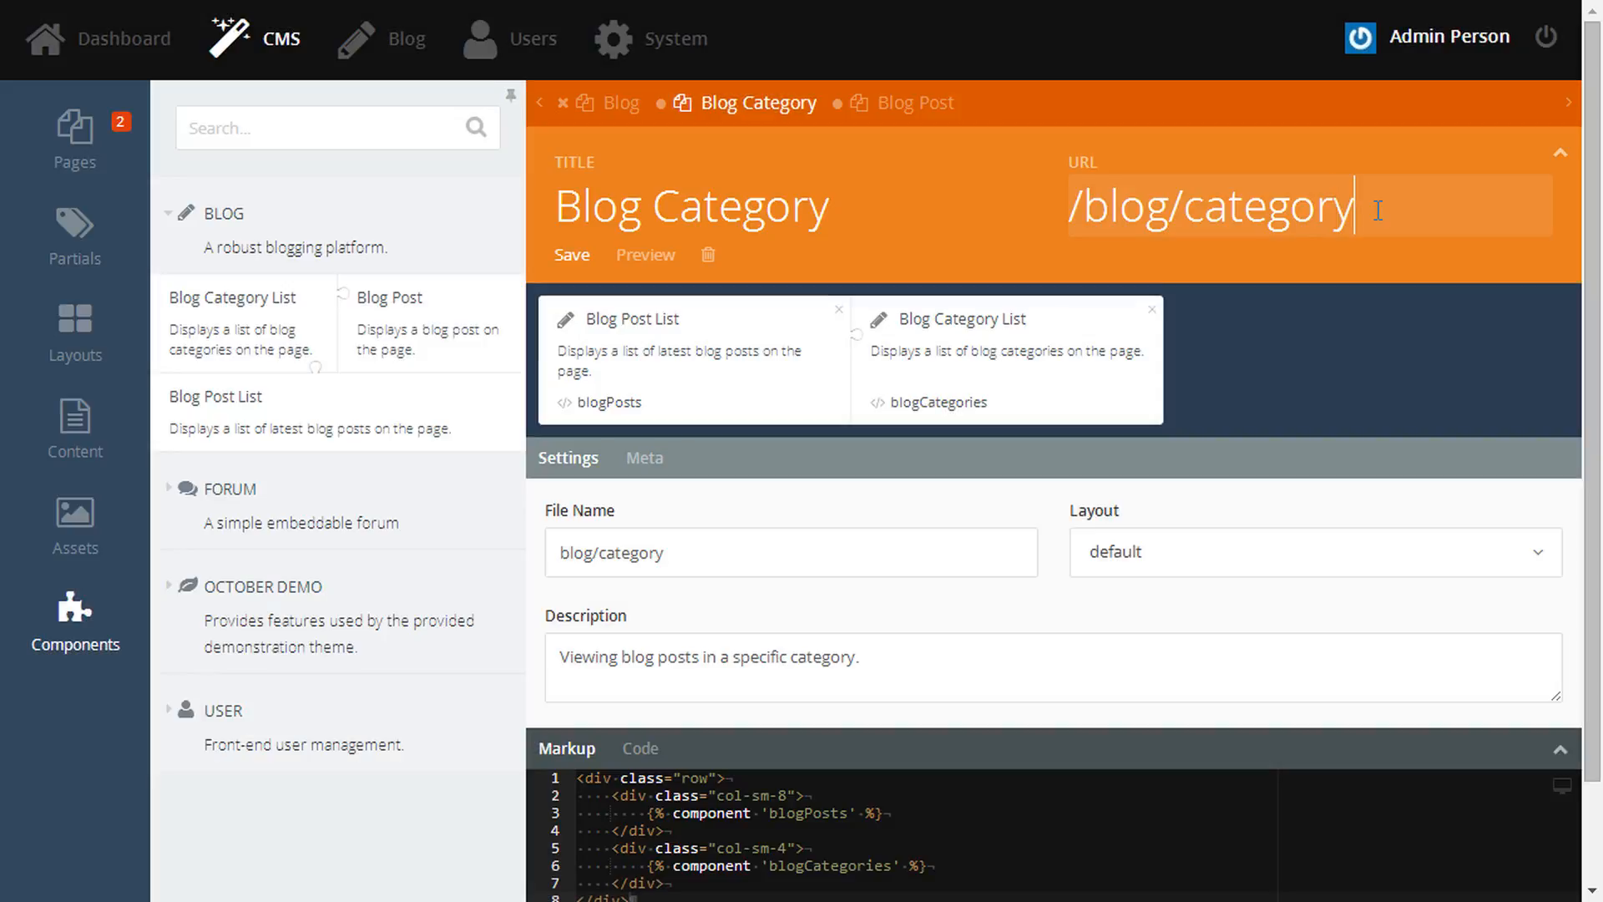
type("/:slug")
key("ctrl+s")
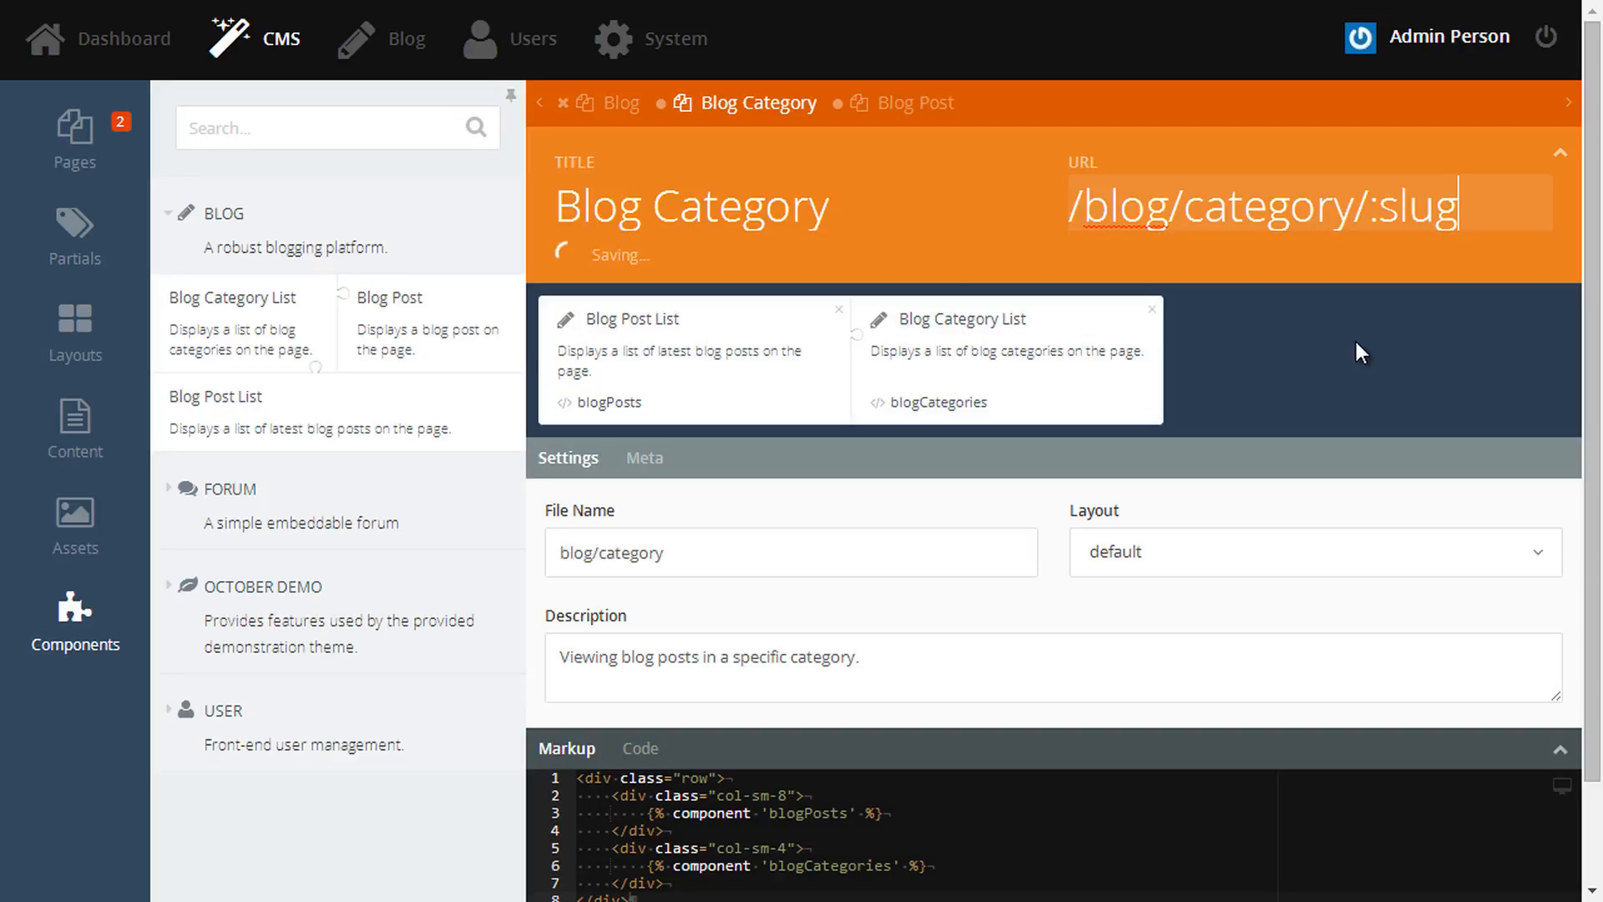
left_click(910, 117)
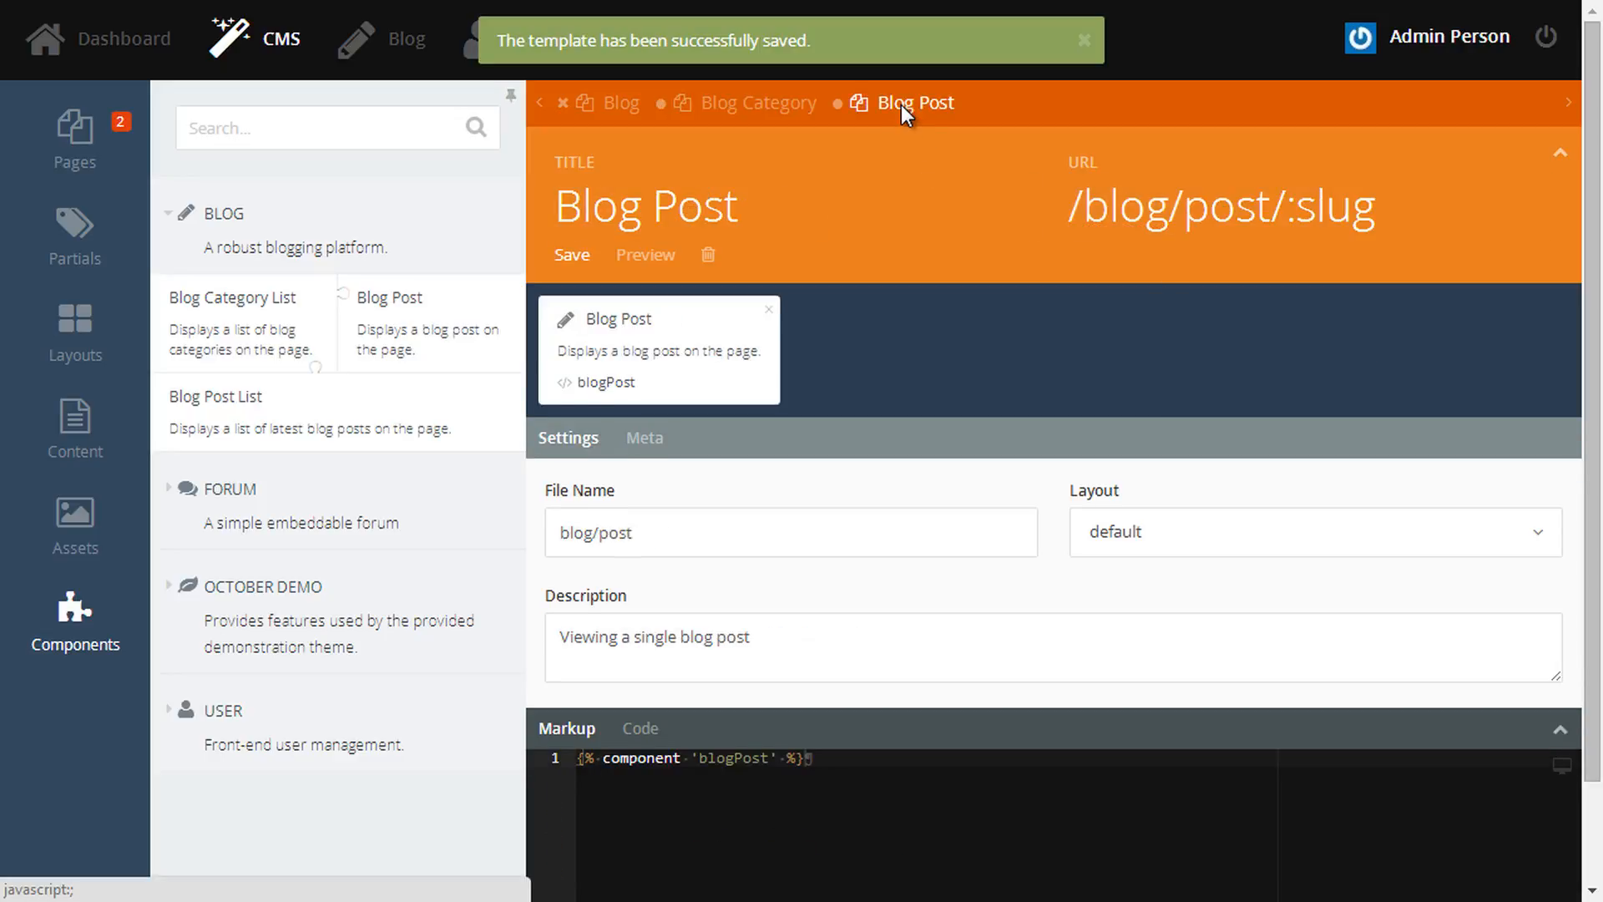
- On the Blog page, set the Blog Post List's Category page to blog/category and Post page to blog/post
left_click(593, 121)
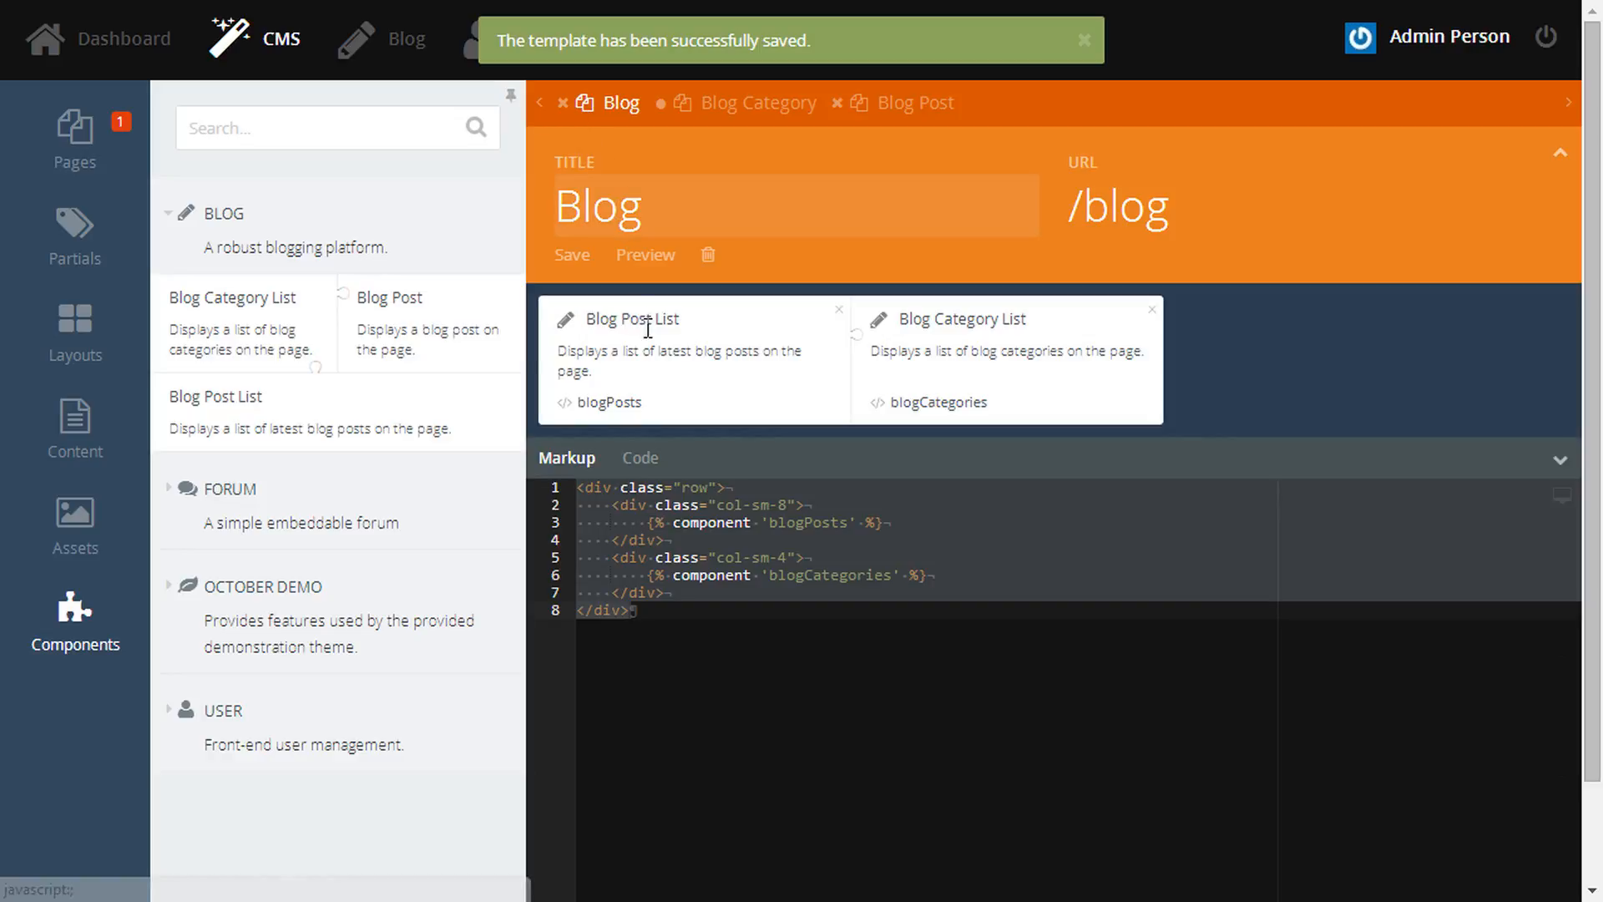
left_click(825, 766)
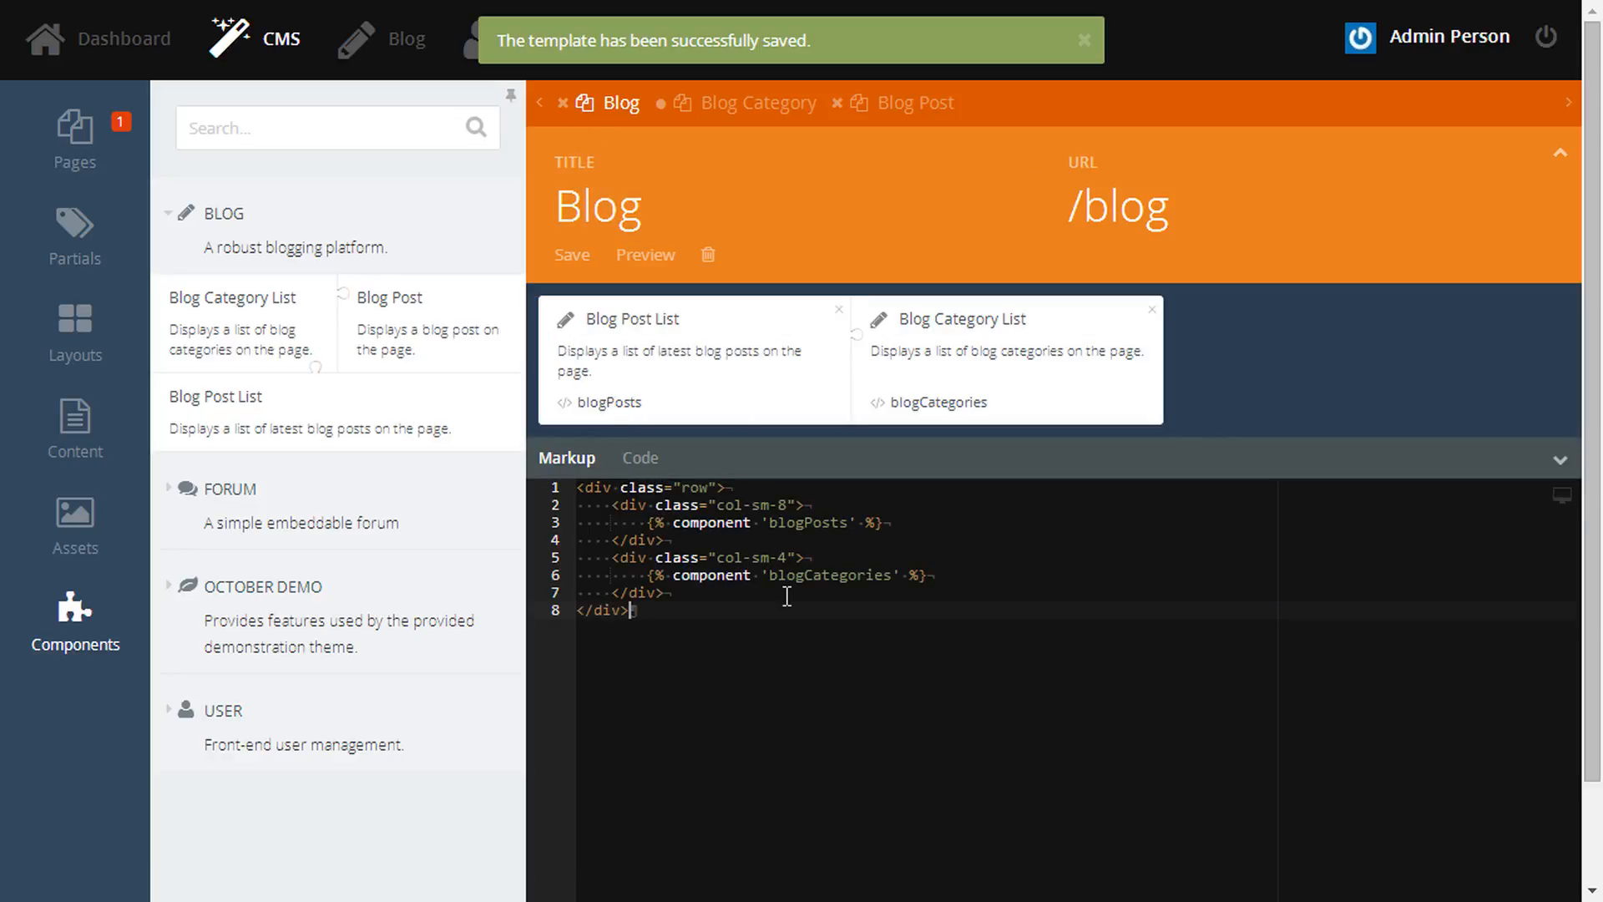
left_click(663, 367)
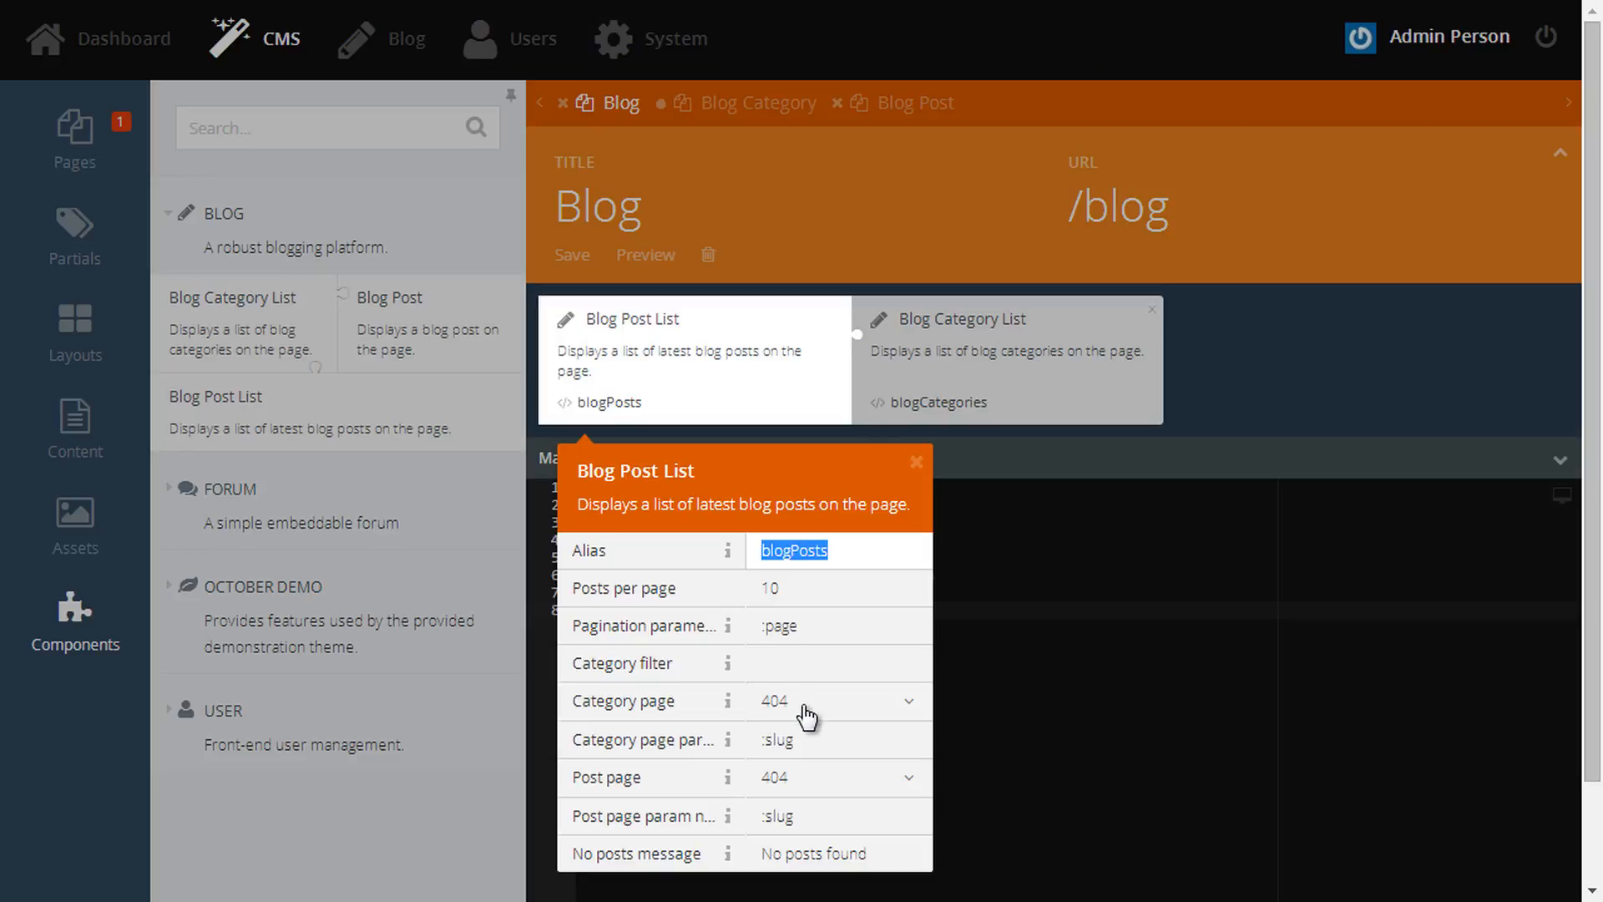
left_click(803, 705)
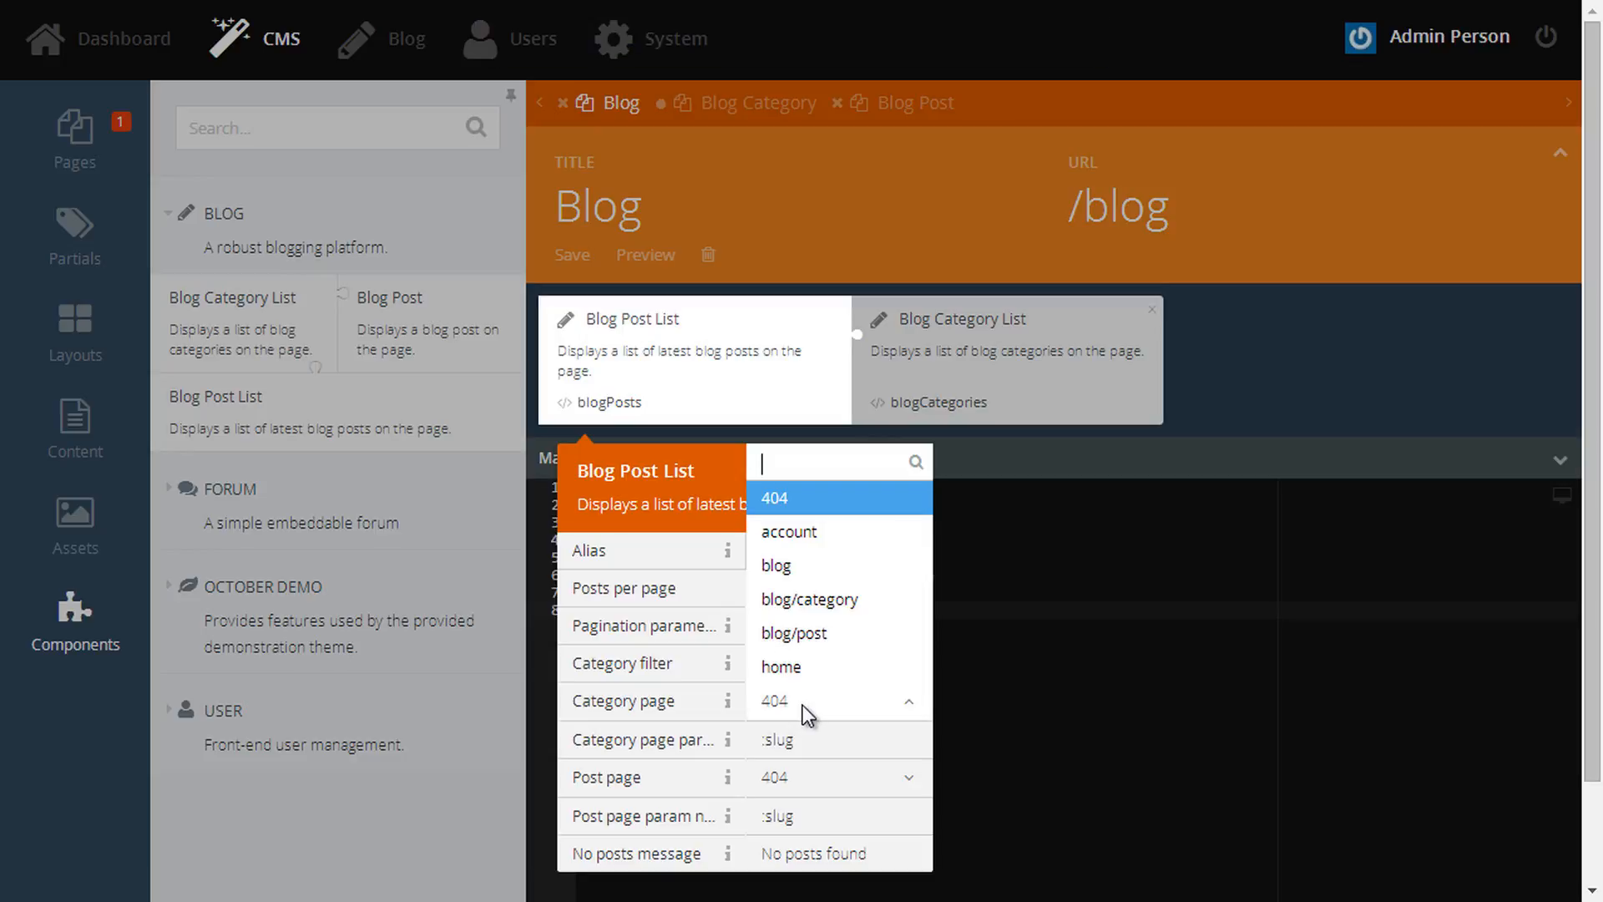
left_click(825, 606)
left_click_drag(819, 733, 758, 739)
left_click(782, 785)
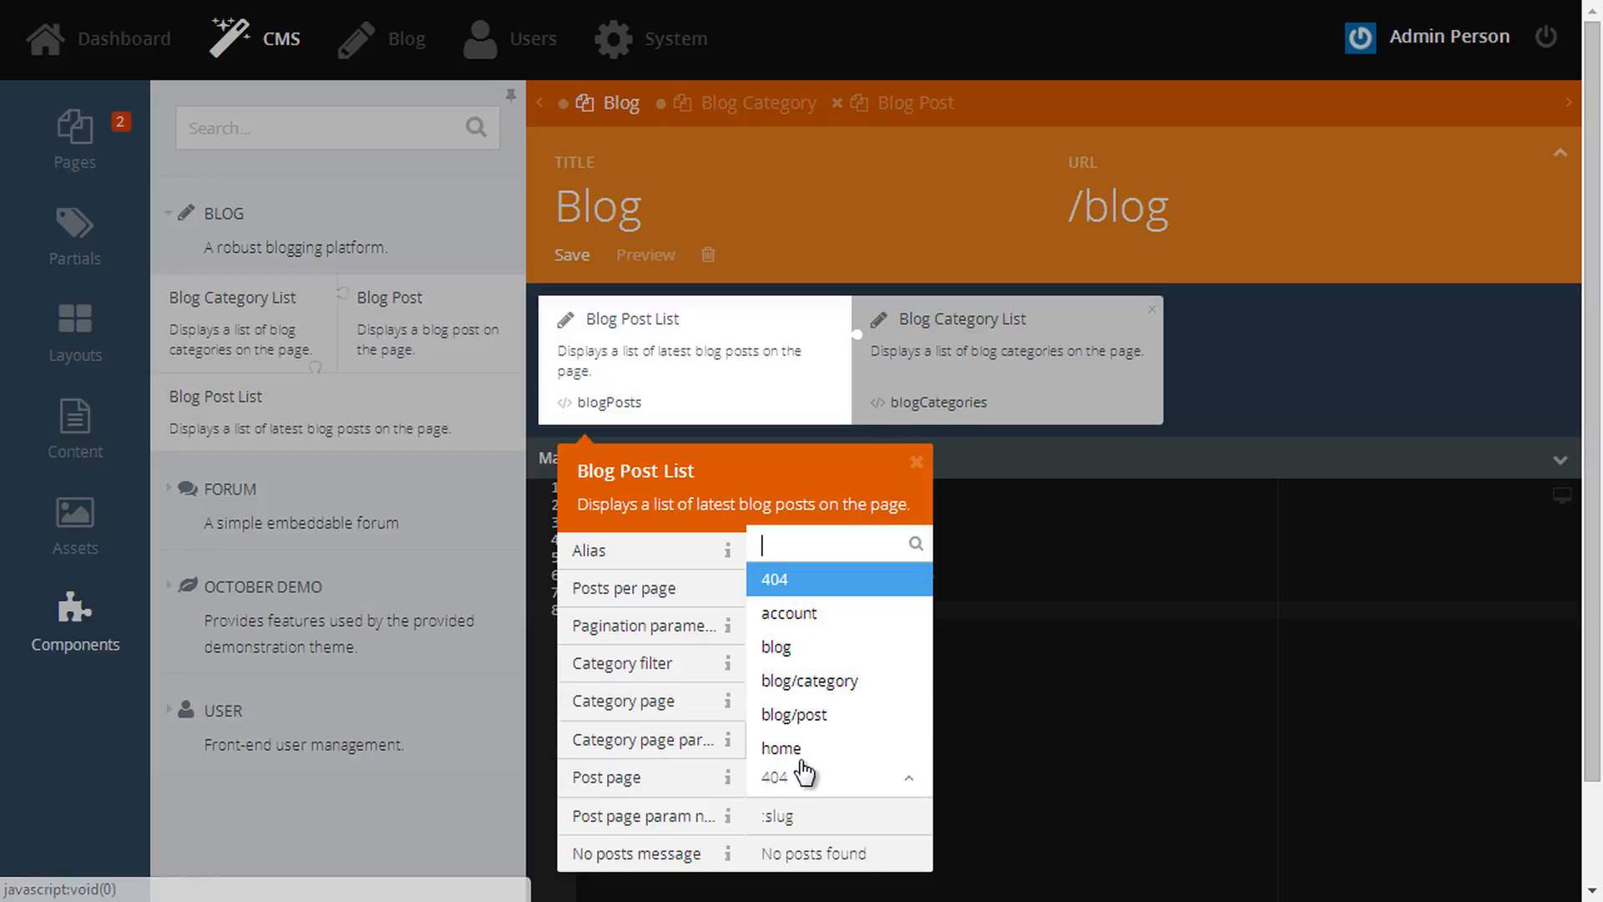
left_click(829, 712)
left_click_drag(810, 815, 748, 815)
left_click(1145, 688)
- Set the Blog Category List's Category page to blog/category and save the Blog page
left_click(1013, 397)
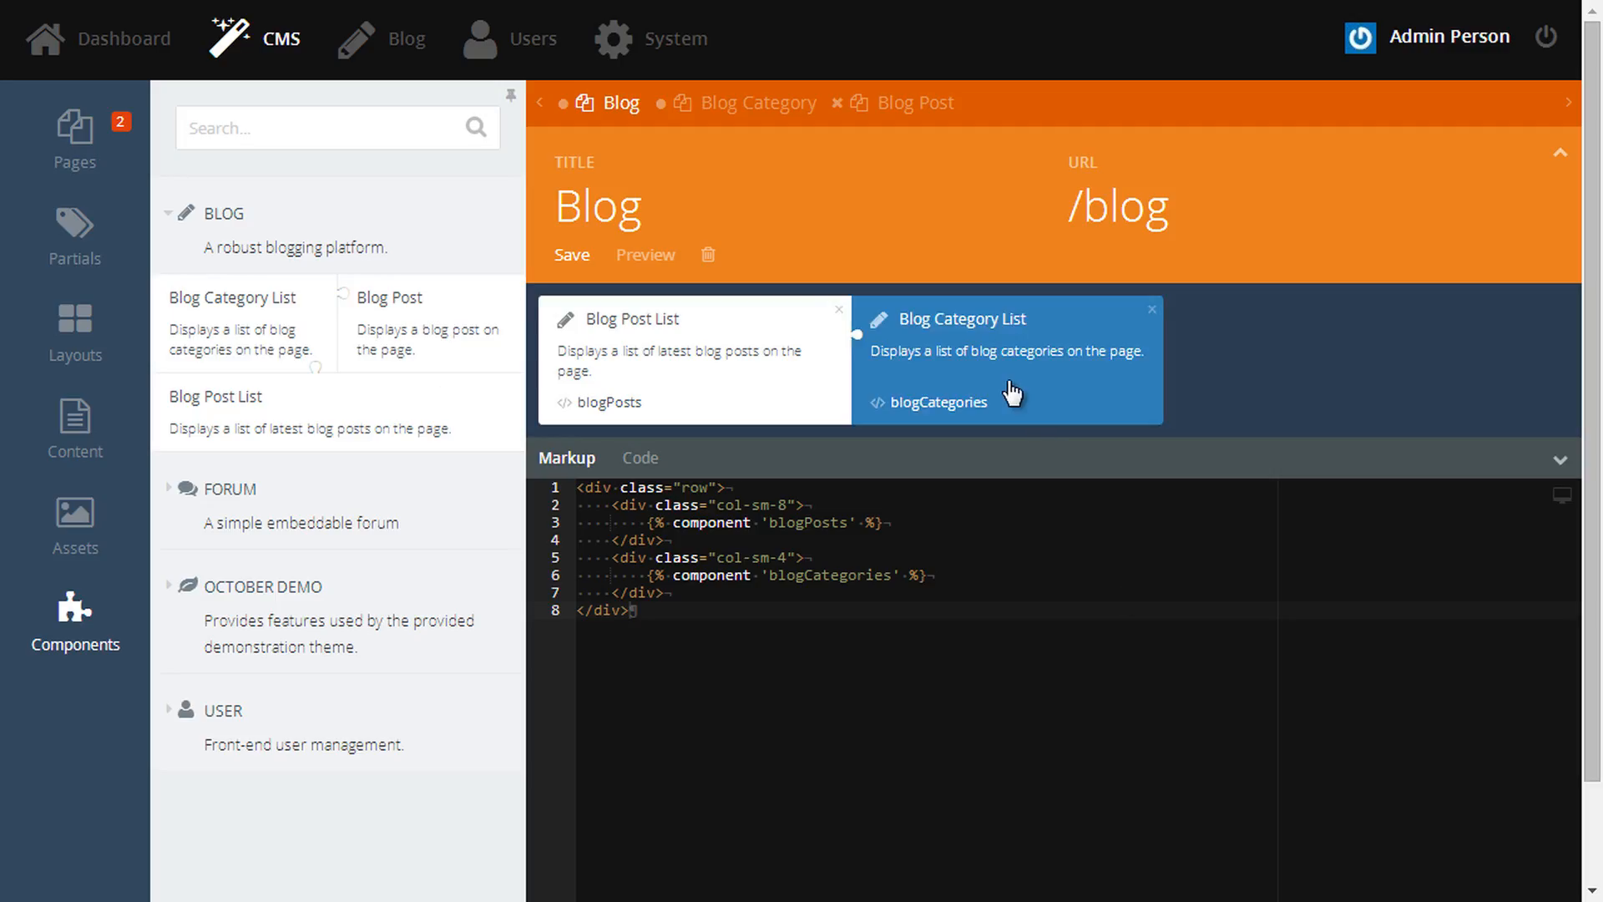
left_click(1119, 632)
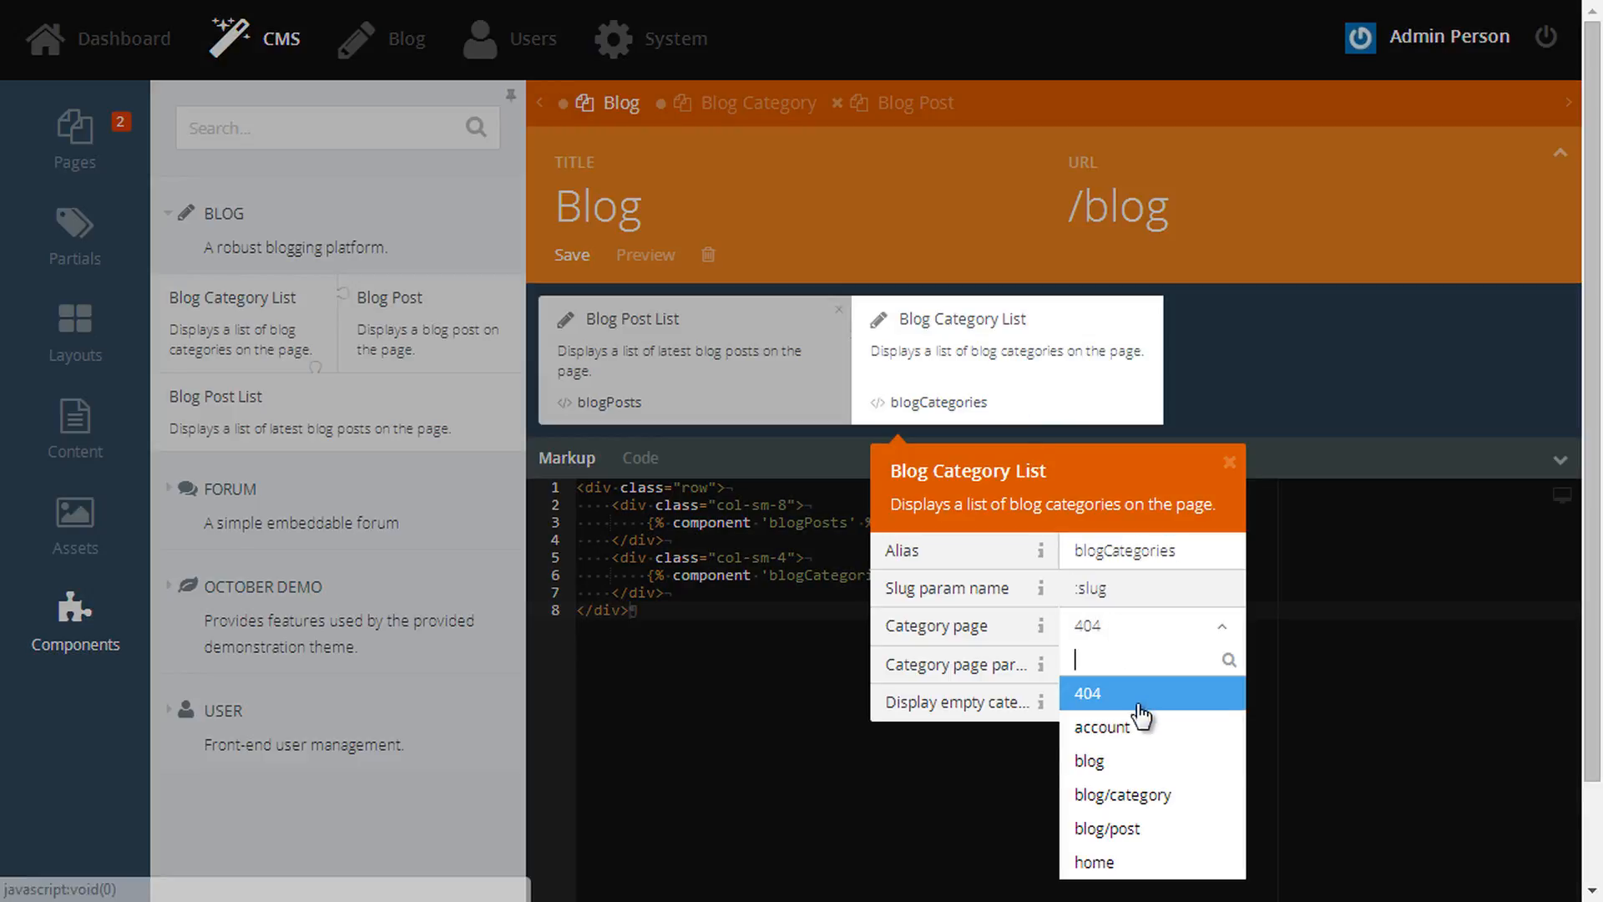
left_click(1155, 799)
left_click(1039, 594)
key("ctrl+s")
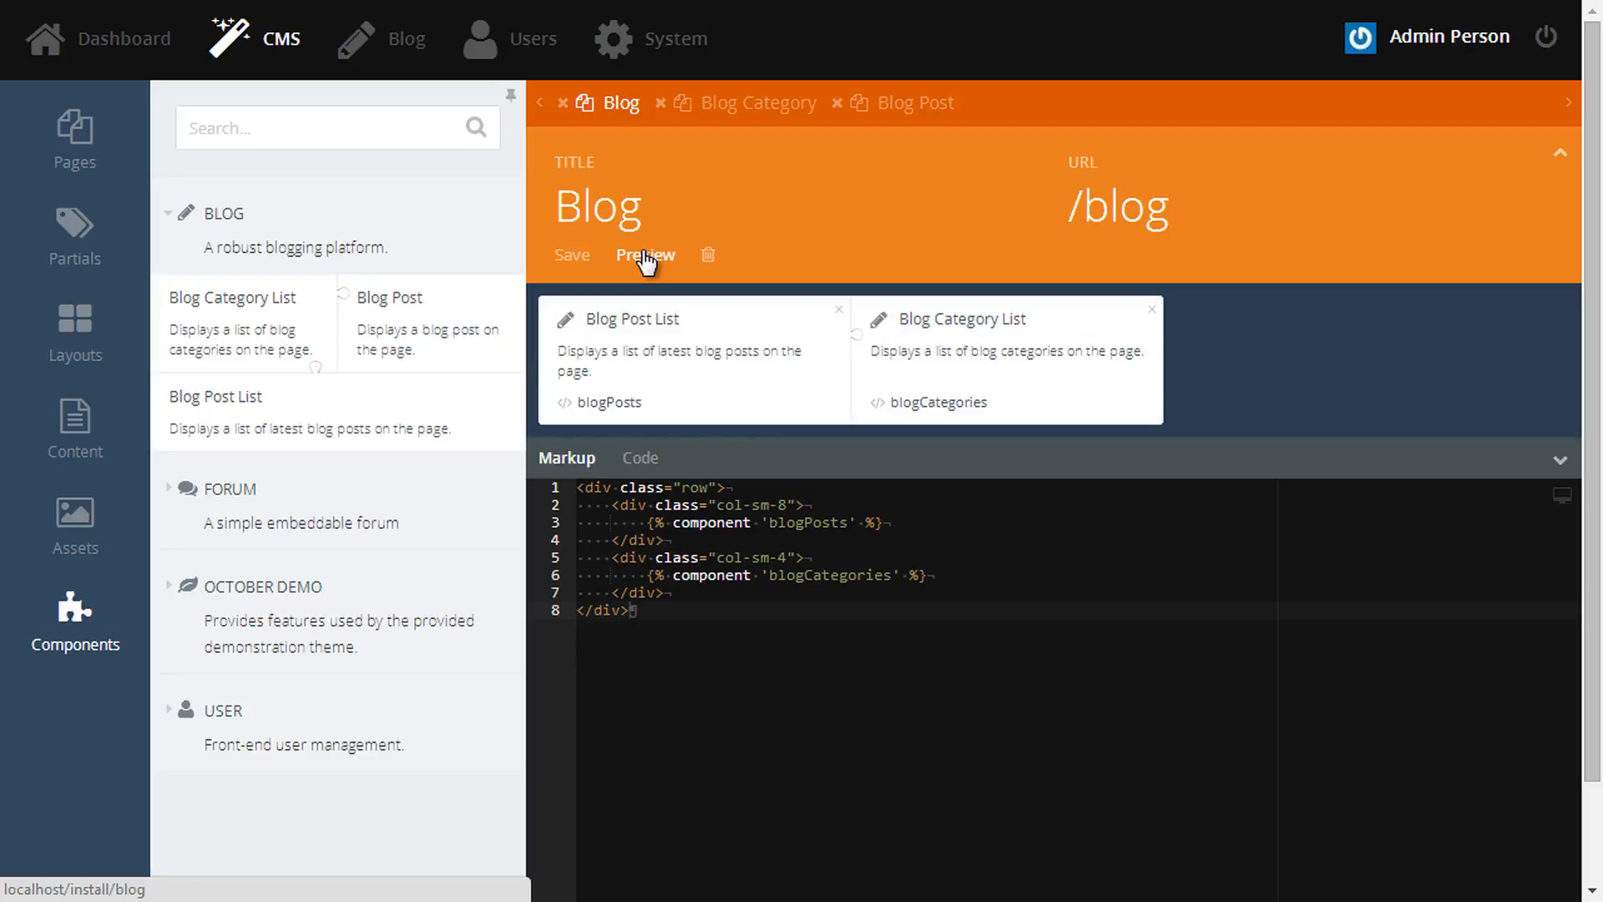
- Preview the blog and check the Announcements, Uncategorized and marketplace post links now open working pages
left_click(646, 256)
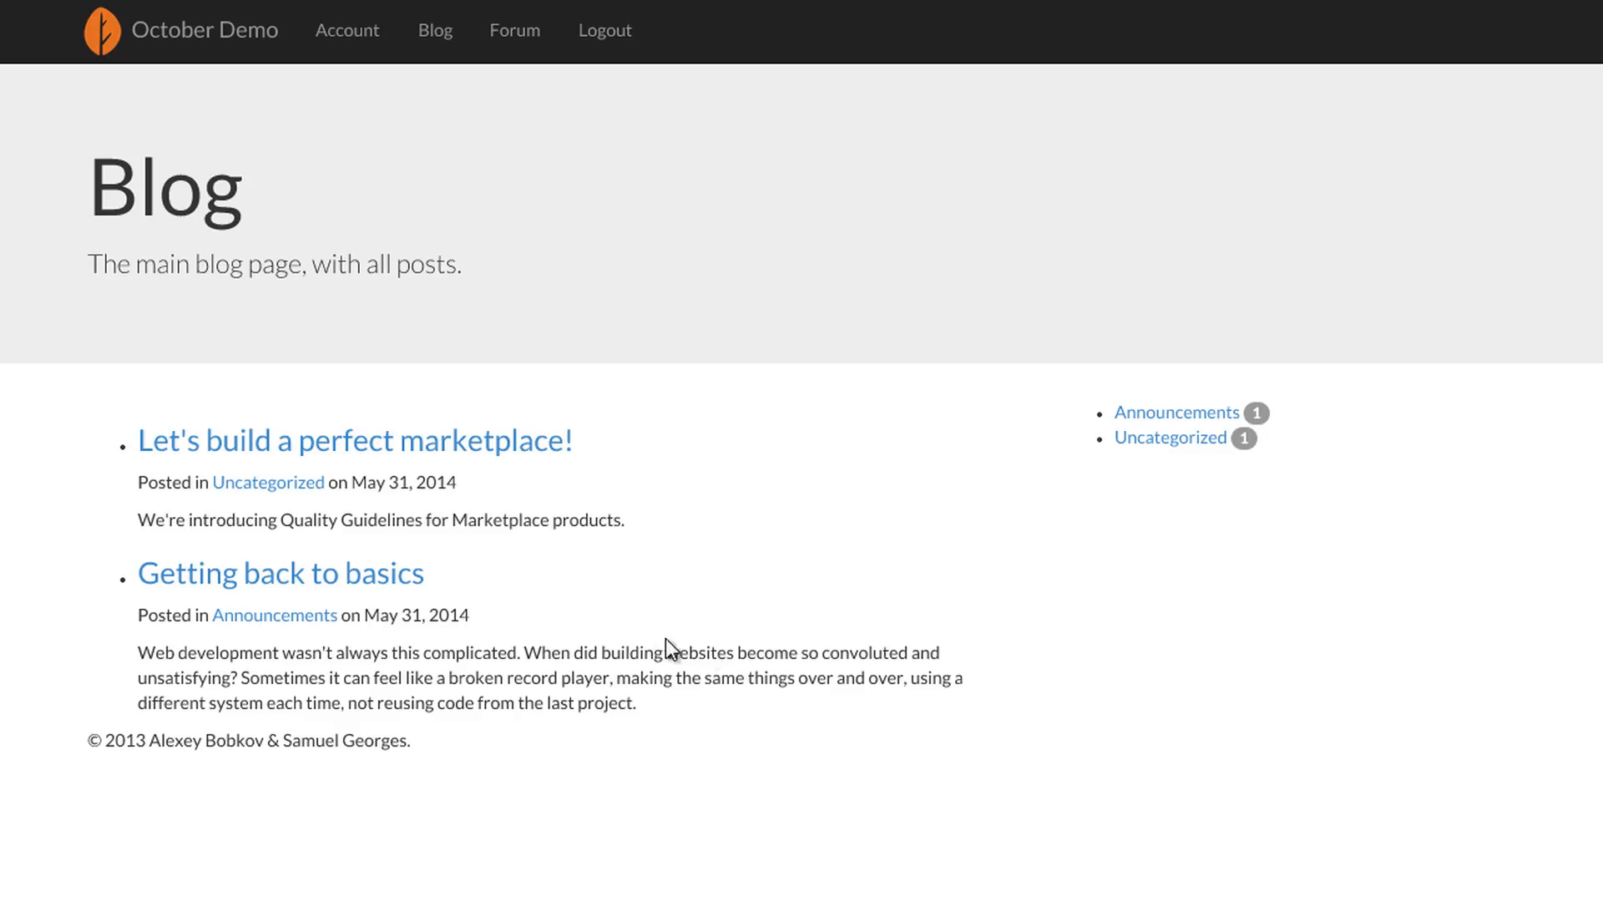
left_click(1179, 414)
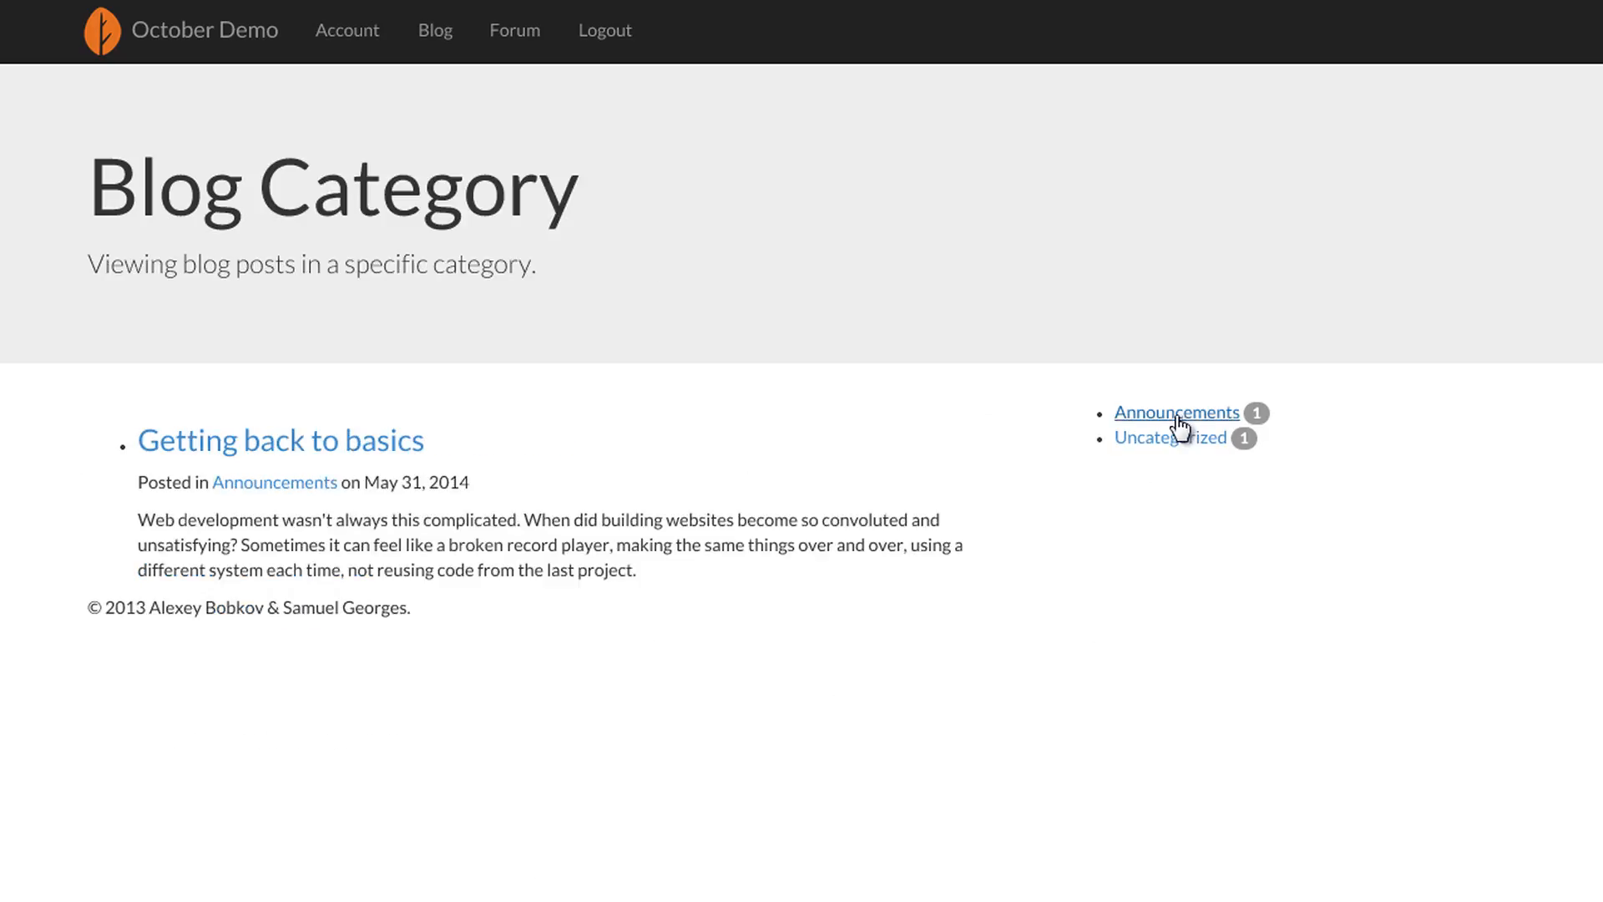
left_click(1169, 436)
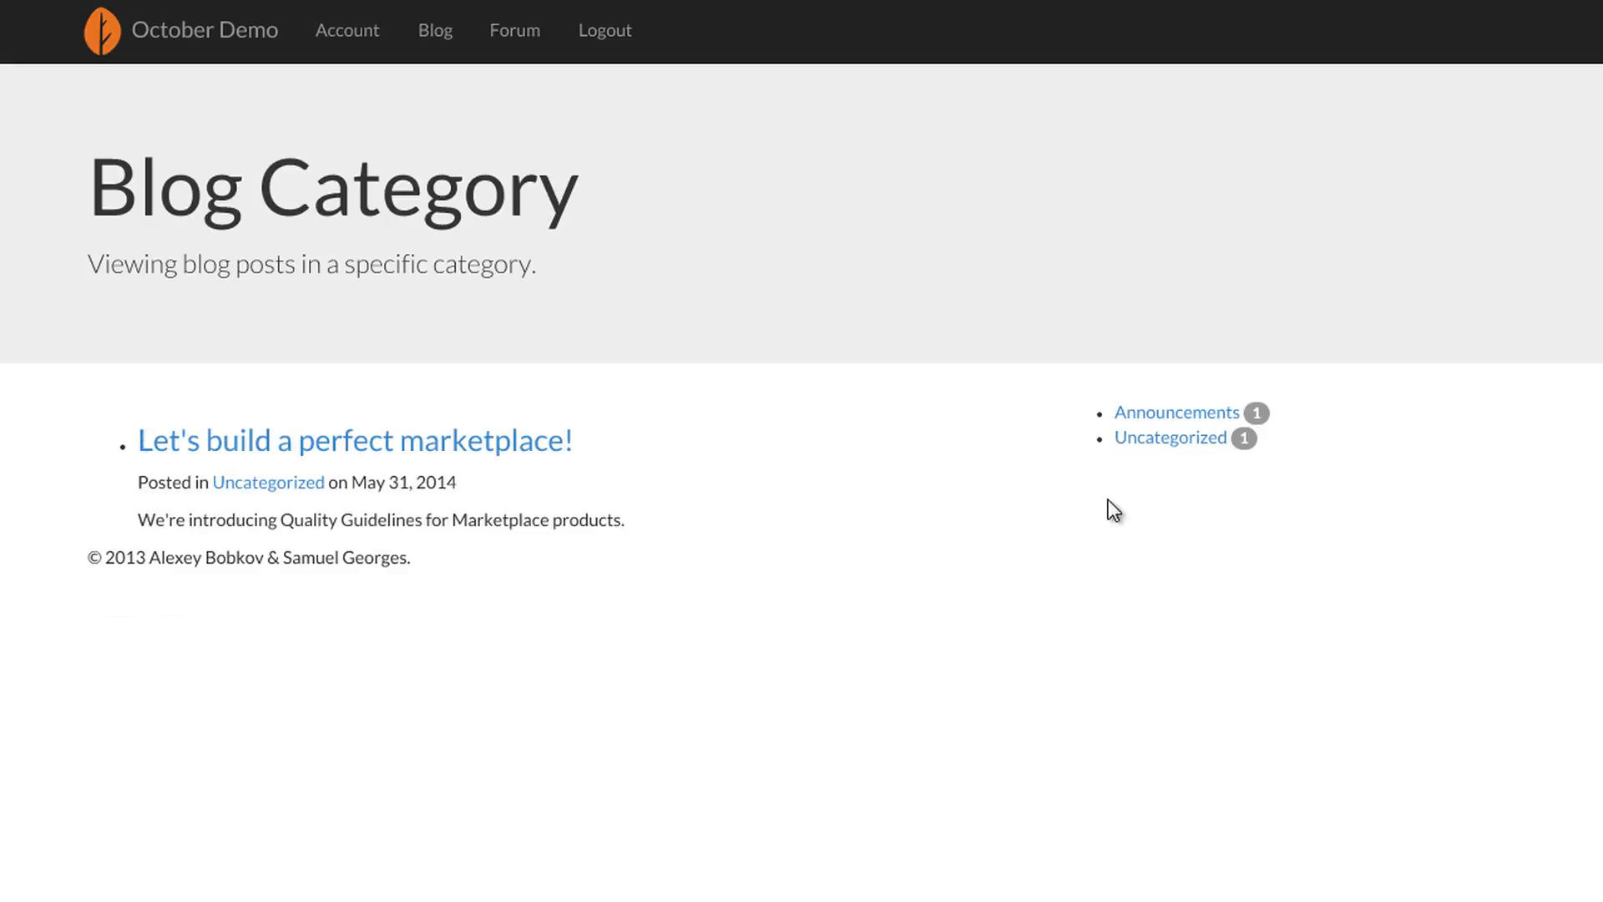
left_click(484, 450)
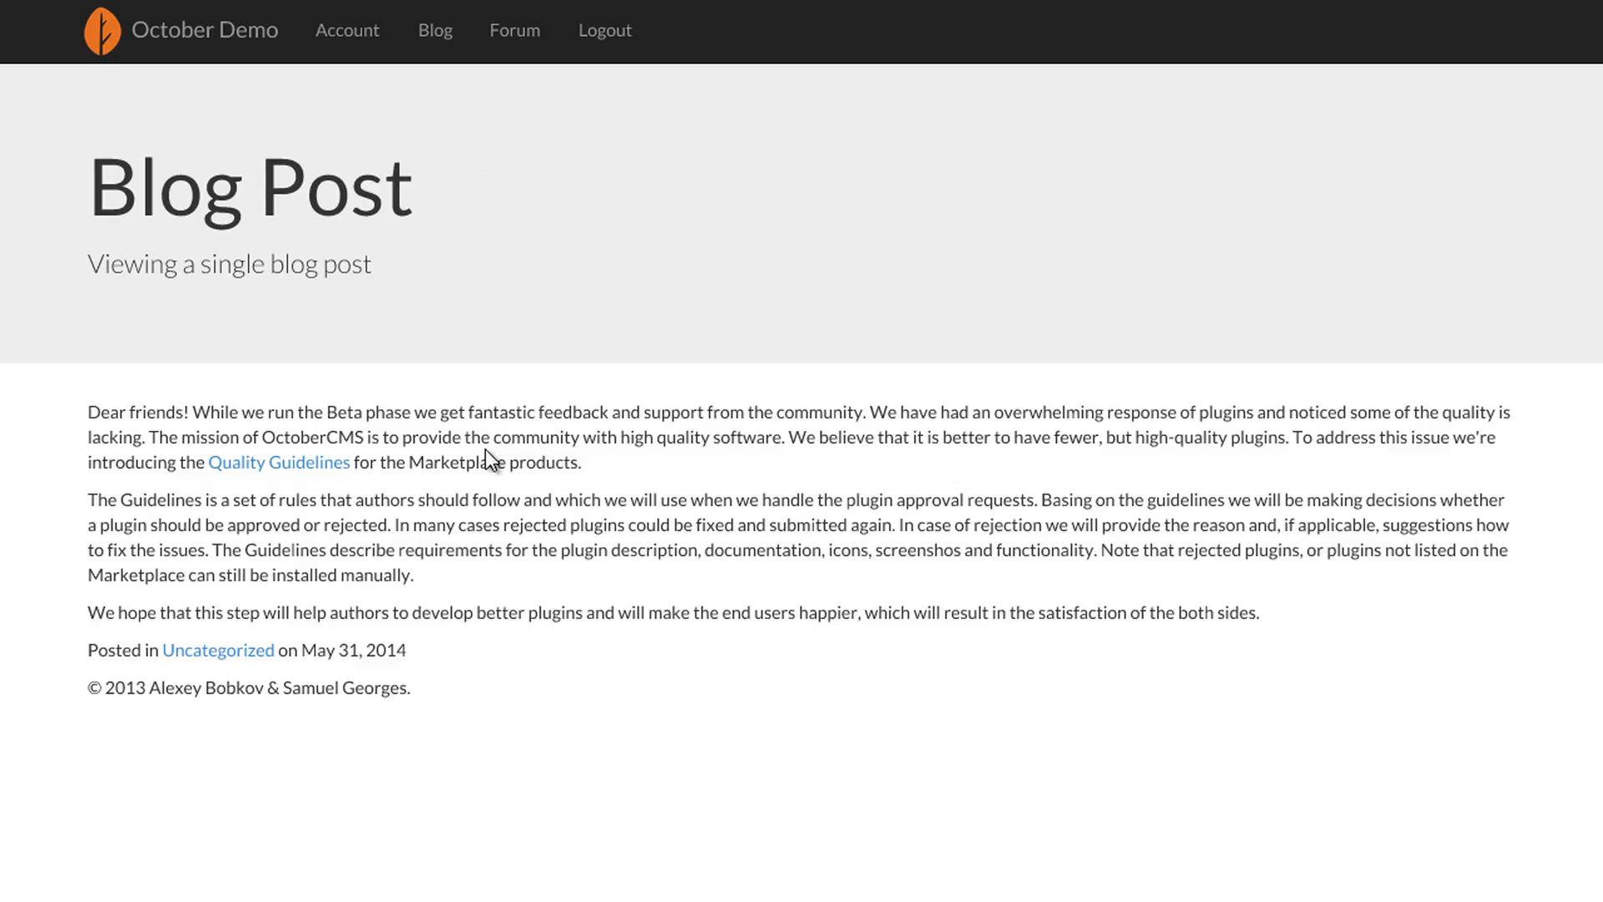
left_click_drag(105, 207, 420, 193)
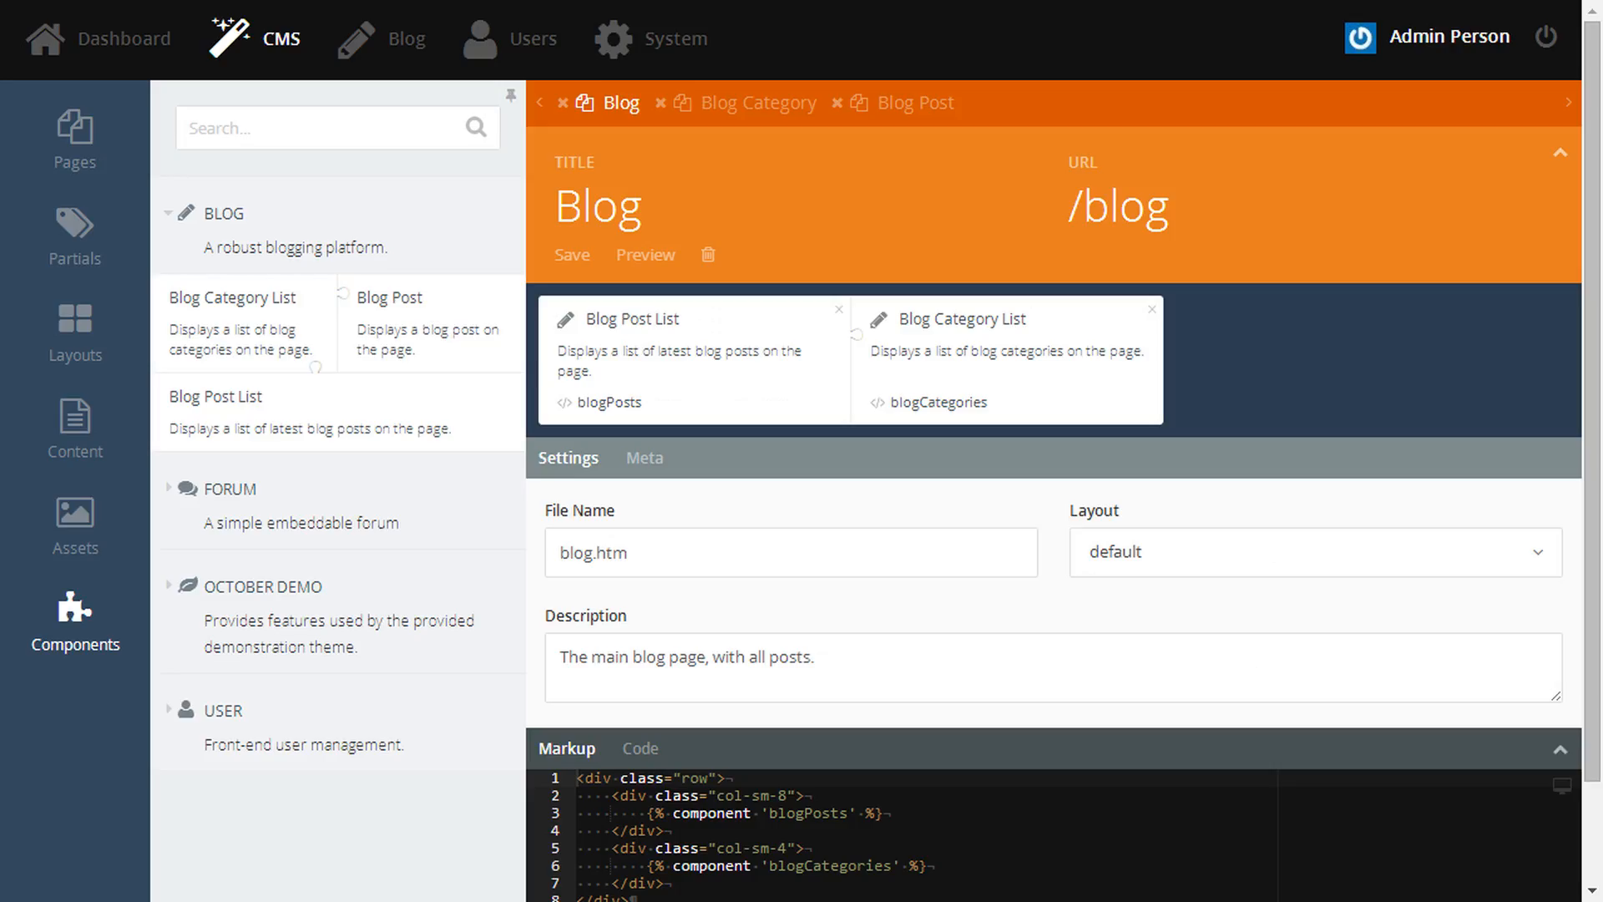
- Write an onEnd() function in the Blog Post page code setting $this->page->title to the post title, and save
left_click(928, 107)
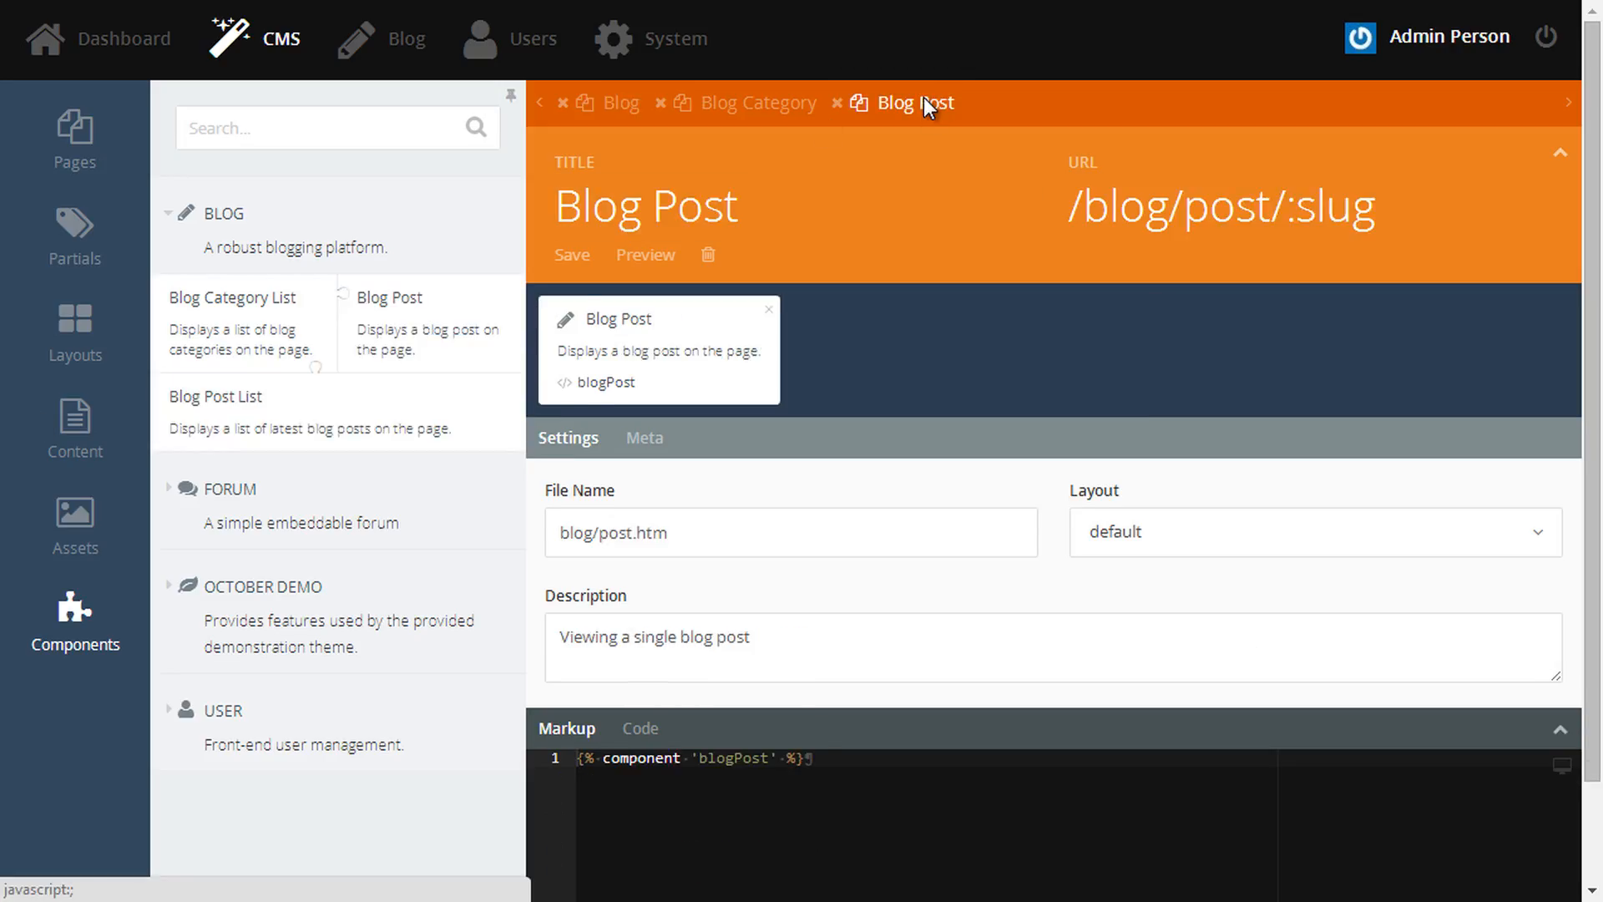
left_click(1560, 729)
left_click(641, 439)
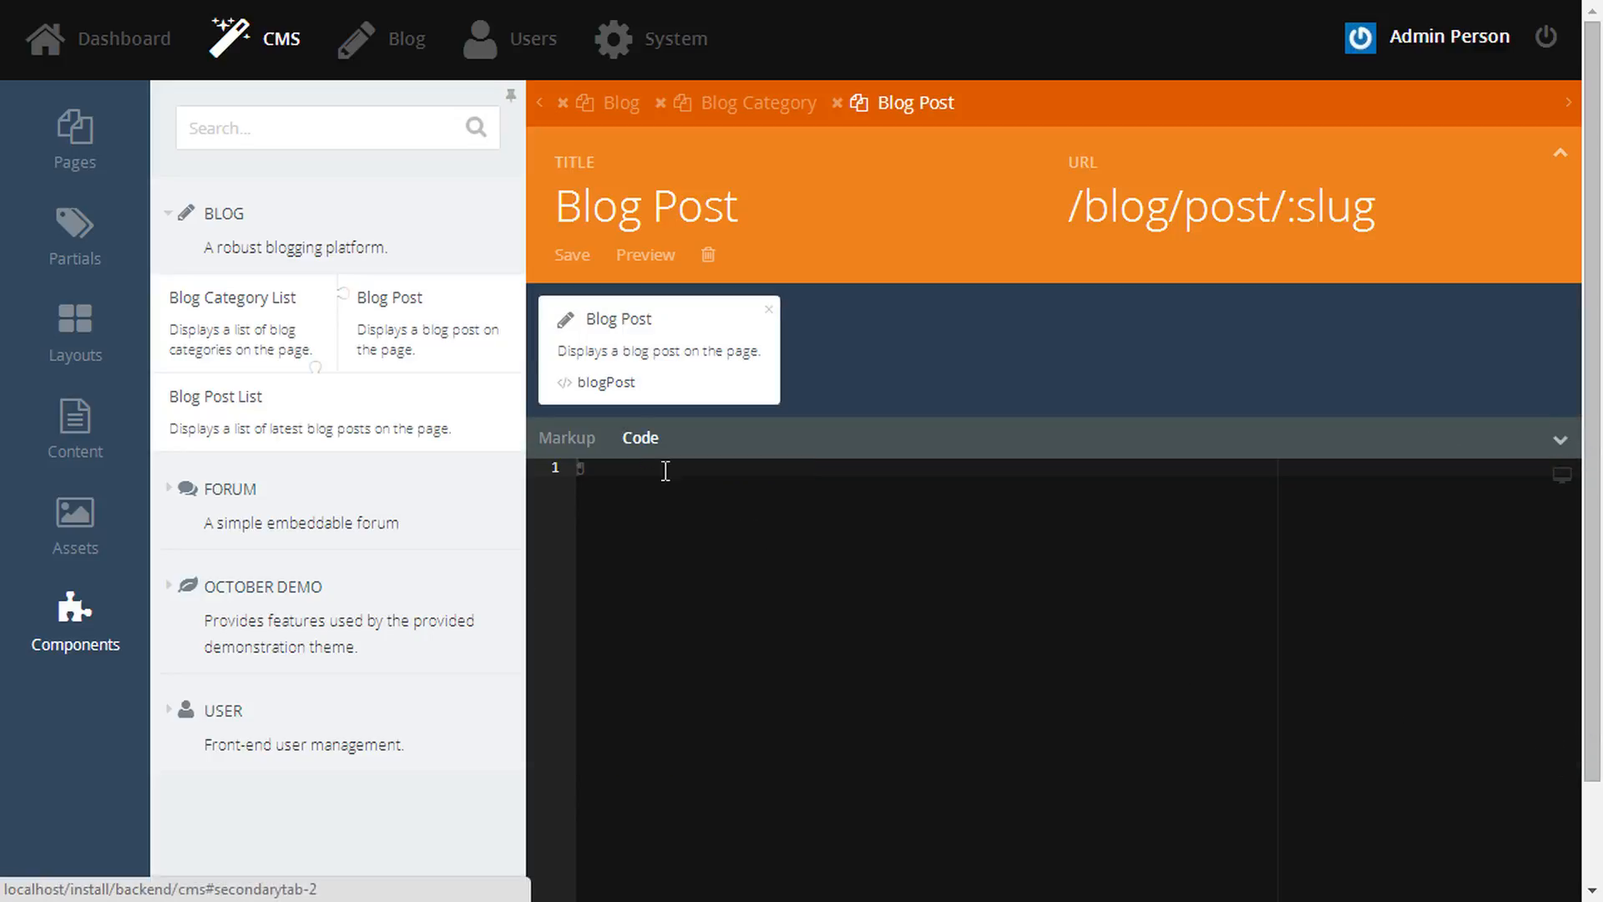
type("function ")
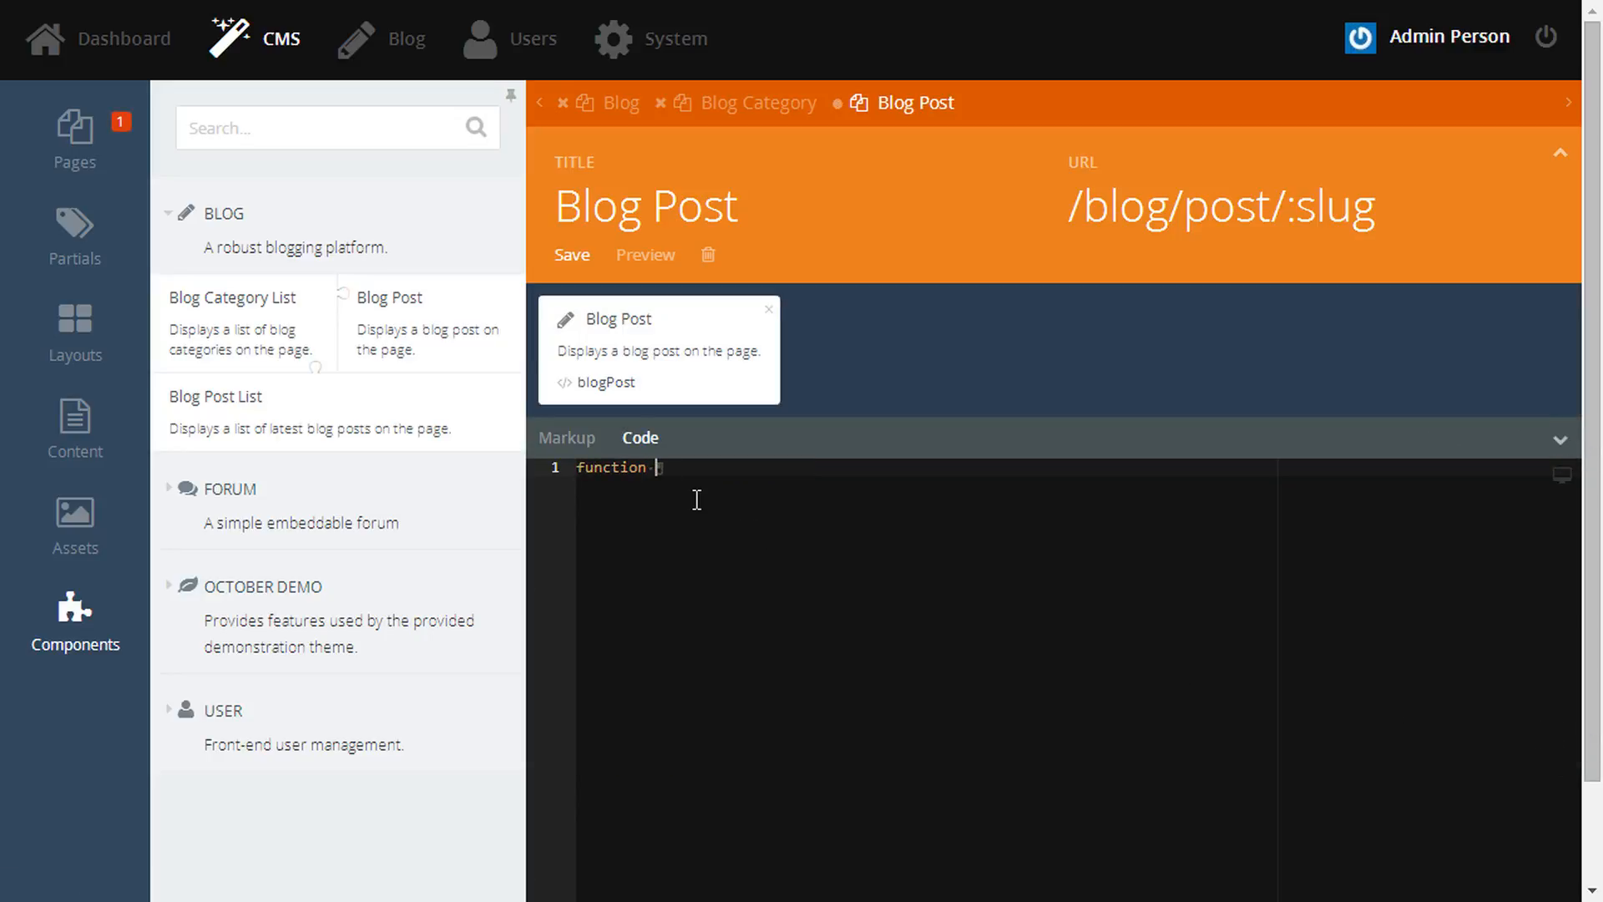
type("onEnd()")
key("Return")
type("{")
key("Return")
type("$this->page->title = $this['post")
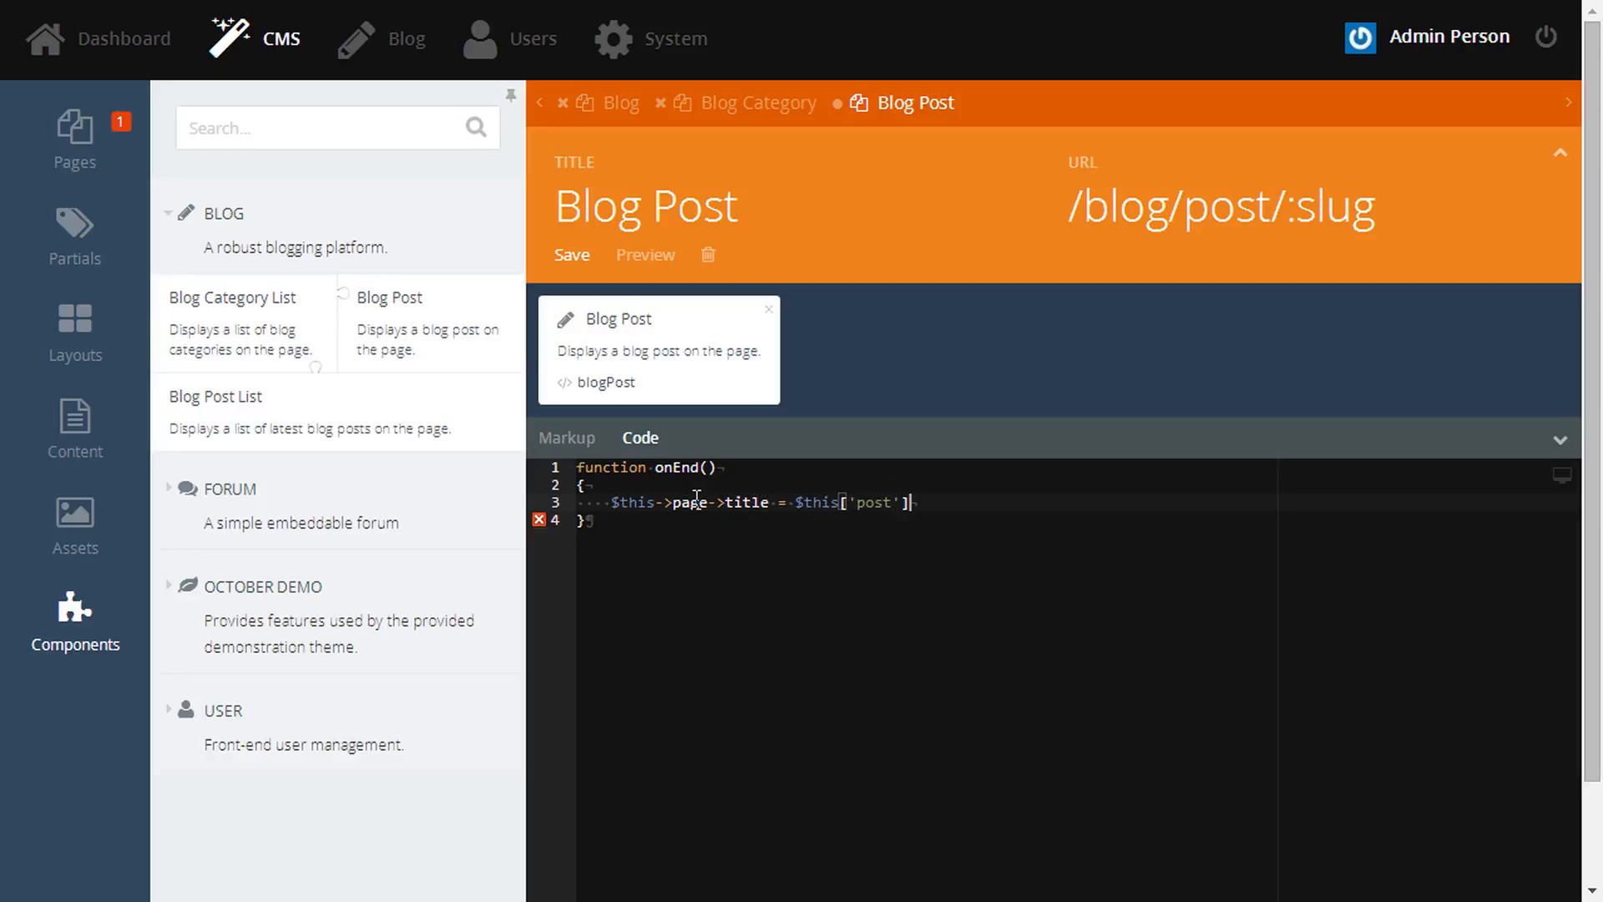
key("BackSpace")
key("BackSpace")
type("->ti")
key("ctrl+s")
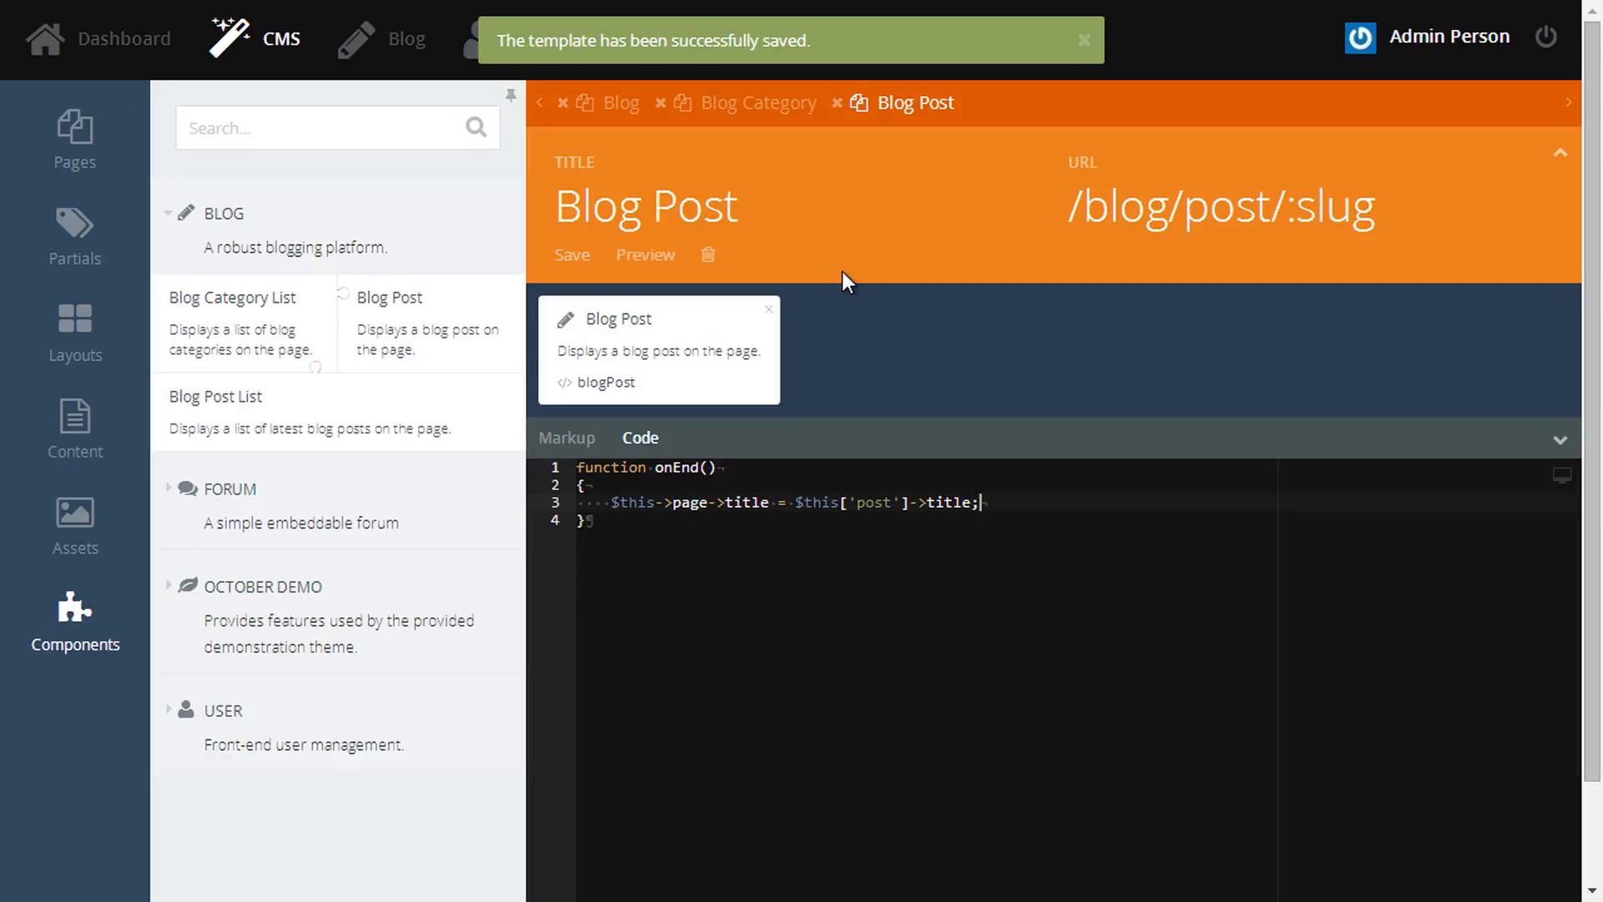
- Refresh the front-end post to confirm its own title now appears as the heading
key("ctrl+Tab")
key("F5")
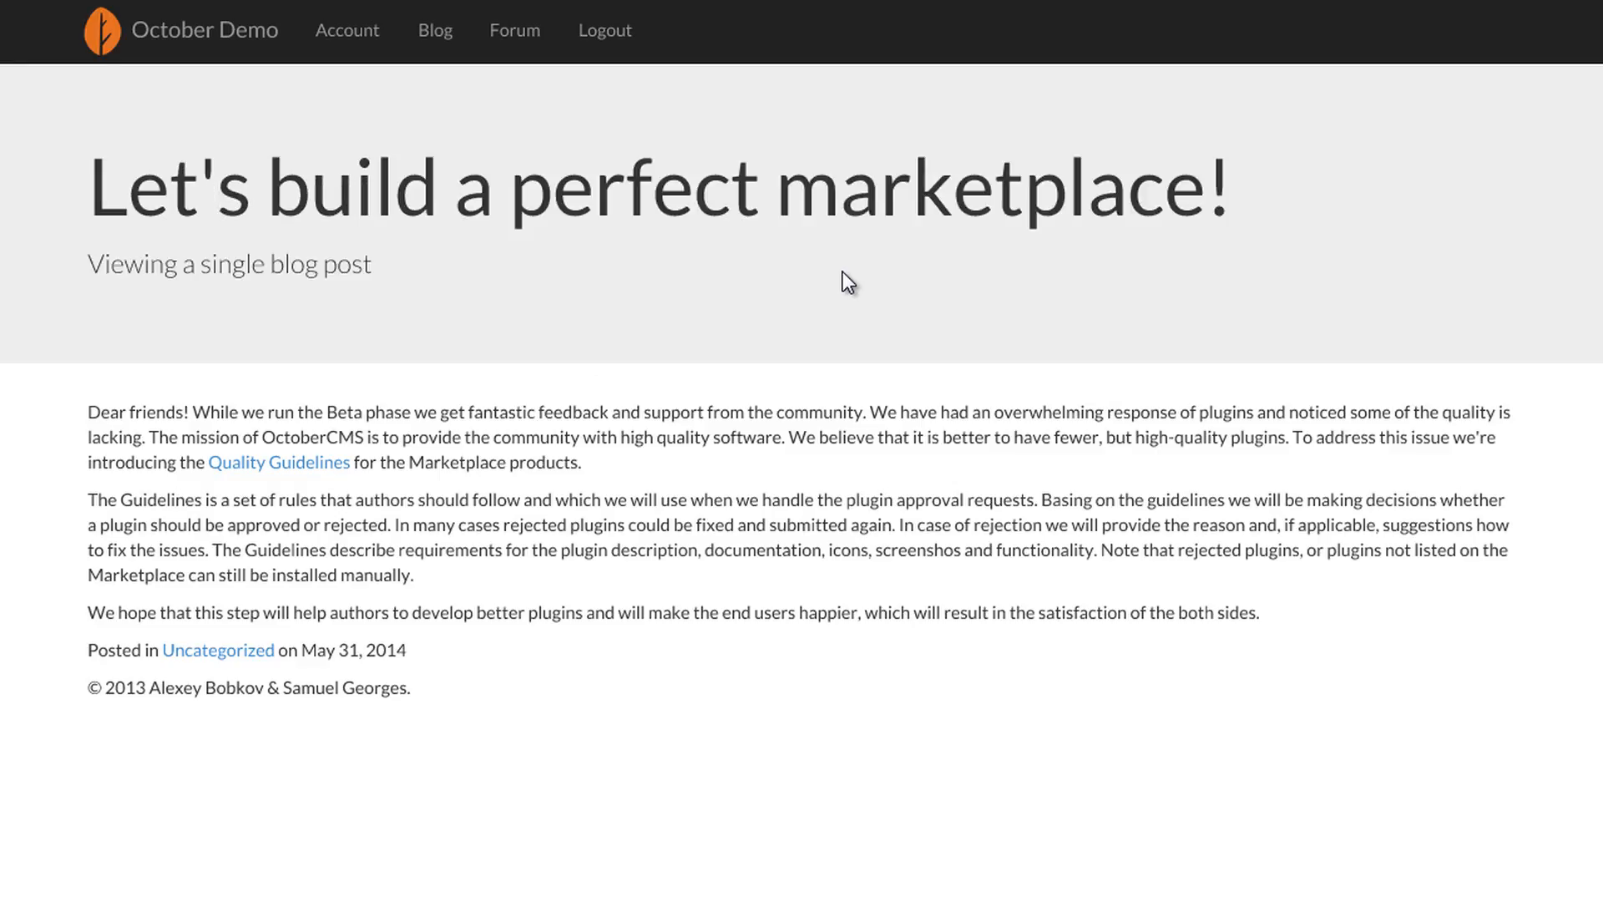
left_click_drag(121, 207, 1213, 175)
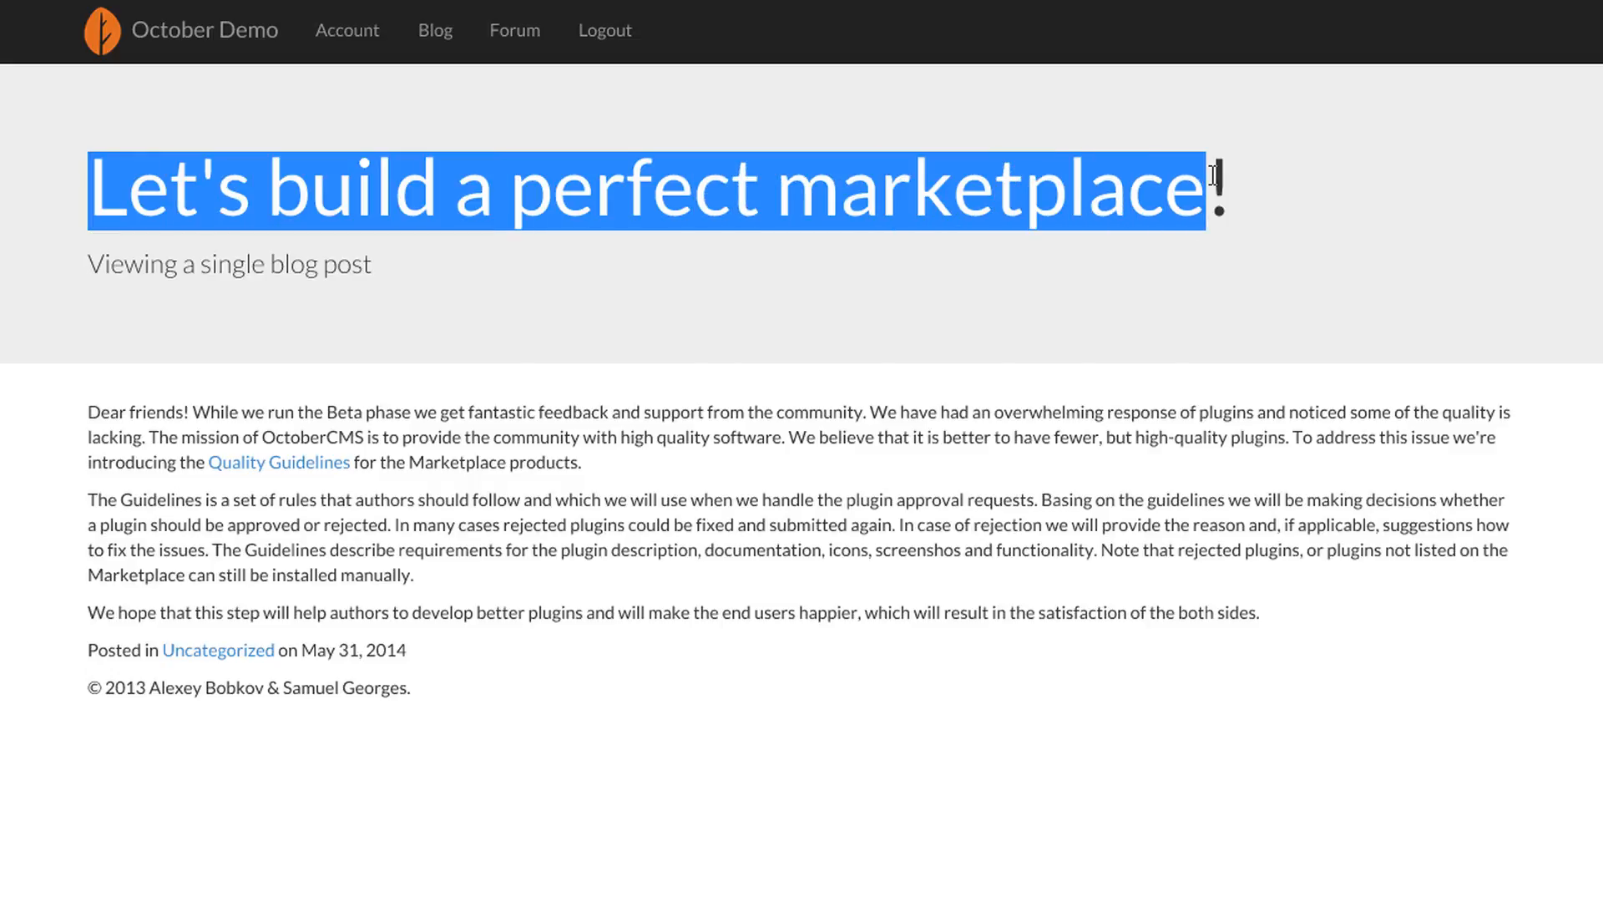
left_click(1103, 303)
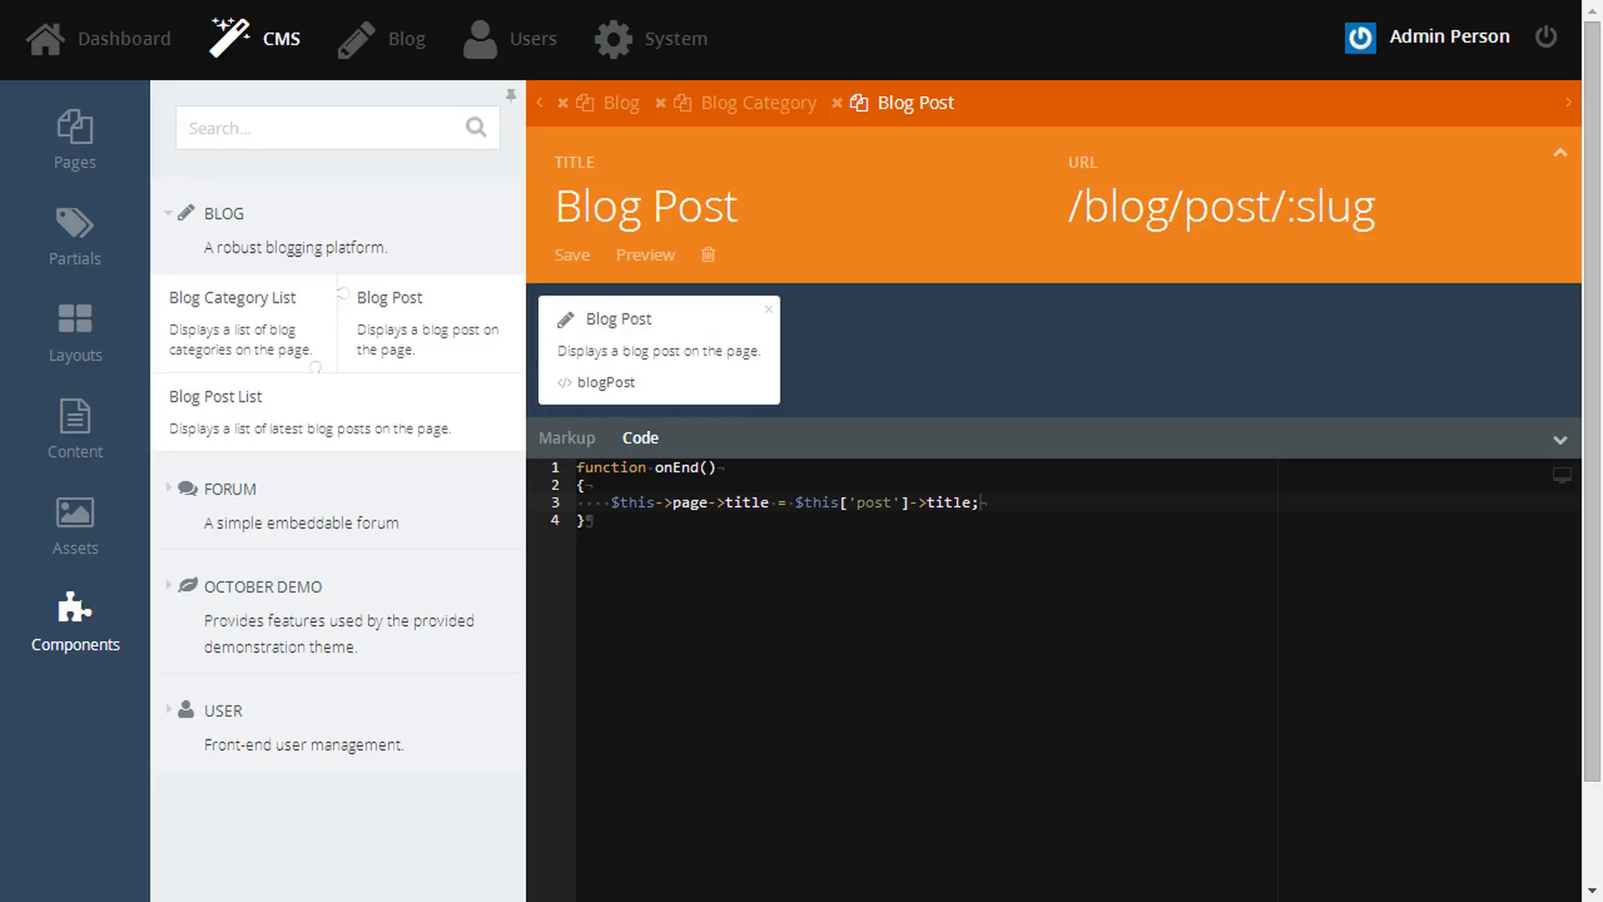
left_click(672, 39)
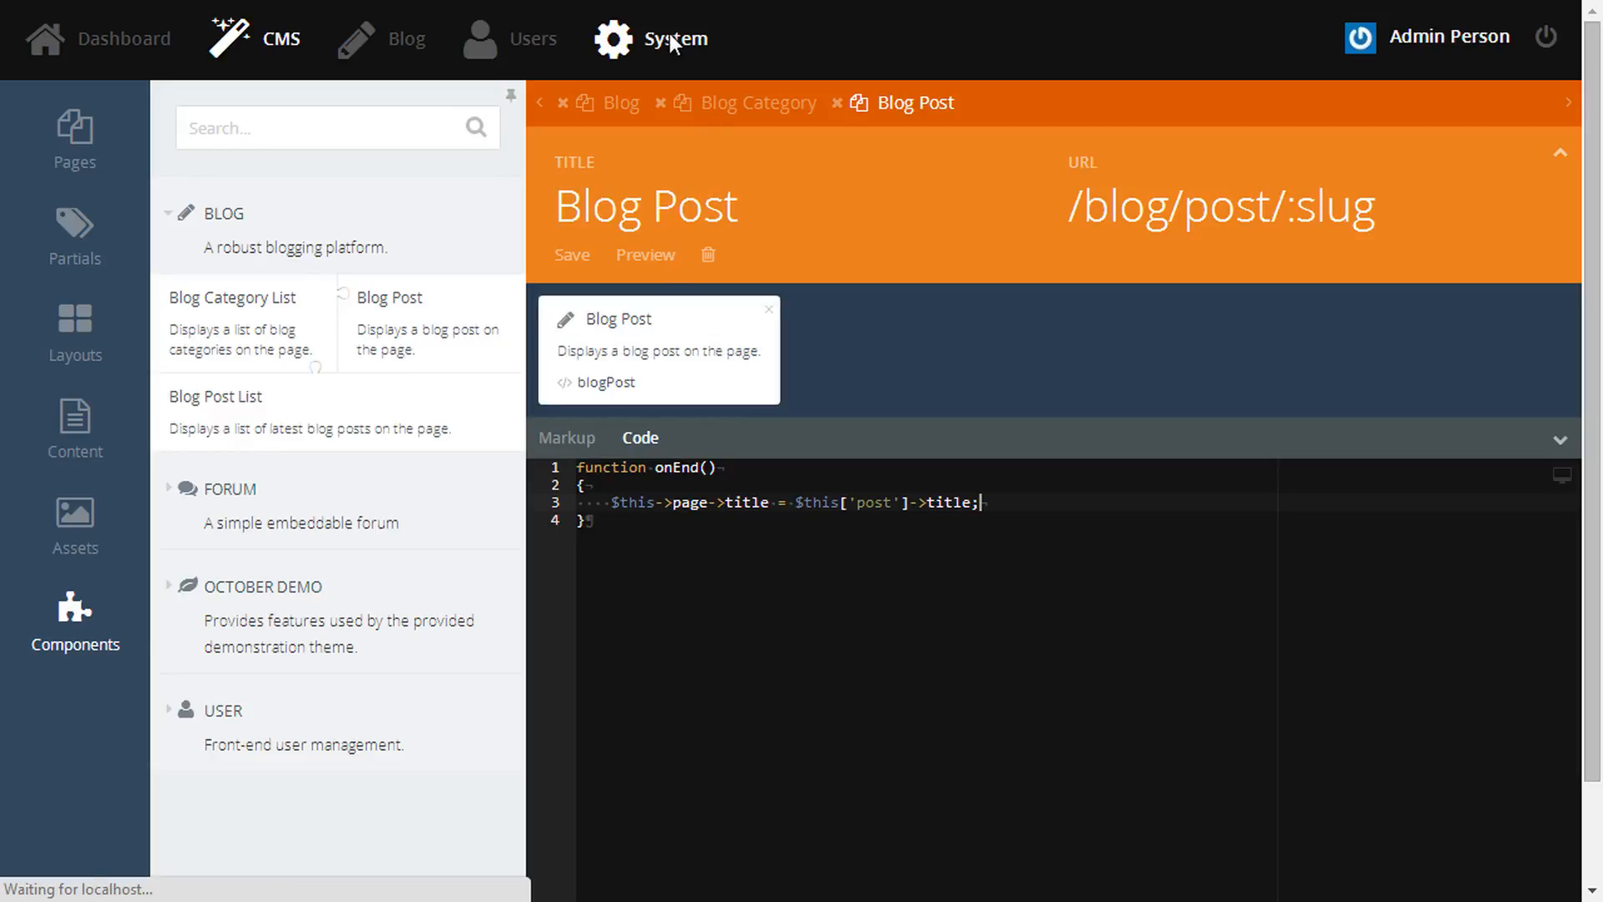
- Delete the Channel Orange forum channels, keeping Channel Green, Winter Snow and Spring Trees
left_click(395, 480)
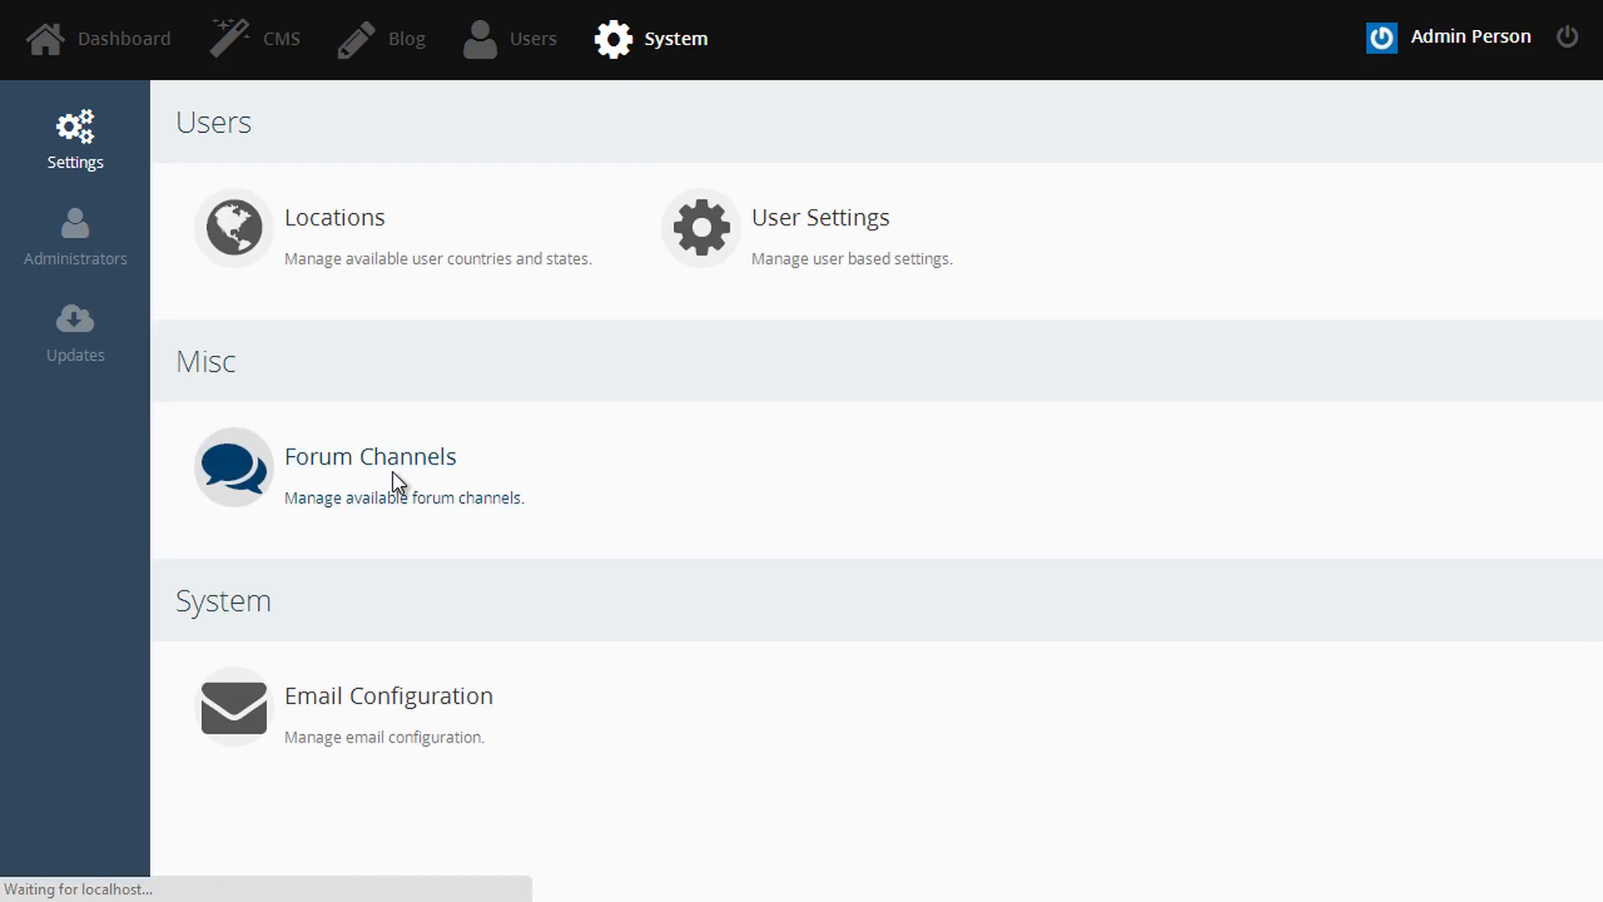
left_click(183, 252)
left_click(183, 628)
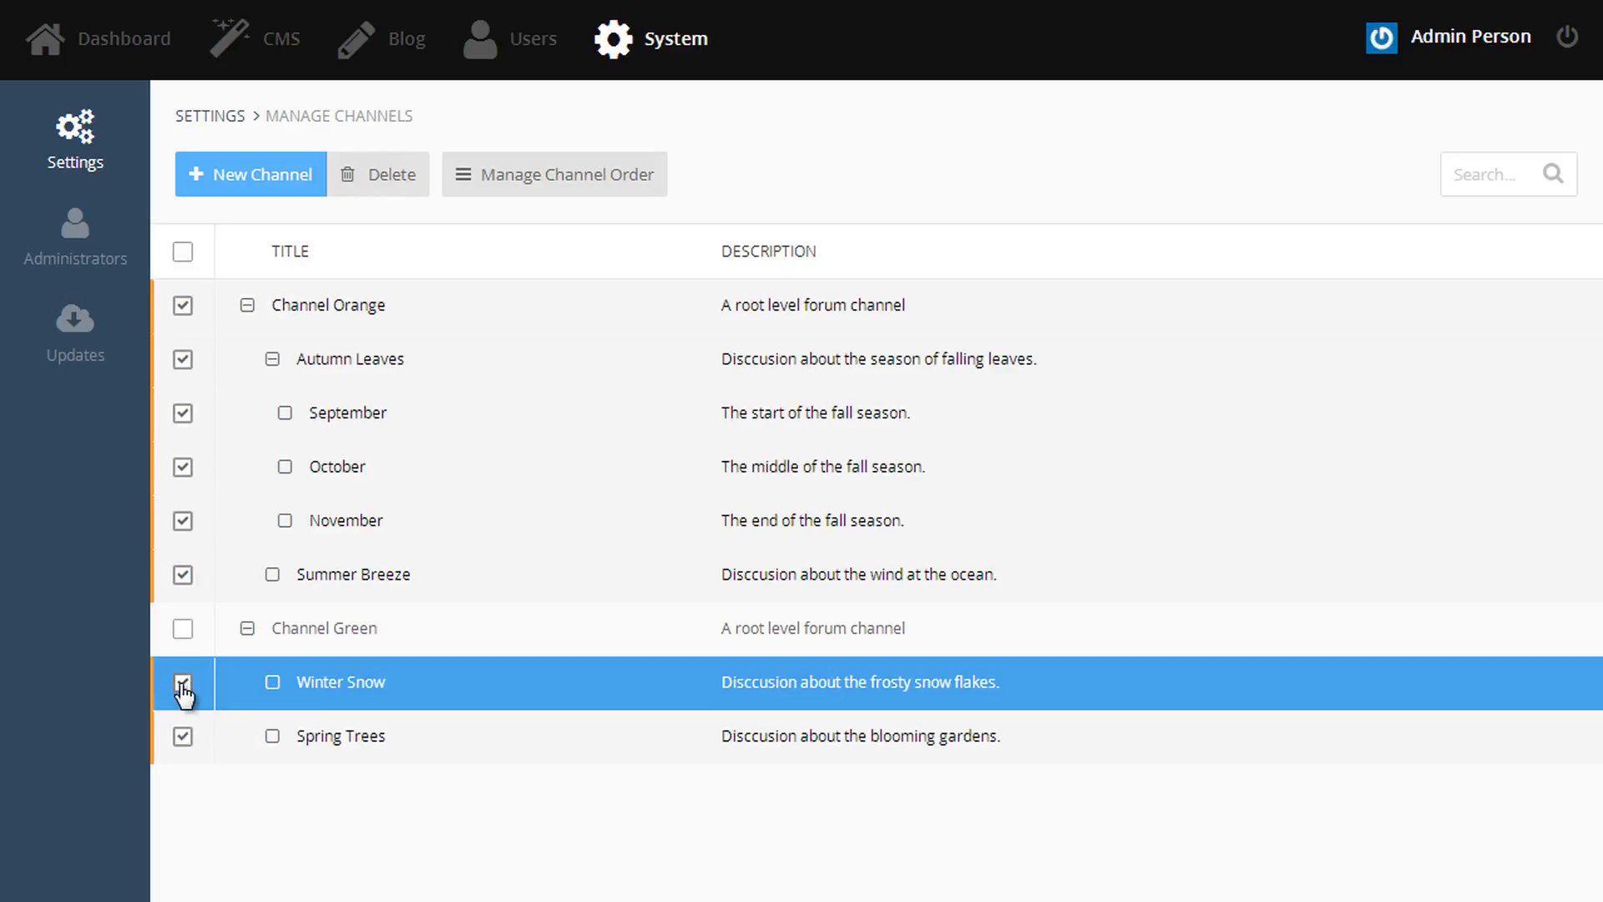
left_click(183, 682)
left_click(183, 735)
left_click(378, 174)
left_click(832, 133)
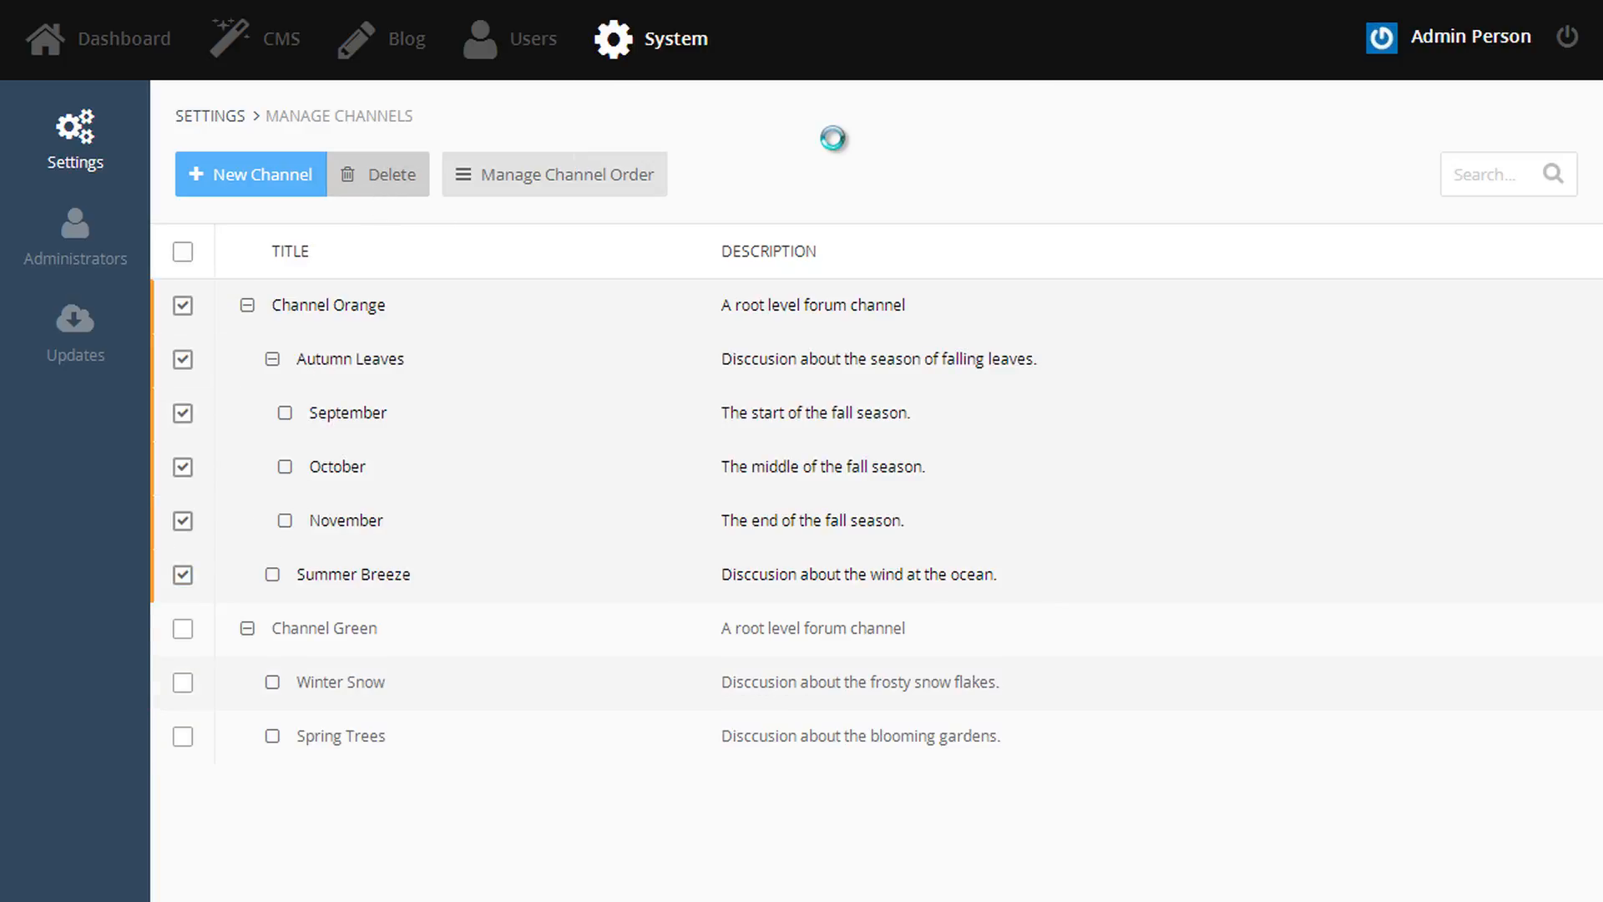
- Create a forum channel 'Embedded' with the description 'For embedding topics'
left_click(290, 185)
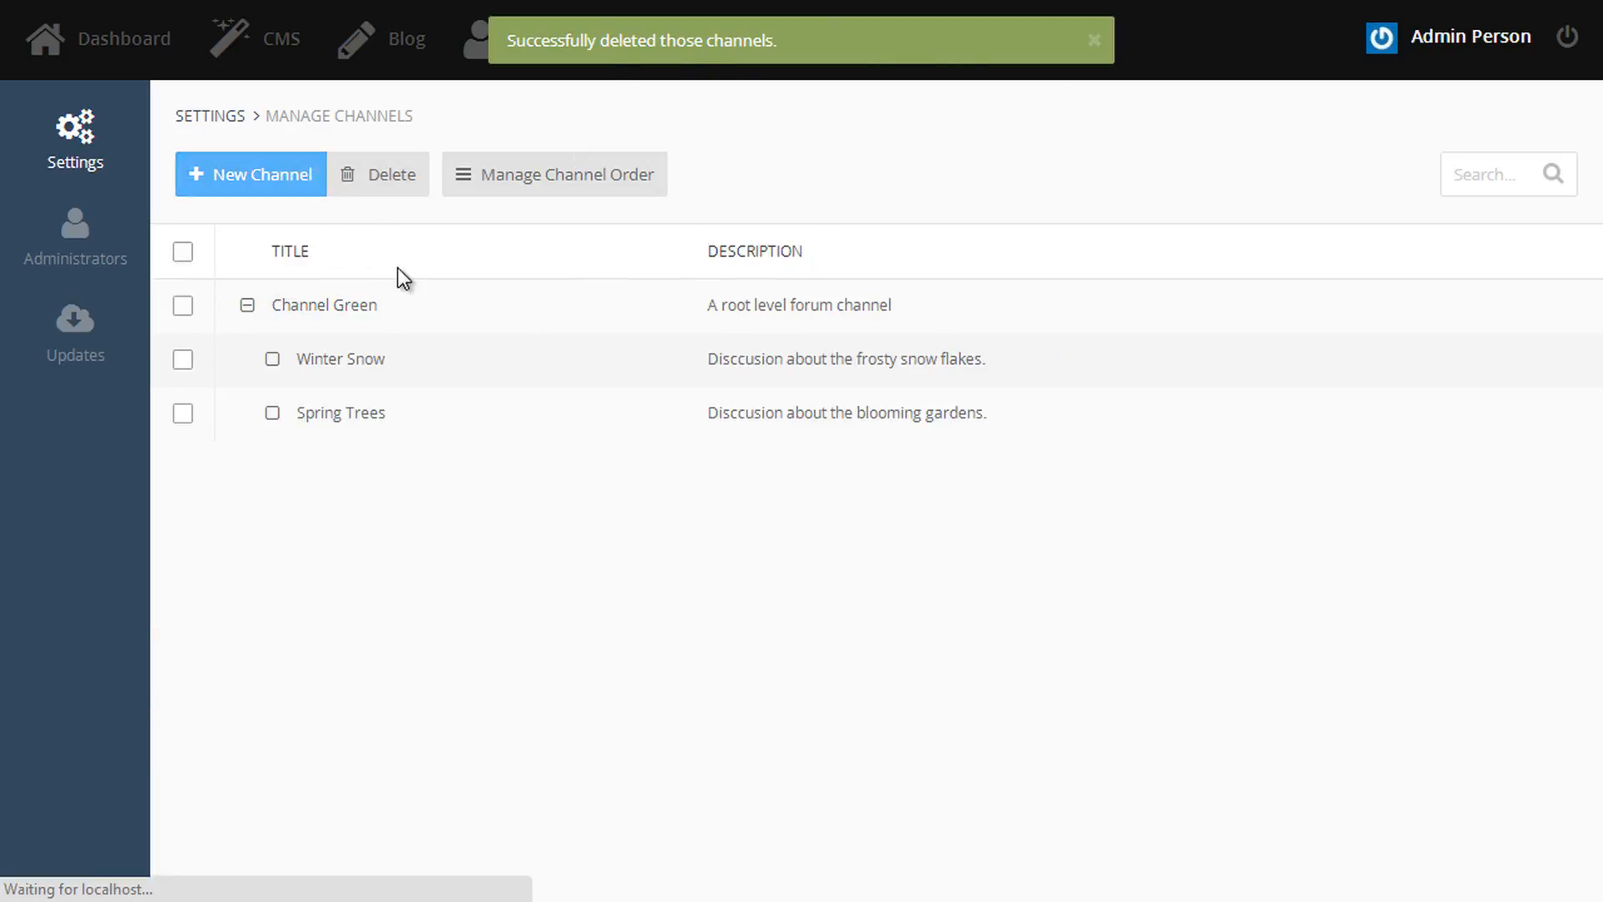
left_click(326, 321)
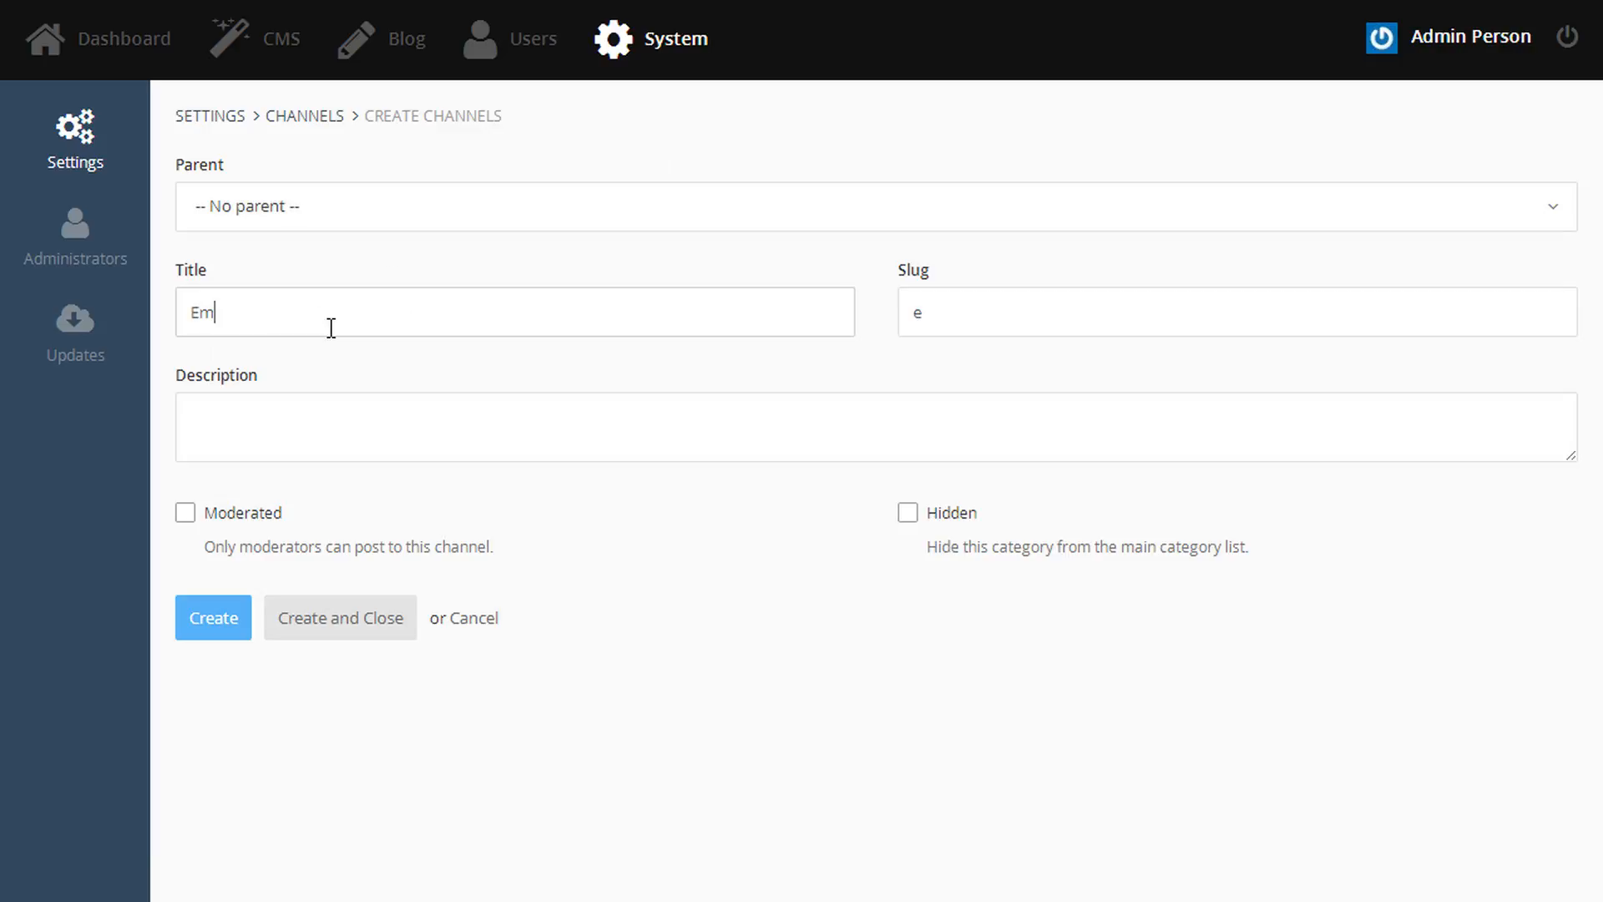
type("Embedded")
key("Tab")
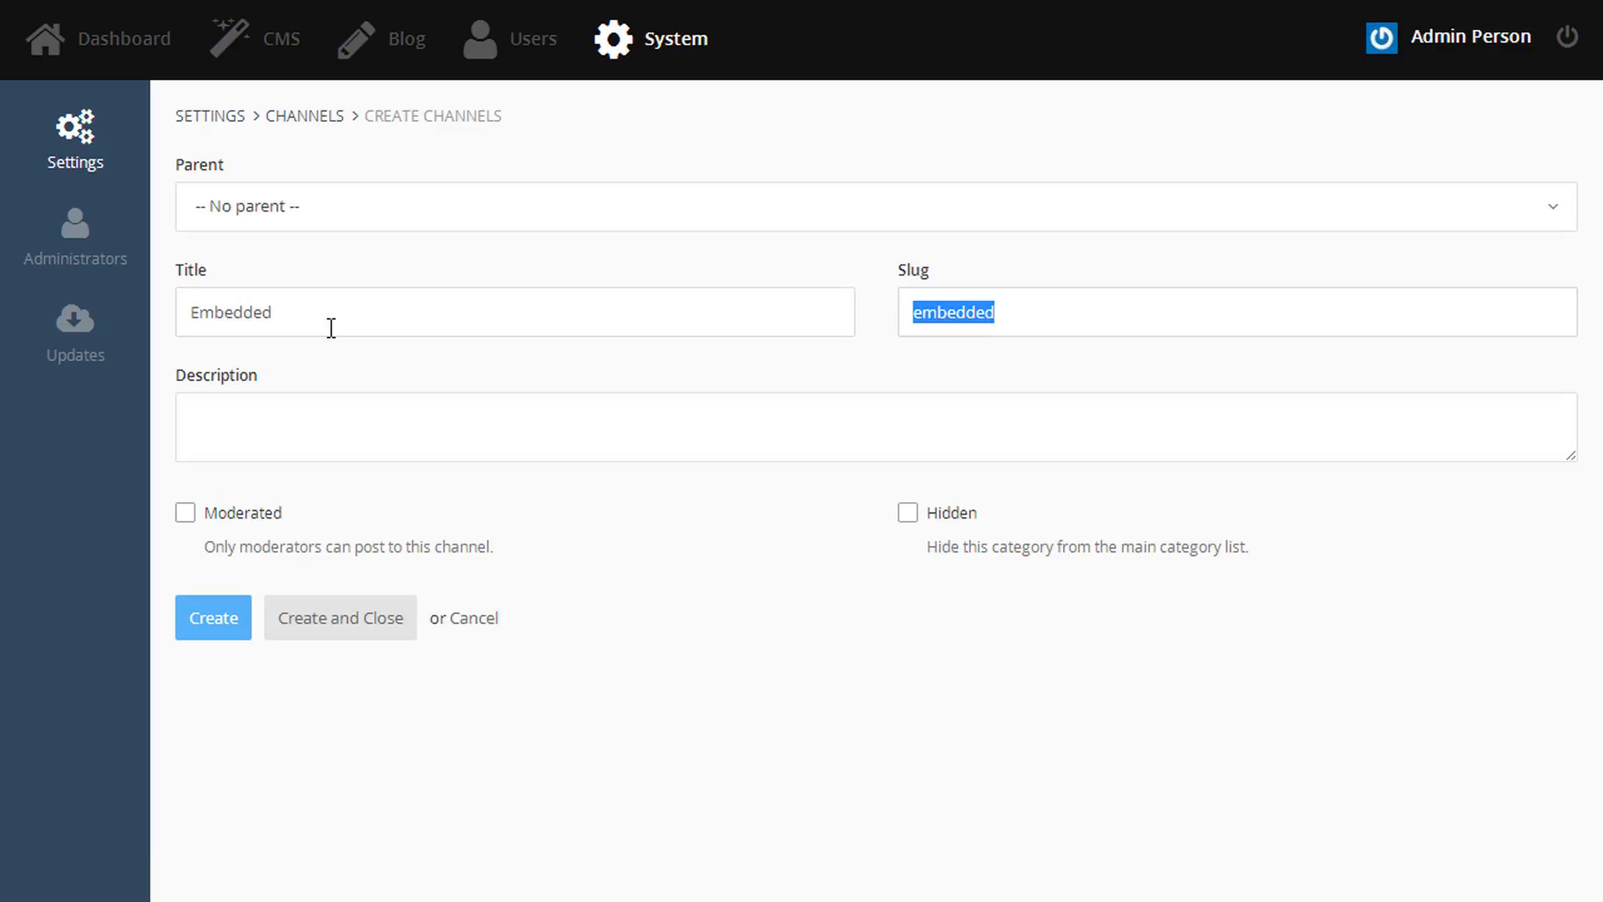
key("Tab")
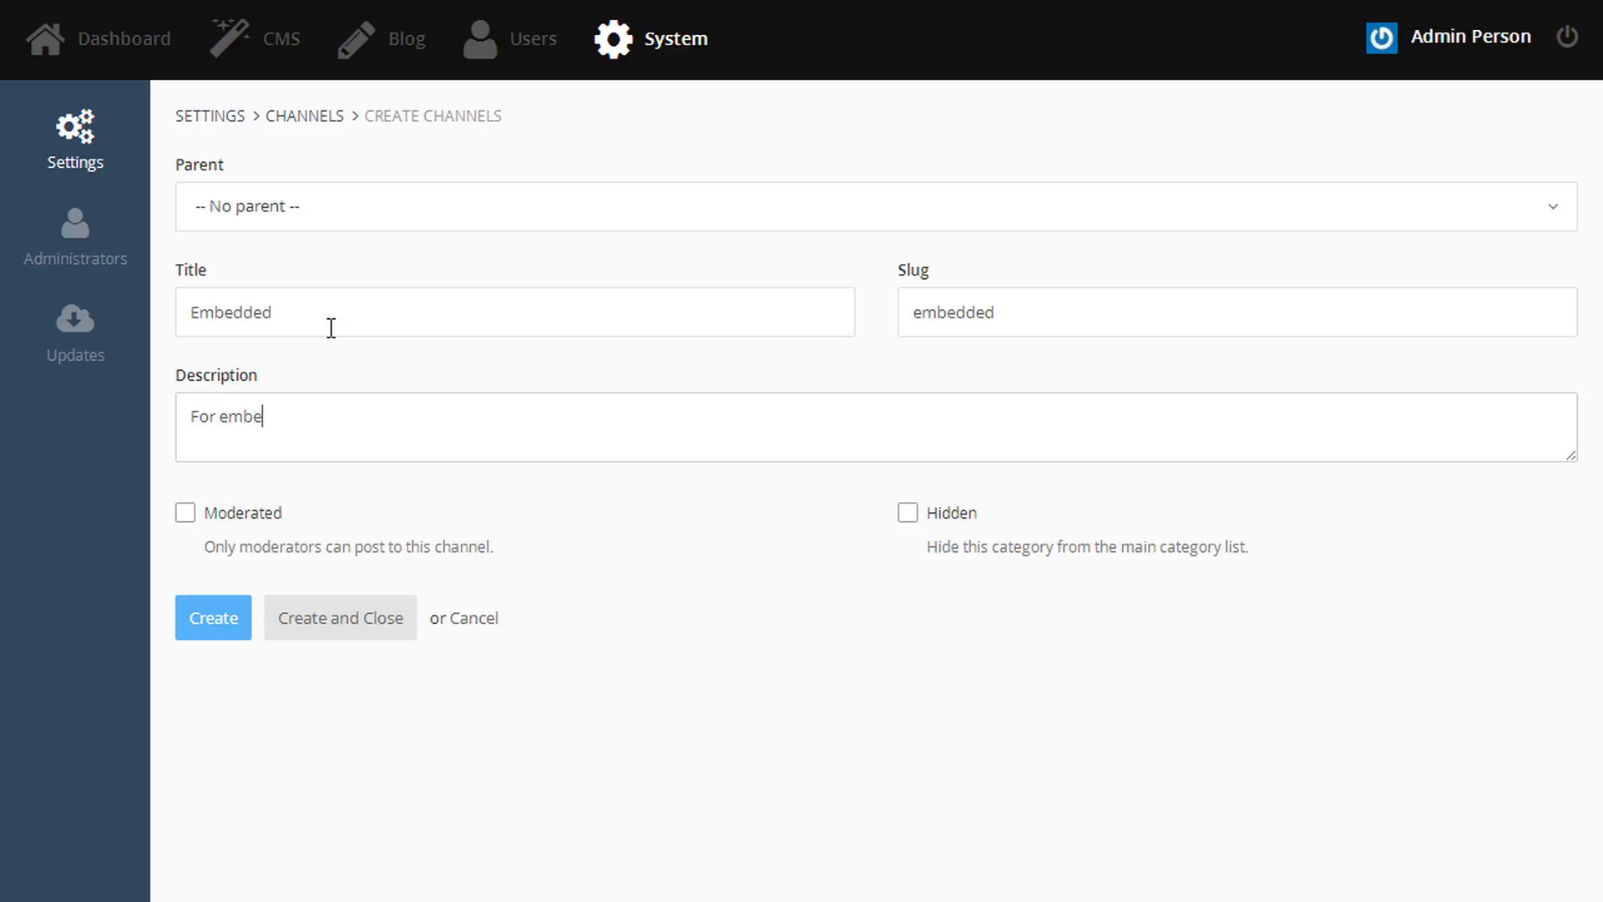
type("For embedding topics")
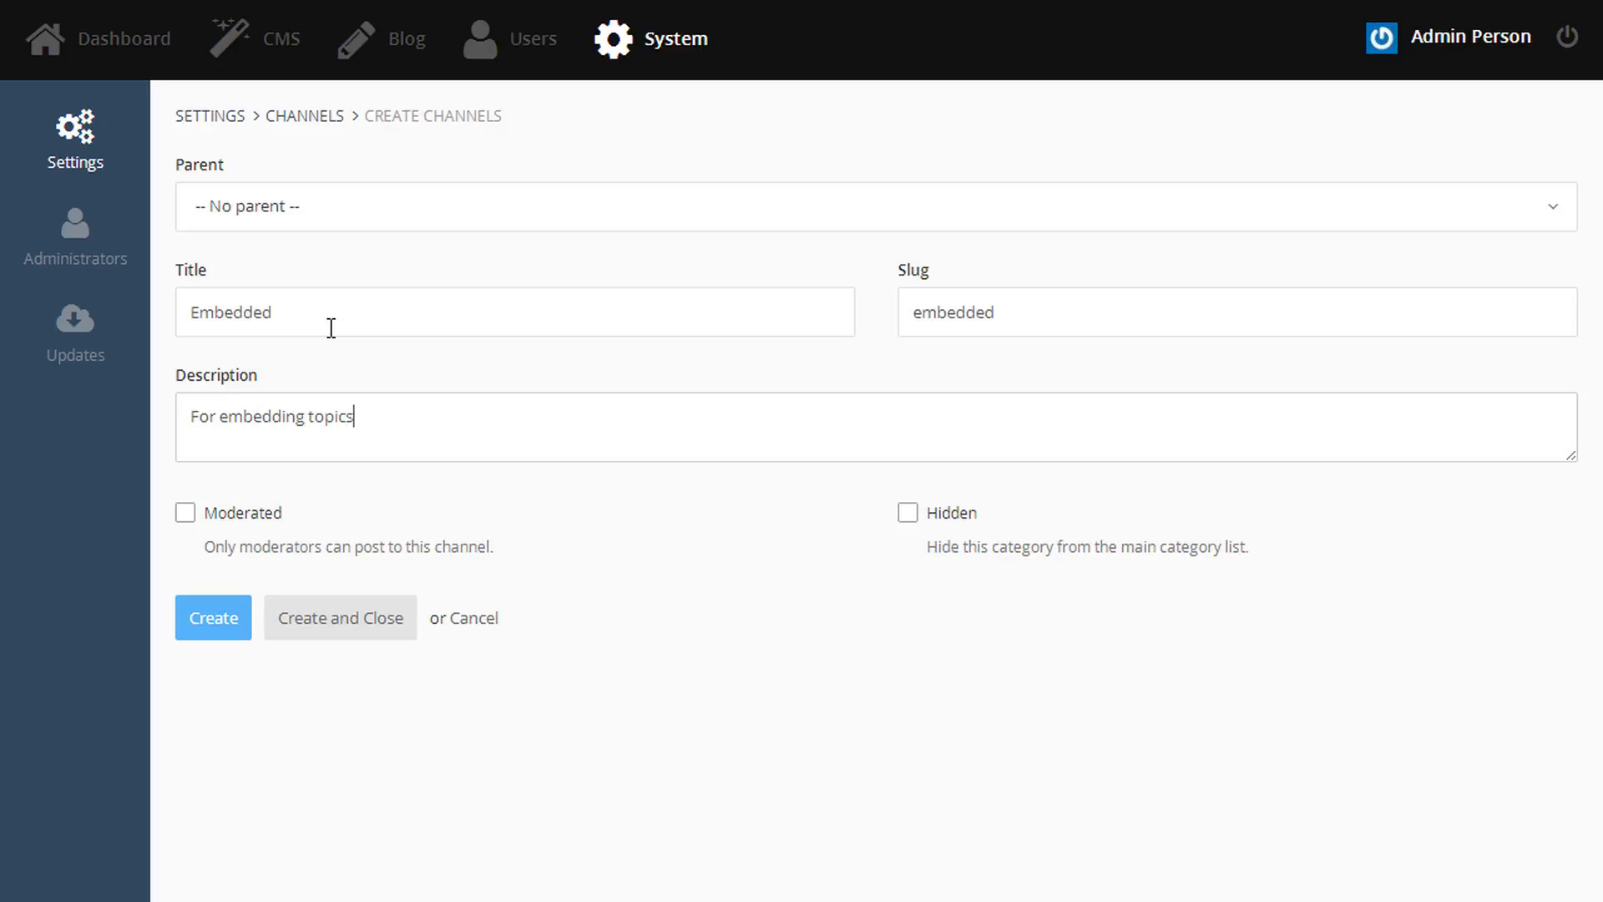
left_click(385, 630)
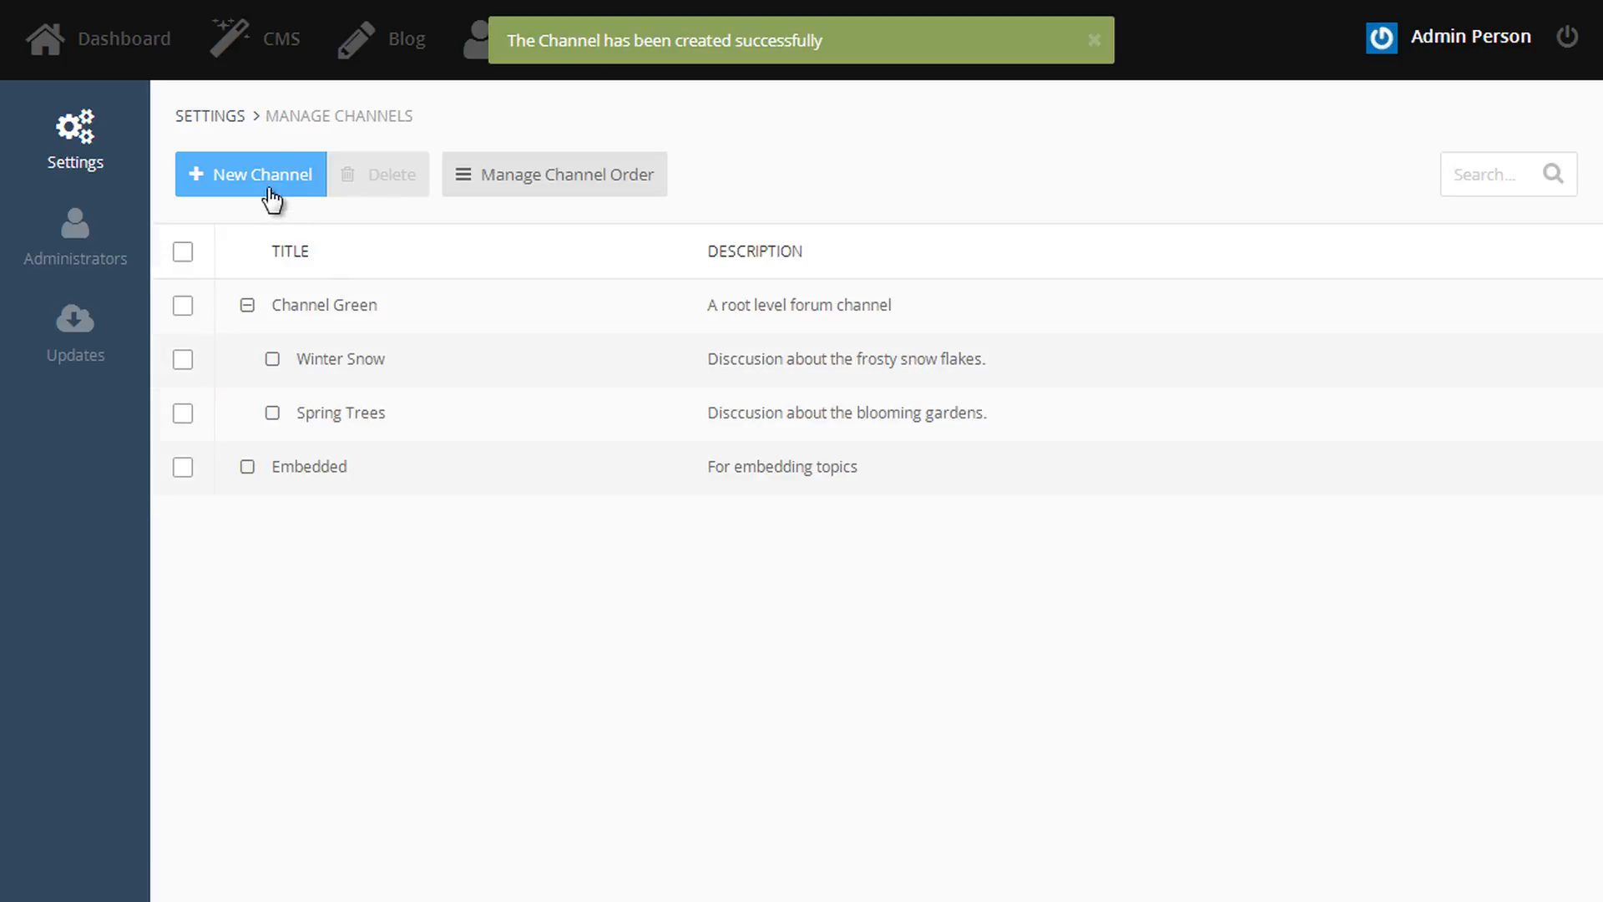
- Create a 'Blog comments' channel under Embedded, described 'This is where the blog comments will be kept.'
left_click(275, 188)
left_click(275, 199)
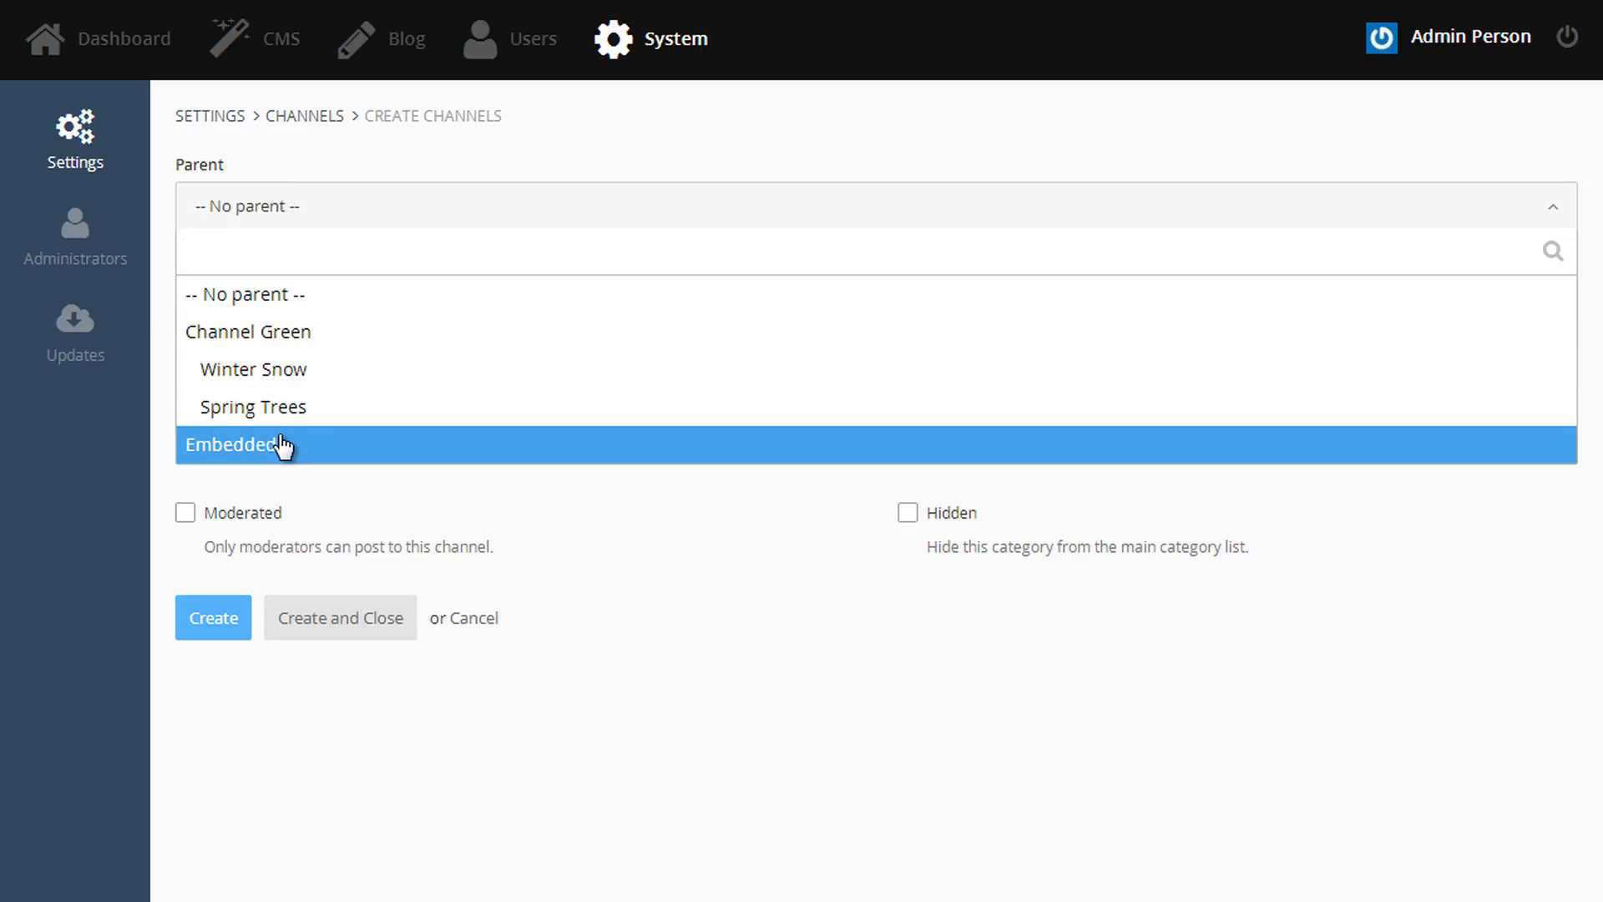
left_click(279, 447)
left_click(241, 310)
type("Blog comments")
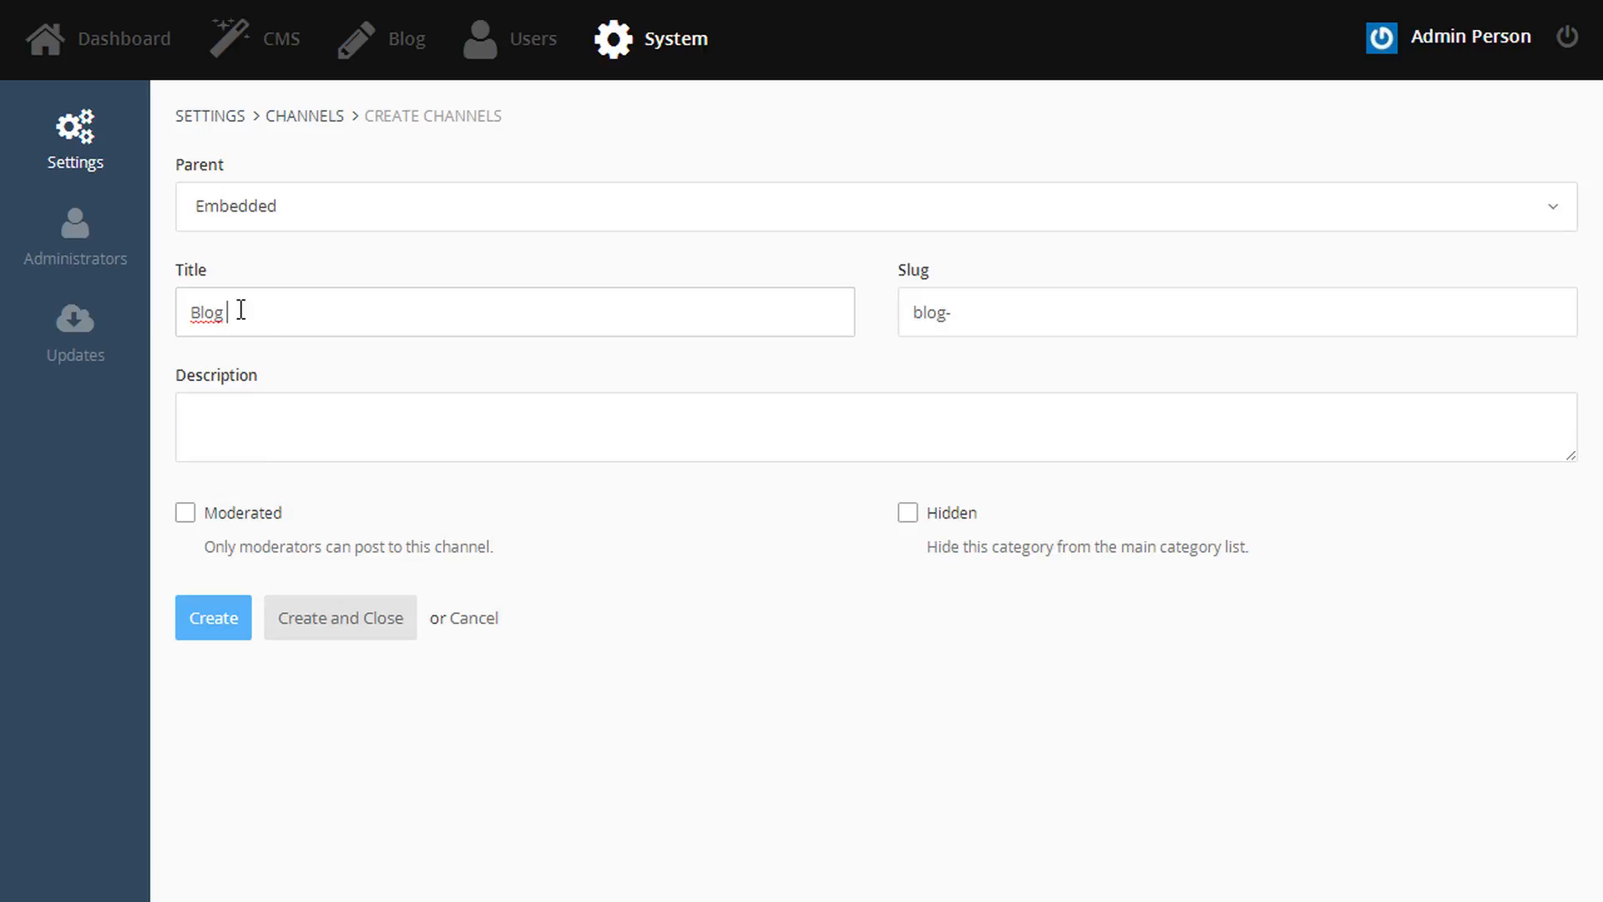
left_click(225, 451)
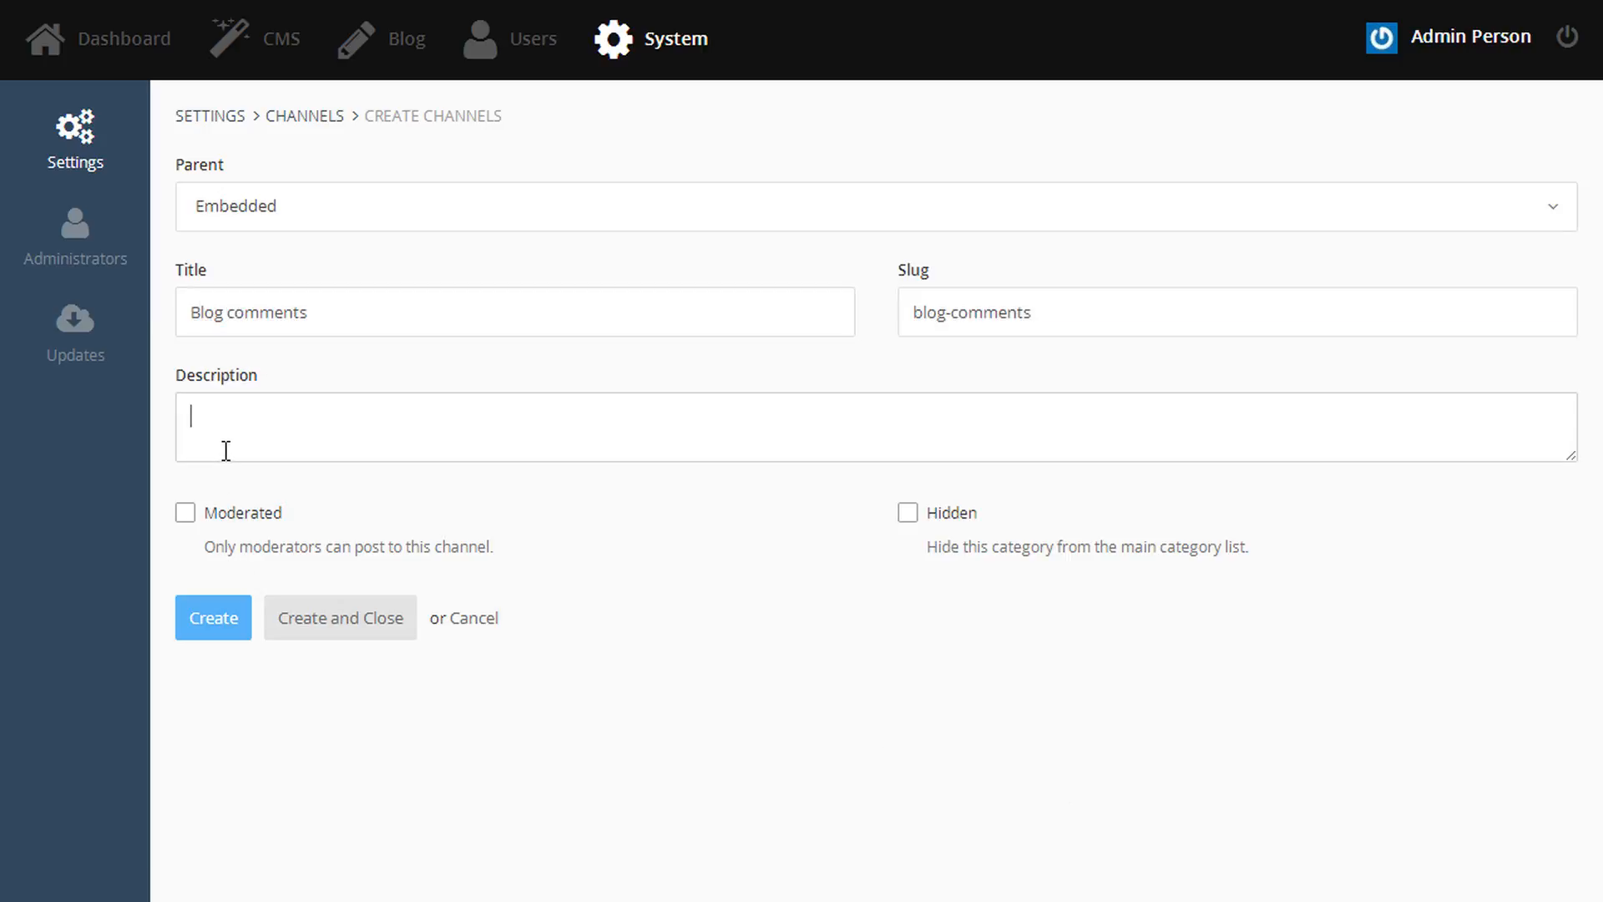
type("This is where the blog comments will be kept.")
left_click(354, 636)
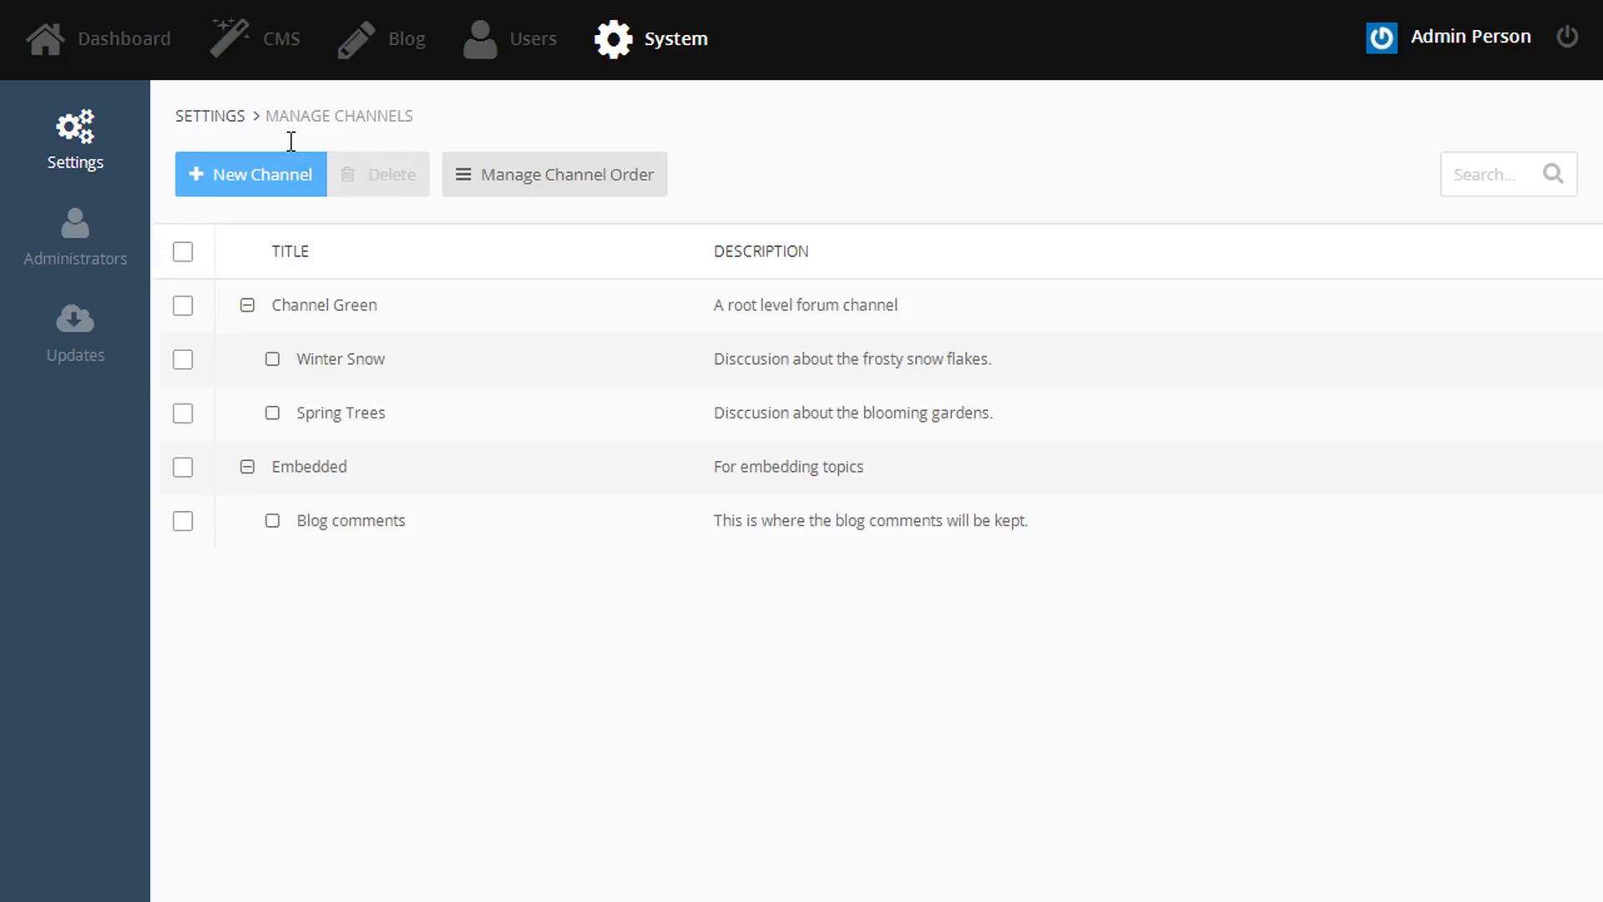
- Title a new page 'Forum' with description 'The main forum page, with all the channels.' and the default layout
left_click(268, 43)
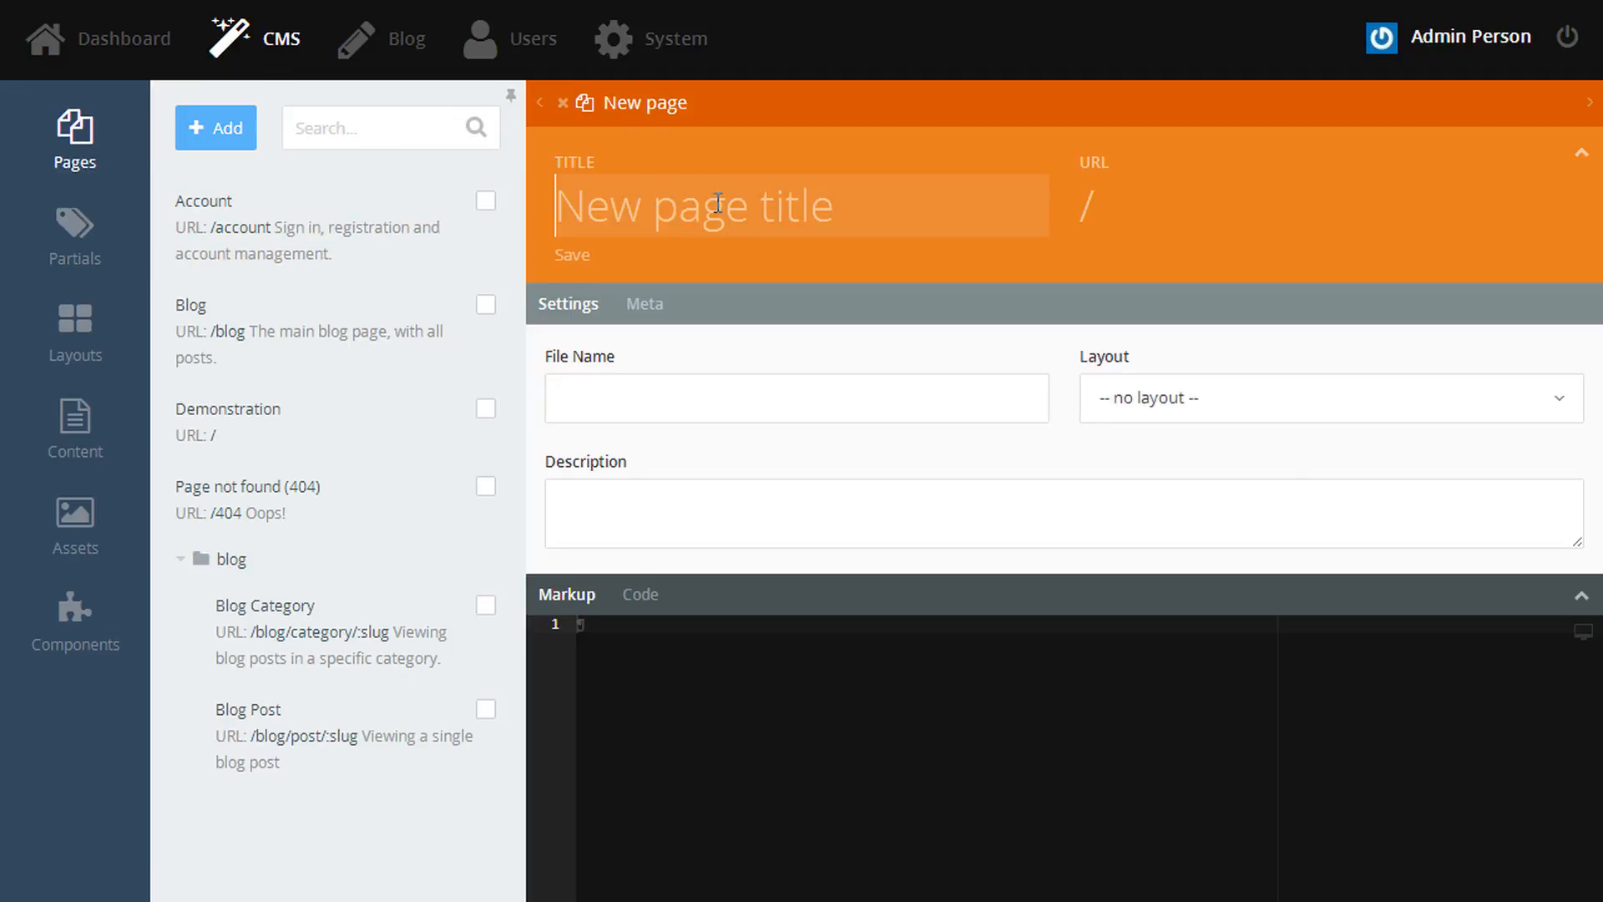
type("Forum")
left_click(745, 491)
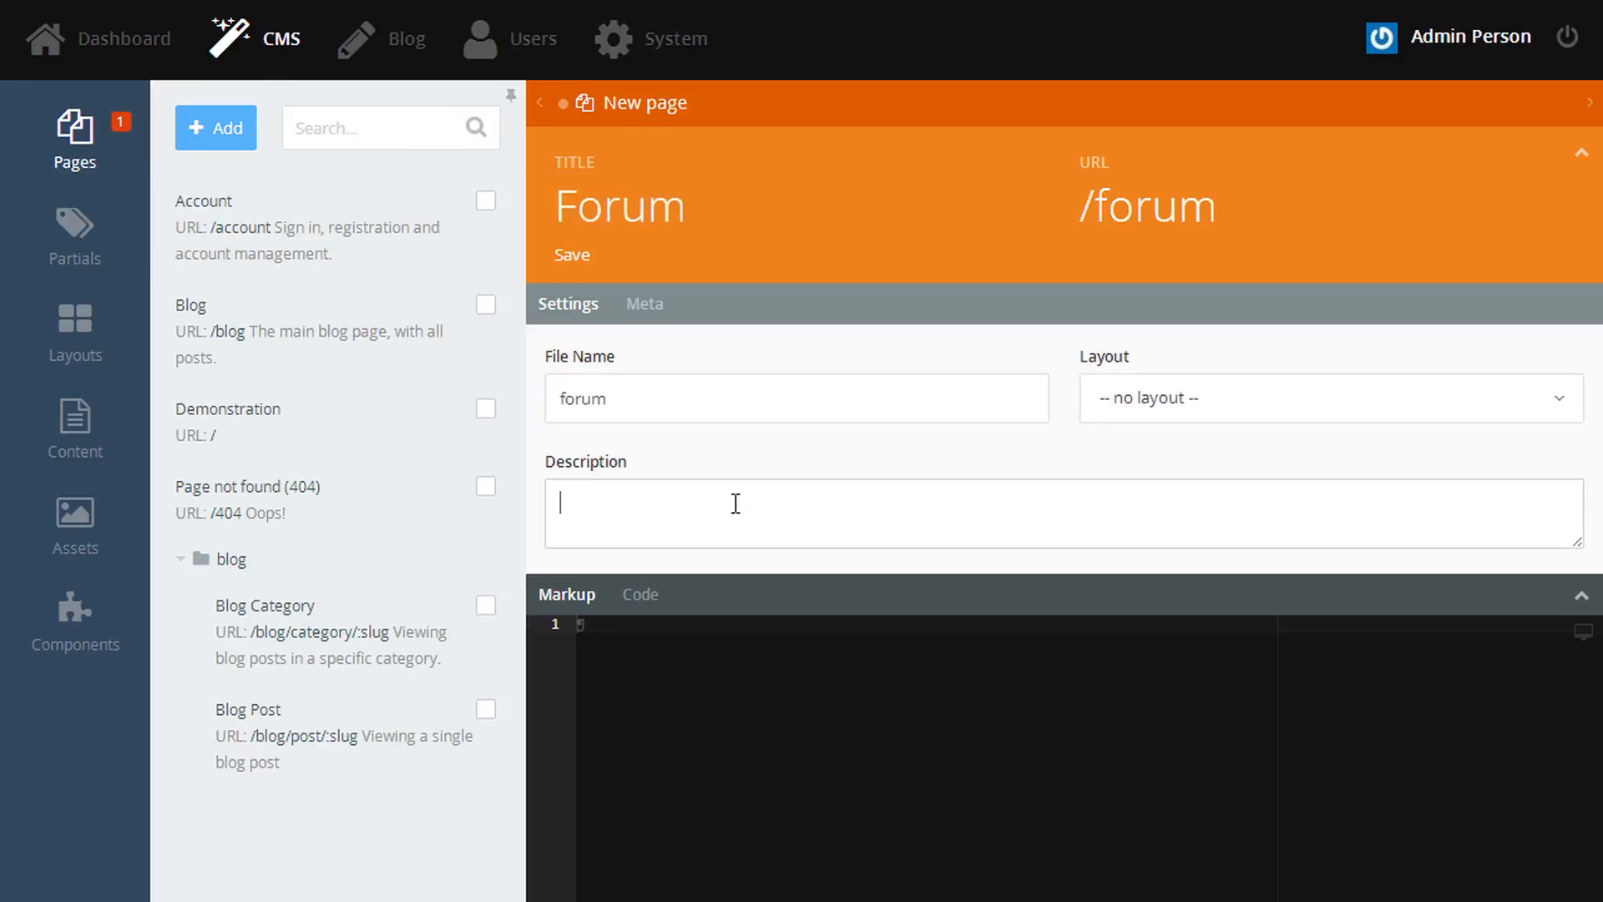
type("The main forum page, with all the channels.")
left_click(1195, 412)
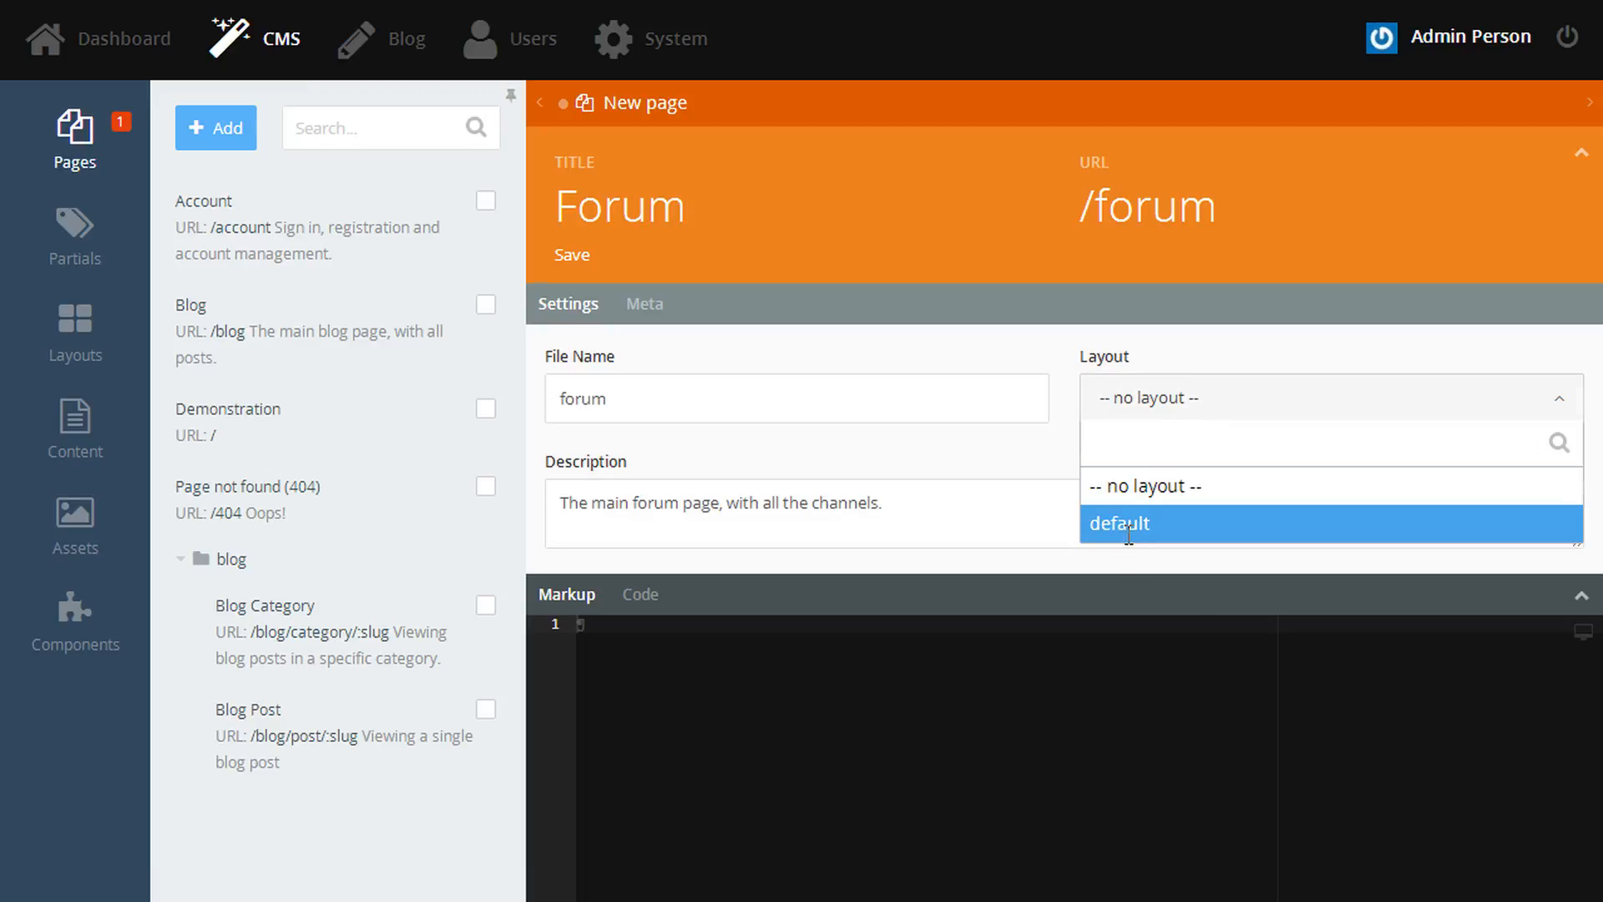
left_click(1138, 524)
- Add the forum Channel List component to the Forum page and save it
left_click(59, 652)
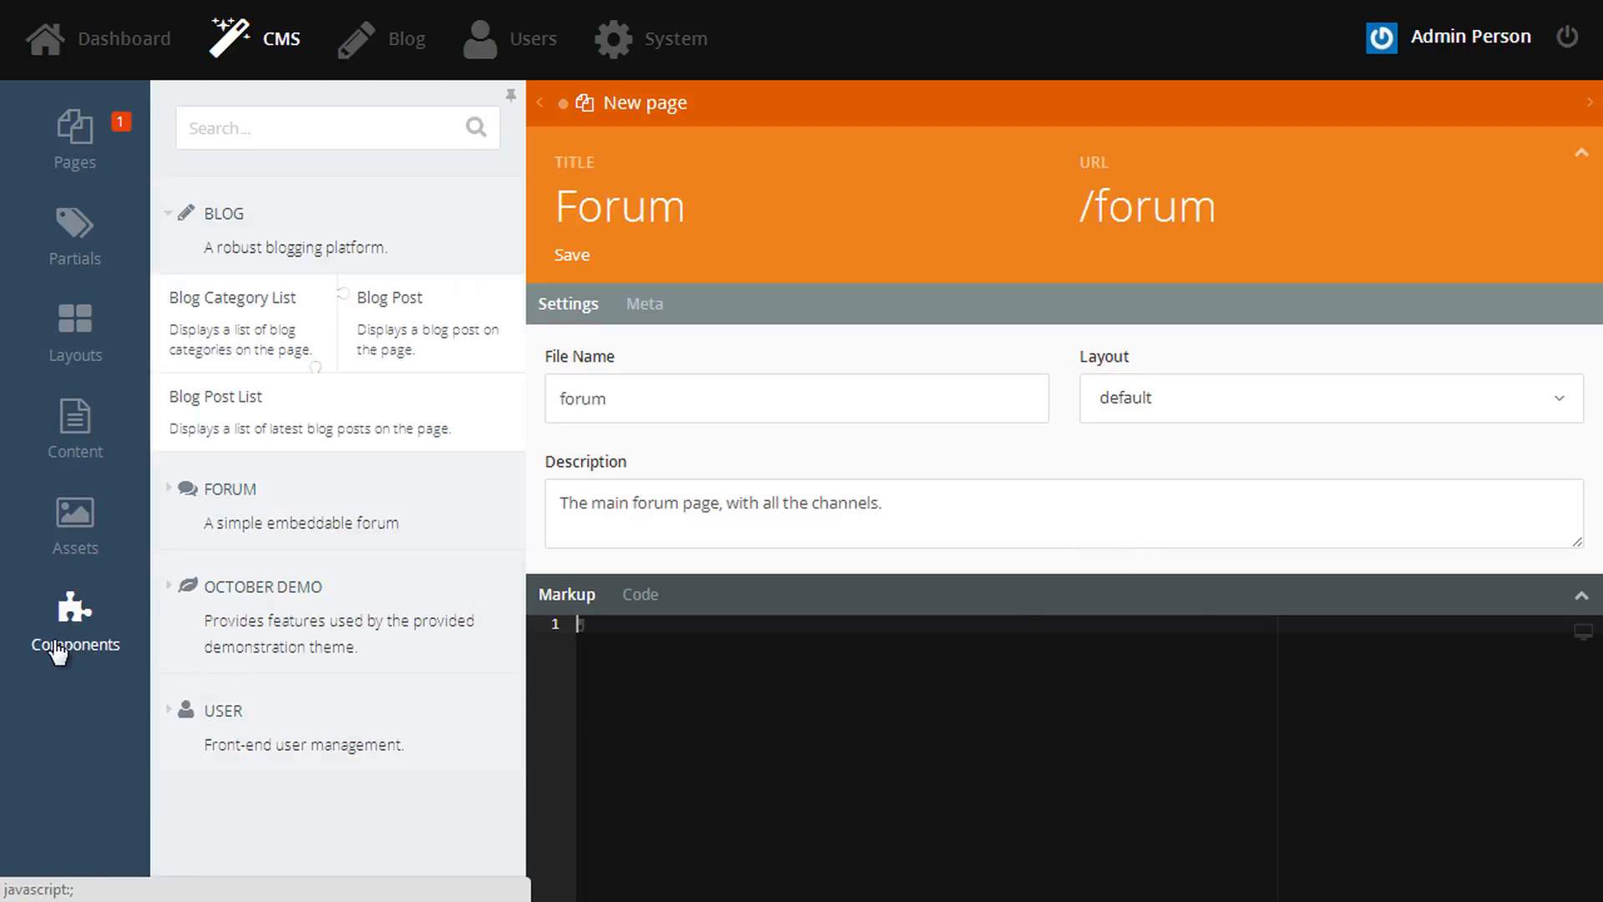
left_click(276, 258)
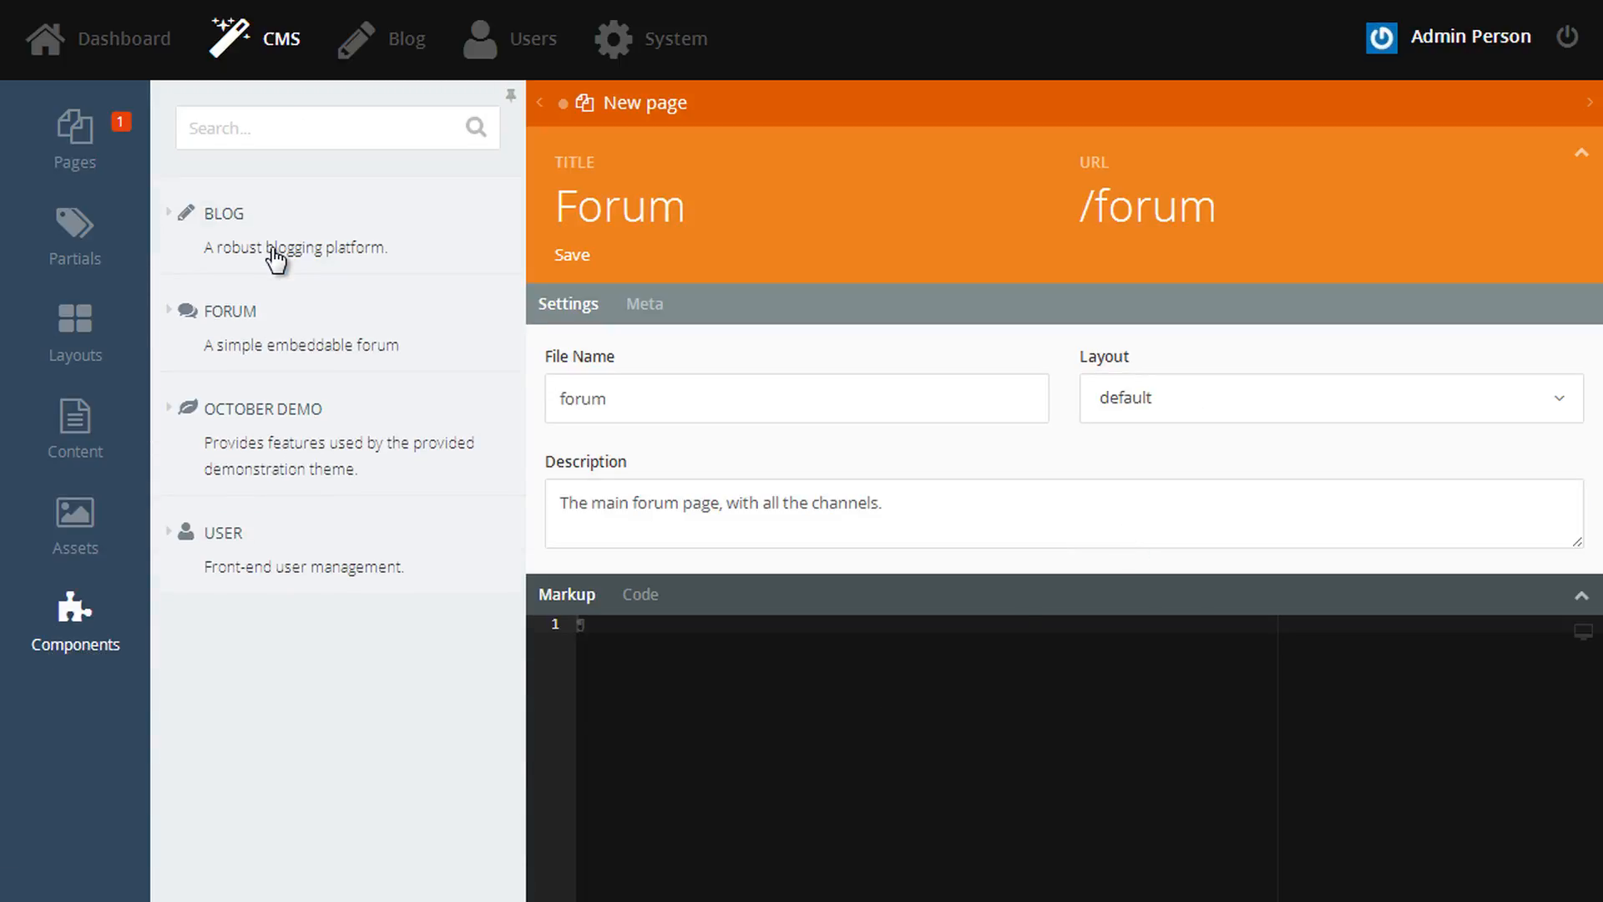
left_click(251, 333)
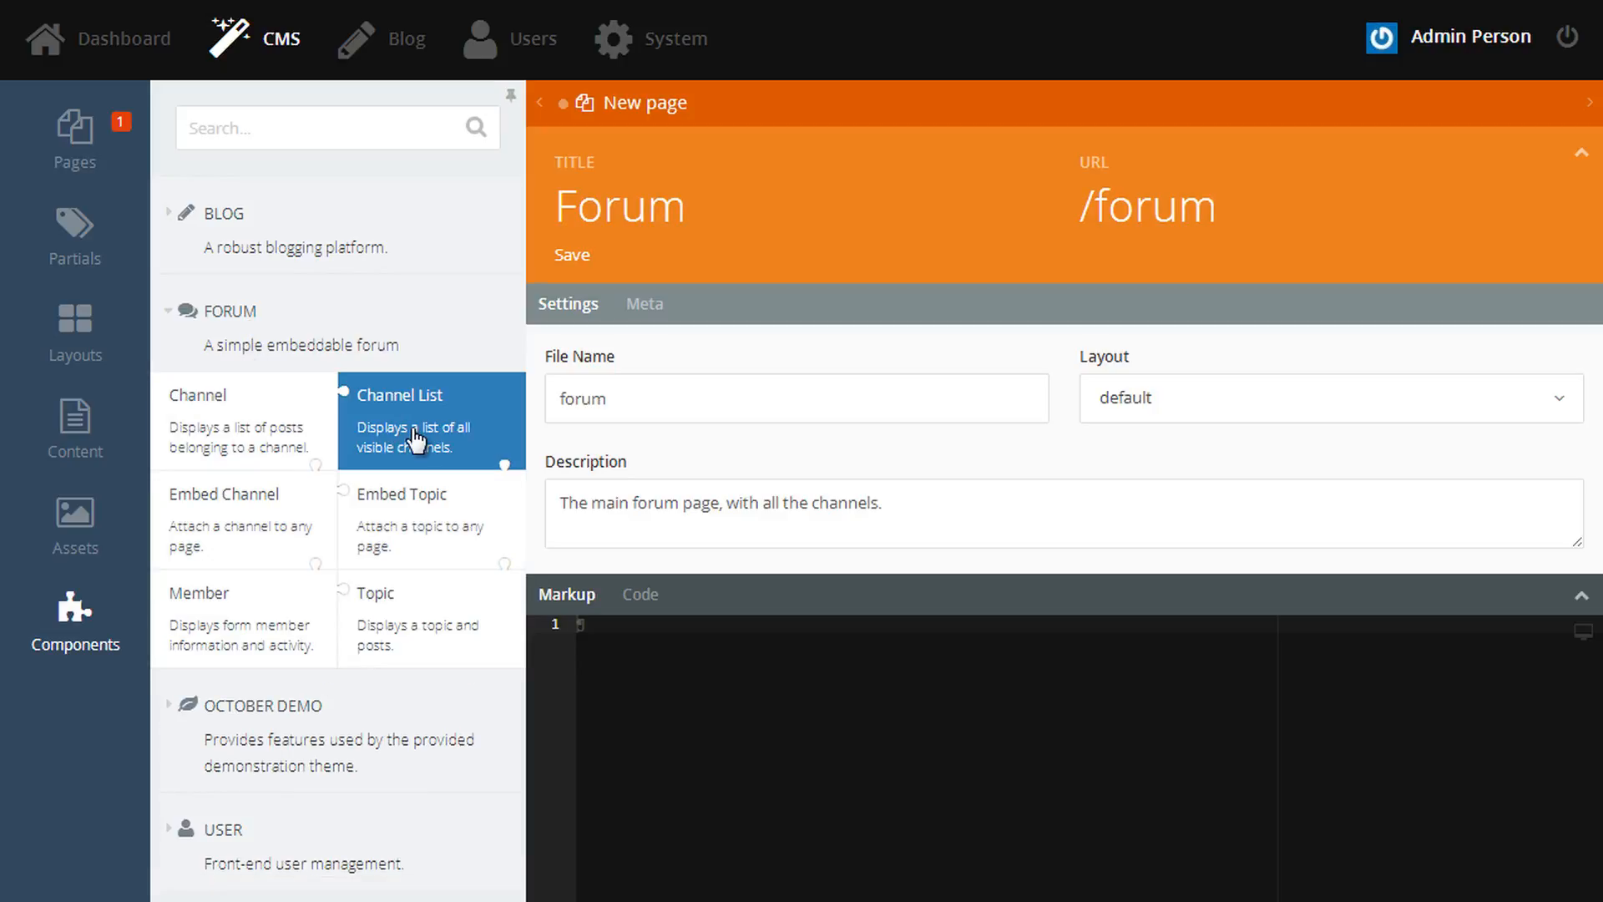
left_click_drag(386, 431, 683, 672)
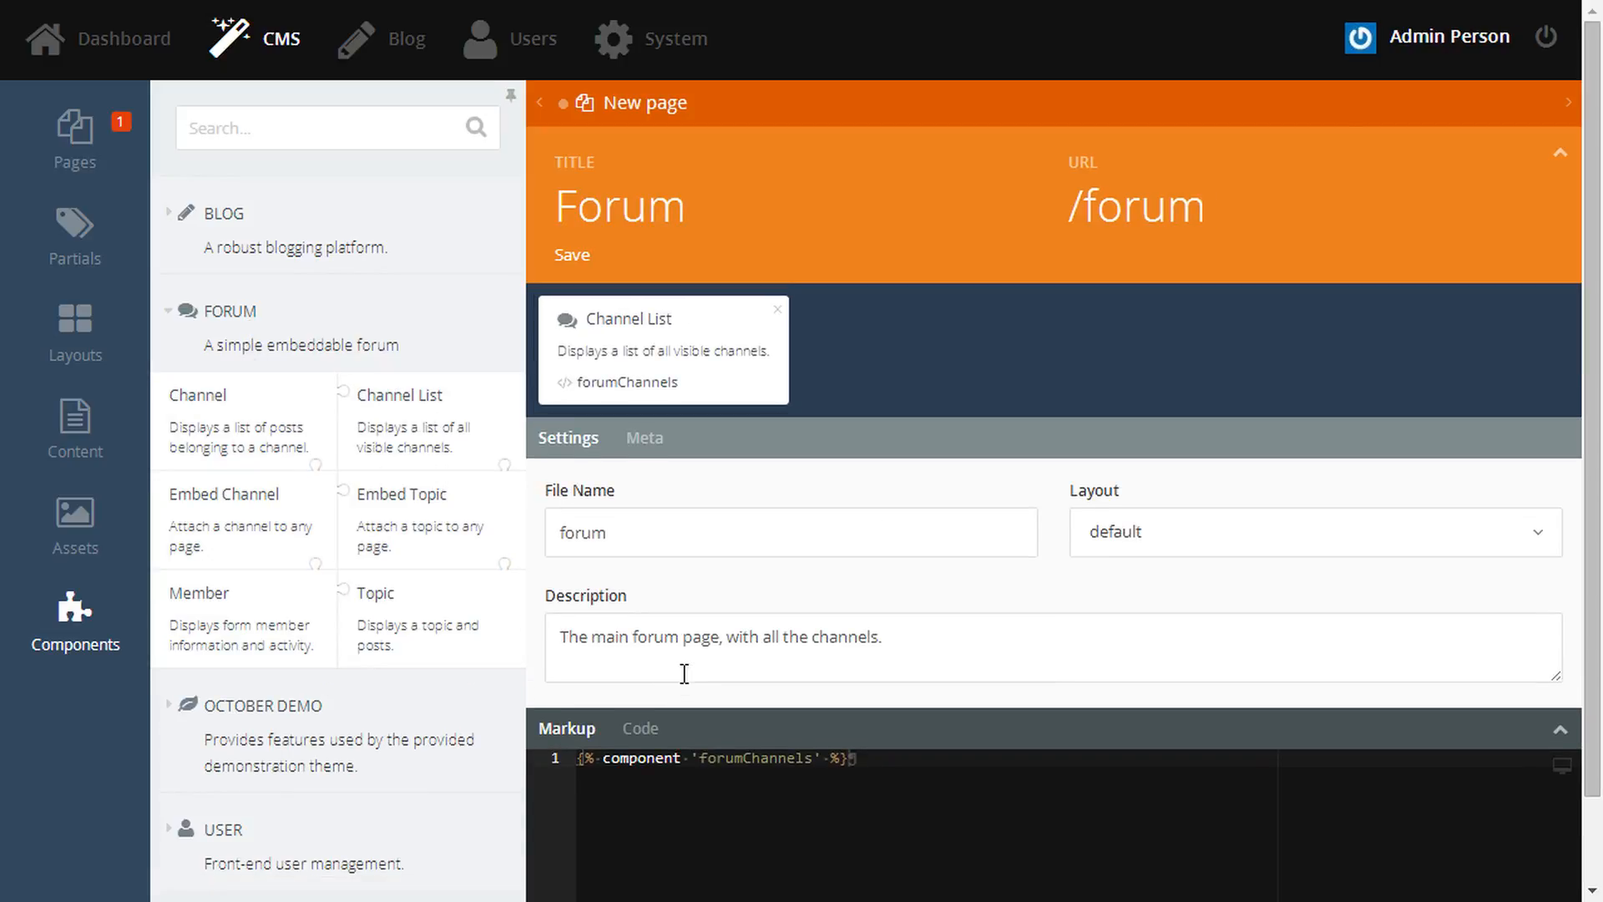
left_click(1552, 724)
left_click(574, 257)
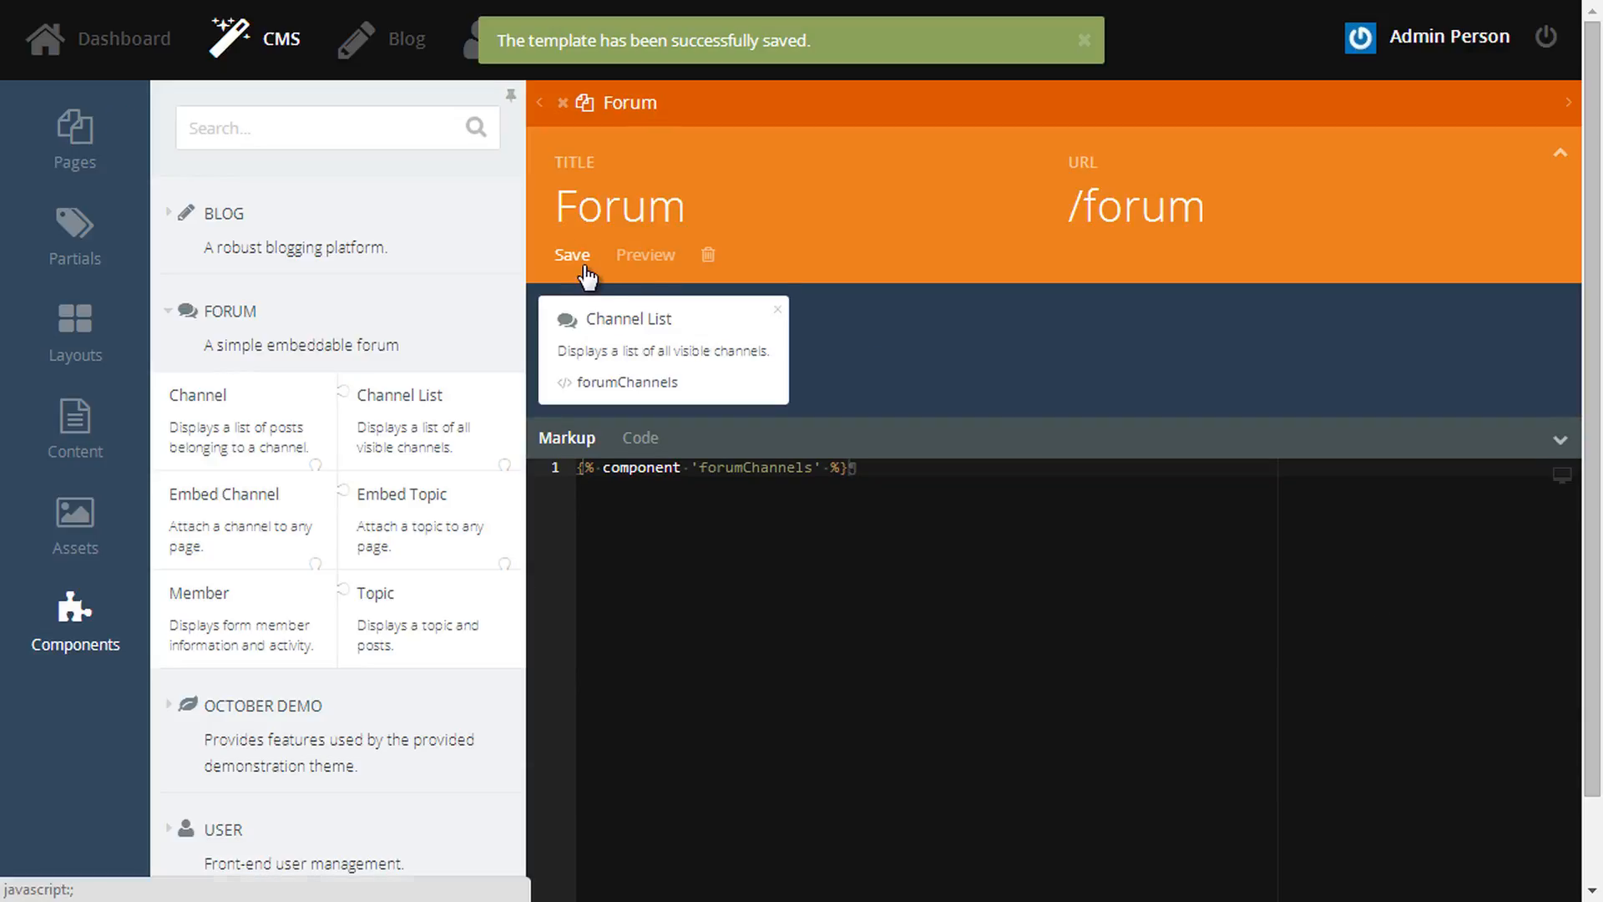
- Preview the Forum page and follow the Winter Snow channel link, which gives a 404
left_click(647, 259)
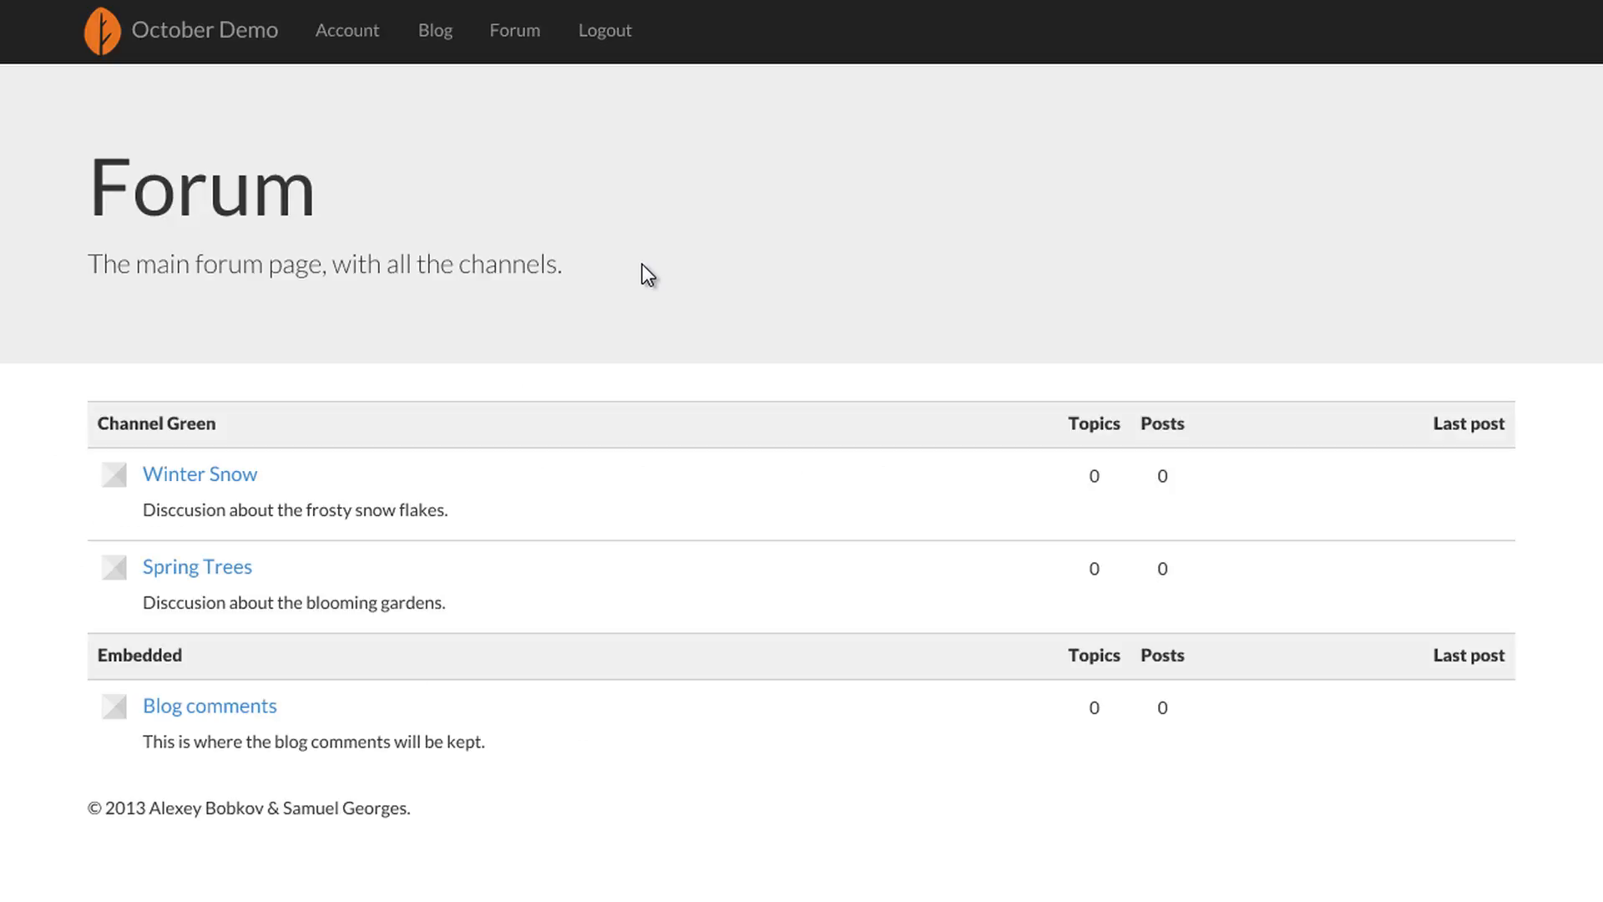
left_click(212, 480)
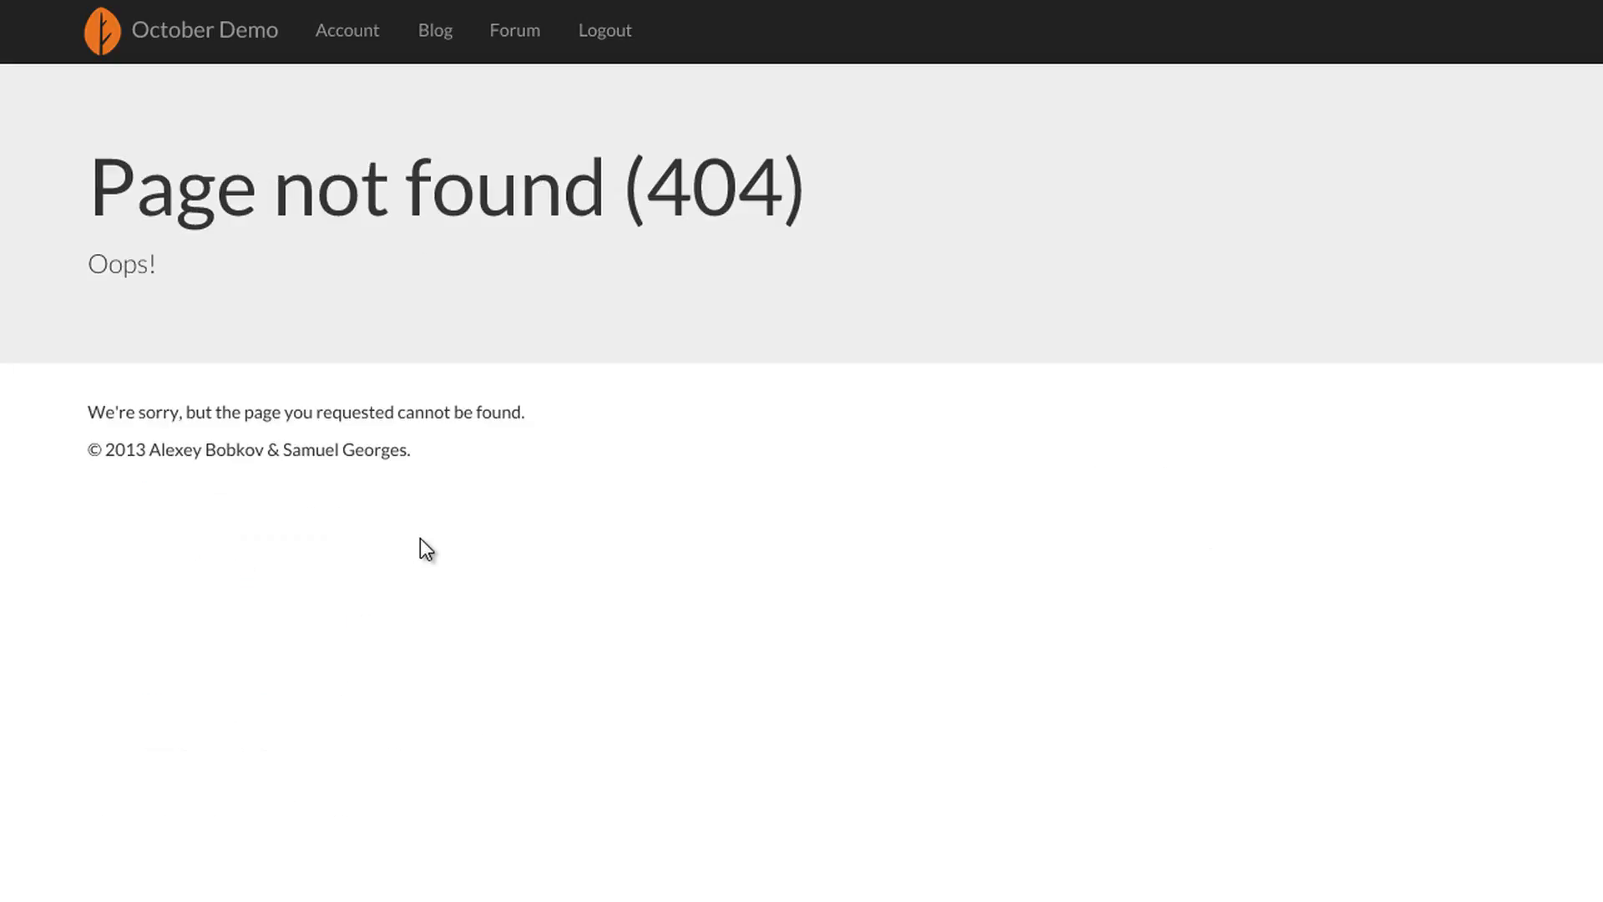
key("alt+Left")
key("ctrl+shift+Tab")
- Inspect the Channel List properties: Member, Channel and Topic pages are all 404
left_click(692, 369)
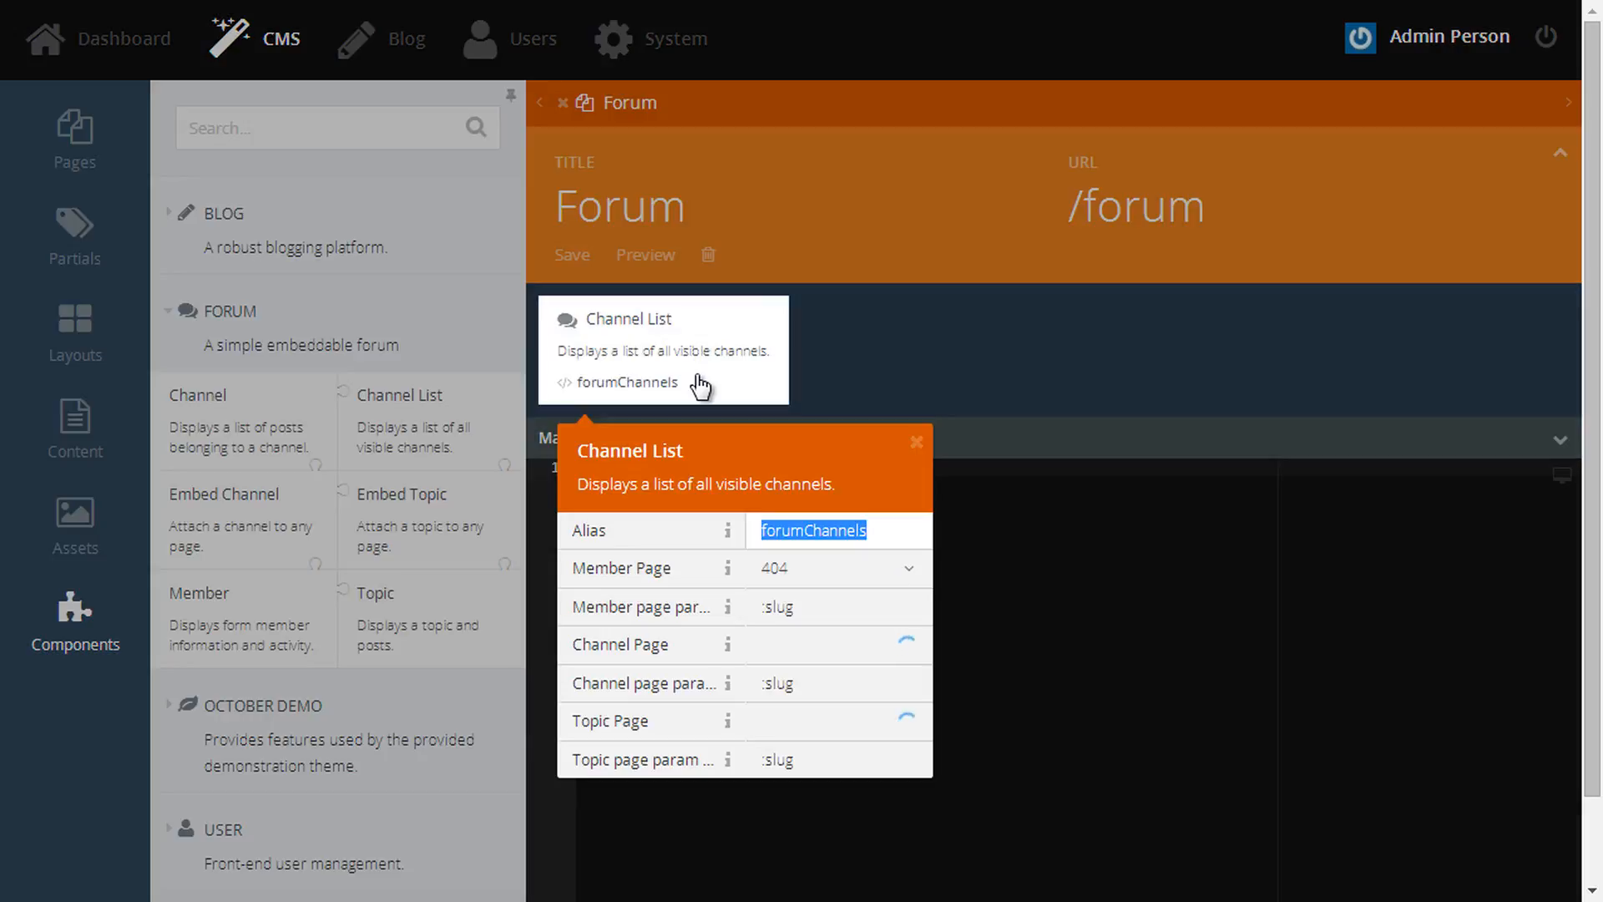
left_click_drag(574, 567, 664, 571)
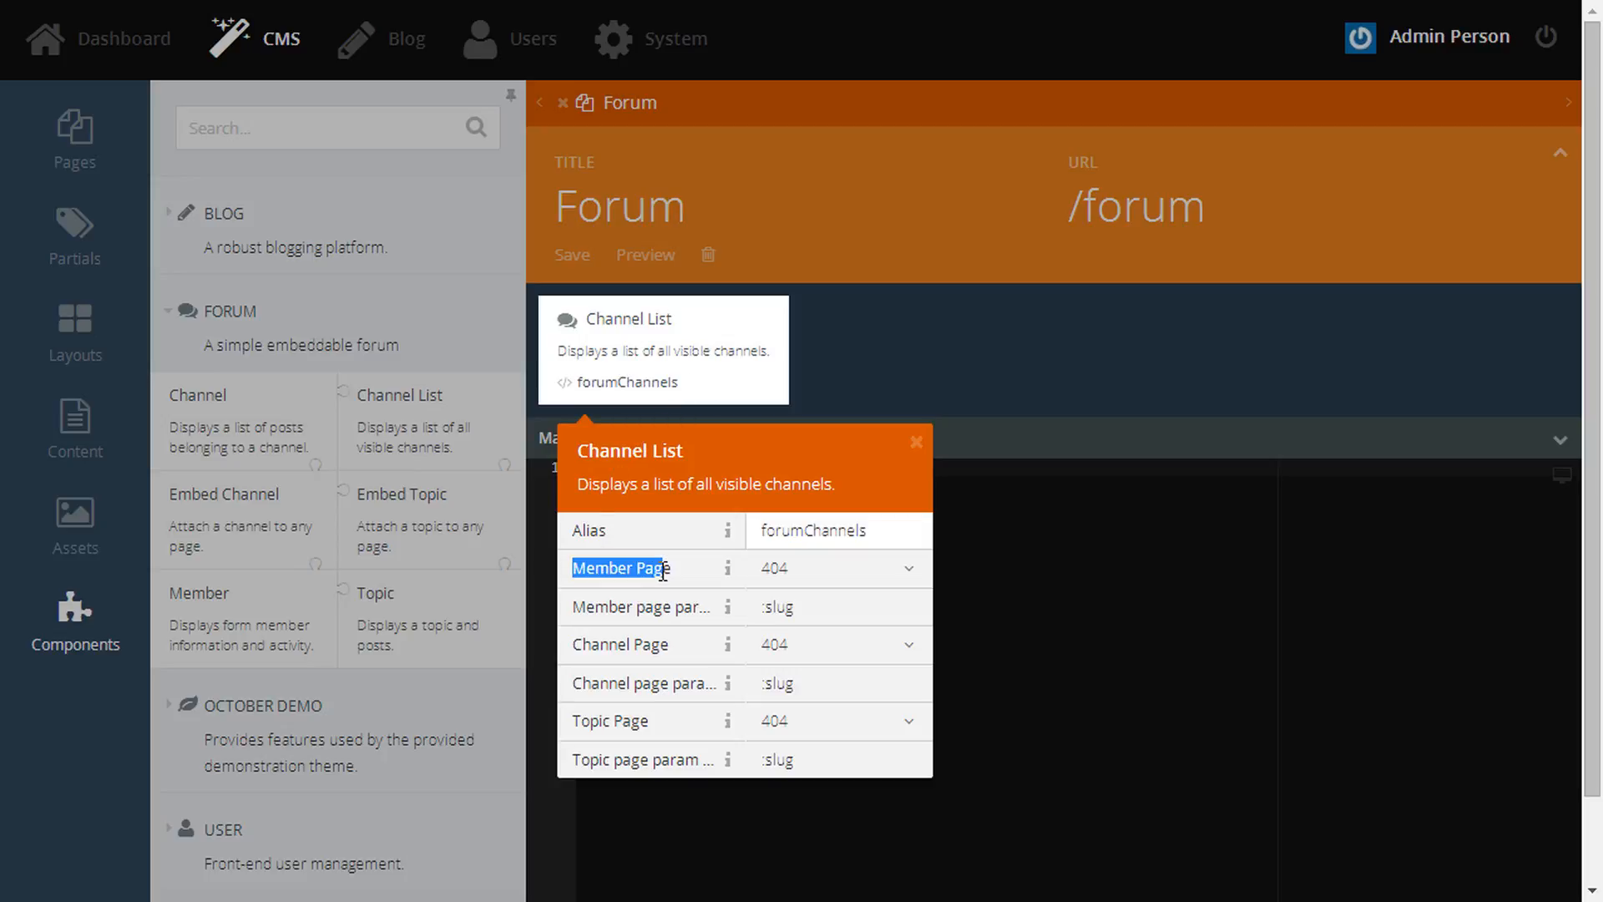
left_click_drag(572, 644, 717, 644)
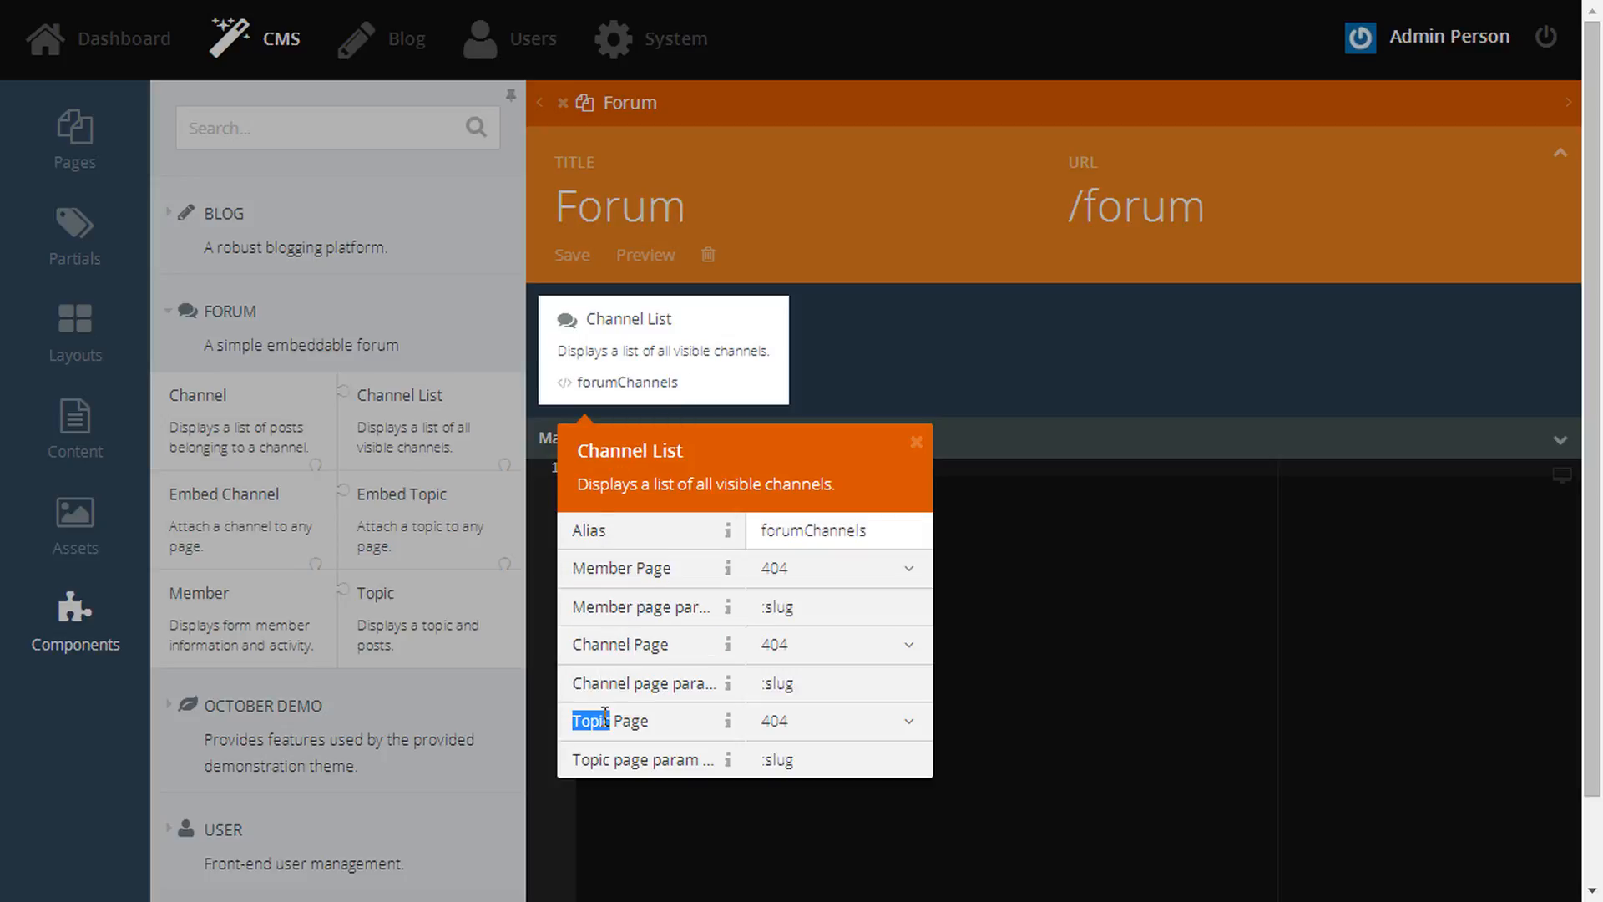
left_click_drag(573, 720, 716, 720)
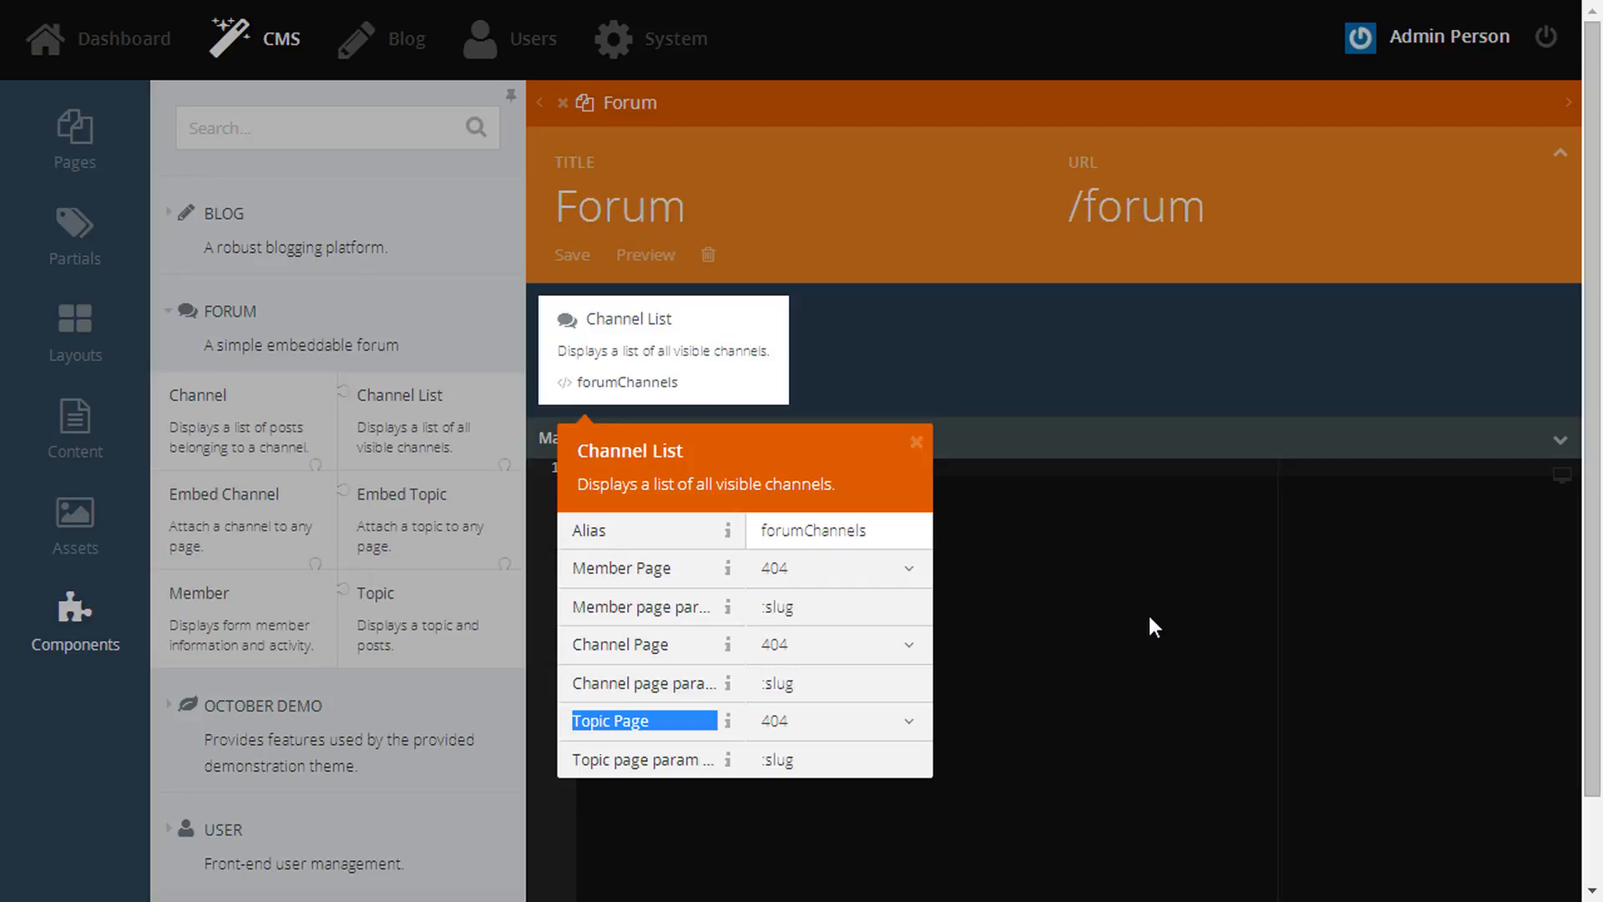
left_click(1152, 626)
- Start a new page titled 'Forum Channel' with URL /forum/channel
left_click(113, 172)
left_click(219, 133)
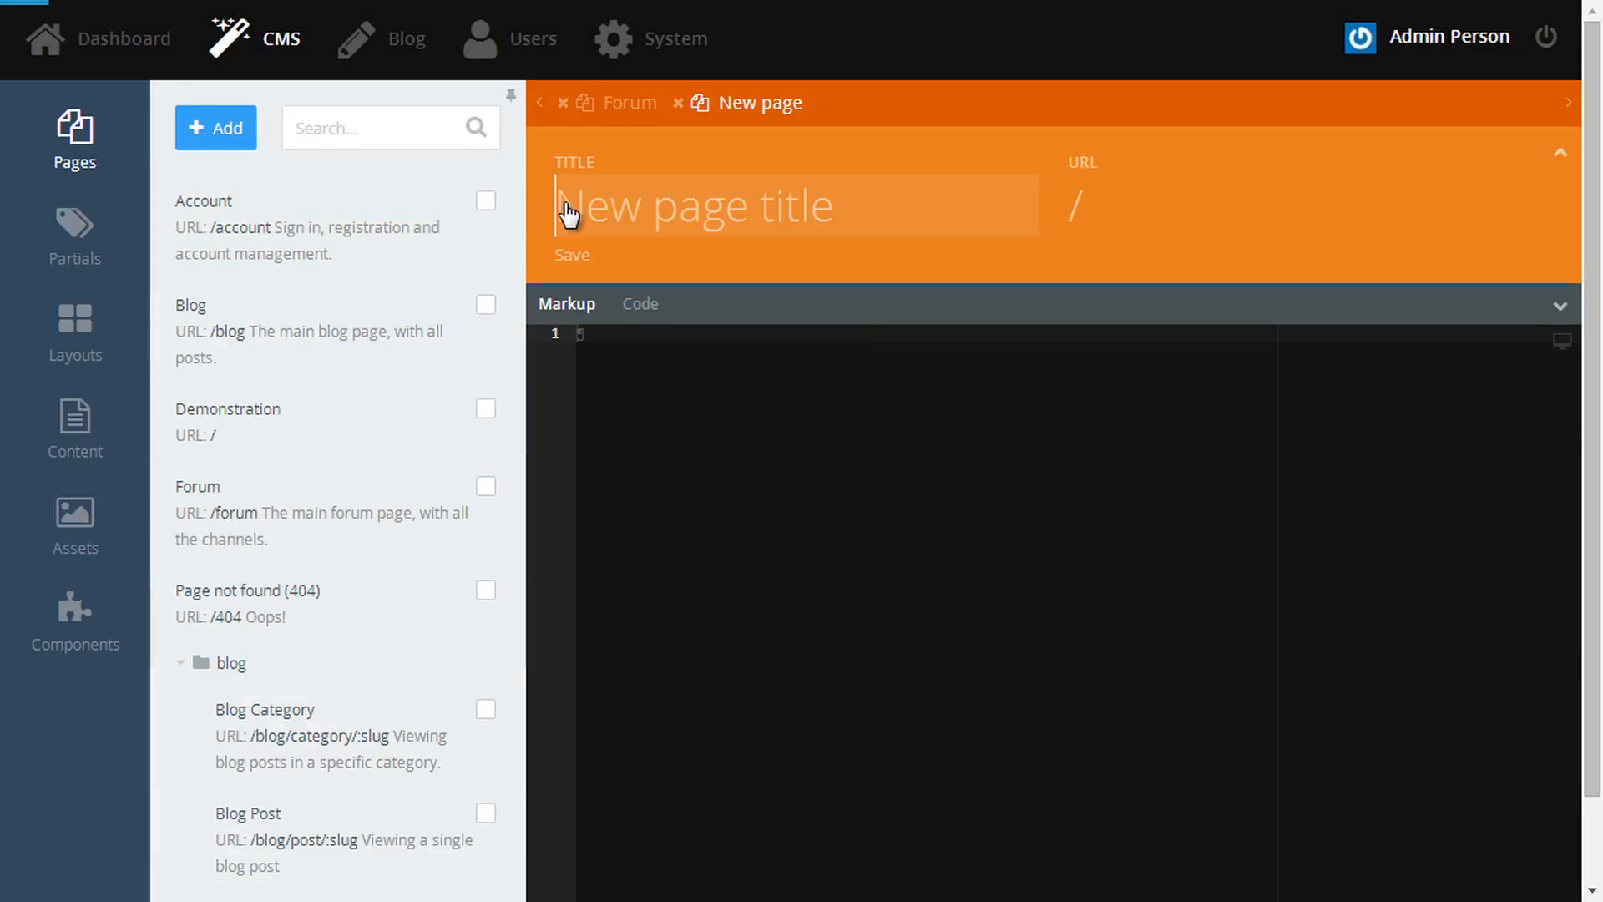
type("Forum Channel")
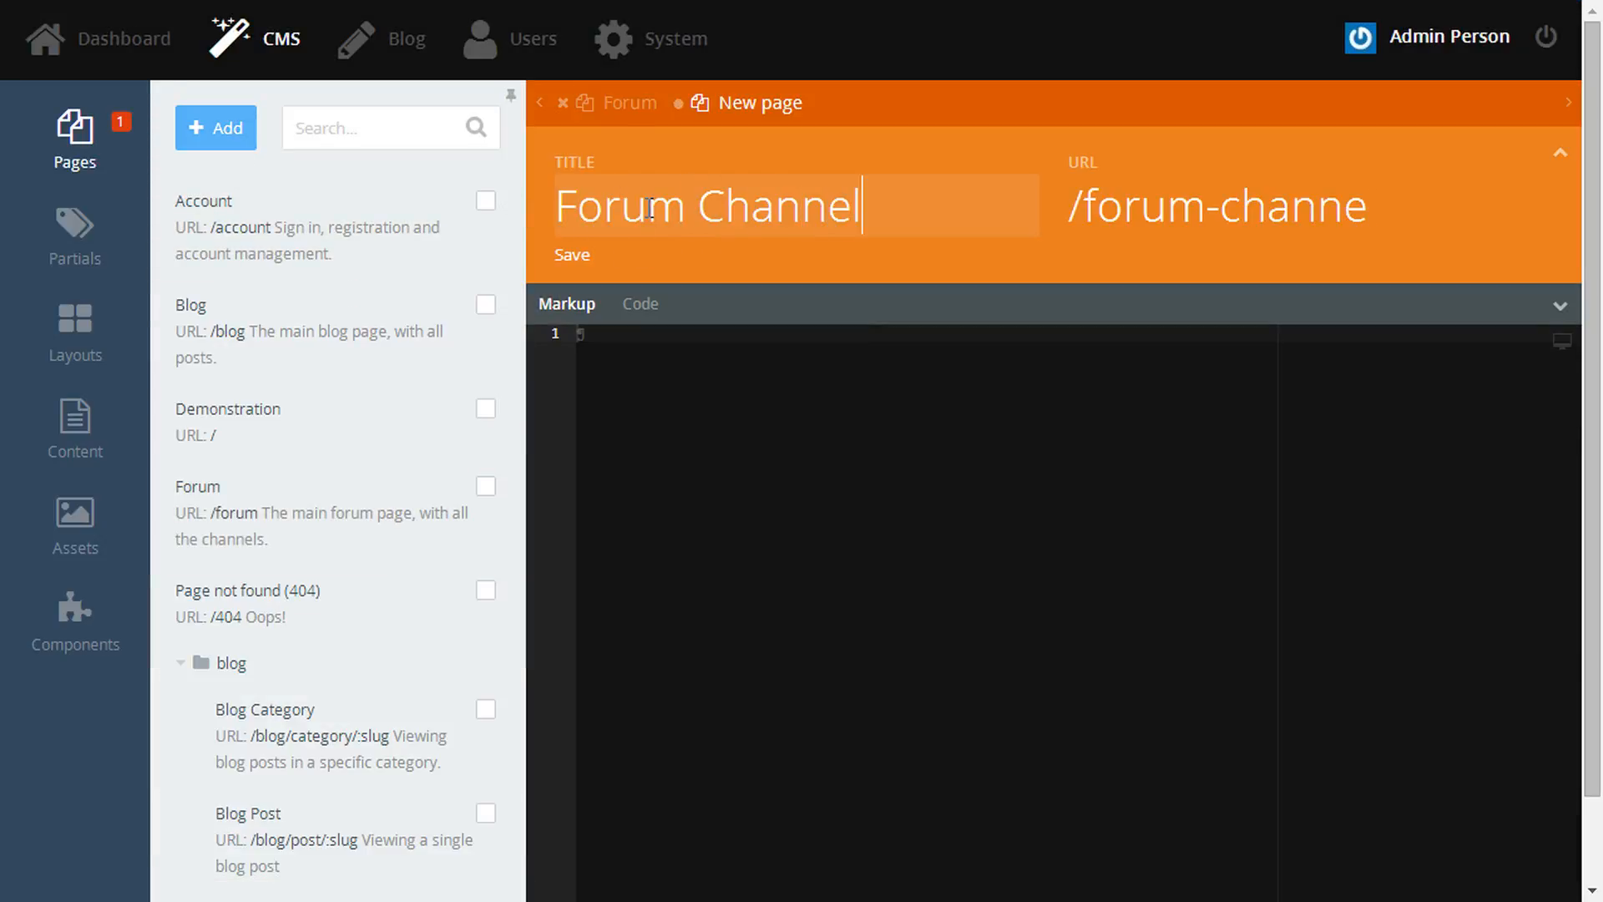
left_click(1208, 219)
key("Delete")
type("/")
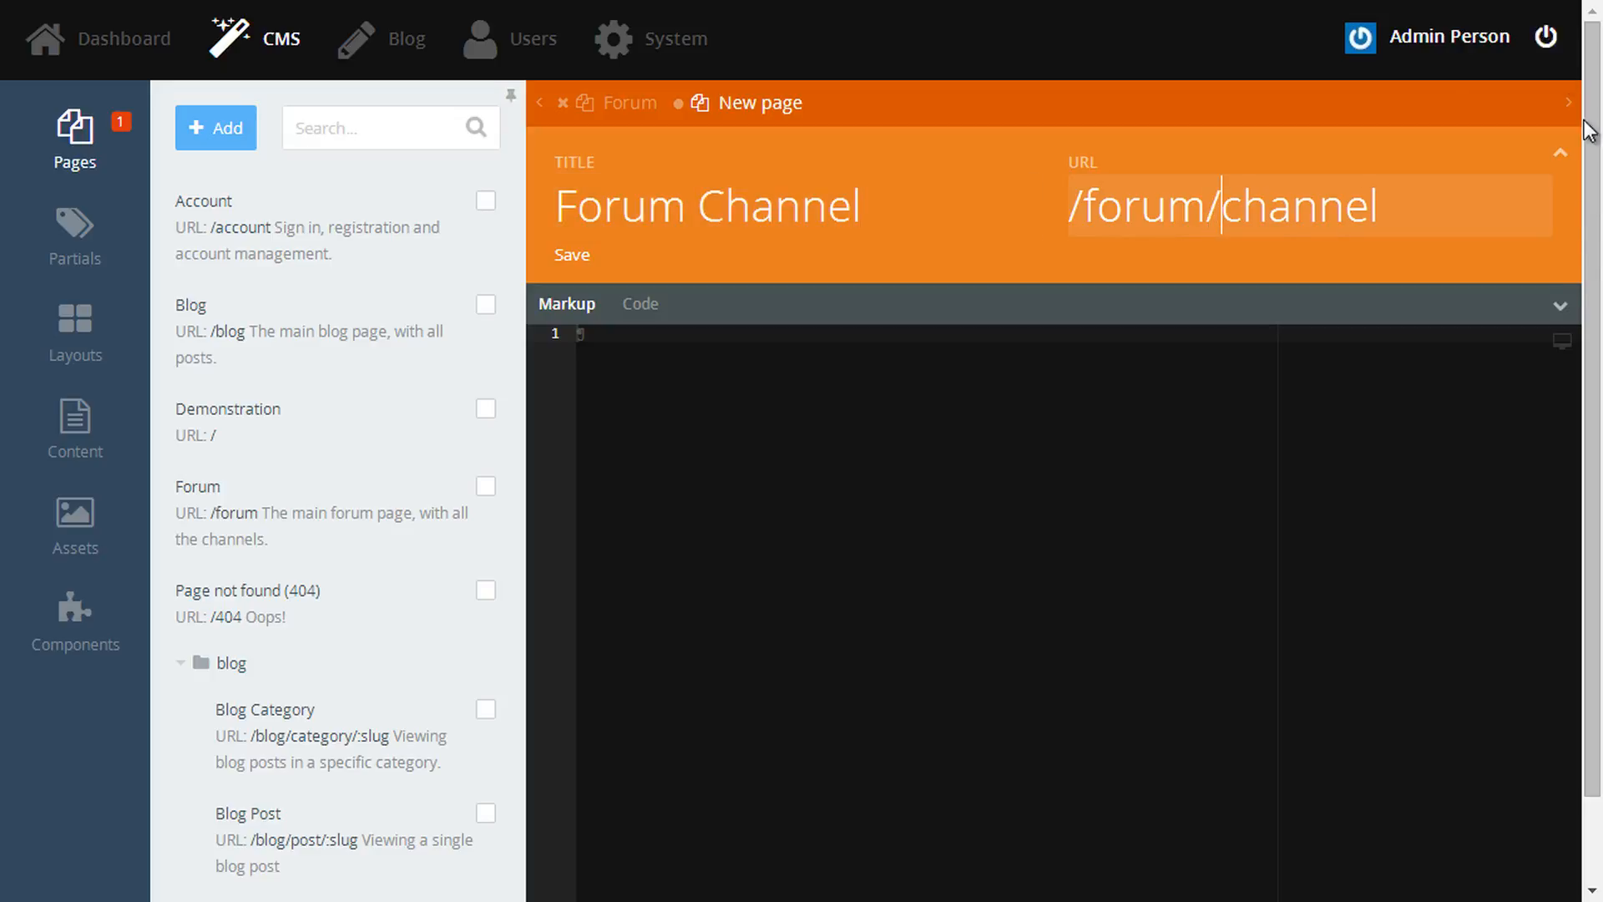
- Set the file name to forum/channel, use the default layout and paste in a description
left_click(1558, 306)
left_click(601, 410)
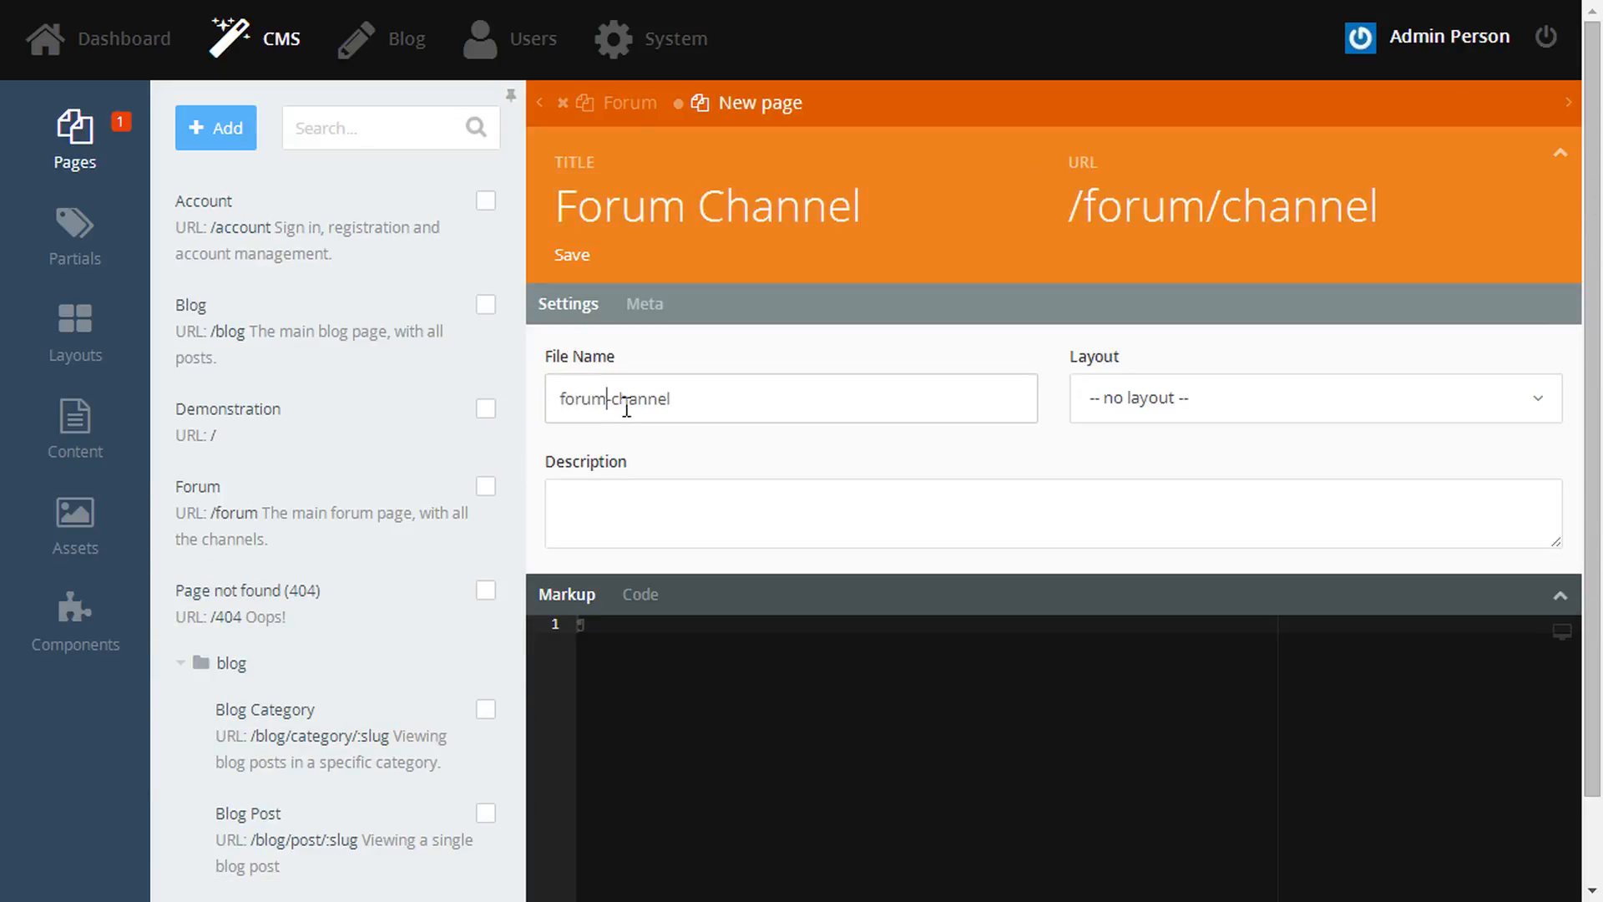
key("Delete")
type("/")
left_click(1191, 417)
left_click(1152, 526)
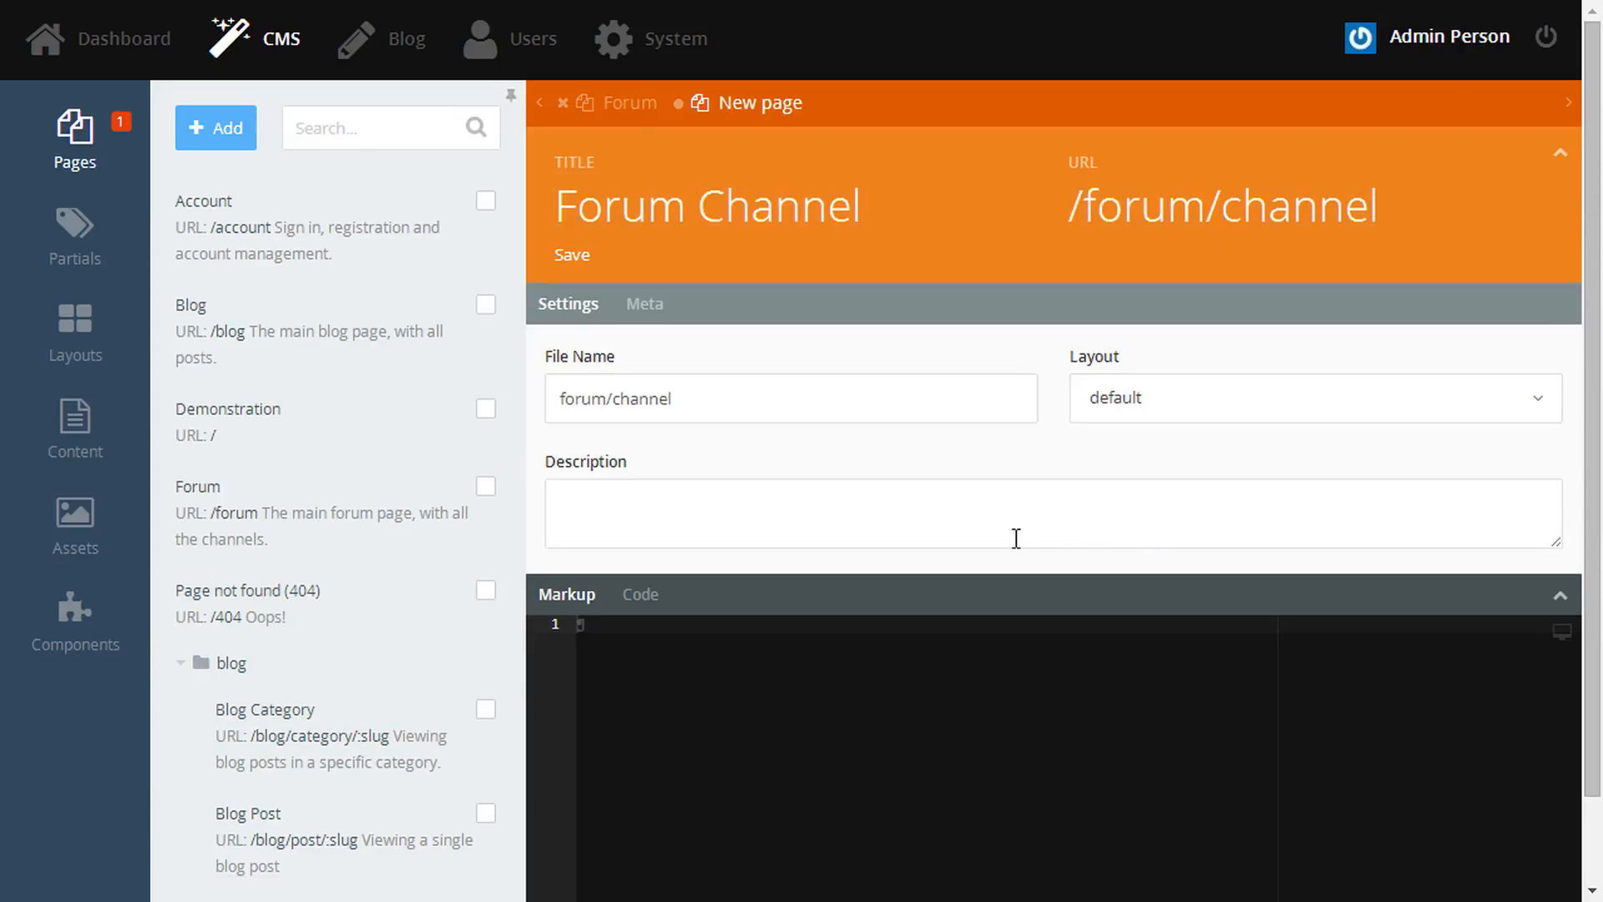
left_click(1014, 537)
type("Viewing a specific forum channel.")
left_click(1561, 601)
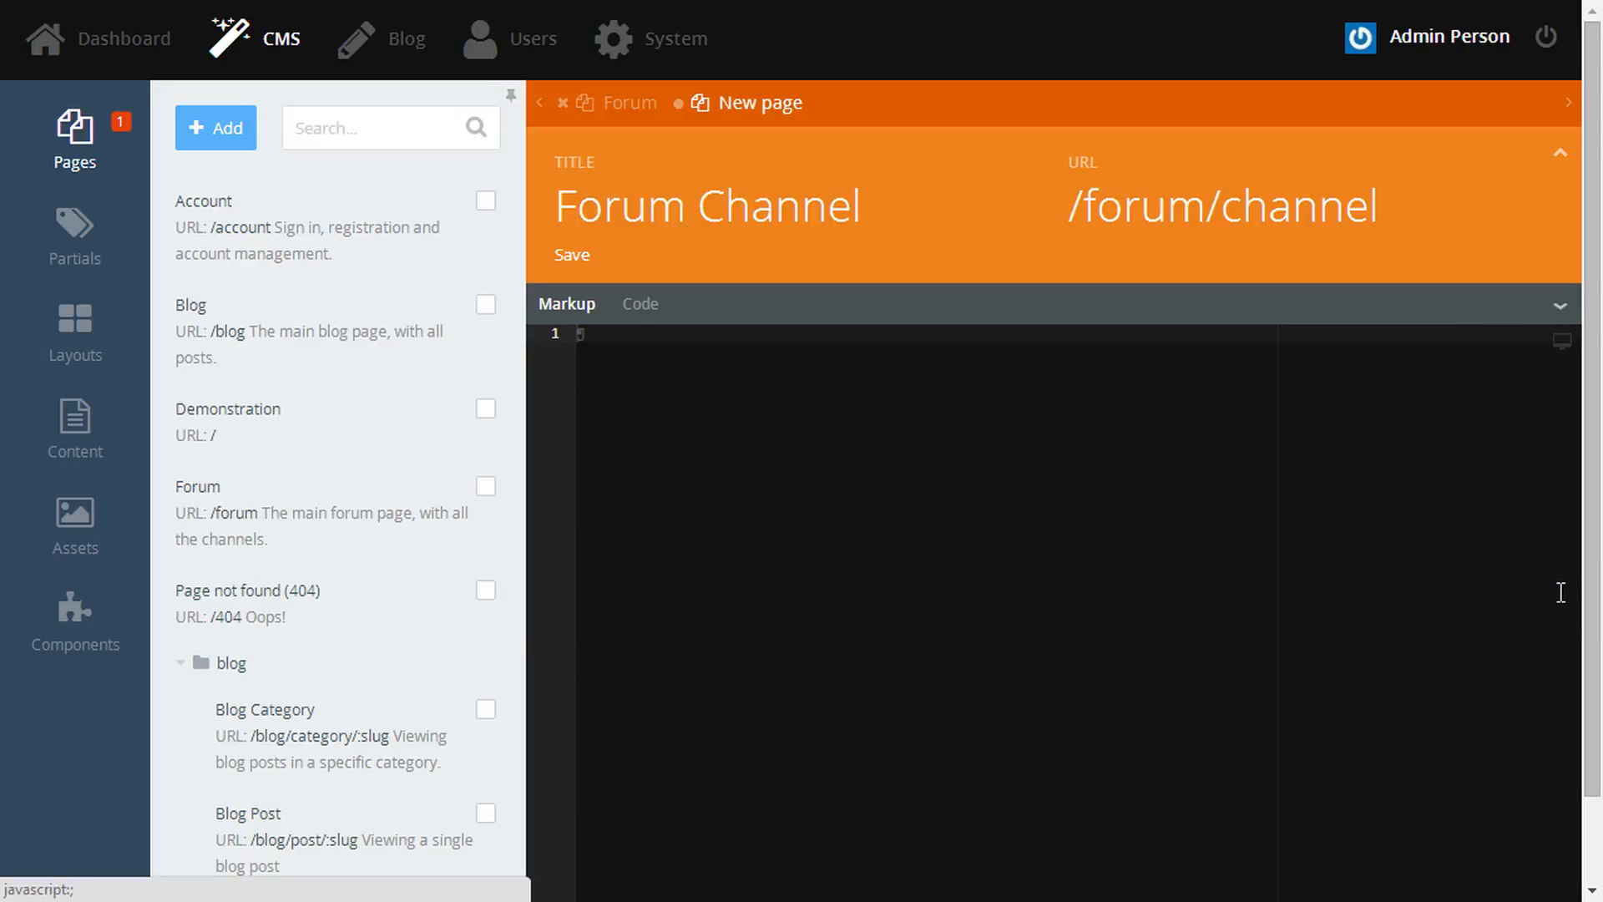
- Add the Channel component, extend the URL to /forum/channel/:slug, and save the page
left_click(83, 622)
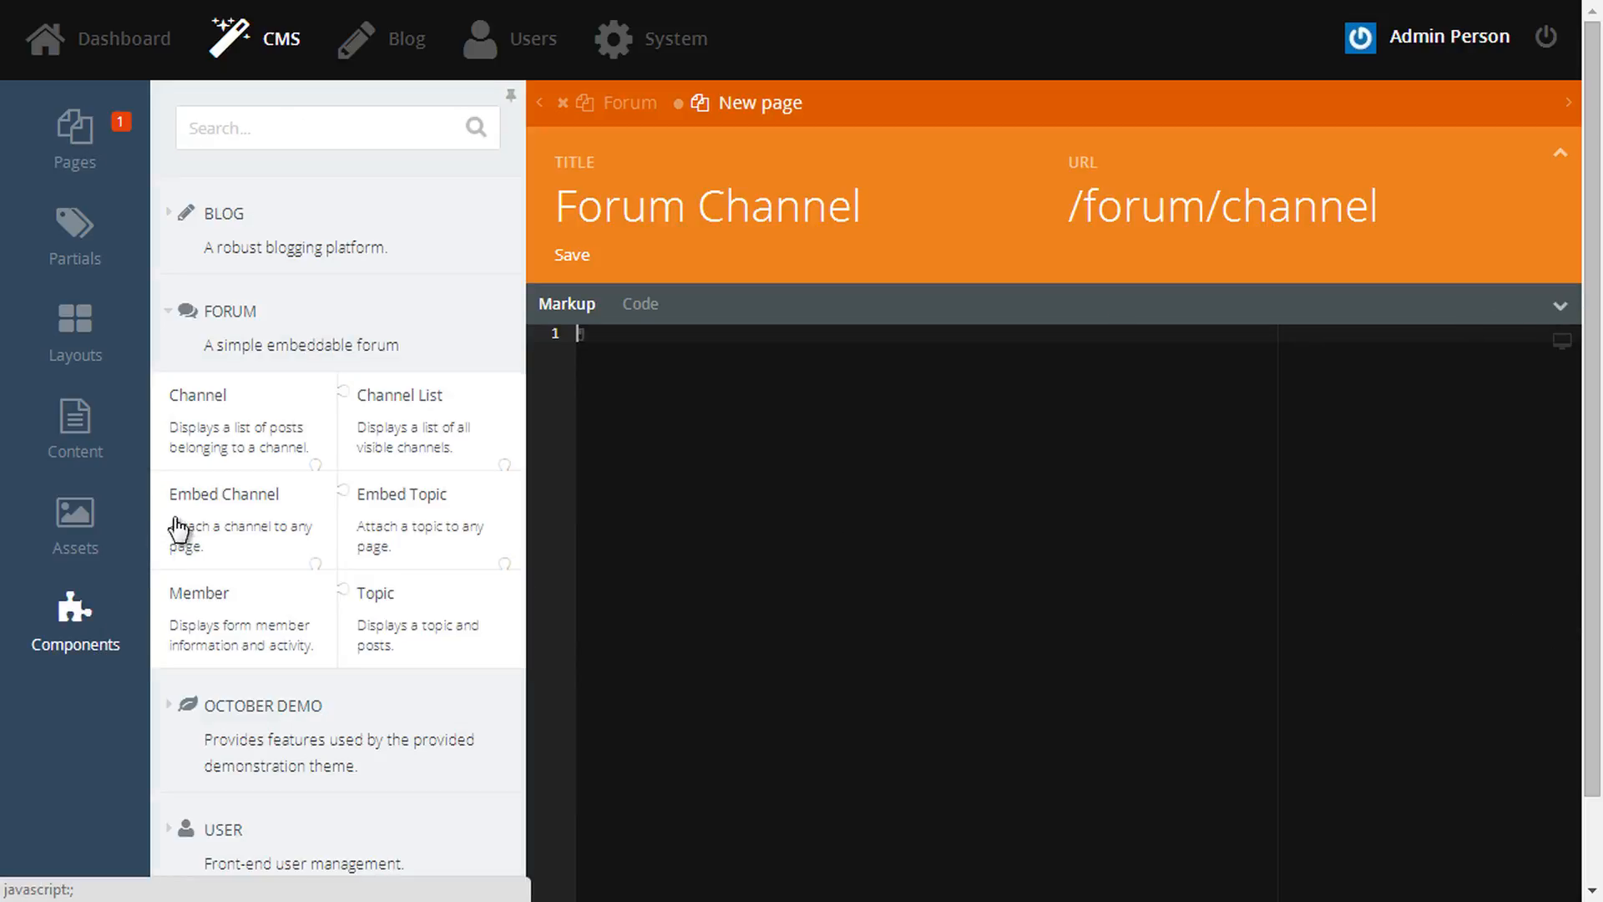
left_click_drag(247, 418, 734, 361)
left_click(738, 383)
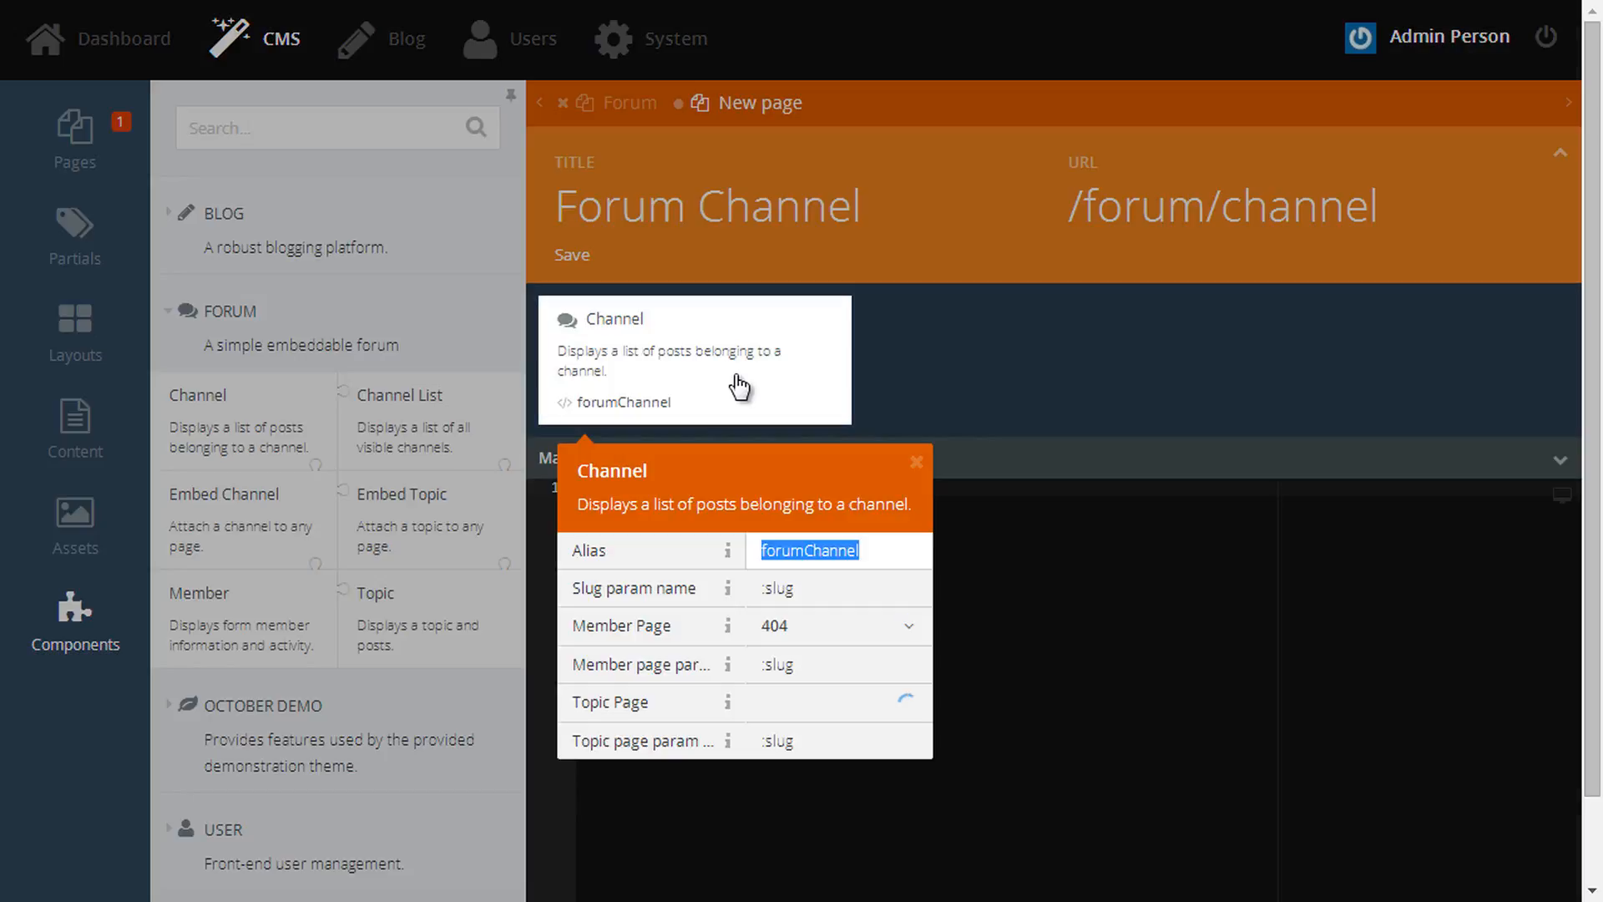
triple_click(623, 598)
left_click(1395, 214)
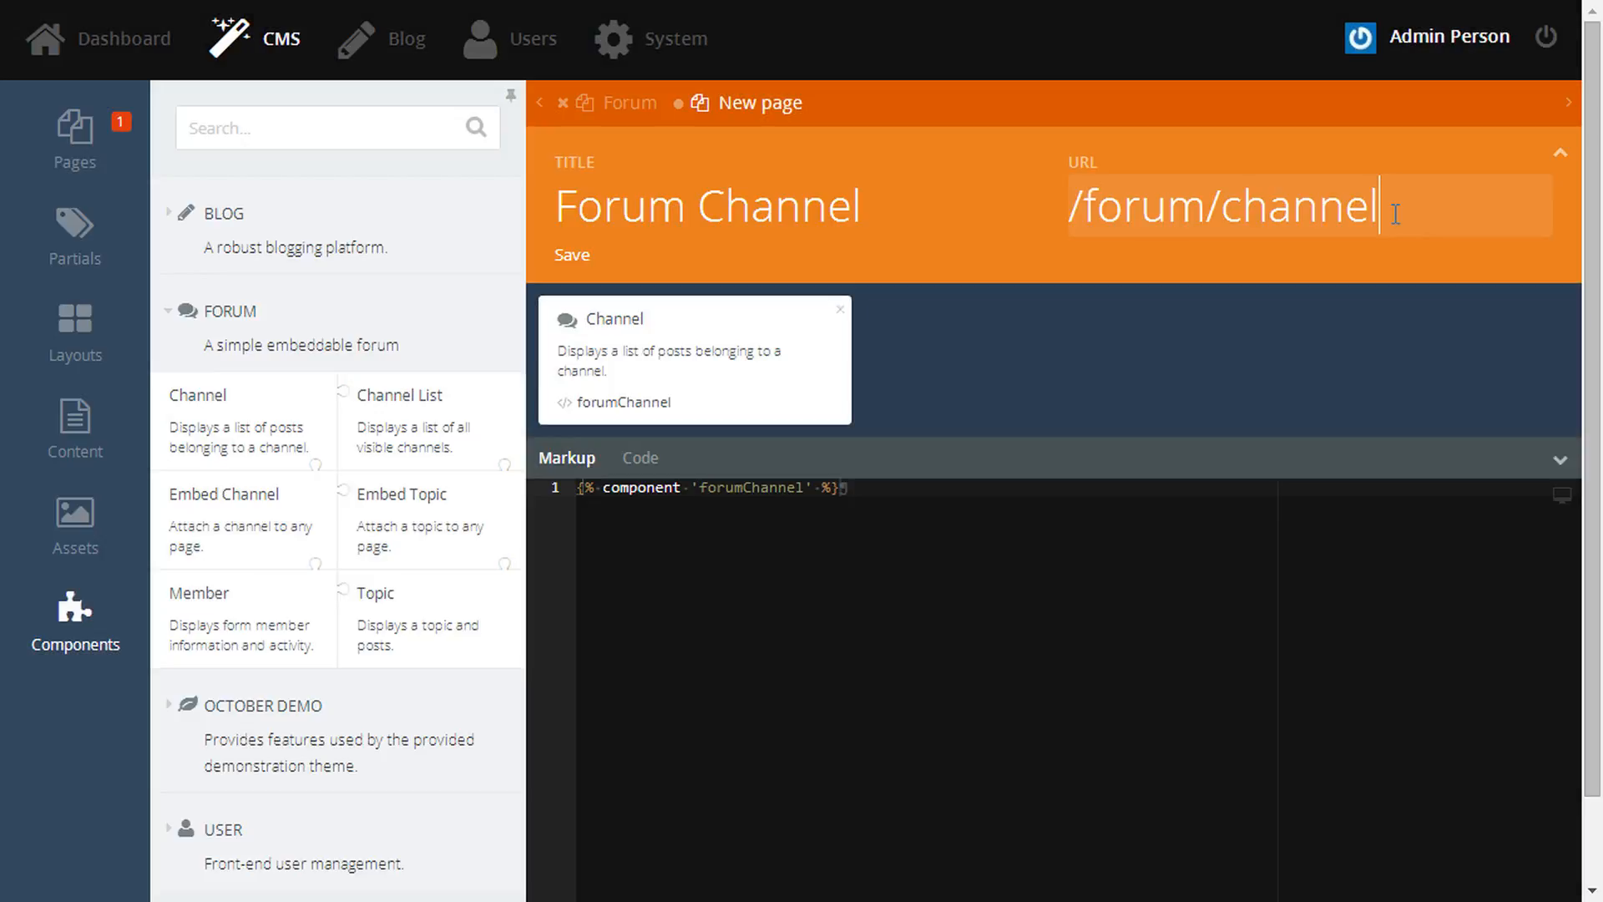
type("/:slug")
left_click(842, 686)
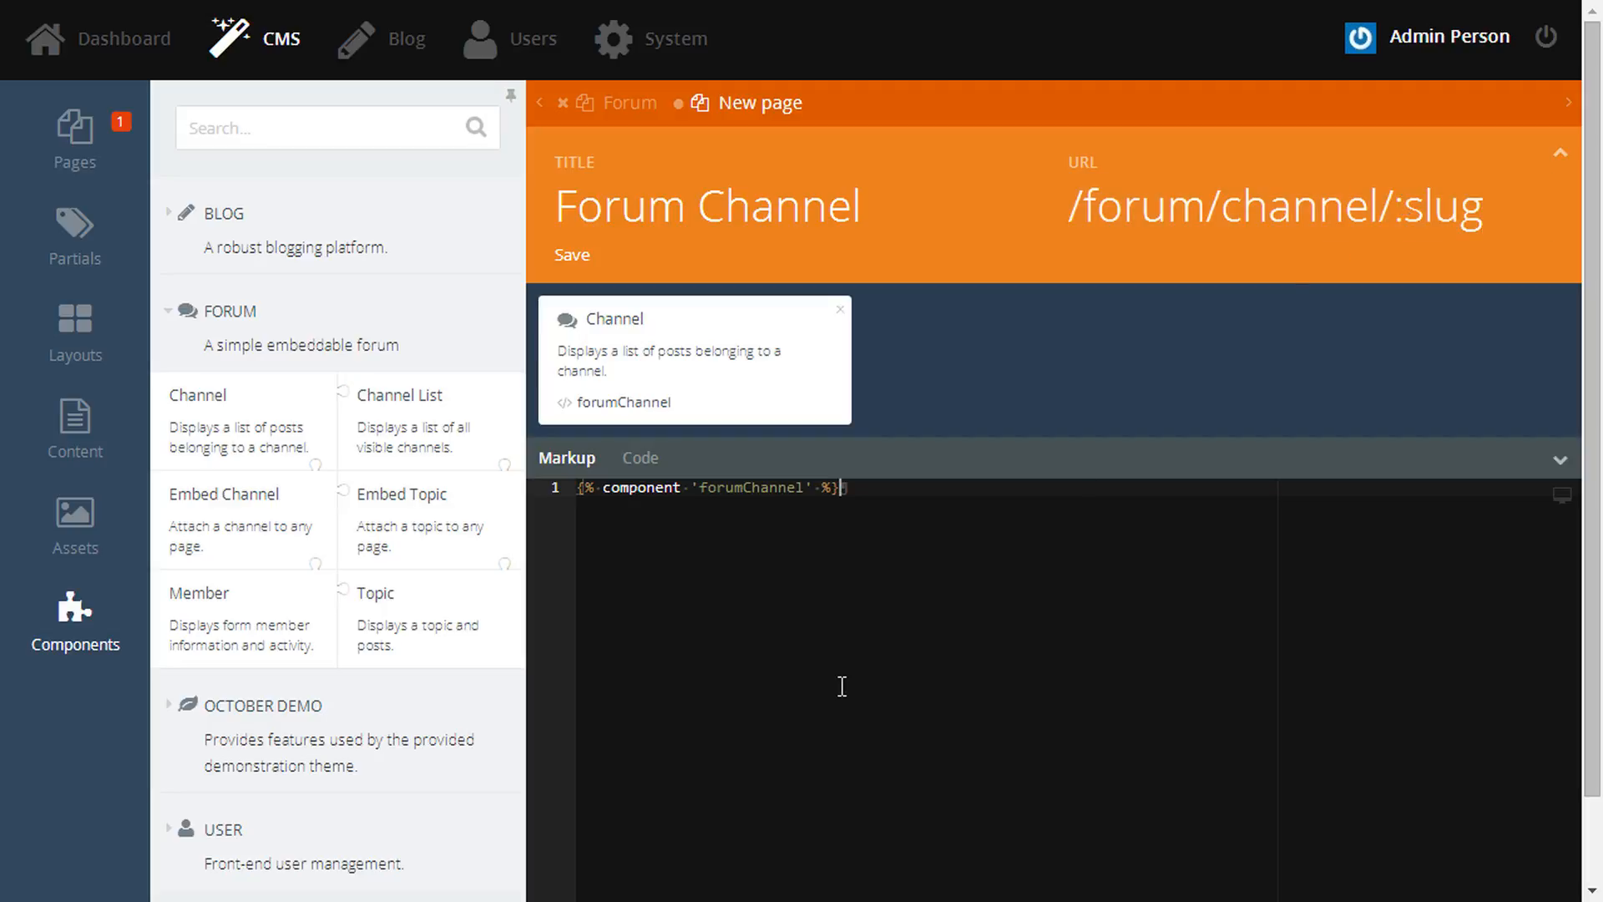
key("ctrl+s")
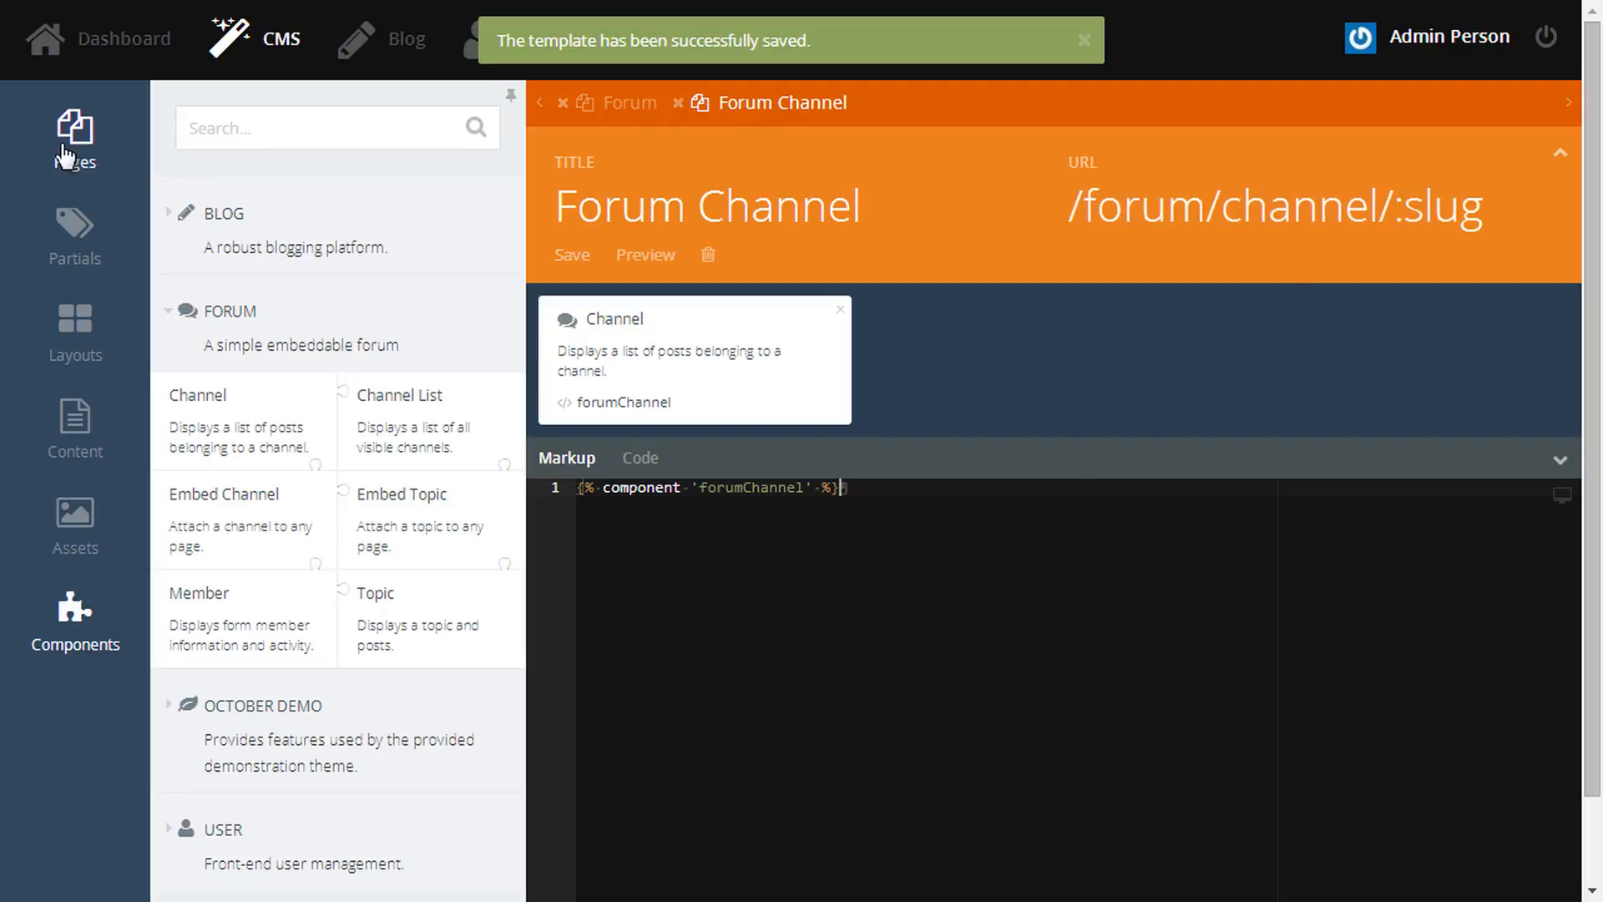
left_click(75, 138)
- Start a new page titled 'Forum Topic' with URL /forum/topic
left_click(213, 130)
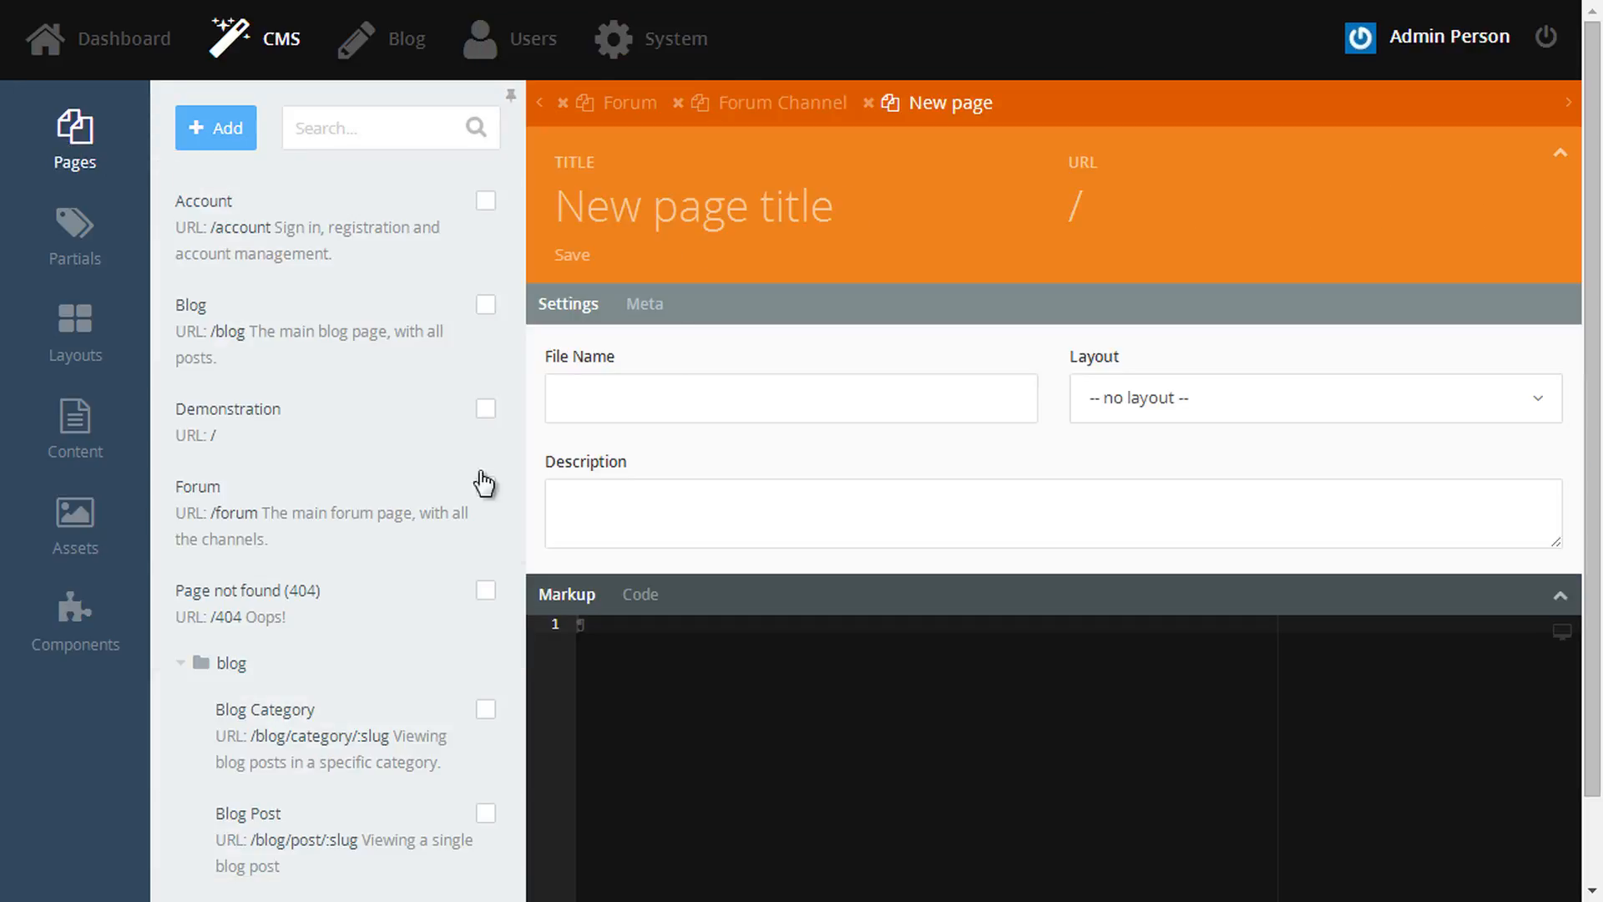
left_click(691, 212)
type("Forum Topic")
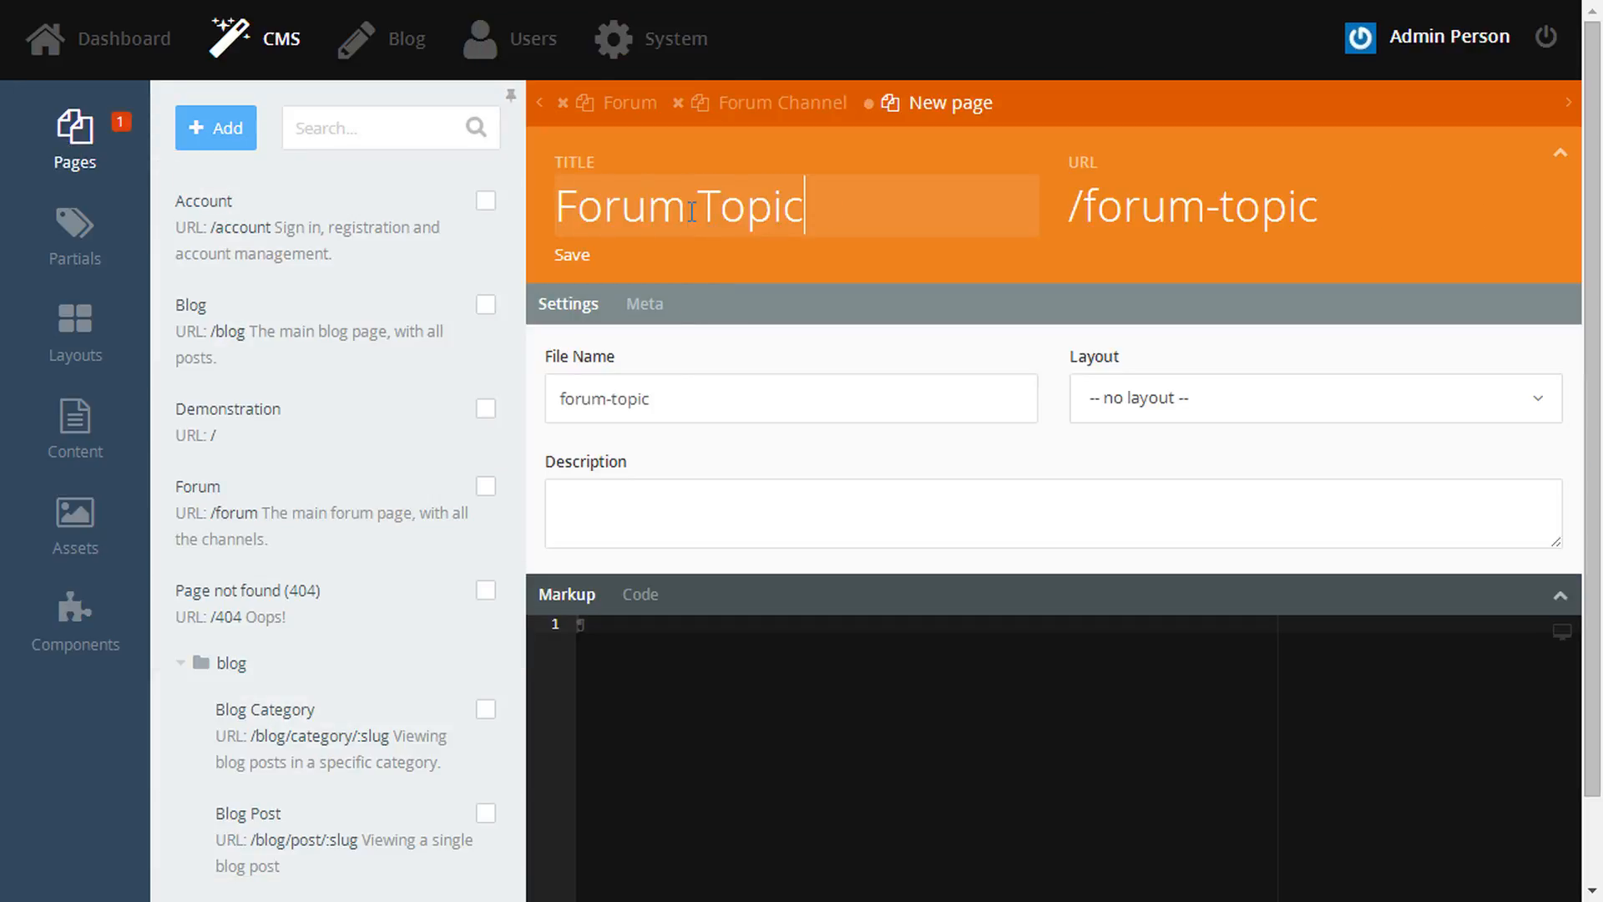
key("Tab")
key("ctrl+Left")
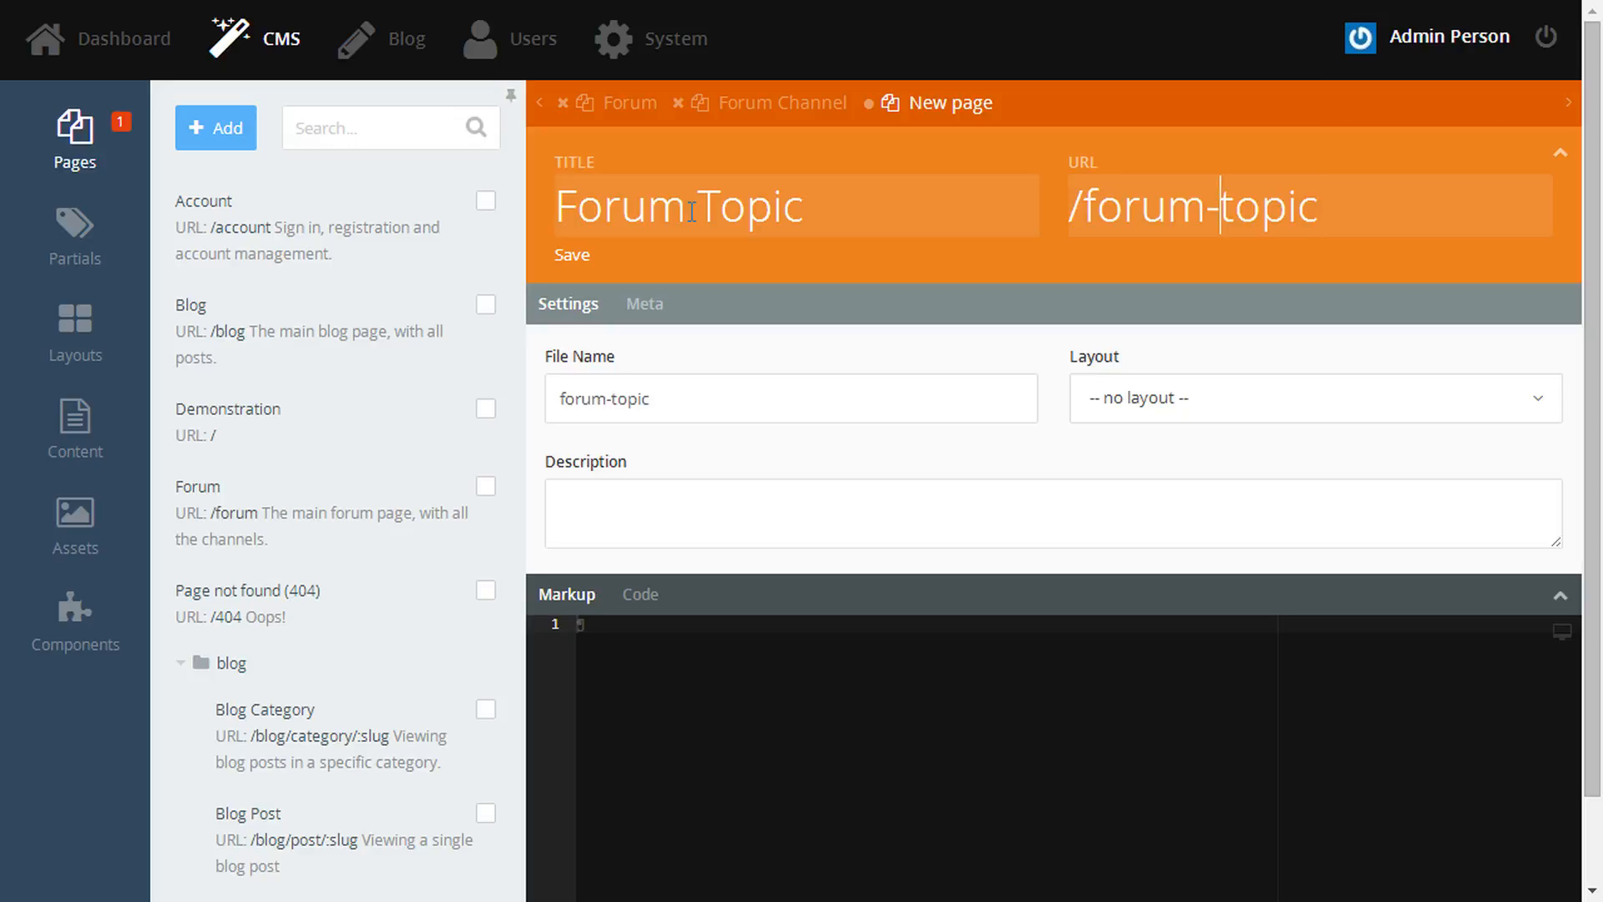
key("BackSpace")
type("/")
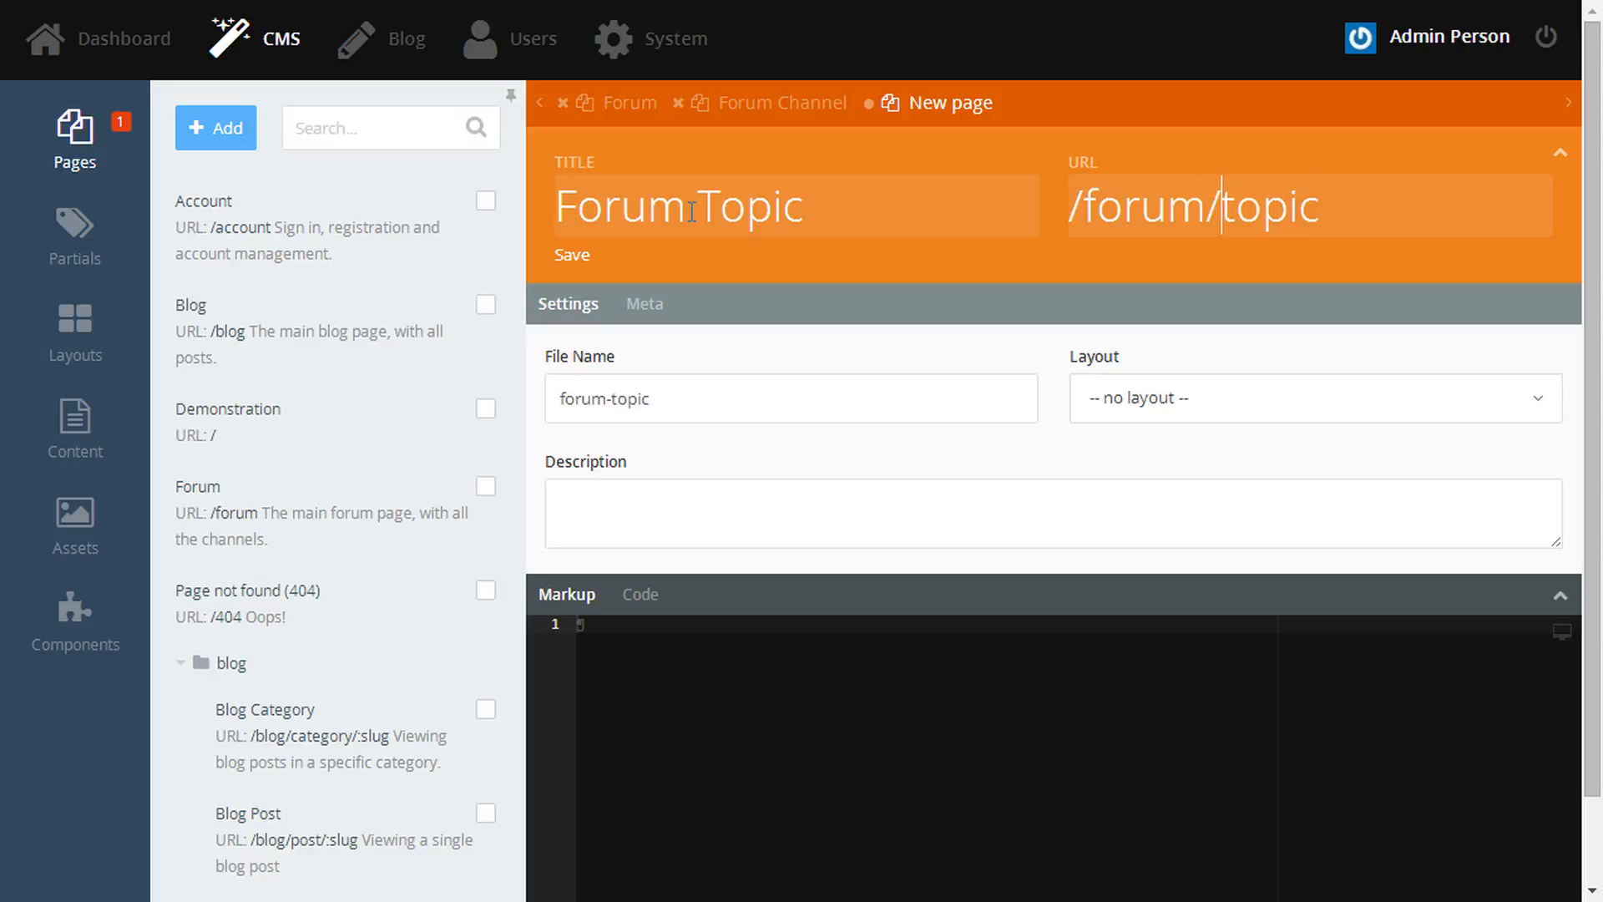
- Set the file name to forum/topic, the default layout, and description 'Viewing a single forum discussion topic.'
left_click(613, 400)
key("BackSpace")
type("/")
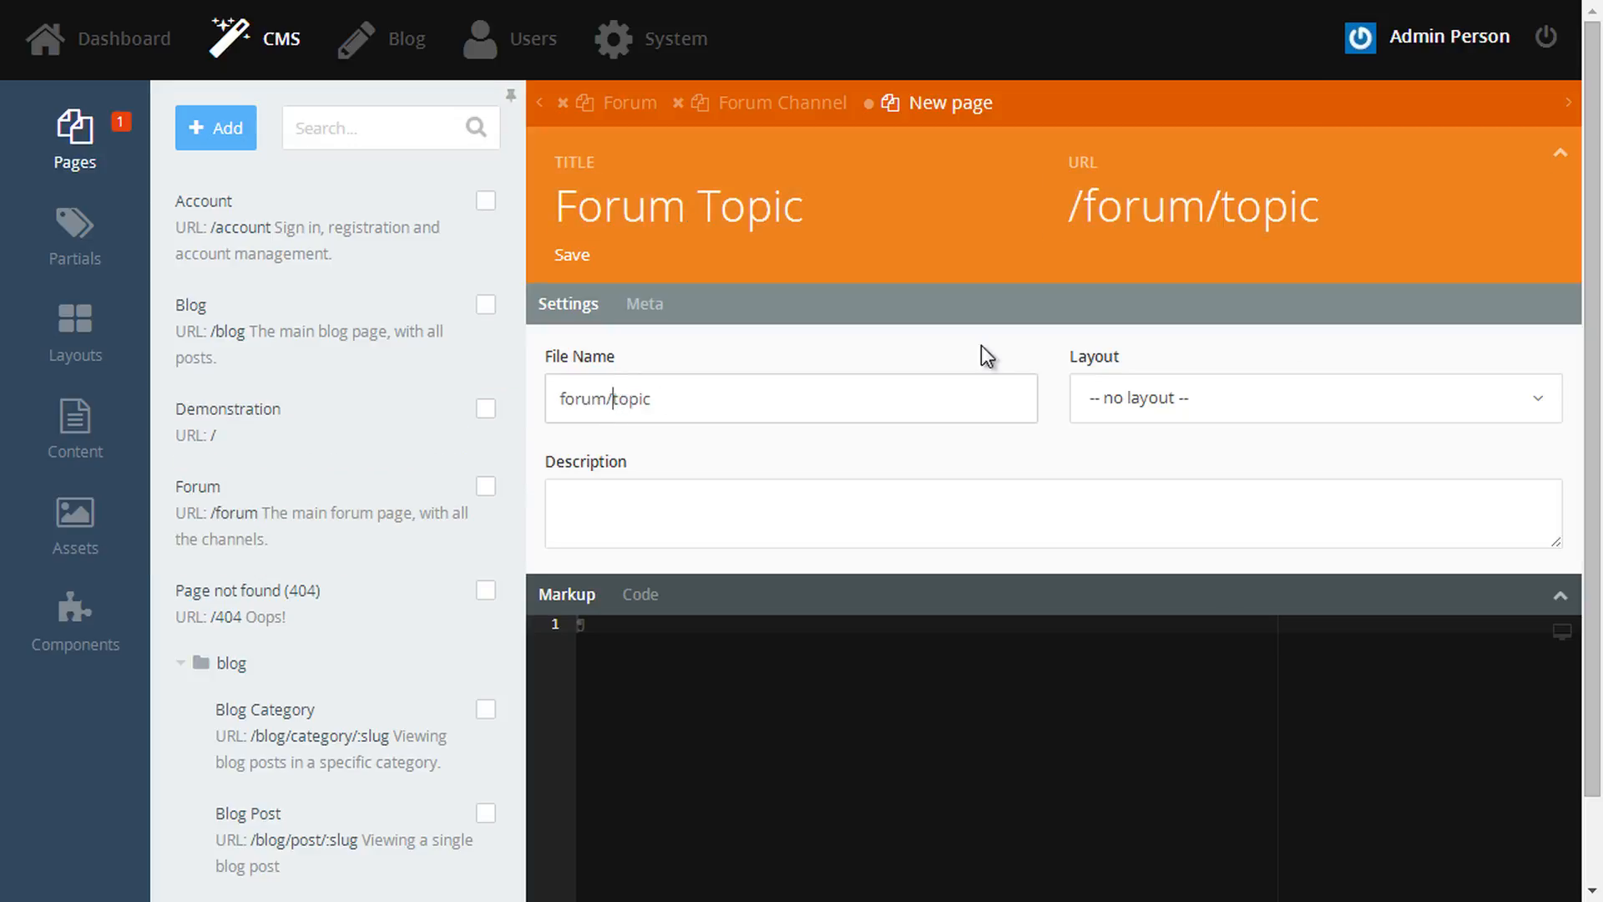
left_click(1204, 407)
left_click(1140, 516)
left_click(979, 528)
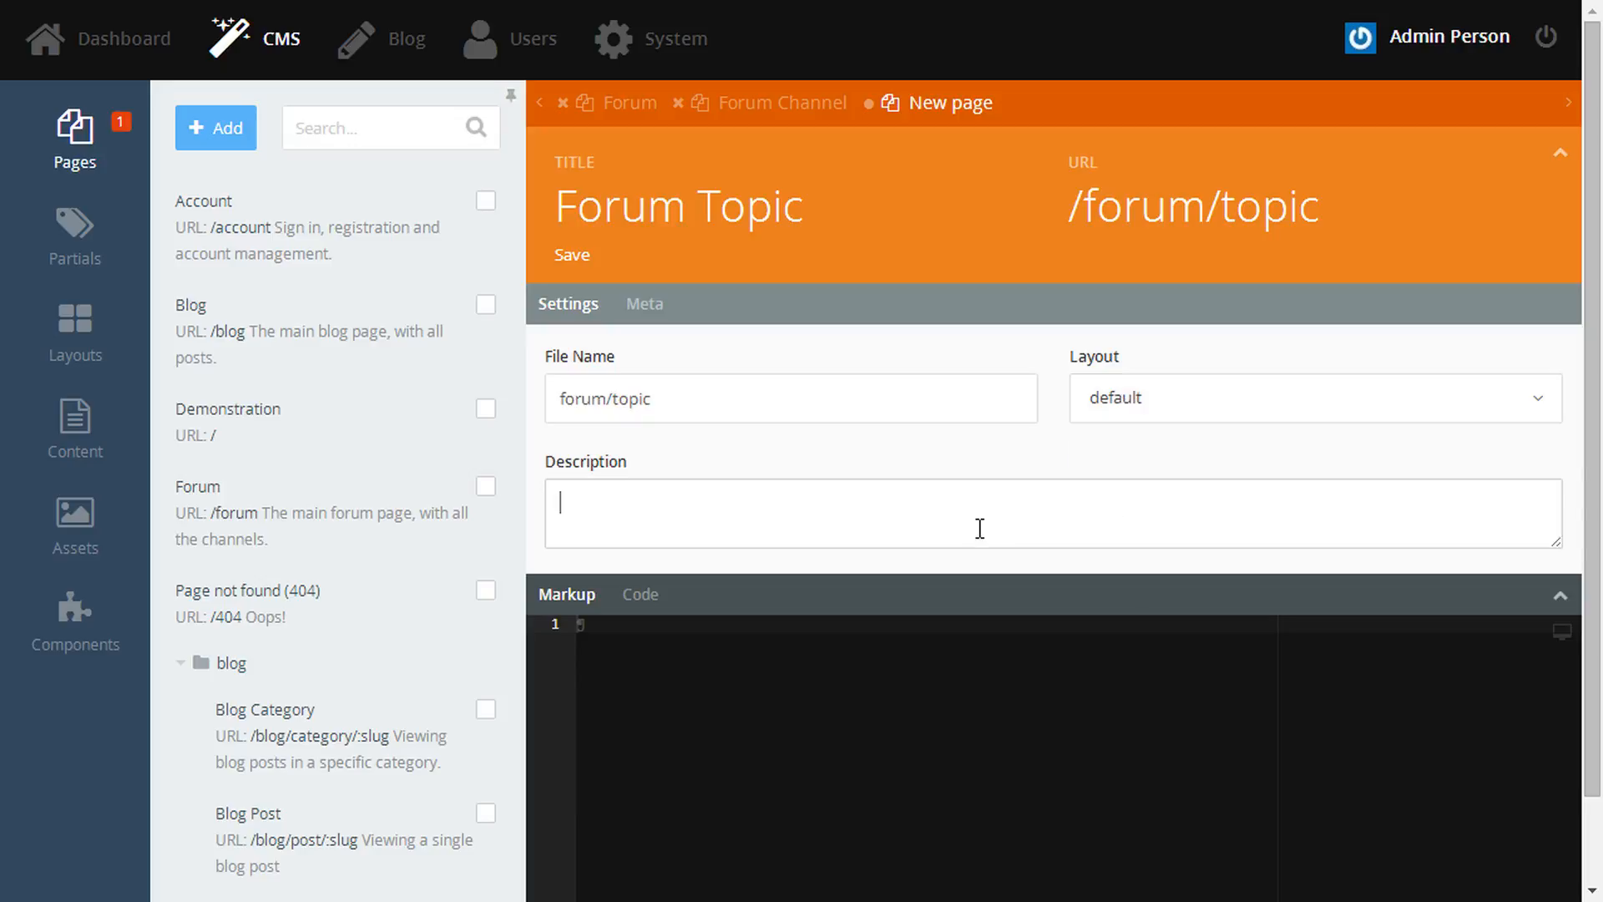
type("Viewing a single forum discussion topic.")
- Add the Topic component, extend the URL to /forum/topic/:slug, and save the page
left_click(67, 630)
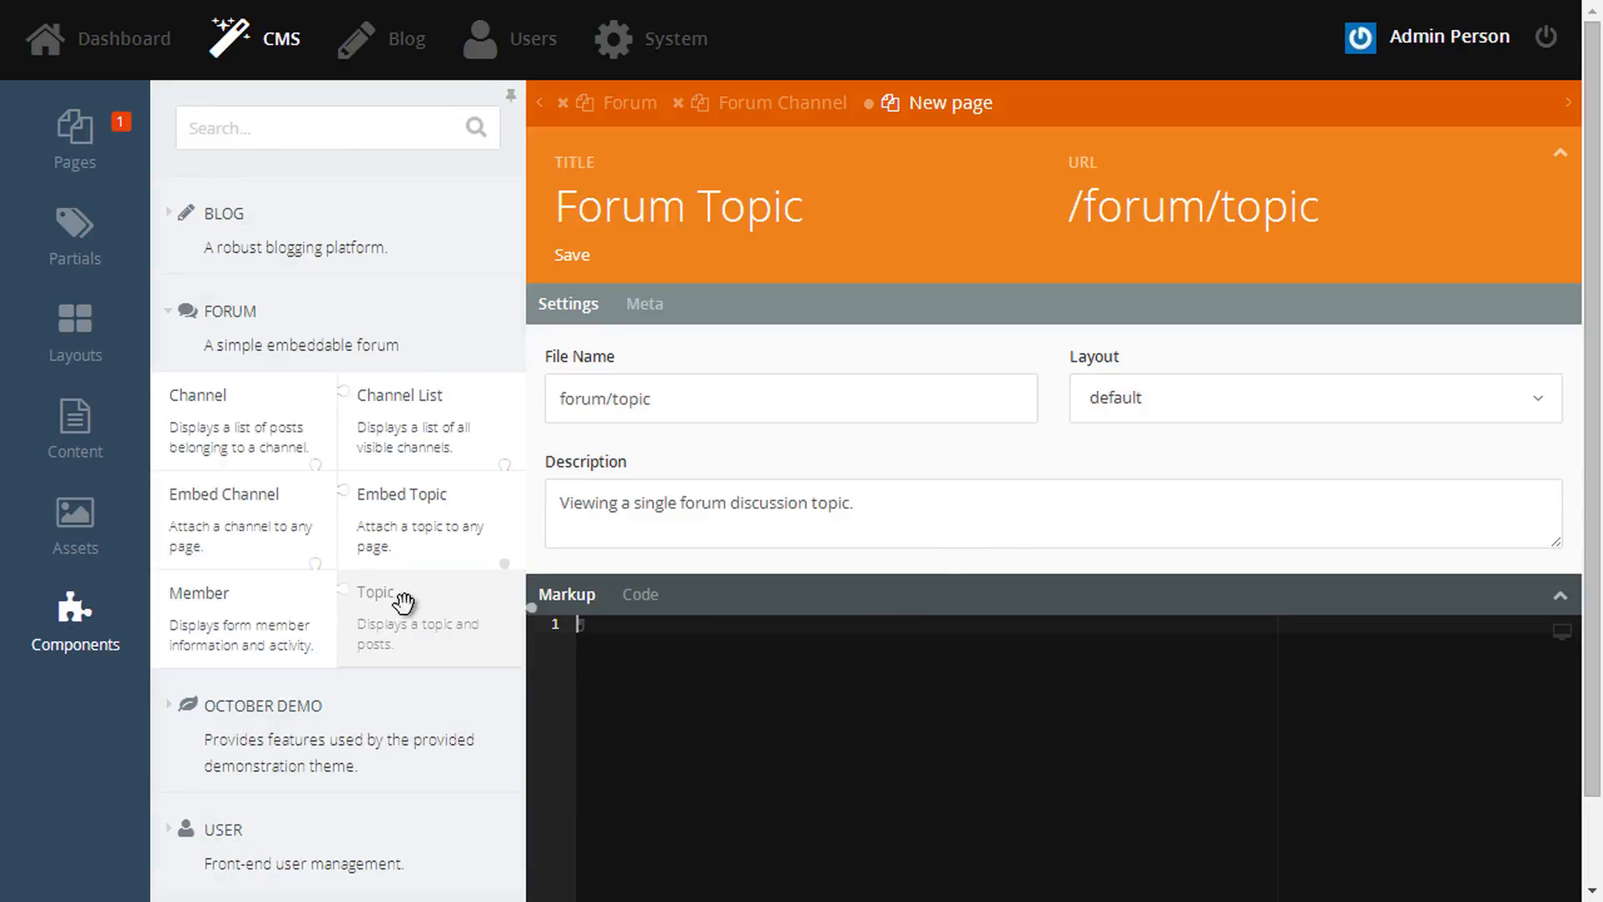
left_click_drag(405, 604, 741, 691)
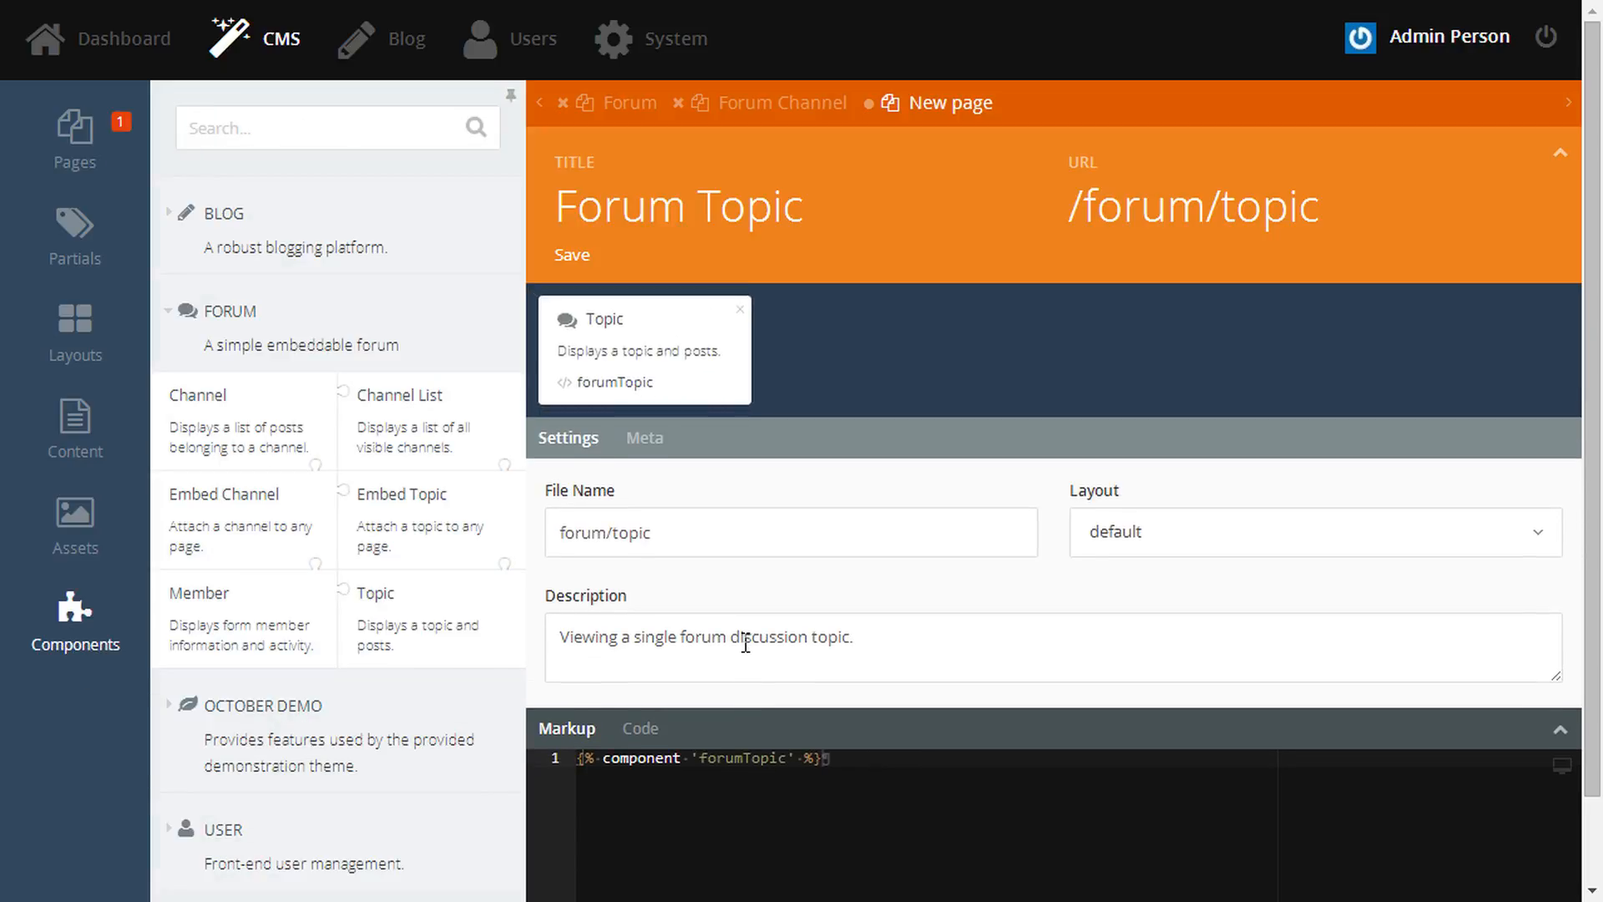
left_click(665, 372)
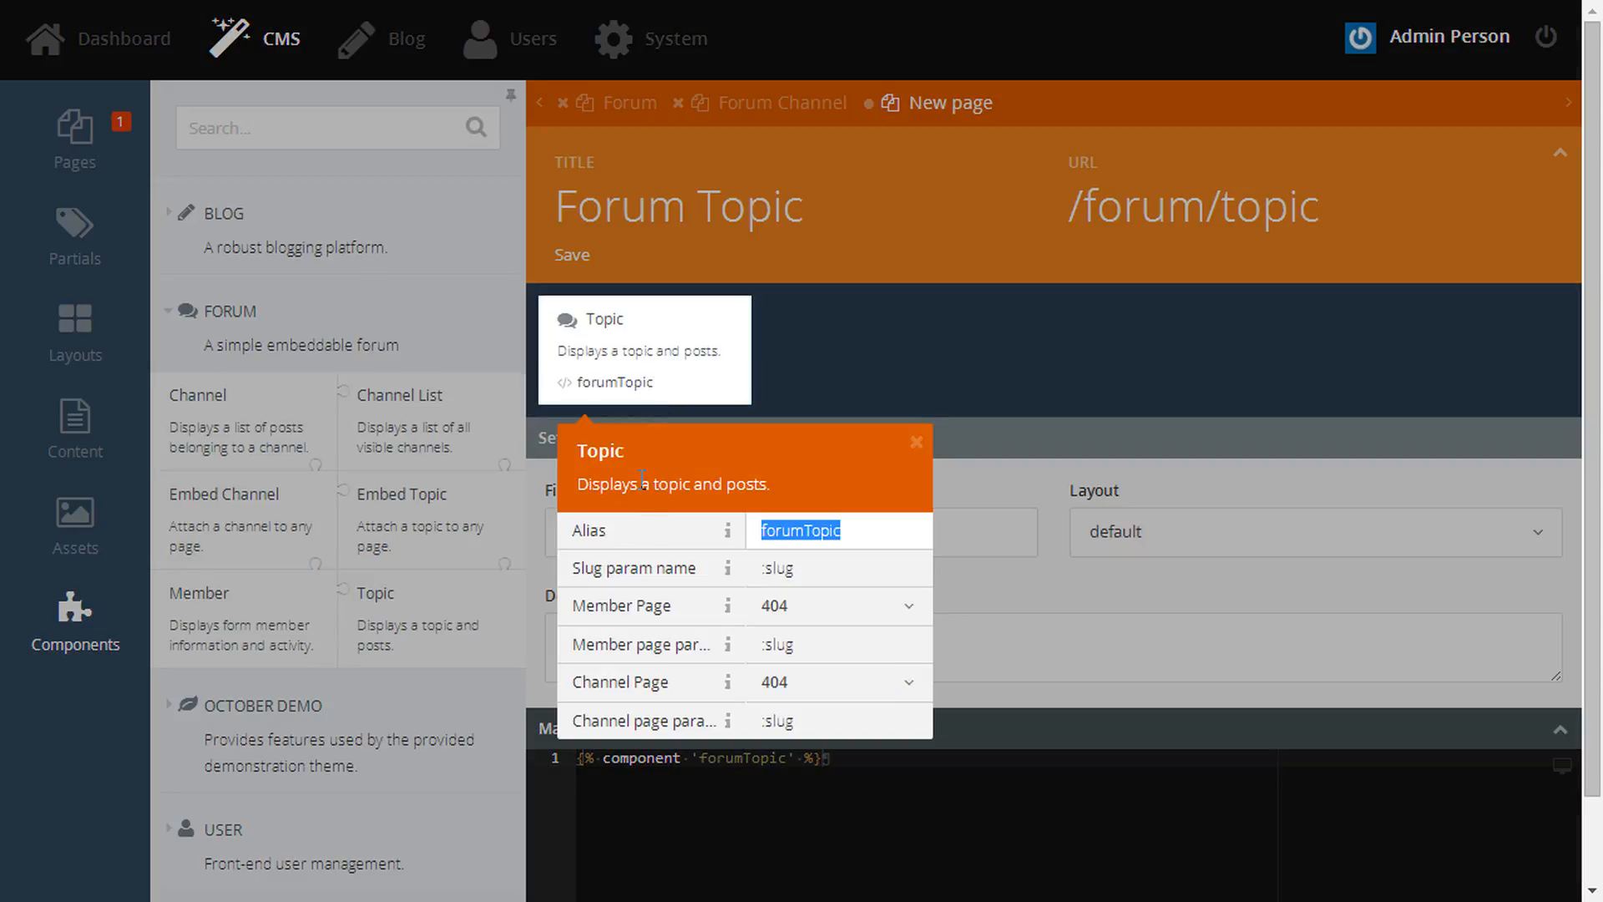
double_click(635, 567)
triple_click(639, 567)
left_click(819, 567)
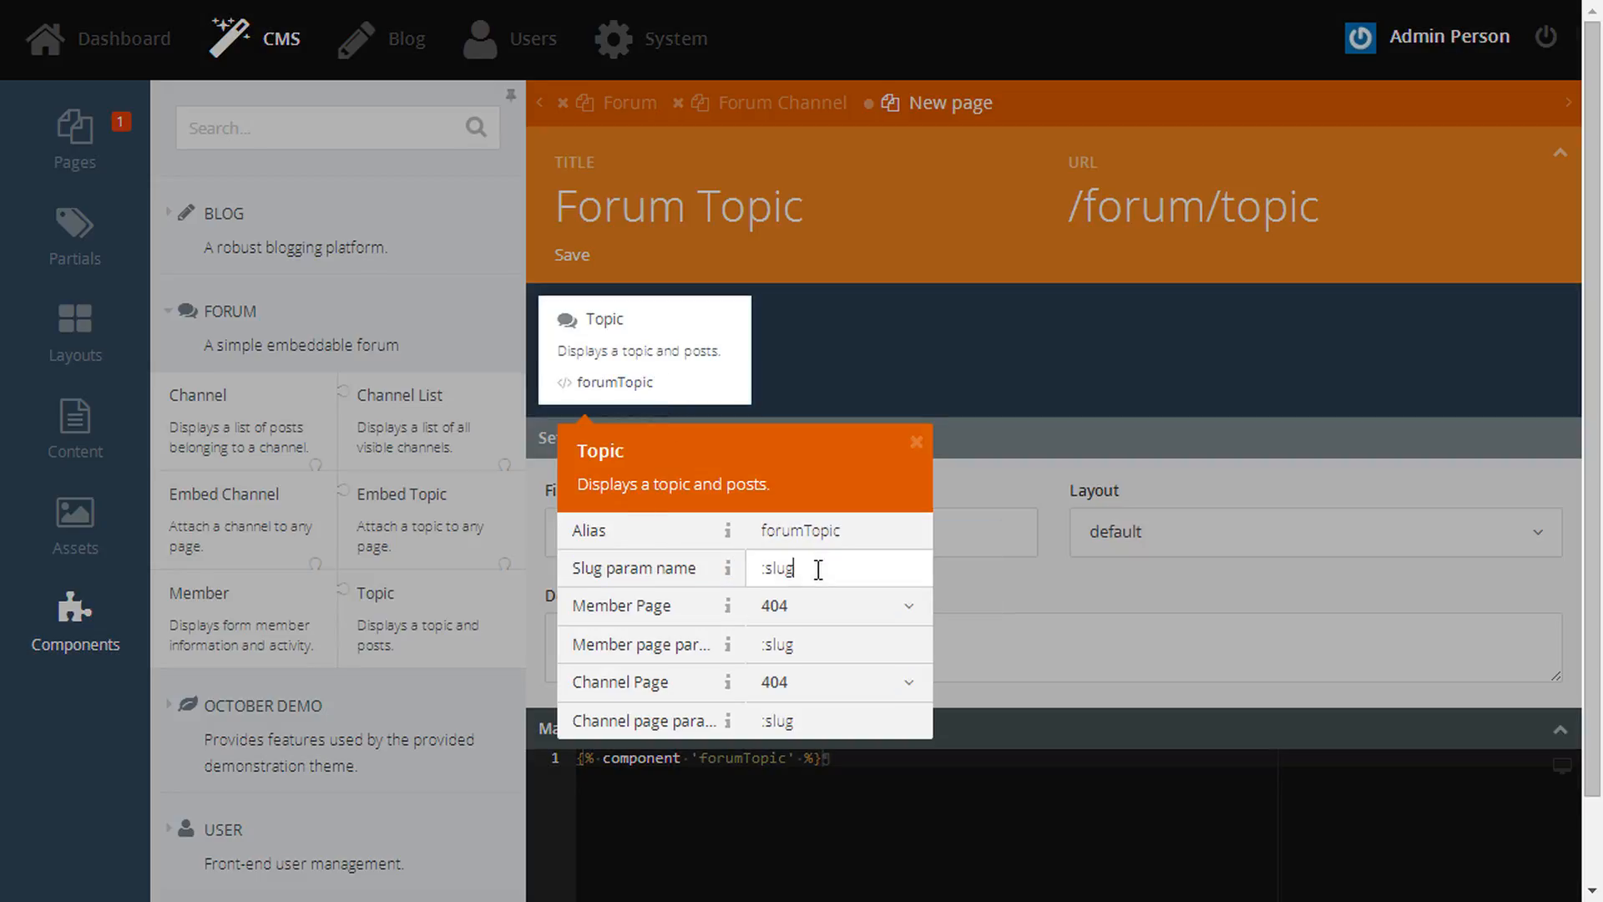
left_click(1356, 220)
type("/:slug")
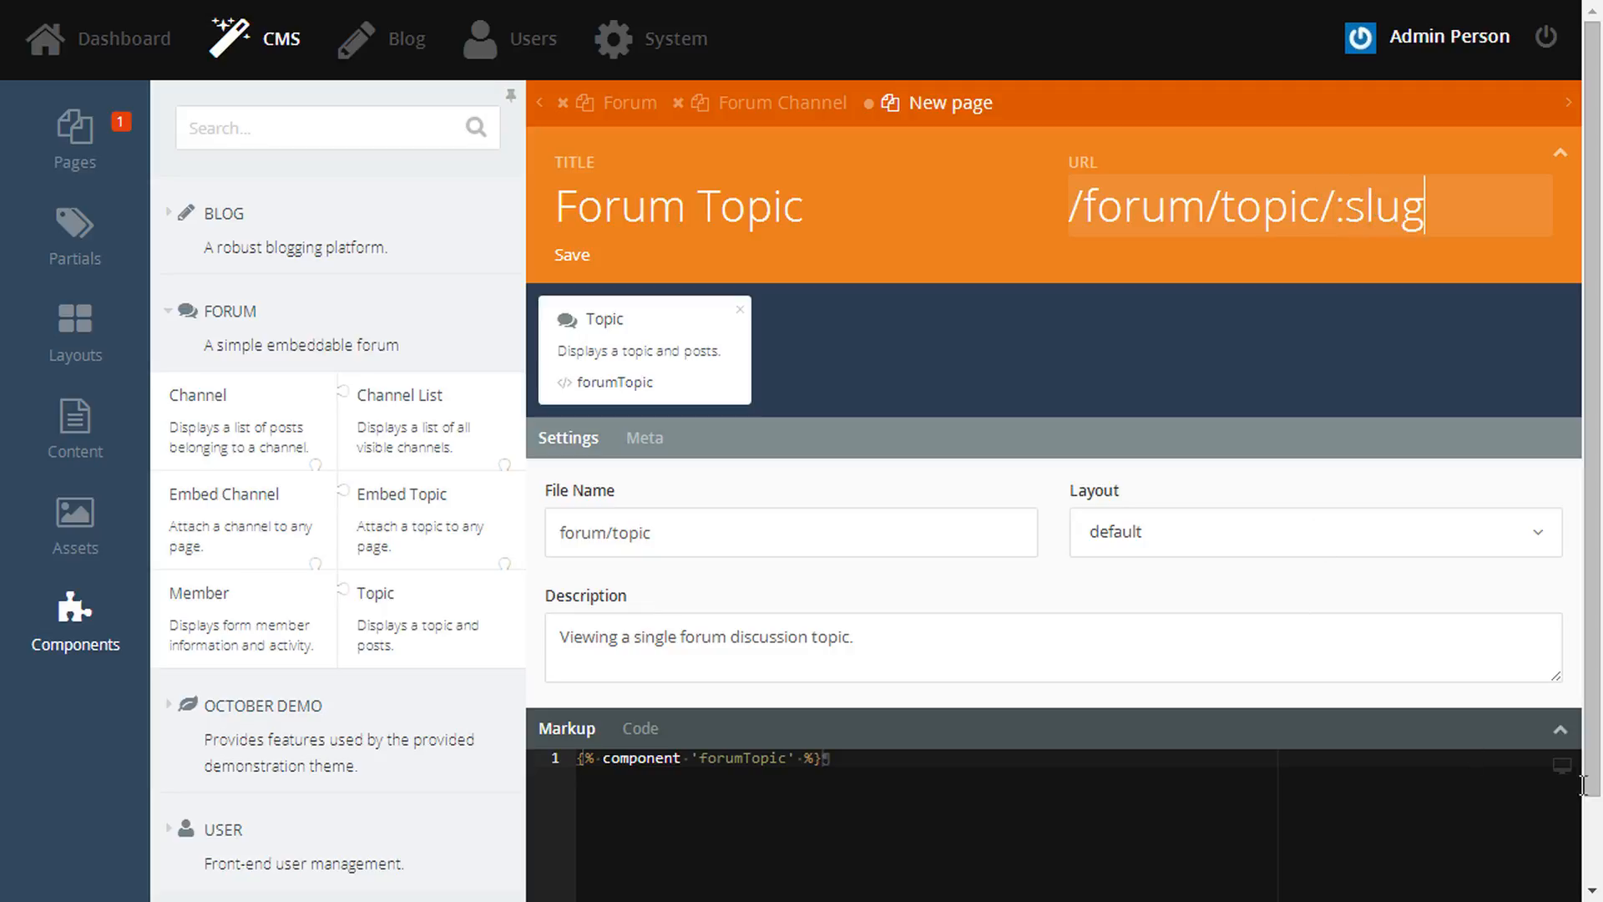
left_click(1560, 729)
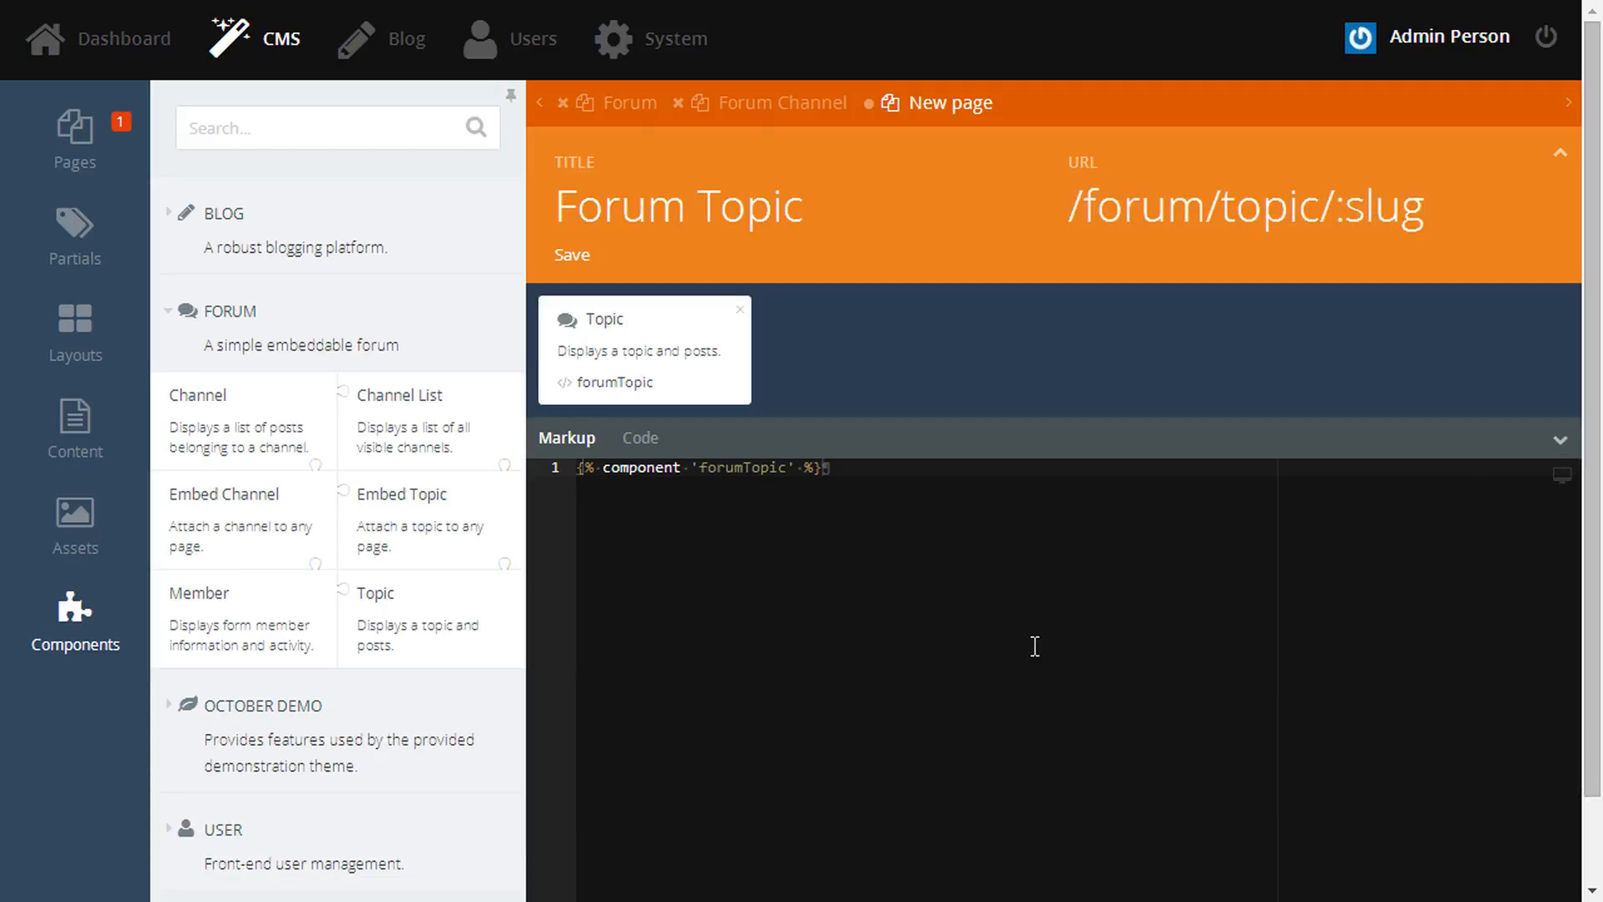
key("ctrl+s")
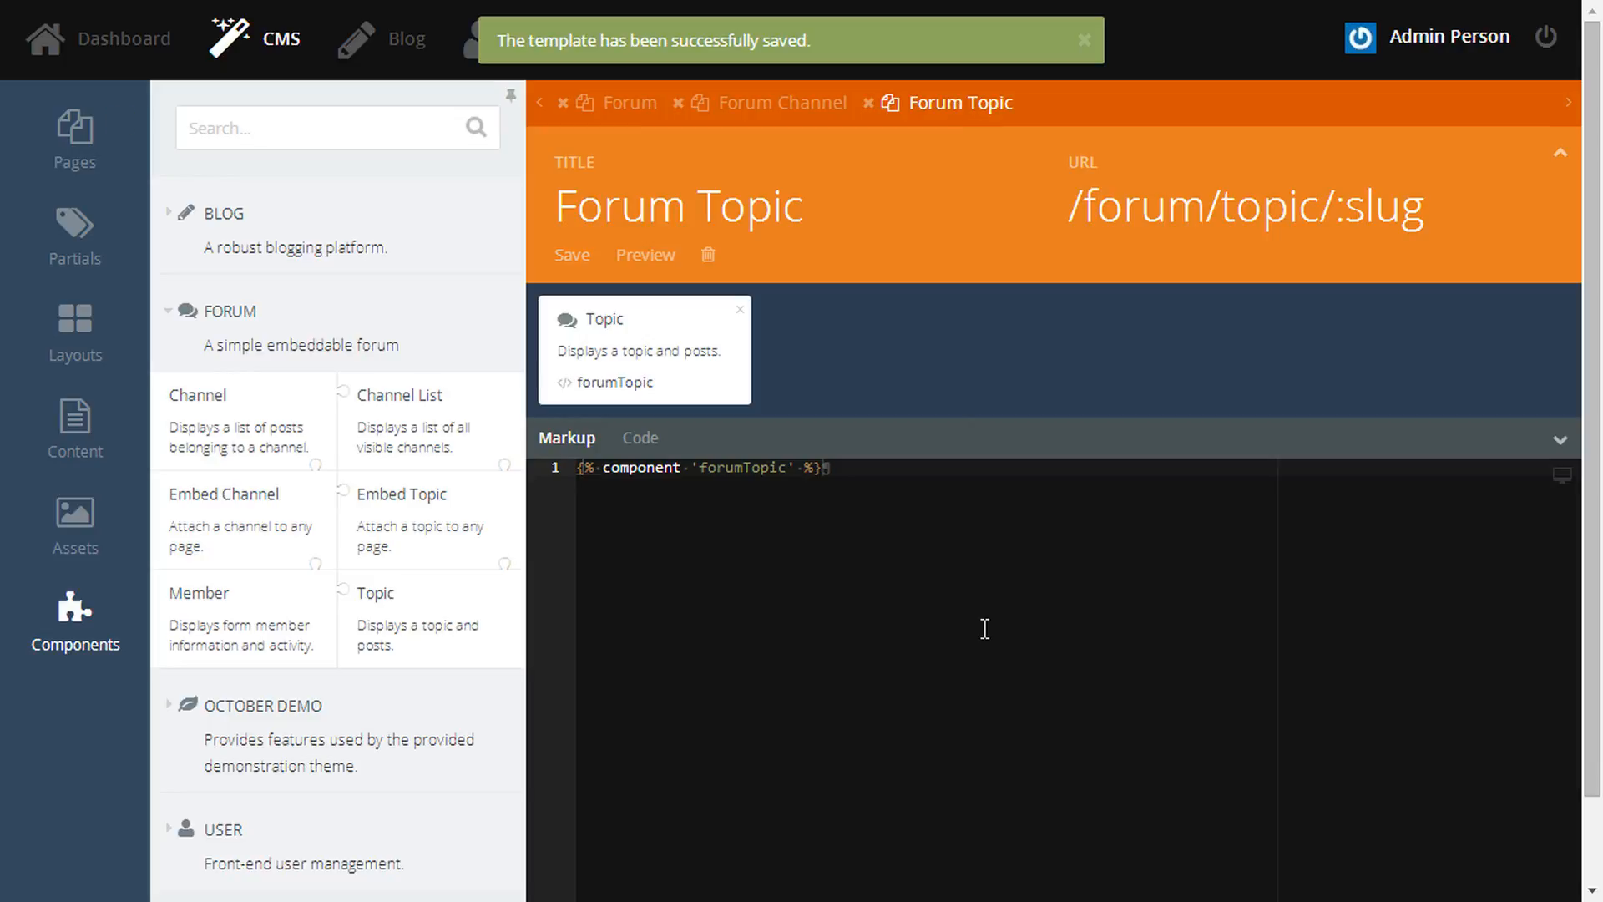
- On the Forum page, set Channel List's Channel Page to forum/channel and Topic Page to forum/topic, then save
left_click(625, 102)
left_click(668, 330)
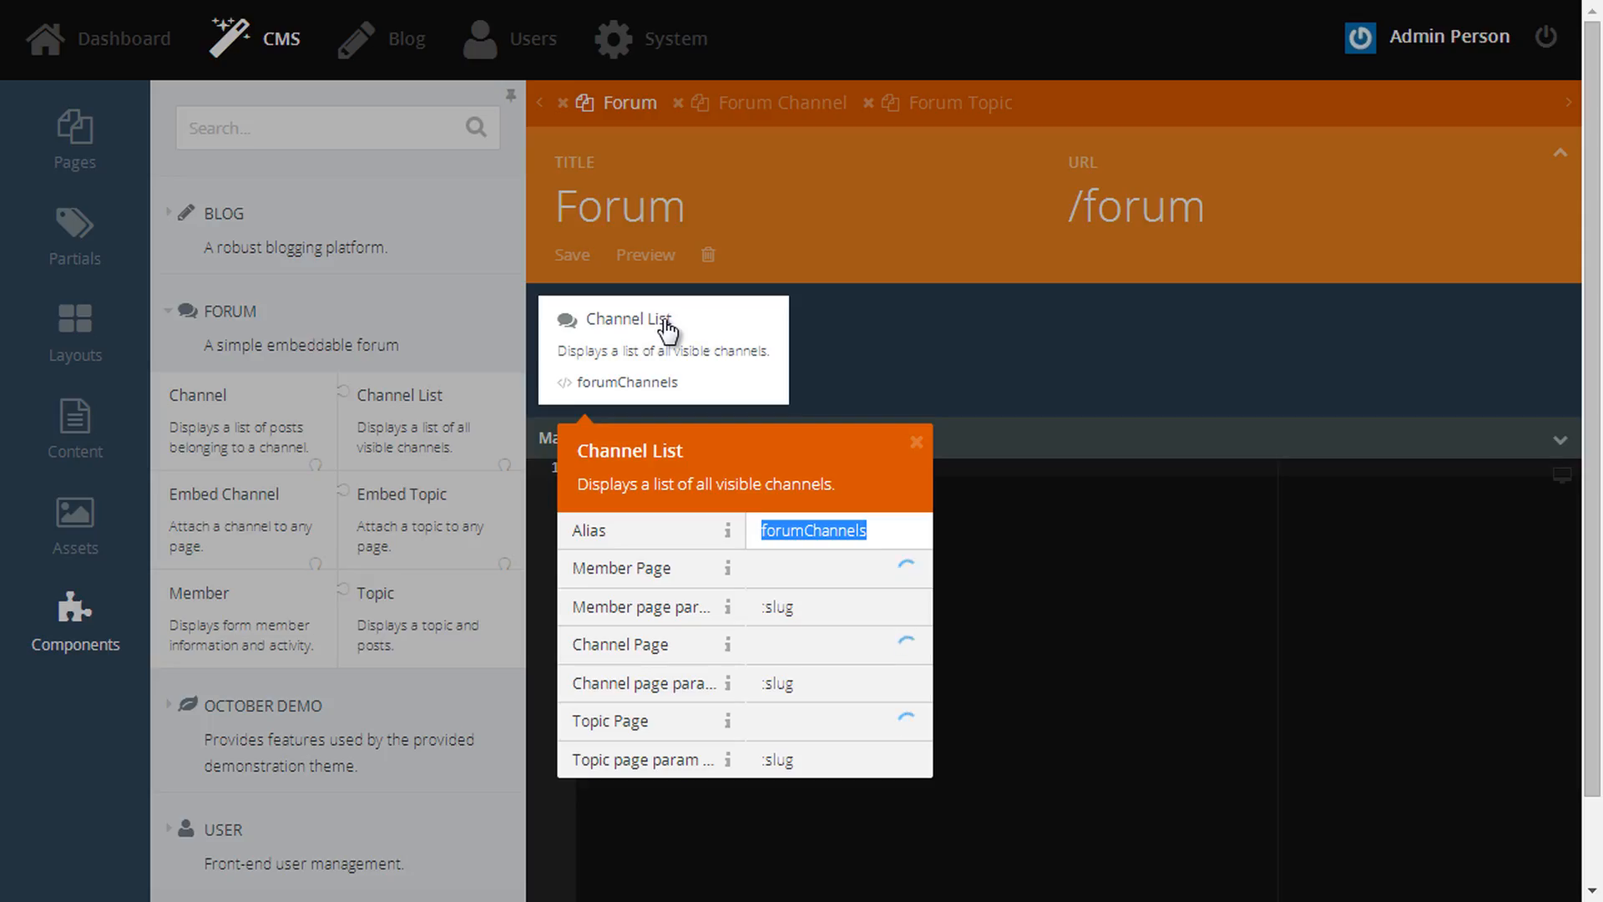
left_click(793, 645)
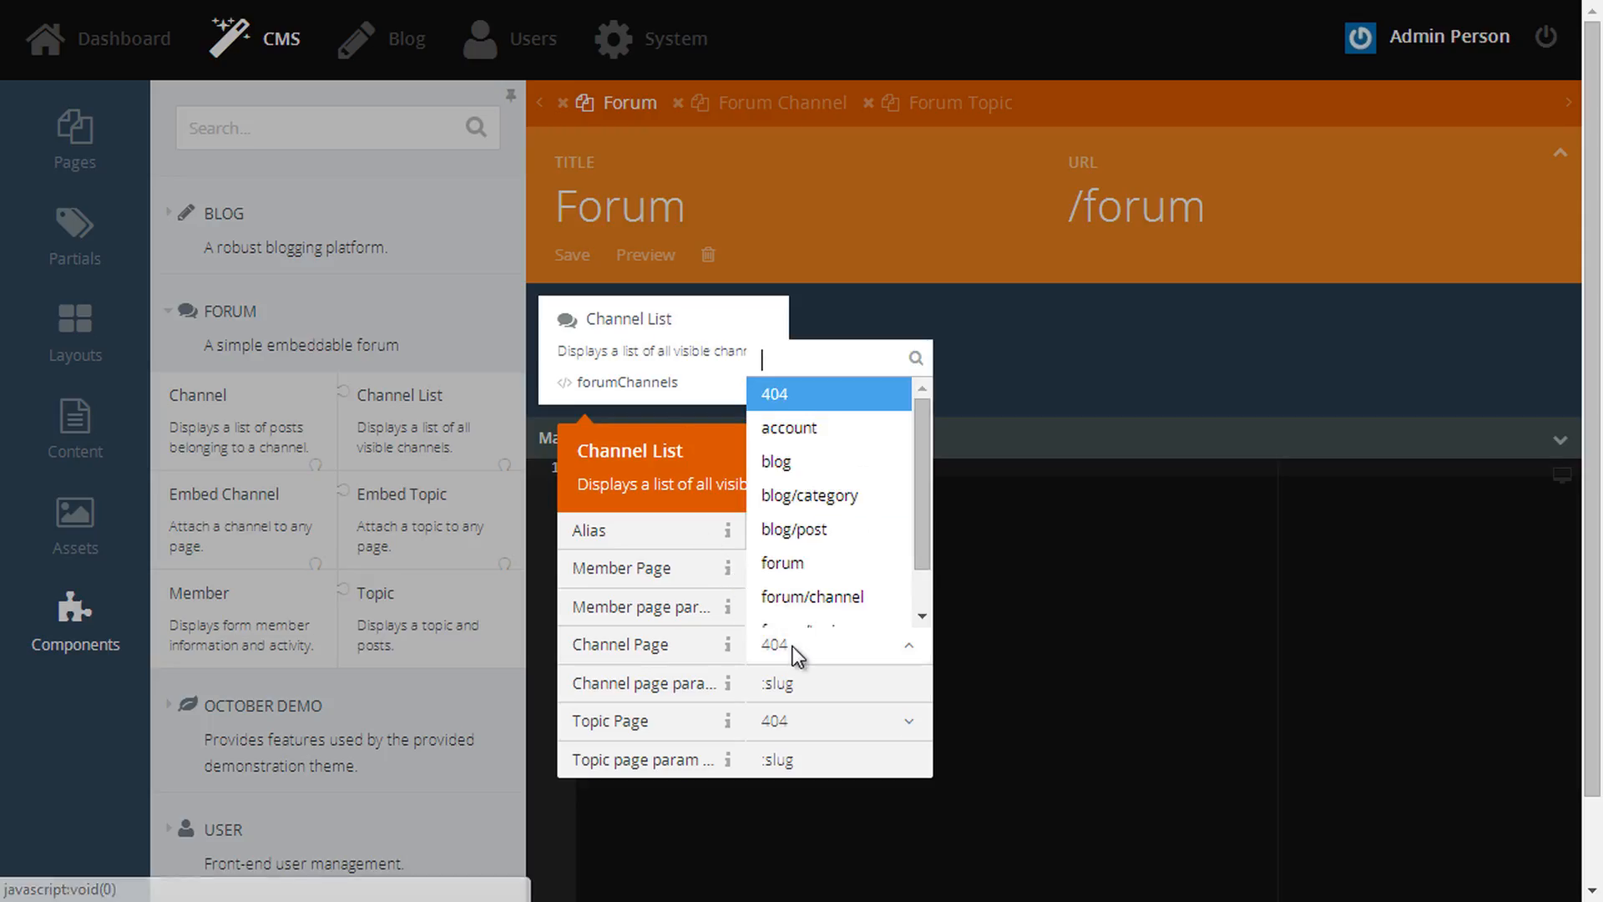
left_click(849, 596)
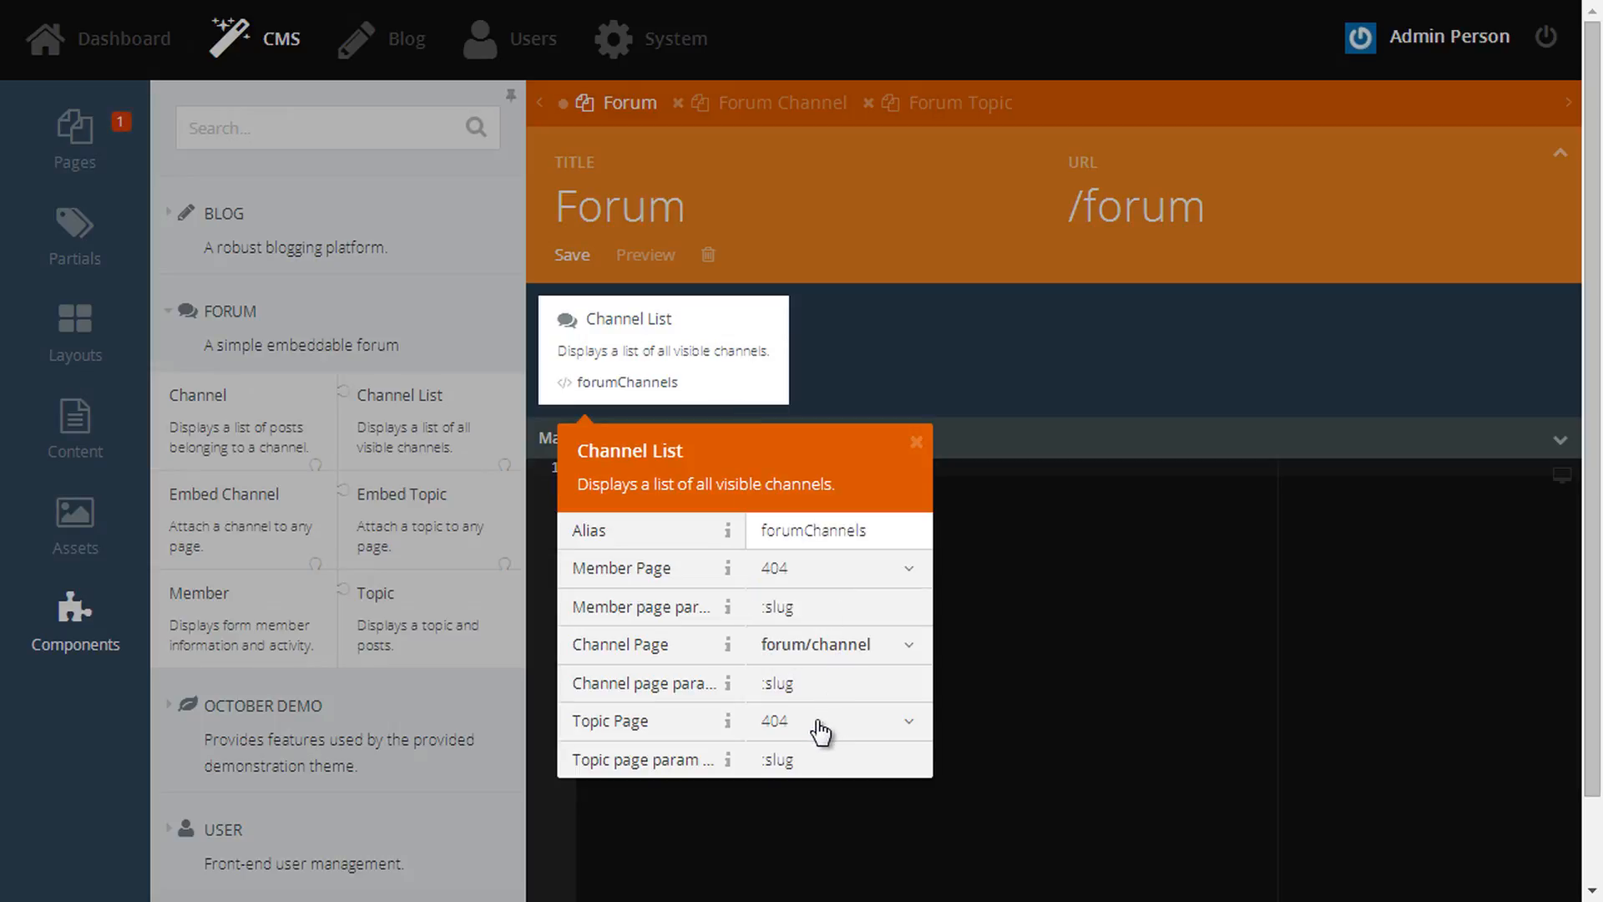
left_click(819, 723)
scroll(848, 647, "down", 1)
left_click(843, 660)
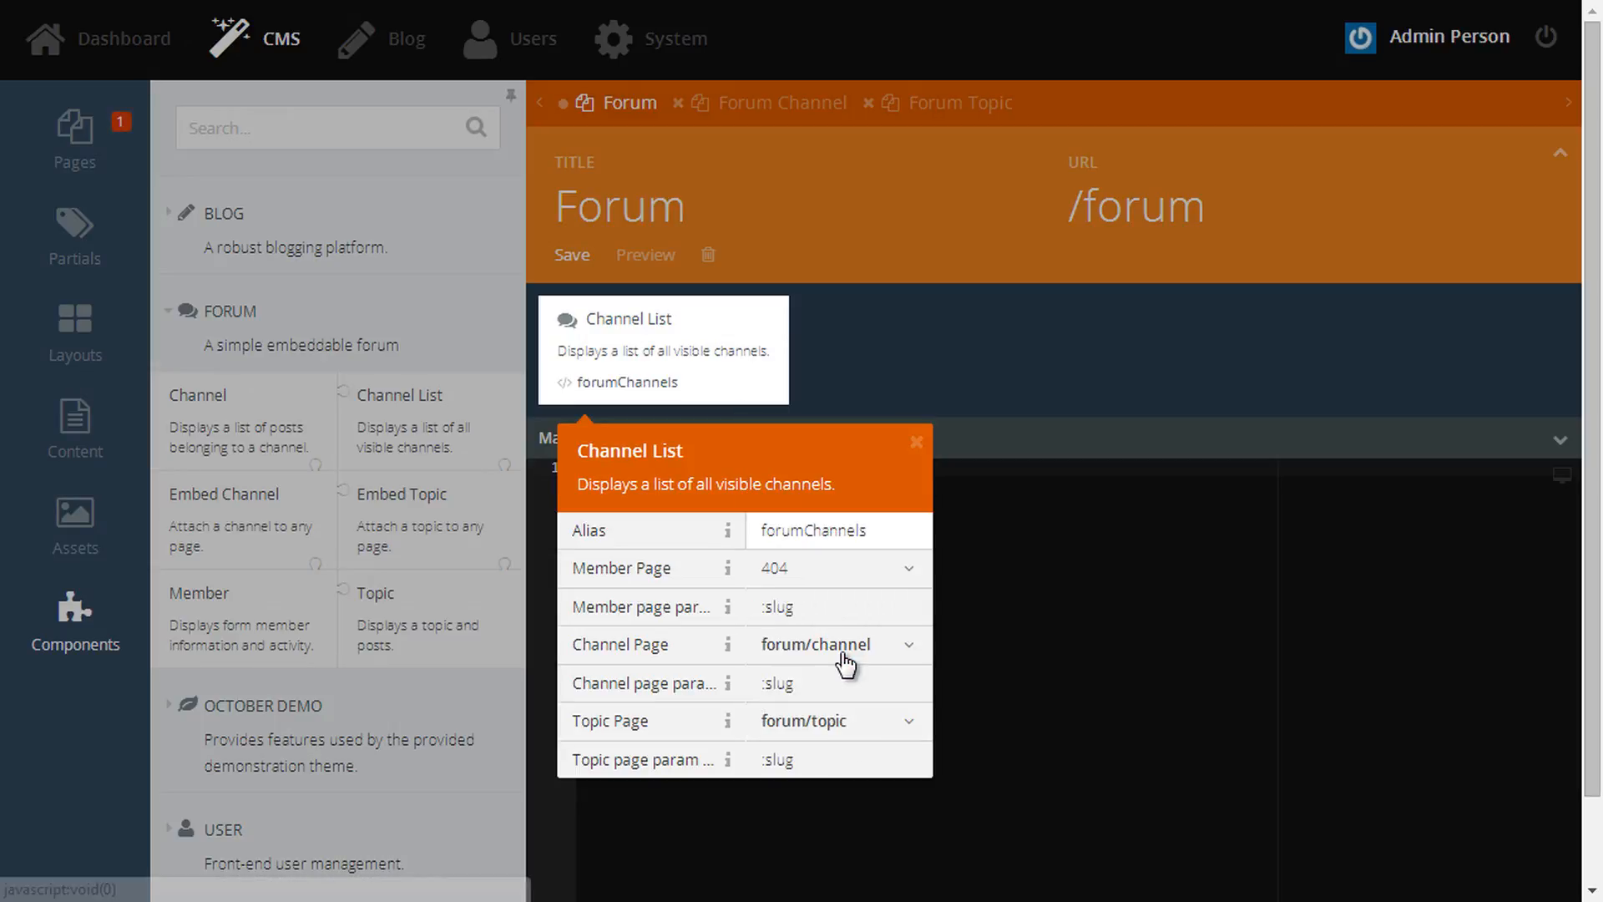
left_click(812, 683)
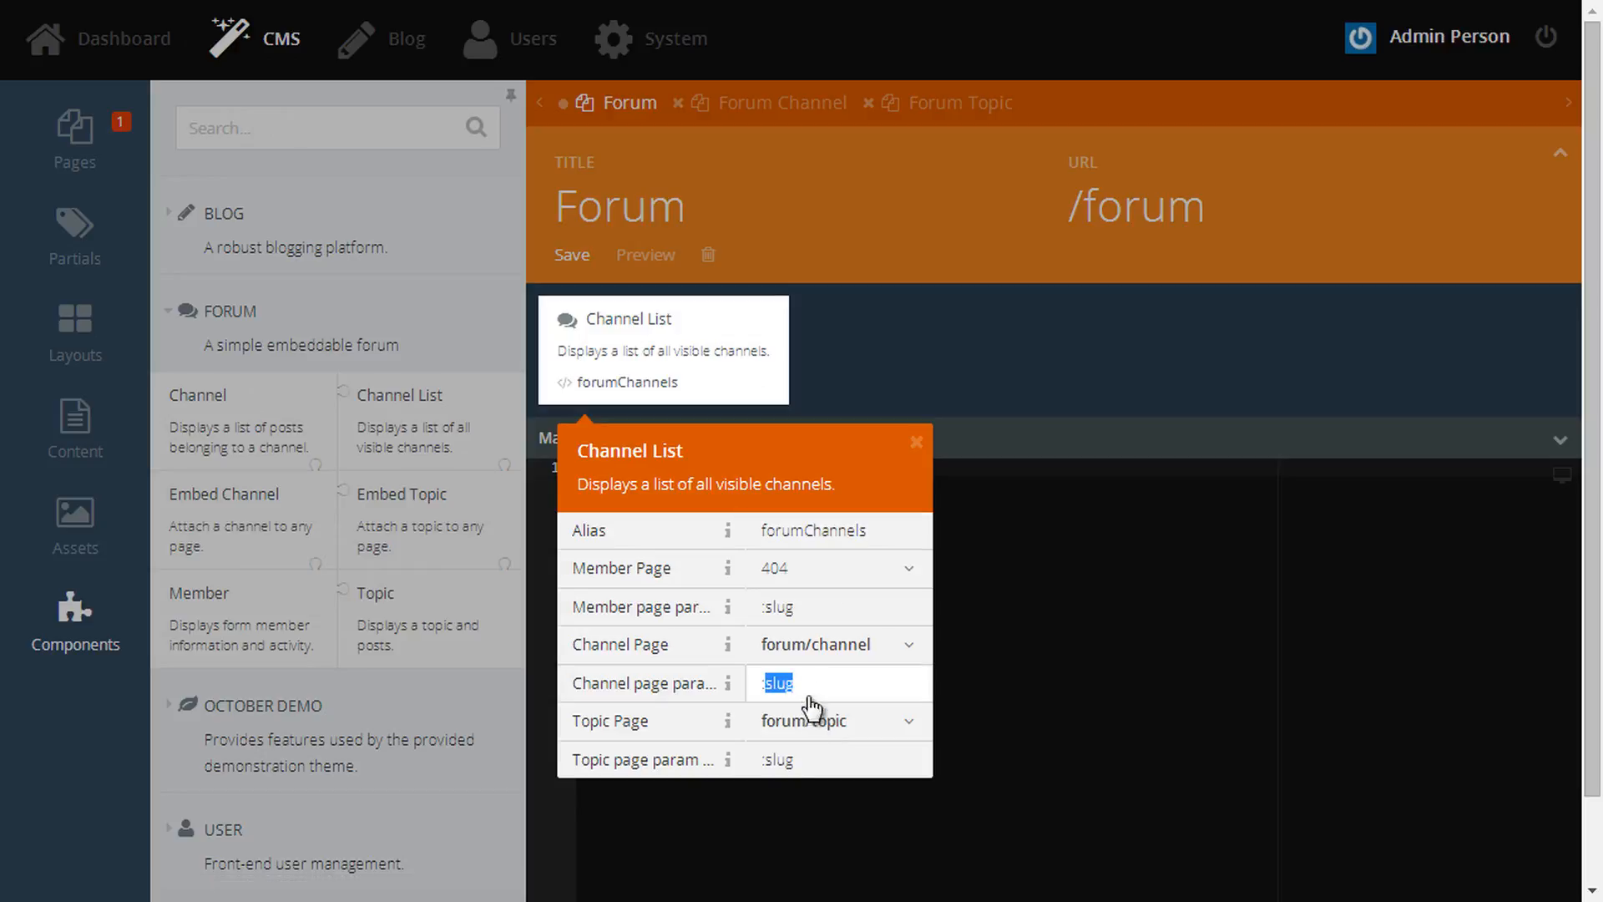
left_click(809, 757)
left_click(1099, 651)
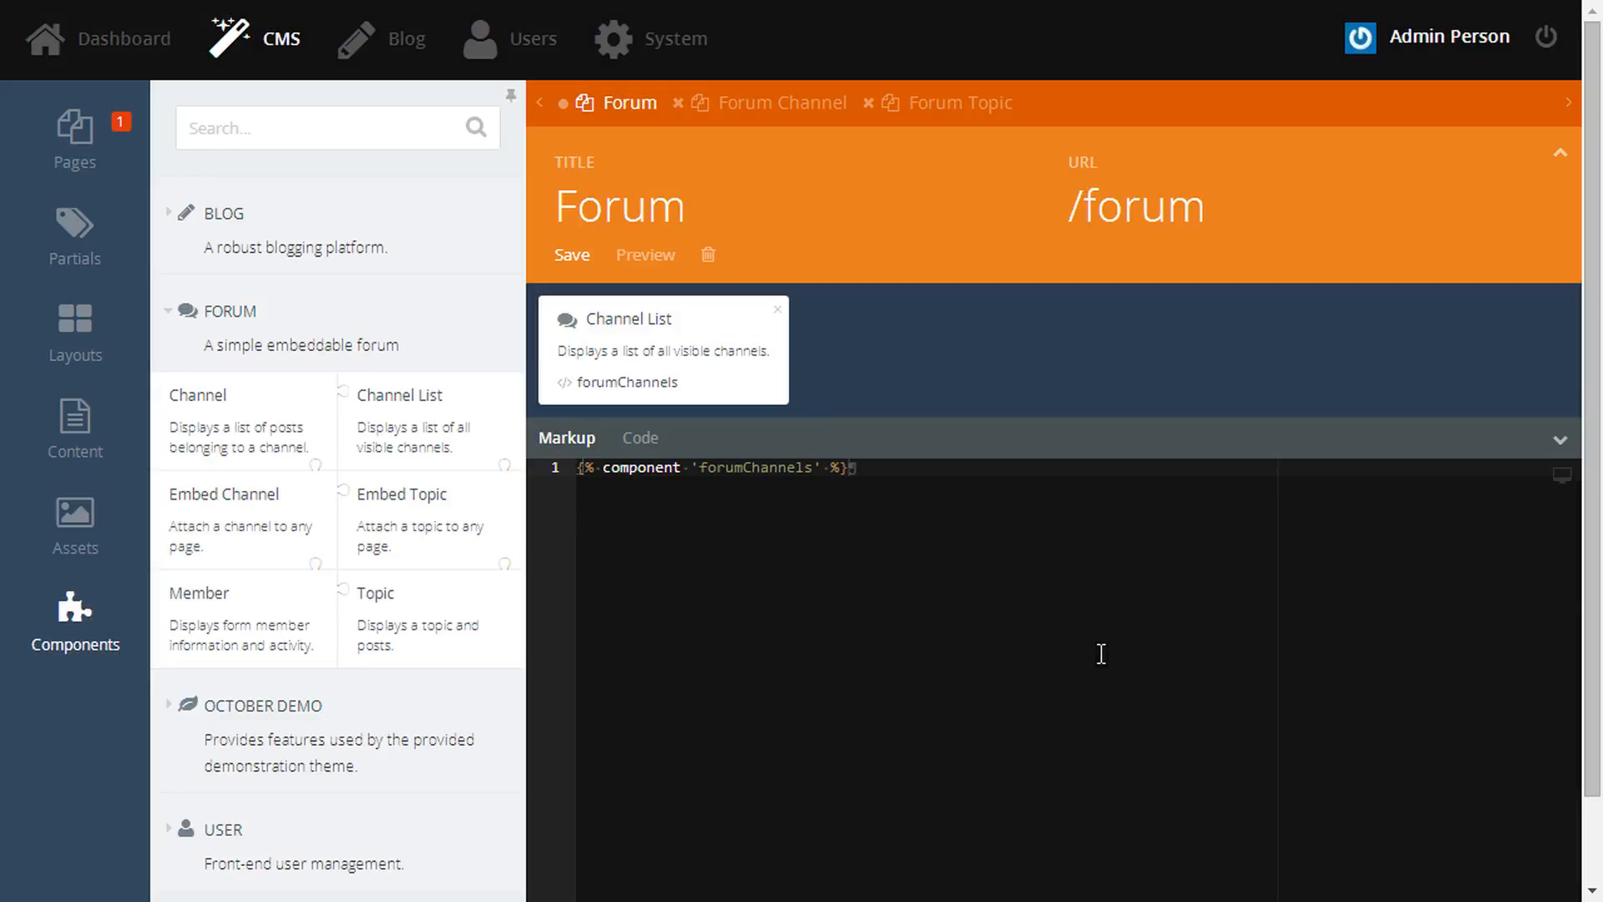
left_click(582, 261)
- Set the Forum Channel page's Topic Page to forum/topic and save it
left_click(751, 104)
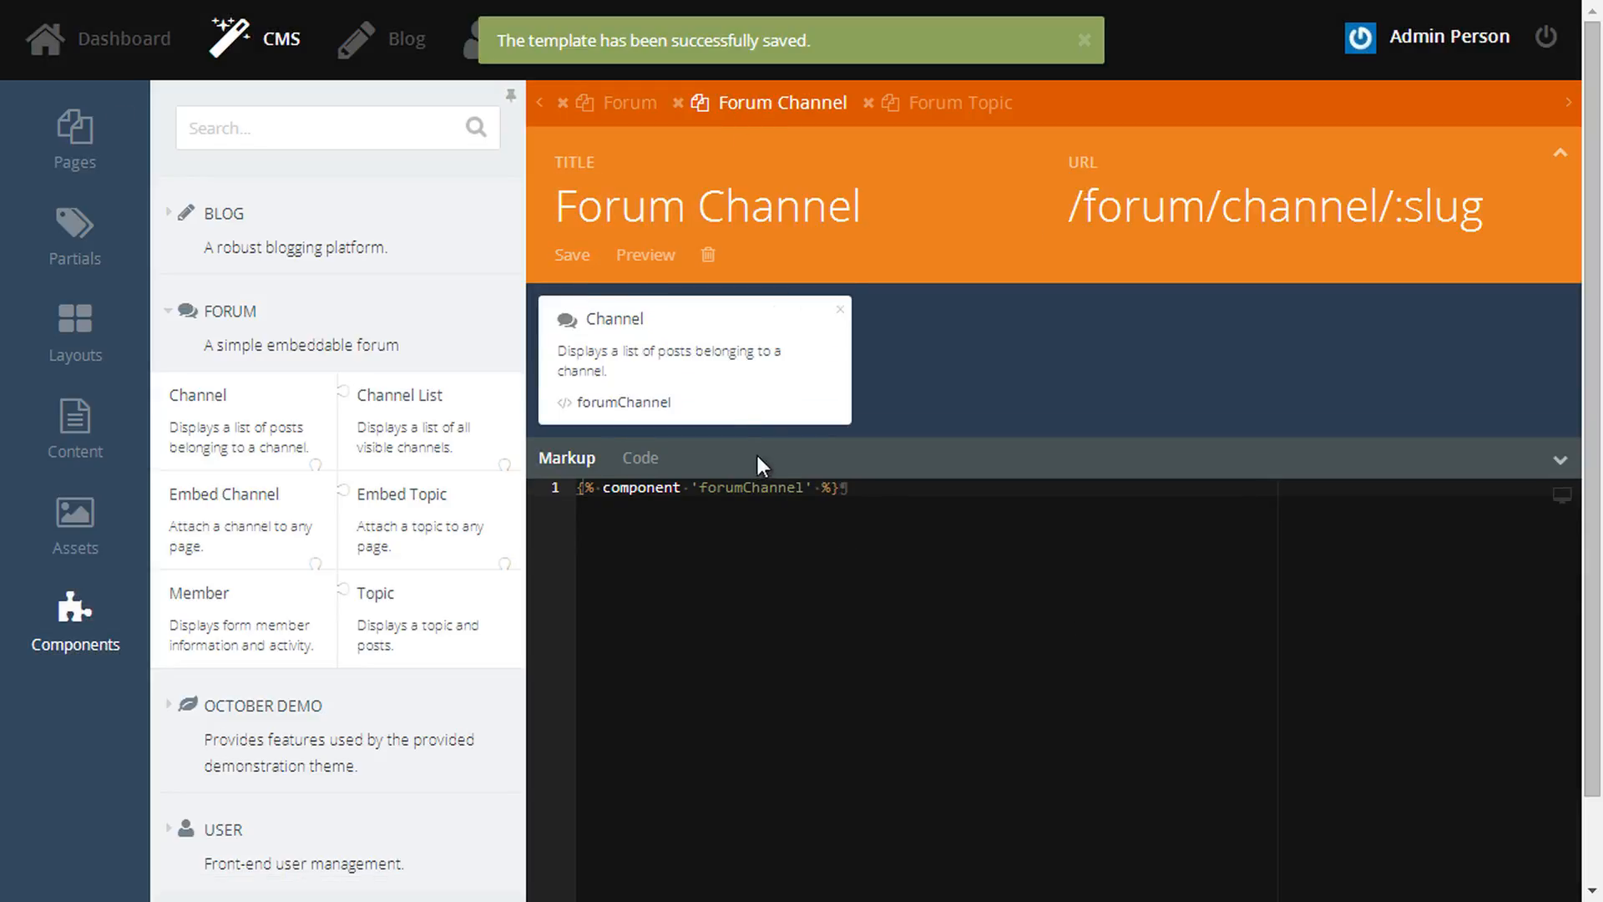
left_click(725, 392)
left_click(797, 702)
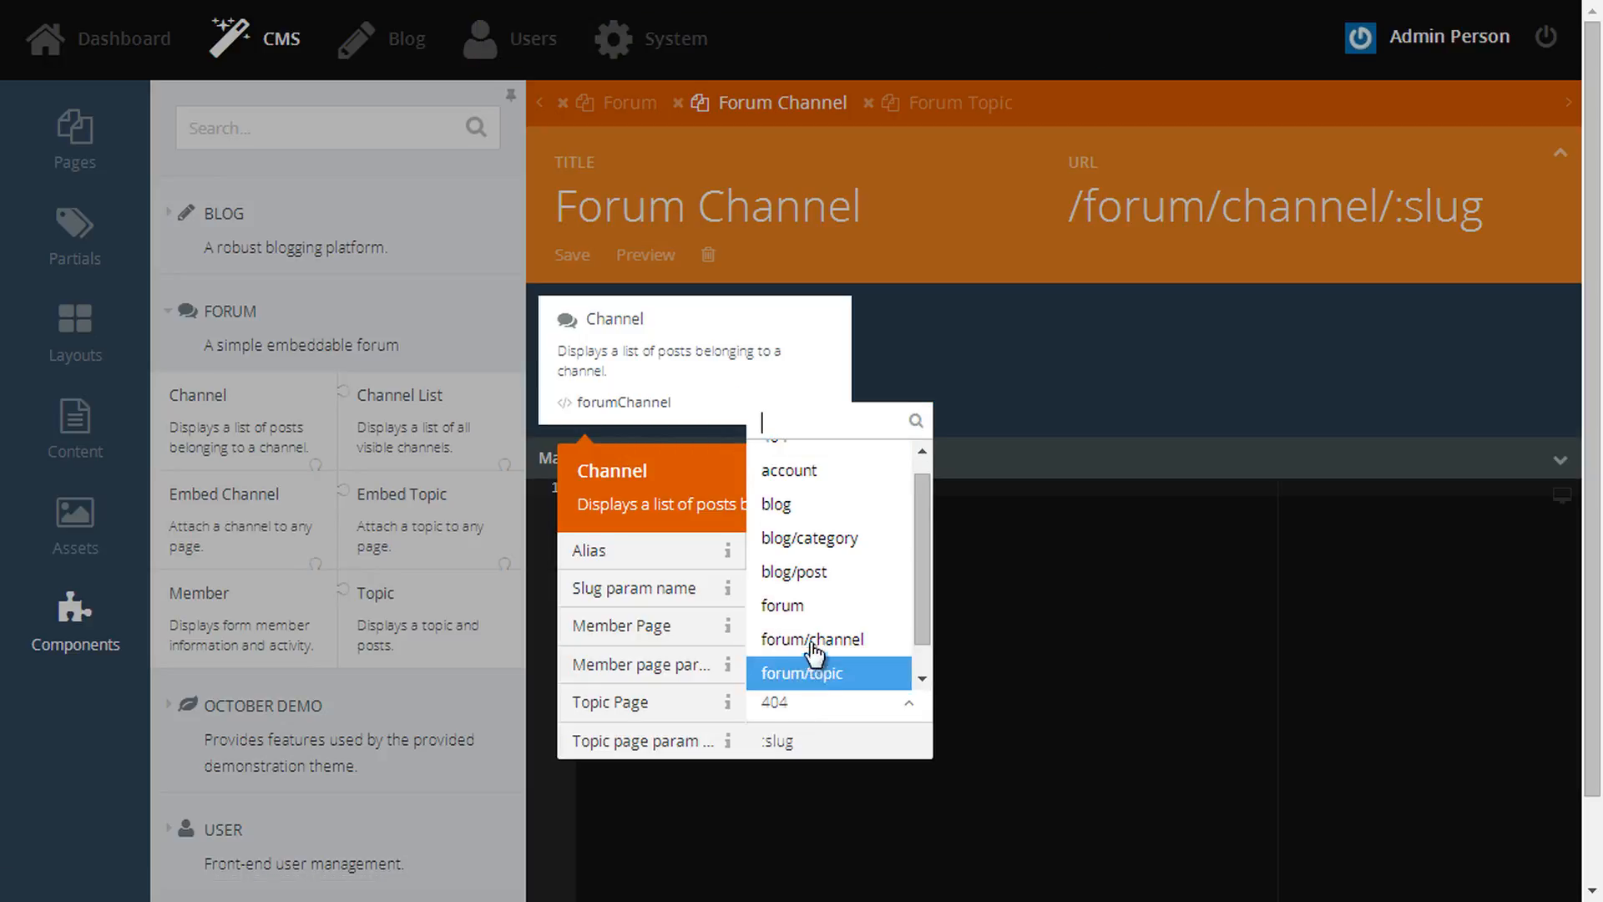
left_click(803, 673)
left_click(1209, 659)
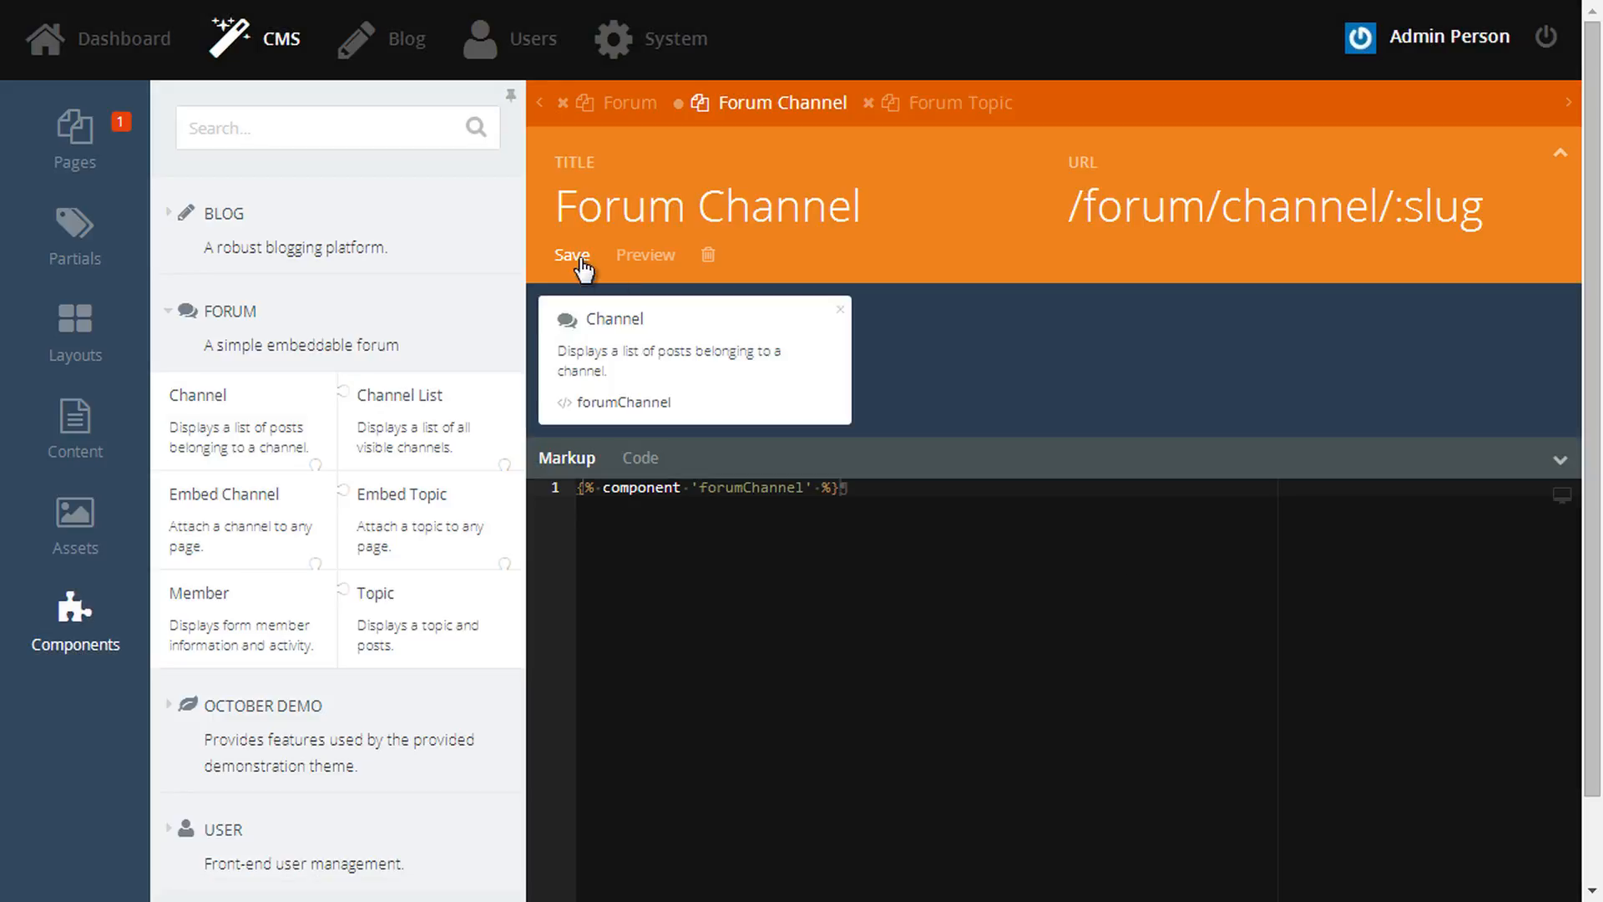
left_click(582, 260)
- Set the Forum Topic page's Channel Page to forum/channel and save it
left_click(905, 104)
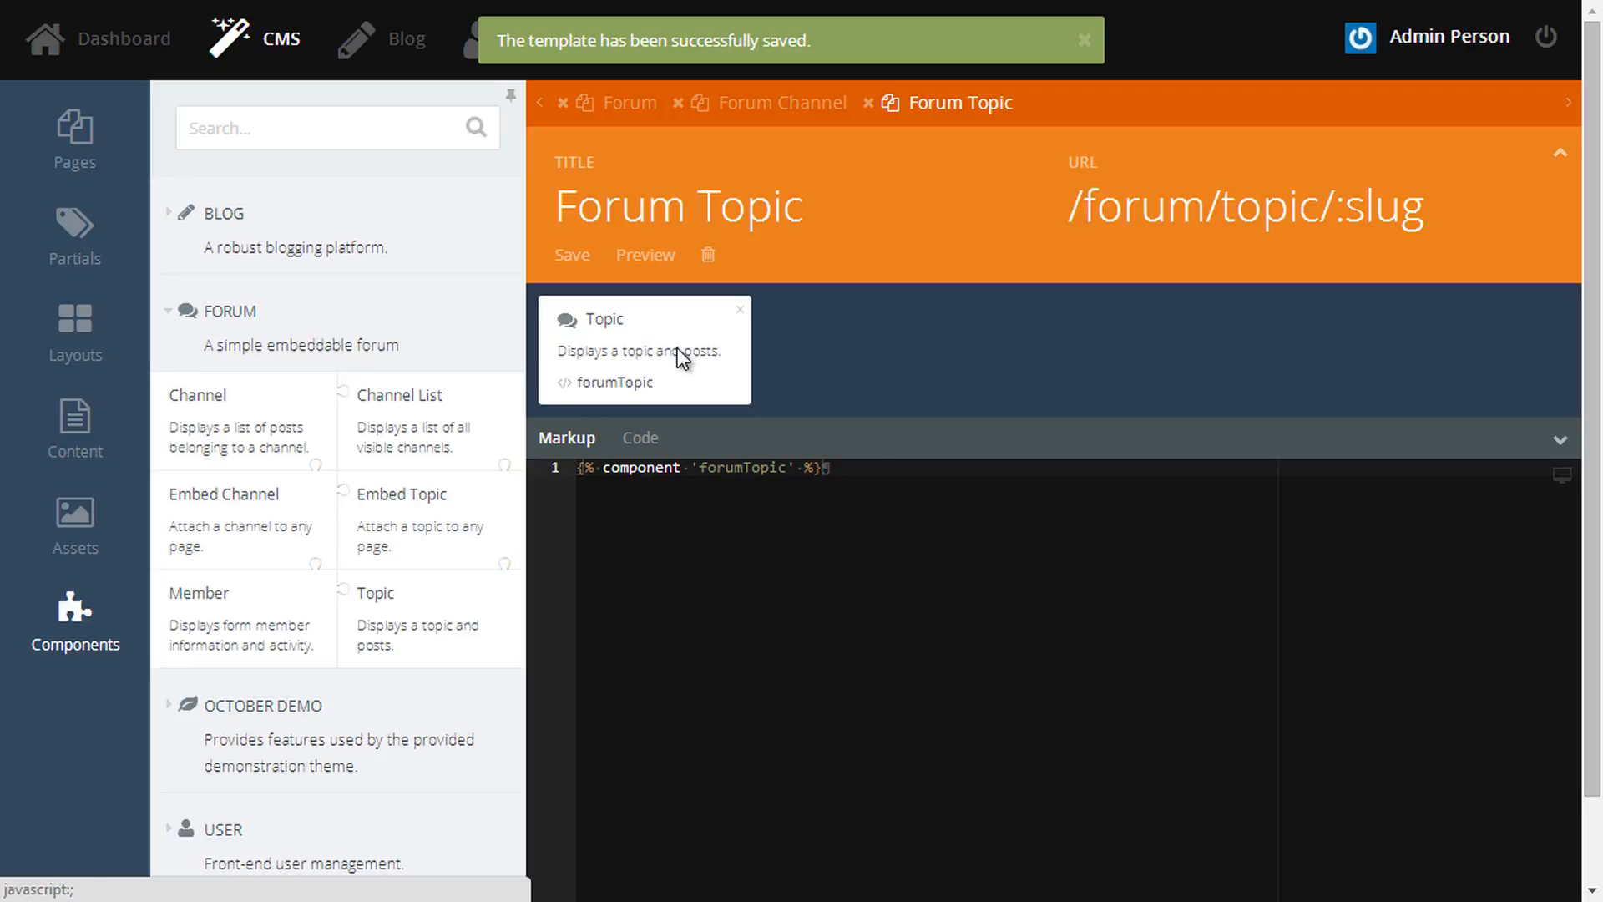
left_click(678, 349)
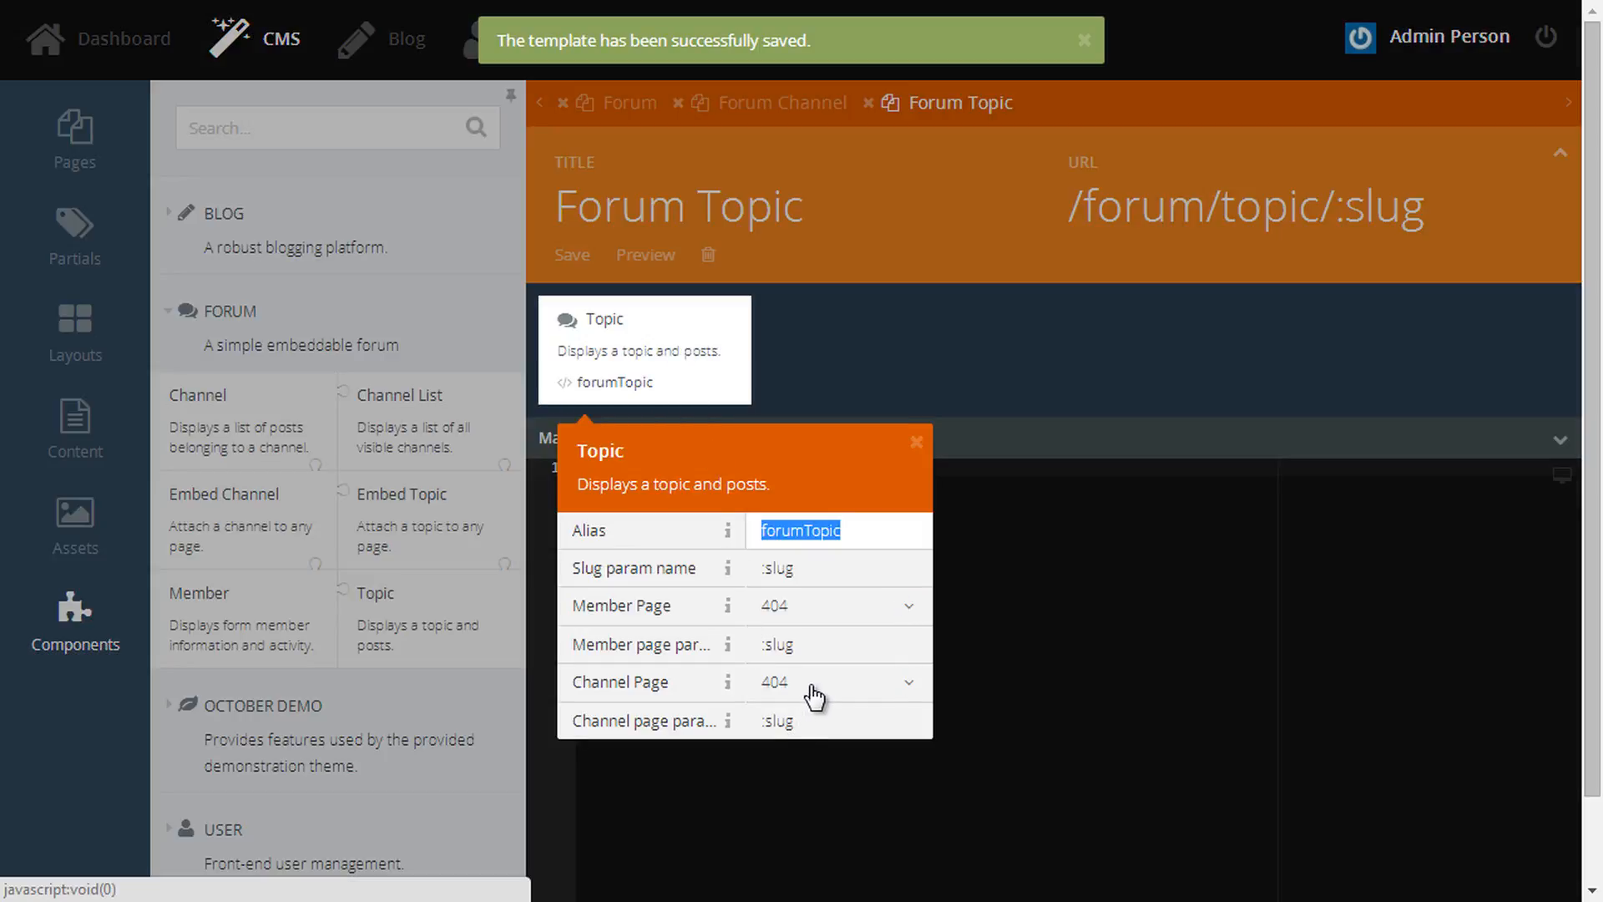
left_click(812, 686)
left_click(885, 636)
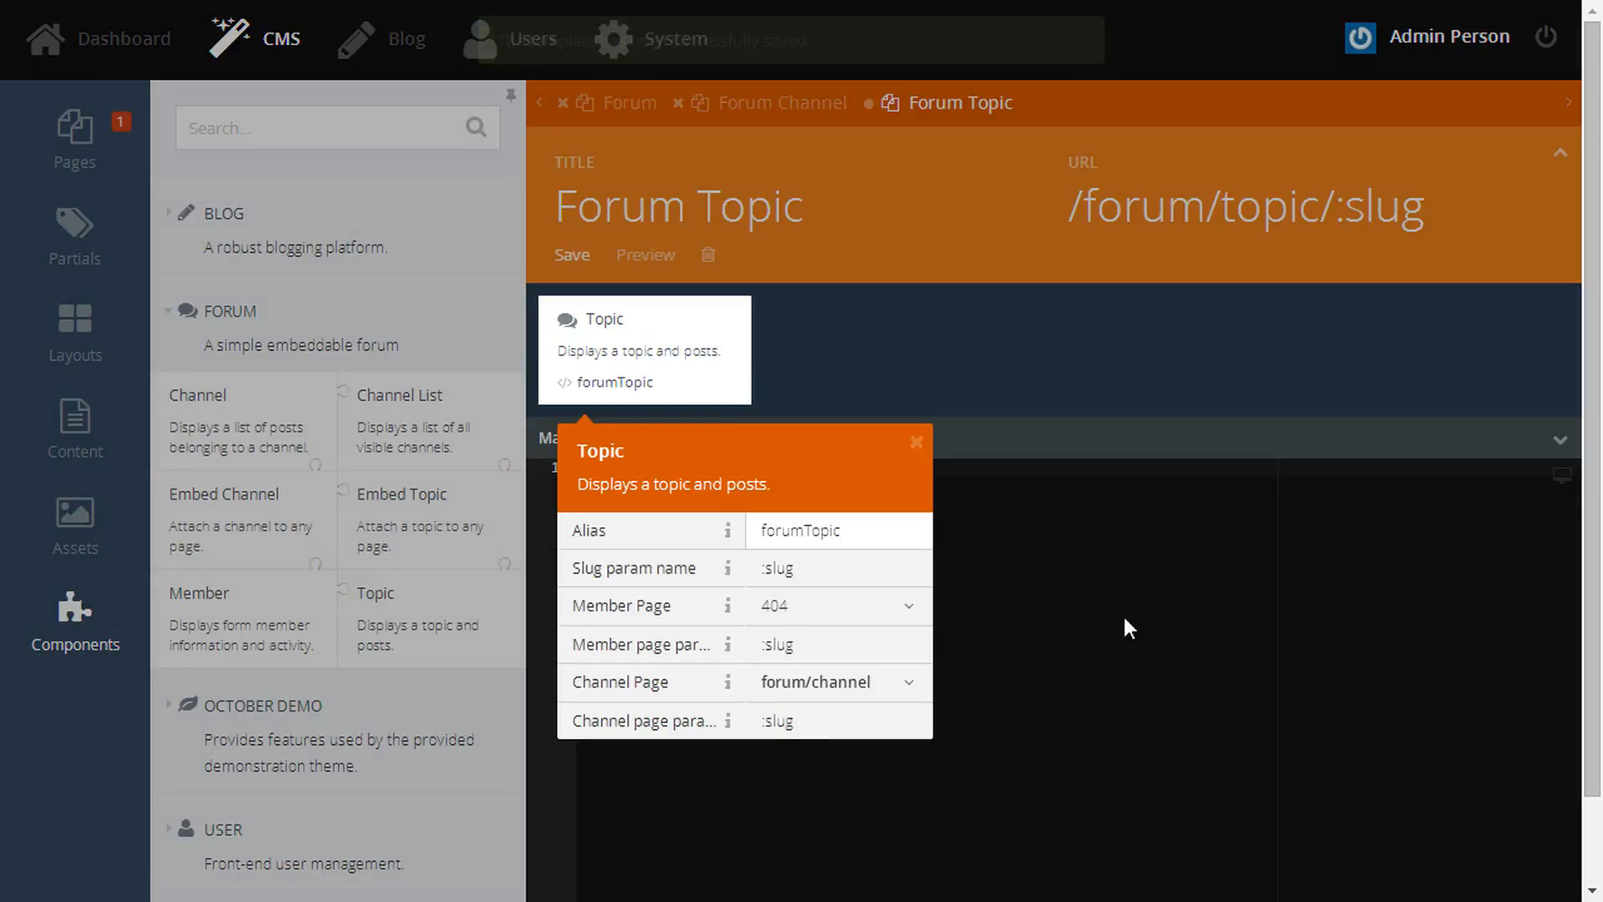
left_click(1127, 627)
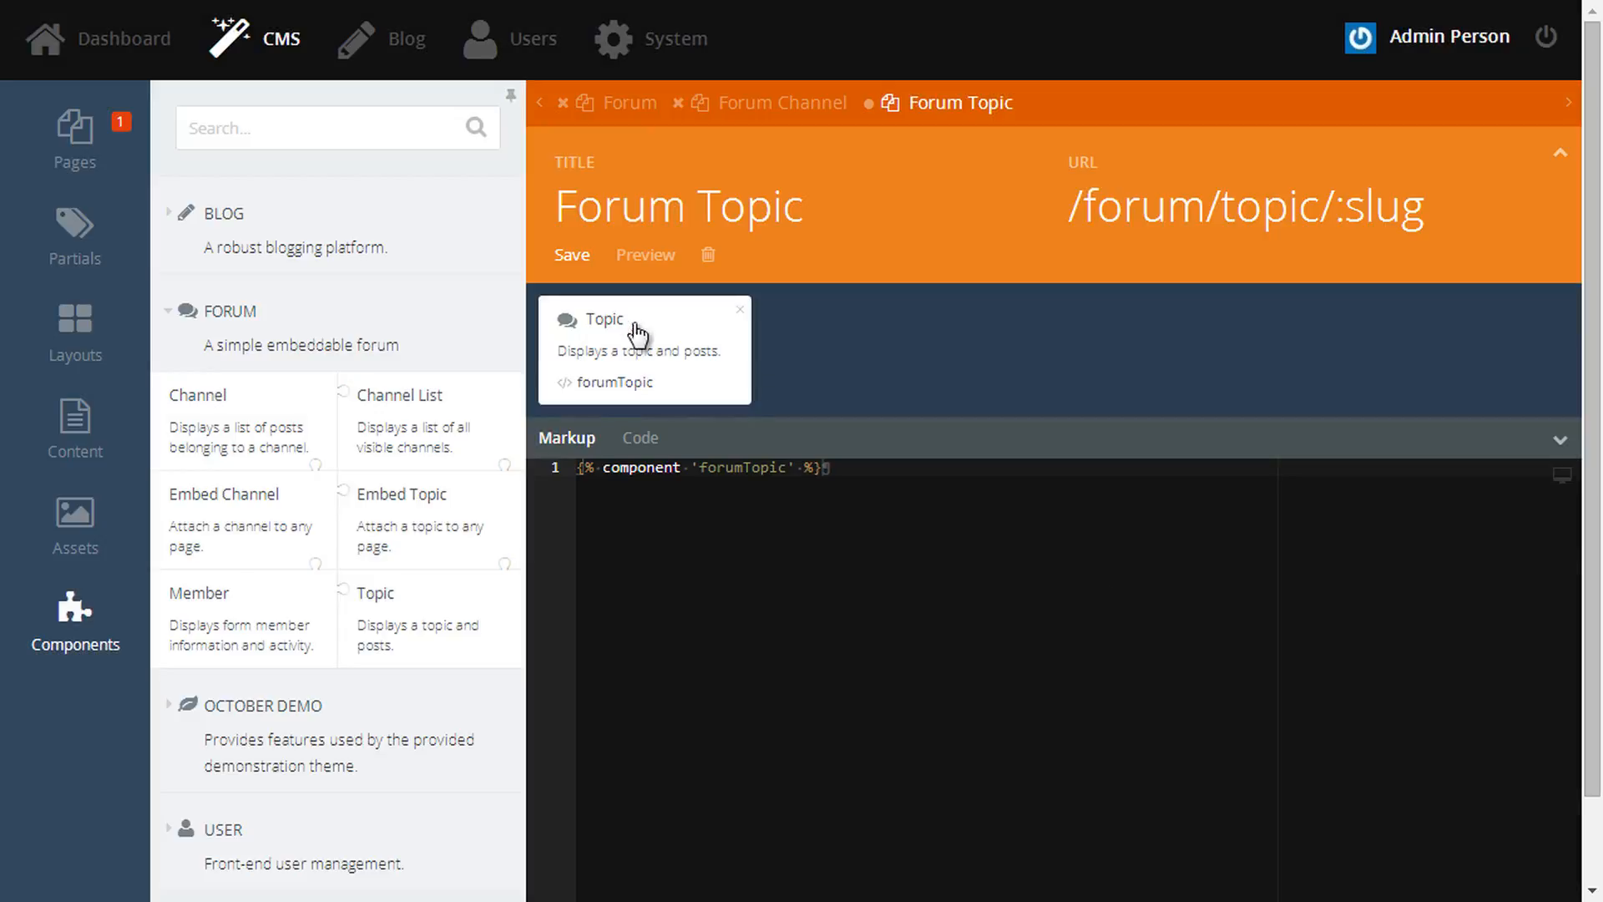
left_click(576, 266)
- Post a topic 'Welcome to the forum!' with pasted body text in the Winter Snow channel
left_click(609, 108)
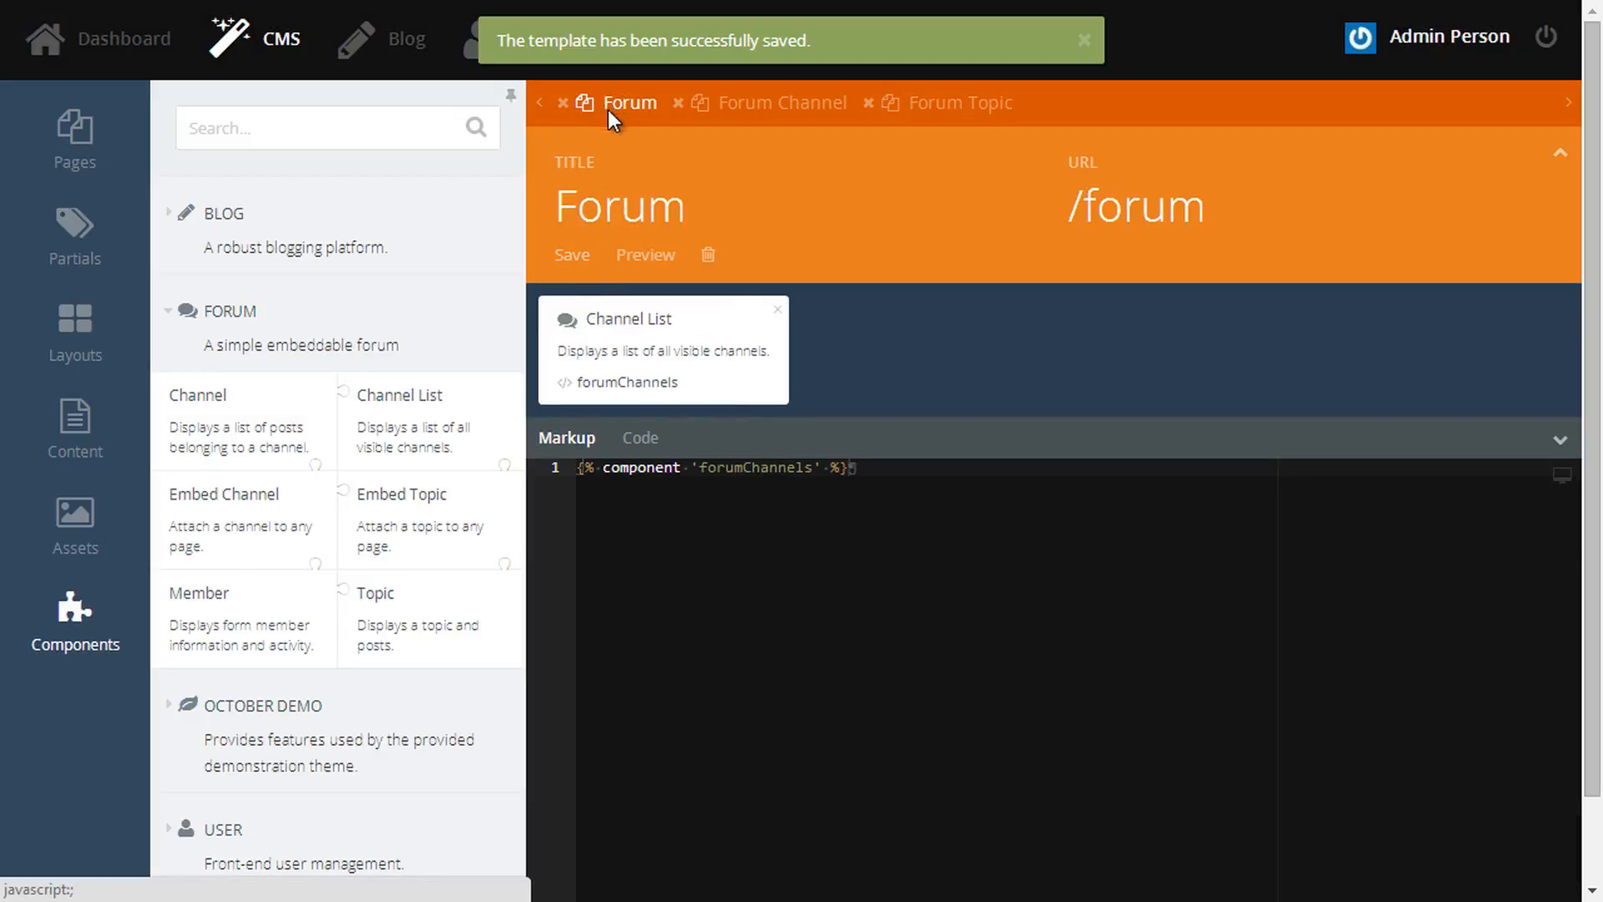
left_click(648, 265)
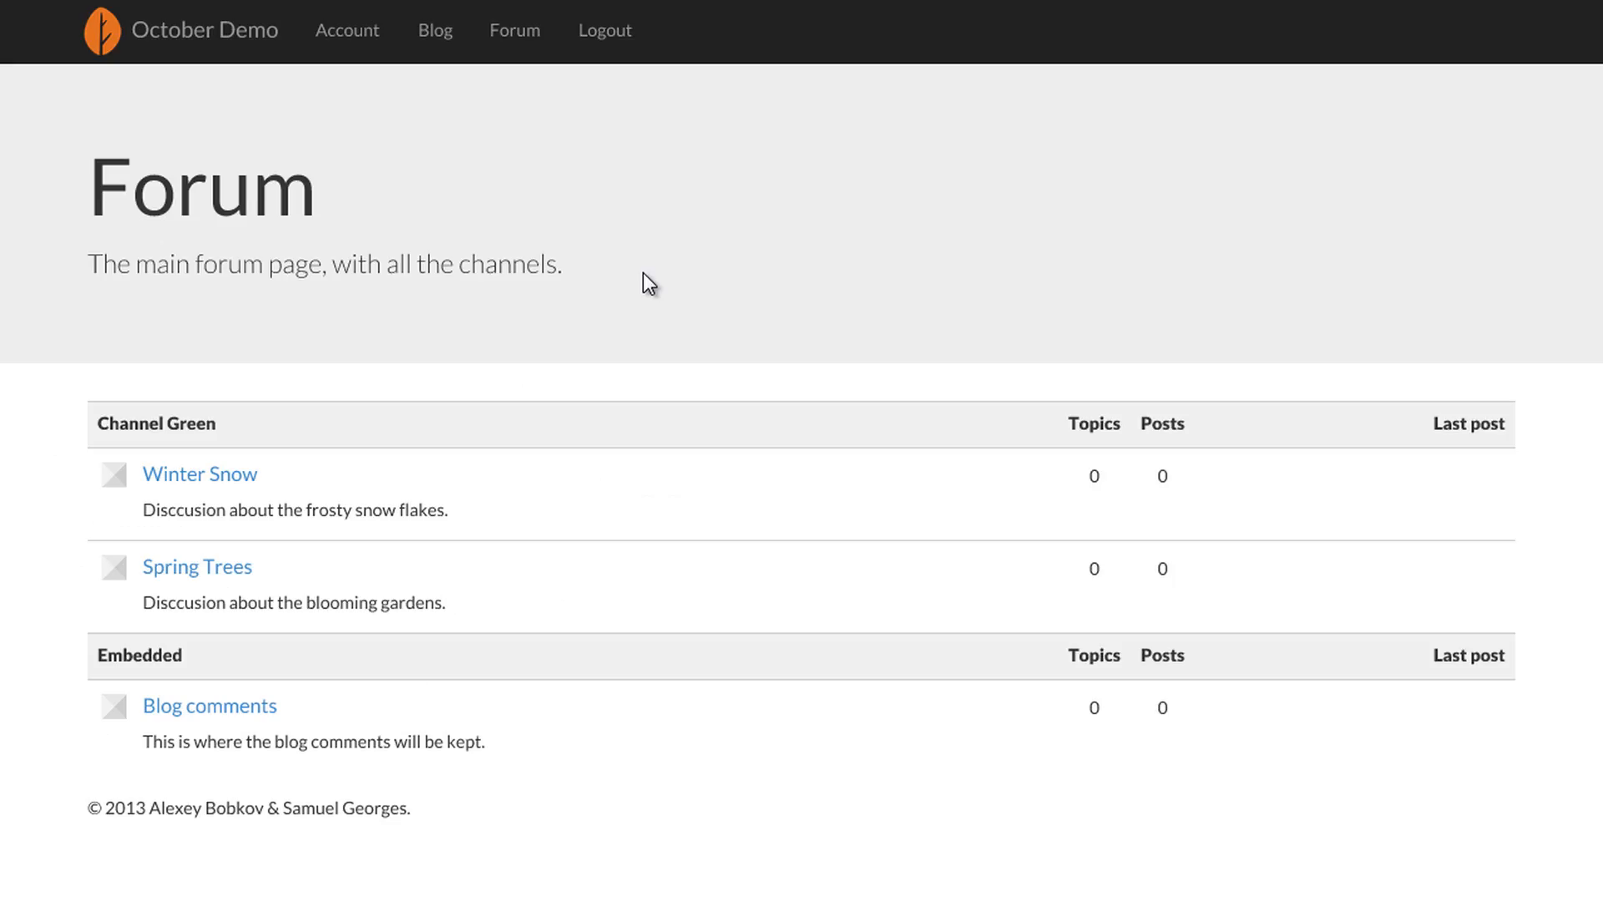
left_click(223, 483)
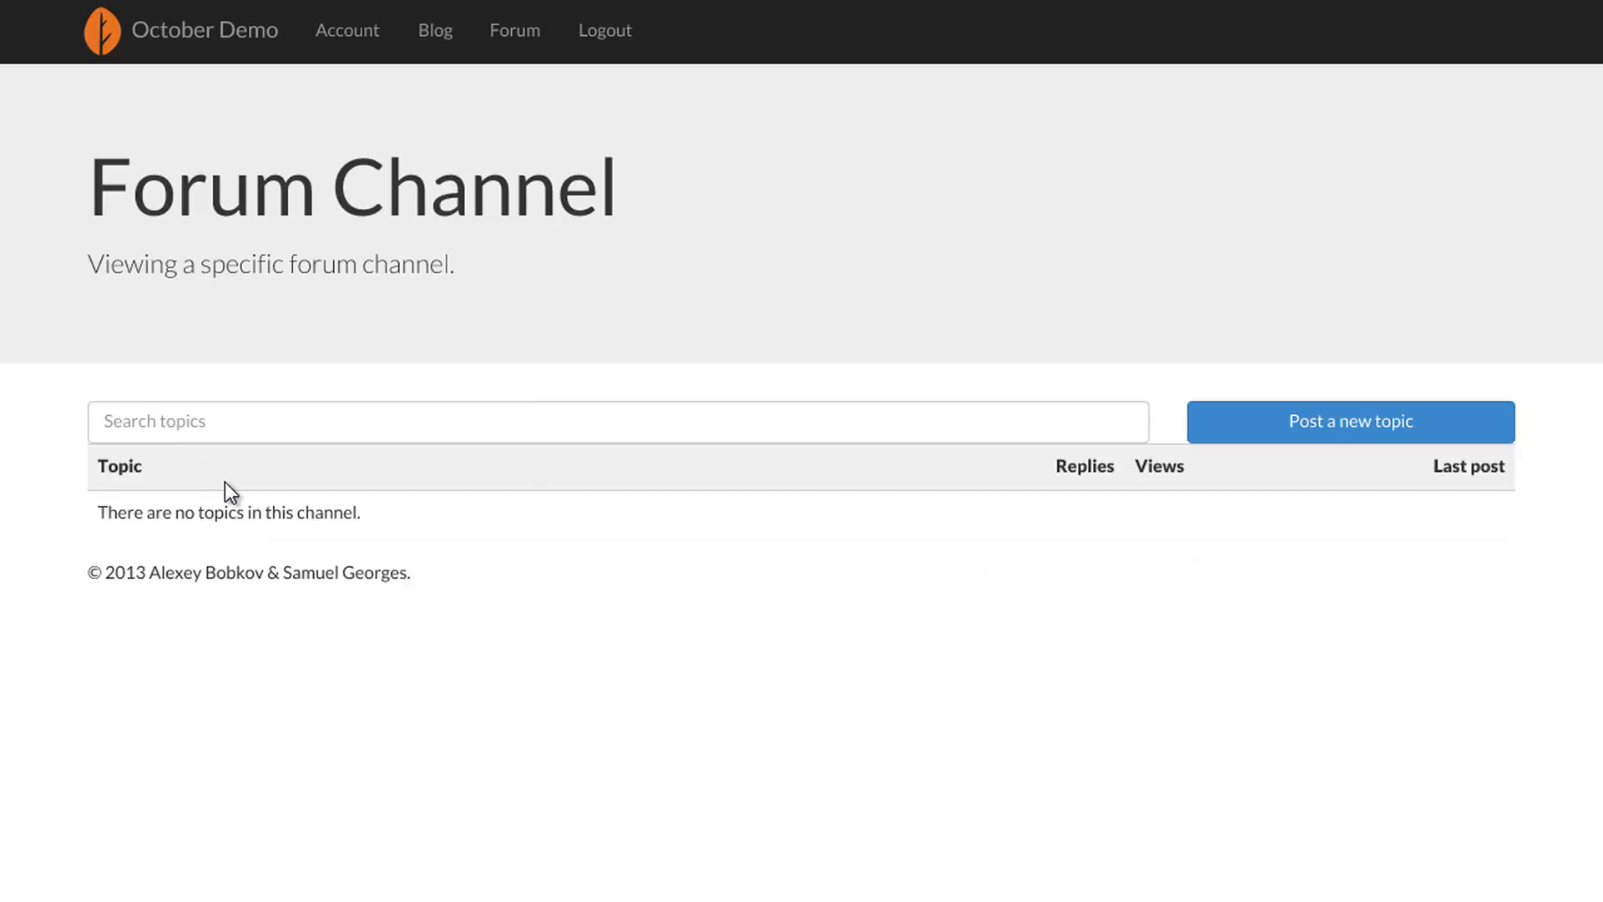
left_click(1307, 422)
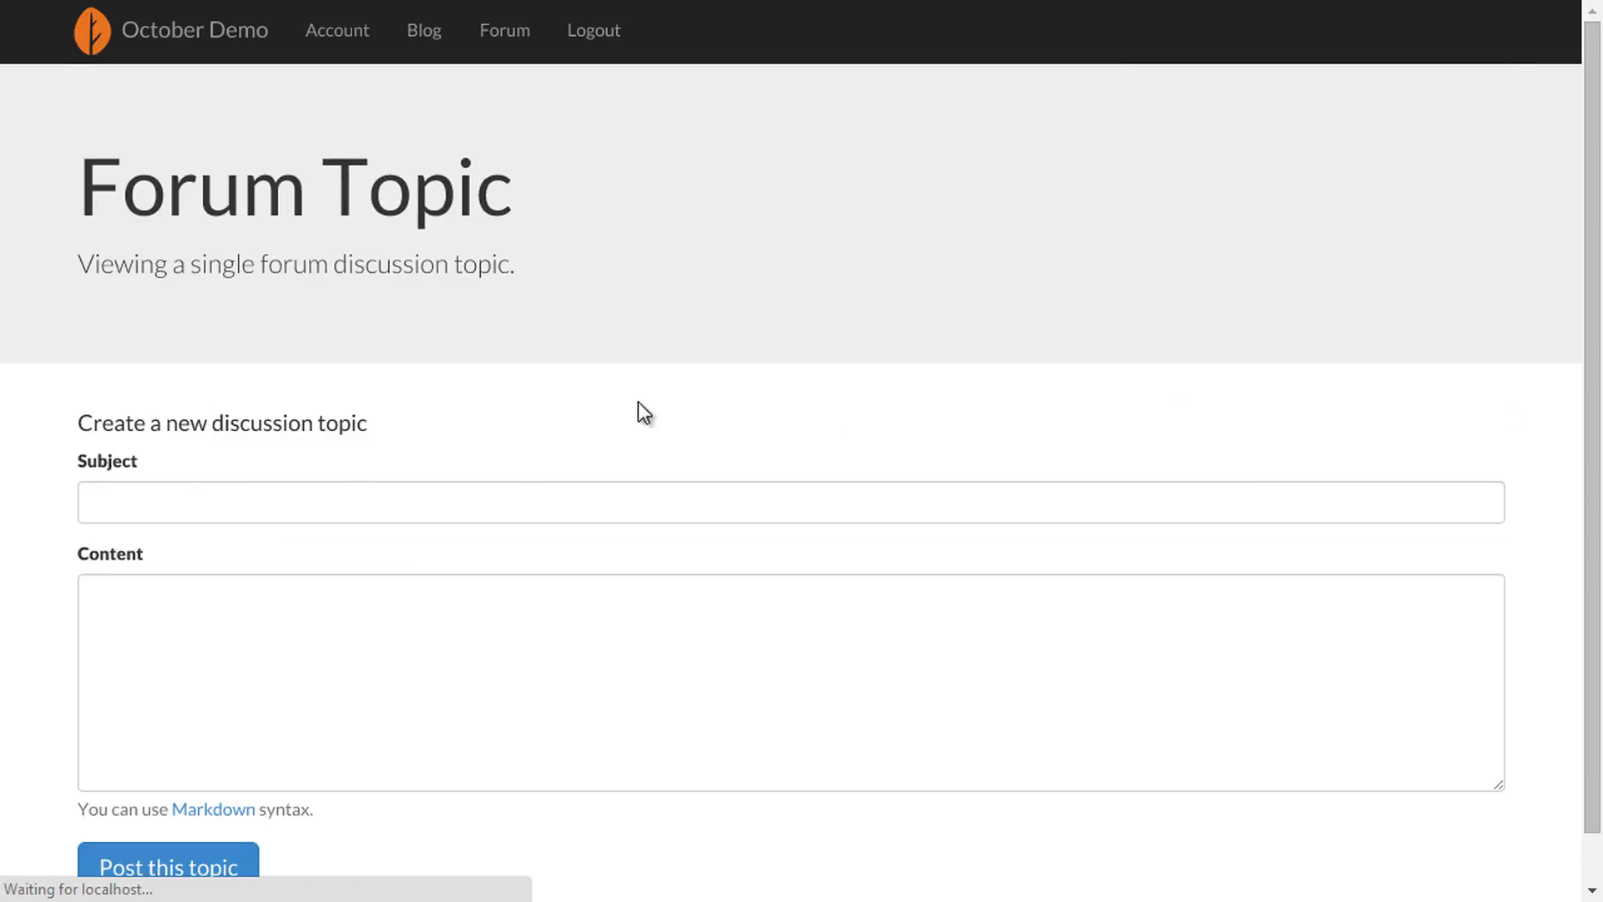
left_click(326, 515)
type("Welcome to the forum!")
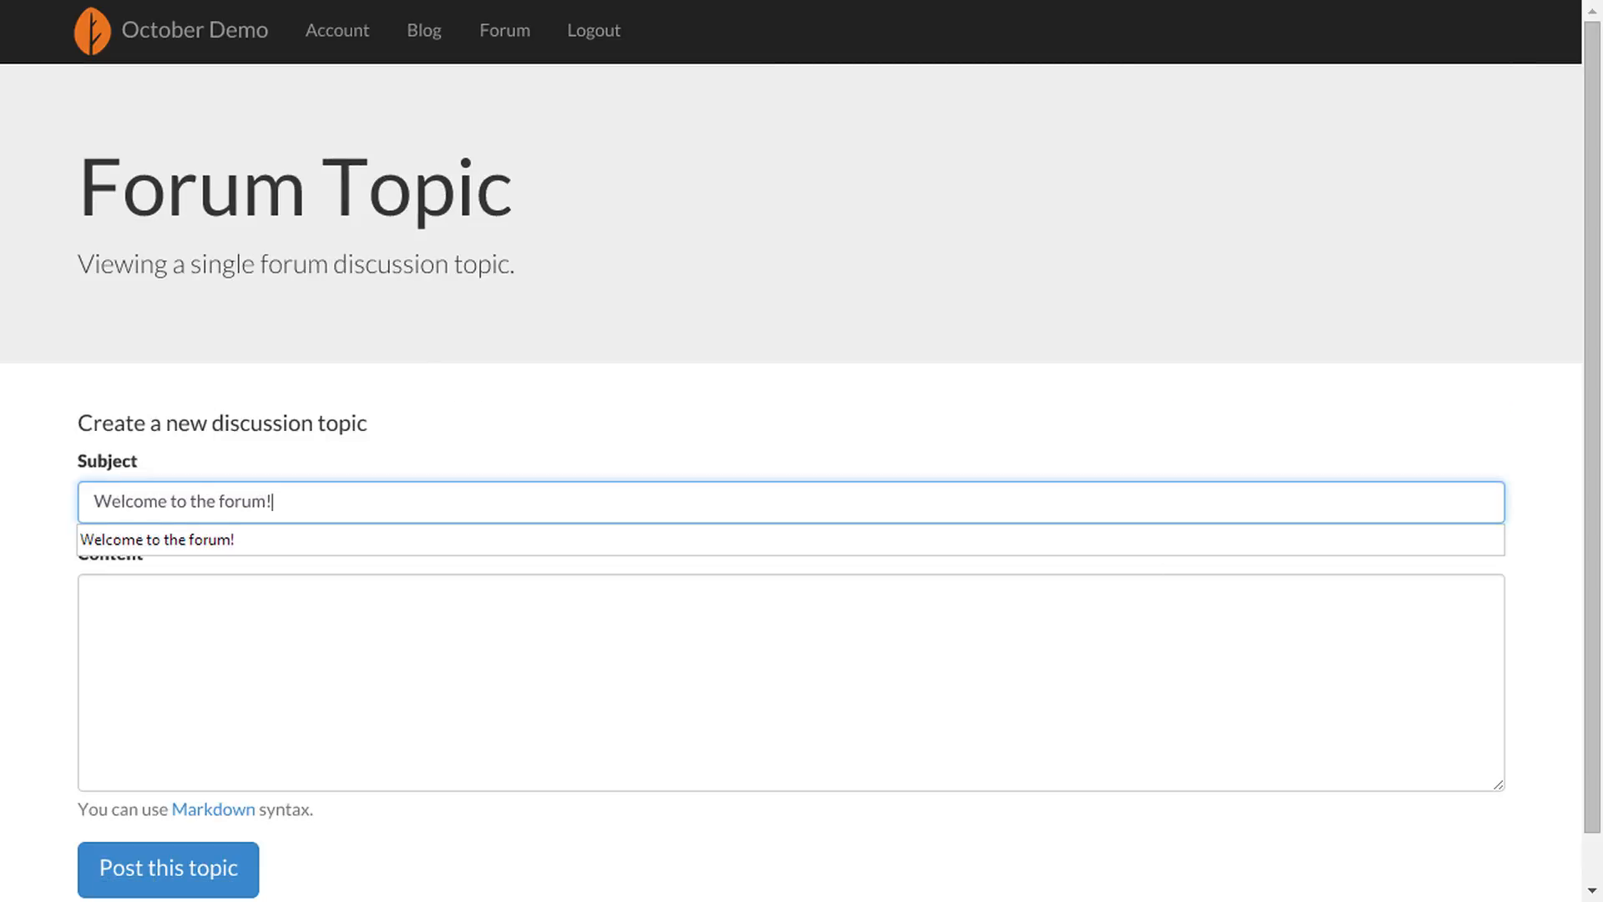
key("Tab")
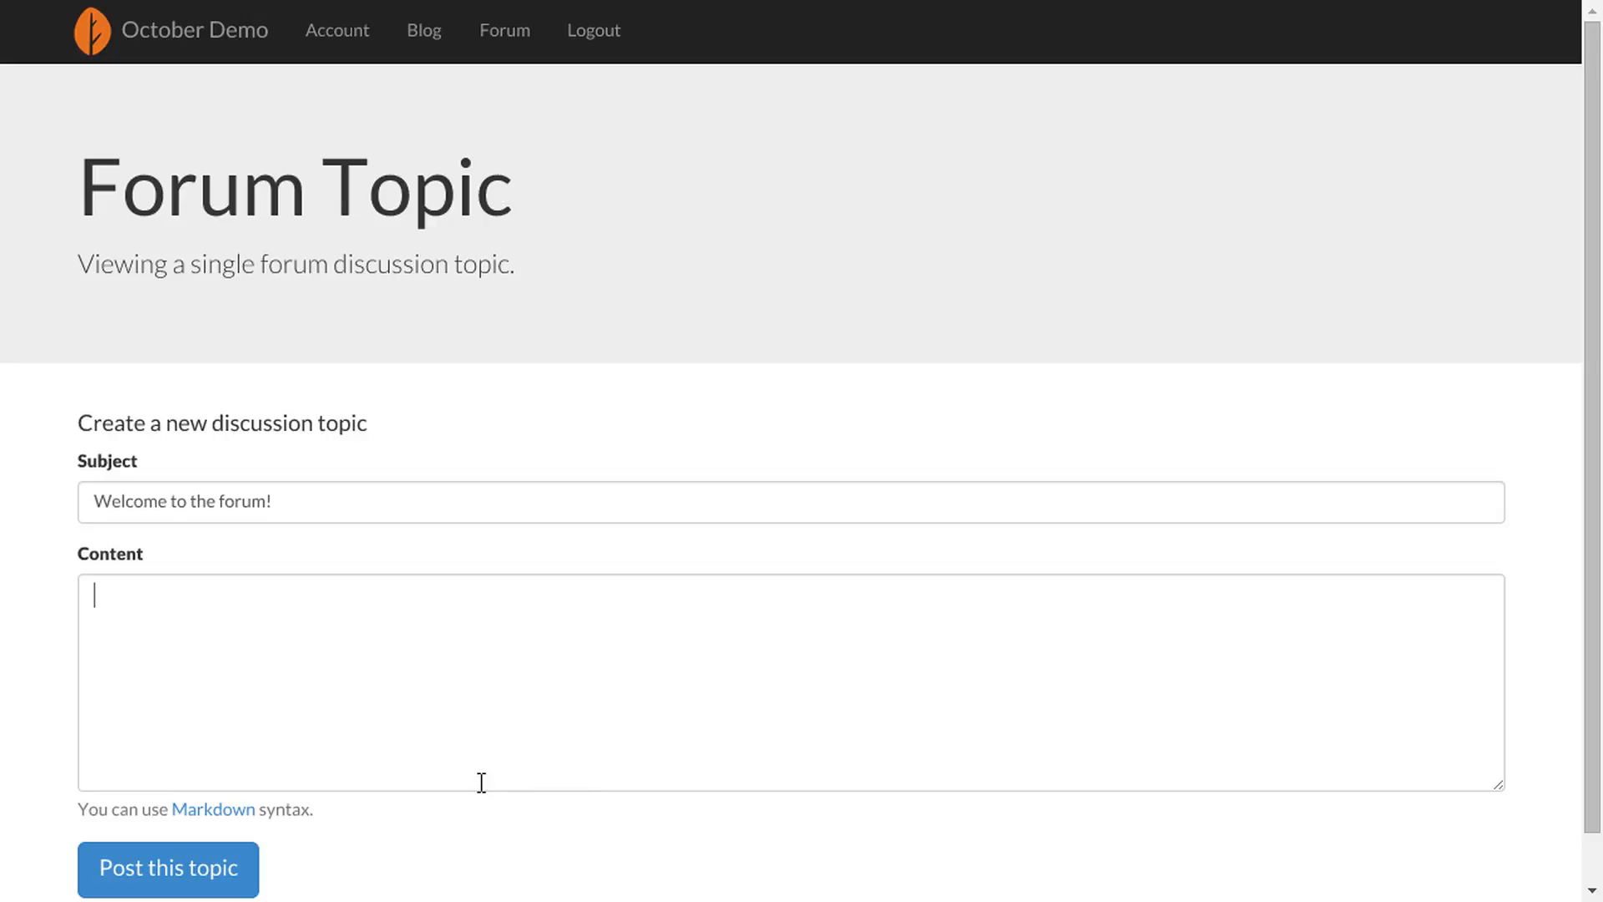
type("Hey everyone, we have a forum now so you can discuss the weather. How nice is it? :-)")
left_click(134, 878)
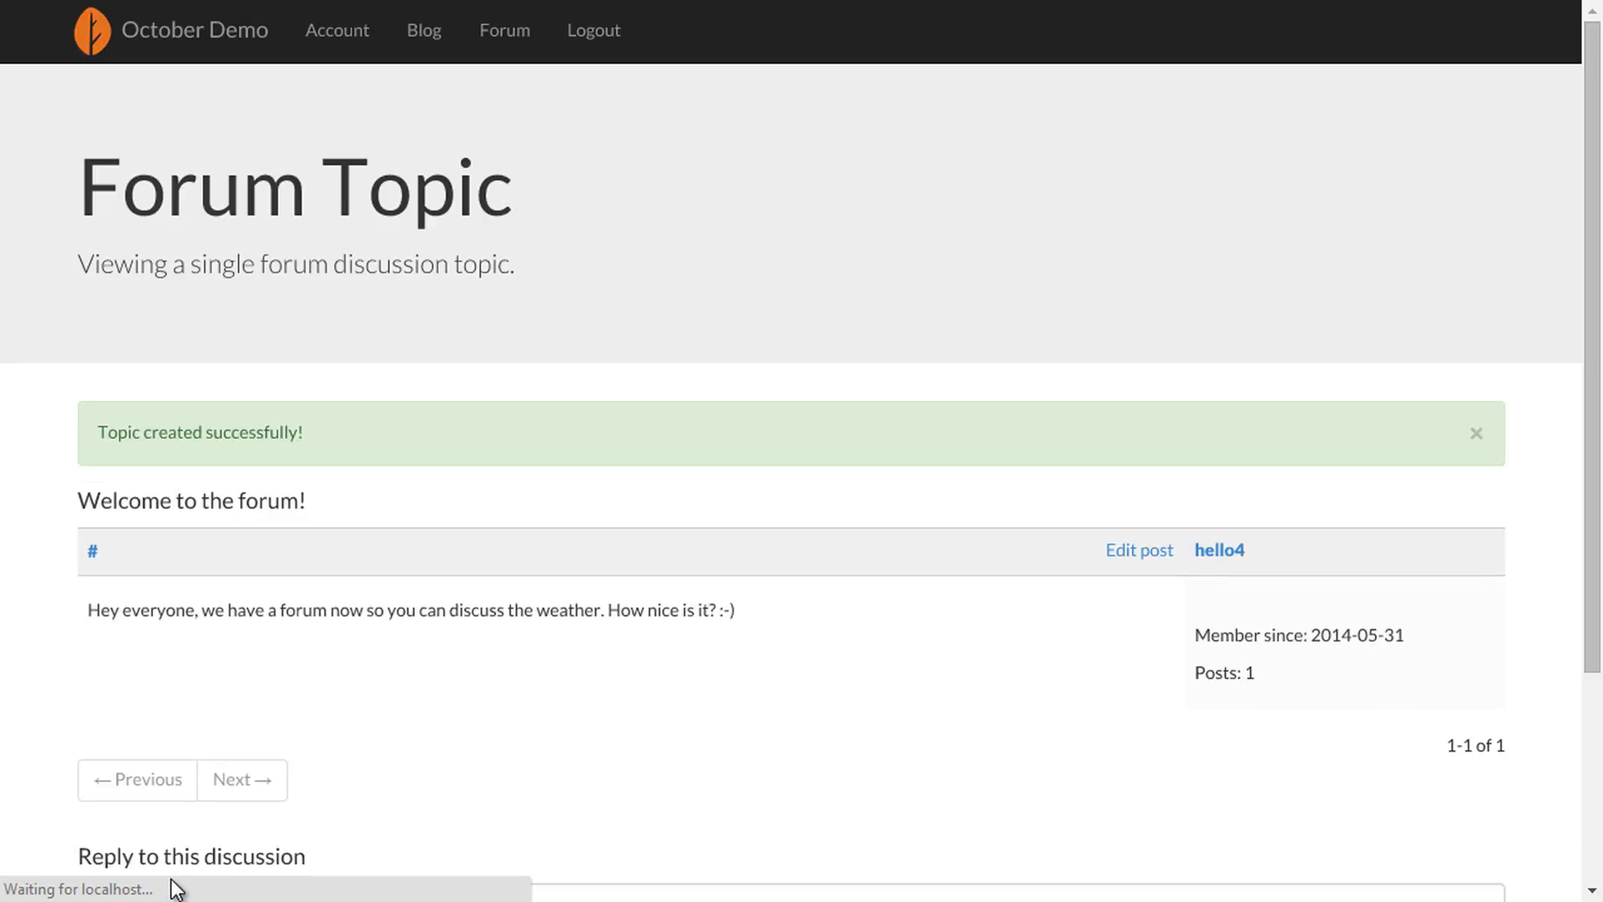
- Post the reply 'Let's go for a swim!' to the new topic
scroll(1158, 668, "down", 2)
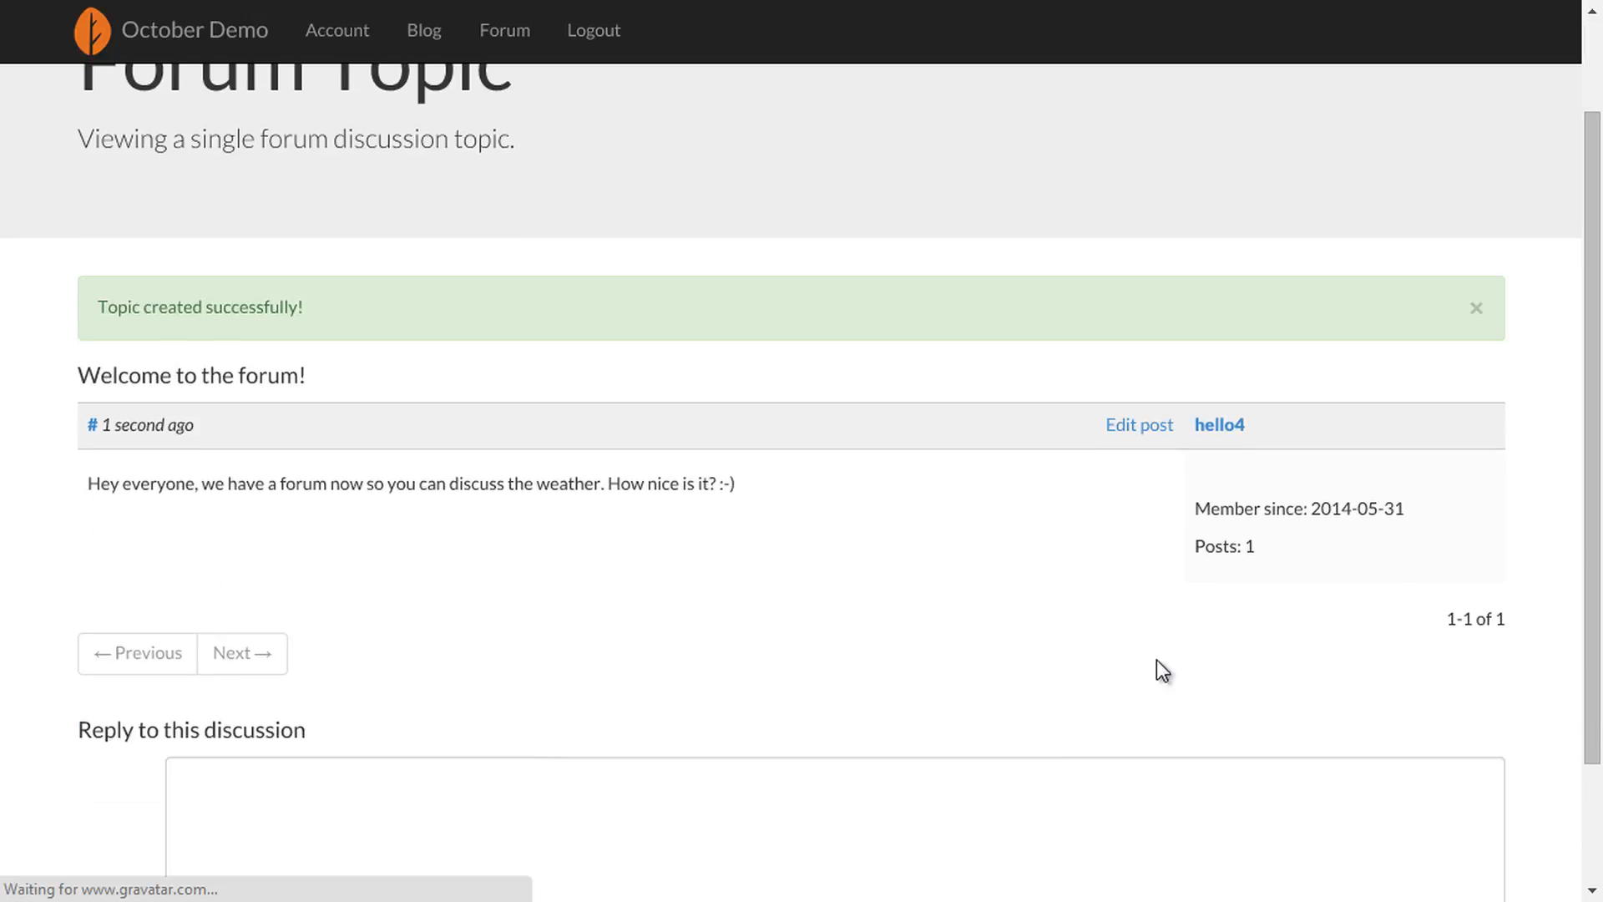
scroll(1159, 668, "down", 2)
scroll(1159, 668, "down", 1)
left_click(918, 706)
type("Let's go for a swim!")
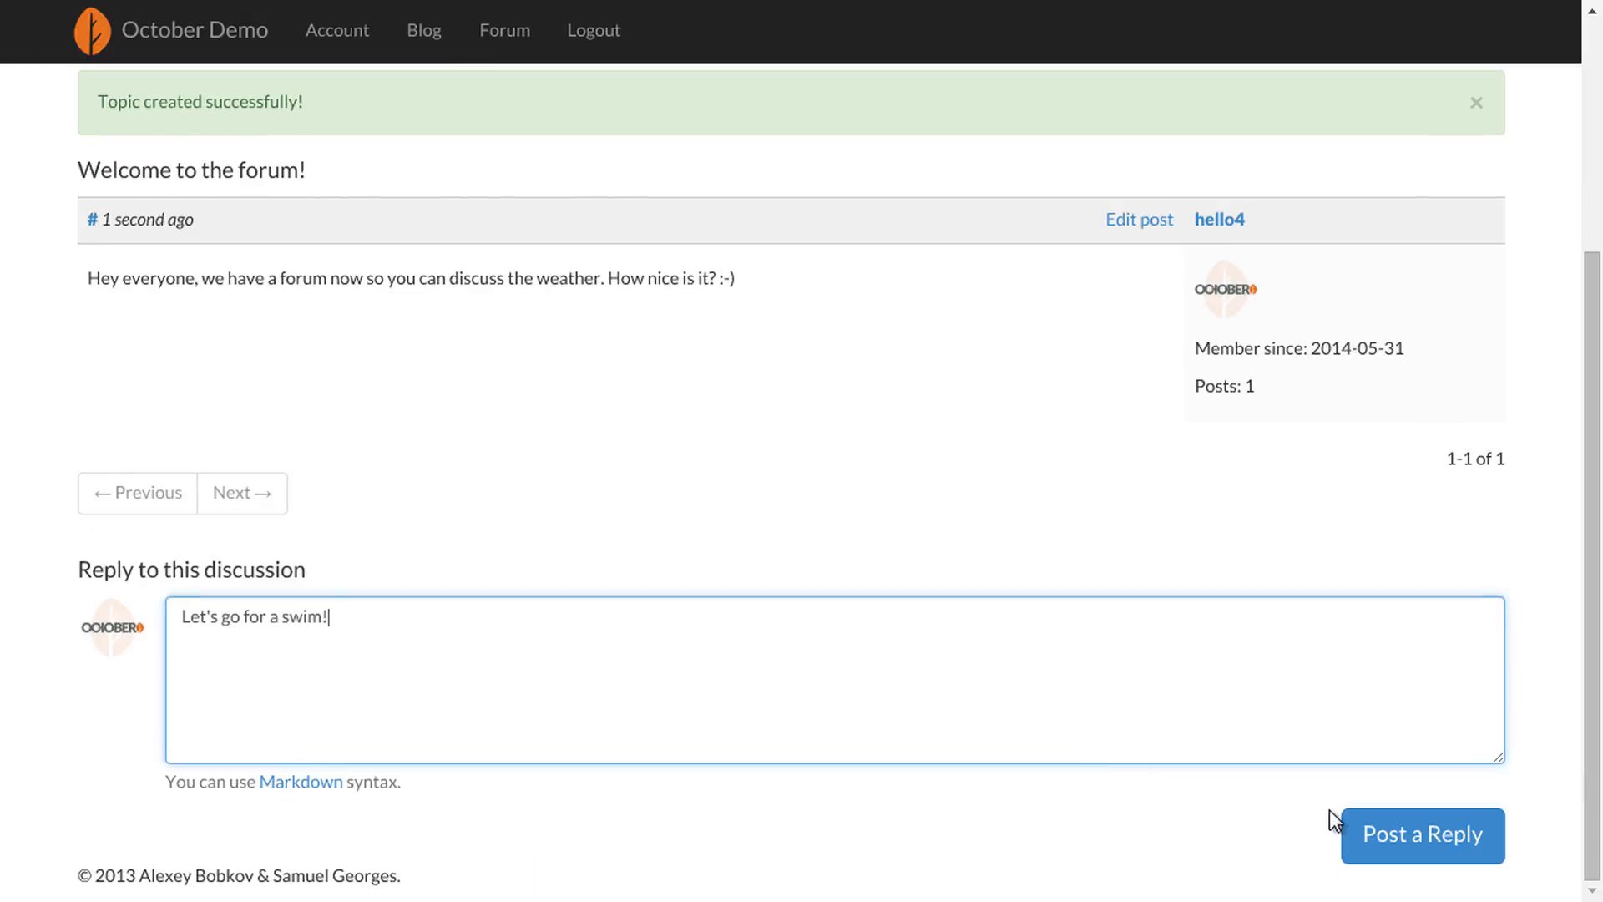
left_click(1428, 834)
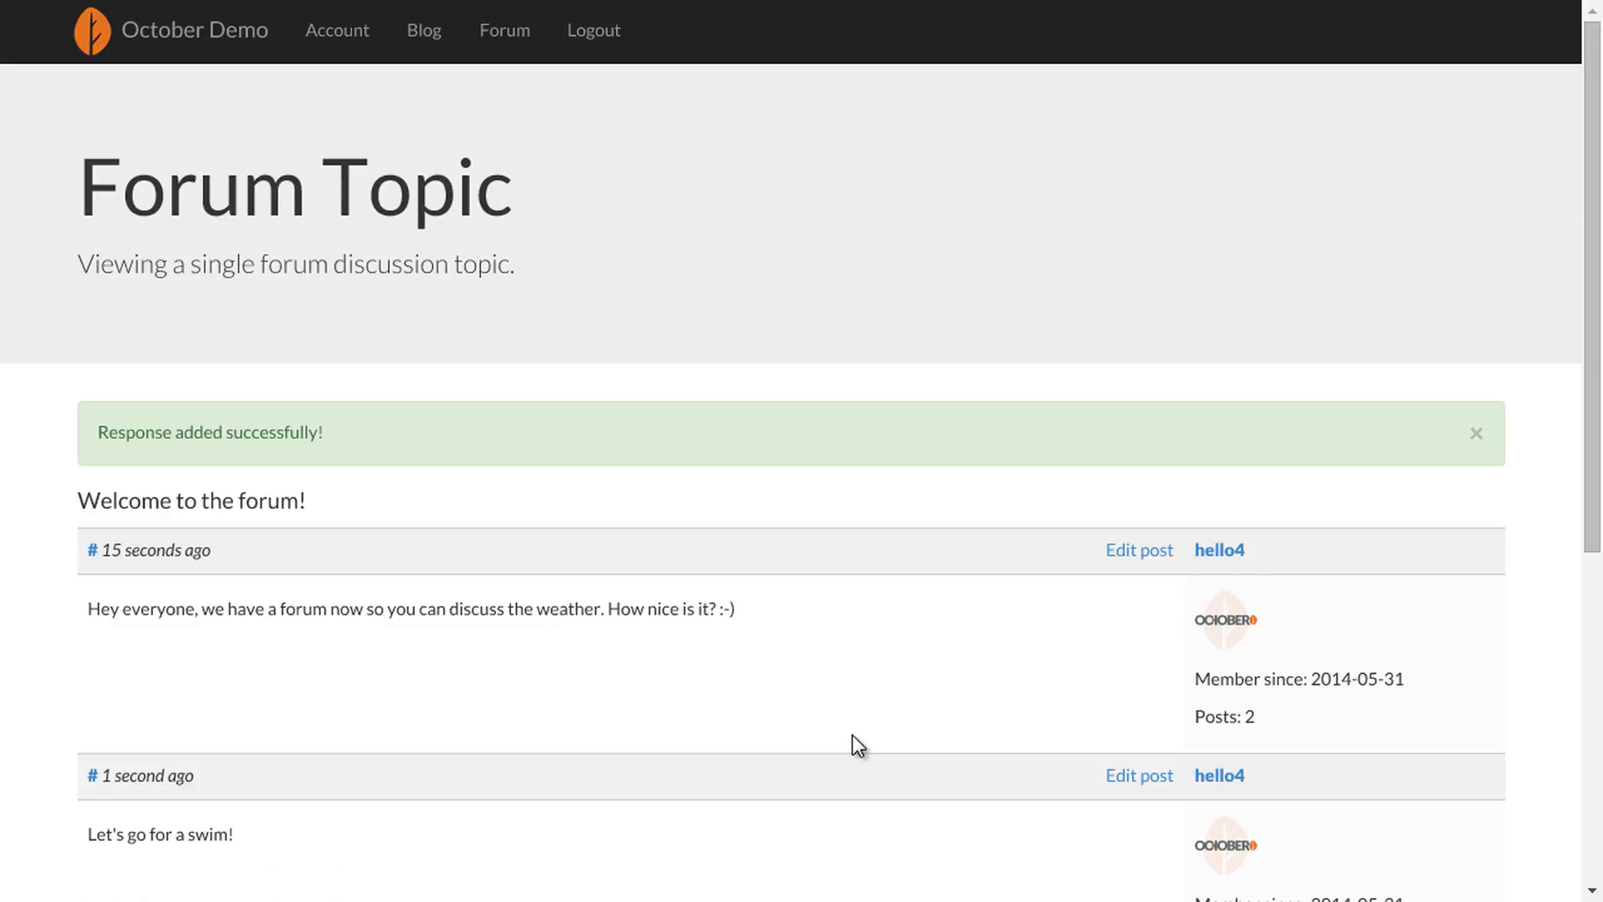
scroll(853, 735, "down", 3)
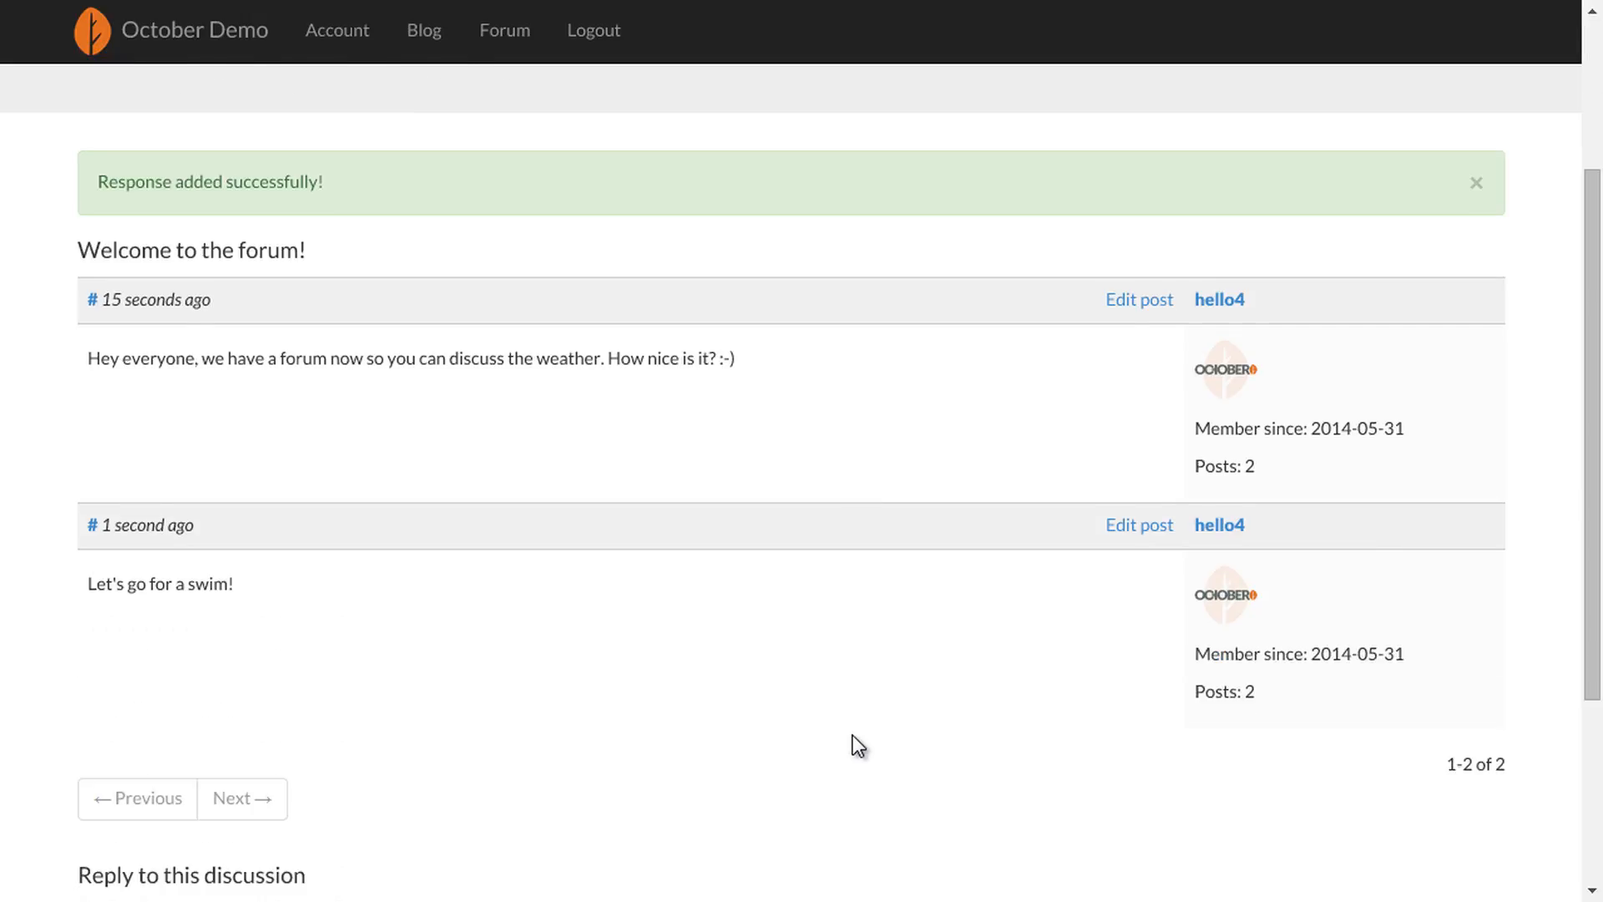
left_click(359, 40)
- Check the Blog and Forum pages, view 'Let's build a perfect marketplace!', then open the Blog Post page template
left_click(446, 46)
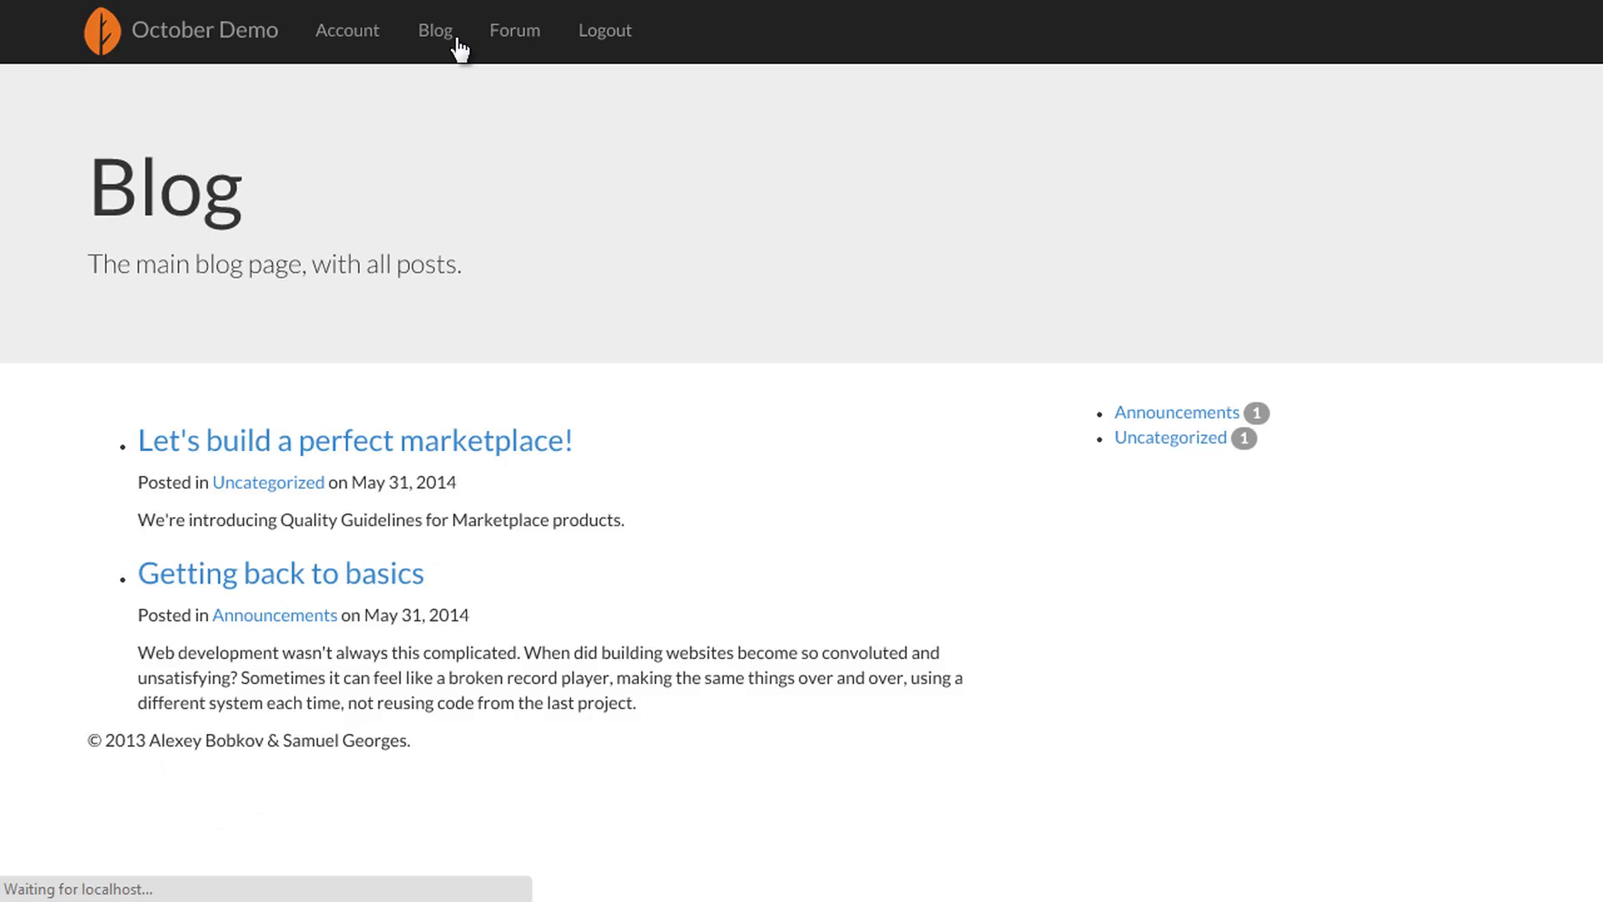
left_click(495, 44)
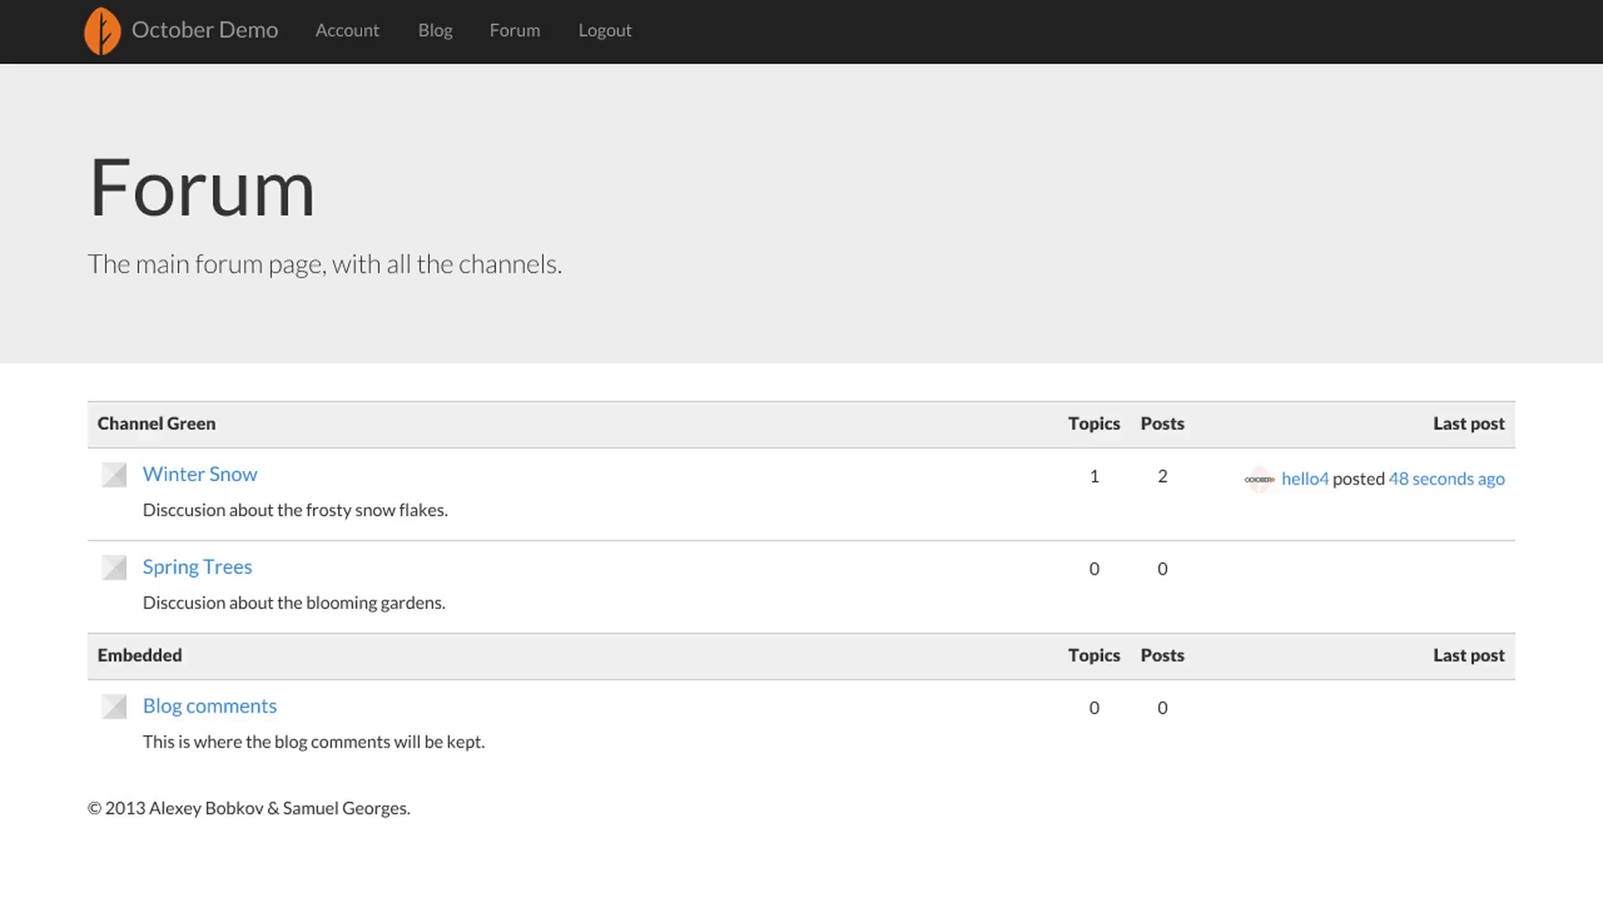
left_click(434, 33)
left_click(319, 438)
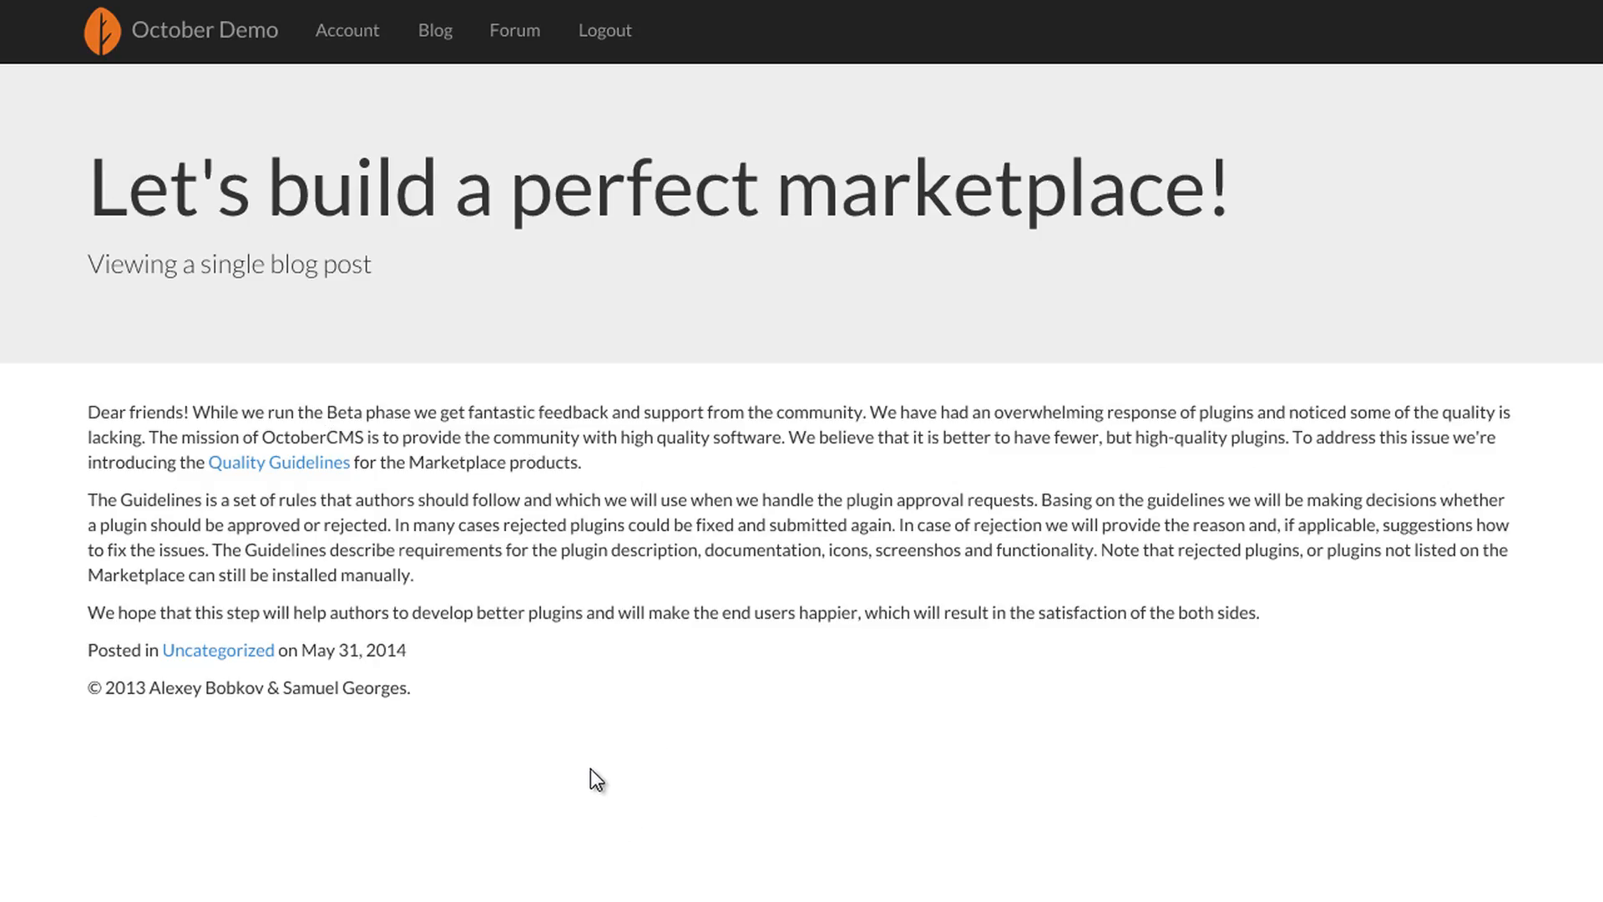
scroll(287, 773, "down", 1)
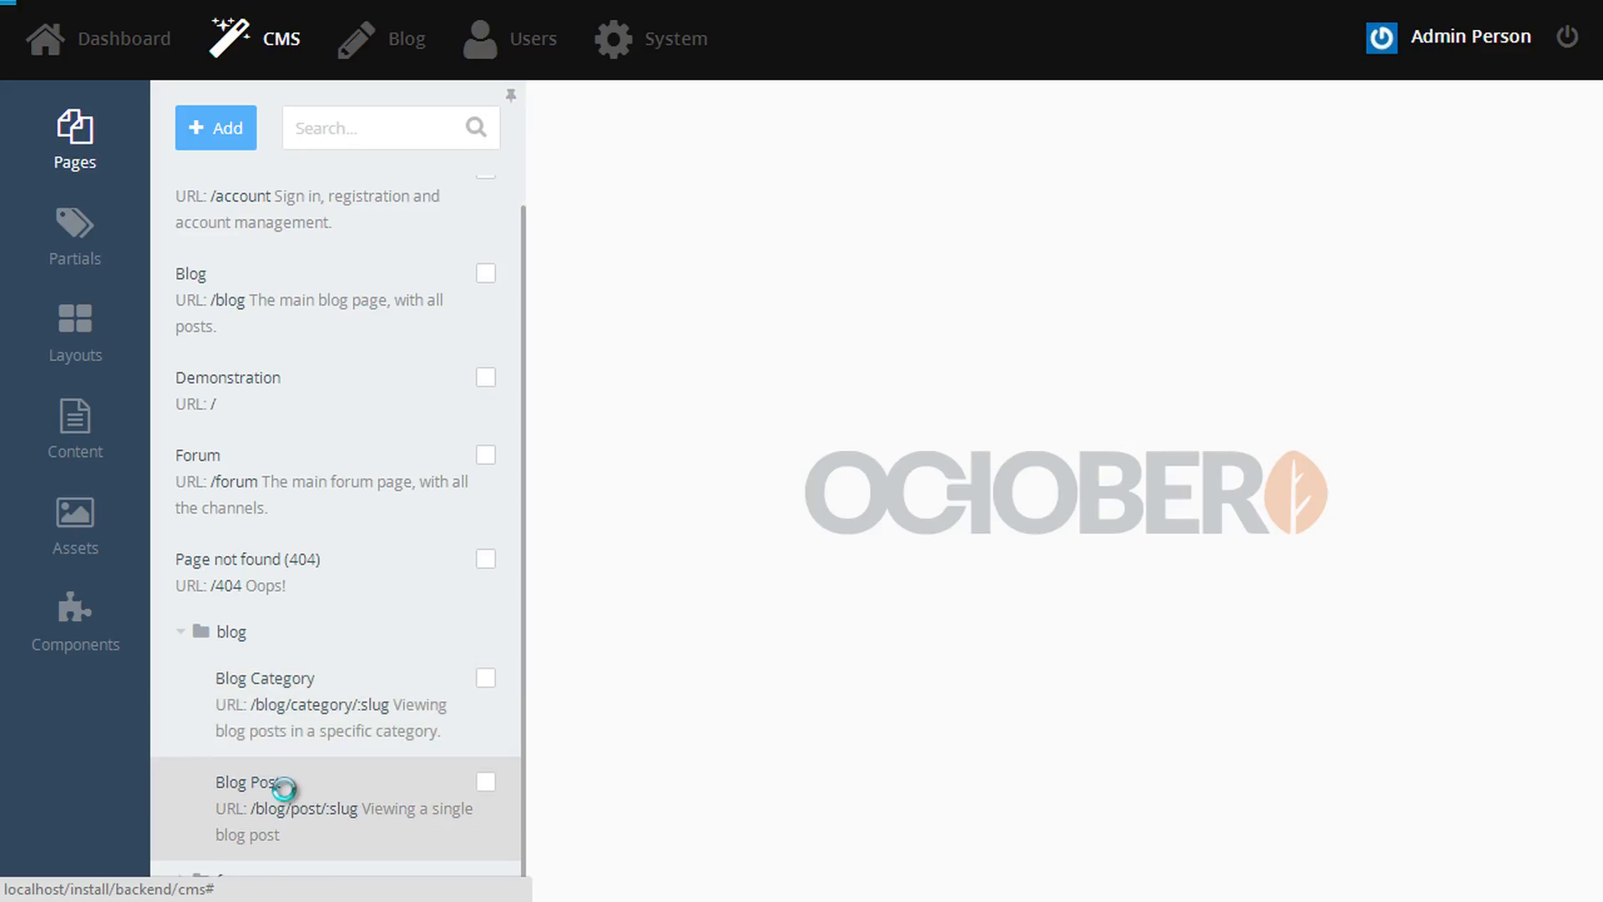
left_click(288, 801)
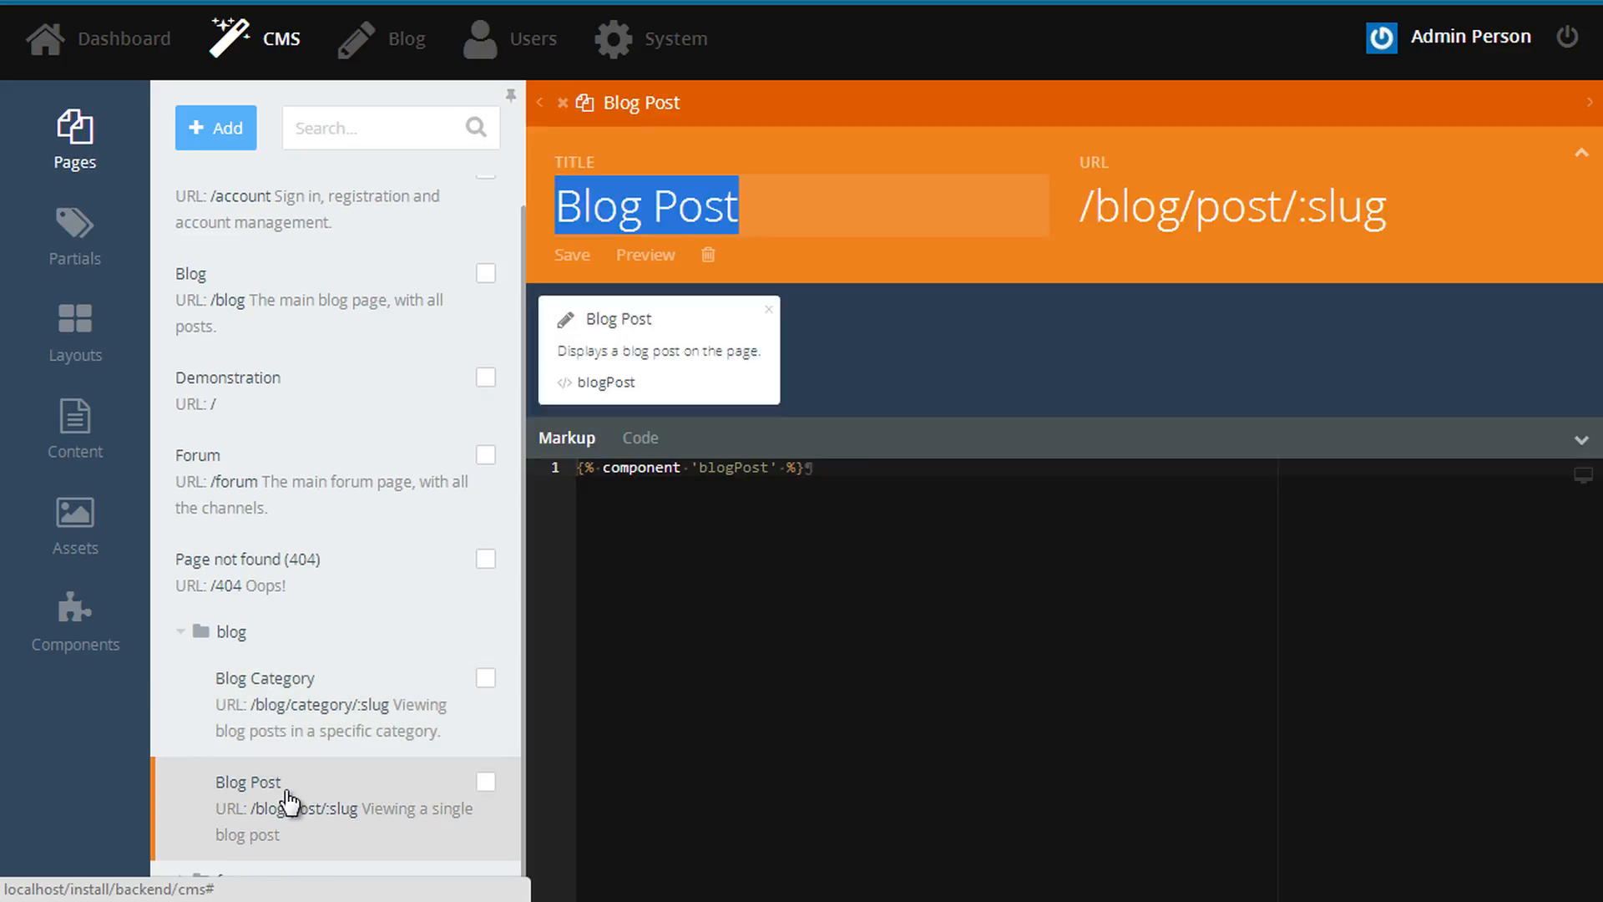
- Add an <h2>Comments</h2> heading below the blog post component tag
left_click(1033, 612)
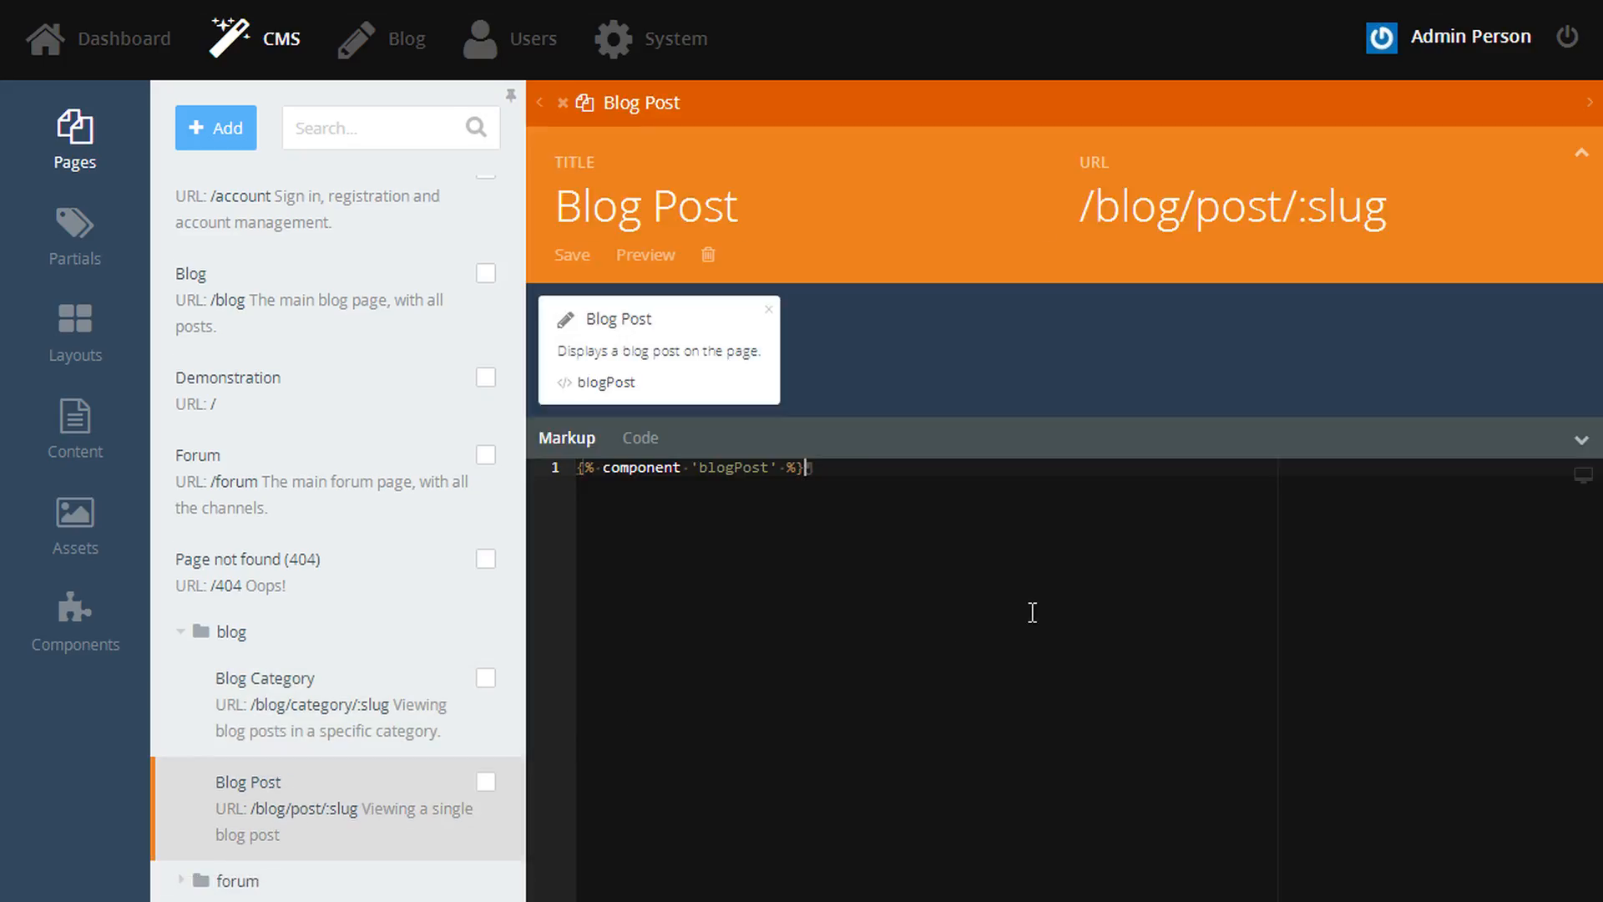
key("Return")
key("Return")
type("<h2>Com")
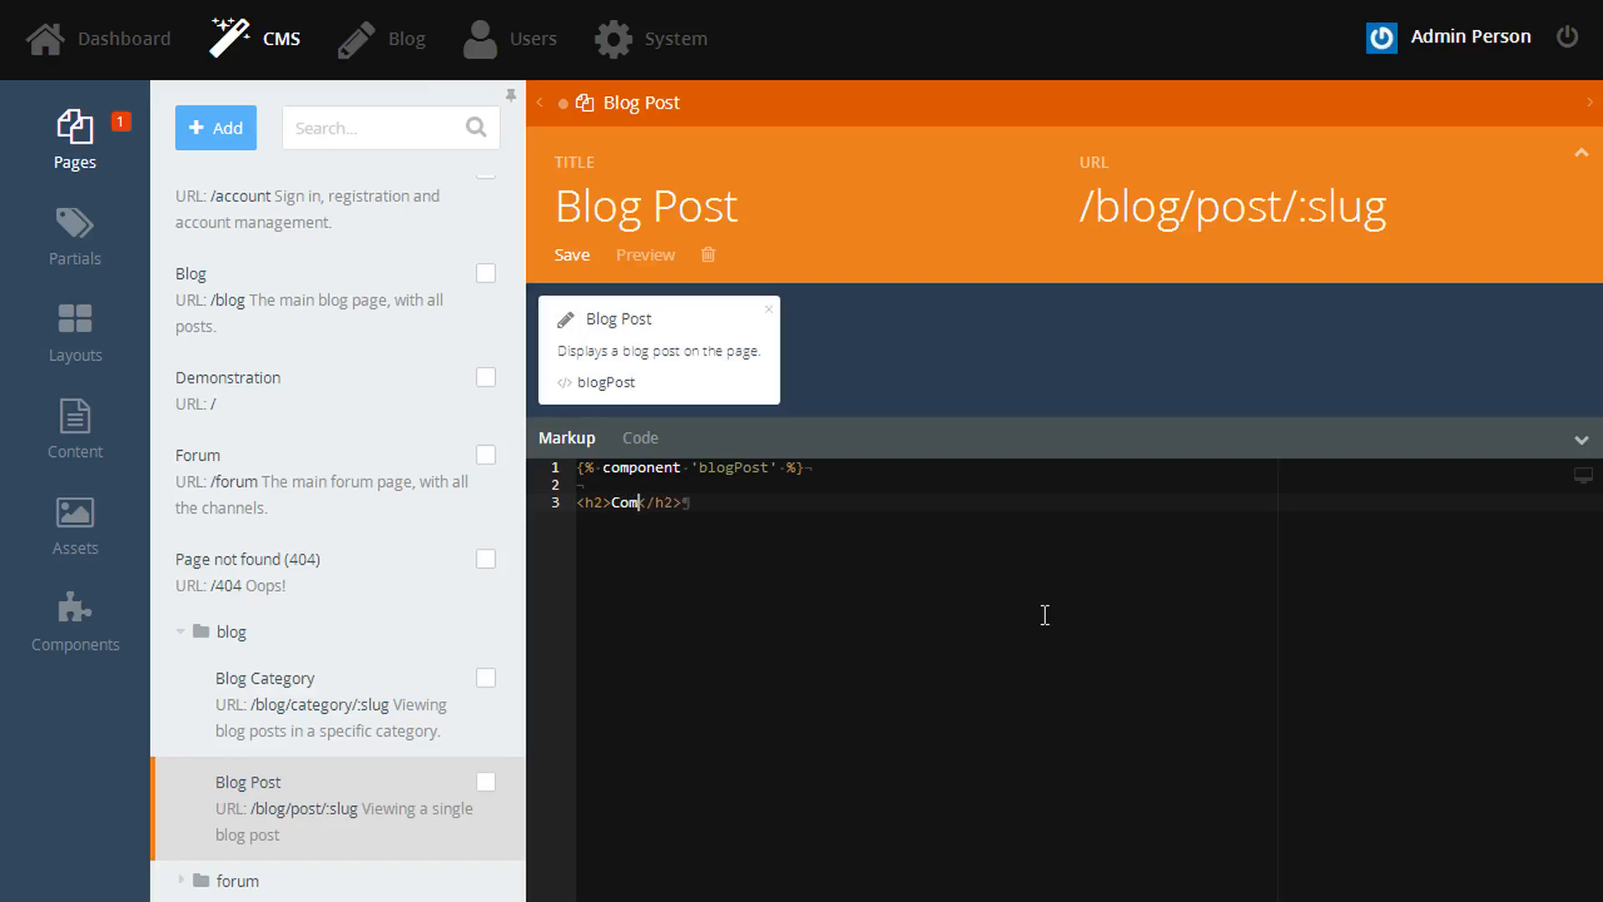
type("ments")
key("Return")
- Drag the forum Embed Topic component under the Comments heading
left_click(94, 656)
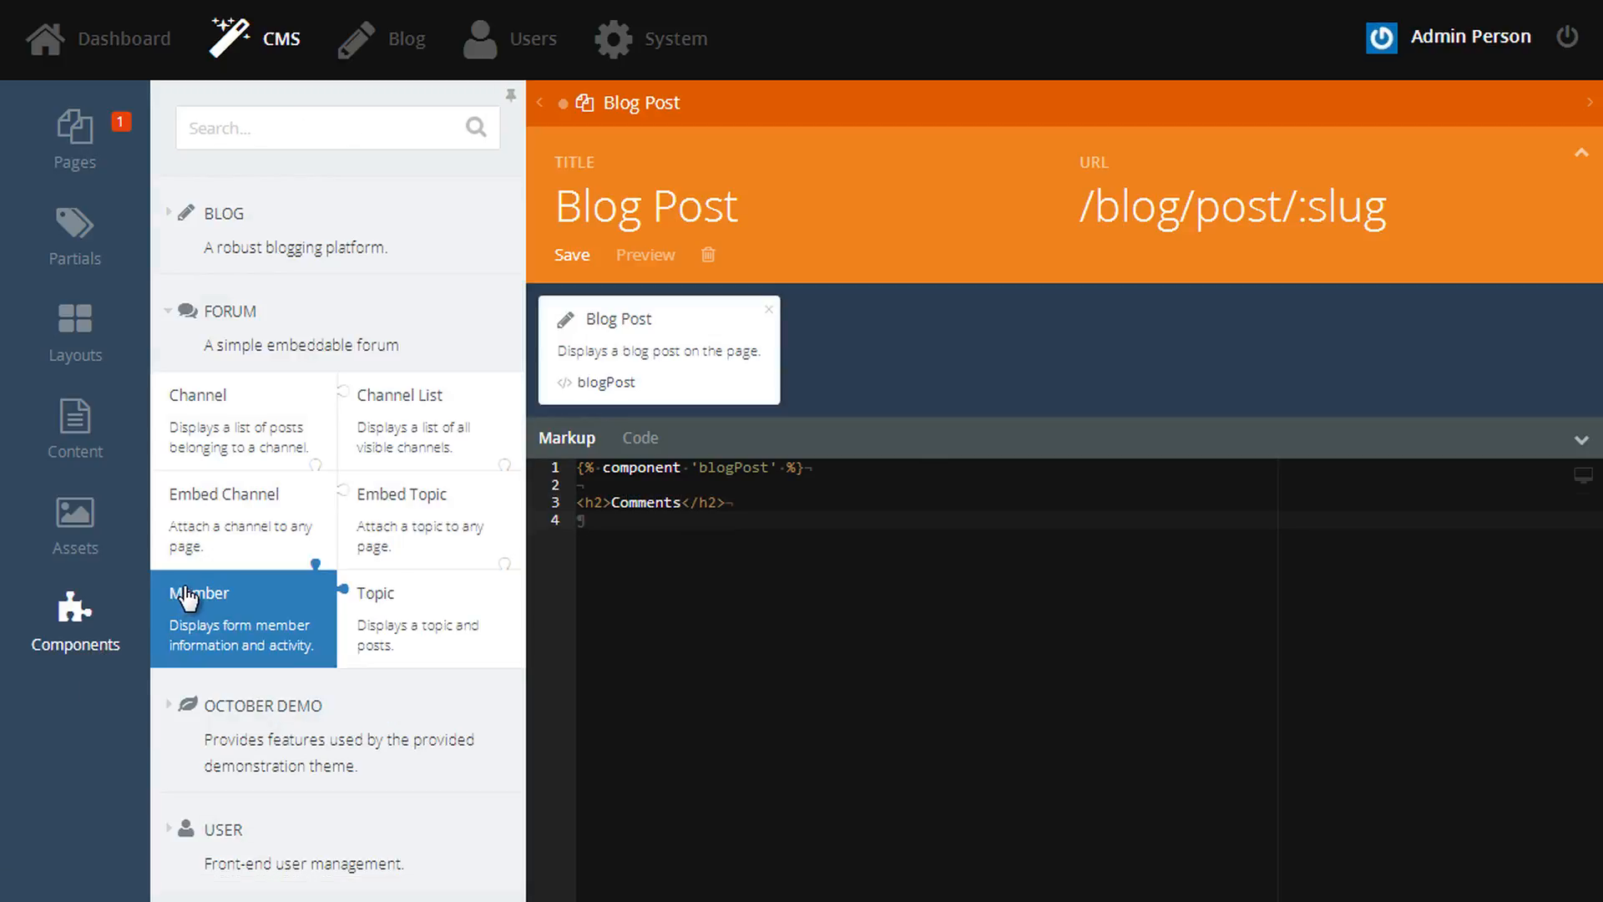
mouse_move(402, 518)
left_mouse_down()
mouse_move(635, 534)
mouse_move(706, 574)
left_mouse_up()
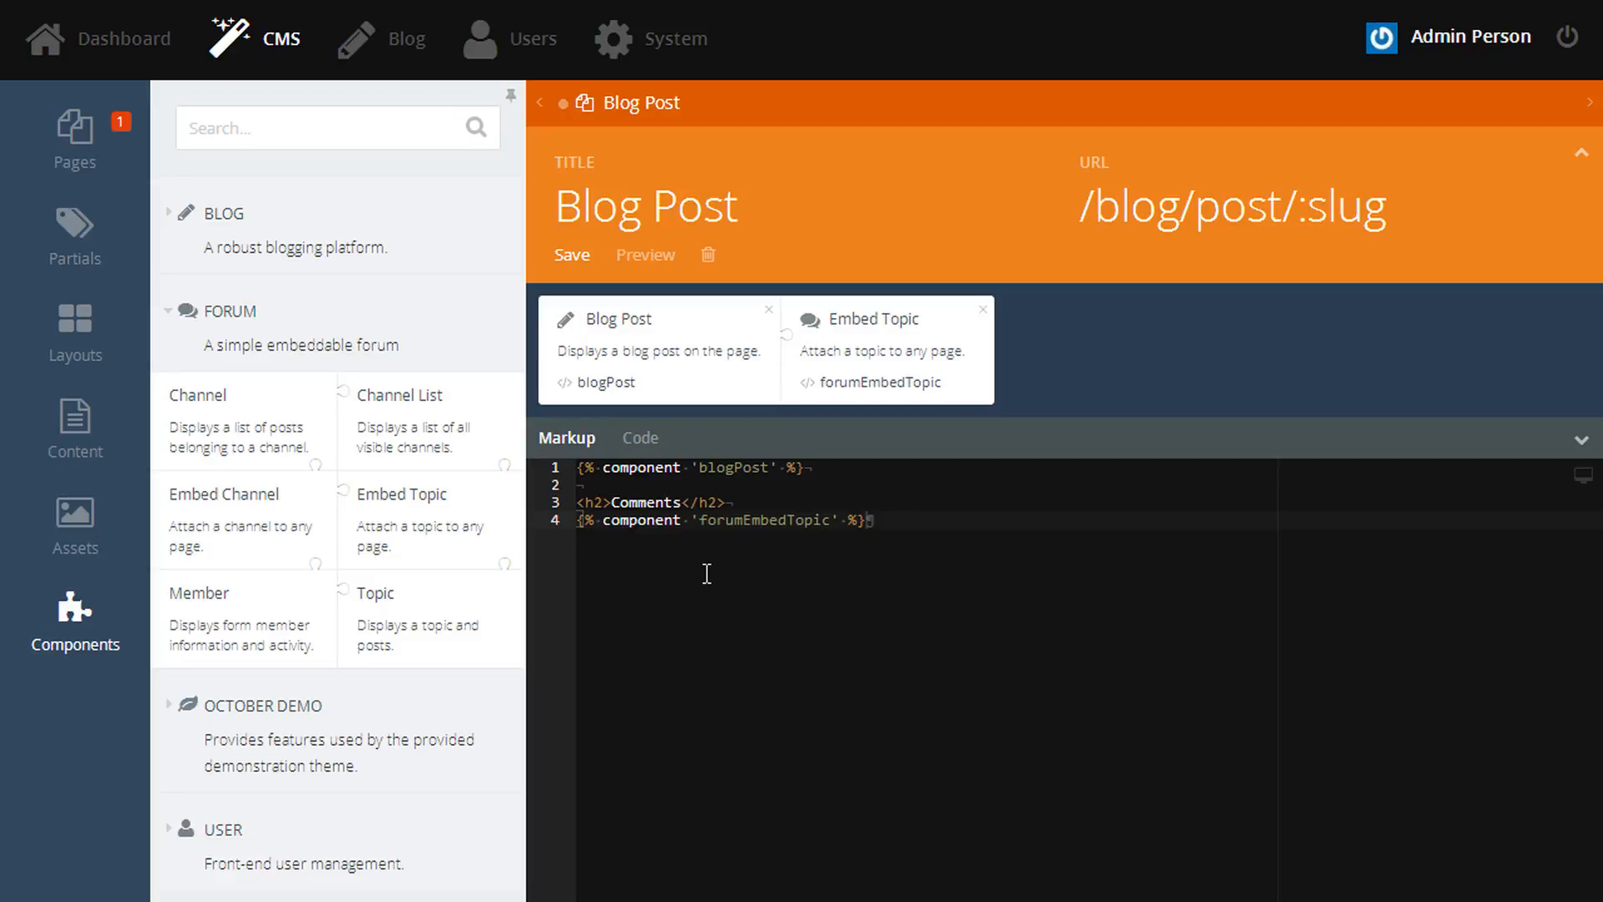
left_click(859, 388)
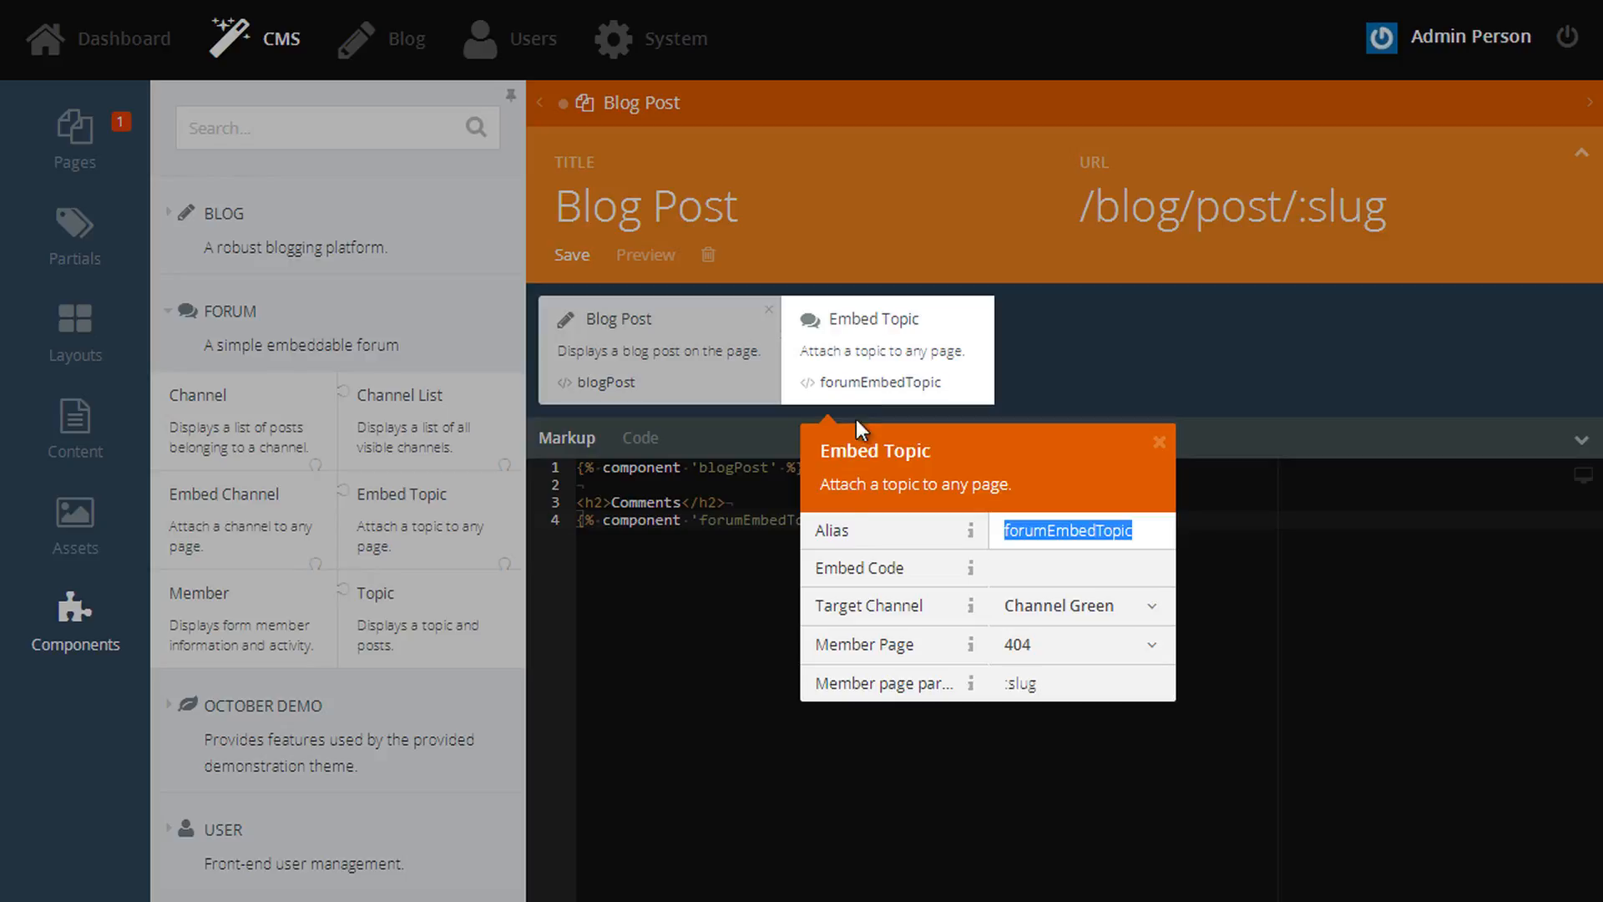
- Set the Embed Topic component's Embed Code to :slug
triple_click(839, 571)
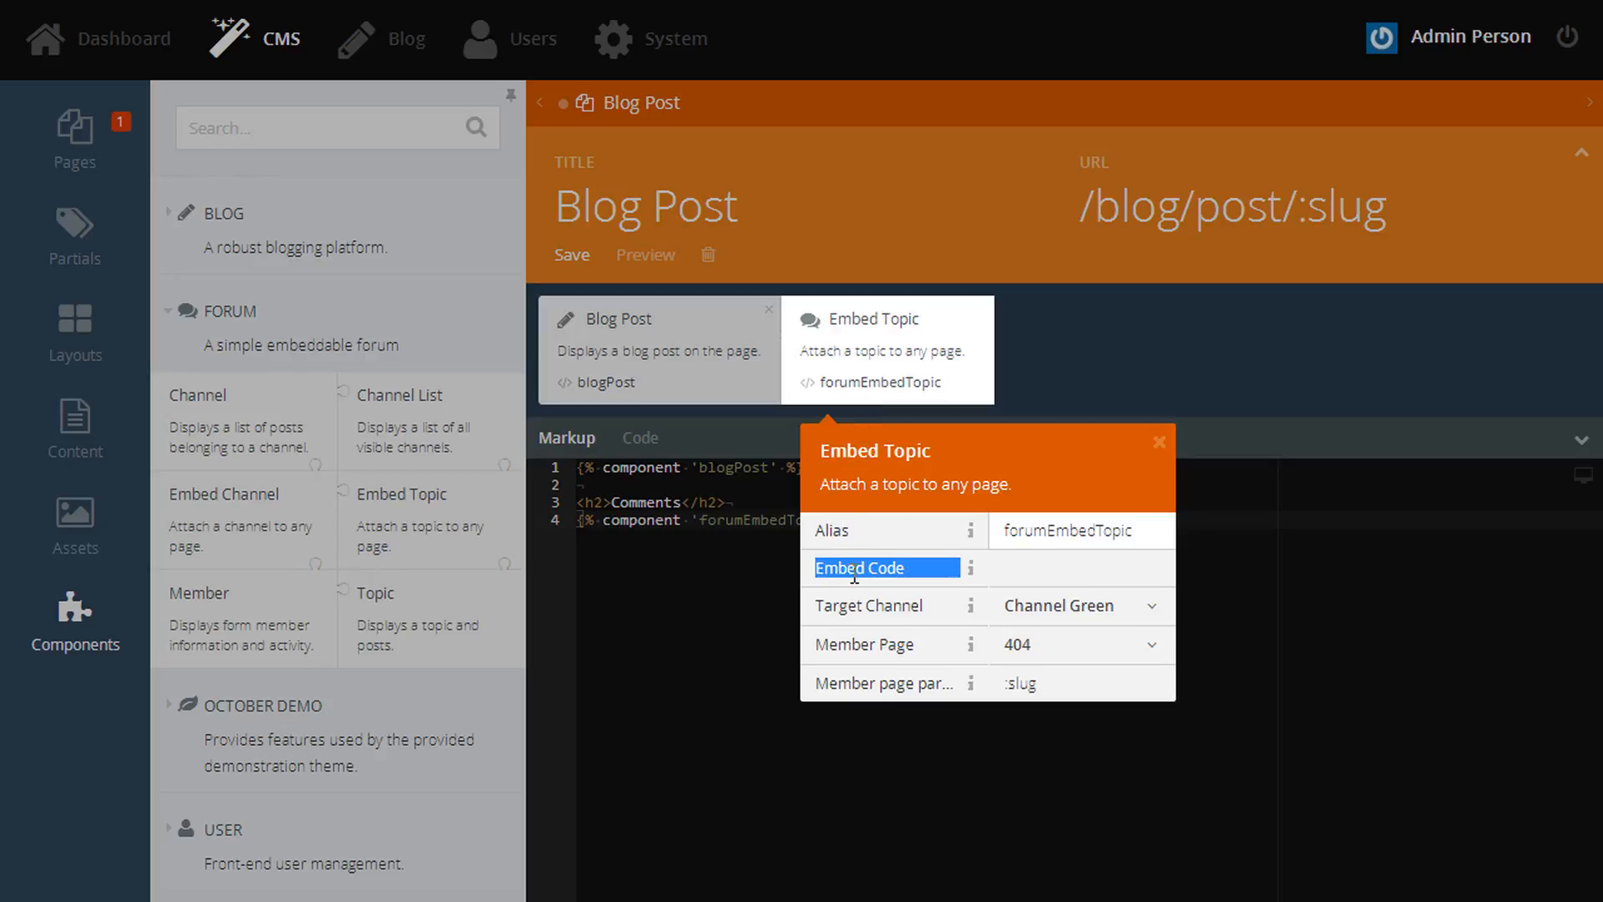
left_click(856, 574)
mouse_move(971, 578)
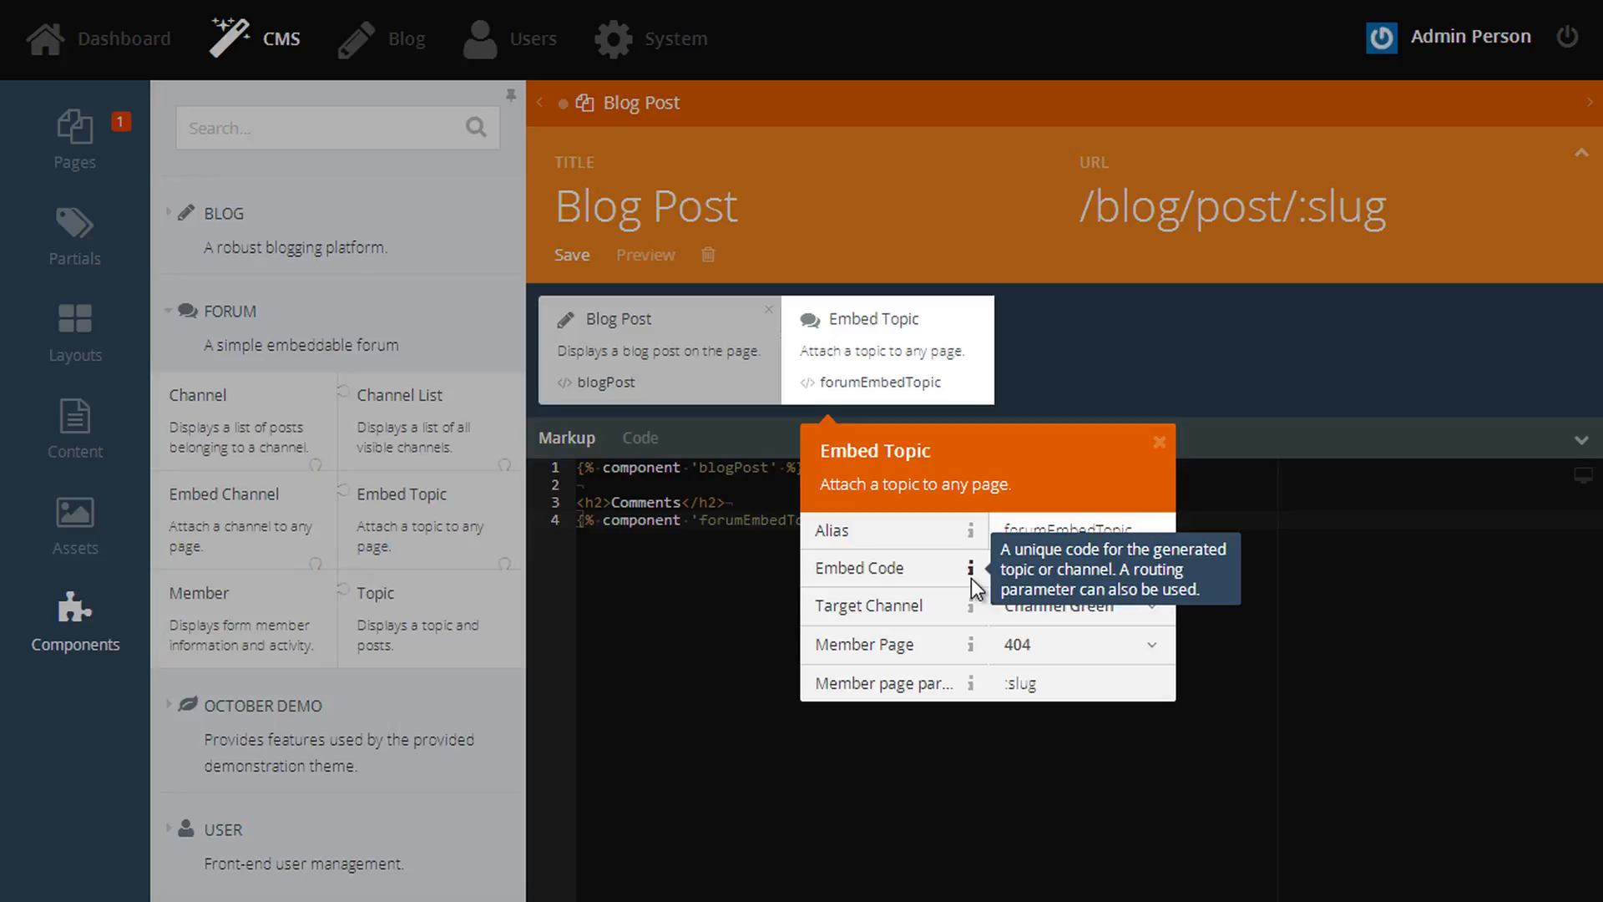
left_click(1011, 567)
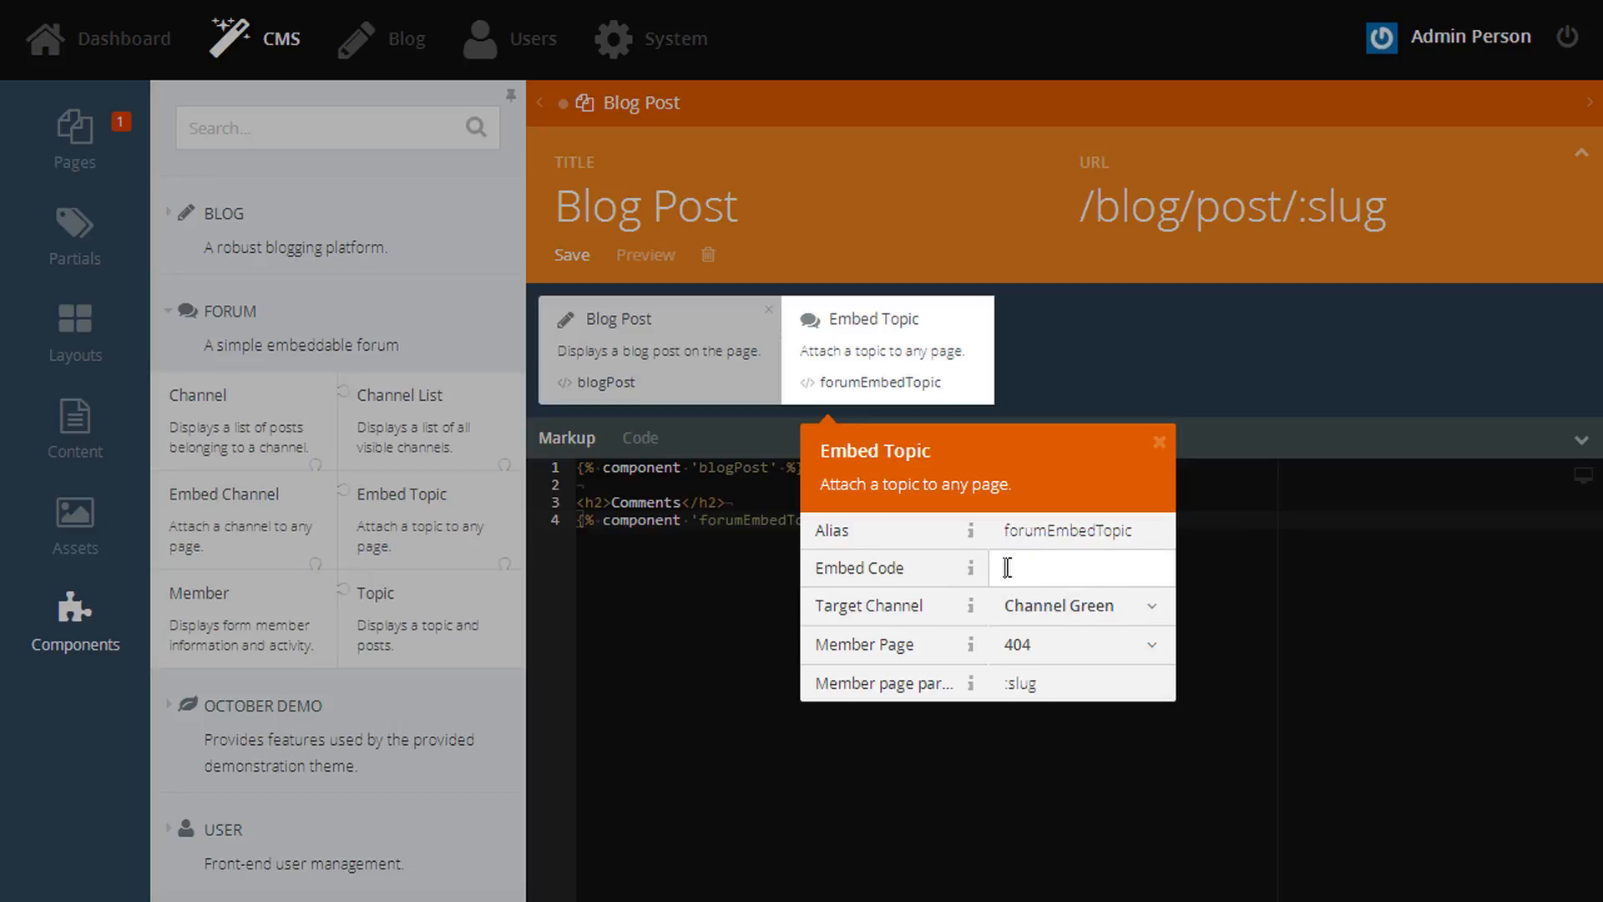
type(":slug")
- Choose '- Blog comments' as the target channel and save the Blog Post page
left_click(1090, 607)
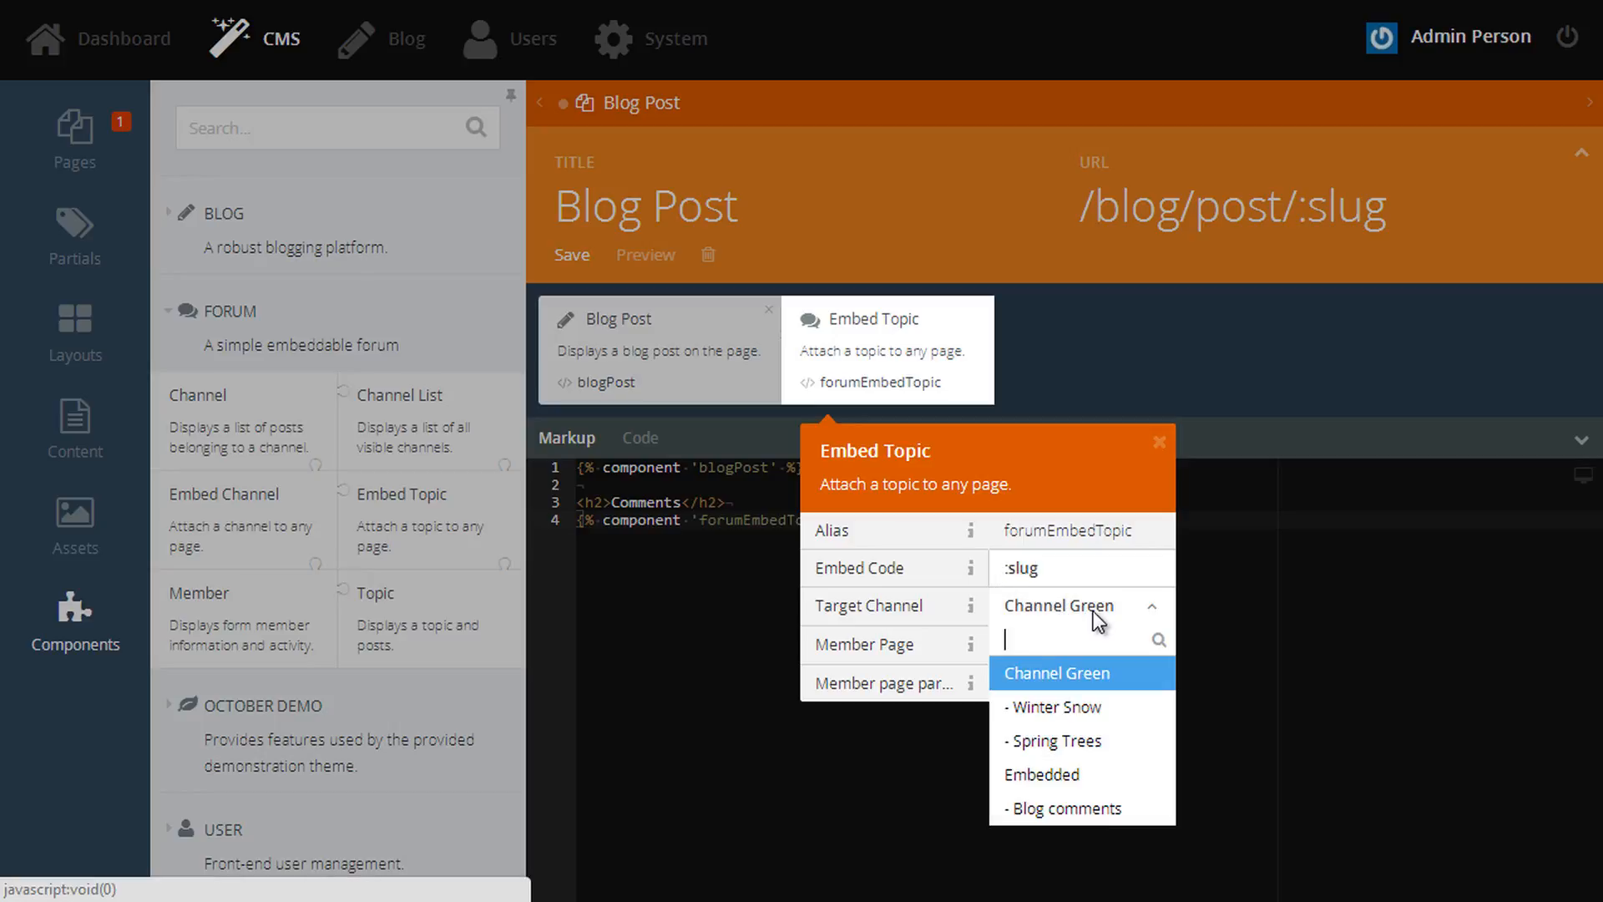
left_click(1113, 814)
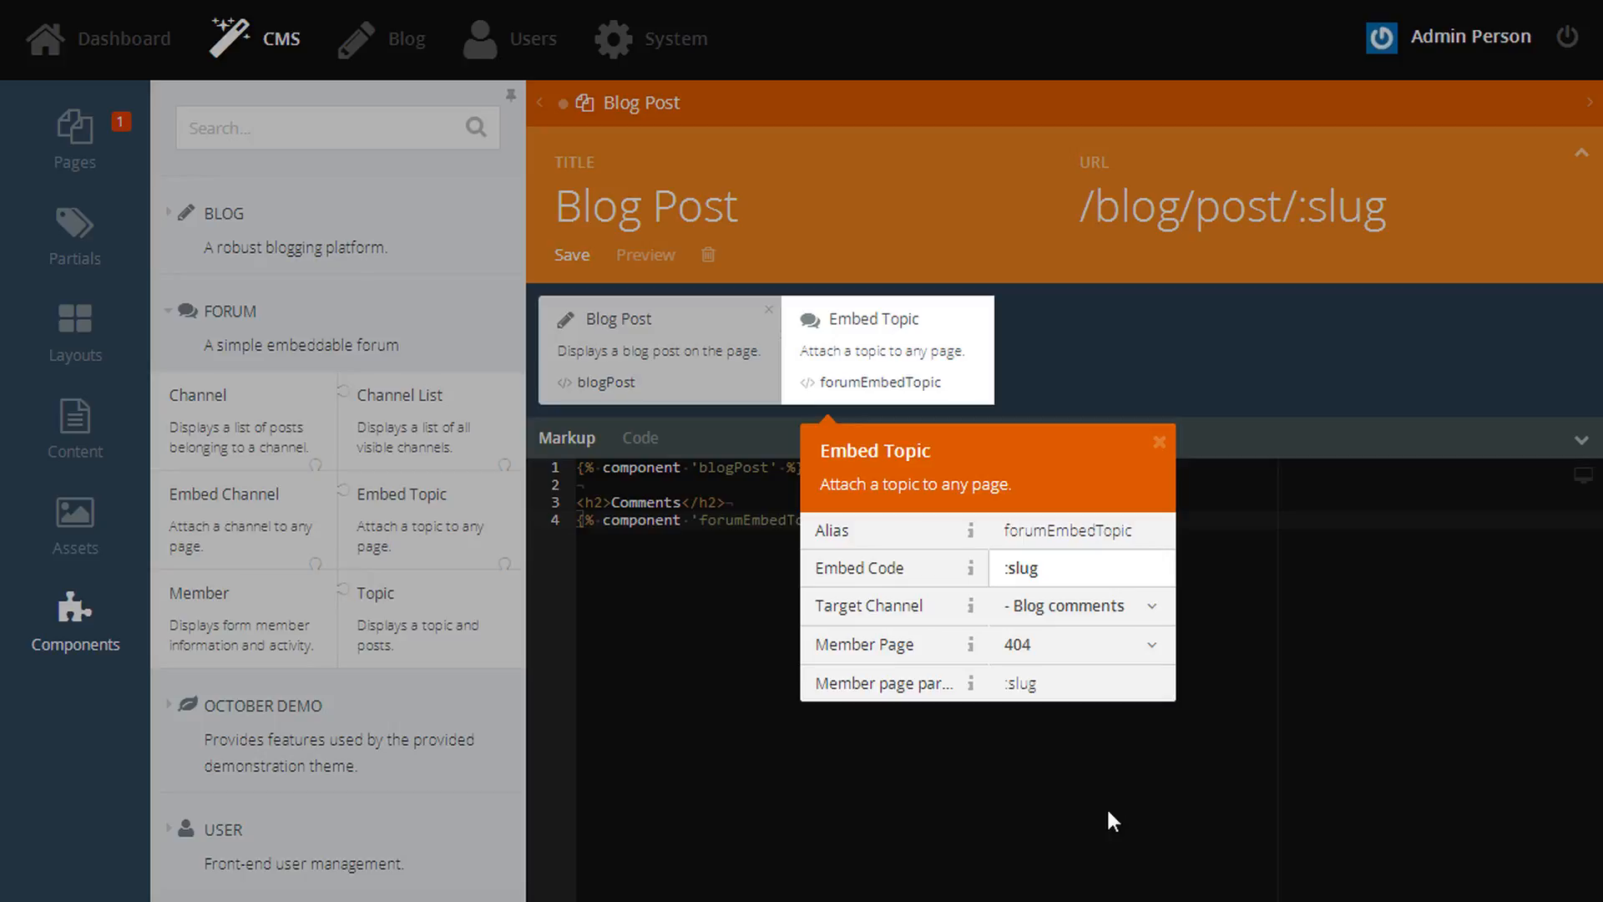
left_click(1105, 807)
key("ctrl+s")
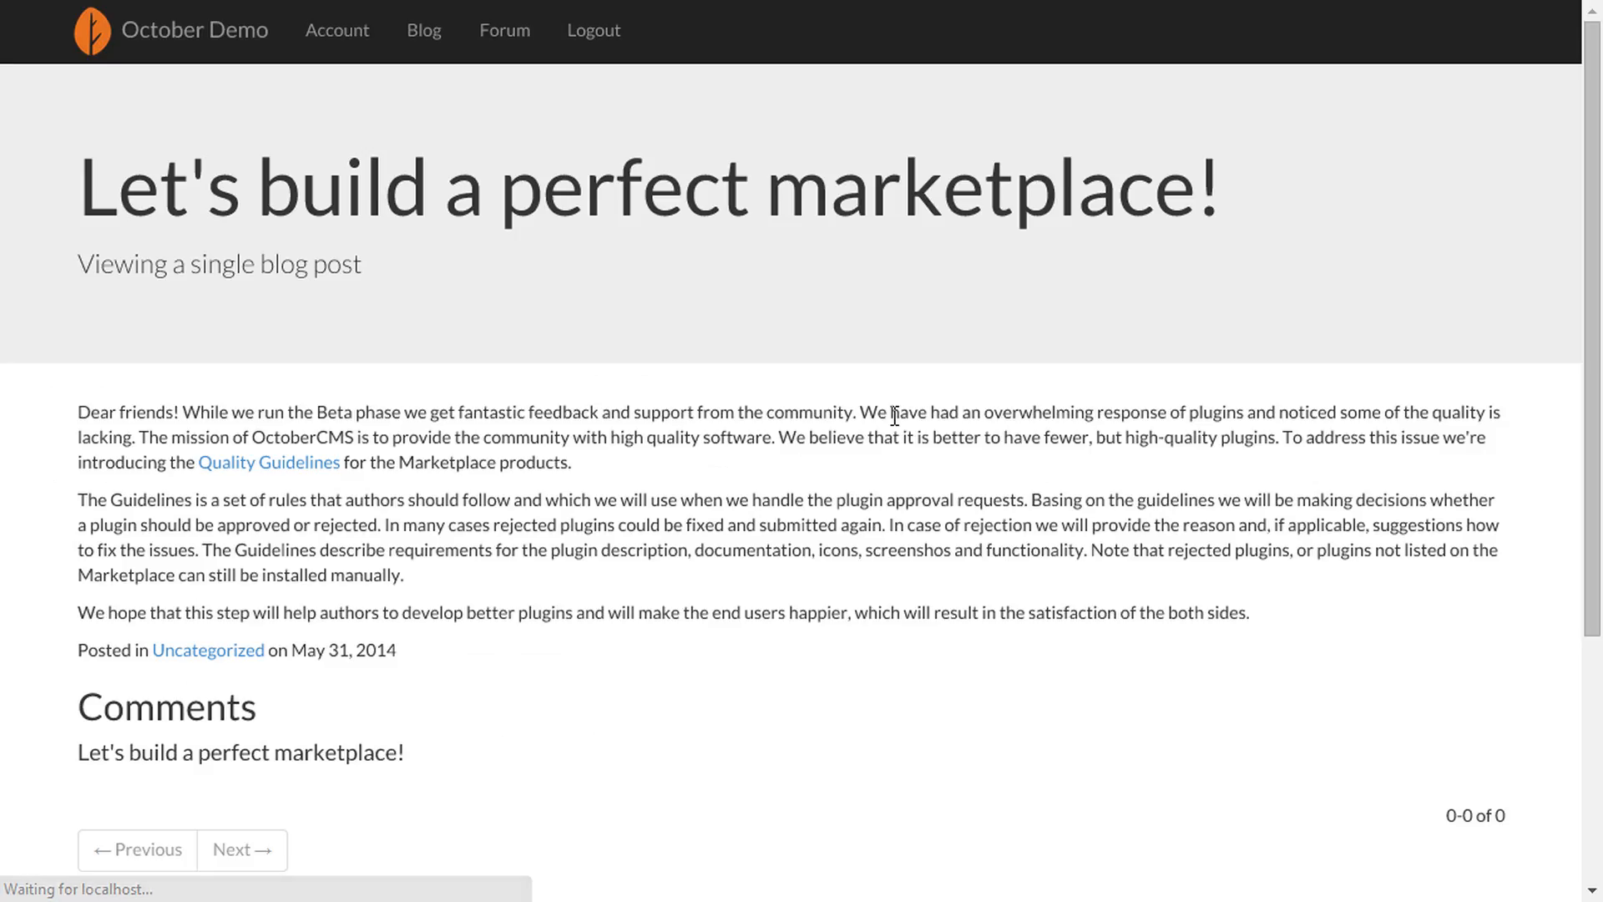
- Post the reply 'Really great post, mate!' under Reply to this discussion
scroll(893, 418, "down", 2)
scroll(894, 414, "down", 1)
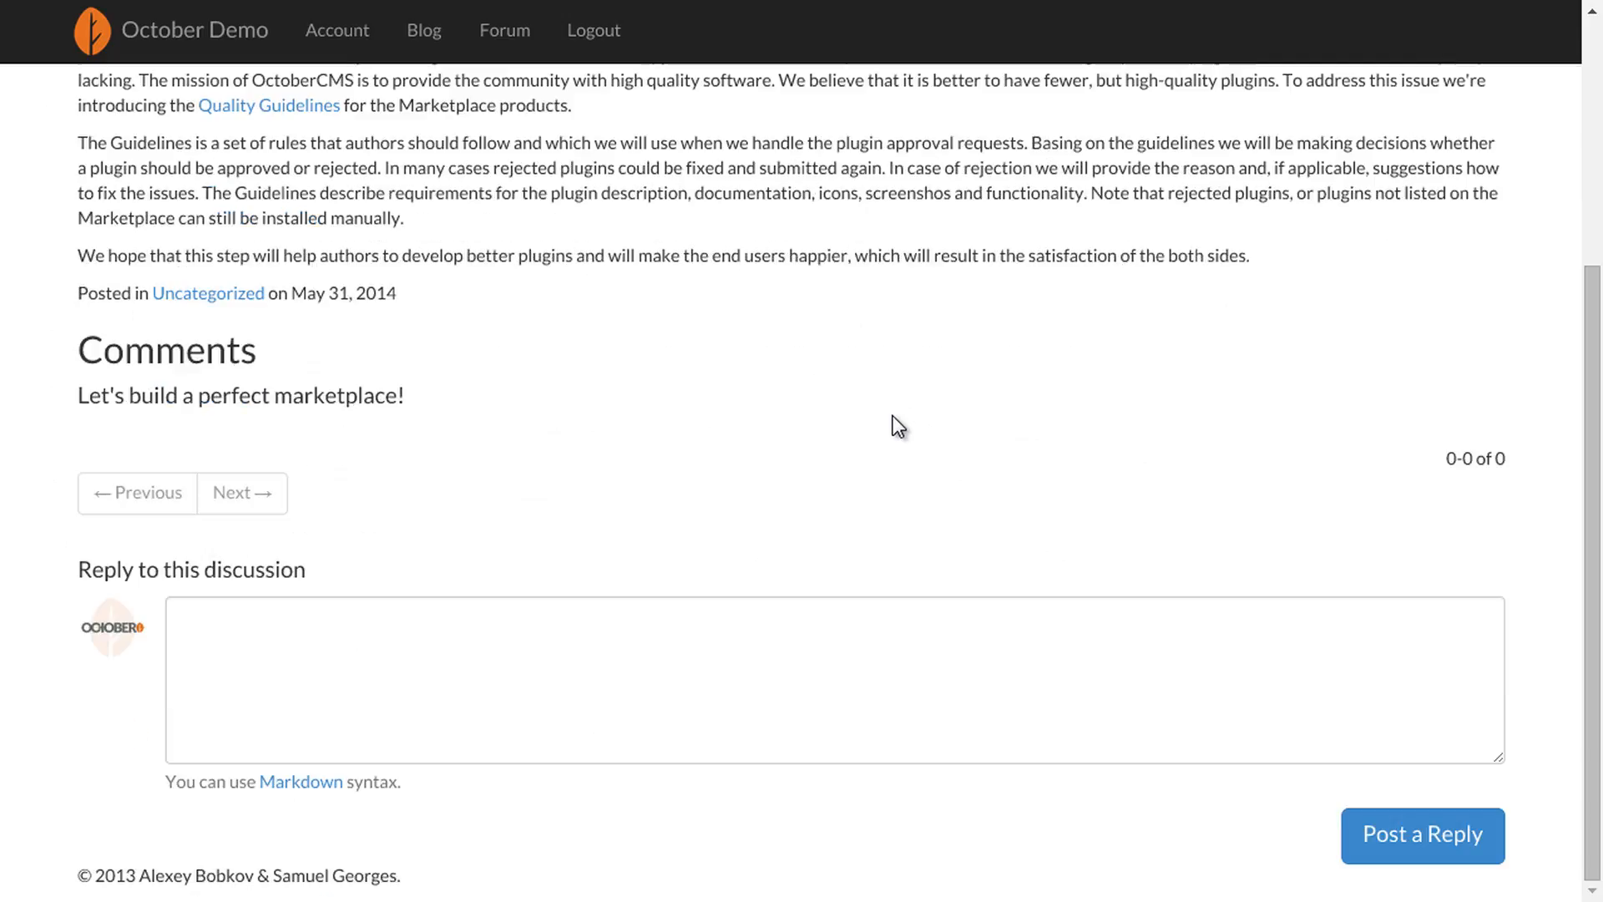
left_click(662, 741)
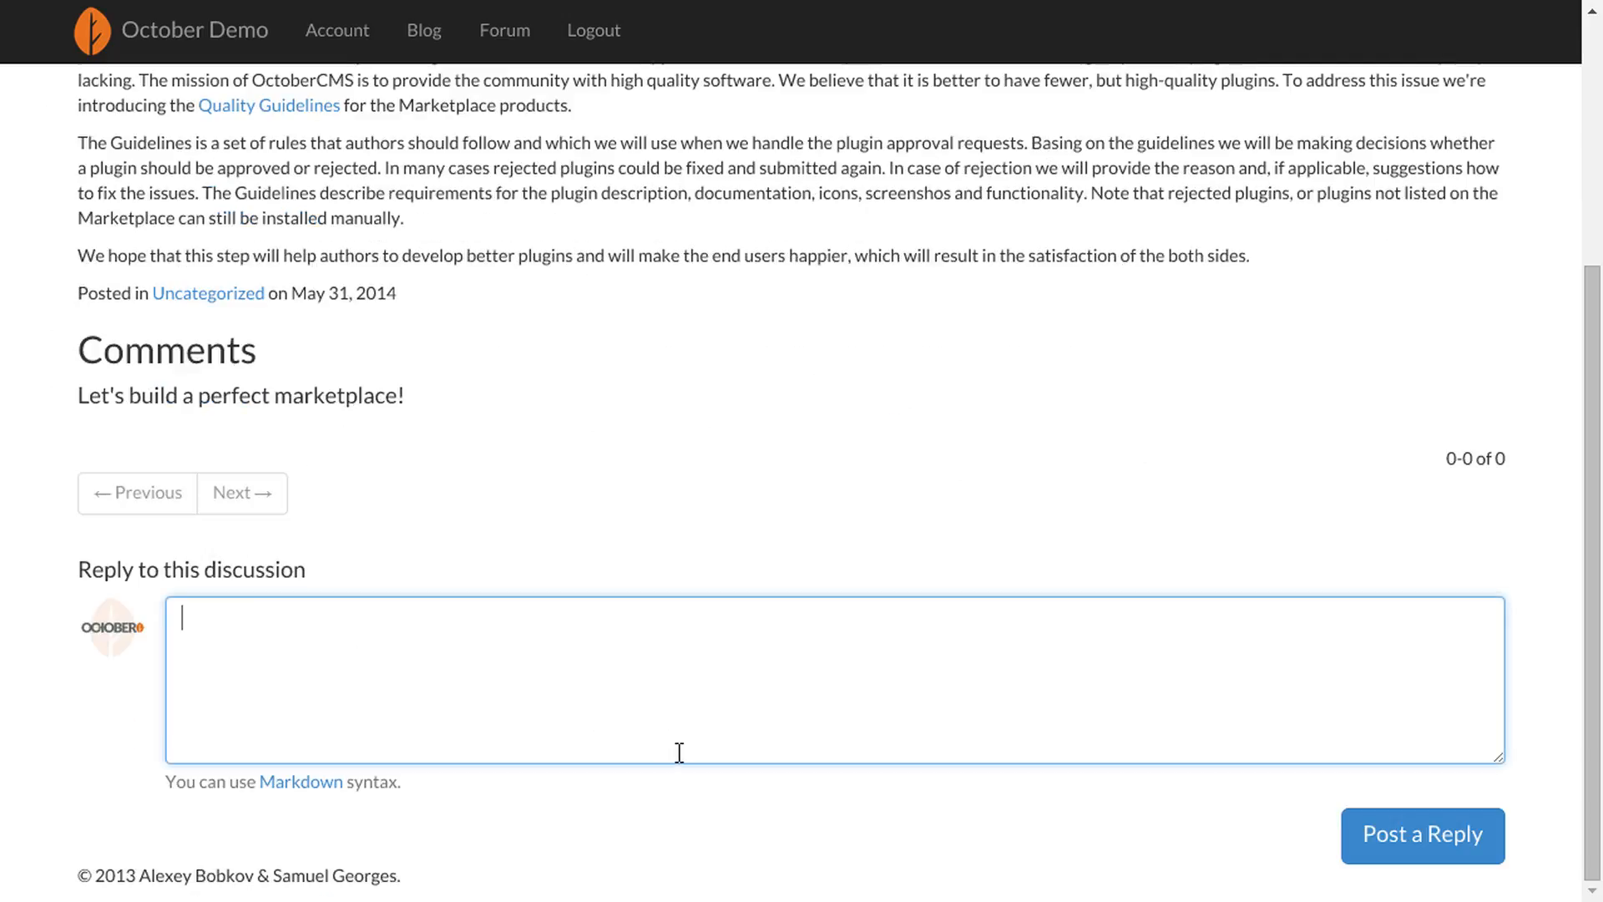
type("Really great post, mate!")
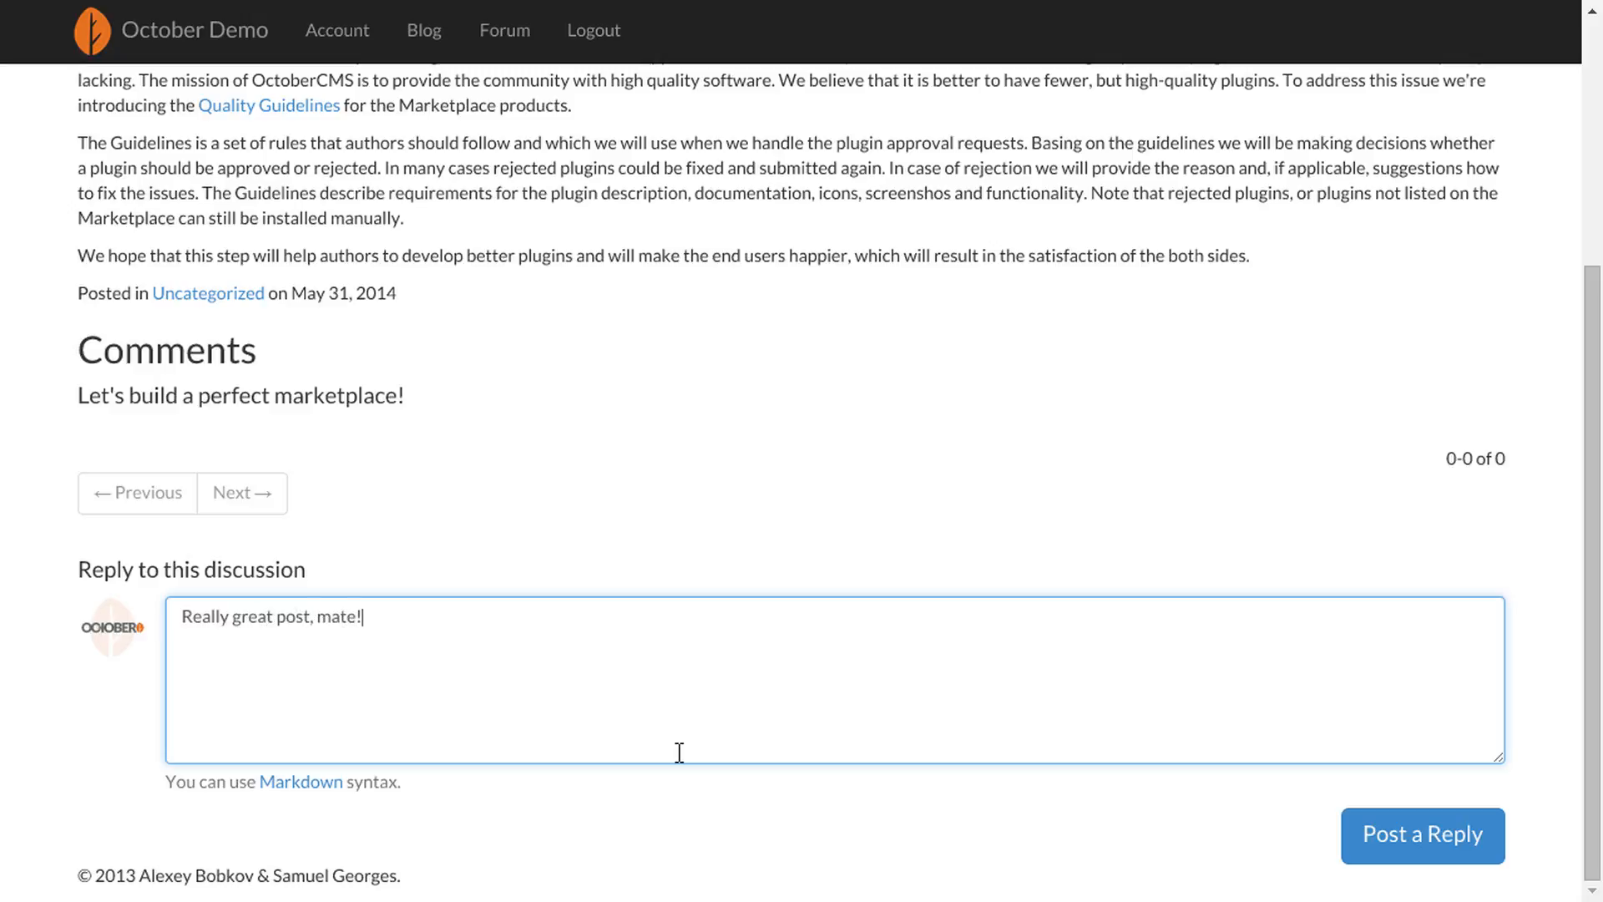
left_click(1401, 854)
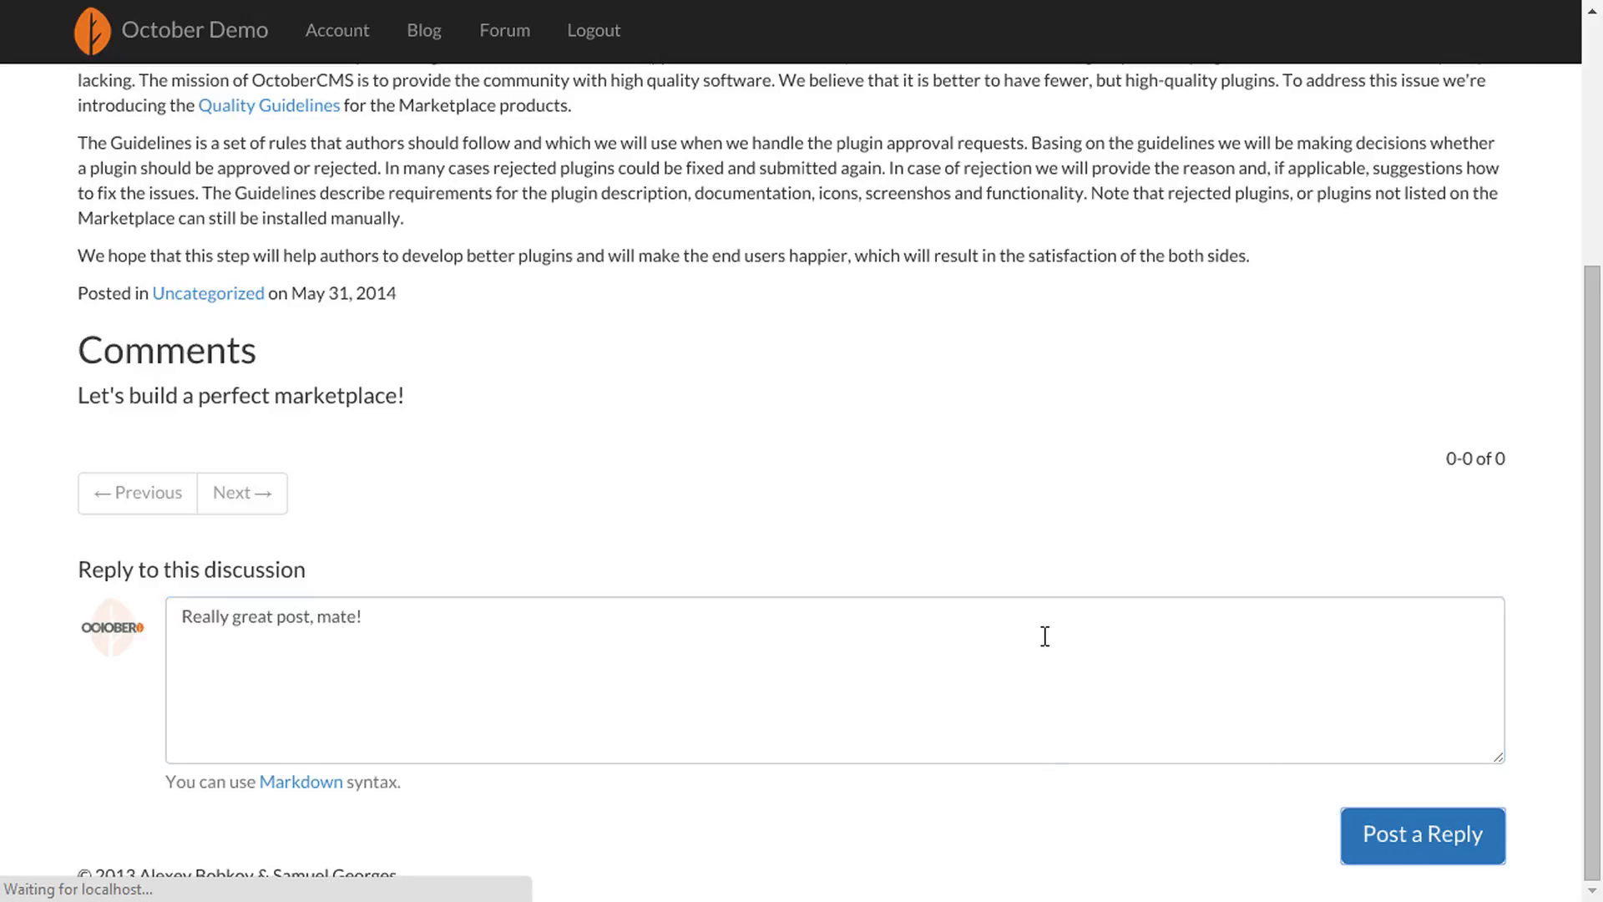
scroll(1044, 634, "down", 6)
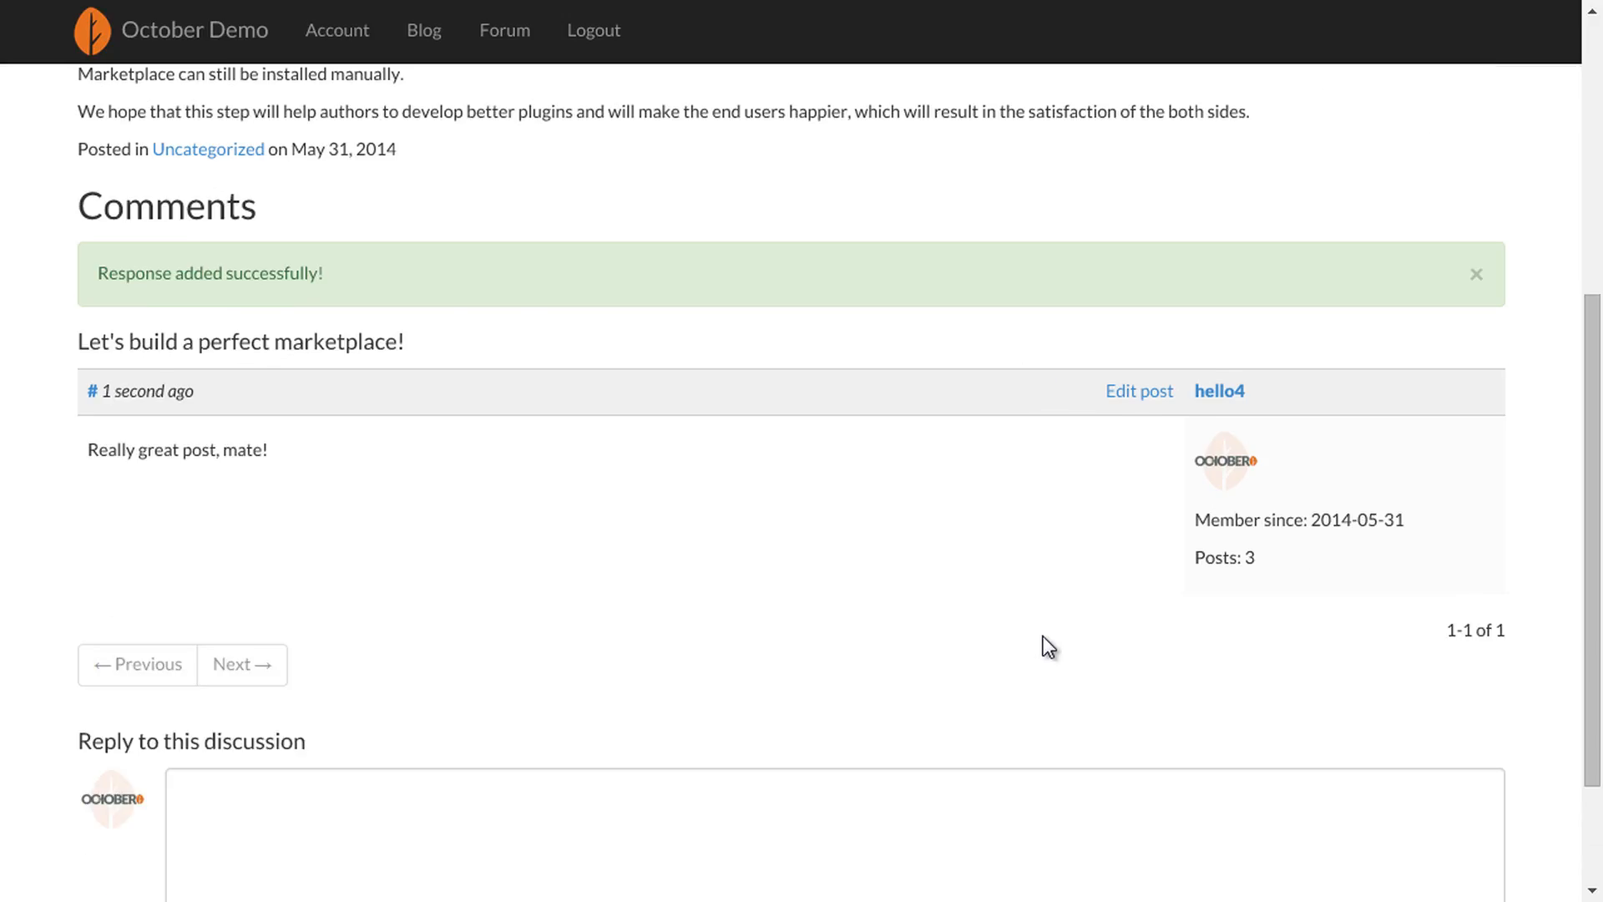
scroll(1043, 636, "up", 6)
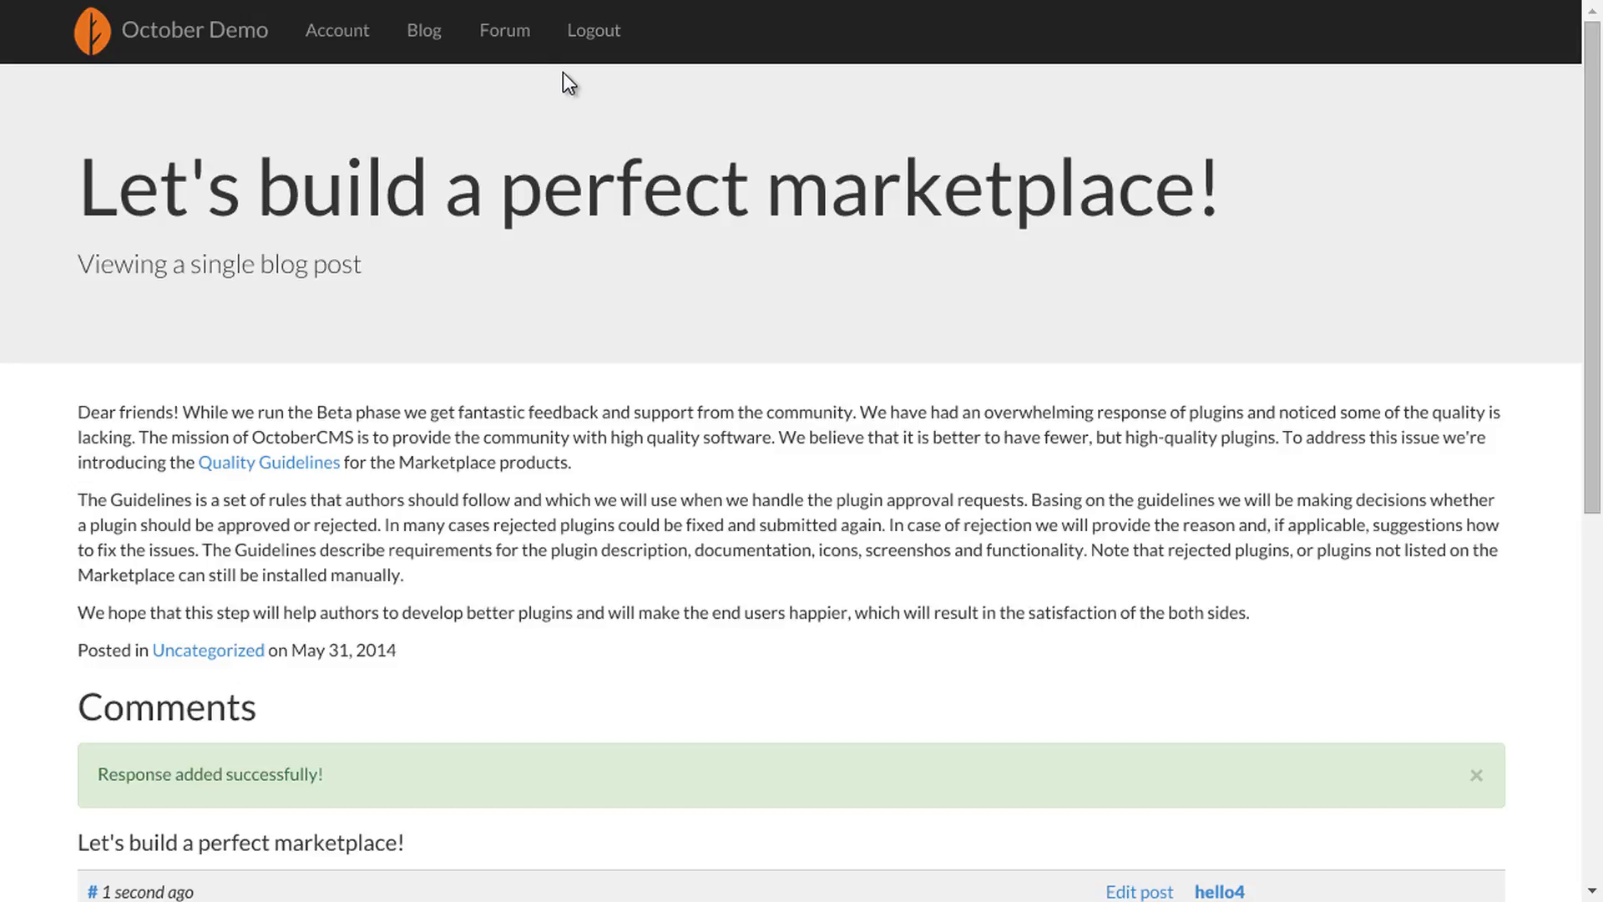
- Check the Let's build a perfect marketplace! topic in the forum's Blog comments channel
left_click(511, 35)
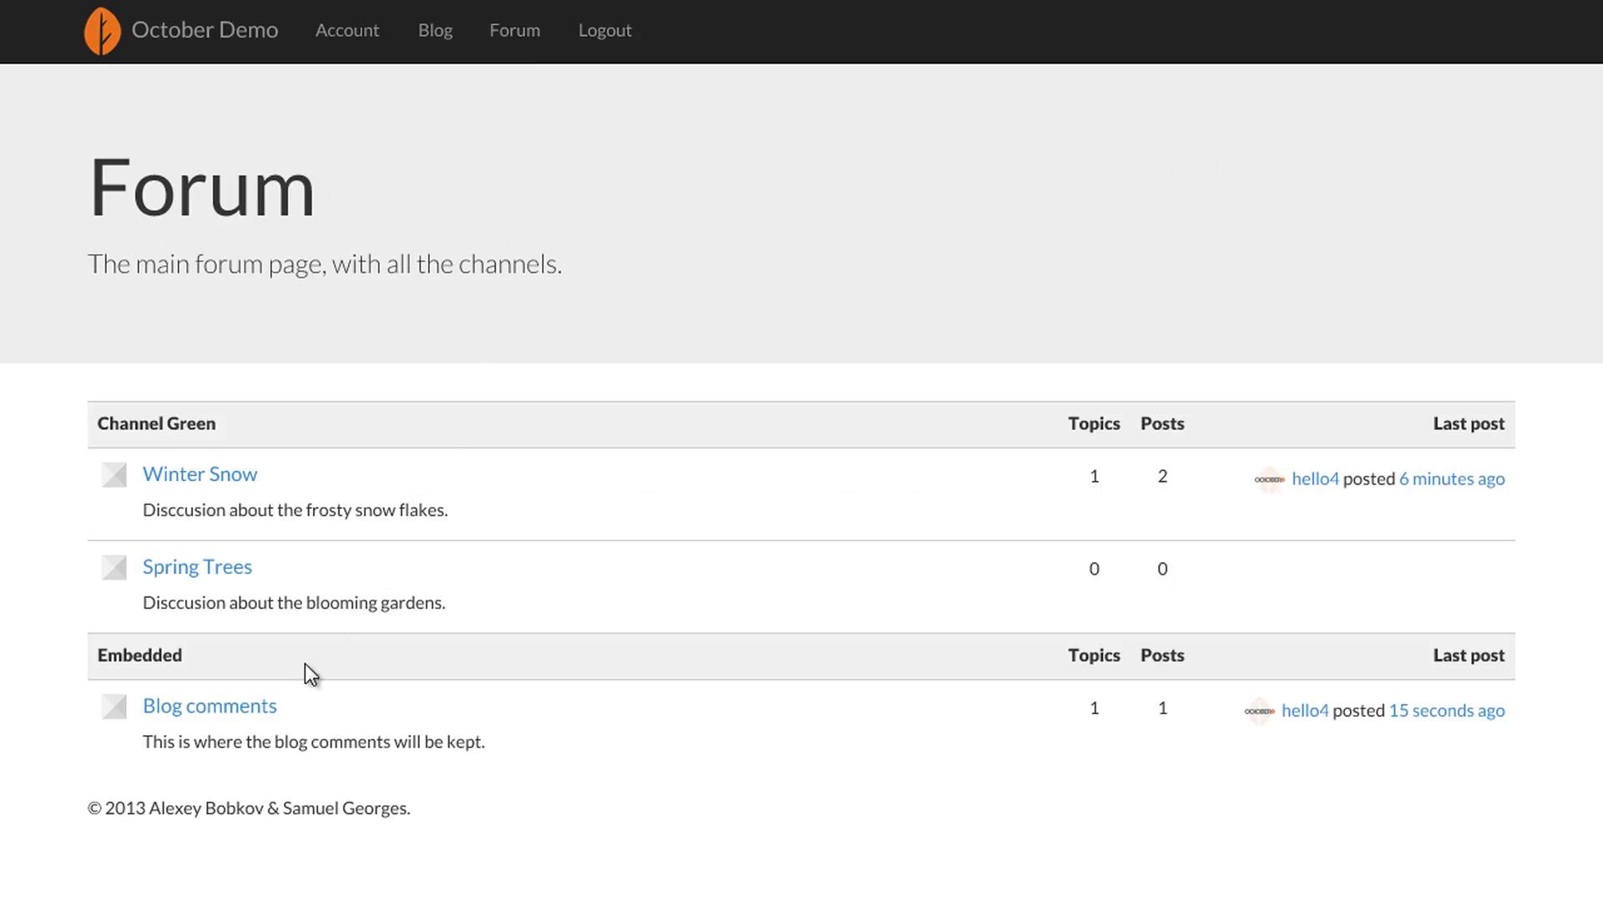
left_click(272, 708)
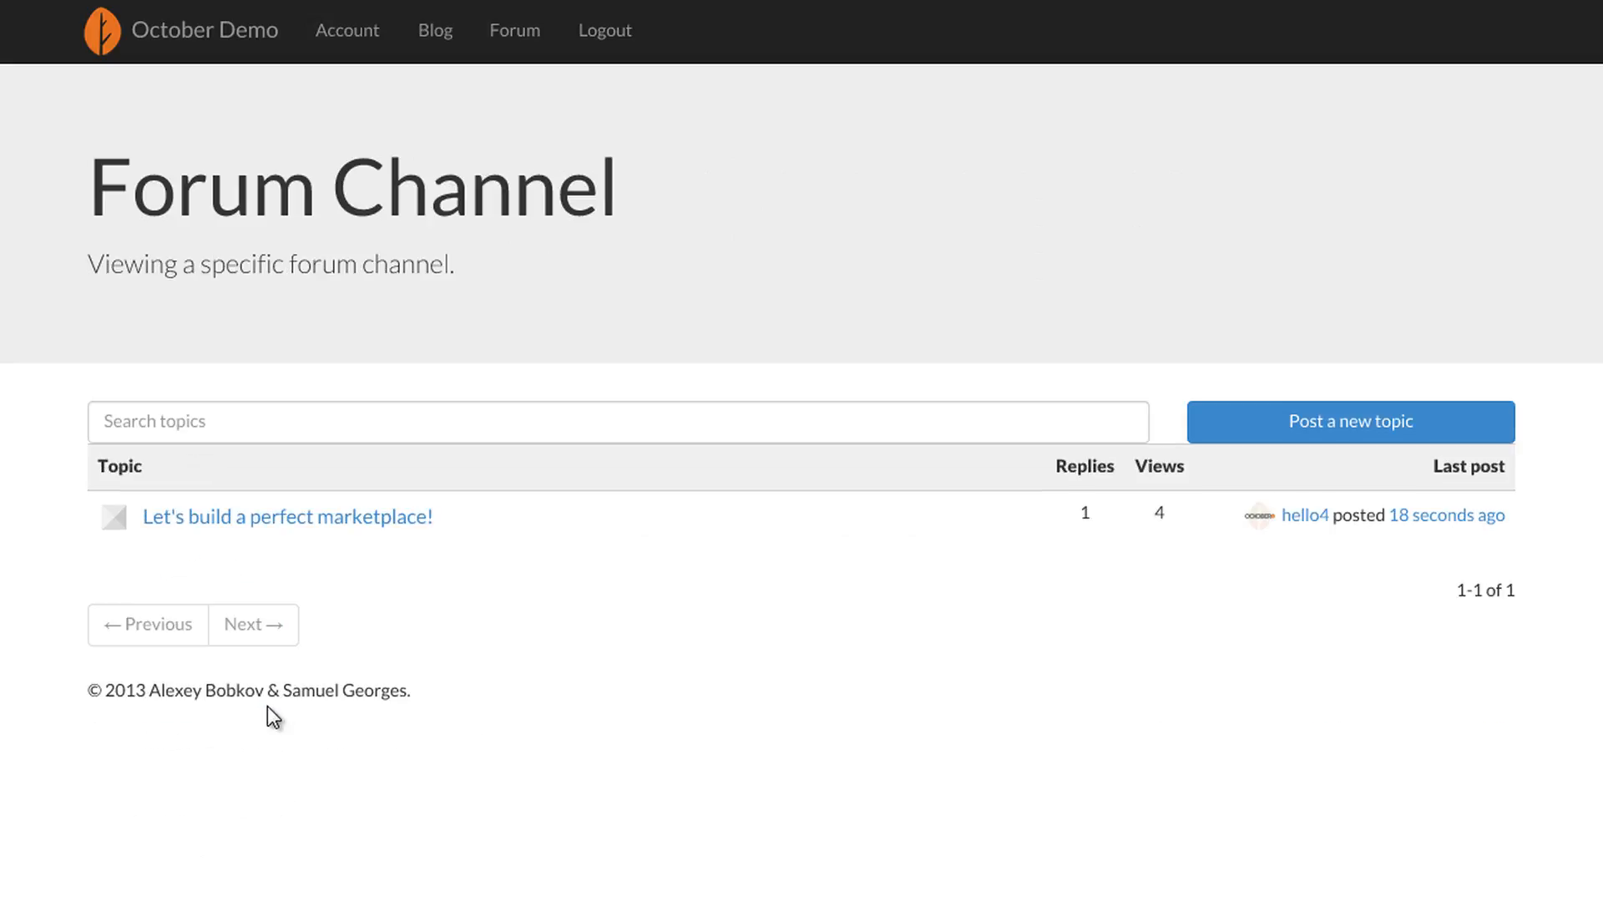
left_click(207, 526)
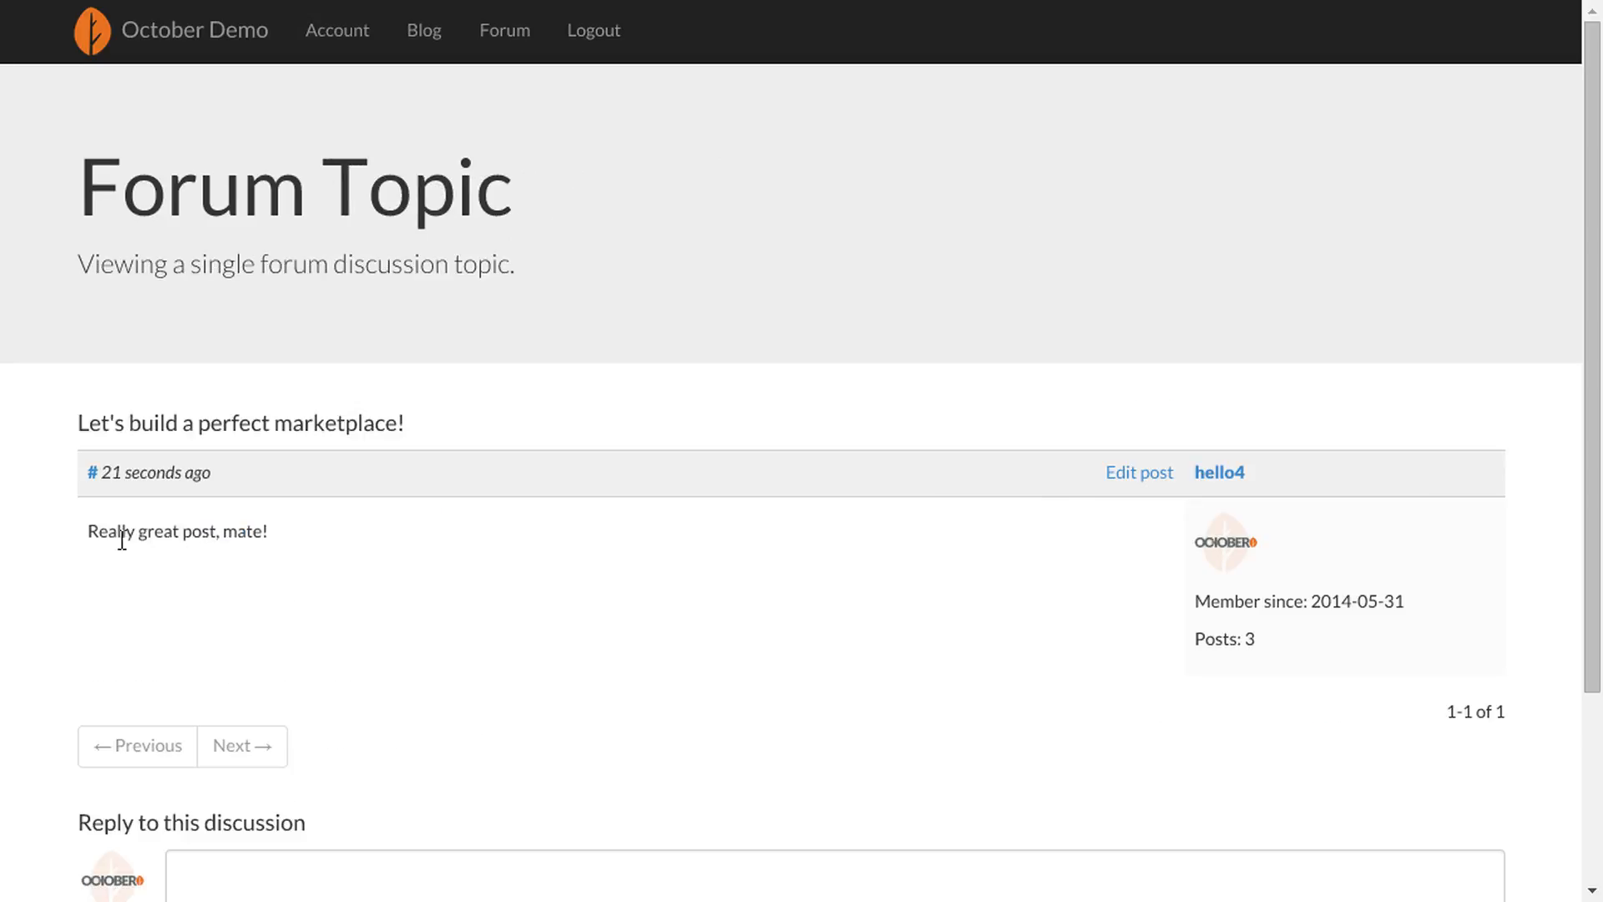
left_click_drag(117, 539, 287, 558)
left_click(287, 558)
- Comment 'I like this one too!' on Getting back to basics, then reopen Blog comments
left_click(426, 34)
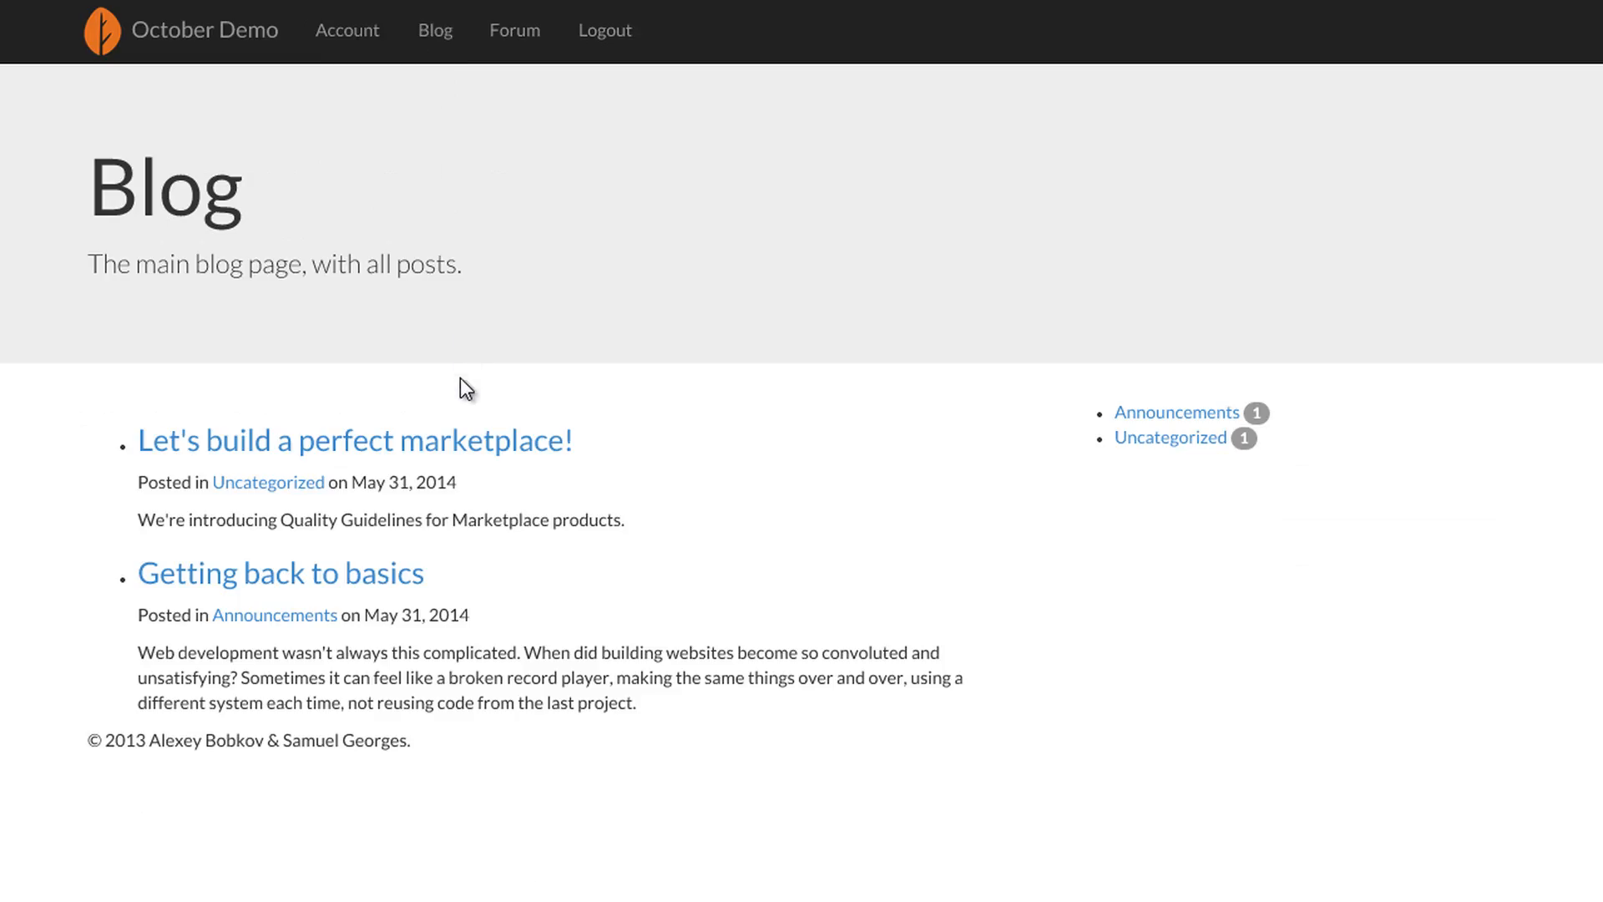
left_click(392, 580)
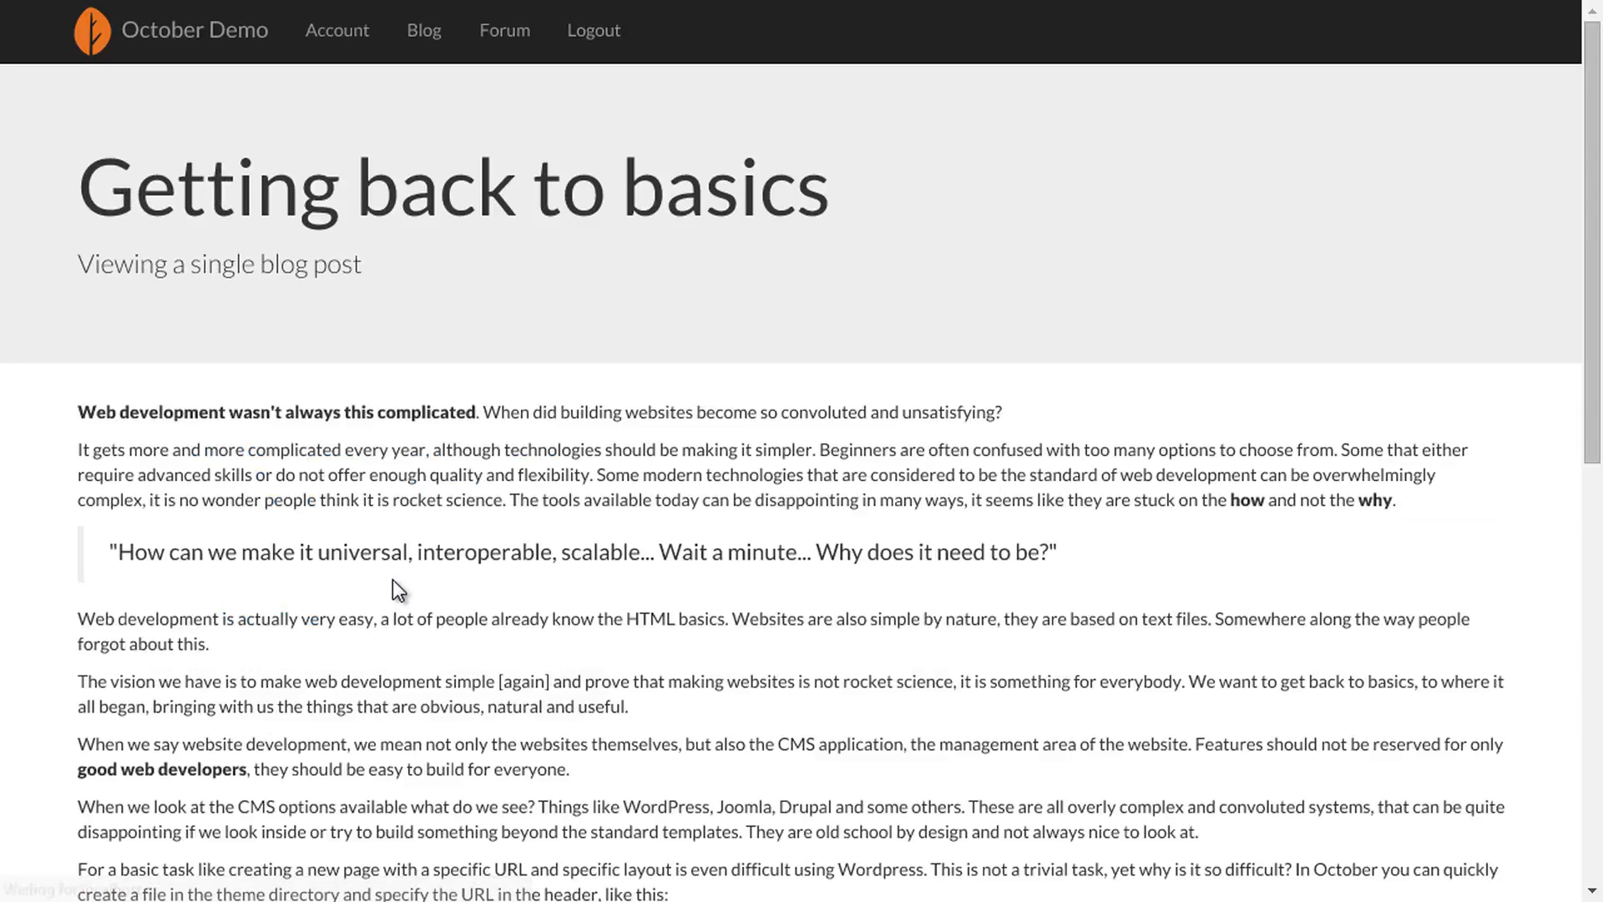
scroll(393, 579, "down", 10)
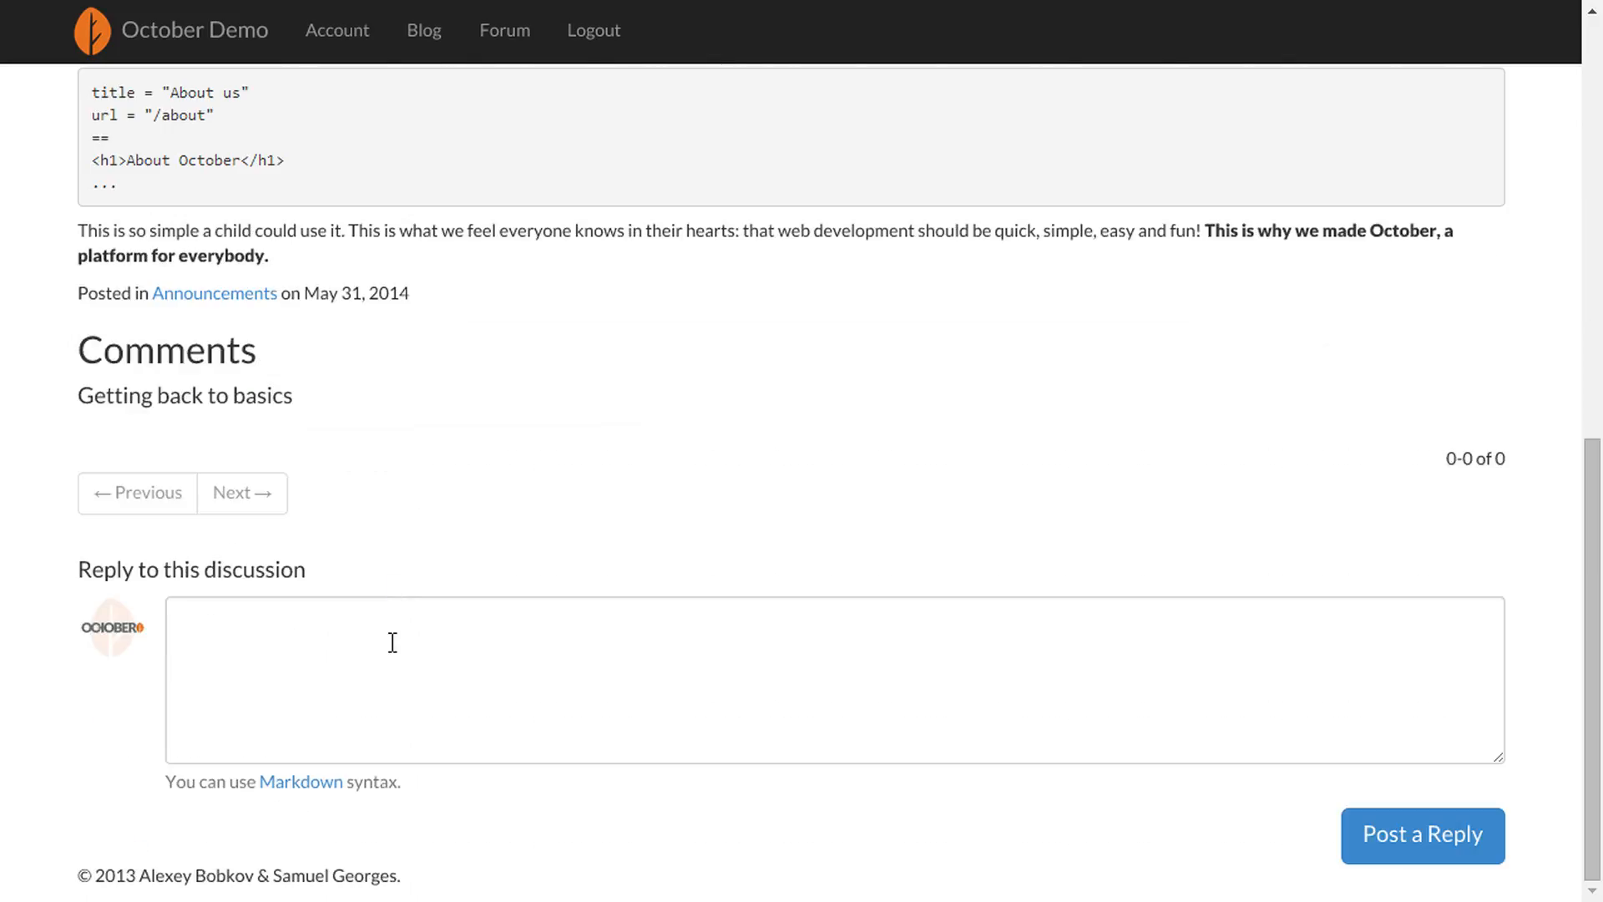
left_click(399, 649)
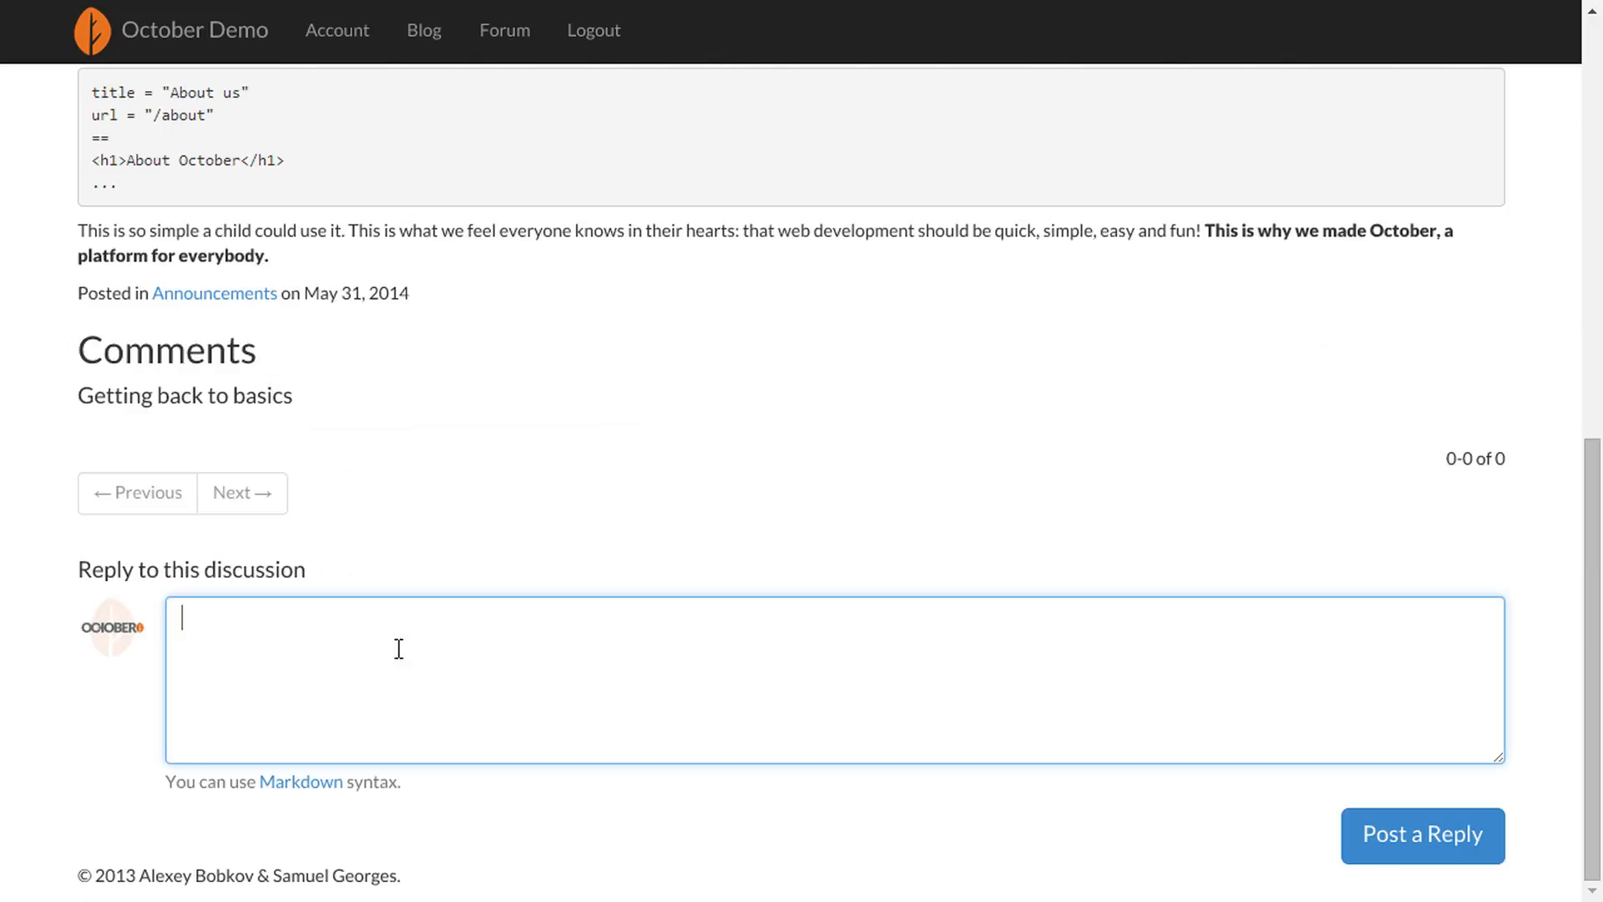
type("I like this one too!")
left_click(1374, 854)
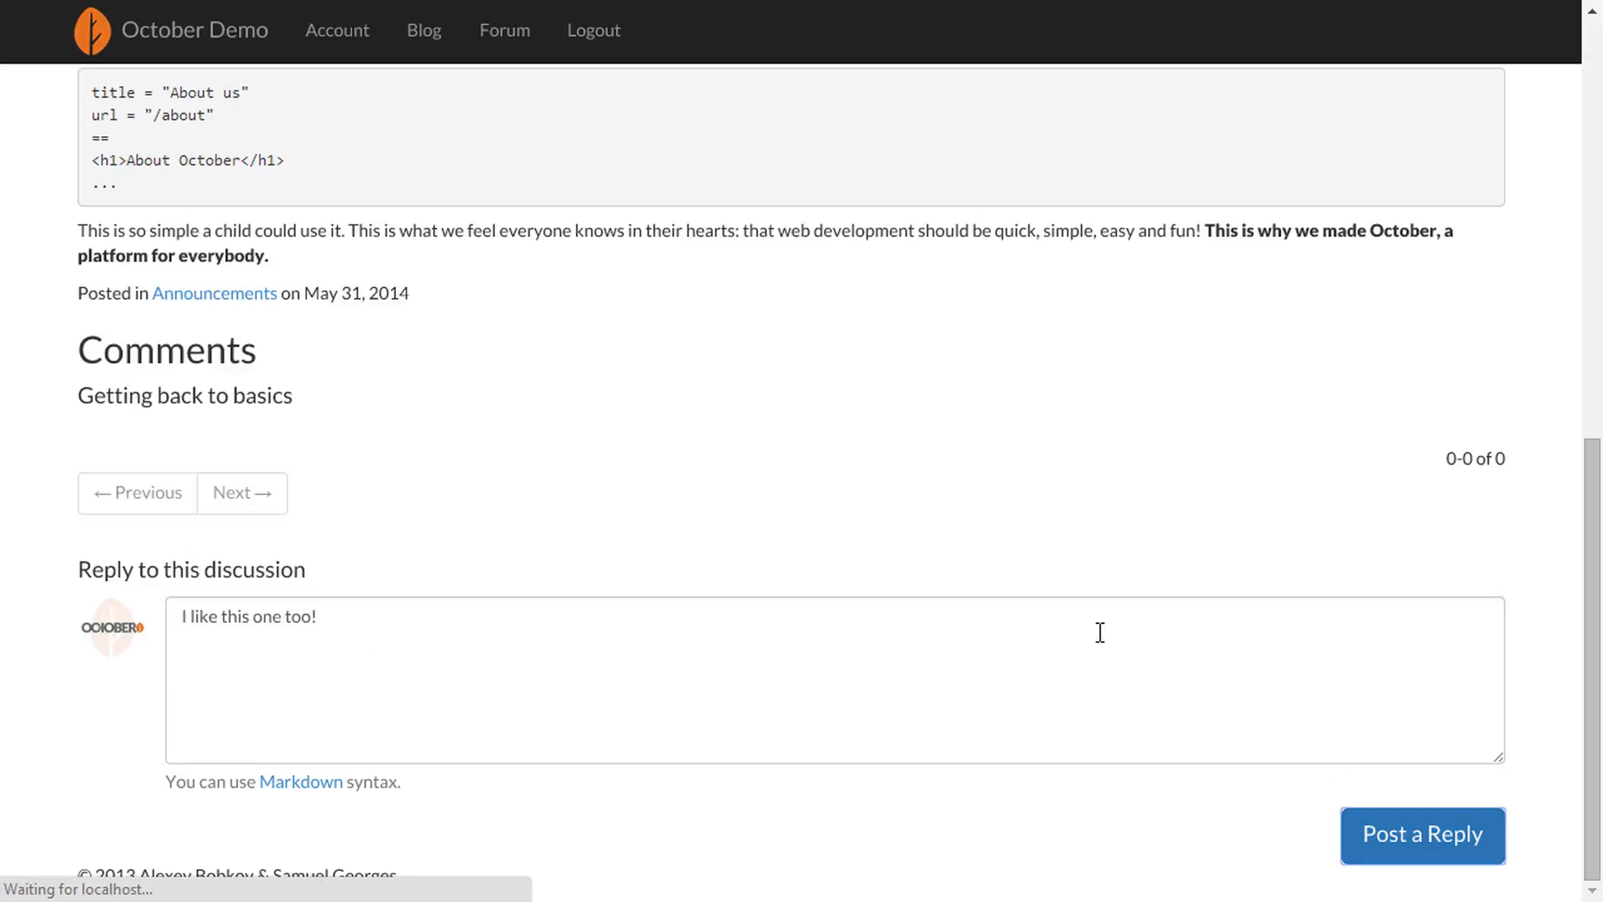
left_click(492, 38)
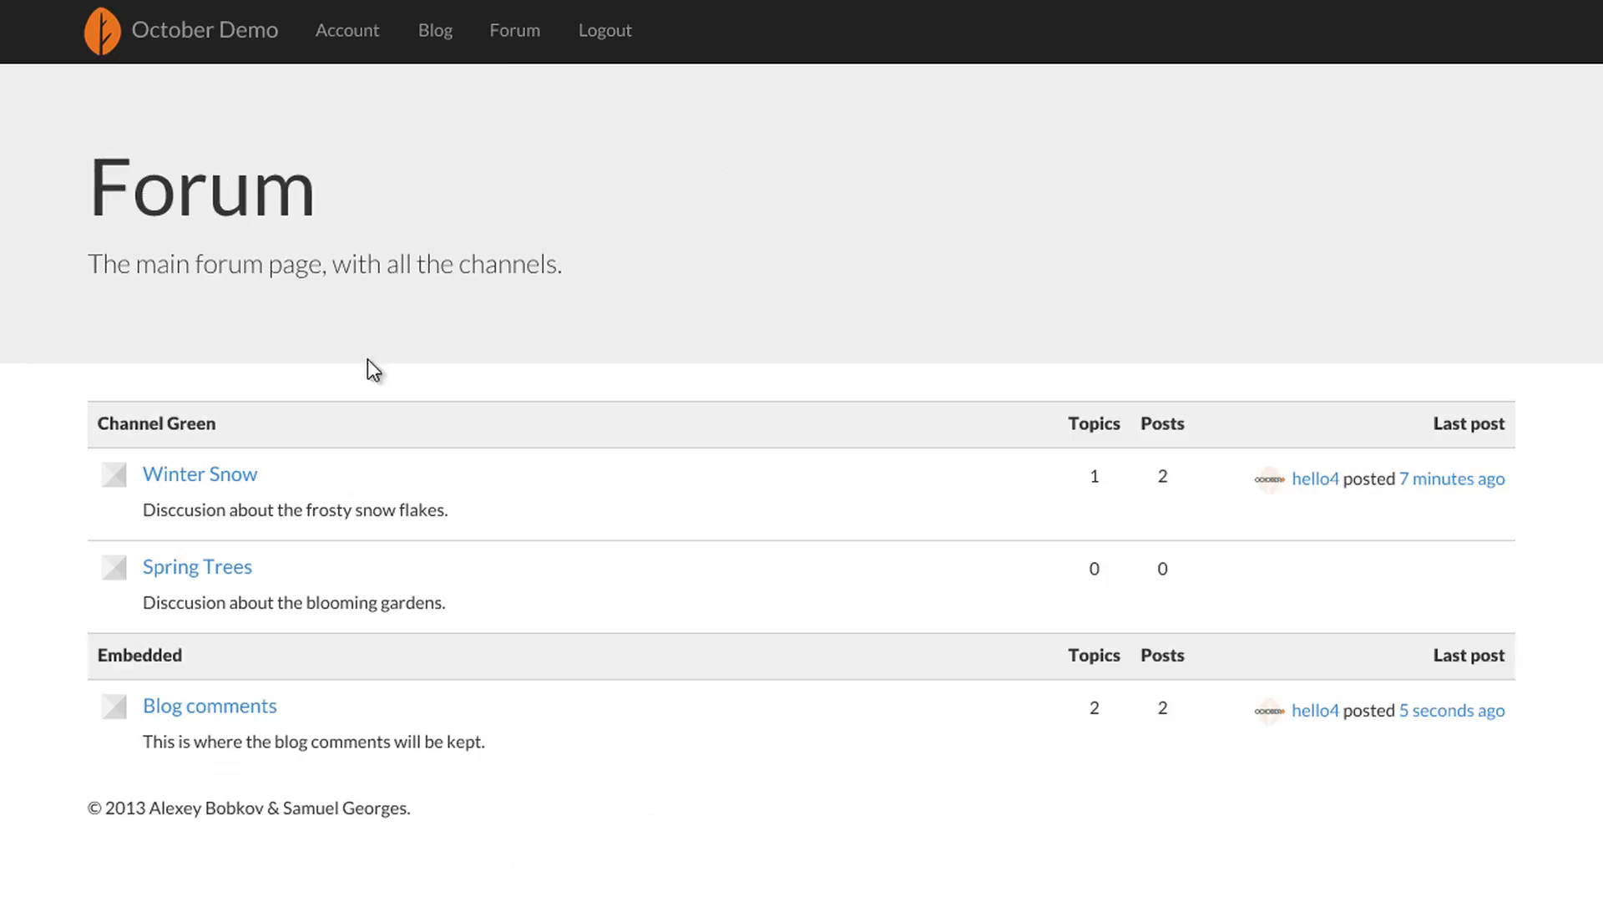
left_click(216, 714)
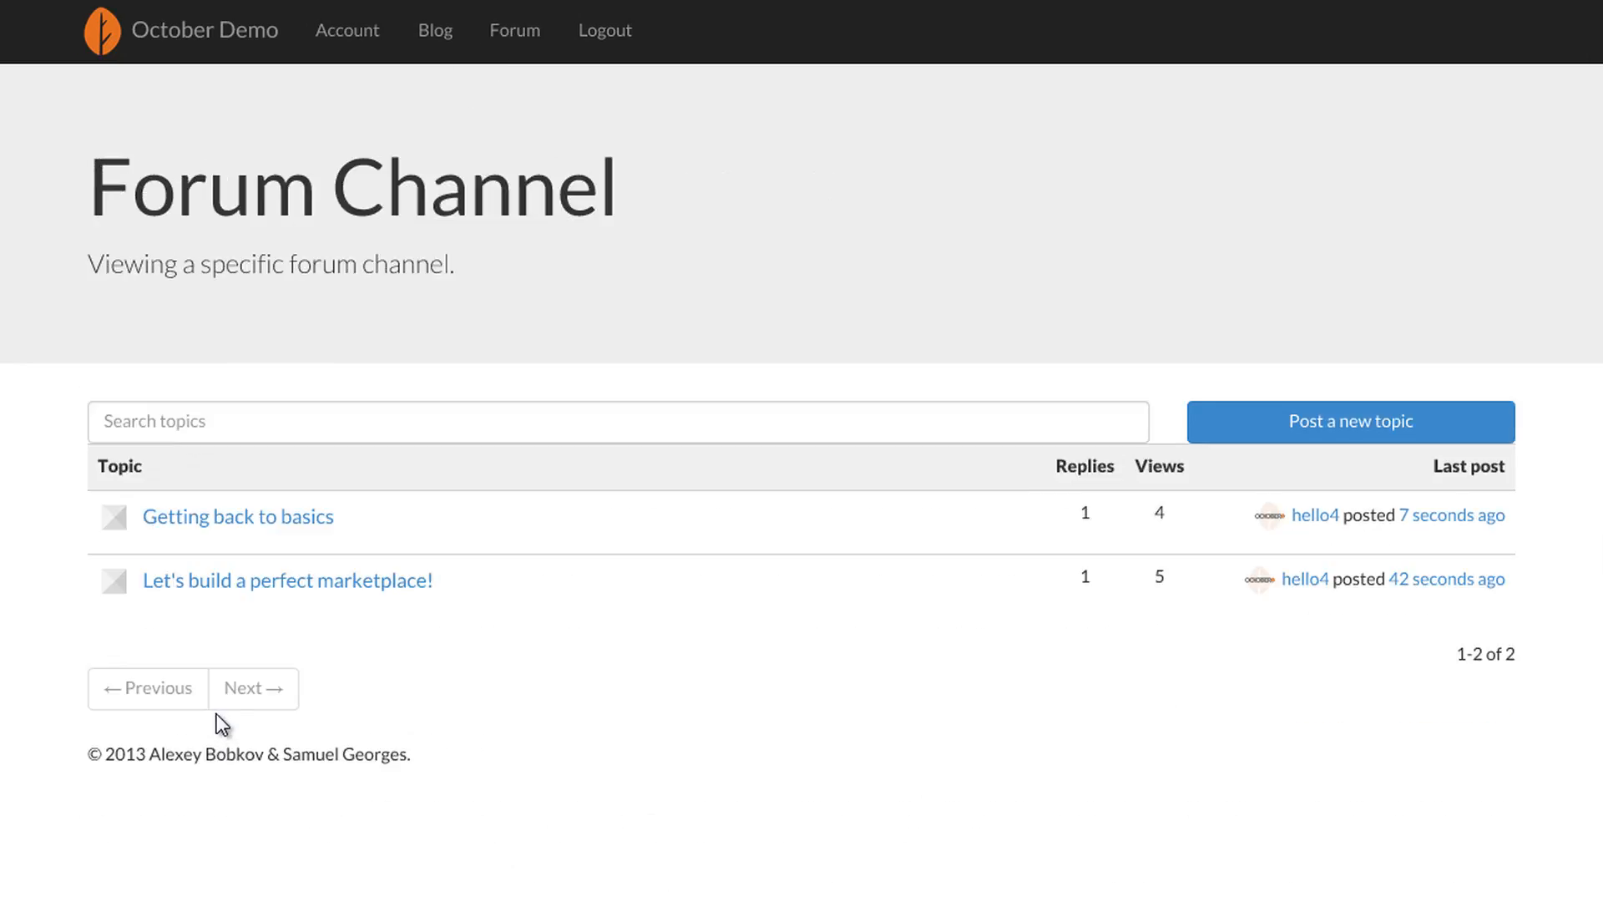